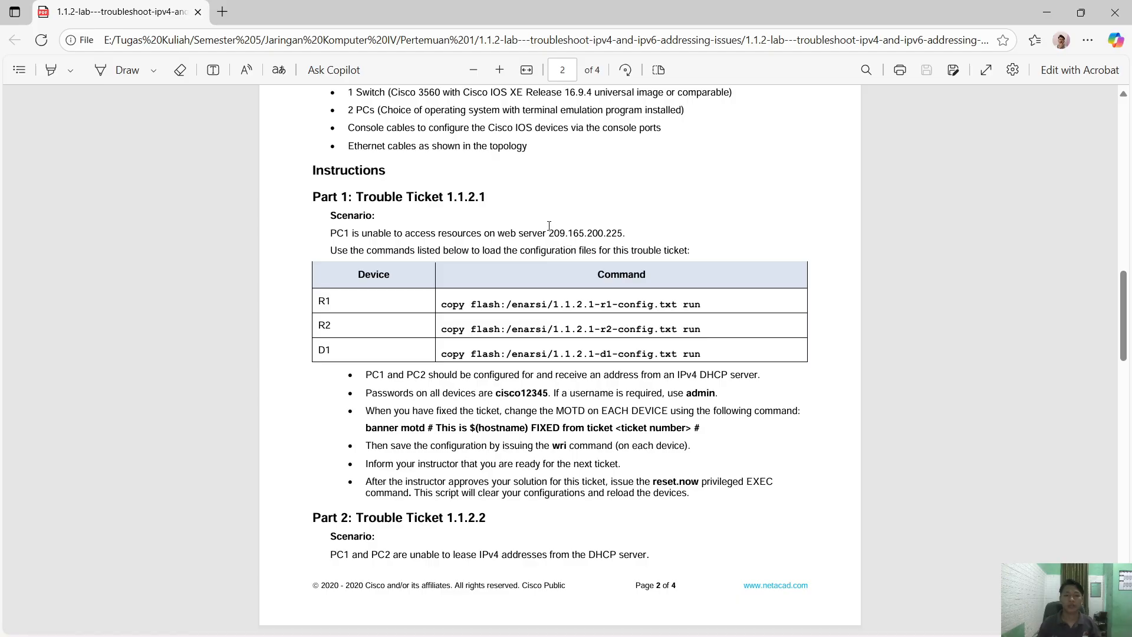
- Highlight the web server address 209.165.200.225 and scroll up to Required Resources
{"action": "left_click_drag", "start_coordinate": [547, 234], "coordinate": [622, 234]}
{"action": "left_click", "coordinate": [446, 378]}
{"action": "scroll", "coordinate": [498, 374], "scroll_direction": "up", "scroll_amount": 2}
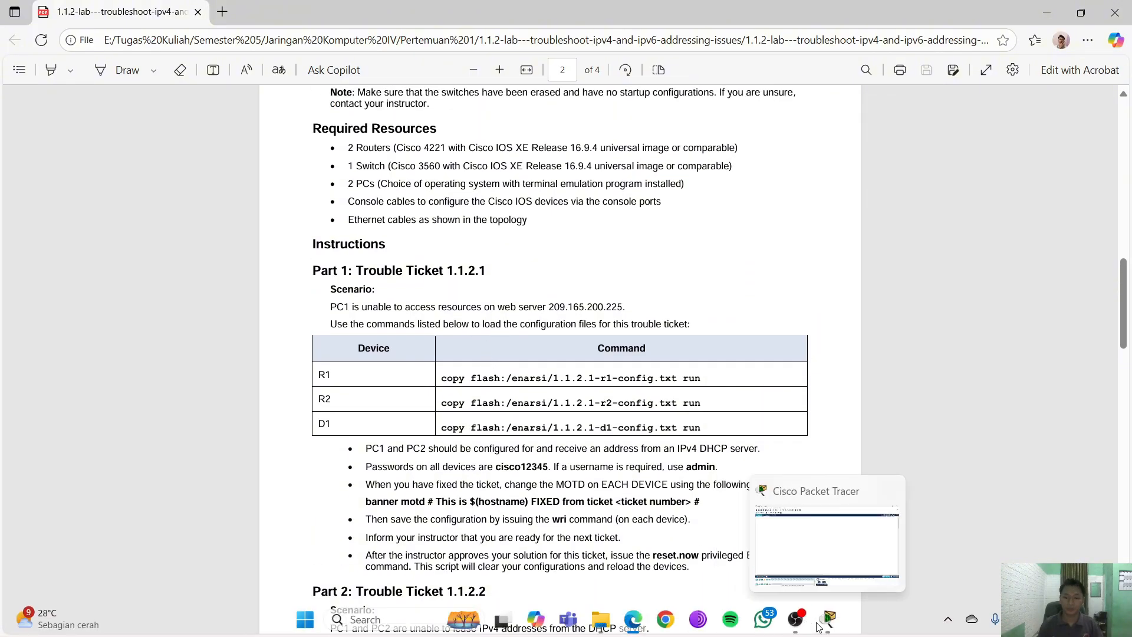
- Glance at Packet Tracer, then highlight router model 4221 in the PDF before returning
{"action": "left_click", "coordinate": [820, 626]}
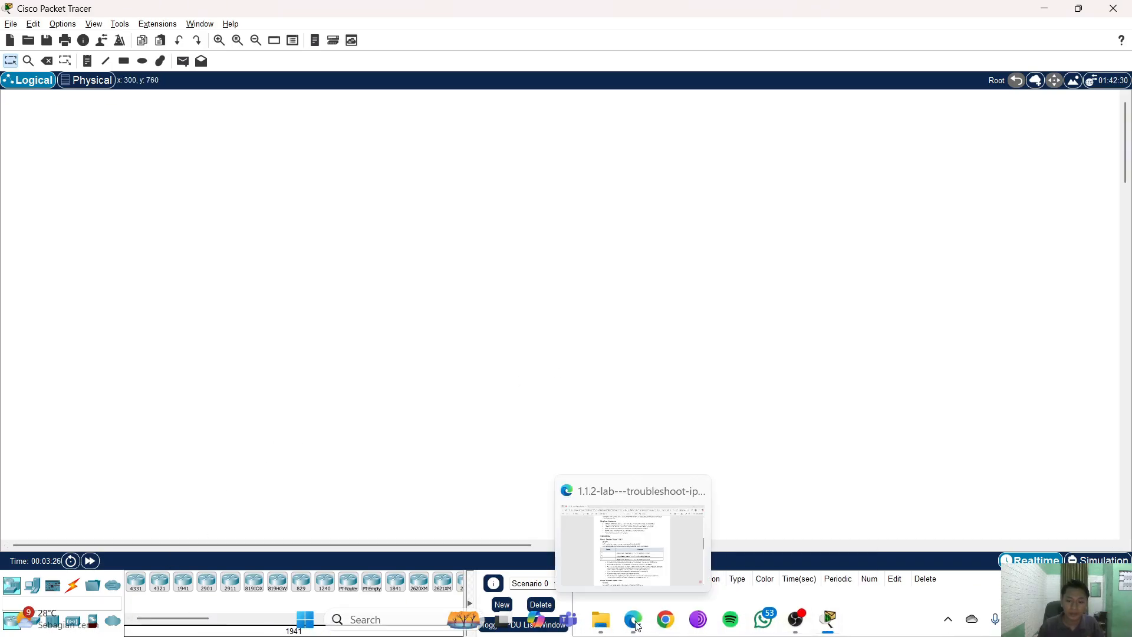
{"action": "left_click", "coordinate": [636, 626]}
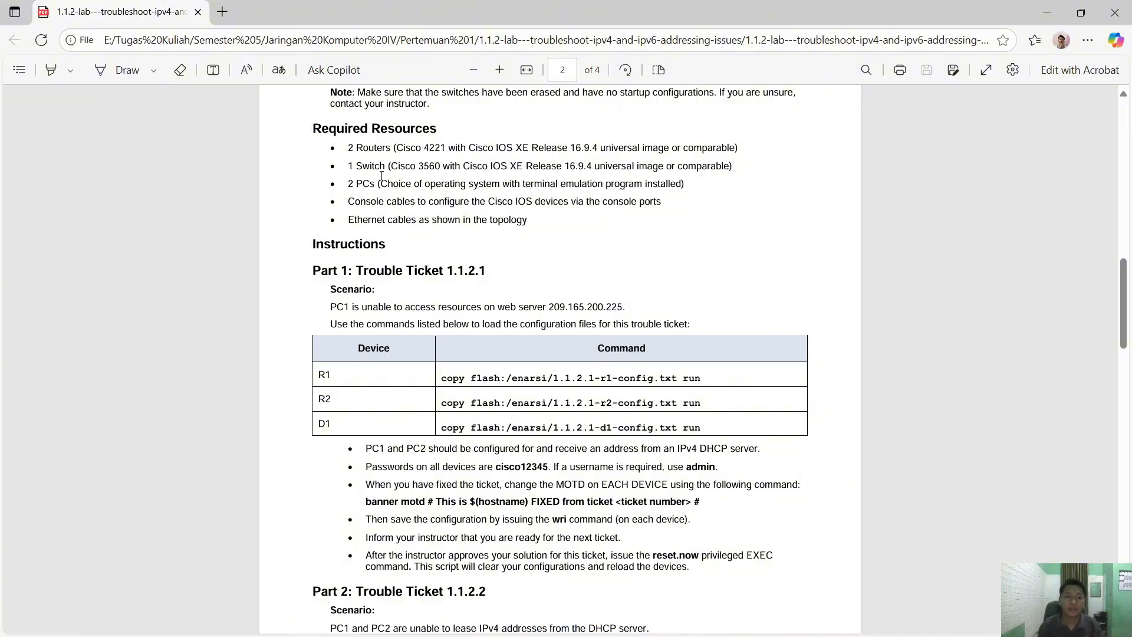
{"action": "double_click", "coordinate": [427, 147]}
{"action": "left_click", "coordinate": [444, 267]}
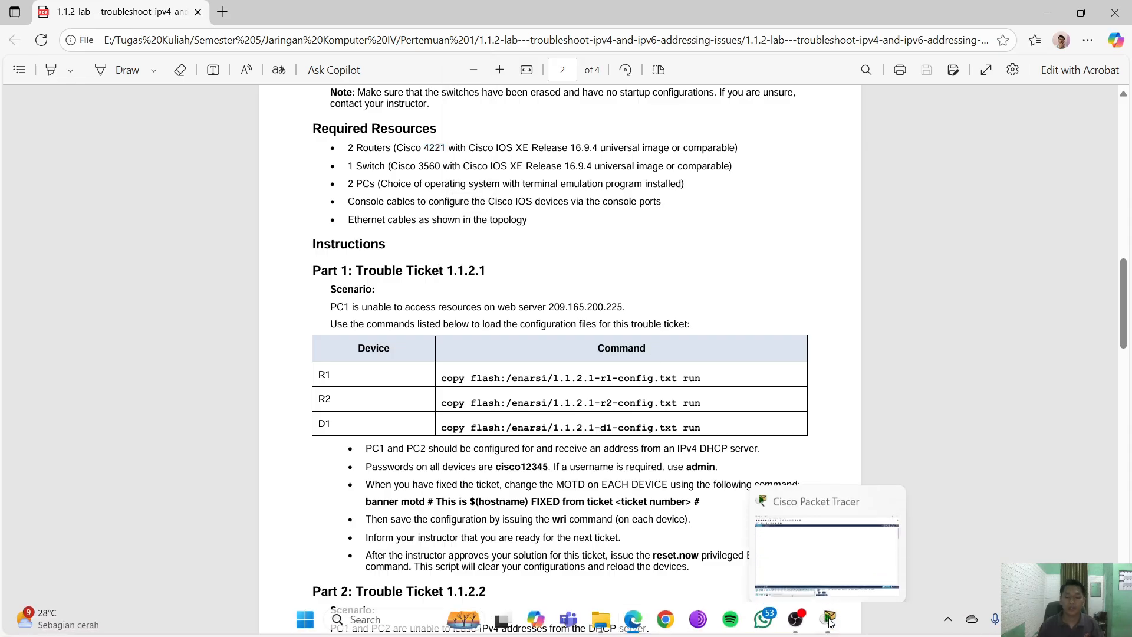
{"action": "left_click", "coordinate": [828, 619]}
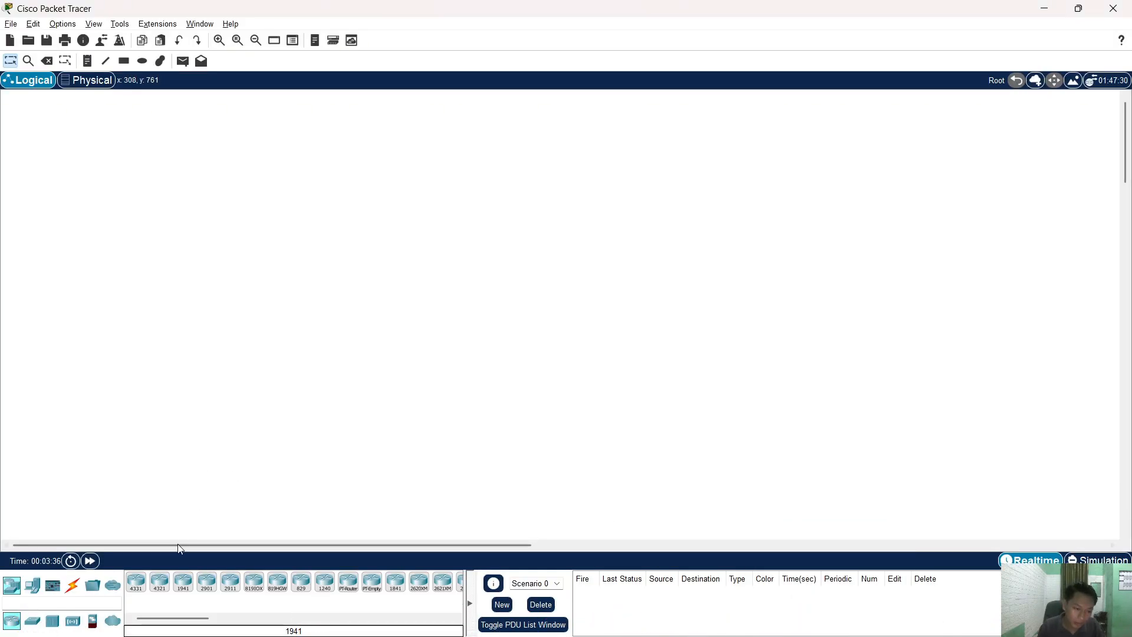
- Place a 4321 router near the top of the canvas and go back to the lab PDF
{"action": "left_click", "coordinate": [158, 583]}
{"action": "left_click", "coordinate": [639, 195]}
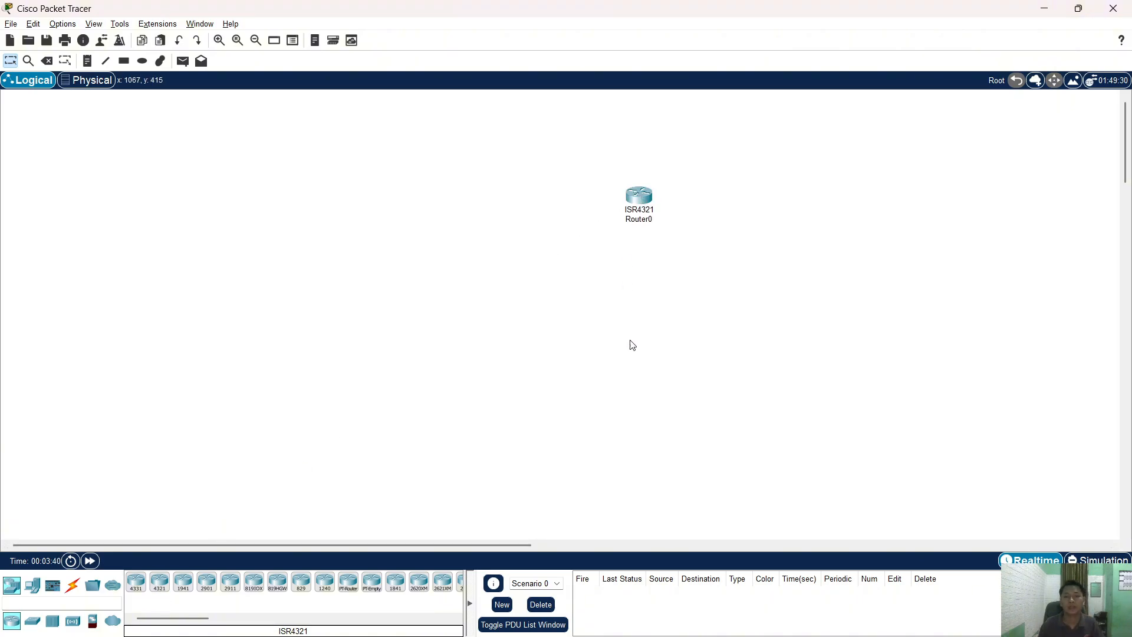
{"action": "mouse_move", "coordinate": [729, 633]}
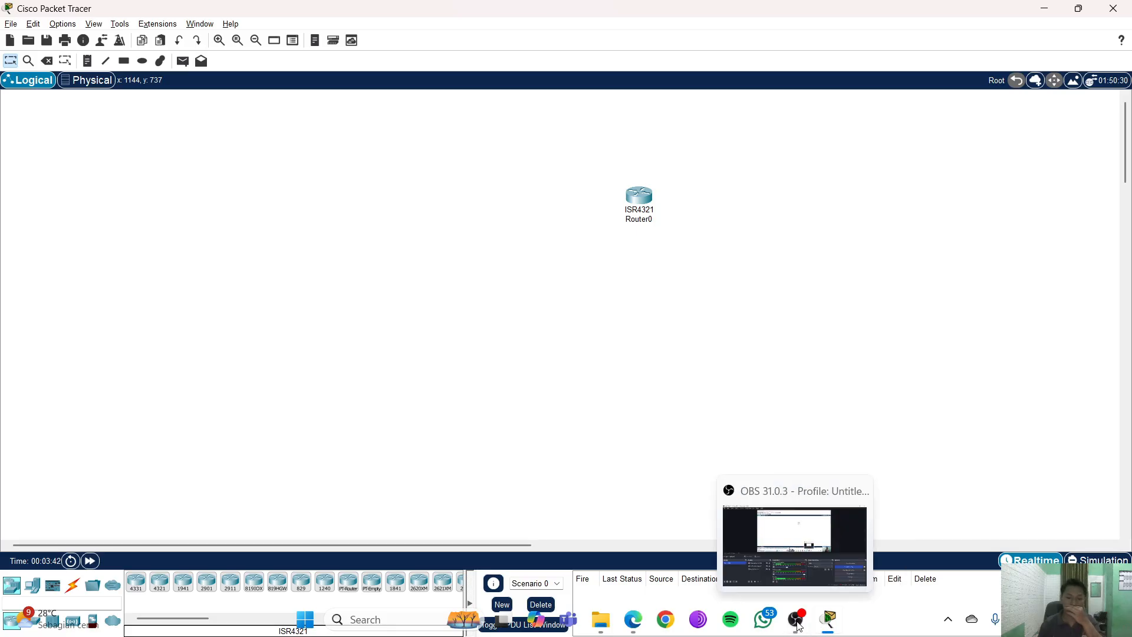
{"action": "left_click", "coordinate": [633, 619]}
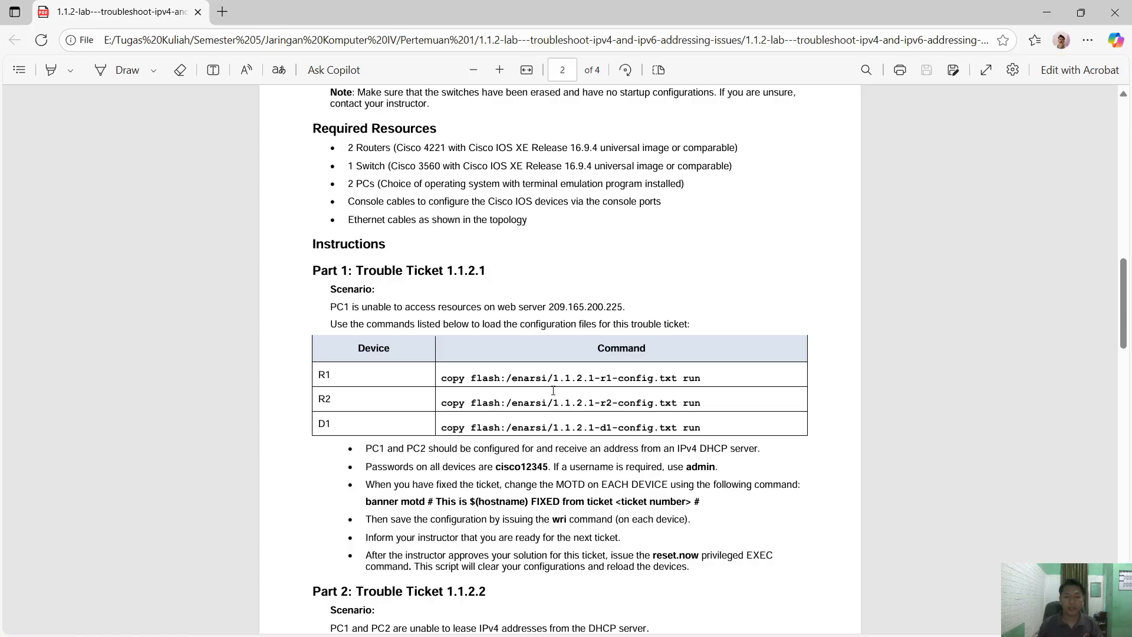
- Read the trouble tickets on pages 2–3, then scroll back to the page 1 topology
{"action": "scroll", "coordinate": [532, 384], "scroll_direction": "down", "scroll_amount": 4}
{"action": "scroll", "coordinate": [532, 384], "scroll_direction": "down", "scroll_amount": 3}
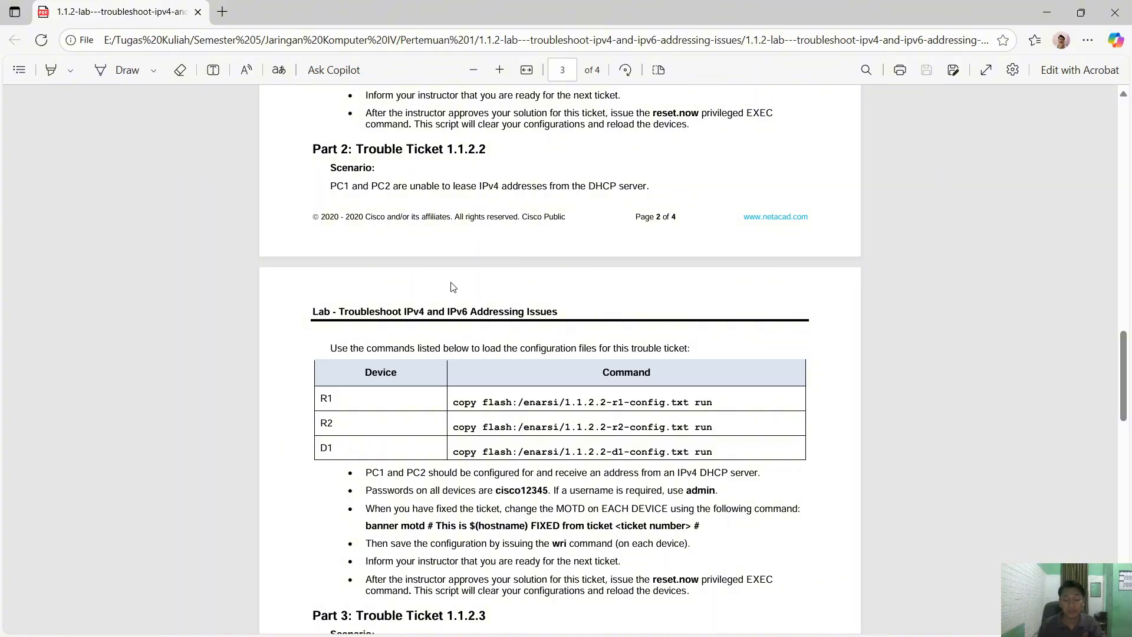
{"action": "scroll", "coordinate": [452, 291], "scroll_direction": "down", "scroll_amount": 1}
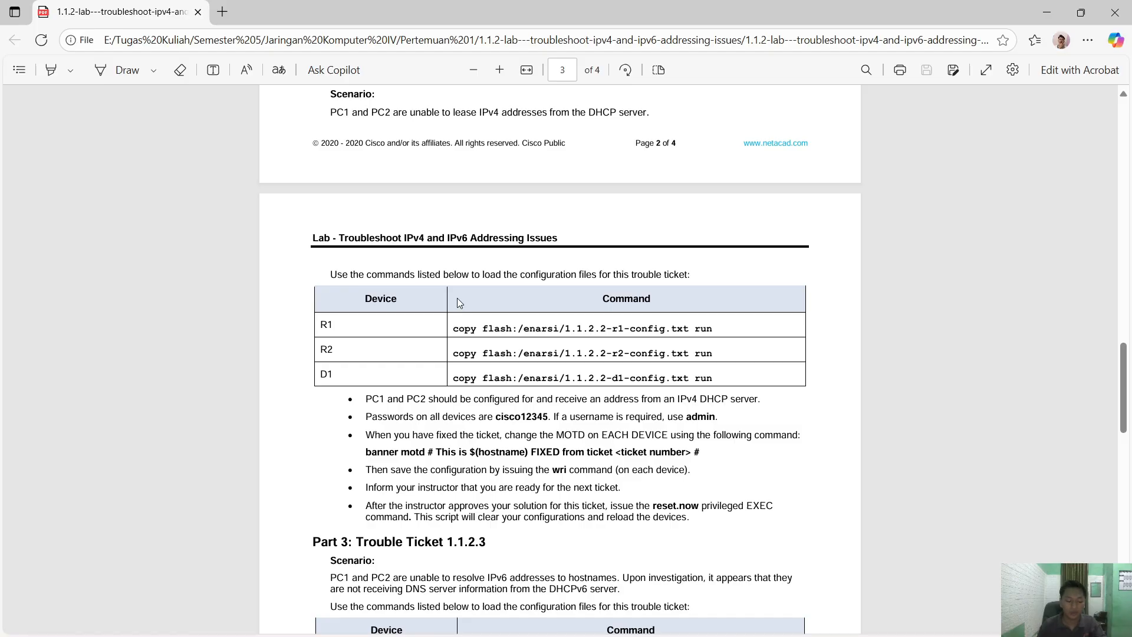
{"action": "scroll", "coordinate": [461, 295], "scroll_direction": "down", "scroll_amount": 2}
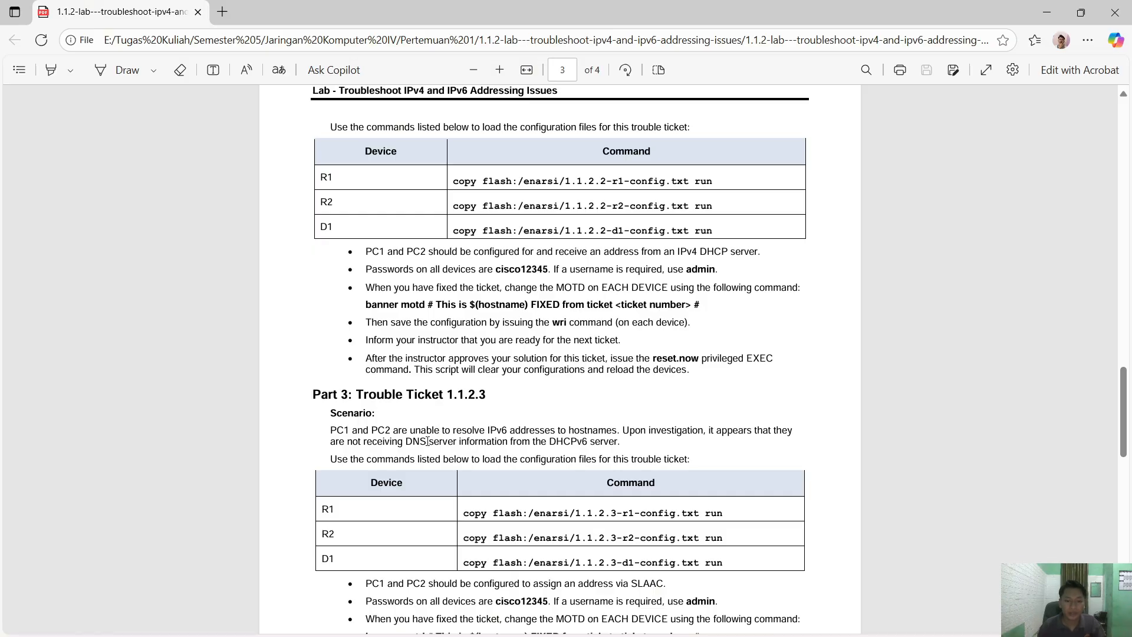
{"action": "scroll", "coordinate": [427, 441], "scroll_direction": "down", "scroll_amount": 1}
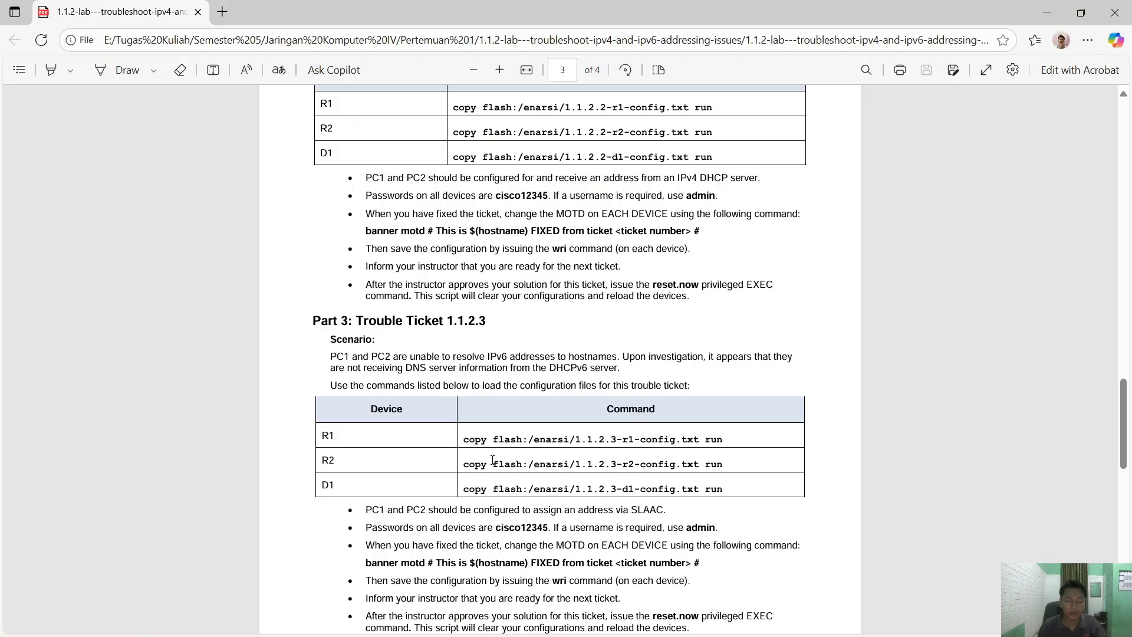
{"action": "scroll", "coordinate": [475, 444], "scroll_direction": "up", "scroll_amount": 4}
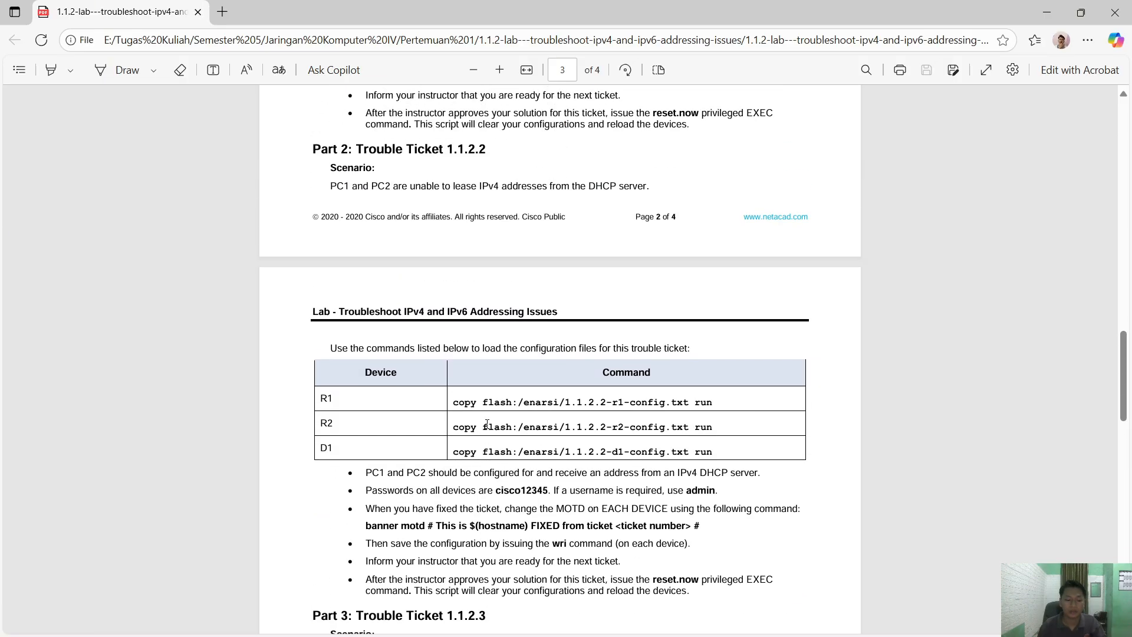
{"action": "scroll", "coordinate": [487, 423], "scroll_direction": "up", "scroll_amount": 10}
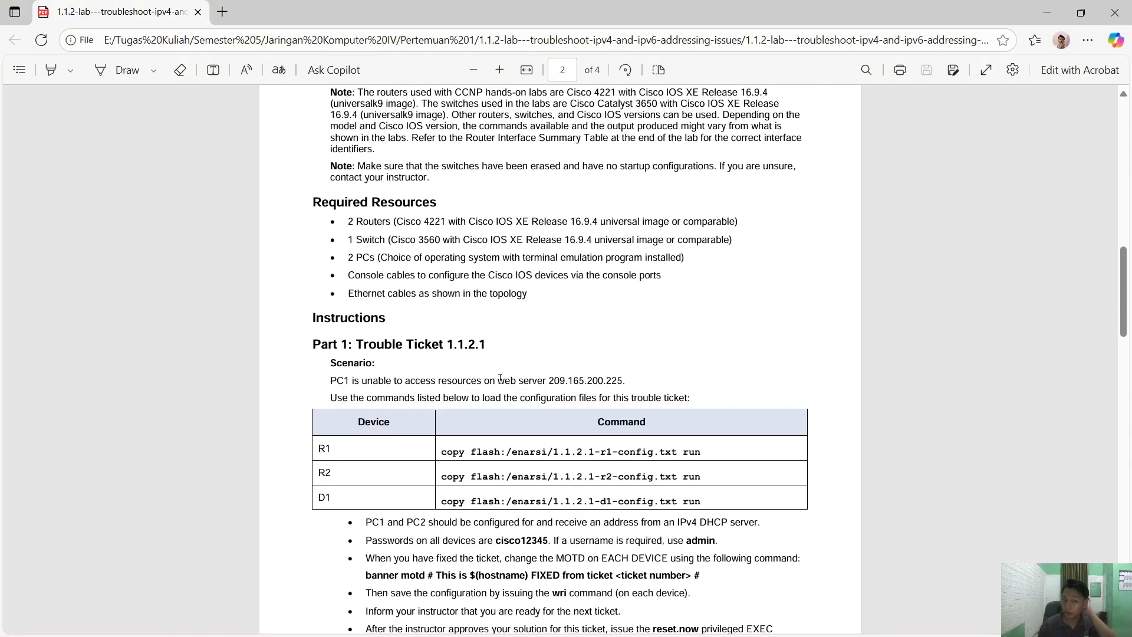
{"action": "scroll", "coordinate": [503, 374], "scroll_direction": "up", "scroll_amount": 9}
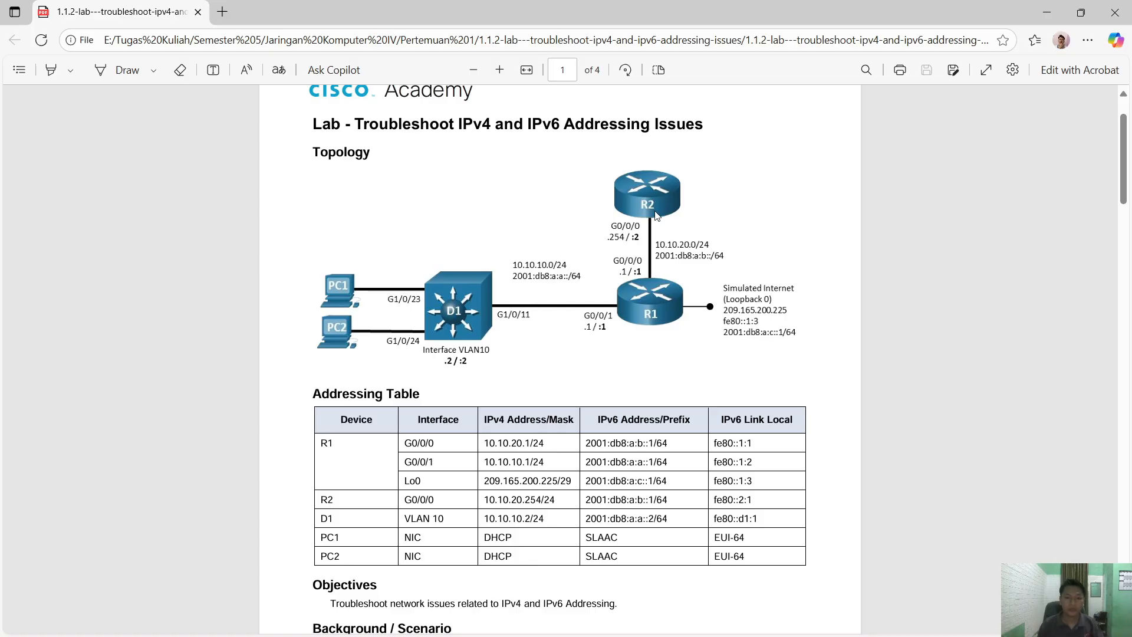
{"action": "key", "text": "alt+Tab"}
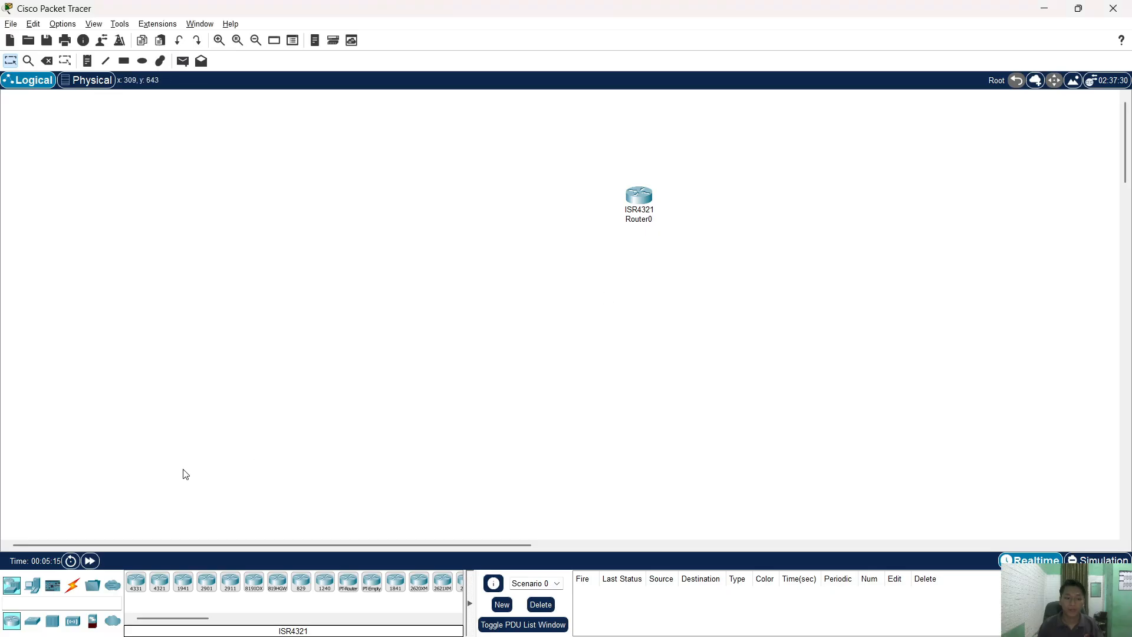
- Place a second 4321 router below the first one
{"action": "left_click", "coordinate": [159, 584]}
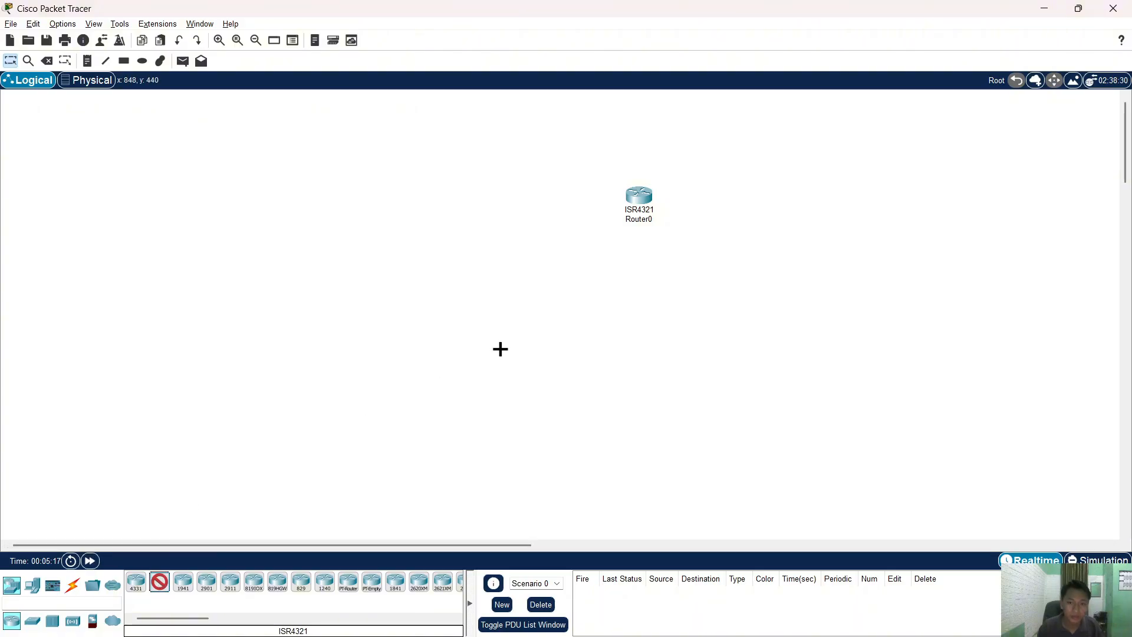
{"action": "left_click", "coordinate": [638, 285]}
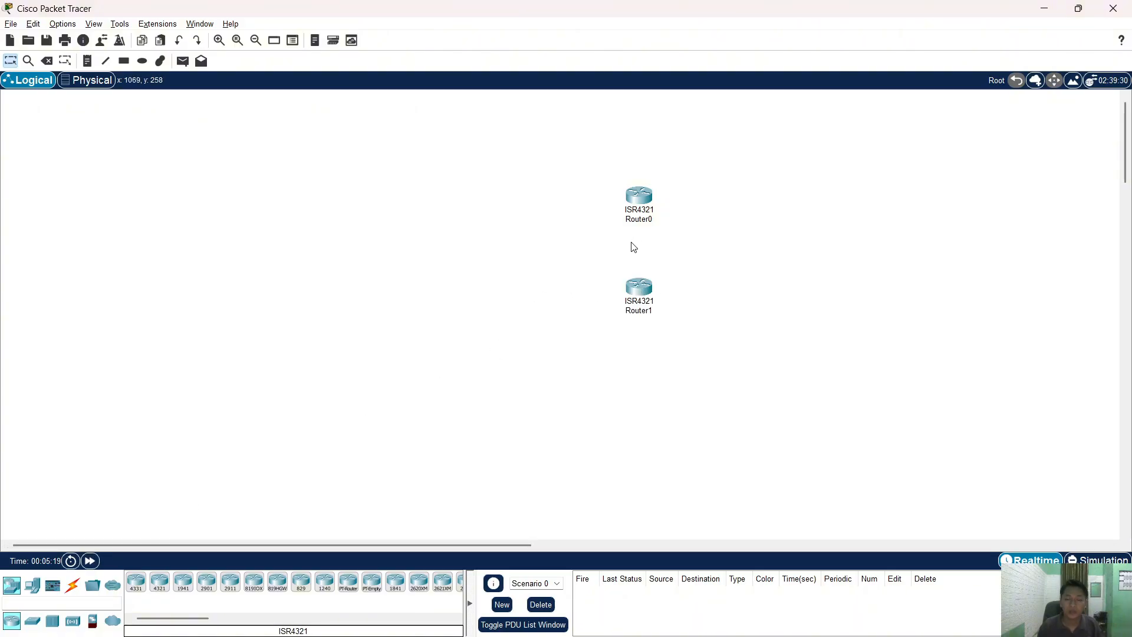
{"action": "key", "text": "alt+Tab"}
{"action": "key", "text": "alt+Tab"}
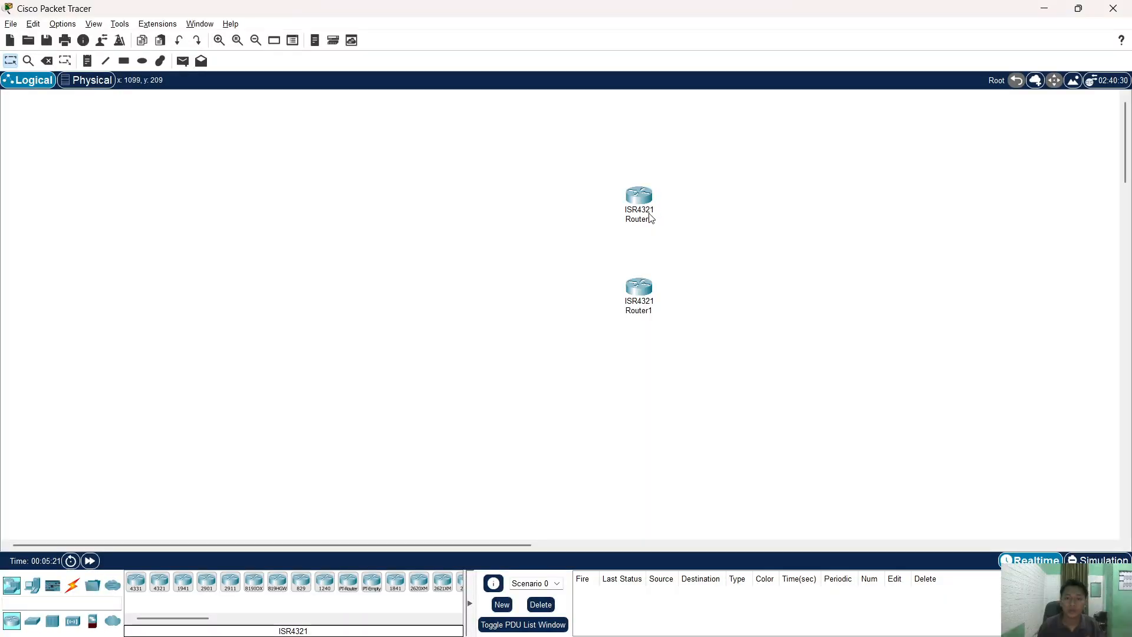
- Rename the upper router to R2 and the lower router to R1
{"action": "left_click", "coordinate": [645, 219]}
{"action": "key", "text": "ctrl+a"}
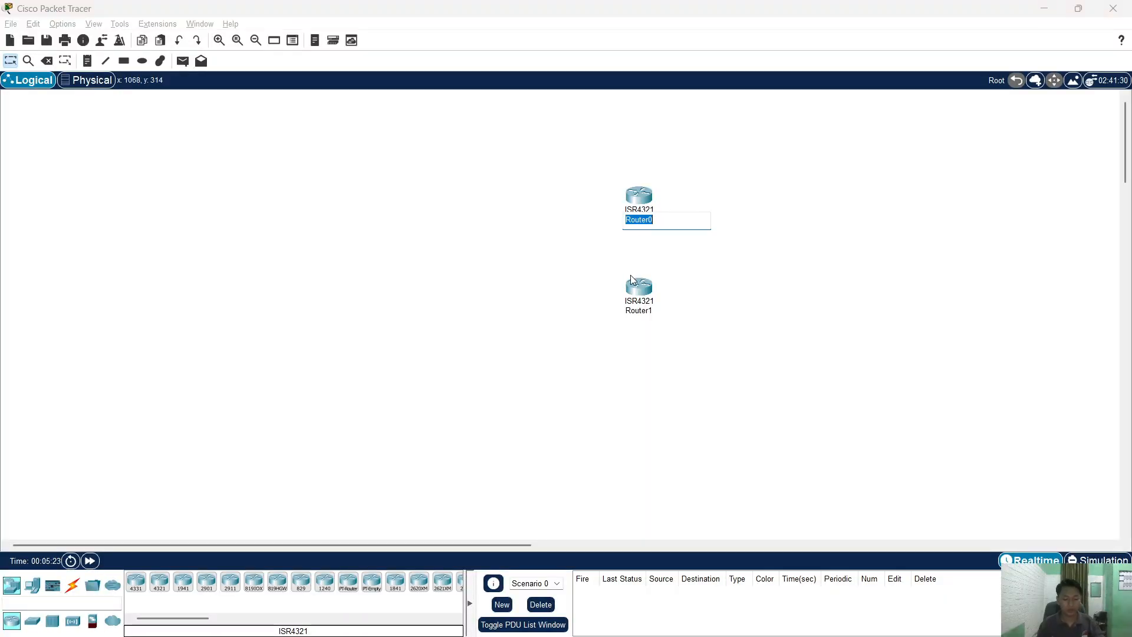
{"action": "type", "text": "R2"}
{"action": "key", "text": "Return"}
{"action": "left_click", "coordinate": [648, 311]}
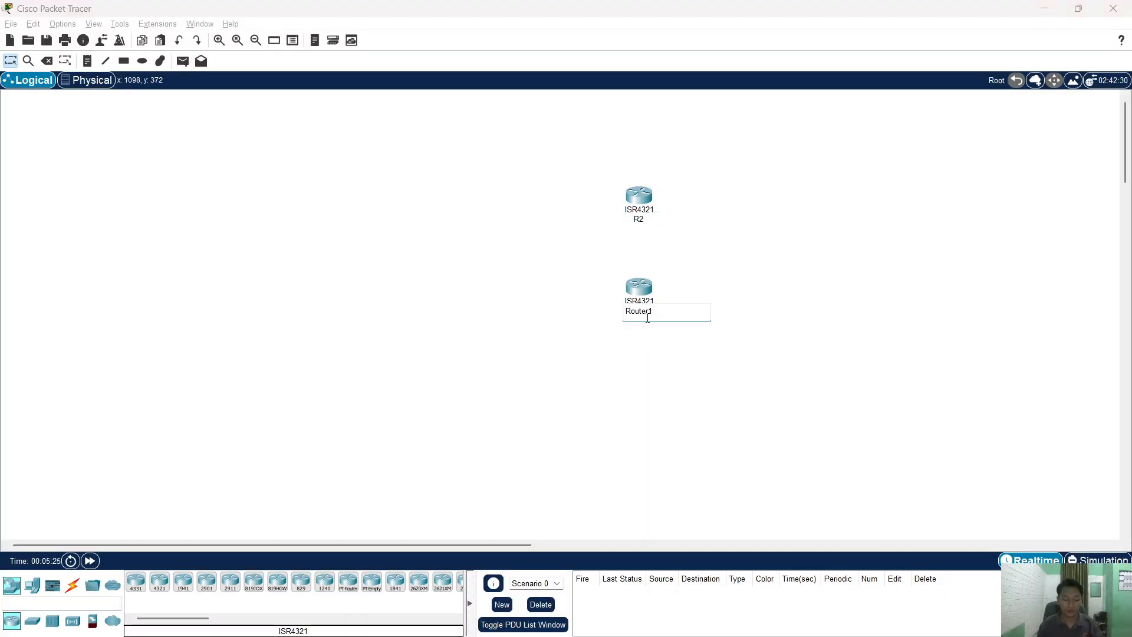
{"action": "key", "text": "ctrl+a"}
{"action": "type", "text": "R1"}
{"action": "key", "text": "Return"}
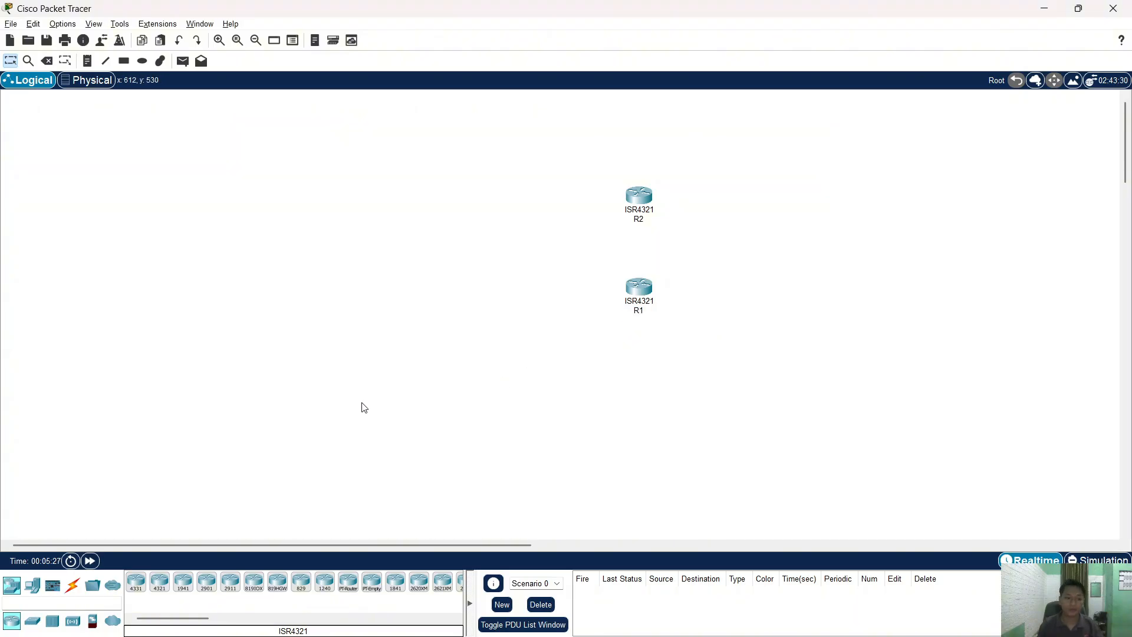
- Place a 3650-24PS multilayer switch to the left of the routers
{"action": "left_click", "coordinate": [32, 584]}
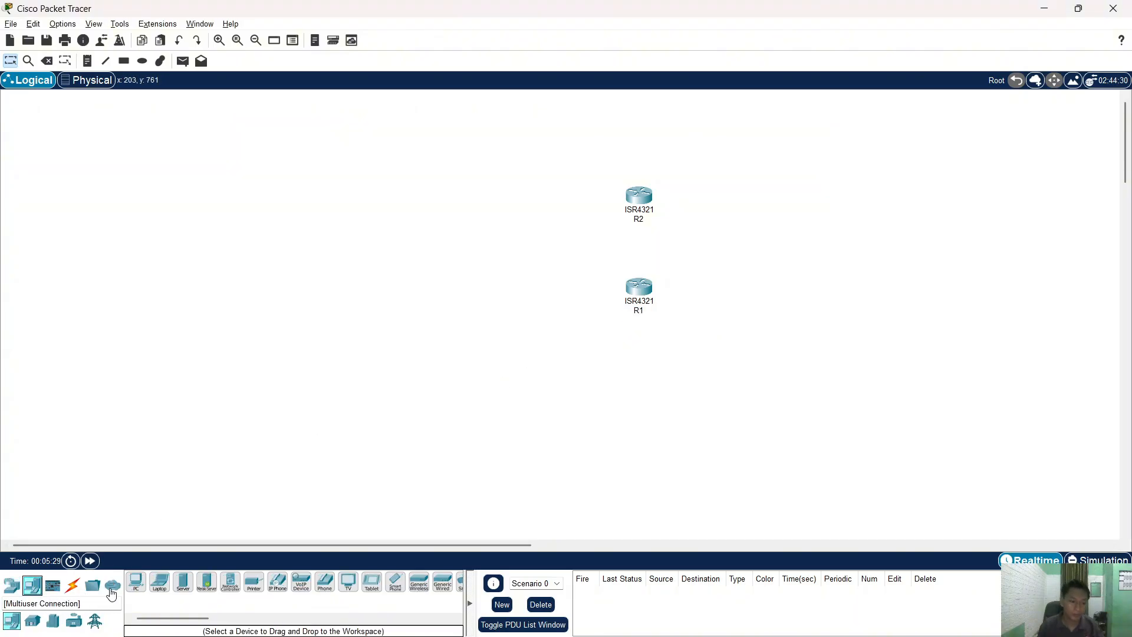
{"action": "left_click", "coordinate": [11, 585]}
{"action": "left_click", "coordinate": [33, 620]}
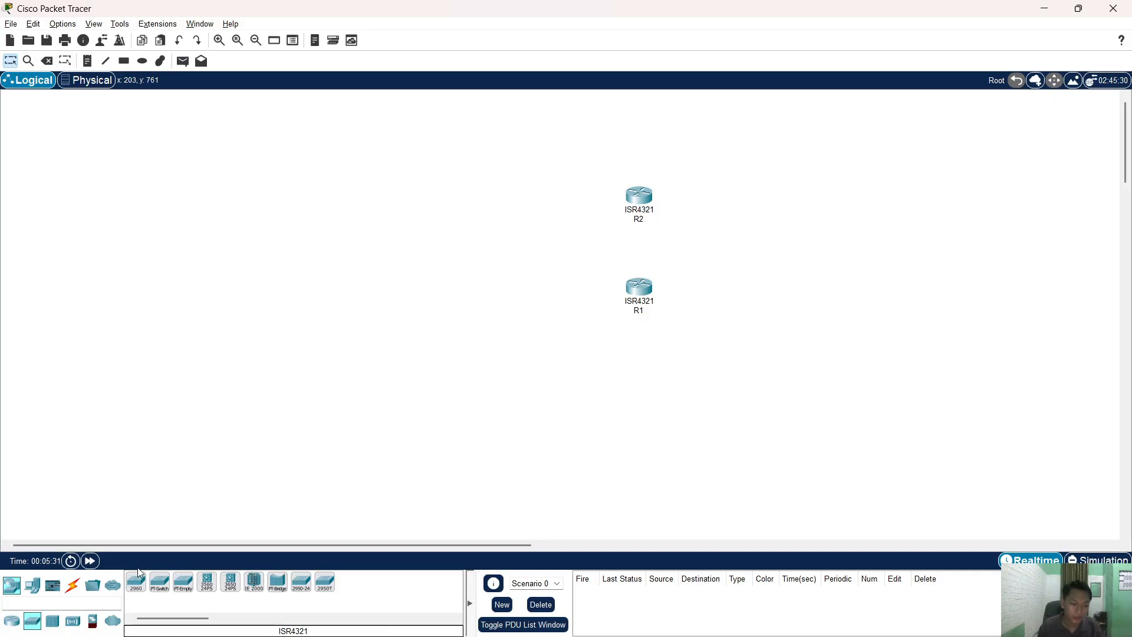
{"action": "left_click", "coordinate": [232, 586]}
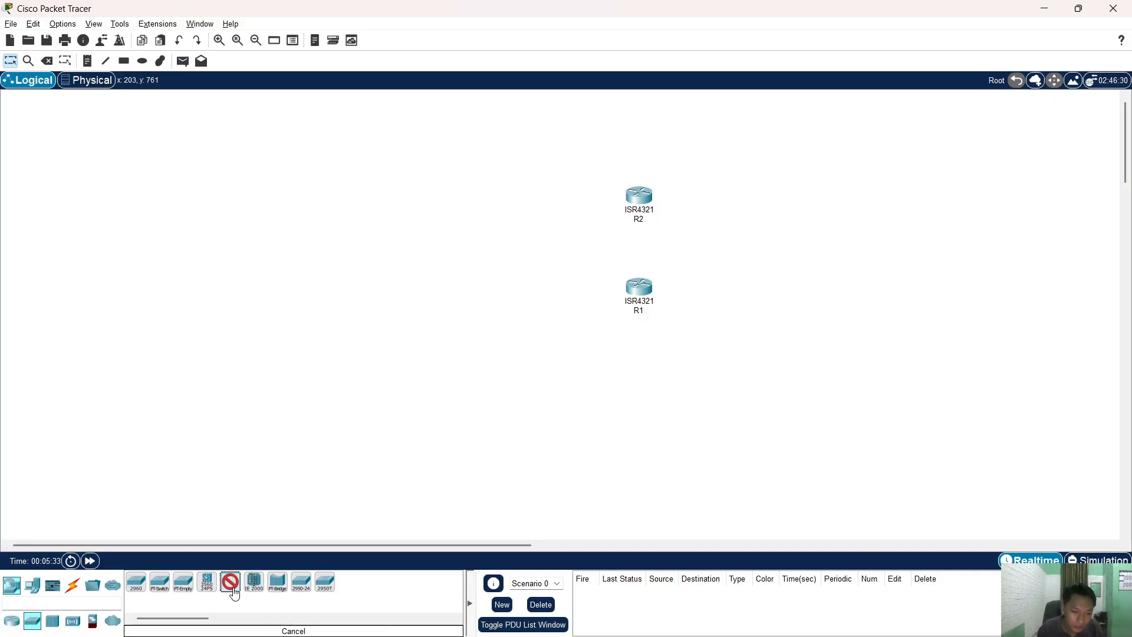
{"action": "left_click", "coordinate": [452, 300]}
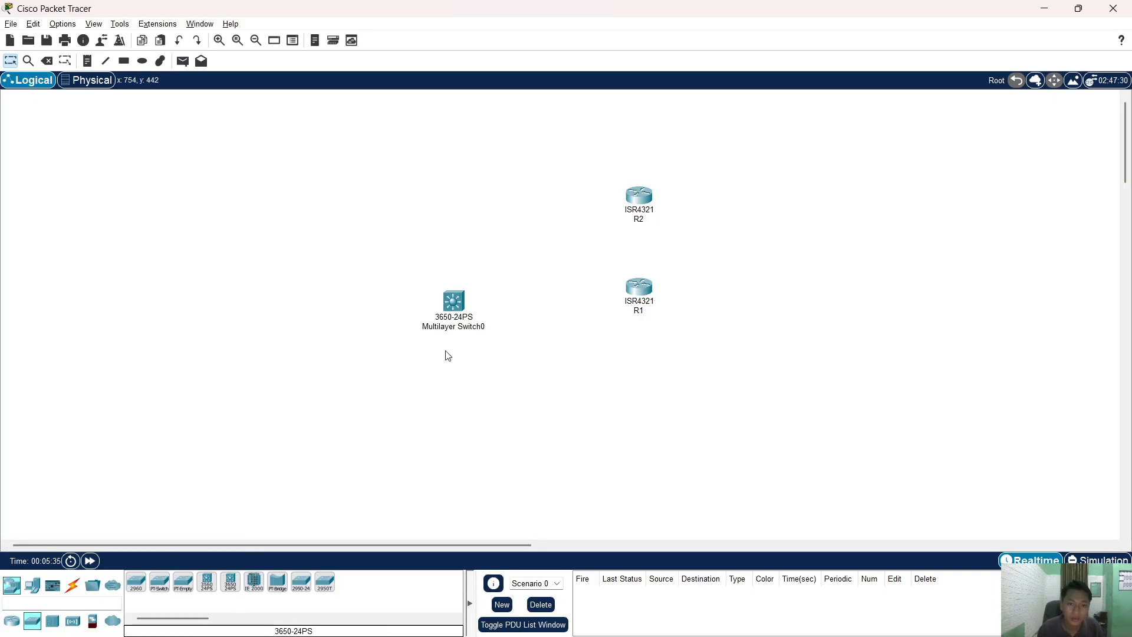
{"action": "mouse_move", "coordinate": [454, 307]}
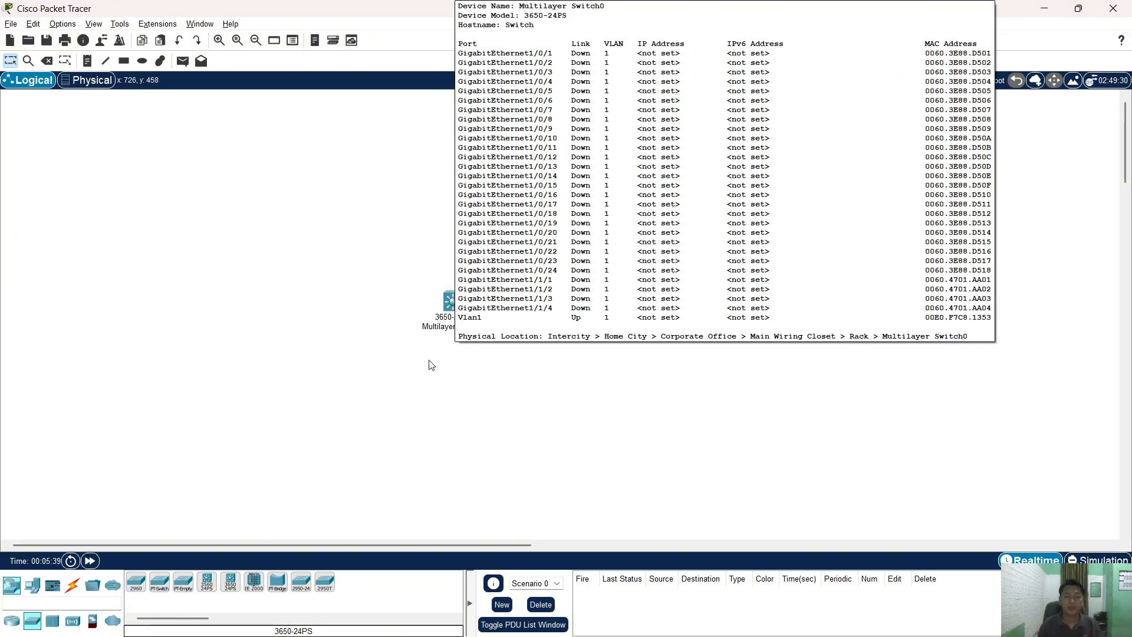
{"action": "key", "text": "alt+Tab"}
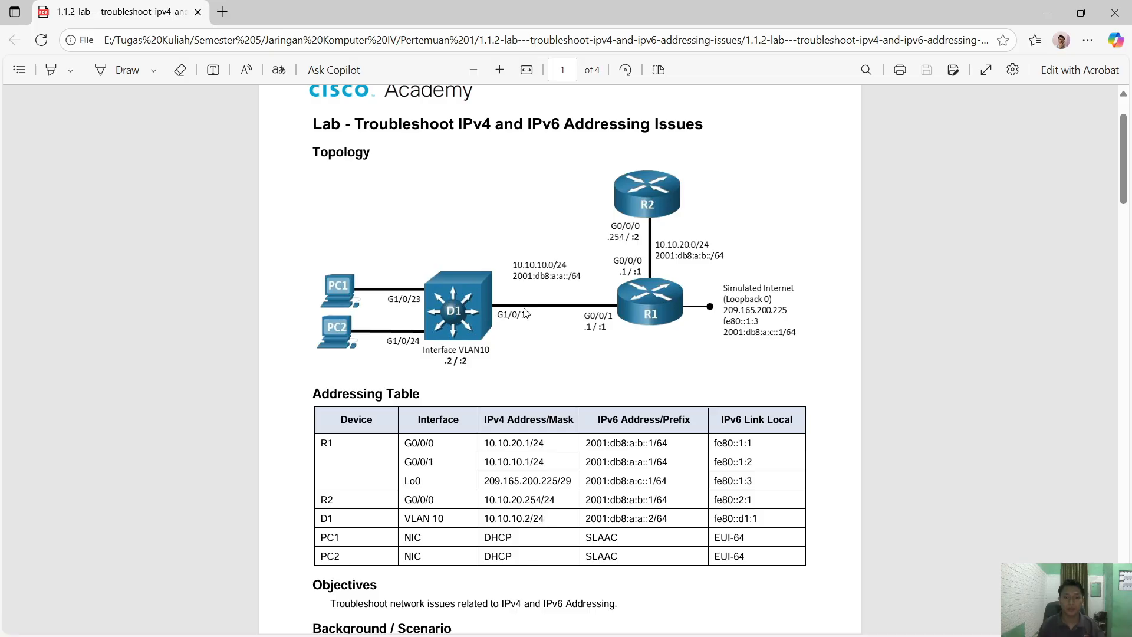
- Place two generic PCs on the canvas, one above the other
{"action": "key", "text": "alt+Tab"}
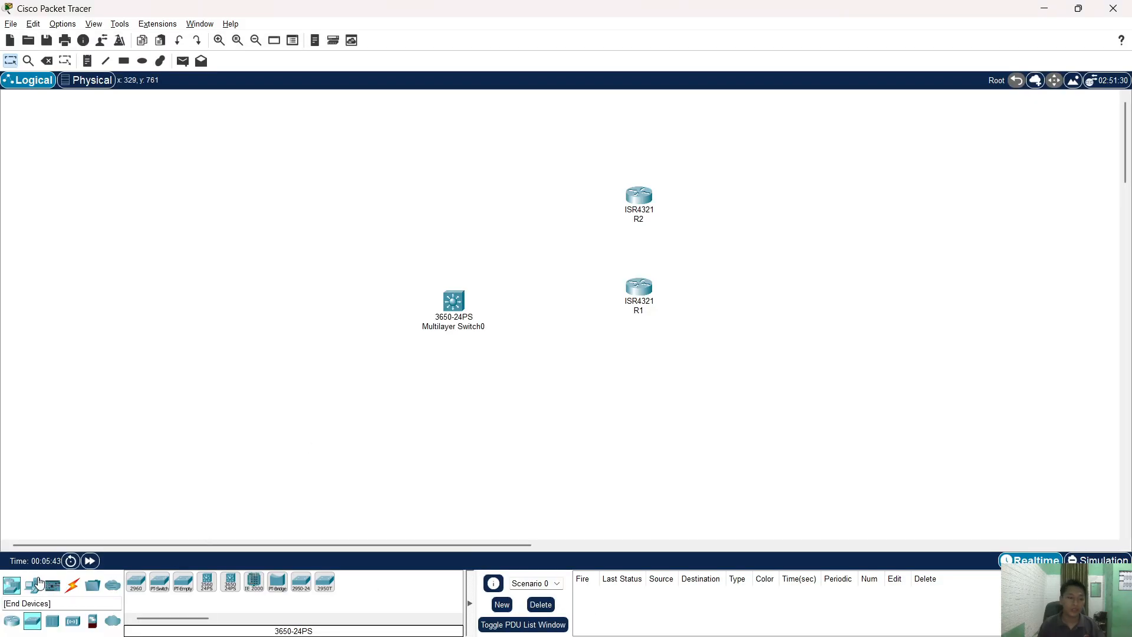
{"action": "left_click", "coordinate": [33, 585]}
{"action": "left_click", "coordinate": [142, 579]}
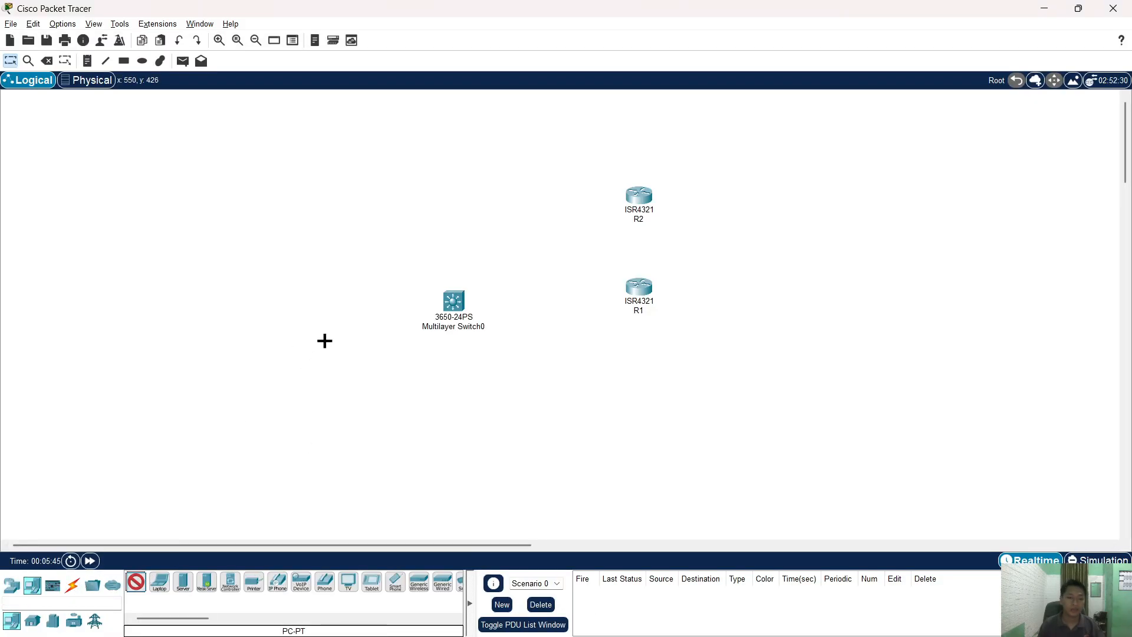
{"action": "left_click", "coordinate": [324, 339]}
{"action": "left_click", "coordinate": [140, 578]}
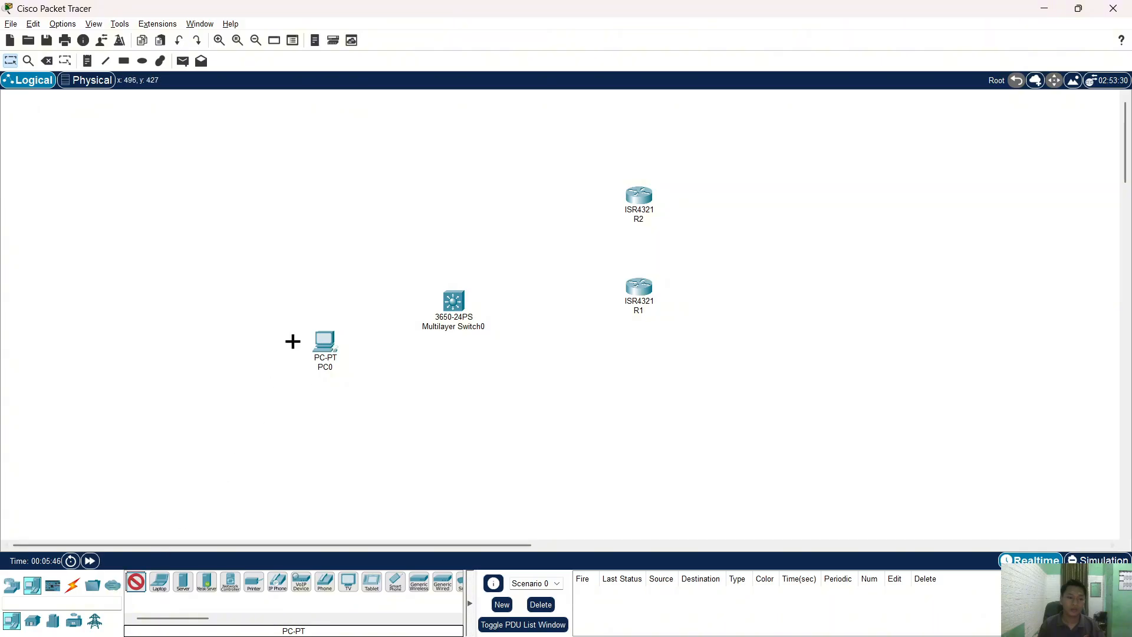
{"action": "left_click", "coordinate": [321, 278]}
- Rename the lower PC to PC2 and the multilayer switch to D1
{"action": "left_click", "coordinate": [329, 366]}
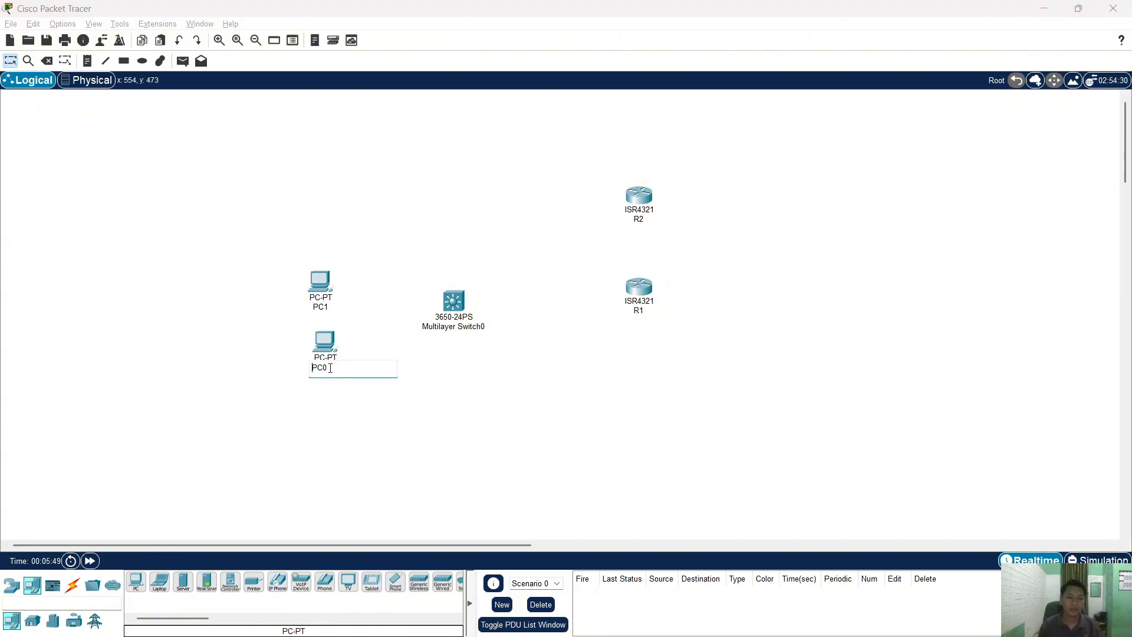
{"action": "key", "text": "BackSpace"}
{"action": "type", "text": "2"}
{"action": "left_click", "coordinate": [470, 379]}
{"action": "left_click", "coordinate": [469, 333]}
{"action": "key", "text": "ctrl+a"}
{"action": "type", "text": "D1"}
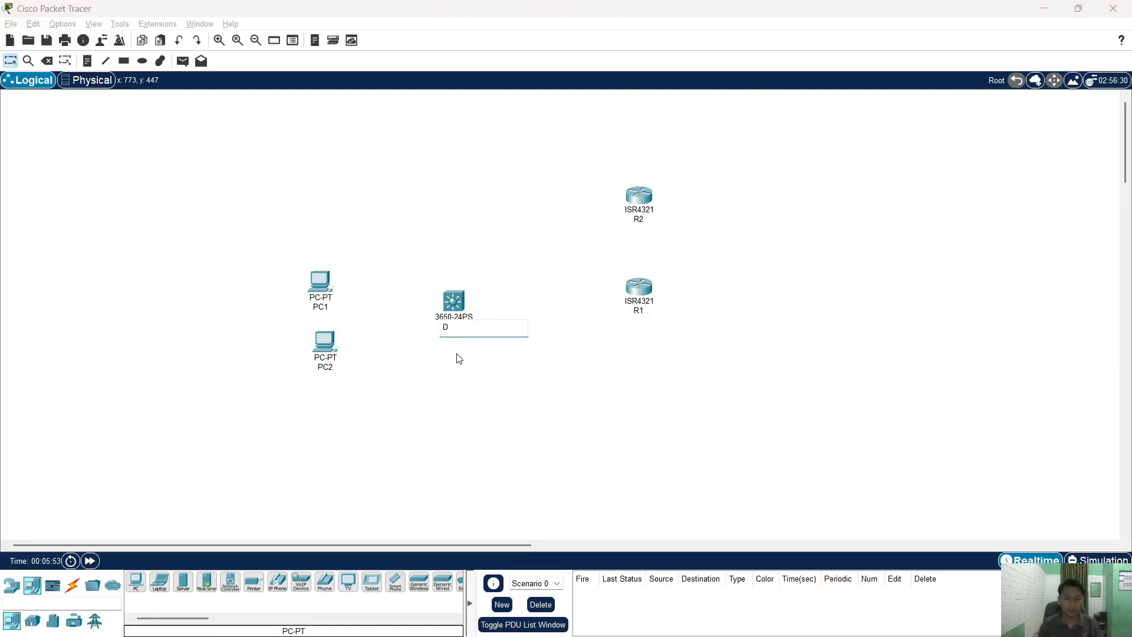
{"action": "left_click", "coordinate": [522, 434]}
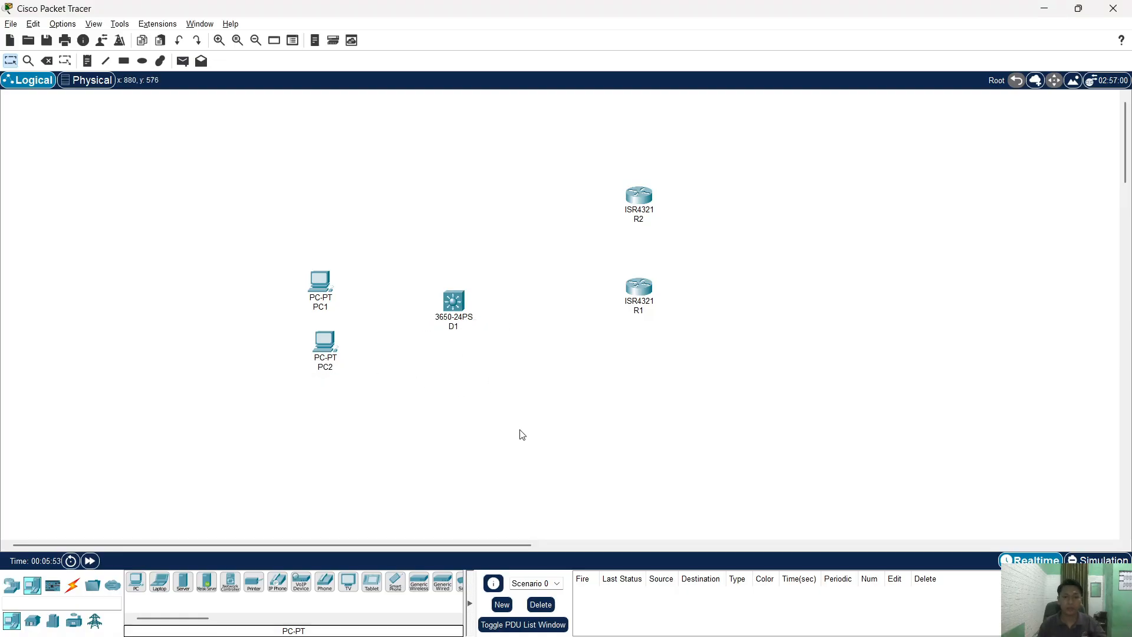
{"action": "left_click", "coordinate": [66, 587]}
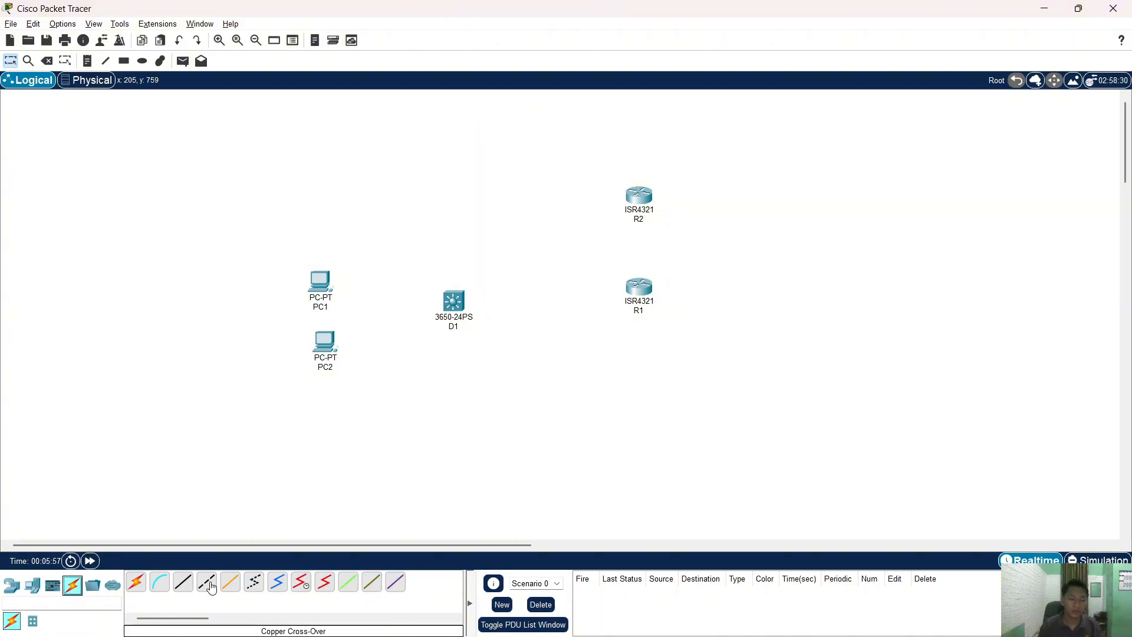
- Connect R2 Gig0/0/0 to R1 Gig0/0/0 with a copper crossover cable
{"action": "left_click", "coordinate": [211, 585]}
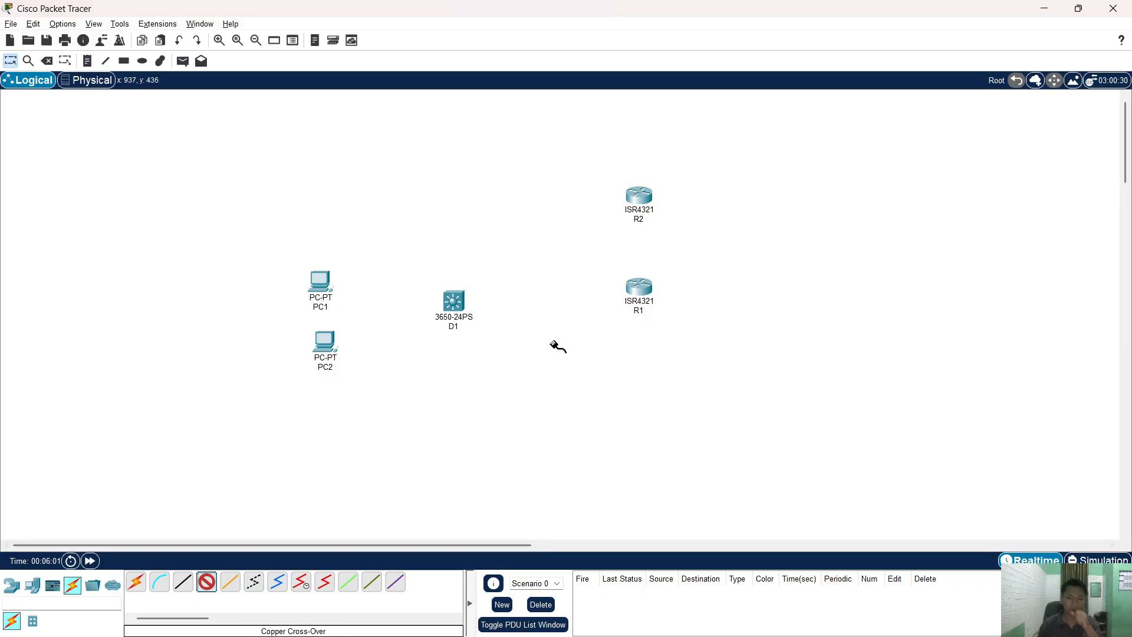
{"action": "left_click", "coordinate": [645, 197]}
{"action": "left_click", "coordinate": [696, 245]}
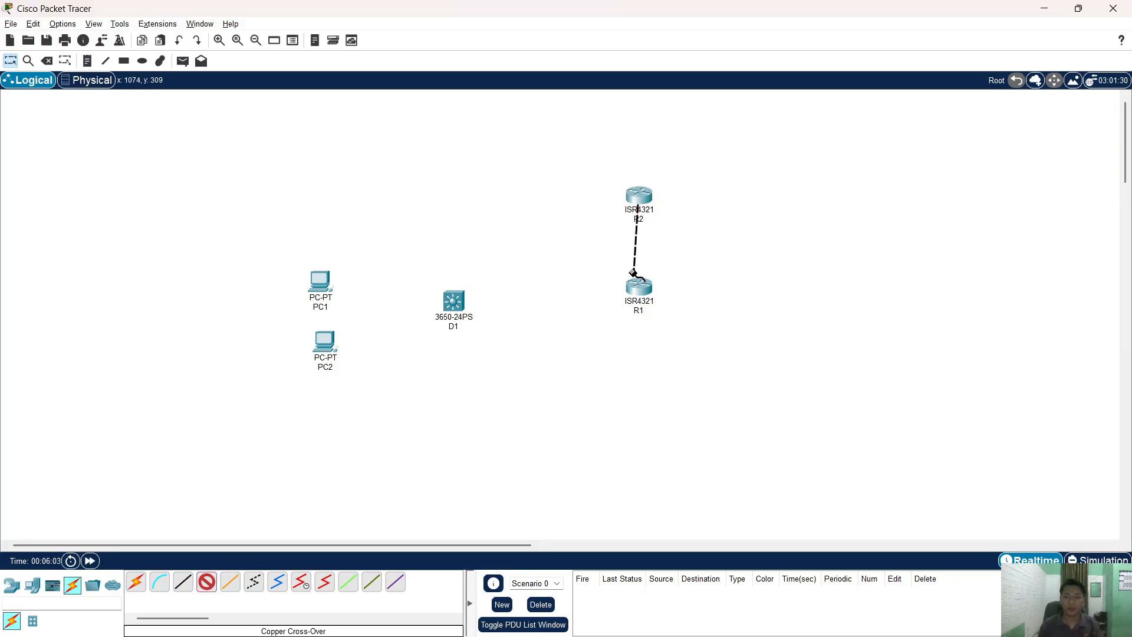
{"action": "left_click", "coordinate": [638, 287]}
{"action": "left_click", "coordinate": [663, 331]}
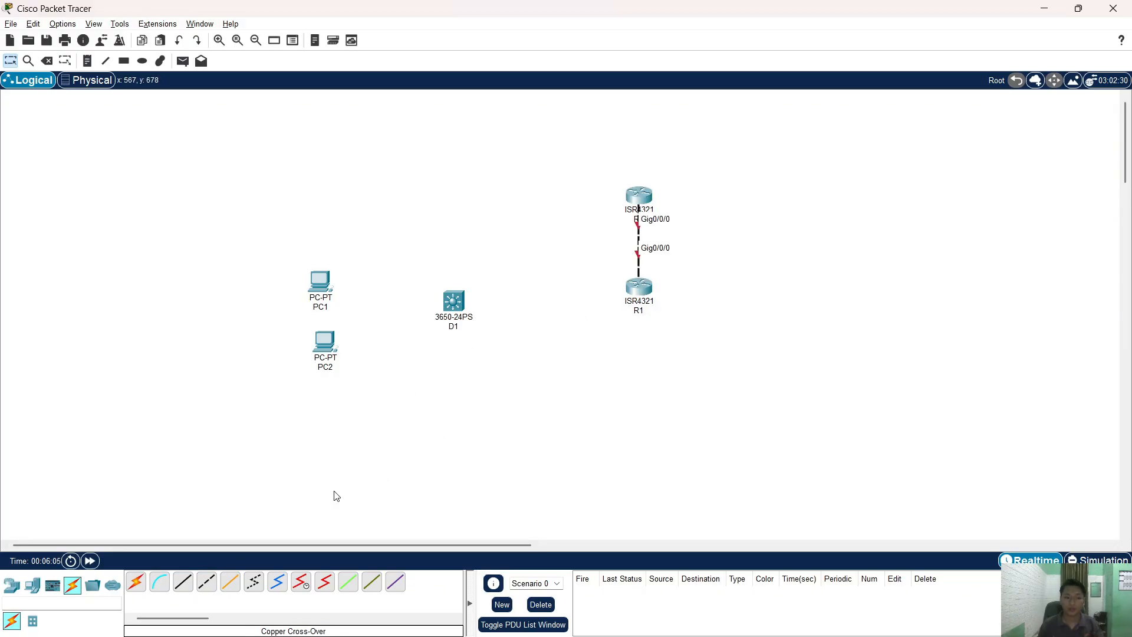
- Connect R1 Gig0/0/1 to D1 Gig1/0/11 with a straight-through cable
{"action": "left_click", "coordinate": [183, 582]}
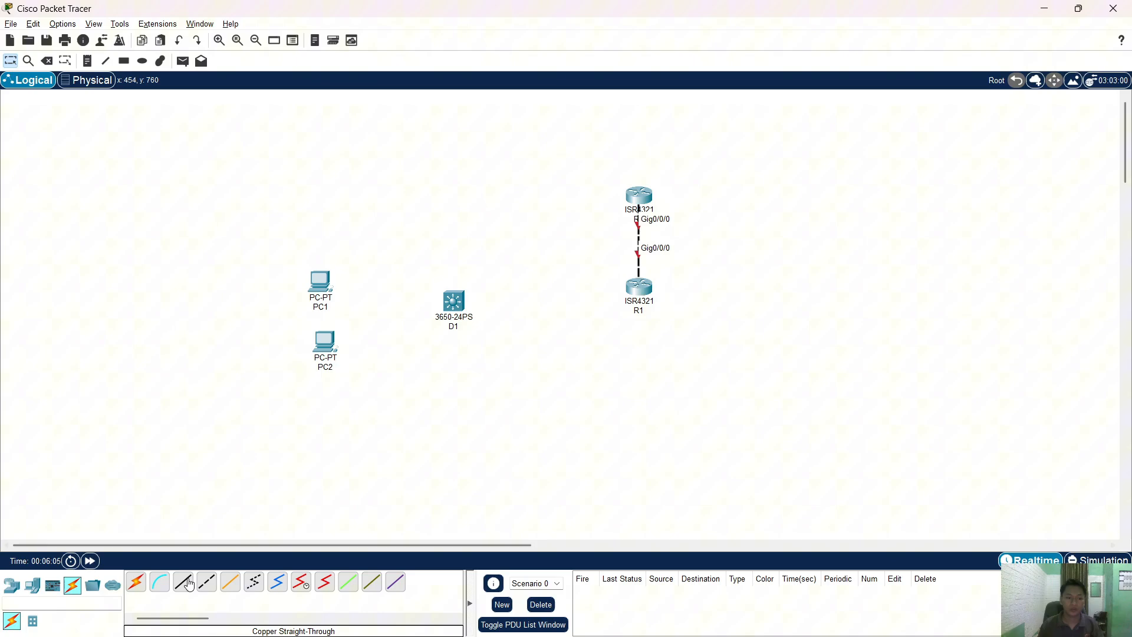
{"action": "left_click", "coordinate": [642, 290]}
{"action": "left_click", "coordinate": [678, 340]}
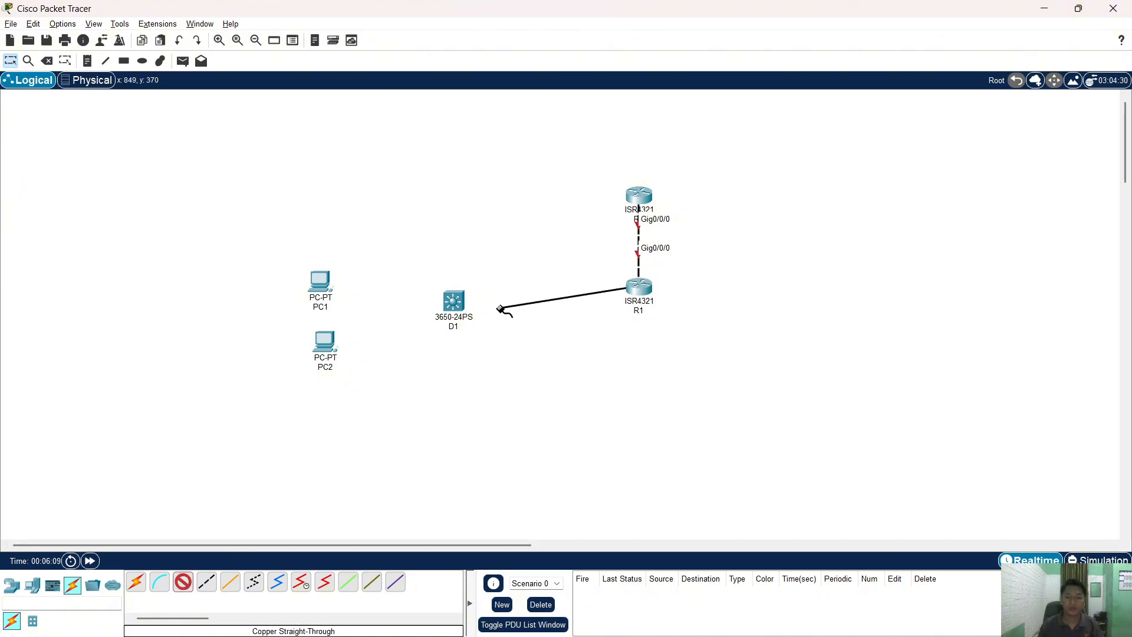
{"action": "left_click", "coordinate": [454, 302]}
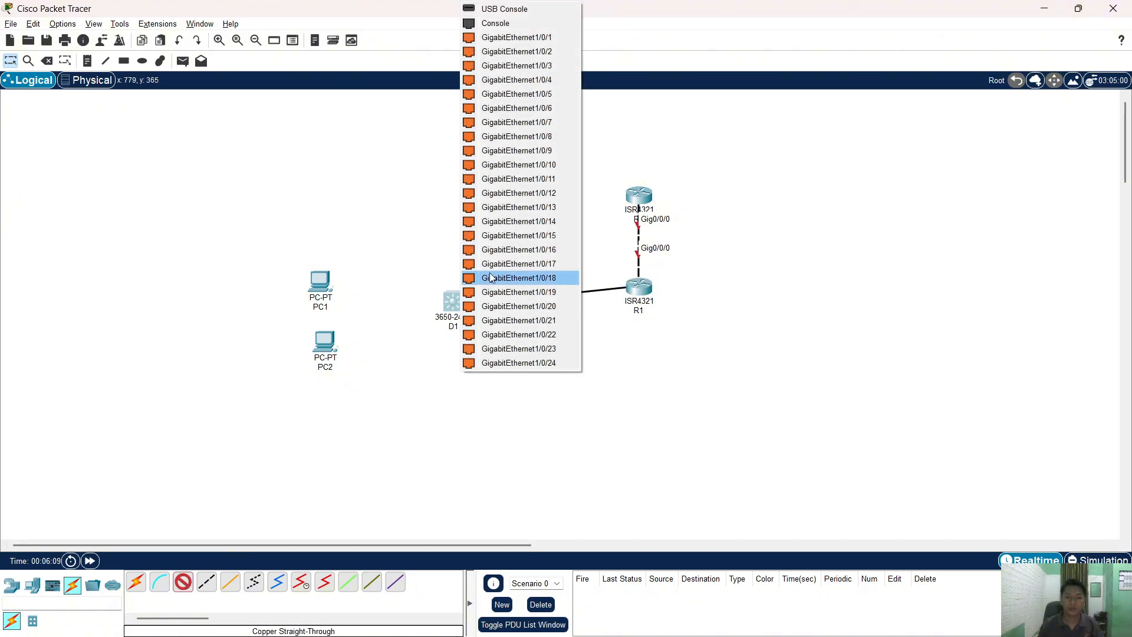
{"action": "left_click", "coordinate": [526, 179]}
{"action": "left_click_drag", "start_coordinate": [463, 300], "coordinate": [462, 294]}
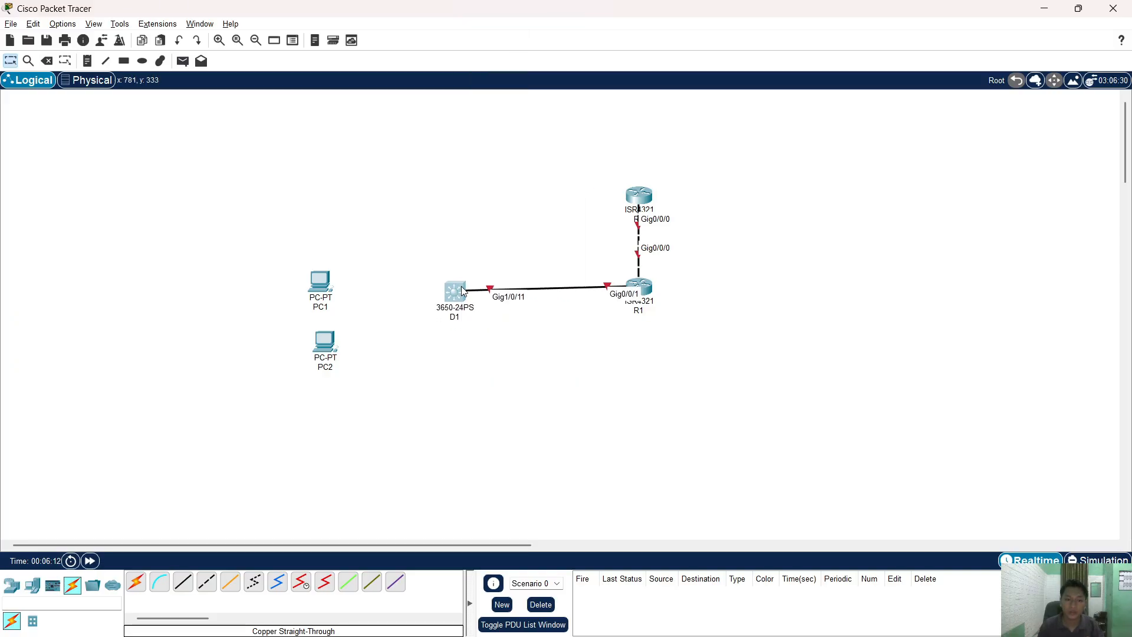
{"action": "key", "text": "alt+Tab"}
{"action": "key", "text": "alt+Tab"}
{"action": "key", "text": "alt+Tab"}
{"action": "key", "text": "alt+Tab"}
{"action": "left_click", "coordinate": [404, 301]}
- Cable PC1 Fa0 to D1 Gig1/0/23 and PC2 Fa0 to D1 Gig1/0/24
{"action": "left_click", "coordinate": [310, 279]}
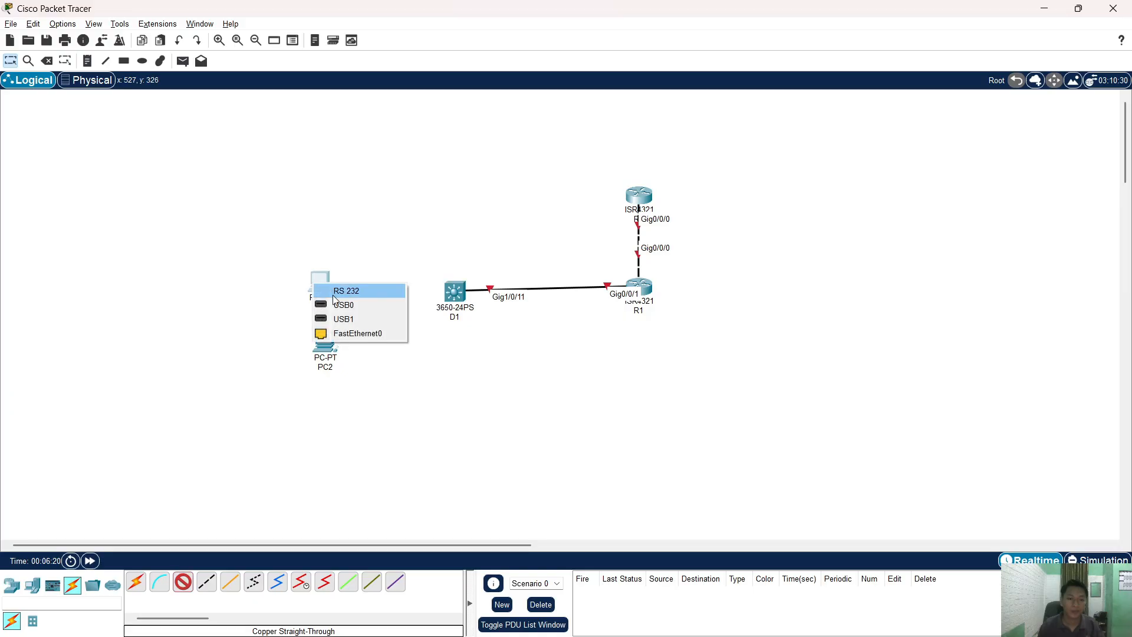
{"action": "left_click", "coordinate": [348, 332]}
{"action": "left_click", "coordinate": [455, 291]}
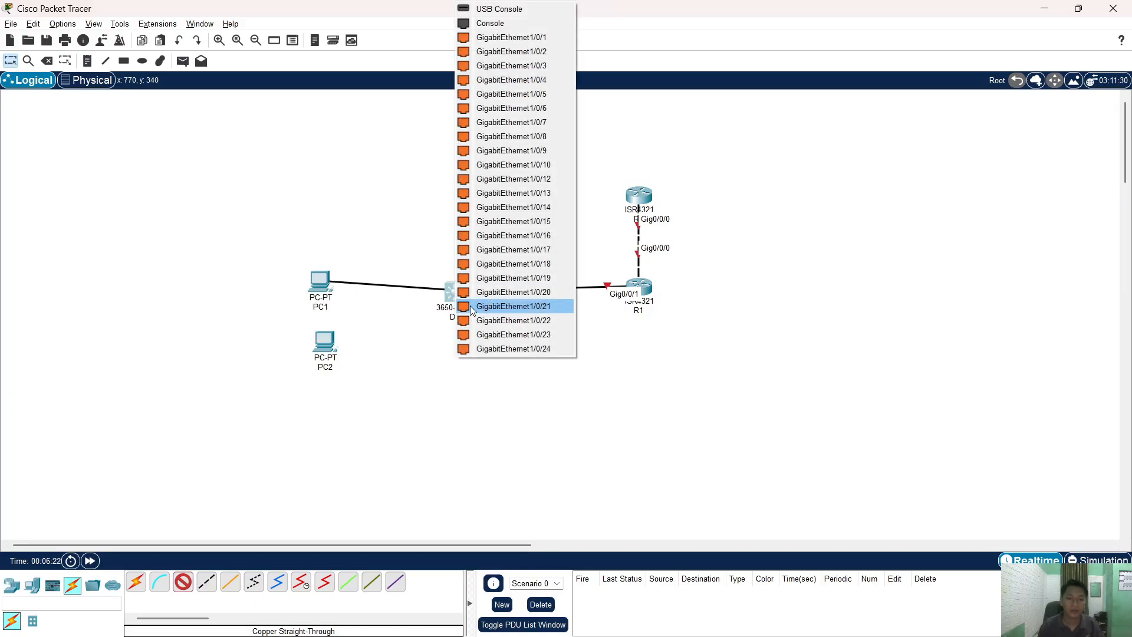
{"action": "left_click", "coordinate": [513, 335]}
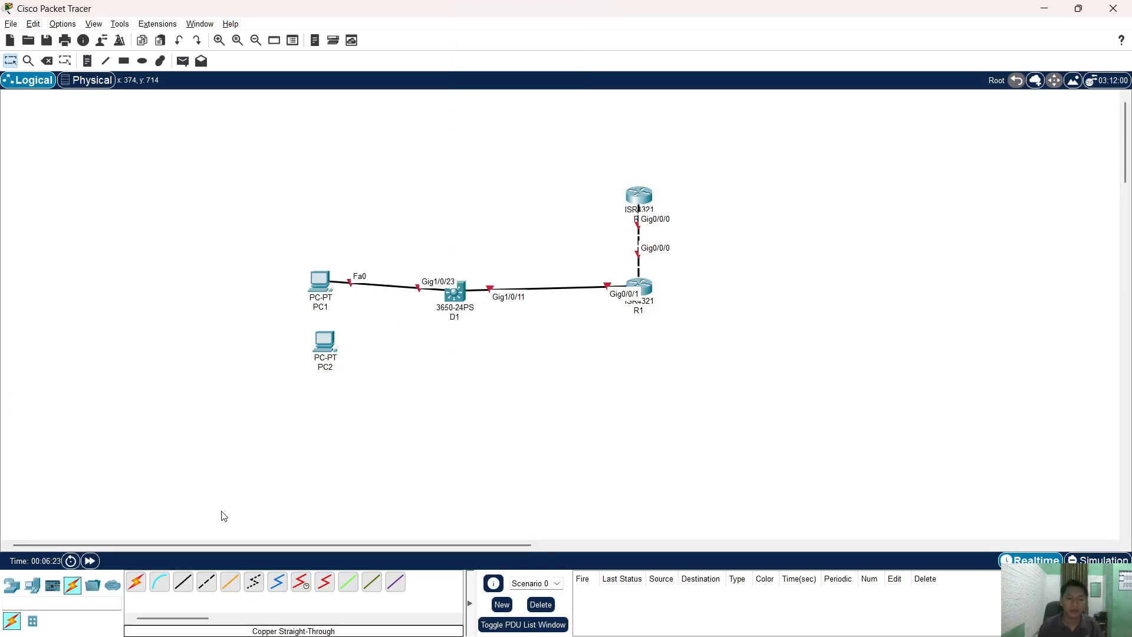
{"action": "left_click", "coordinate": [335, 347]}
{"action": "left_click", "coordinate": [386, 396]}
{"action": "left_click", "coordinate": [452, 293]}
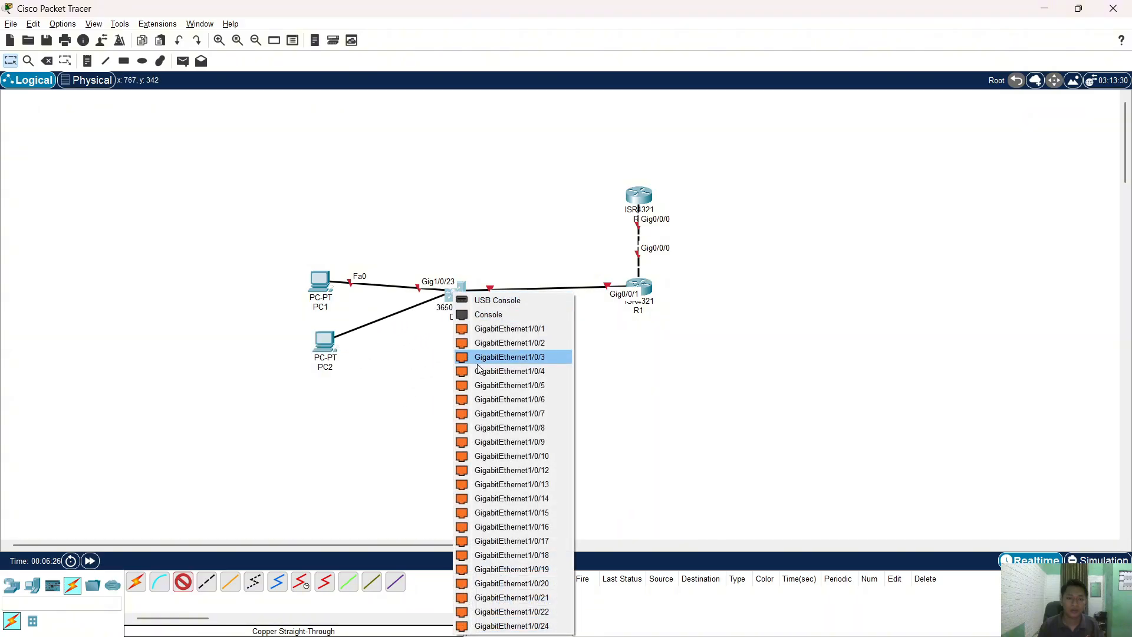
{"action": "left_click", "coordinate": [496, 621]}
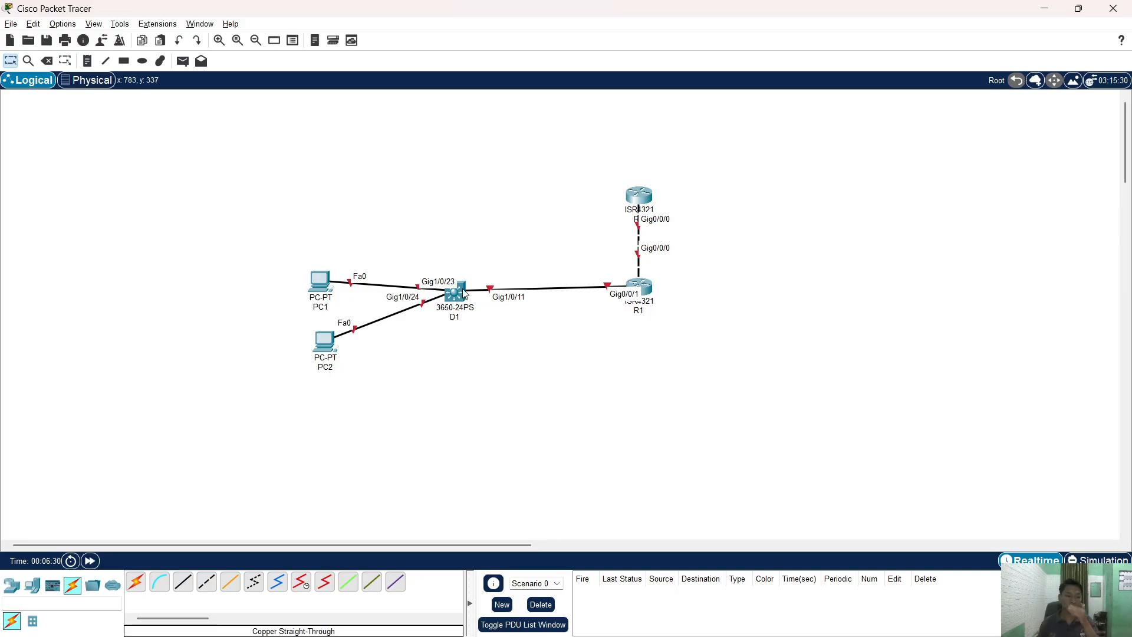
- Install an AC-POWER-SUPPLY in D1's empty slot and check its CLI boot output
{"action": "left_click", "coordinate": [457, 295]}
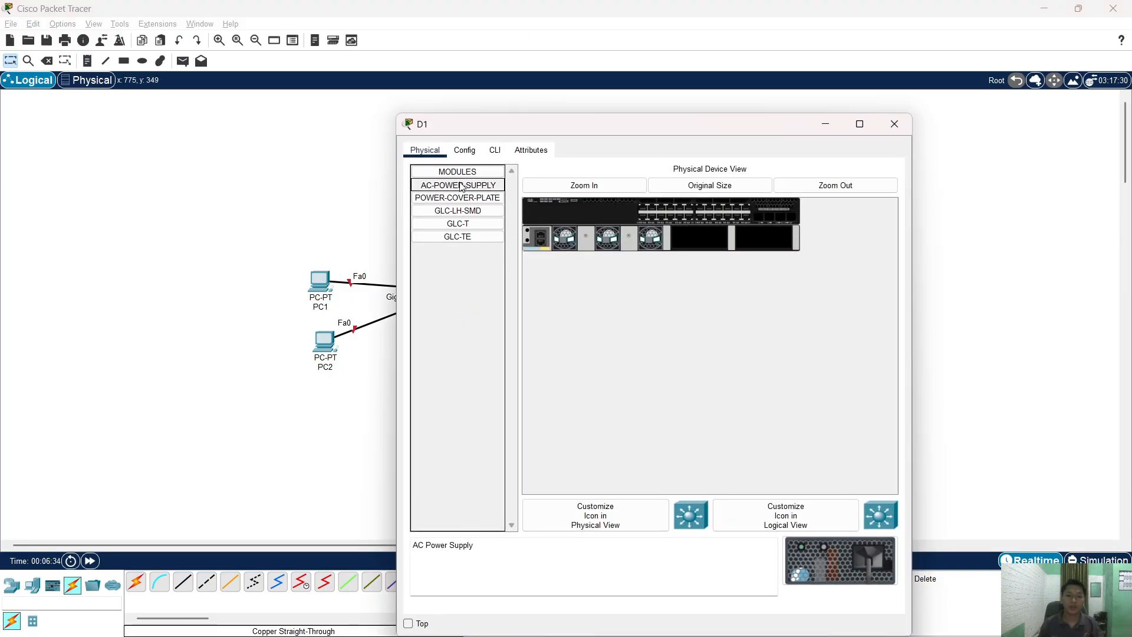
{"action": "left_click_drag", "start_coordinate": [468, 187], "coordinate": [769, 243]}
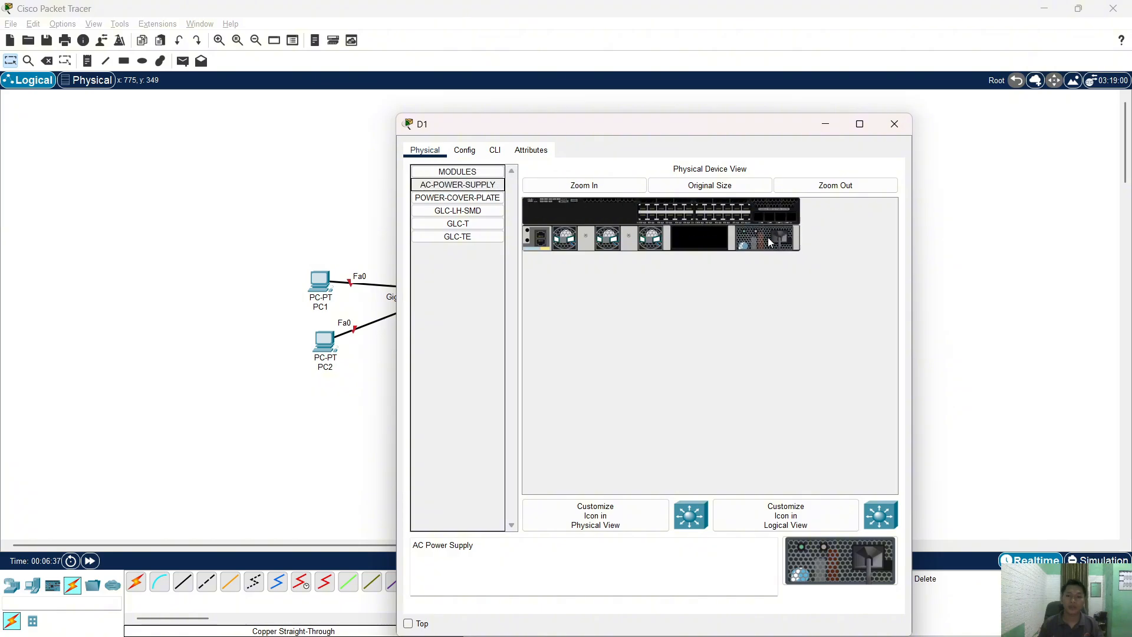
{"action": "left_click", "coordinate": [896, 124]}
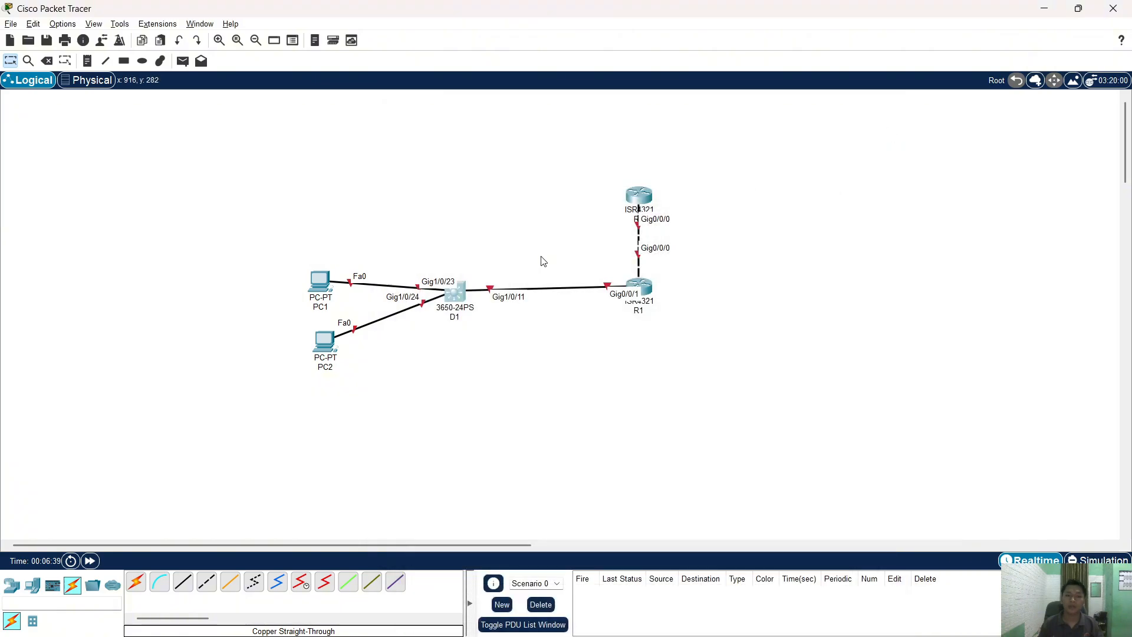
{"action": "left_click", "coordinate": [462, 296]}
{"action": "left_click", "coordinate": [496, 152]}
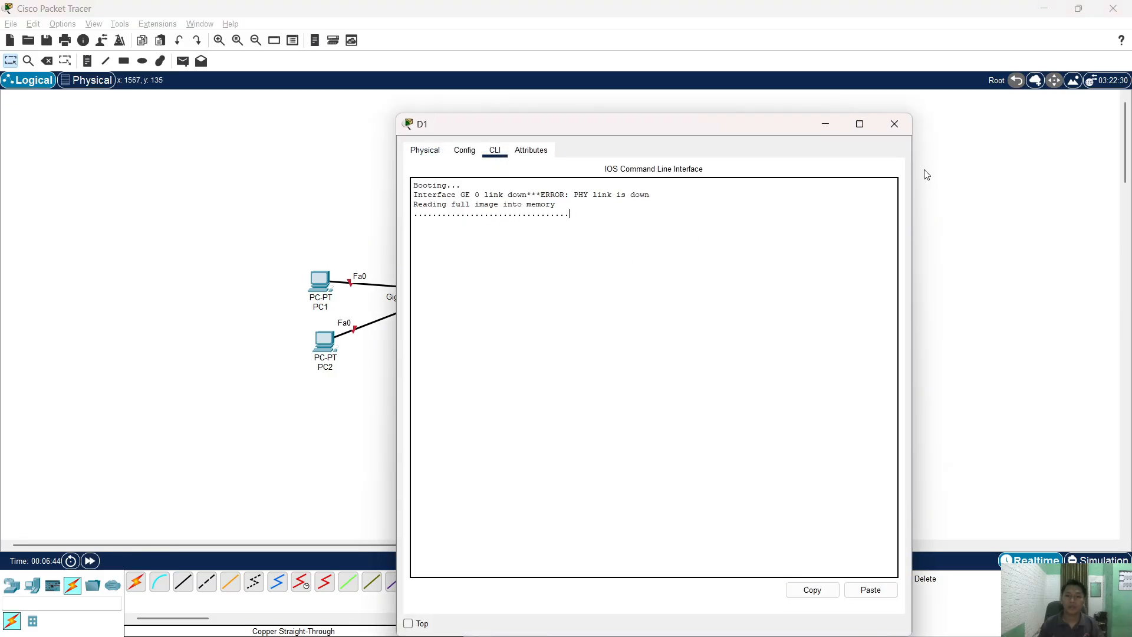
{"action": "left_click", "coordinate": [895, 124]}
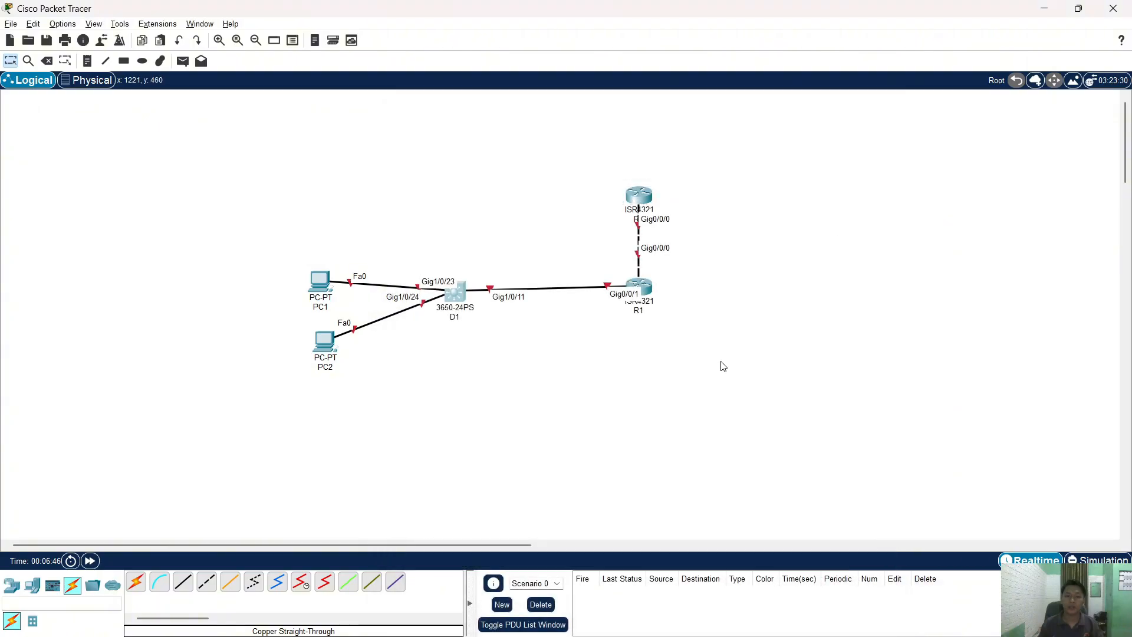
- Run a console cable from PC1's USB0 port to R2's console port
{"action": "left_click", "coordinate": [159, 581]}
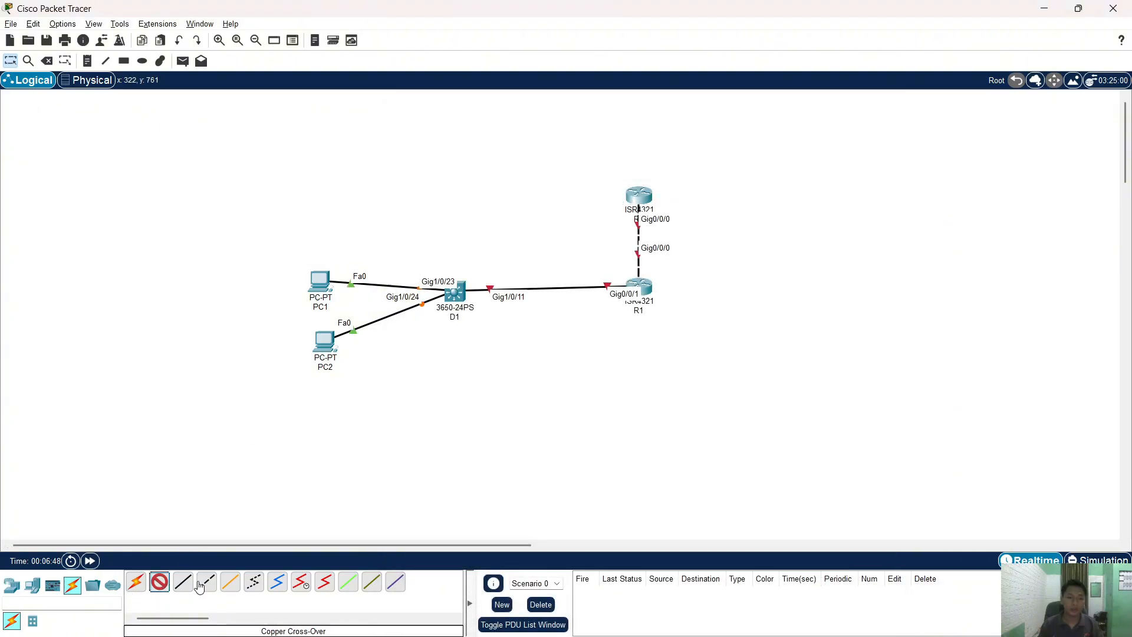
{"action": "left_click", "coordinate": [325, 341]}
{"action": "left_click", "coordinate": [378, 357]}
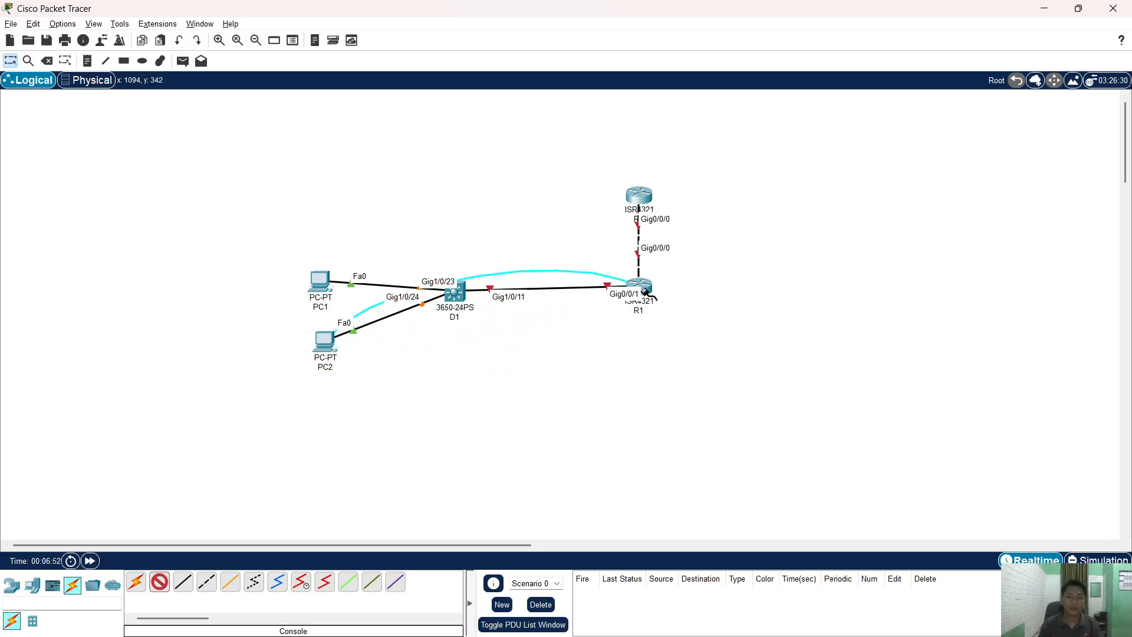
{"action": "left_click", "coordinate": [395, 352]}
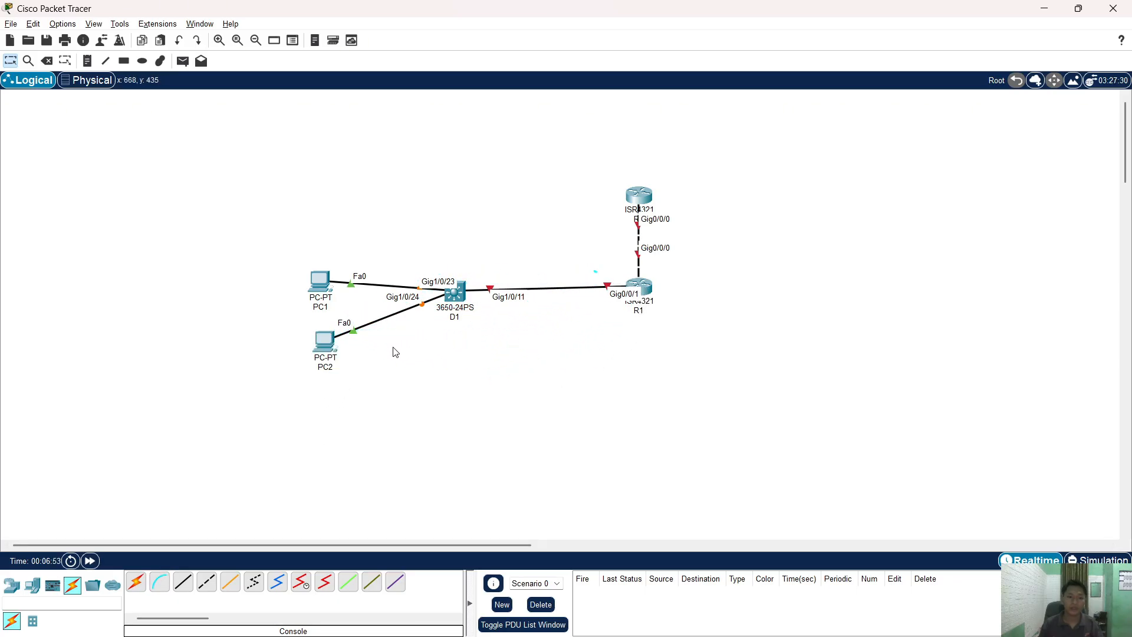
{"action": "left_click", "coordinate": [159, 582]}
{"action": "left_click", "coordinate": [327, 281]}
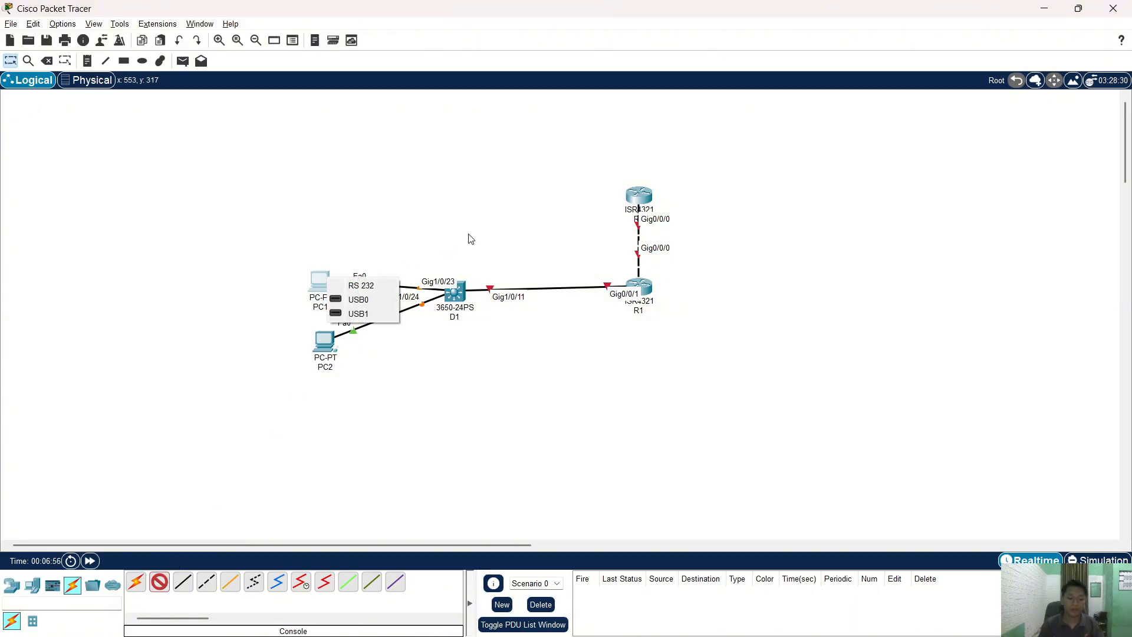
{"action": "left_click", "coordinate": [366, 297]}
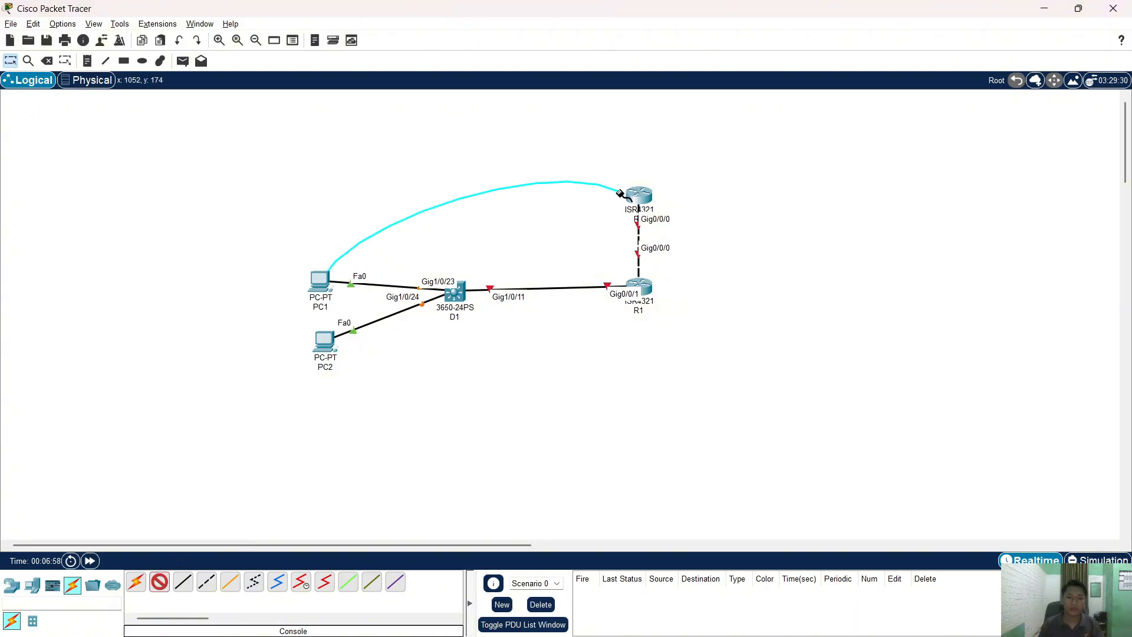
{"action": "left_click", "coordinate": [641, 194]}
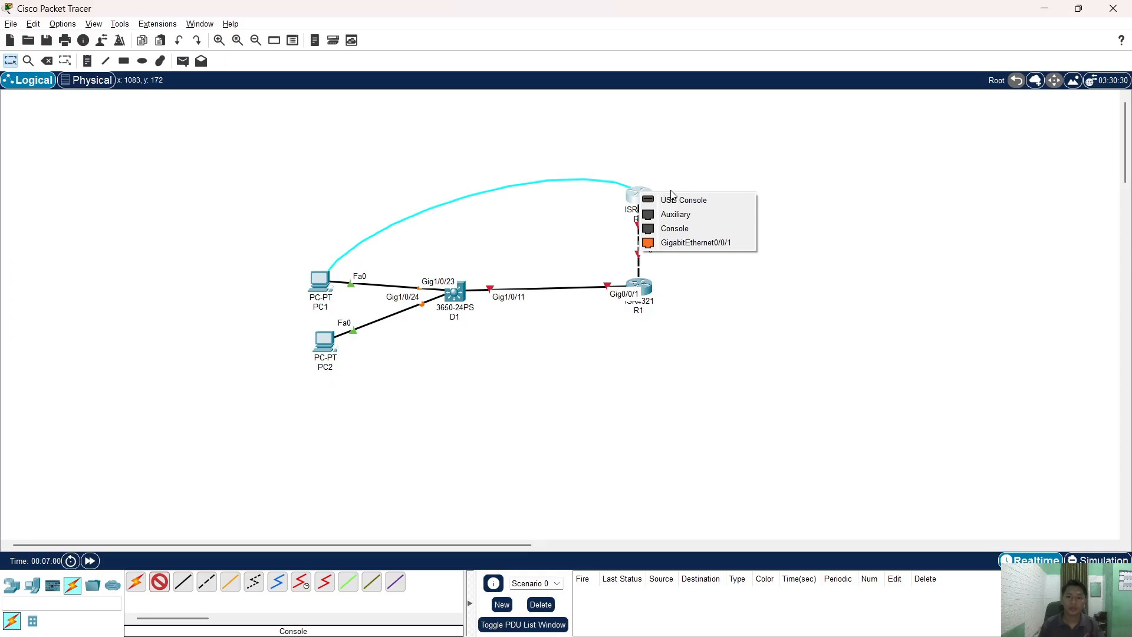
{"action": "left_click", "coordinate": [674, 228]}
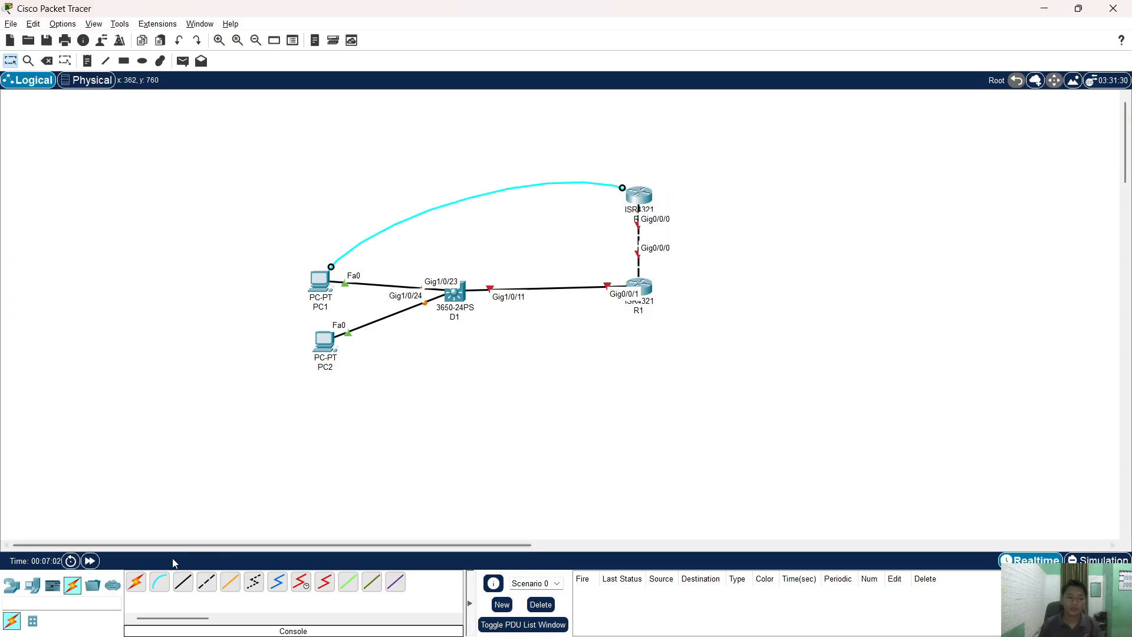
- Run a console cable from PC2's RS 232 port to R1's console port, then open R1
{"action": "left_click", "coordinate": [160, 582]}
{"action": "left_click", "coordinate": [324, 342]}
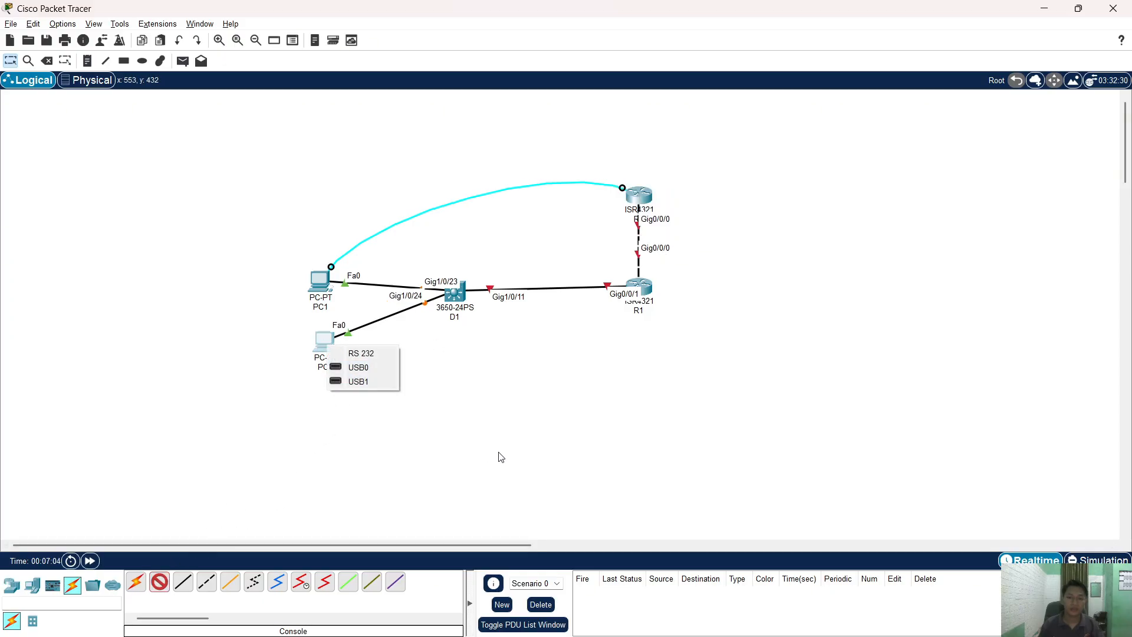
{"action": "left_click", "coordinate": [361, 354]}
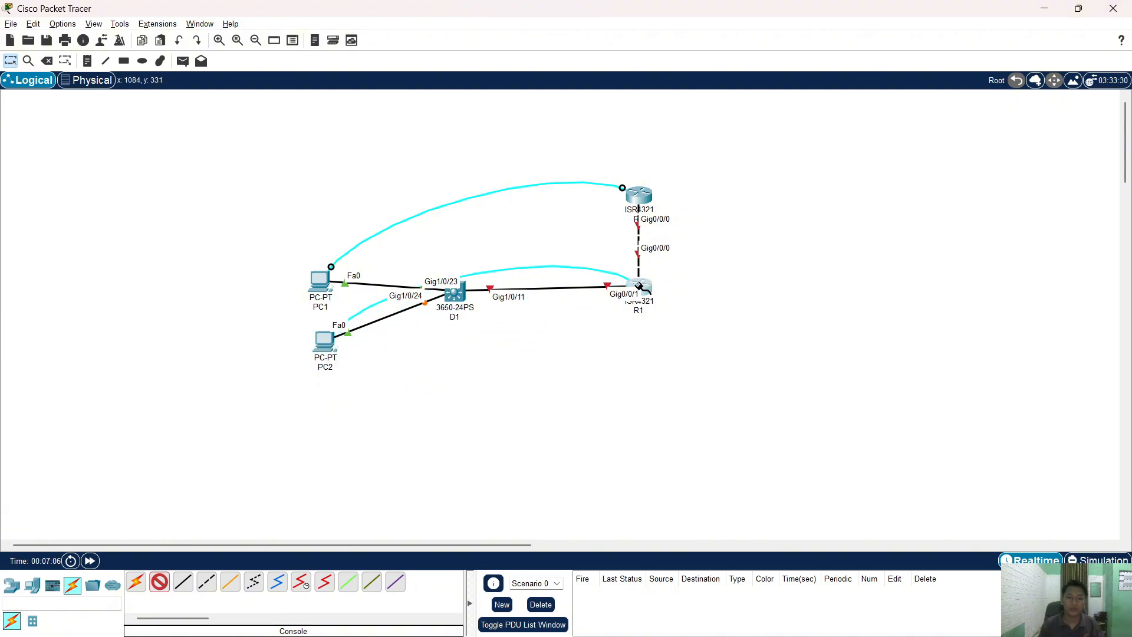
{"action": "left_click", "coordinate": [639, 285]}
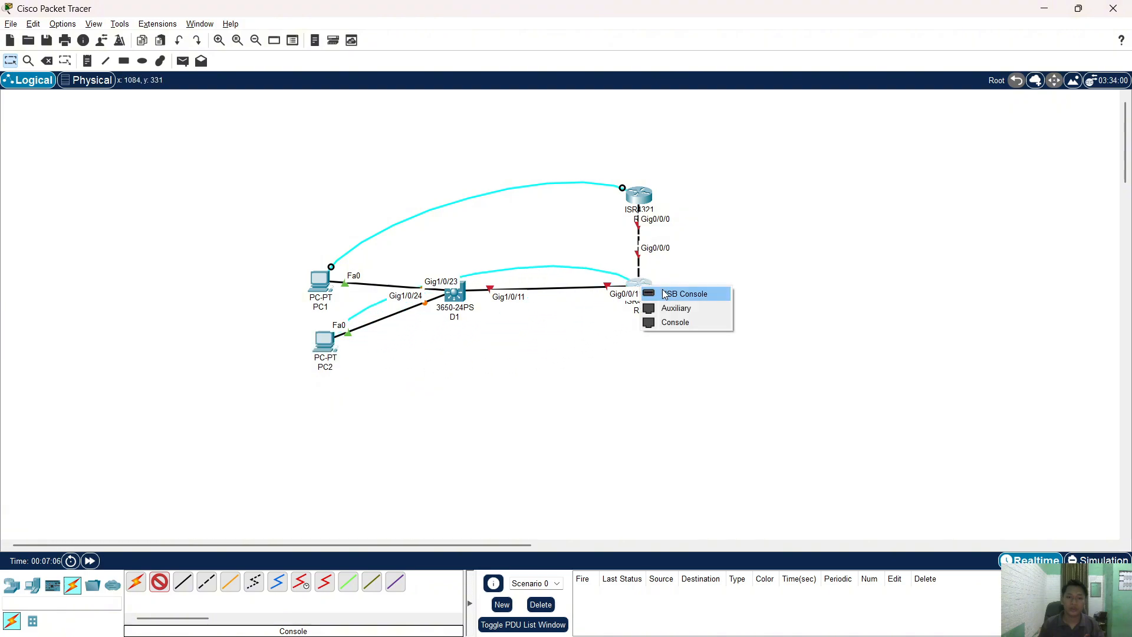
{"action": "left_click", "coordinate": [675, 322]}
{"action": "mouse_move", "coordinate": [632, 632]}
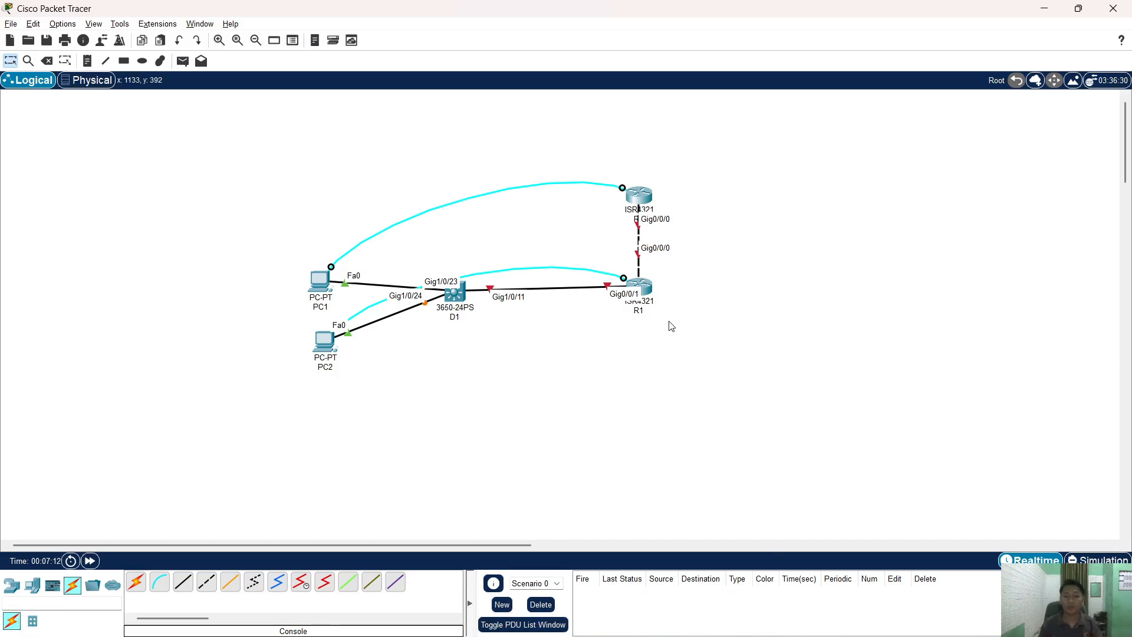
{"action": "left_click", "coordinate": [646, 289]}
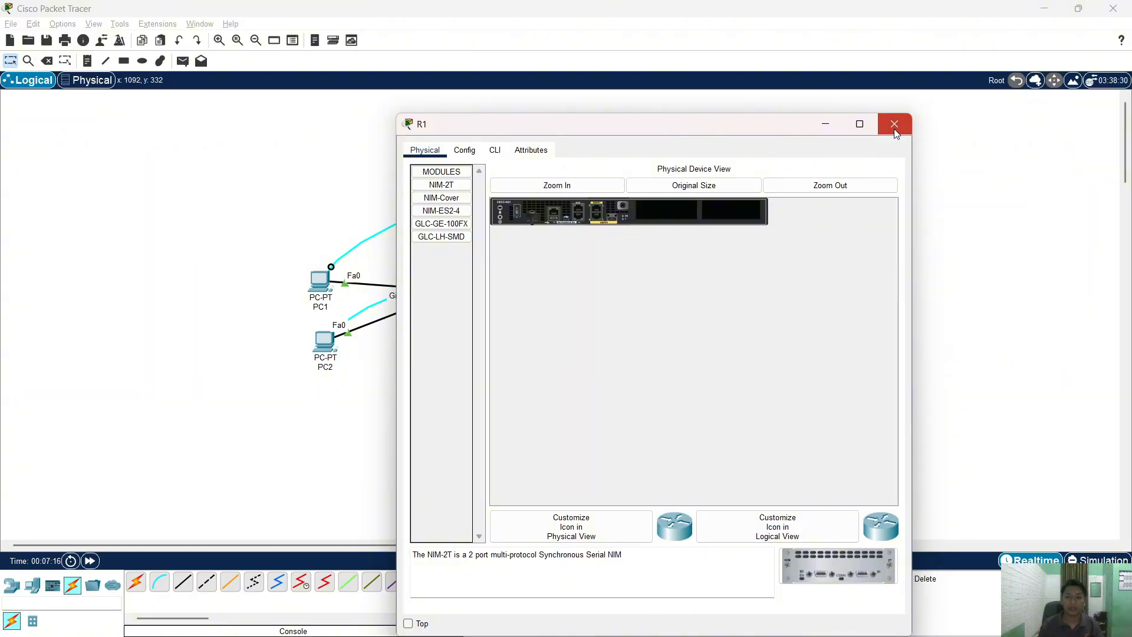
- Open PC2's Terminal and connect to R1's console with default settings
{"action": "left_click", "coordinate": [894, 124]}
{"action": "left_click", "coordinate": [650, 287]}
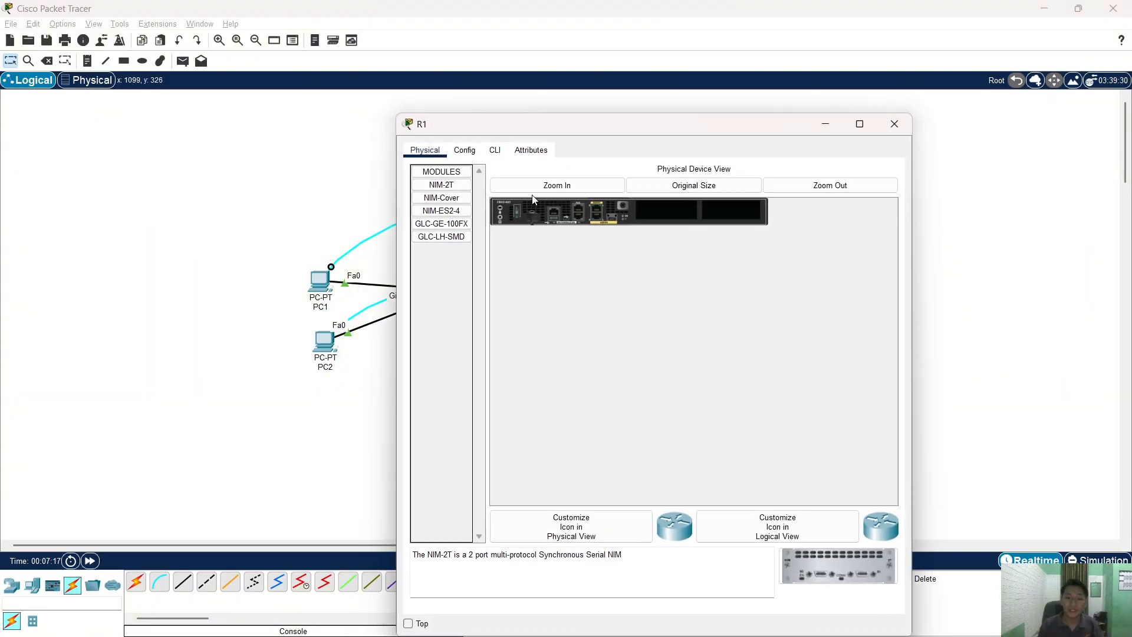
{"action": "left_click", "coordinate": [494, 150]}
{"action": "left_click", "coordinate": [894, 124]}
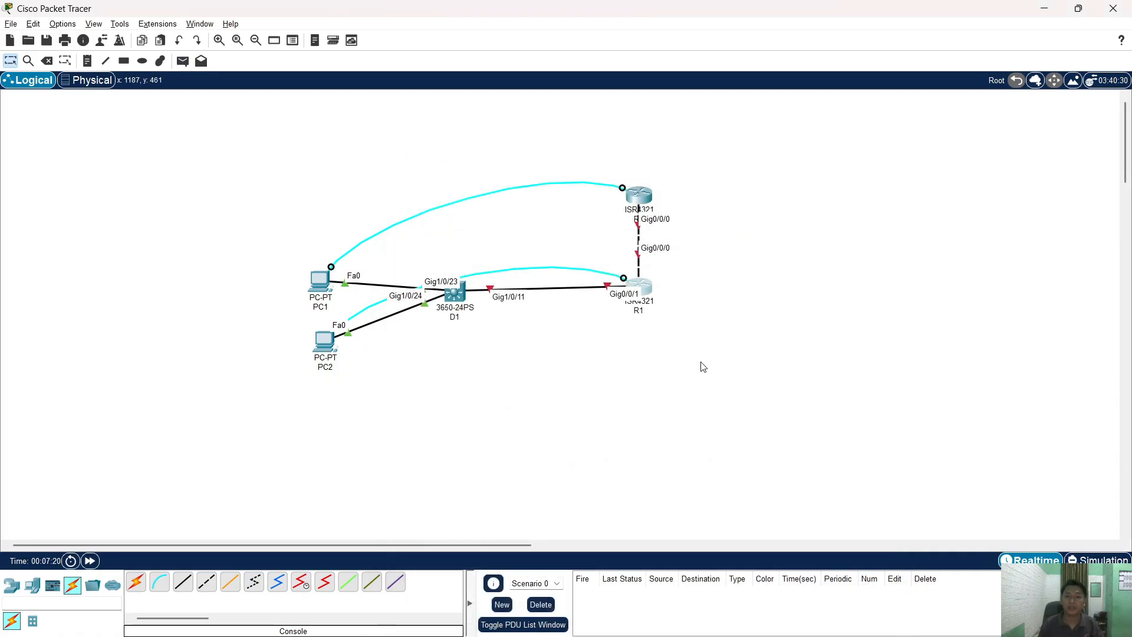
{"action": "left_click", "coordinate": [333, 355]}
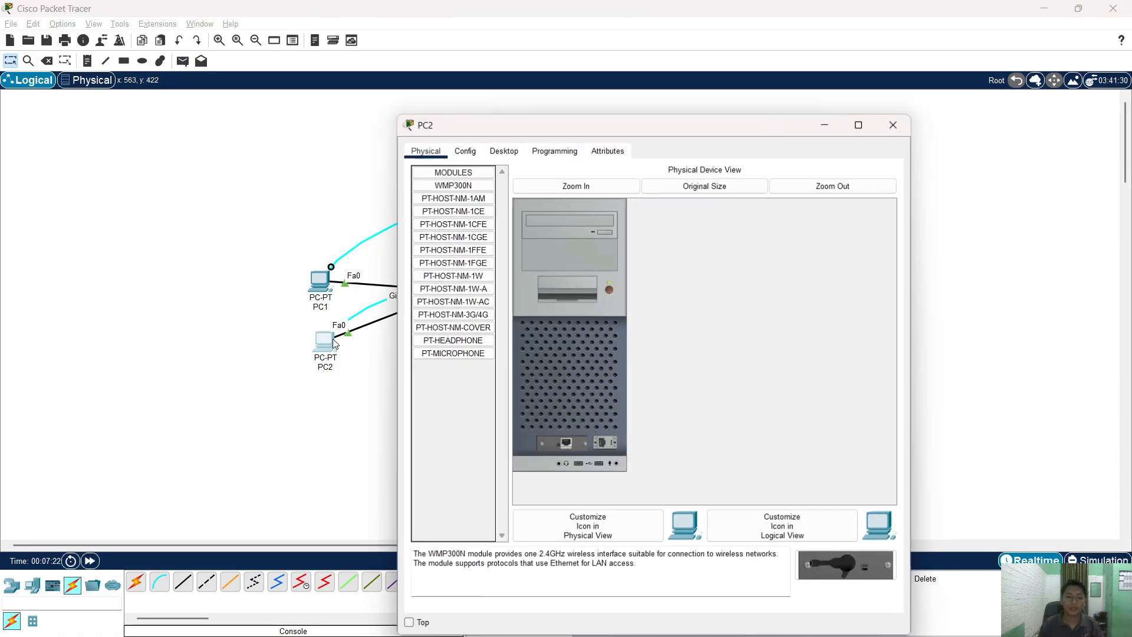
{"action": "left_click", "coordinate": [504, 151]}
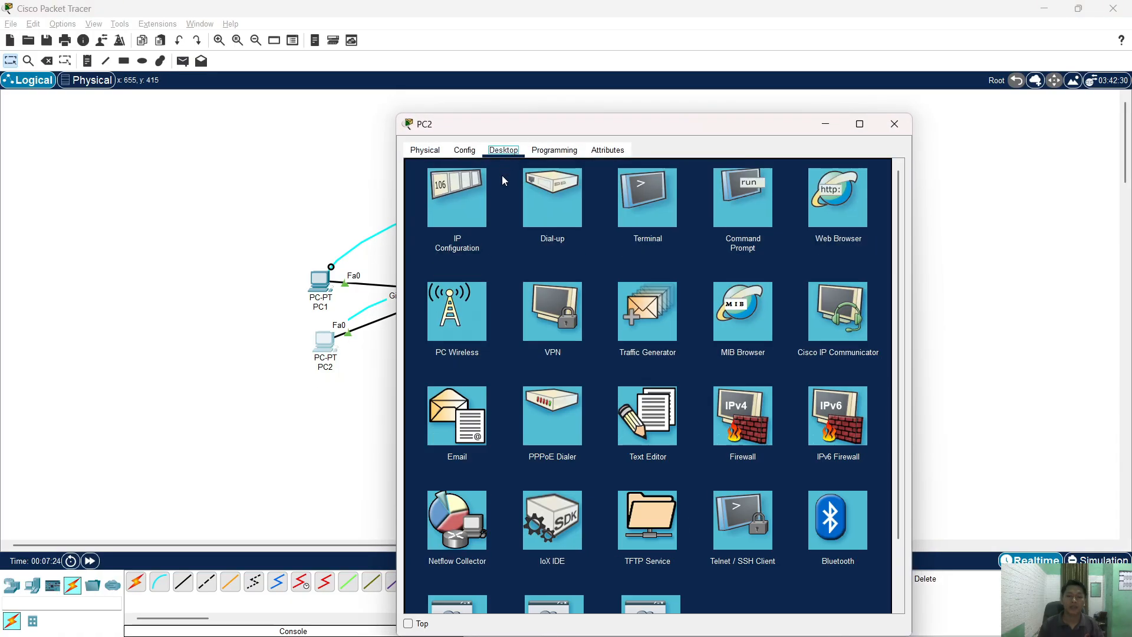
{"action": "left_click", "coordinate": [645, 200]}
{"action": "left_click", "coordinate": [863, 290]}
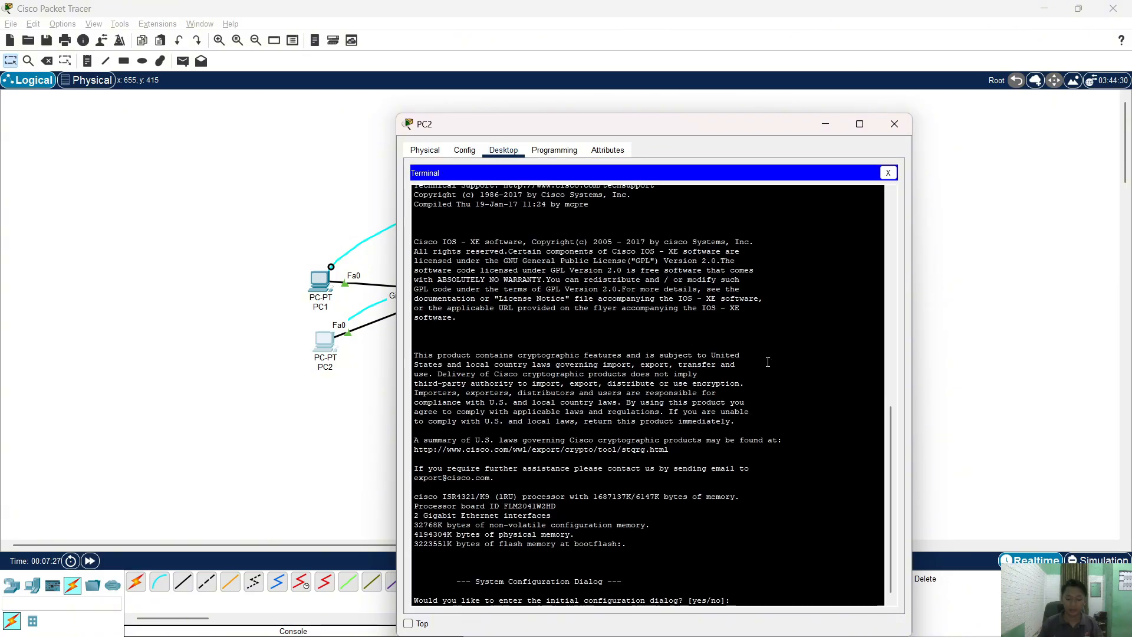
- Answer 'no' to the setup dialog and enter privileged mode with 'en'
{"action": "type", "text": "no"}
{"action": "key", "text": "Return"}
{"action": "key", "text": "Return"}
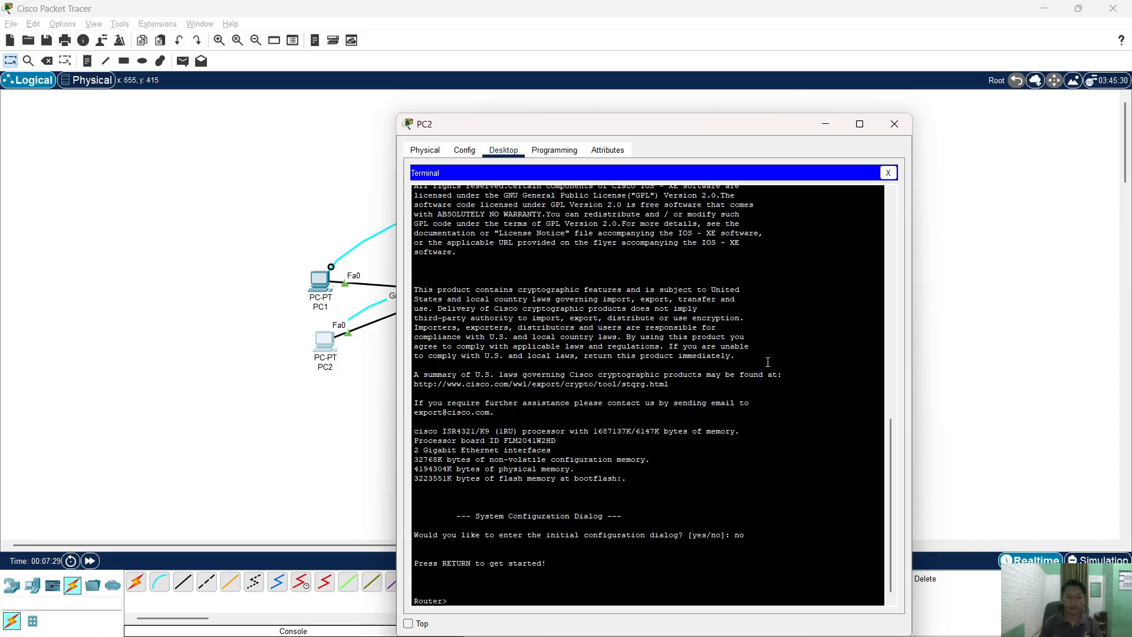
{"action": "type", "text": "en"}
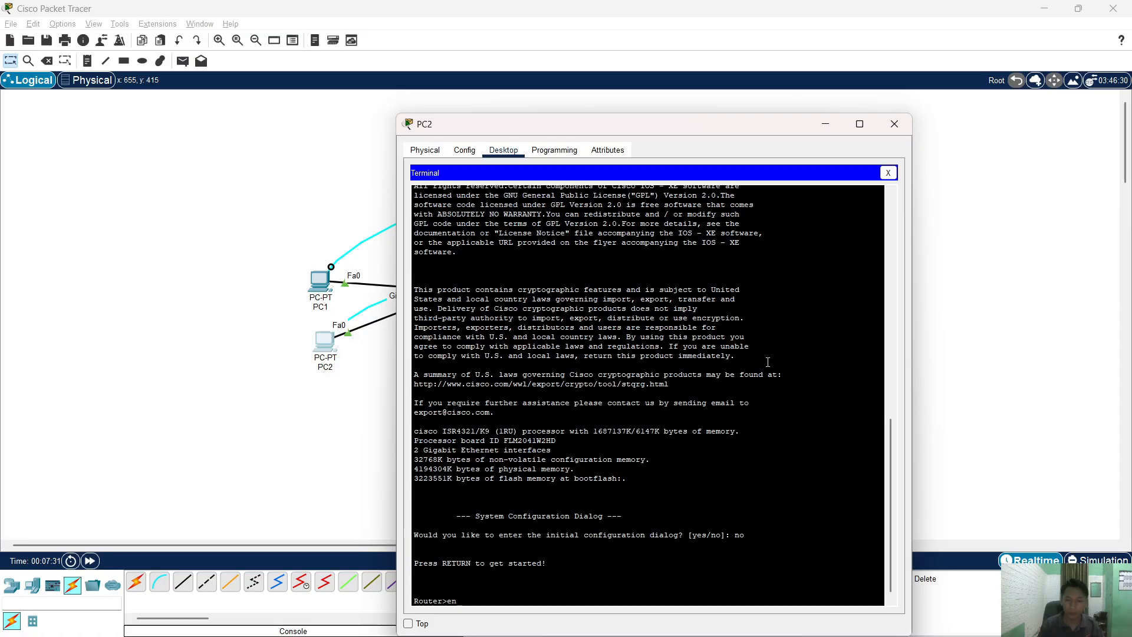
{"action": "key", "text": "Return"}
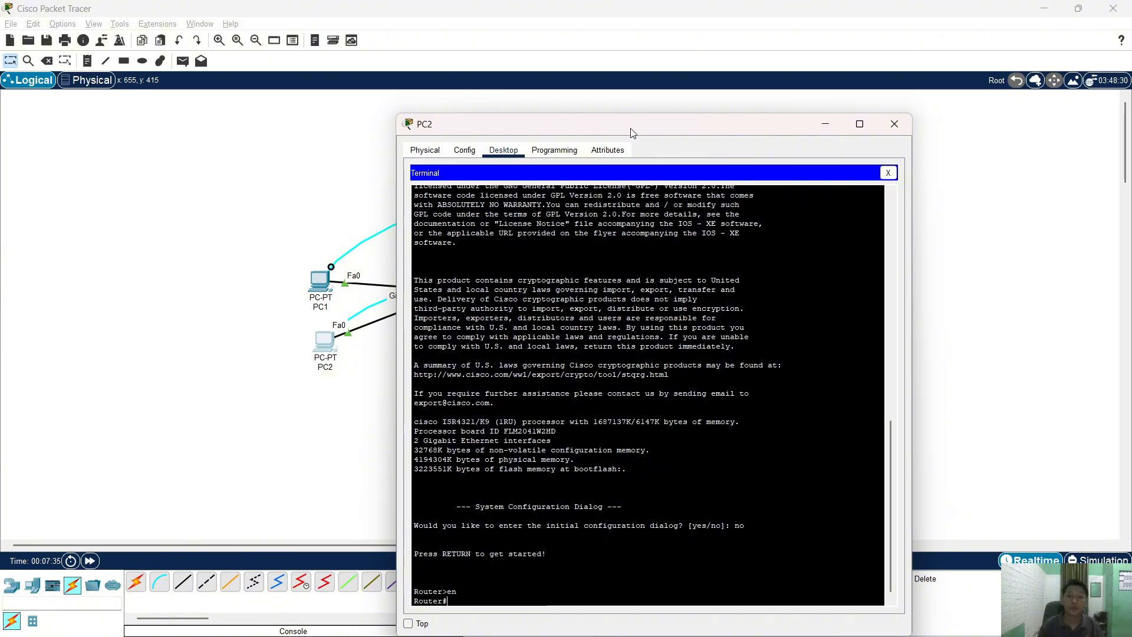
{"action": "left_click_drag", "start_coordinate": [631, 132], "coordinate": [756, 82]}
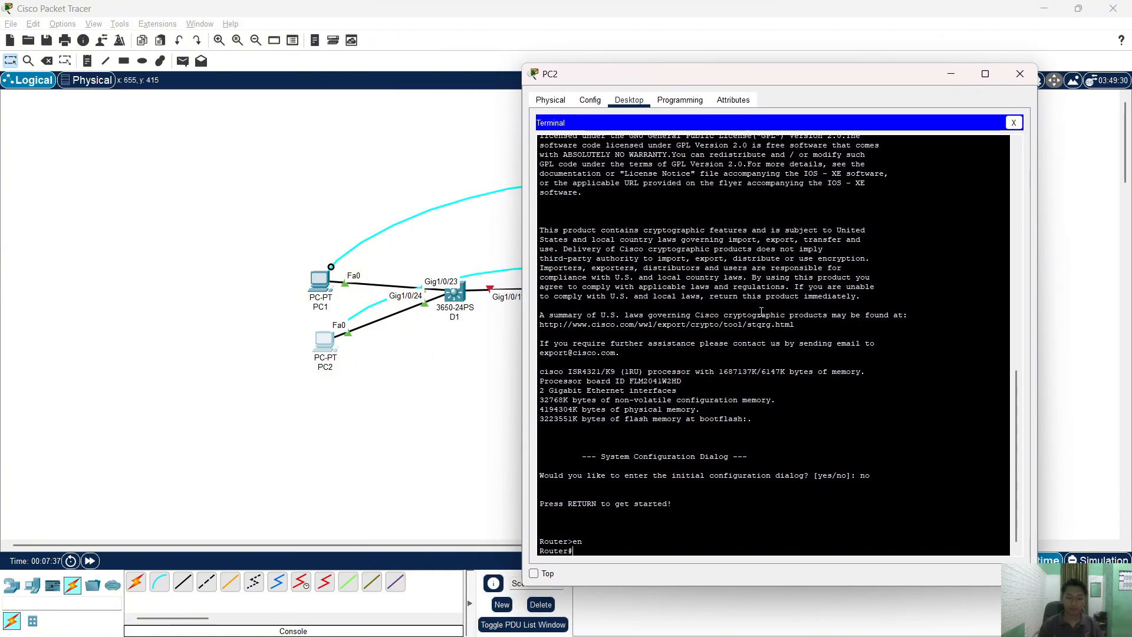
- Enter global configuration with 'conf t' and set the hostname to R1
{"action": "type", "text": "conf t"}
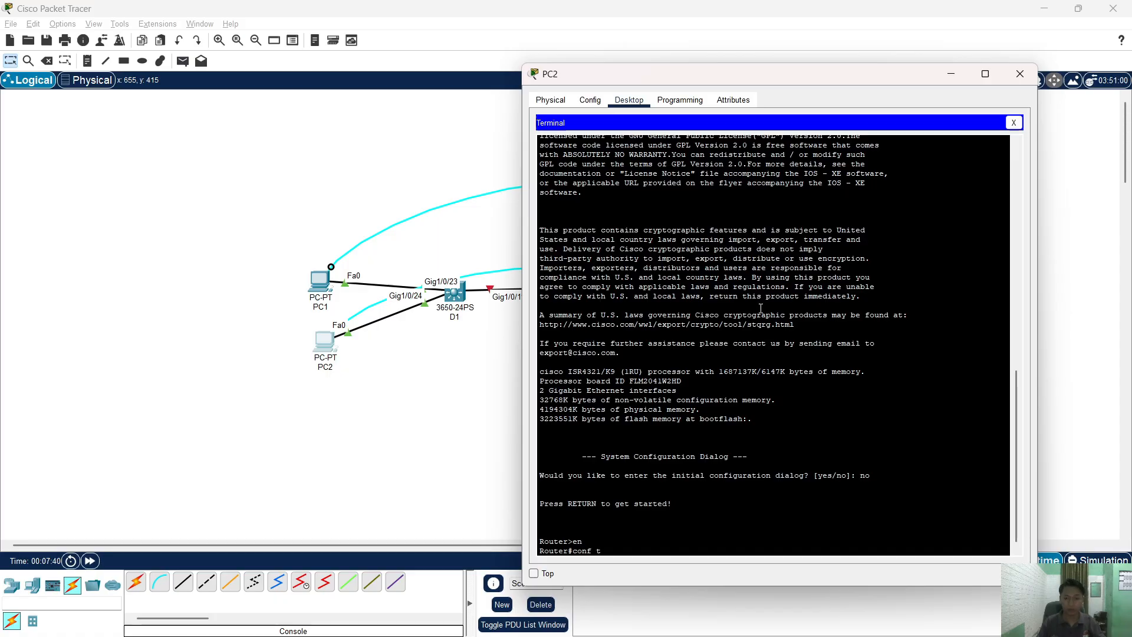
{"action": "key", "text": "Tab"}
{"action": "key", "text": "Return"}
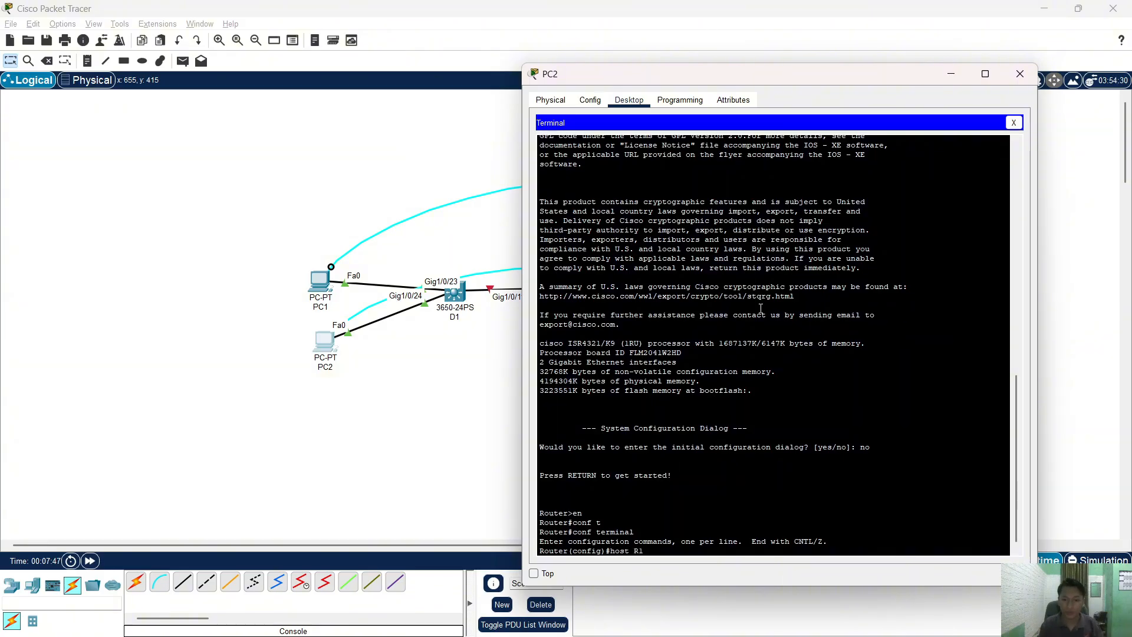
{"action": "scroll", "coordinate": [733, 441], "scroll_direction": "up", "scroll_amount": 10}
{"action": "scroll", "coordinate": [736, 451], "scroll_direction": "down", "scroll_amount": 10}
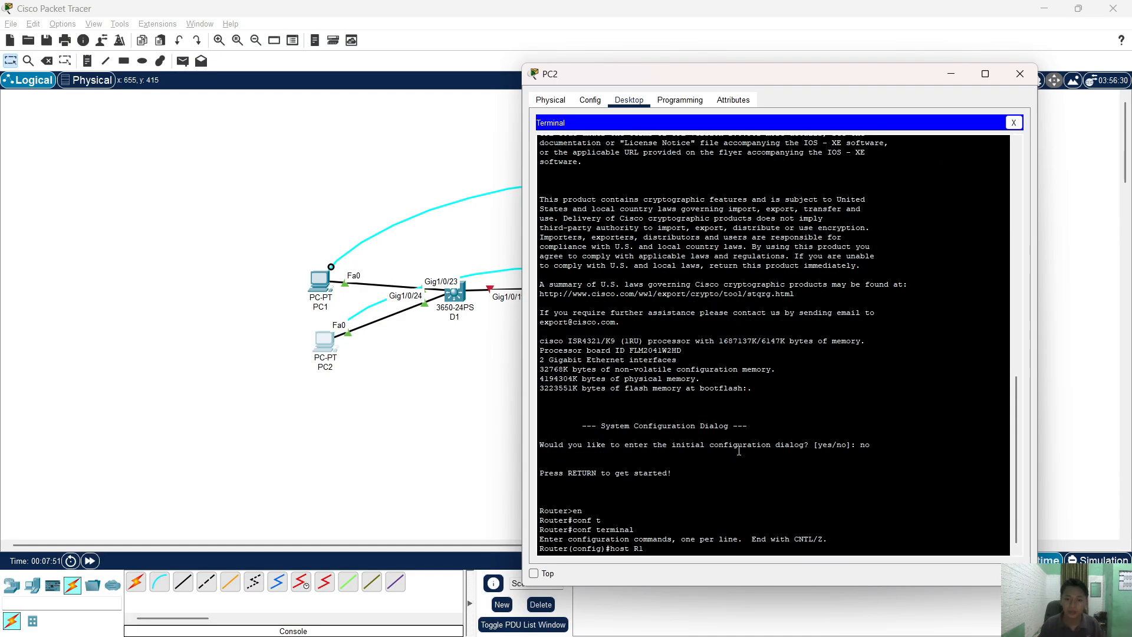
{"action": "key", "text": "Return"}
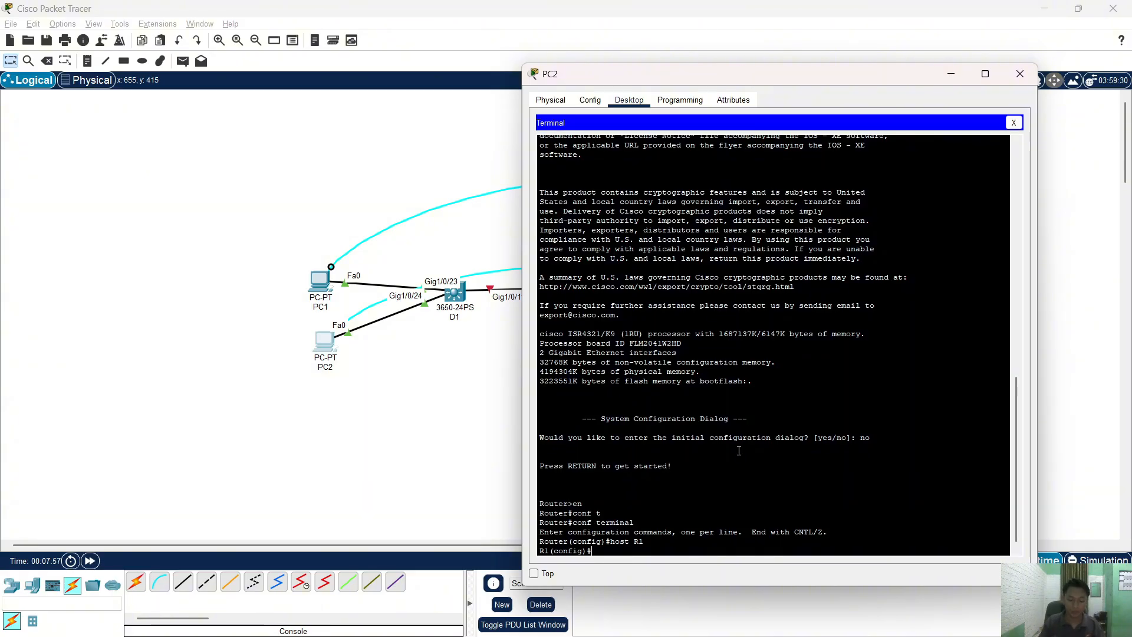
- Start the banner motd command with # delimiters for the message 'This is R1.'
{"action": "type", "text": "bann"}
{"action": "key", "text": "Tab"}
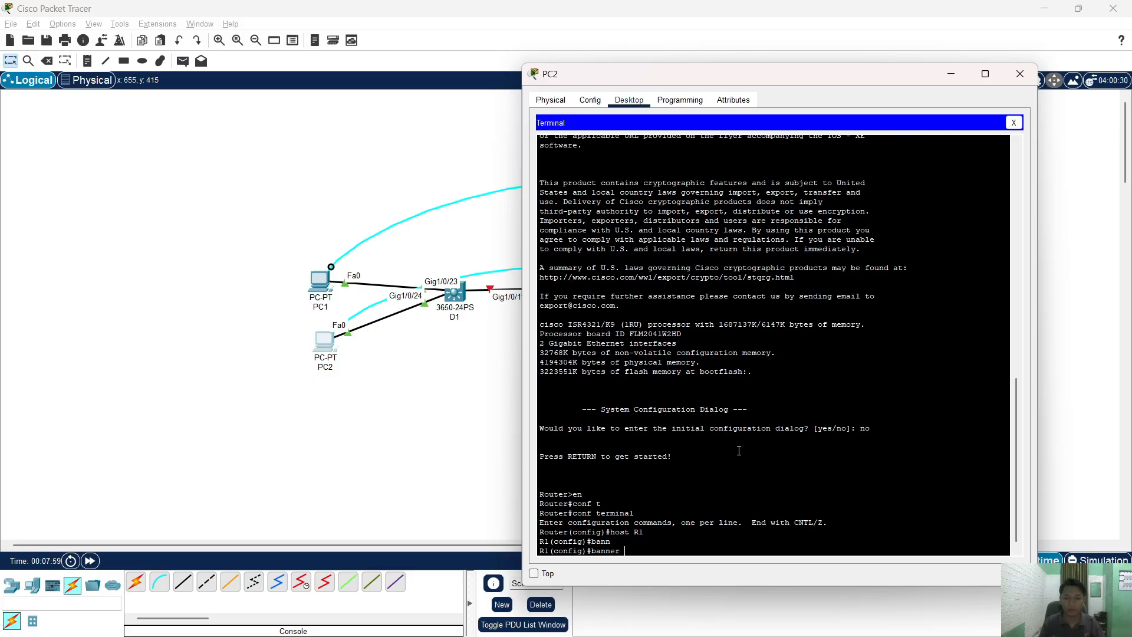
{"action": "type", "text": "mo"}
{"action": "key", "text": "Tab"}
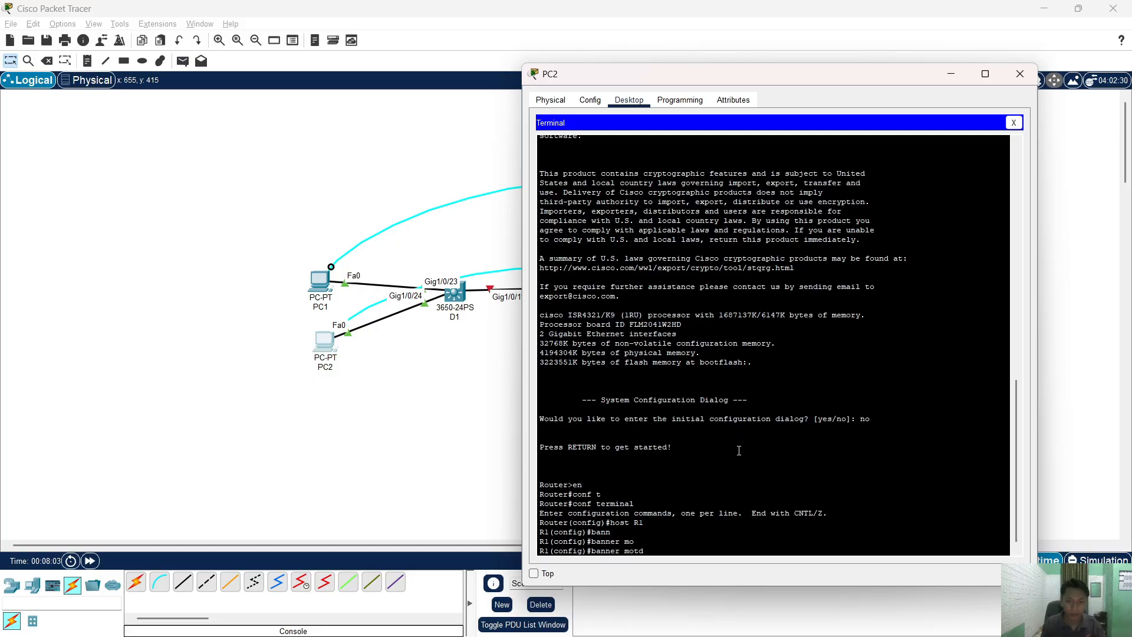
{"action": "type", "text": "#"}
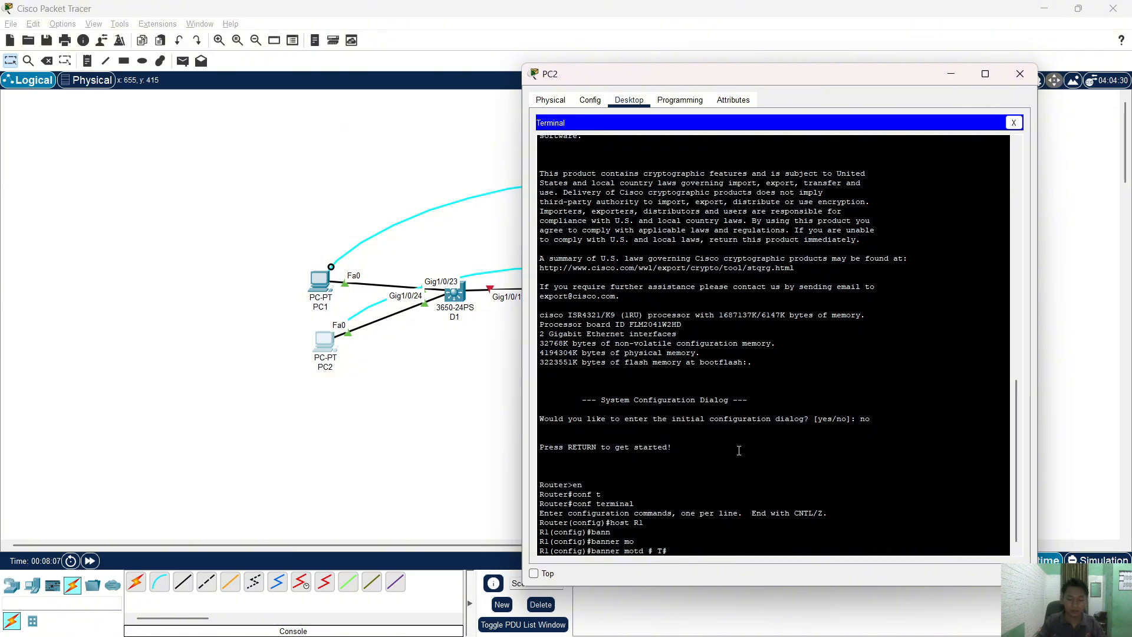
{"action": "type", "text": "# This is R1."}
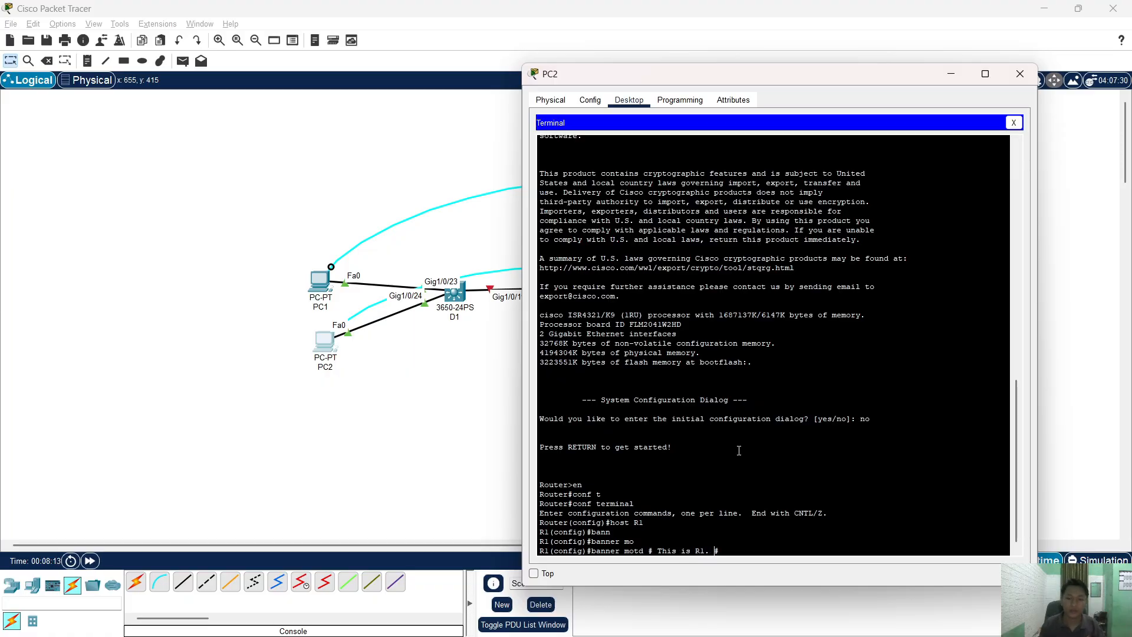
- Copy the ticket title 'Trouble Ticket 1.1.2.1' from the lab PDF's Part 1 heading
{"action": "key", "text": "alt+Tab"}
{"action": "left_click", "coordinate": [548, 372]}
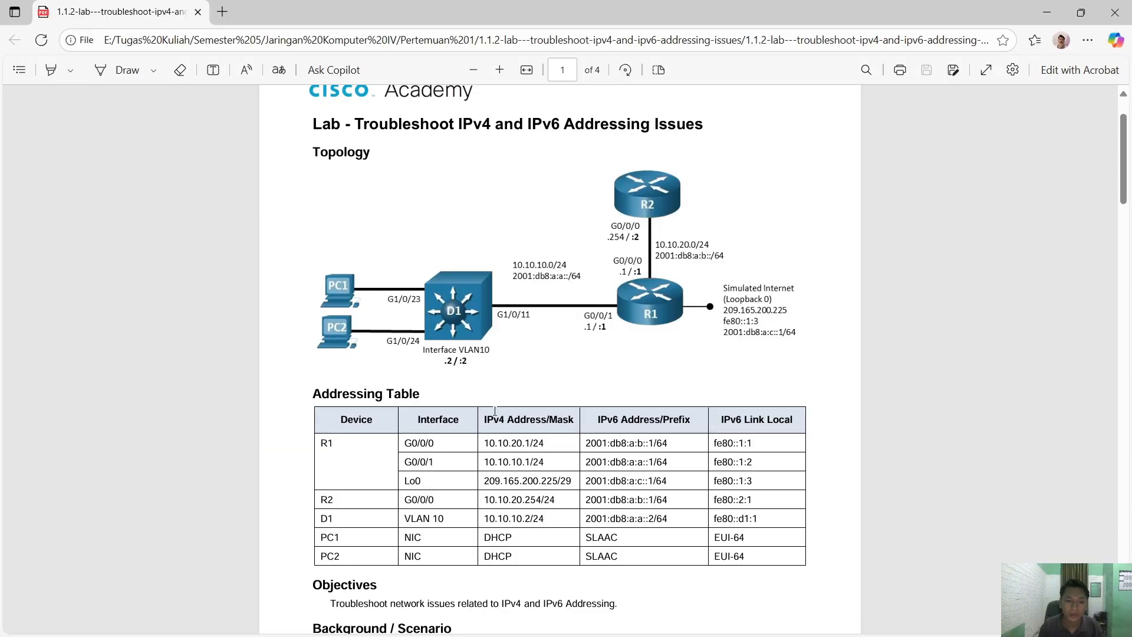
{"action": "scroll", "coordinate": [455, 335], "scroll_direction": "down", "scroll_amount": 12}
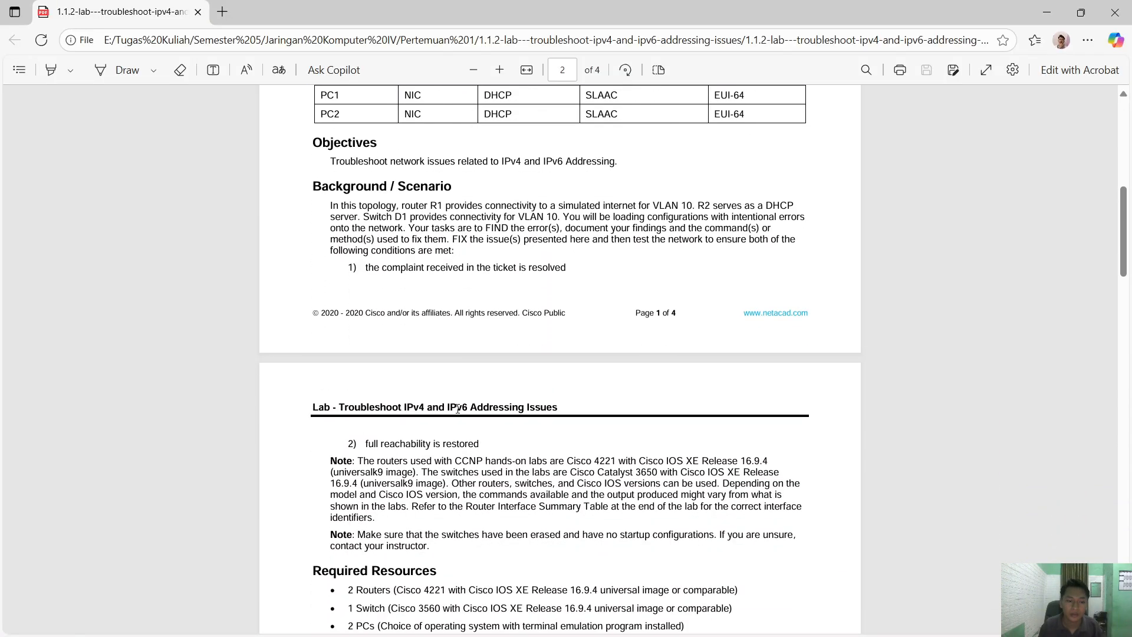
{"action": "scroll", "coordinate": [442, 430], "scroll_direction": "down", "scroll_amount": 4}
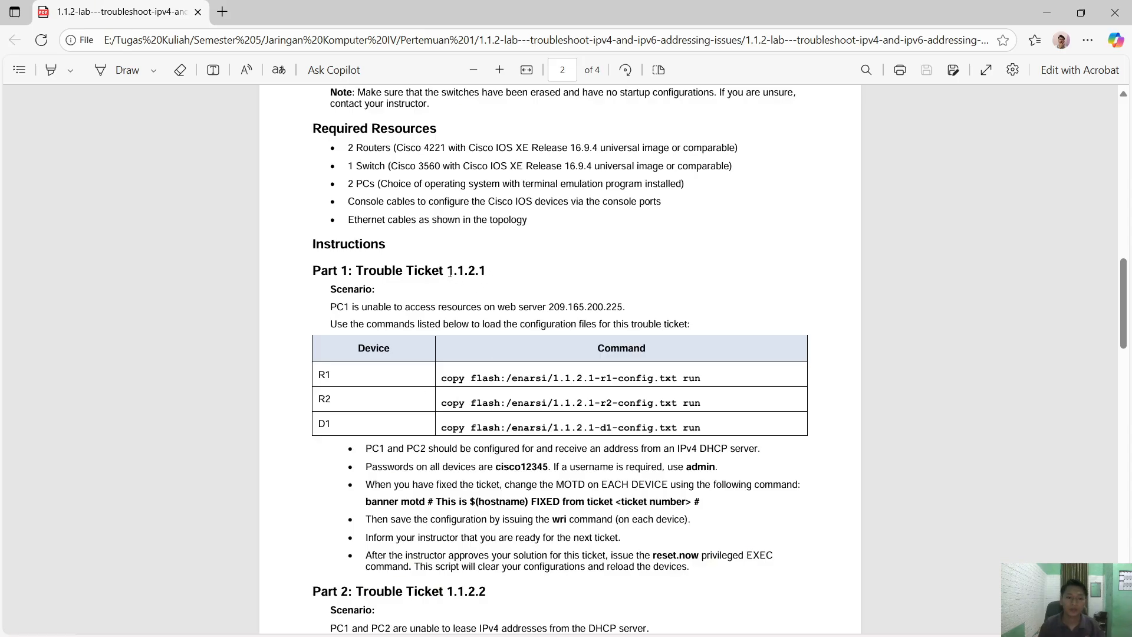
{"action": "left_click_drag", "start_coordinate": [447, 272], "coordinate": [487, 272]}
{"action": "left_click", "coordinate": [370, 294]}
{"action": "left_click_drag", "start_coordinate": [356, 272], "coordinate": [488, 268]}
{"action": "key", "text": "ctrl+c"}
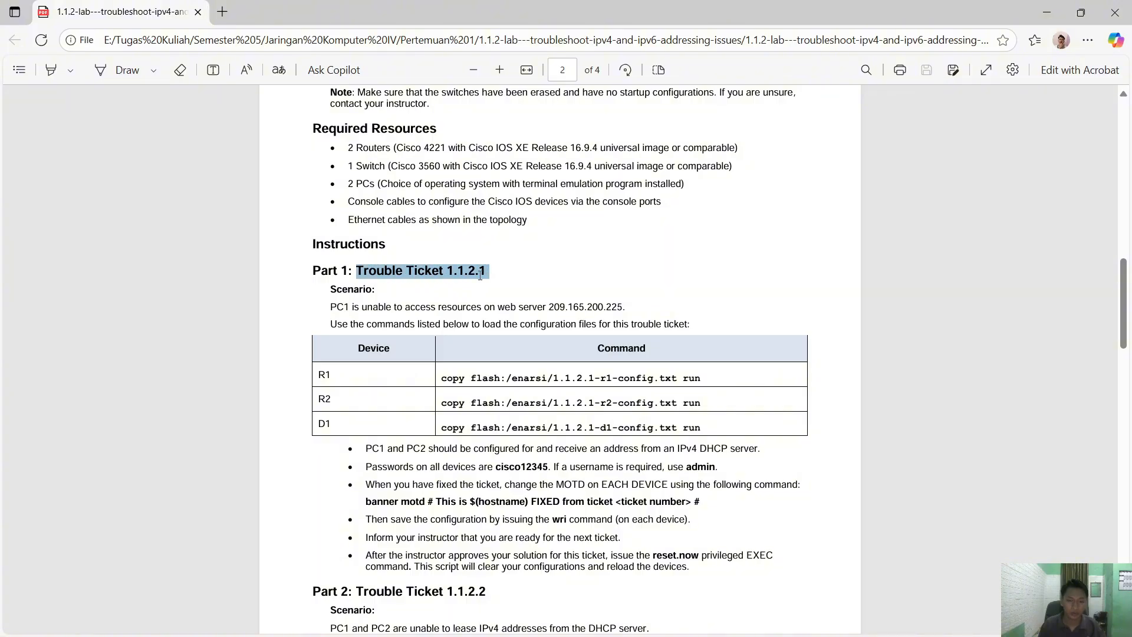
{"action": "key", "text": "alt+Tab"}
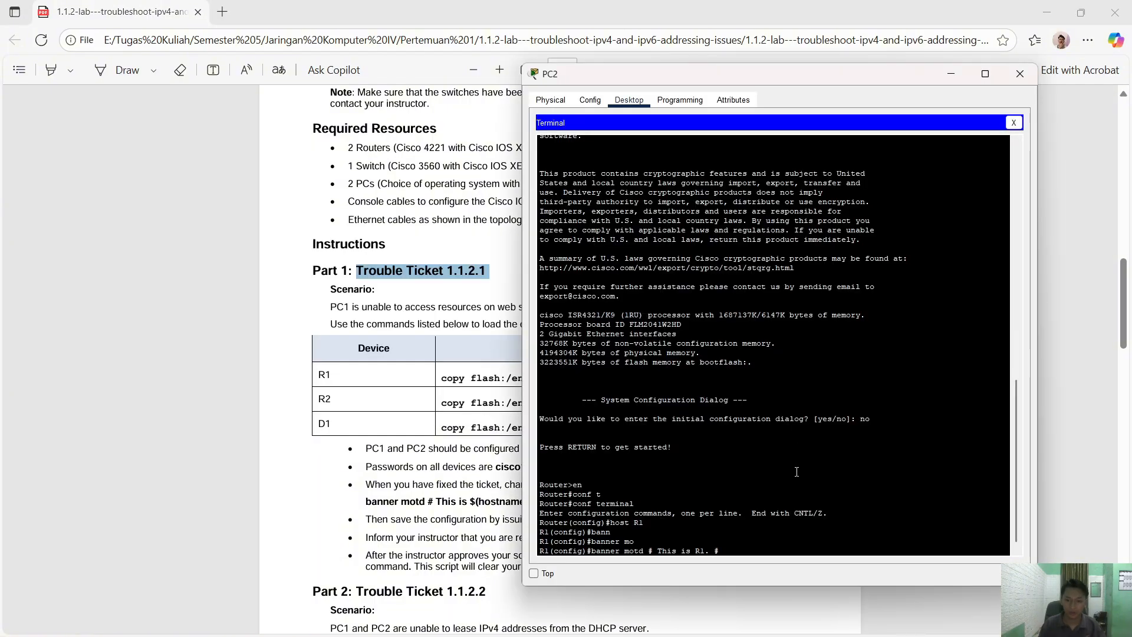
- Paste the ticket title into the banner line, completing 'banner motd # This is R1. Trouble Ticket 1.1.2.1#'
{"action": "right_click", "coordinate": [797, 471]}
{"action": "left_click", "coordinate": [810, 490]}
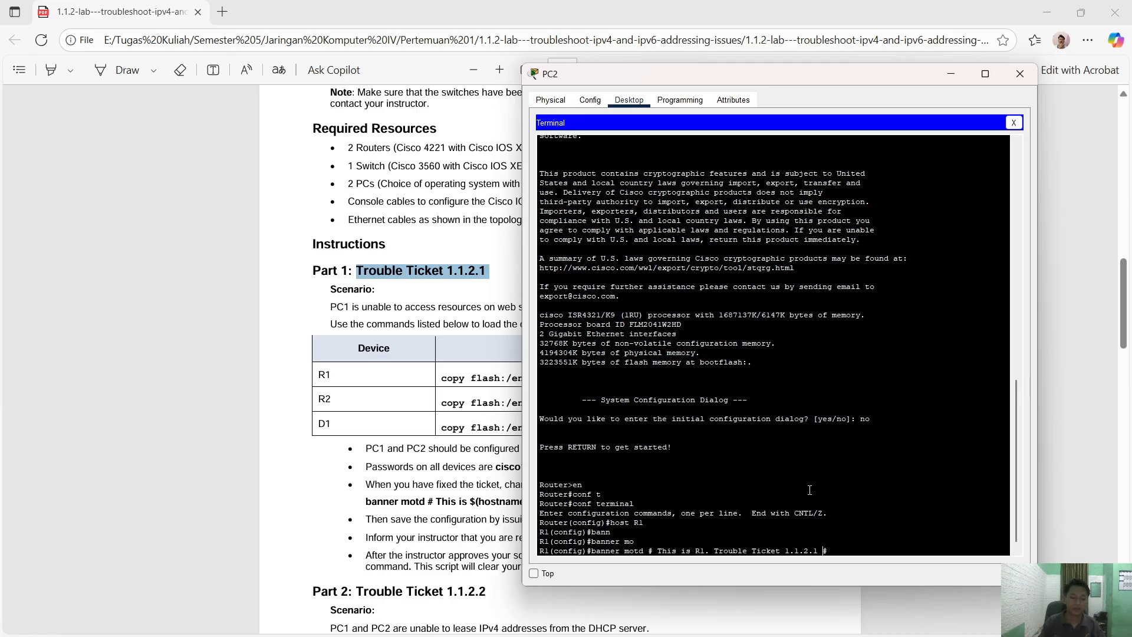
{"action": "key", "text": "BackSpace"}
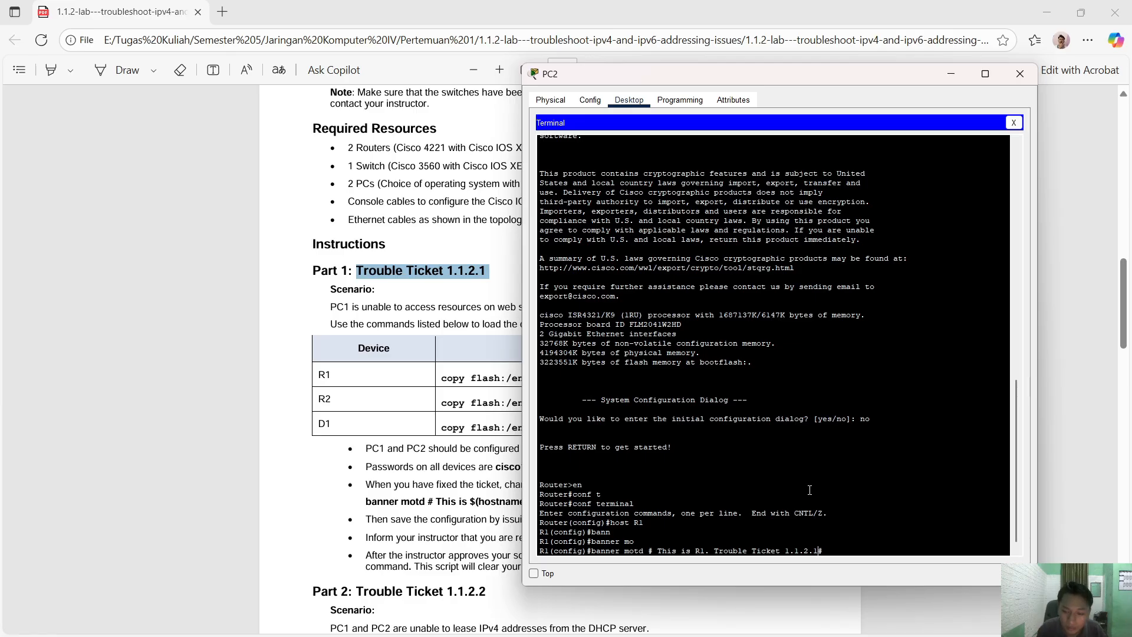
{"action": "key", "text": "Return"}
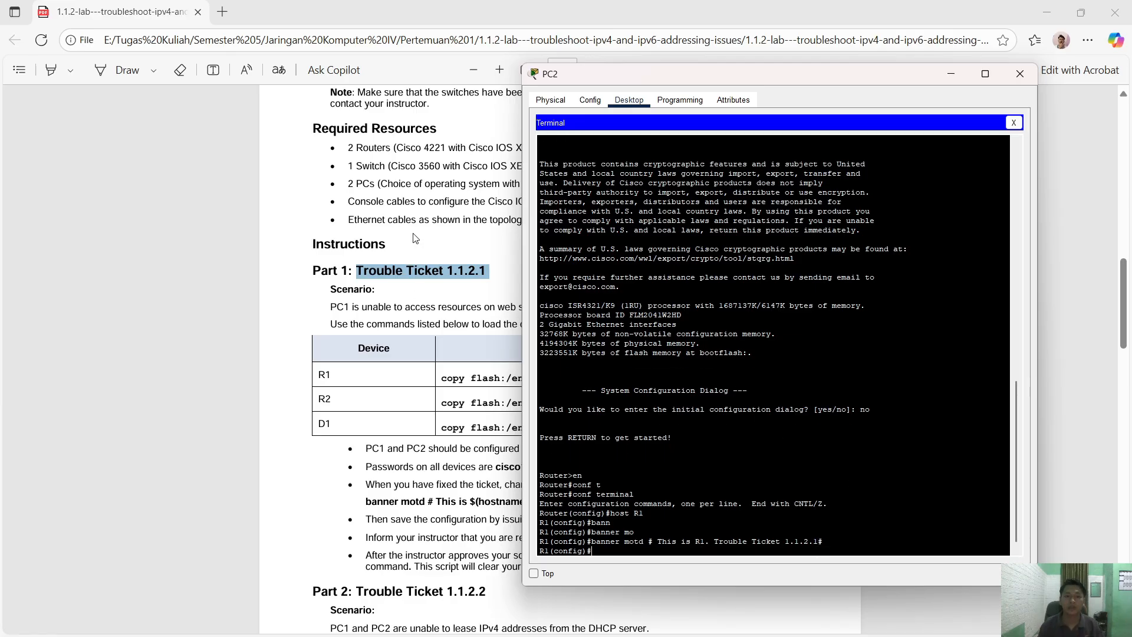
- Scroll the lab PDF back up and reposition the PC2 terminal window
{"action": "left_click", "coordinate": [415, 237]}
{"action": "scroll", "coordinate": [501, 280], "scroll_direction": "up", "scroll_amount": 10}
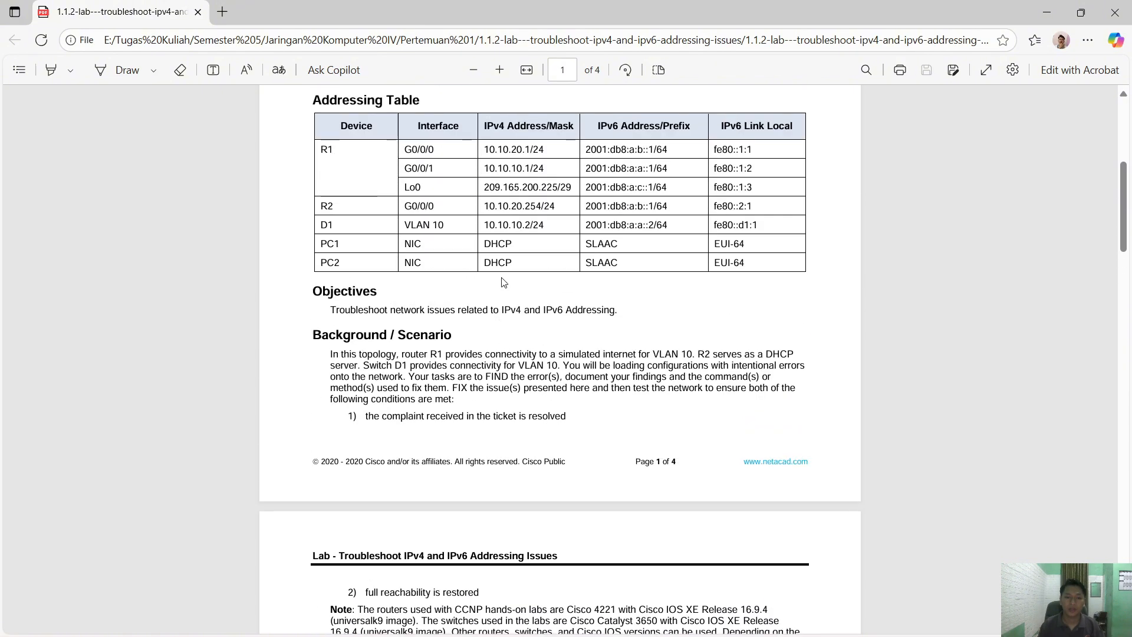
{"action": "scroll", "coordinate": [504, 282], "scroll_direction": "up", "scroll_amount": 1}
{"action": "key", "text": "alt+Tab"}
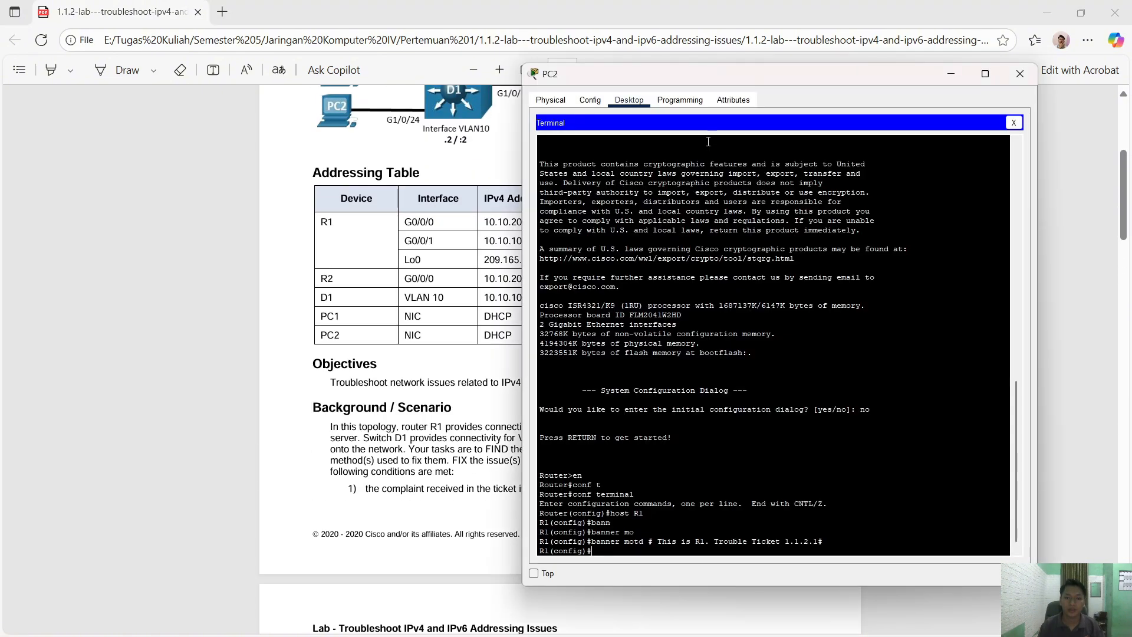
{"action": "left_click_drag", "start_coordinate": [691, 82], "coordinate": [722, 87]}
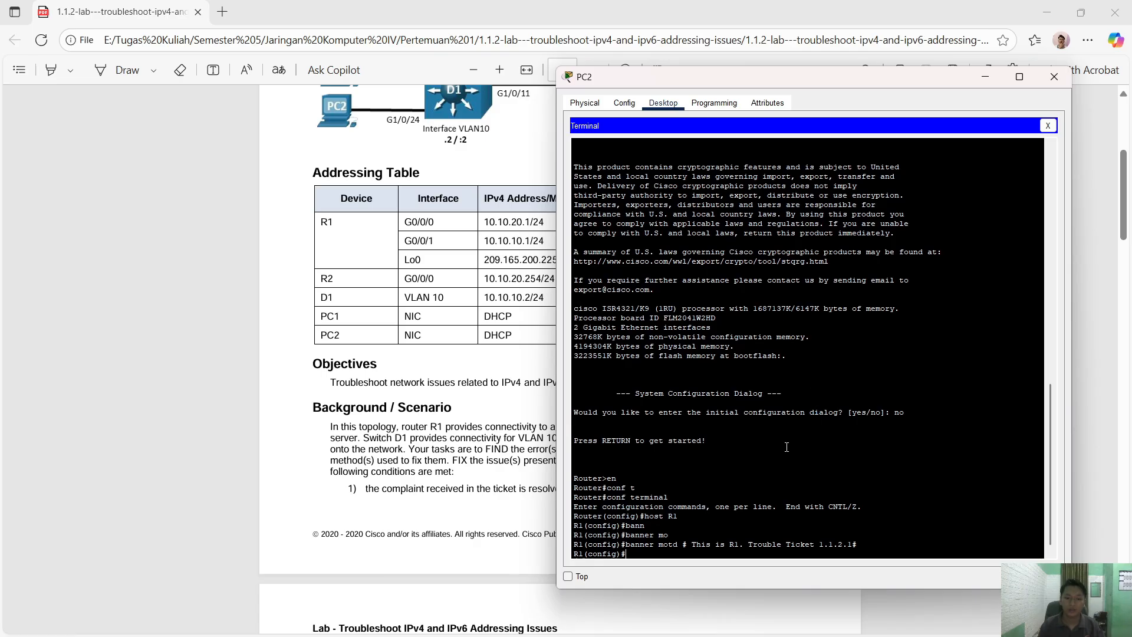
{"action": "key", "text": "alt+Tab"}
{"action": "key", "text": "alt+Tab"}
{"action": "key", "text": "alt+Tab"}
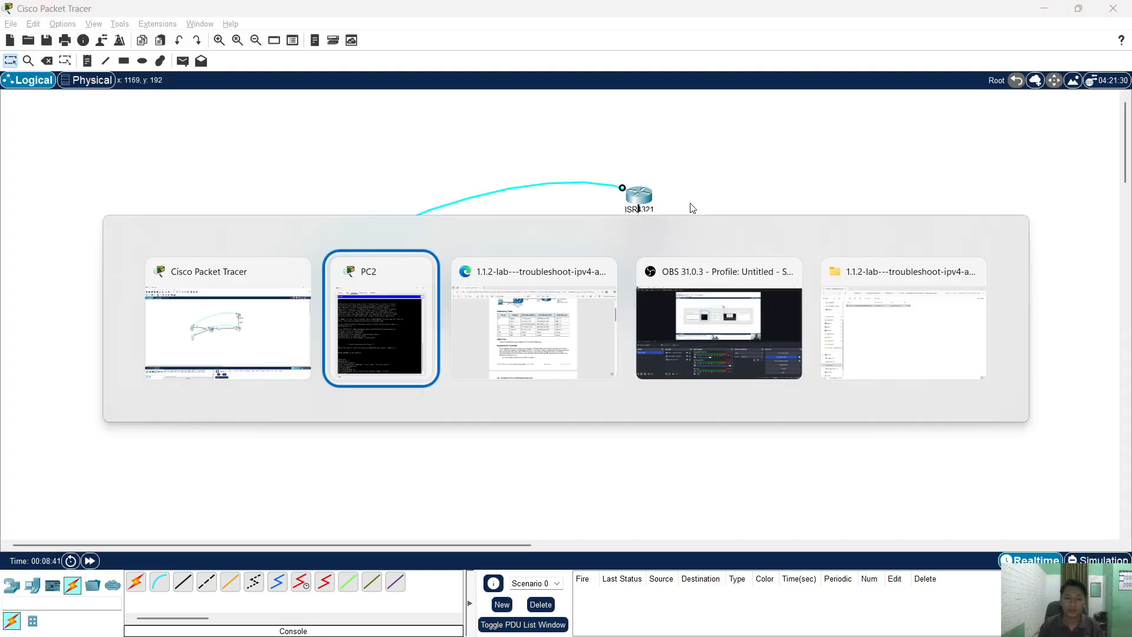
- Place the PC2 terminal beside the topology and scroll the PDF to Part 1 on page 2
{"action": "left_click_drag", "start_coordinate": [727, 82], "coordinate": [779, 112]}
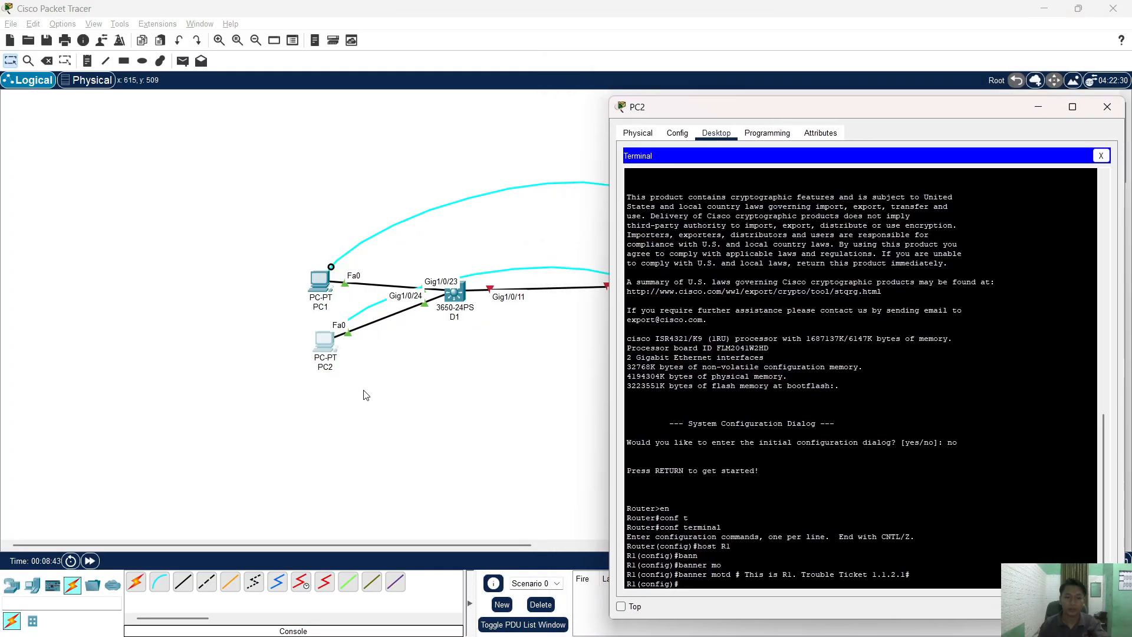
{"action": "scroll", "coordinate": [377, 389], "scroll_direction": "right", "scroll_amount": 3}
{"action": "left_click_drag", "start_coordinate": [699, 112], "coordinate": [680, 97]}
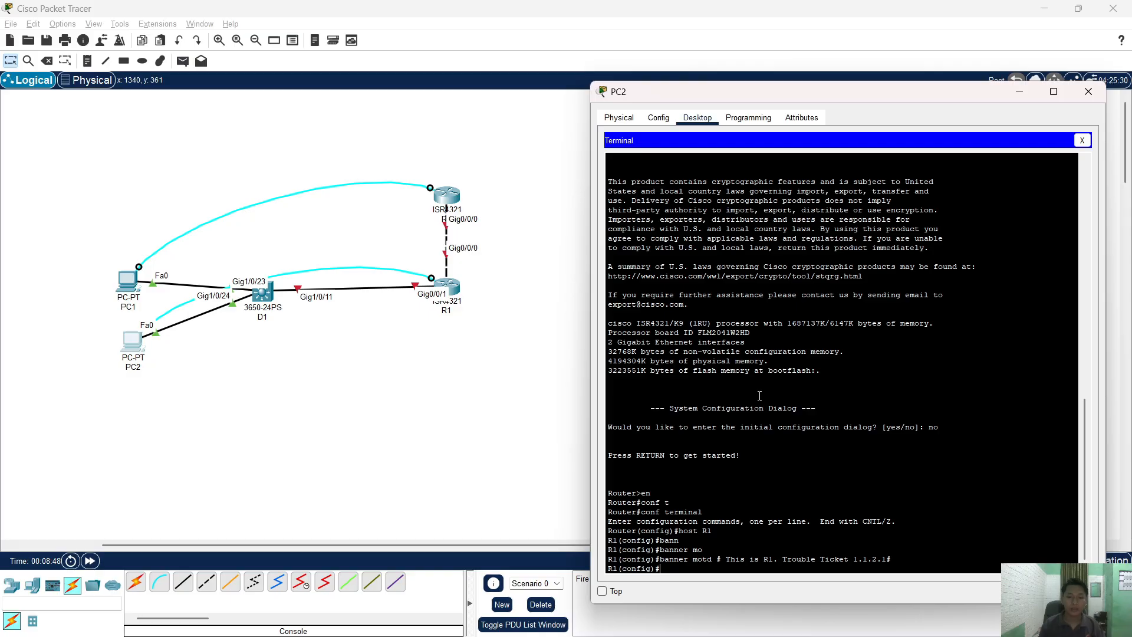
{"action": "key", "text": "alt+Tab"}
{"action": "key", "text": "alt+Tab"}
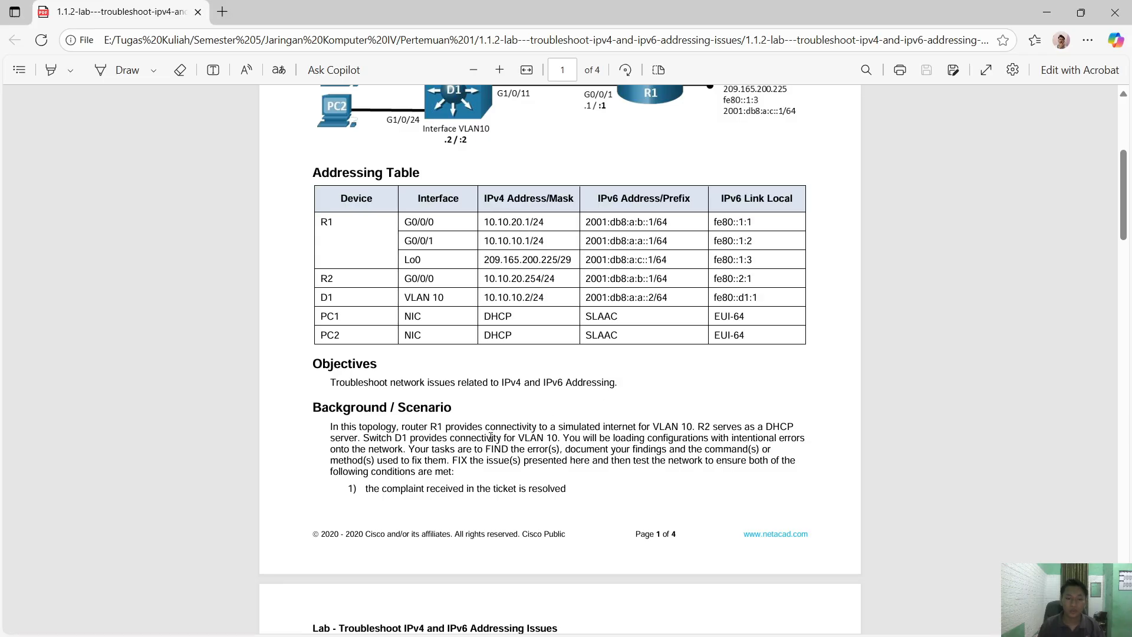
{"action": "scroll", "coordinate": [491, 437], "scroll_direction": "down", "scroll_amount": 1}
{"action": "scroll", "coordinate": [495, 445], "scroll_direction": "down", "scroll_amount": 3}
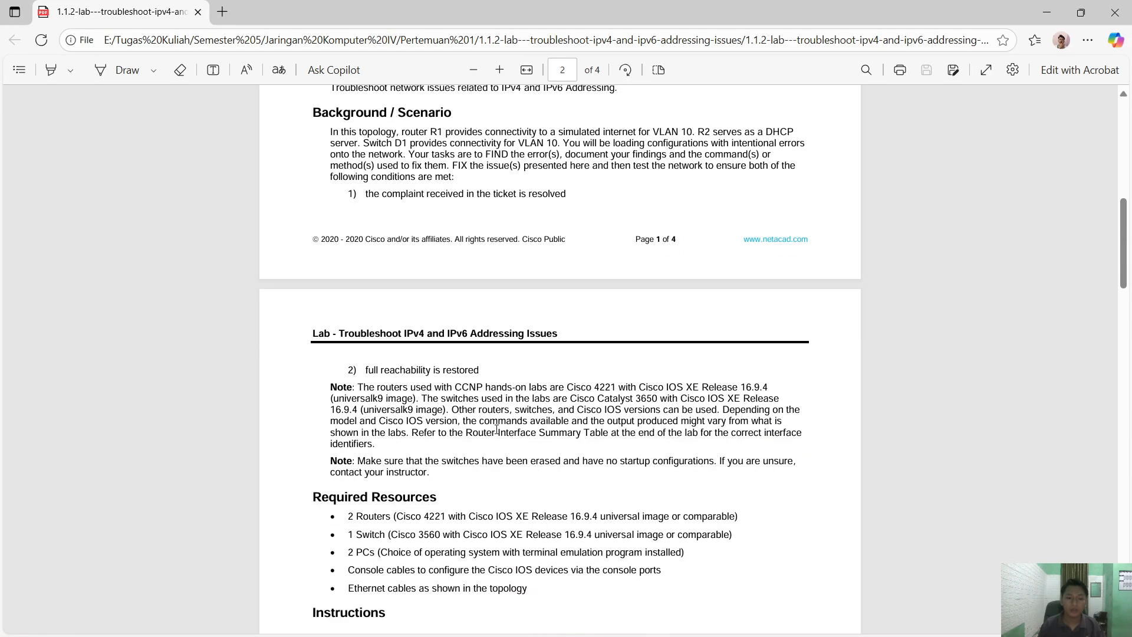
{"action": "scroll", "coordinate": [497, 429], "scroll_direction": "up", "scroll_amount": 2}
{"action": "scroll", "coordinate": [519, 410], "scroll_direction": "down", "scroll_amount": 8}
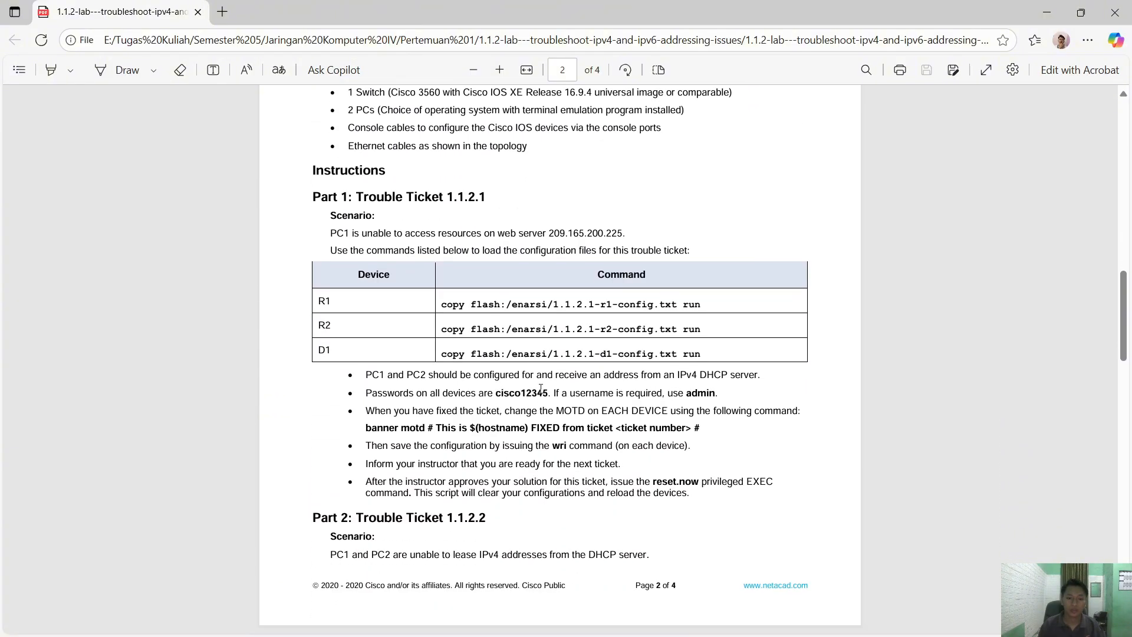
{"action": "key", "text": "alt+Tab"}
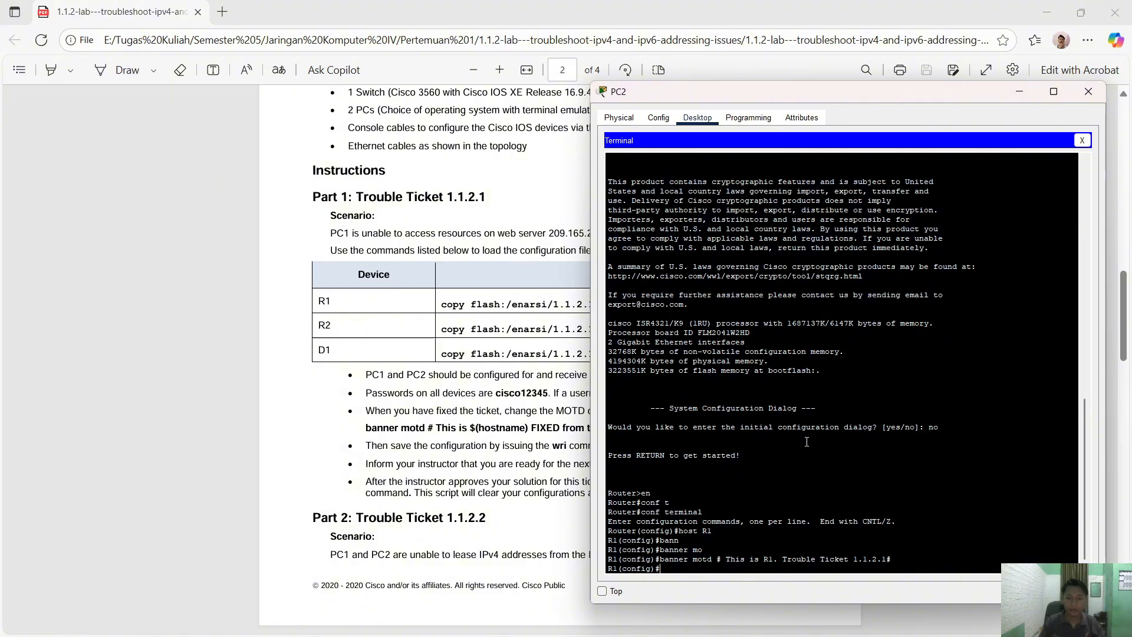
- Set R1's enable secret to the lab's required password with 'enable secret'
{"action": "type", "text": "ena"}
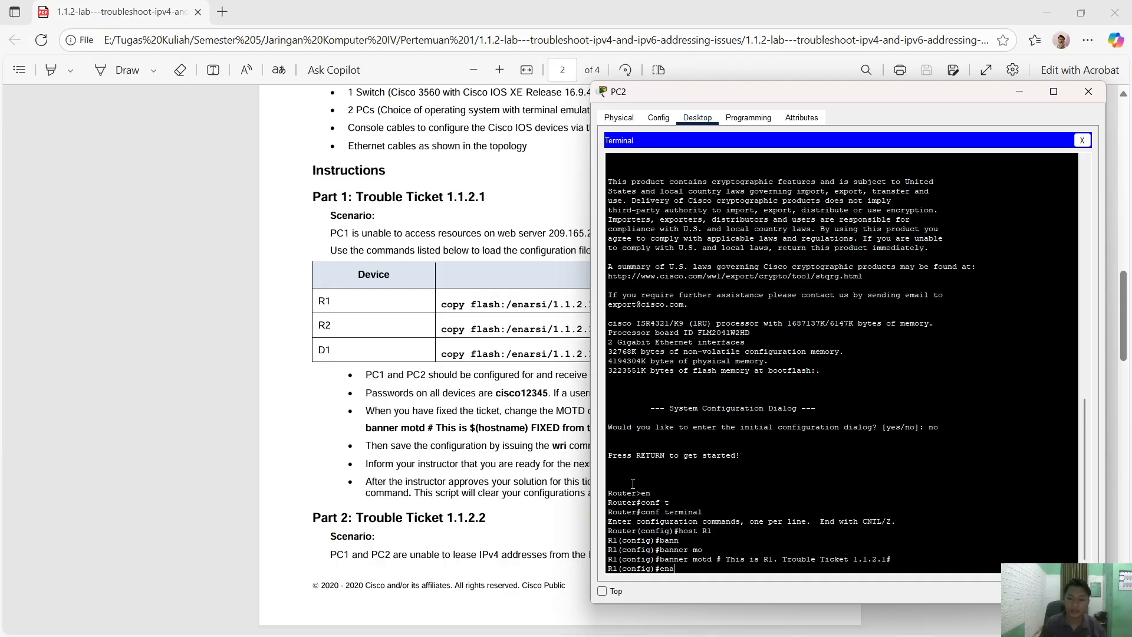
{"action": "left_click_drag", "start_coordinate": [653, 492], "coordinate": [609, 502]}
{"action": "left_click", "coordinate": [669, 485]}
{"action": "left_click", "coordinate": [635, 507]}
{"action": "key", "text": "Tab"}
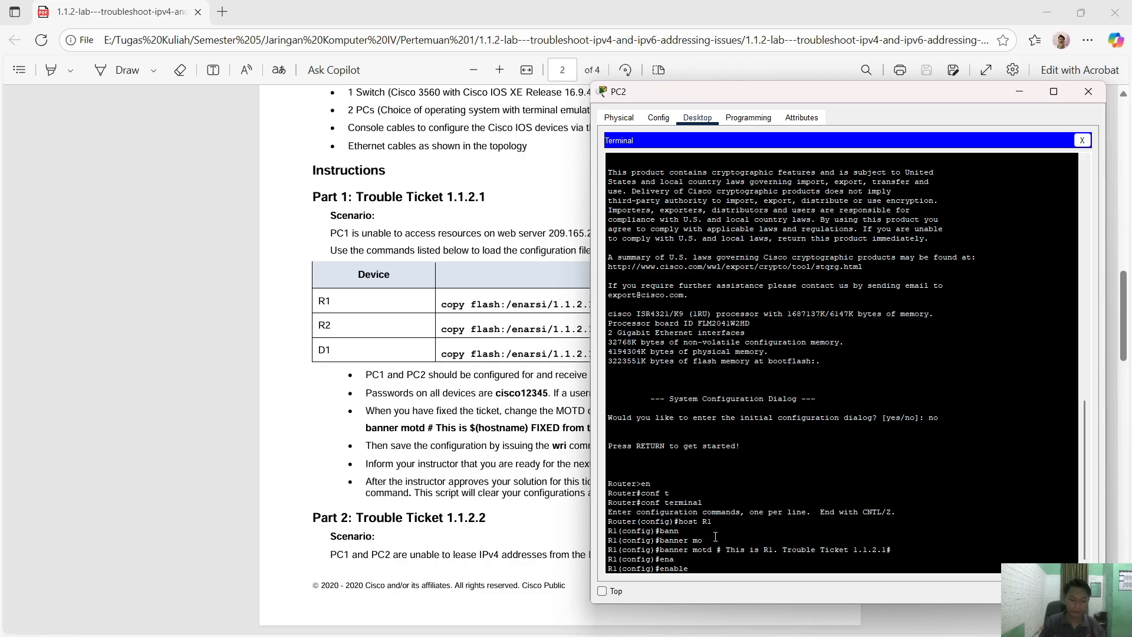
{"action": "type", "text": "sec"}
{"action": "key", "text": "Tab"}
{"action": "type", "text": "cis"}
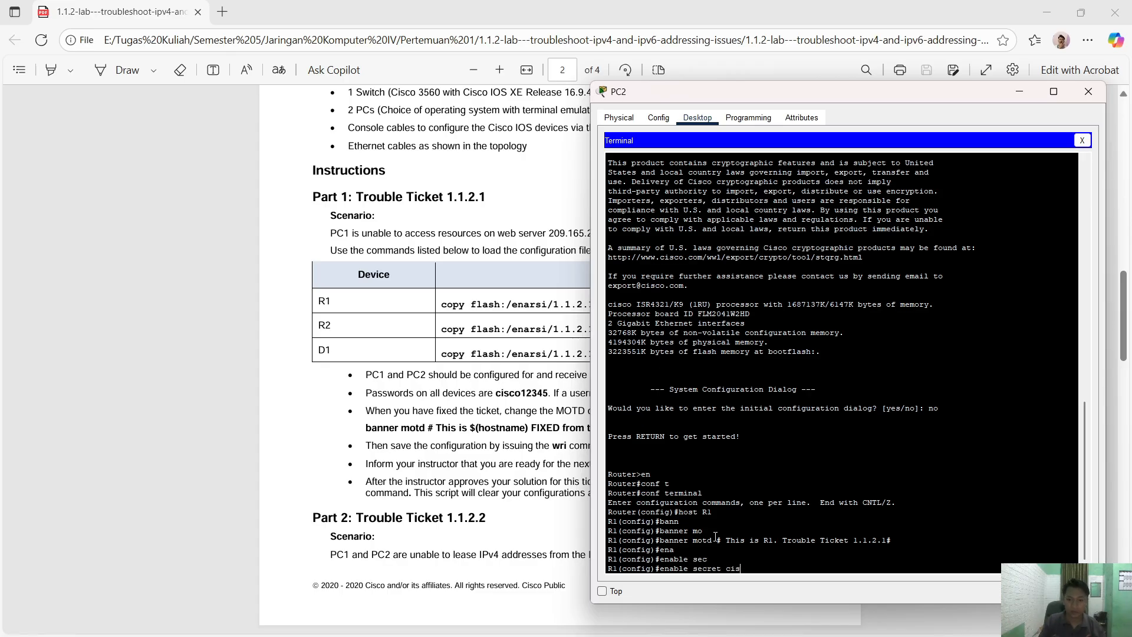
{"action": "type", "text": "co123"}
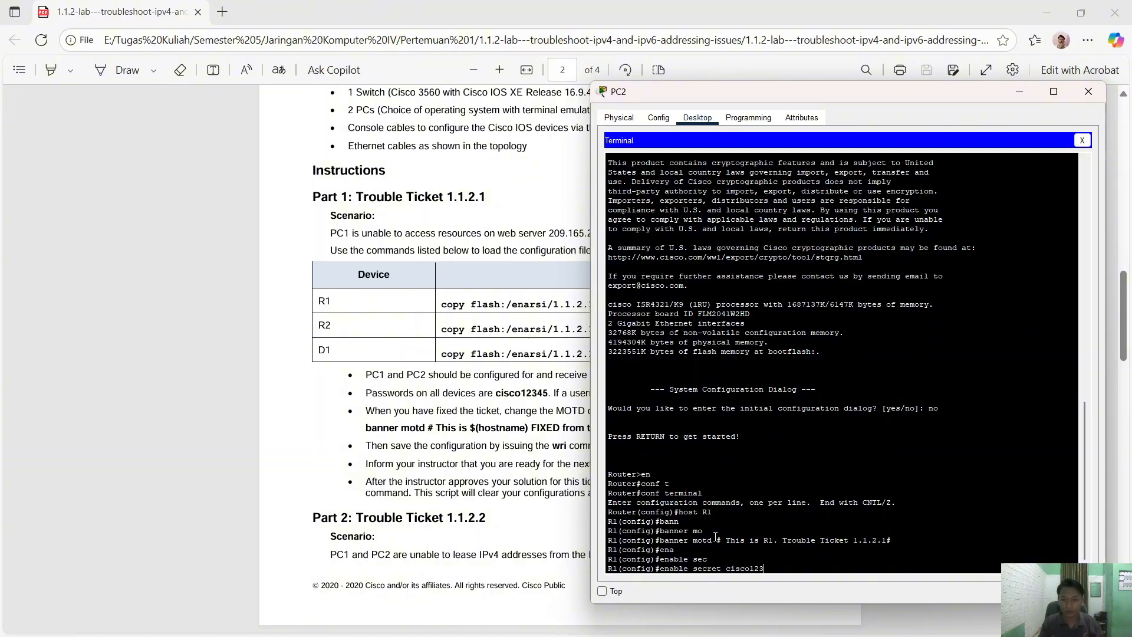
{"action": "key", "text": "Return"}
{"action": "key", "text": "Return"}
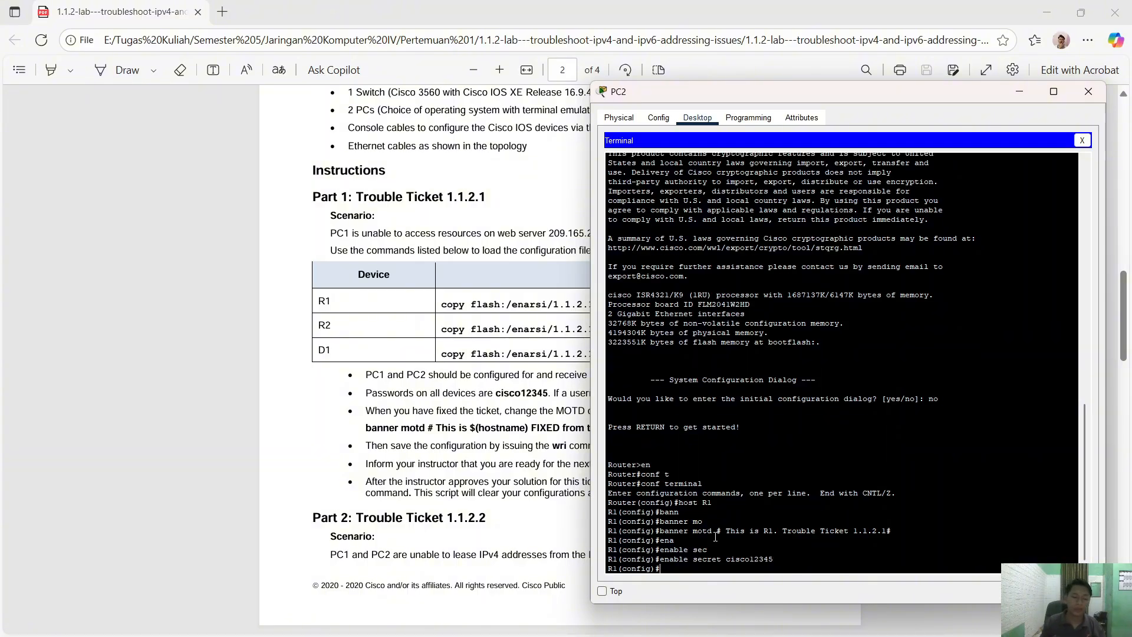
{"action": "left_click", "coordinate": [472, 421]}
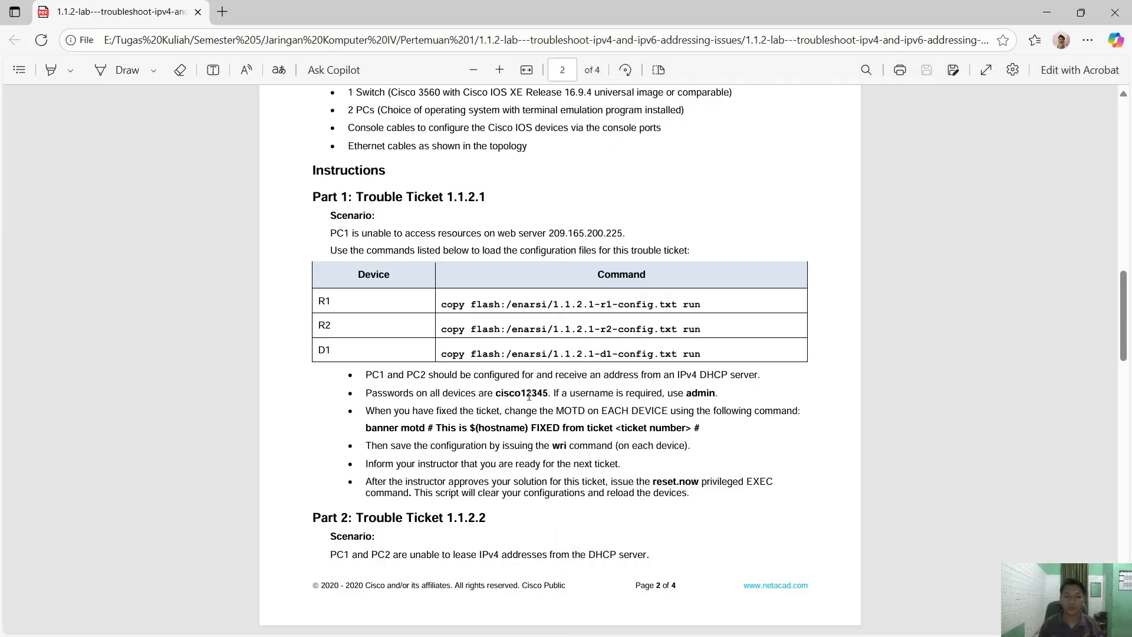
{"action": "key", "text": "alt+Tab"}
{"action": "key", "text": "Return"}
{"action": "left_click", "coordinate": [576, 390]}
{"action": "key", "text": "alt+Tab"}
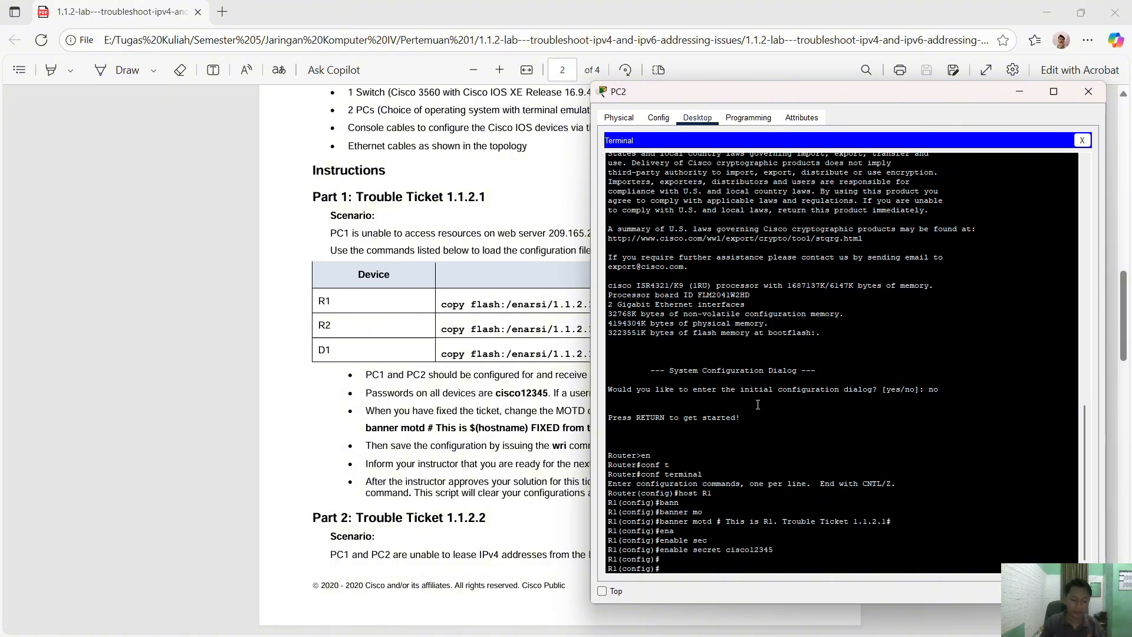
- Create user admin with privilege 15 and its own secret password, then move the terminal aside
{"action": "type", "text": "user"}
{"action": "key", "text": "Tab"}
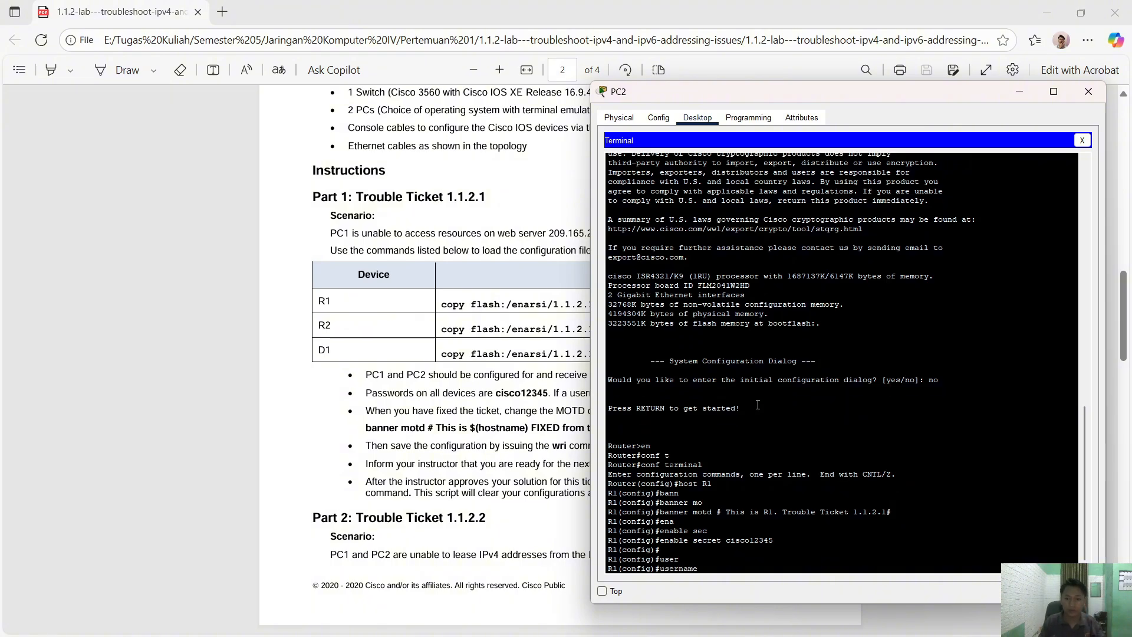
{"action": "type", "text": "admin"}
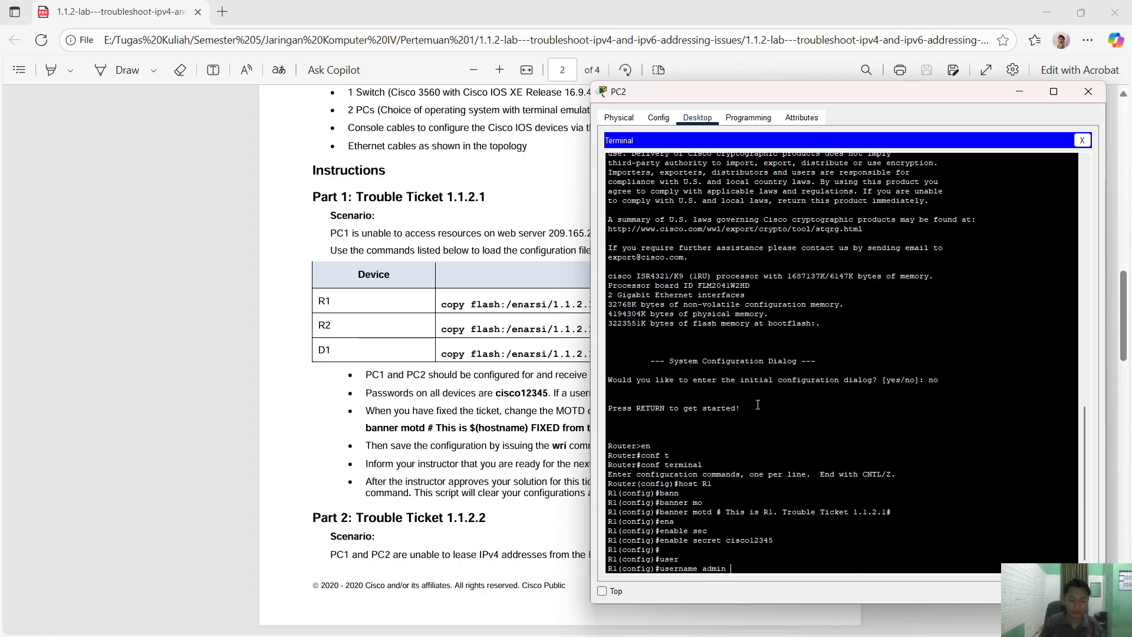
{"action": "type", "text": " pri"}
{"action": "key", "text": "Tab"}
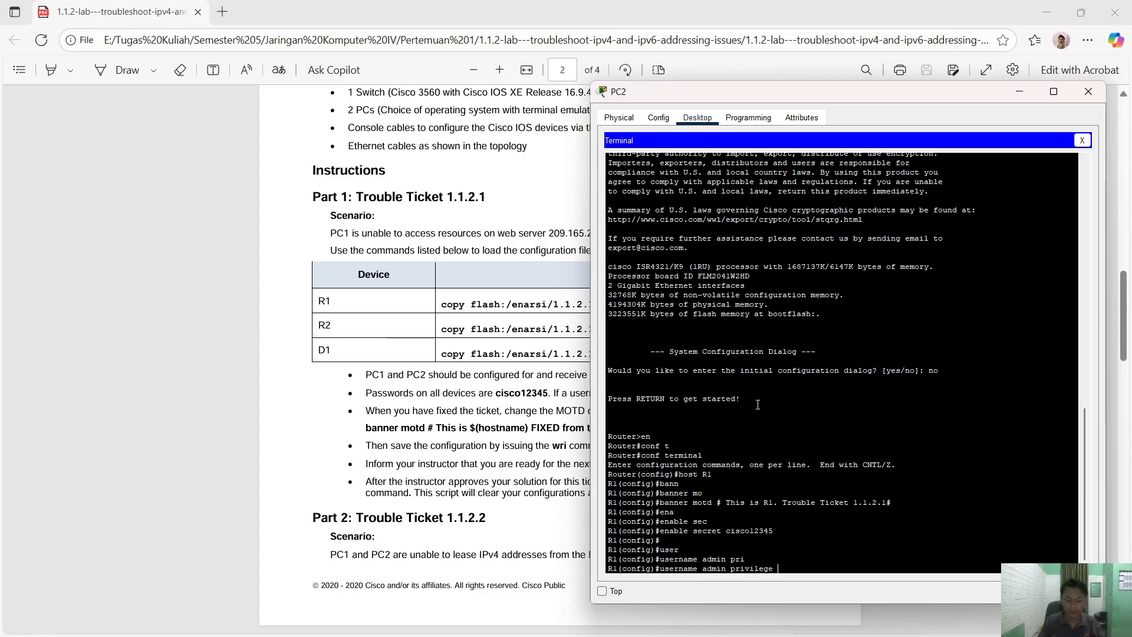
{"action": "type", "text": "15"}
{"action": "type", "text": " sec"}
{"action": "key", "text": "Tab"}
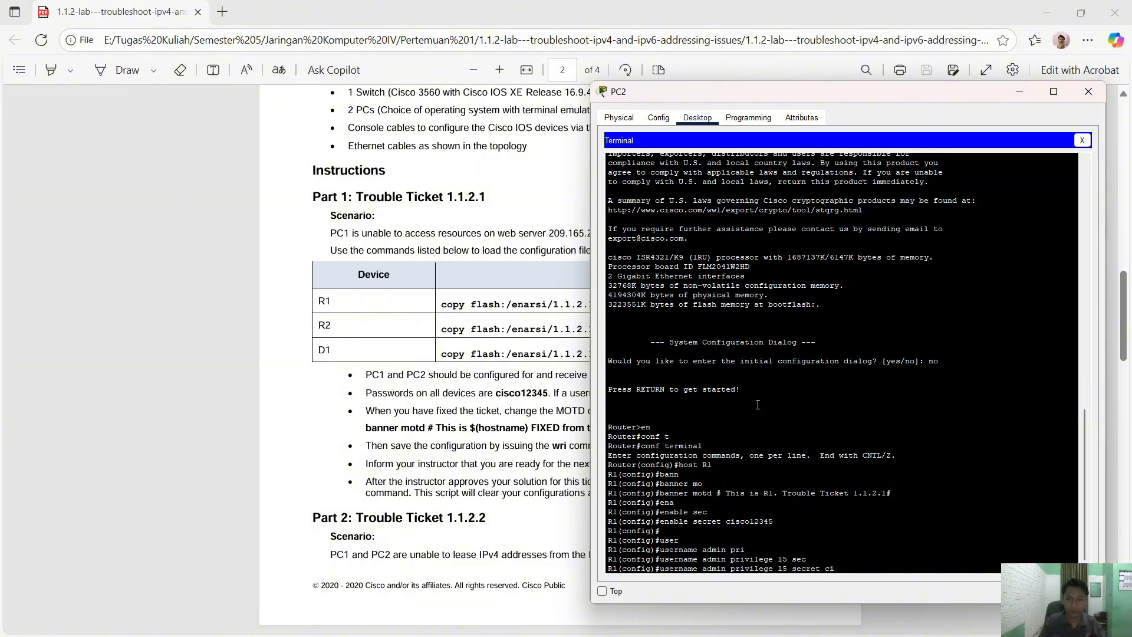
{"action": "type", "text": "cisco12345"}
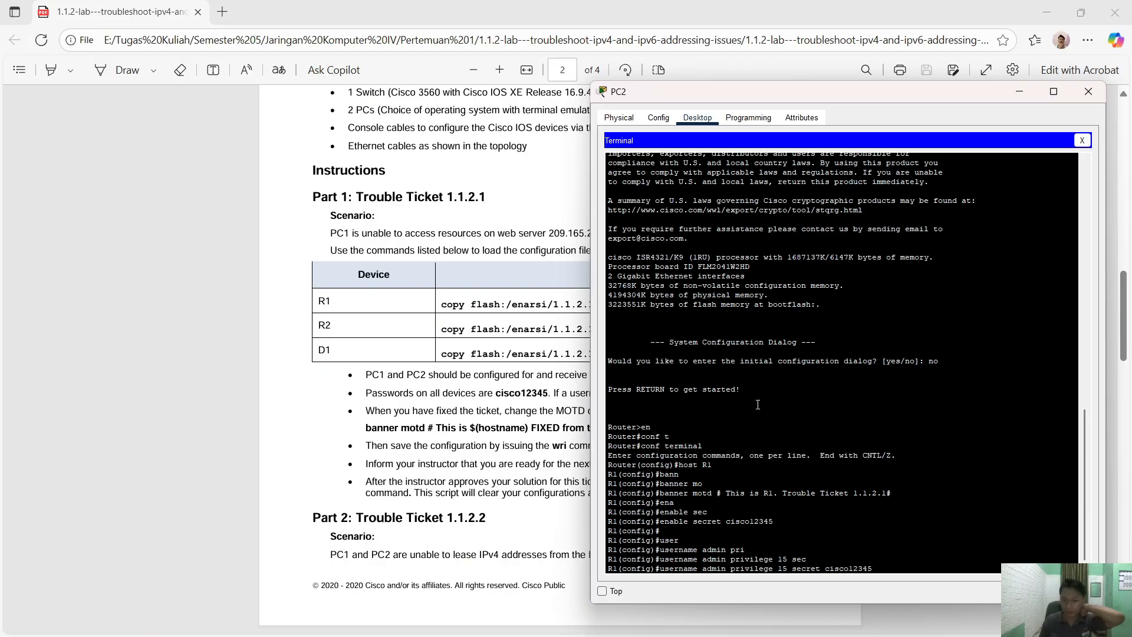
{"action": "key", "text": "Return"}
{"action": "key", "text": "Return"}
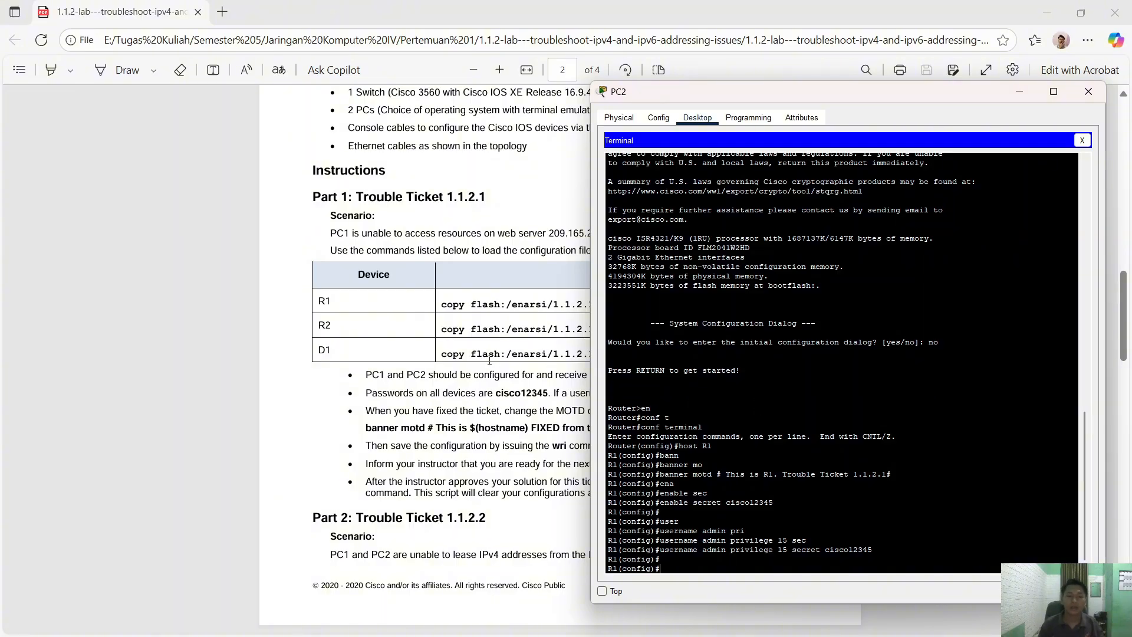
{"action": "scroll", "coordinate": [490, 361], "scroll_direction": "up", "scroll_amount": 15}
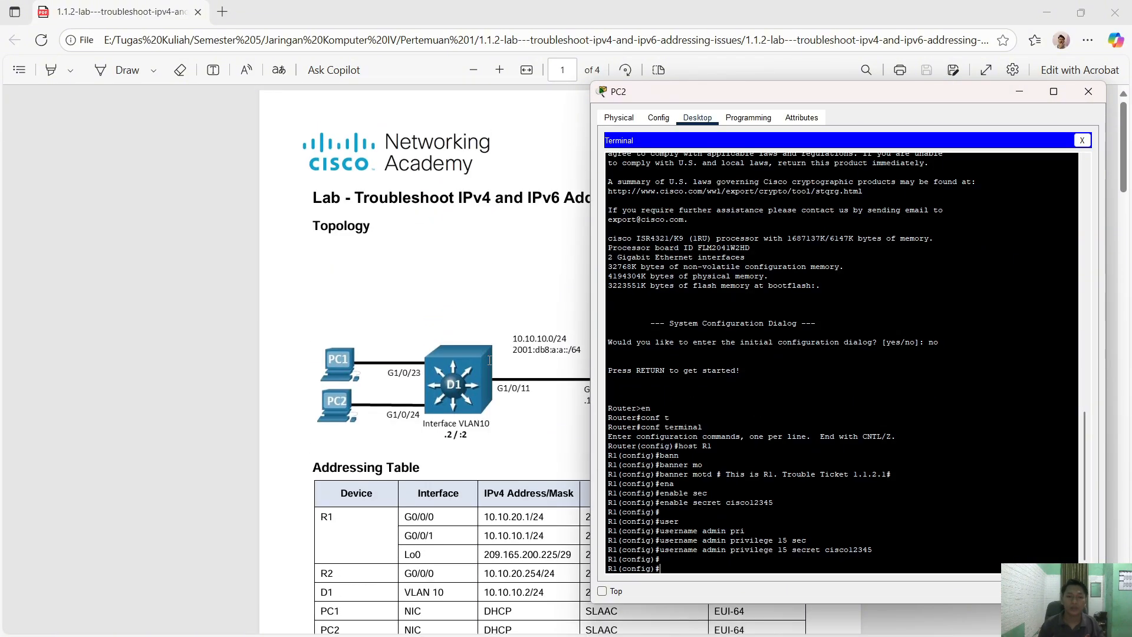
{"action": "scroll", "coordinate": [490, 360], "scroll_direction": "down", "scroll_amount": 1}
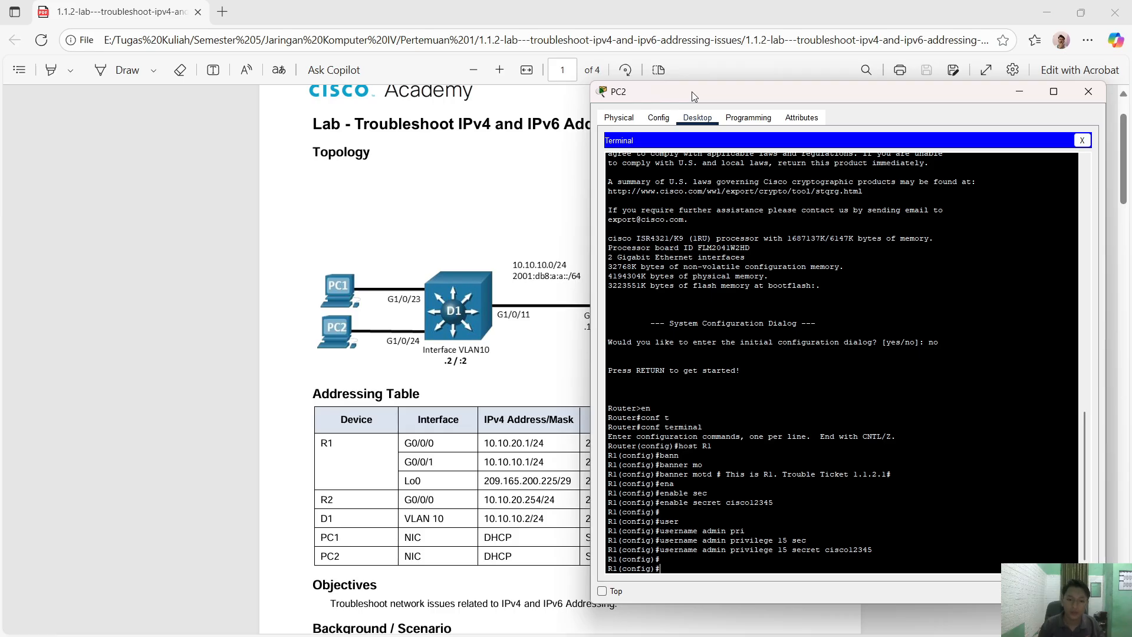
{"action": "left_click_drag", "start_coordinate": [691, 90], "coordinate": [664, 114]}
{"action": "key", "text": "alt+Tab"}
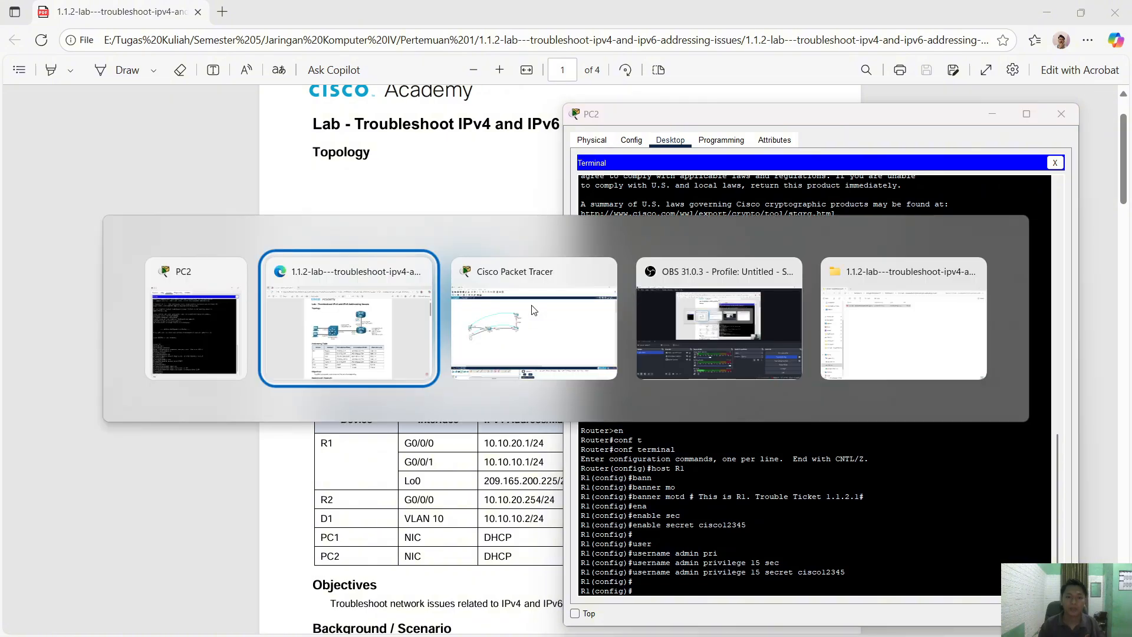
- Enter interface configuration for G0/0/0 with 'int g0/0/0' in the PC2 terminal
{"action": "left_click", "coordinate": [532, 310]}
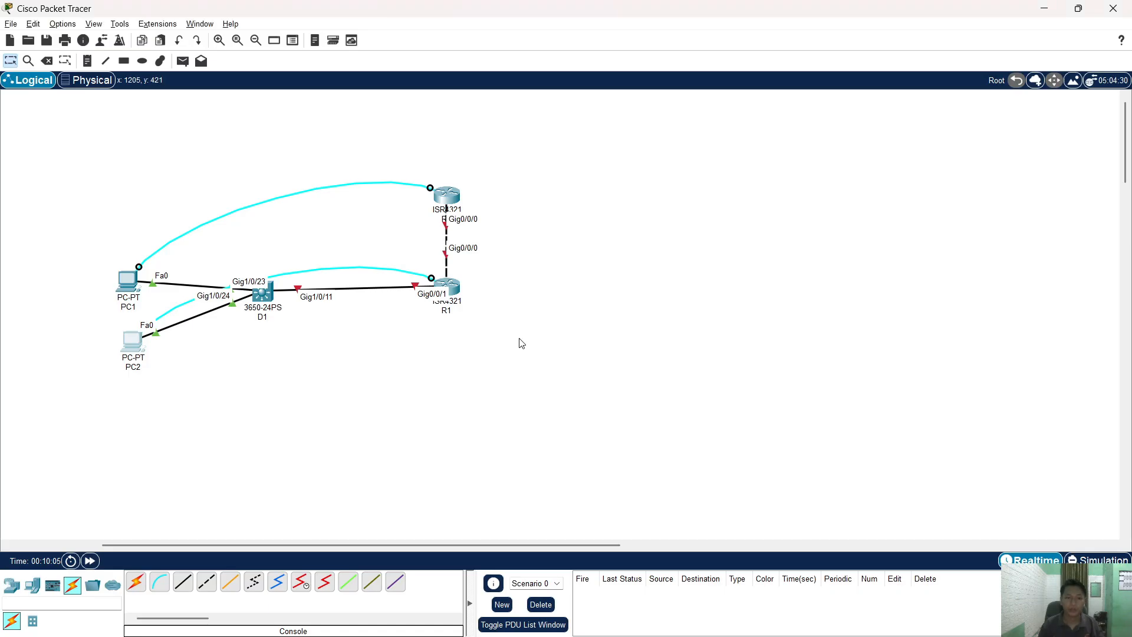
{"action": "key", "text": "alt+Tab"}
{"action": "left_click", "coordinate": [381, 330]}
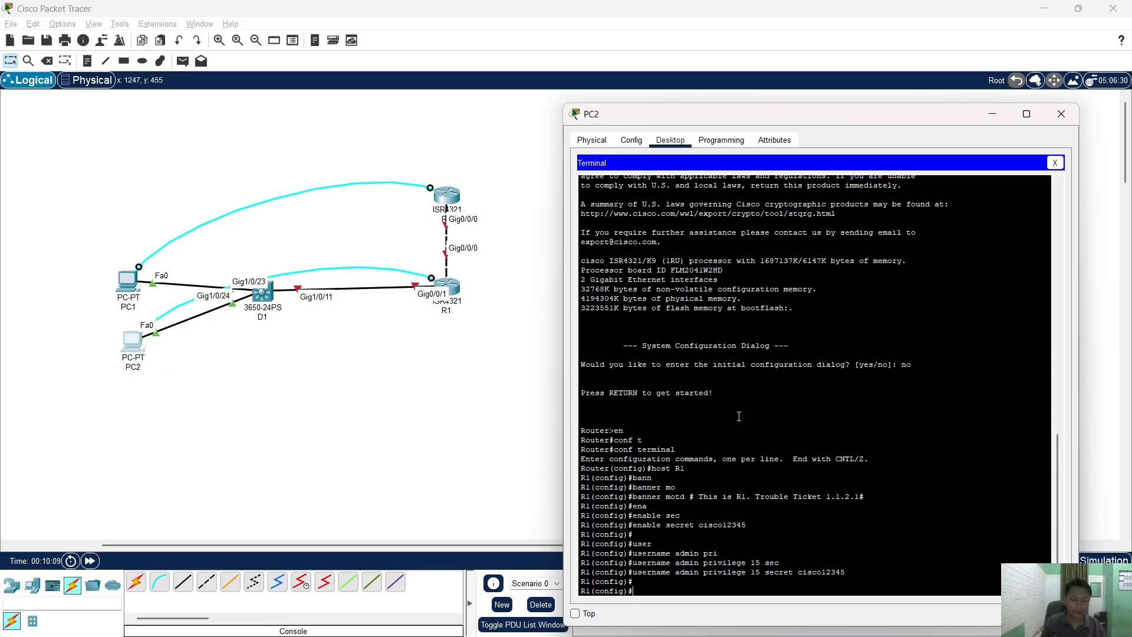
{"action": "type", "text": "in"}
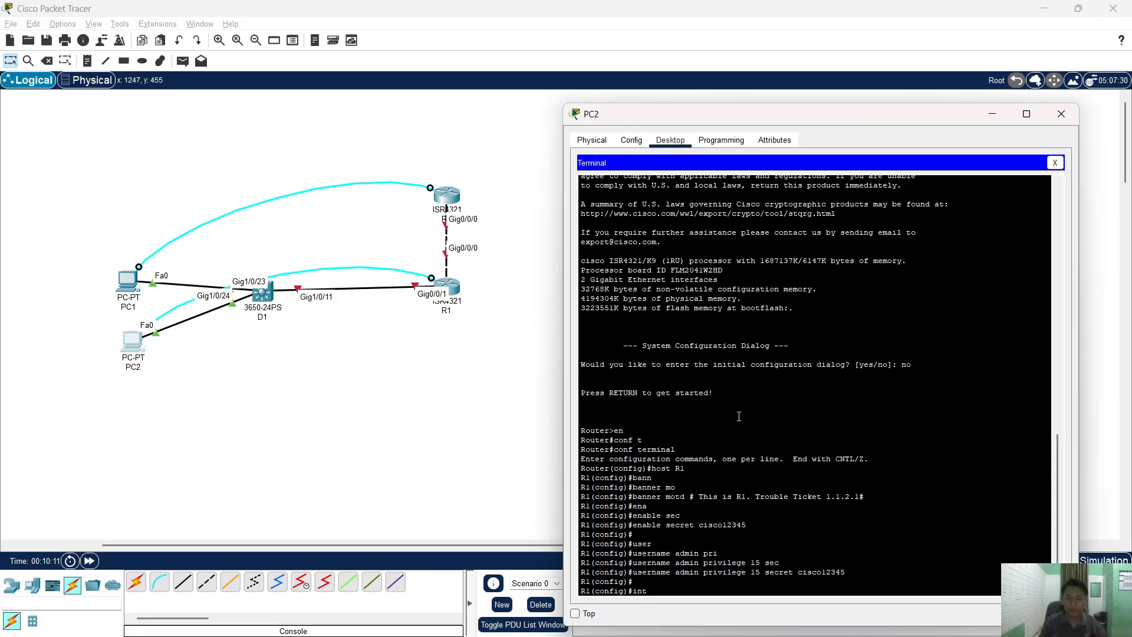
{"action": "type", "text": "t "}
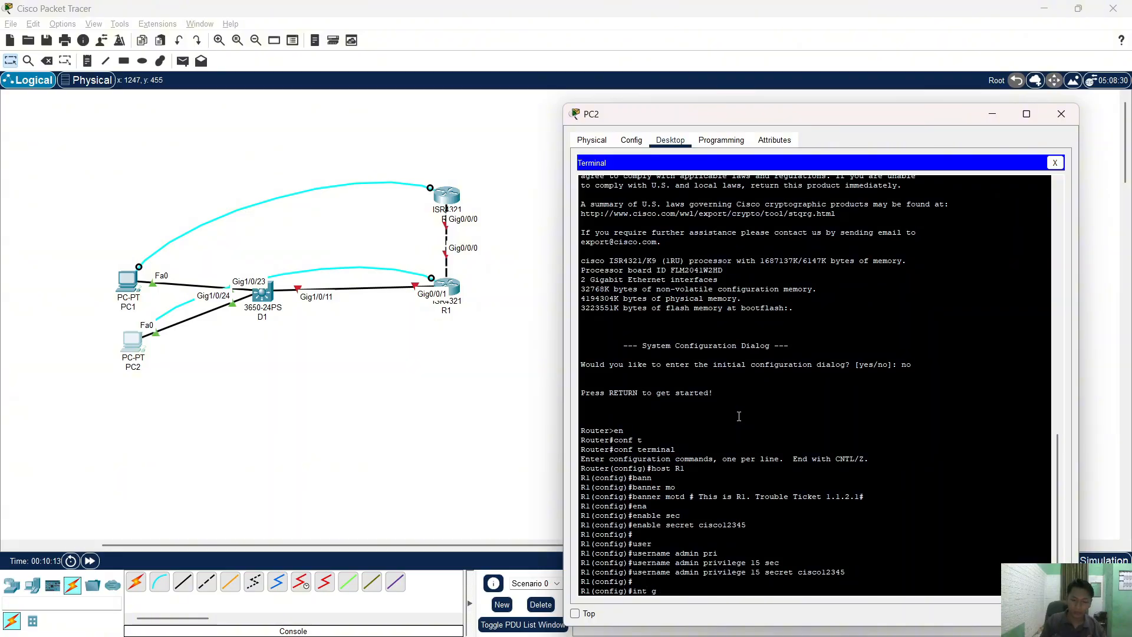
{"action": "type", "text": "g0/0/0"}
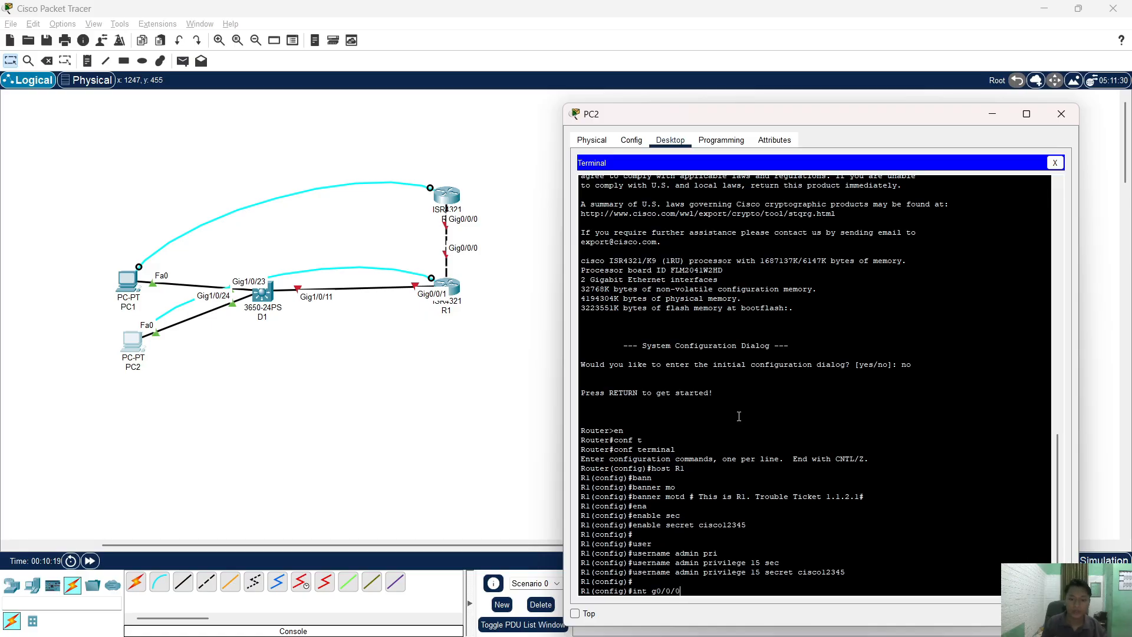
{"action": "key", "text": "Return"}
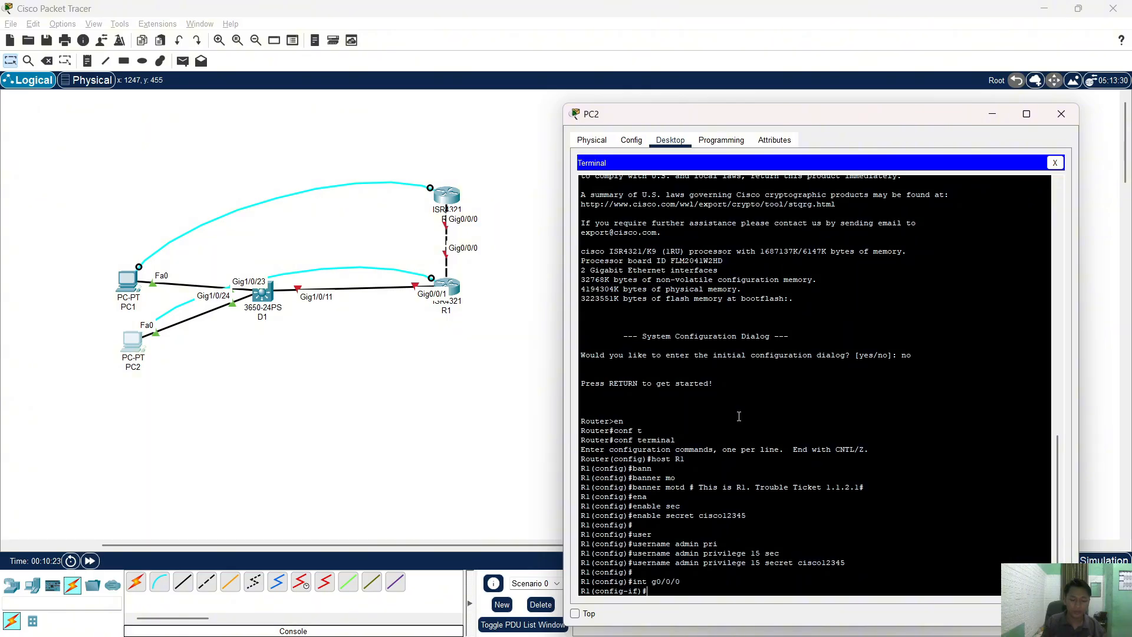
- Cycle through the workspace, lab PDF and PC2 terminal, ending on the terminal
{"action": "key", "text": "alt+Tab"}
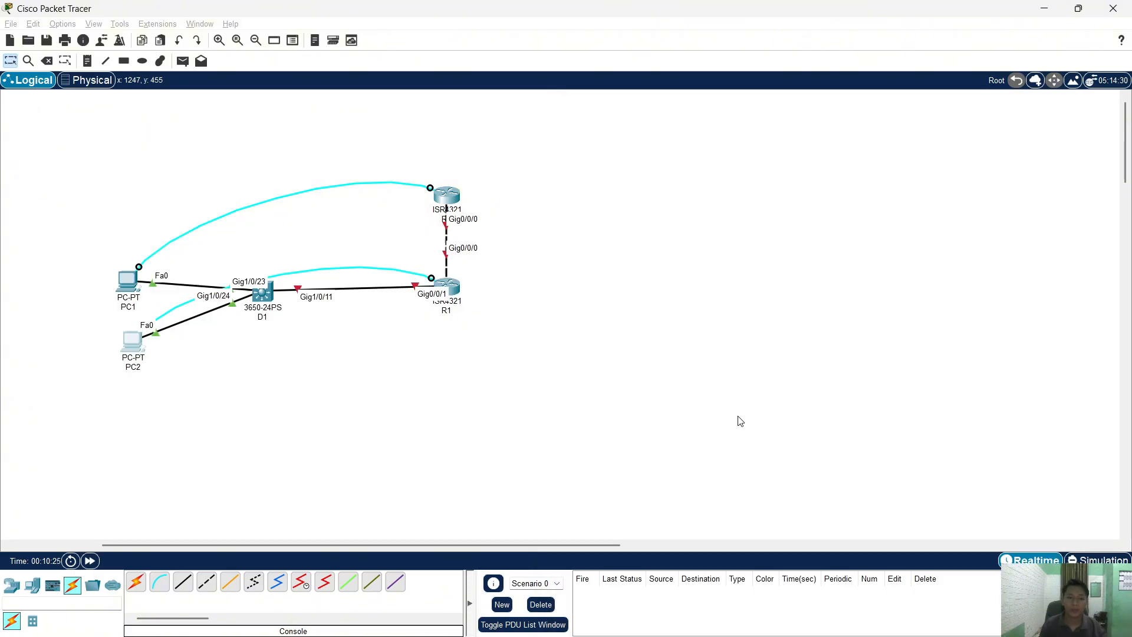
{"action": "key", "text": "alt+Tab"}
{"action": "key", "text": "alt+Tab"}
{"action": "key", "text": "alt+Tab"}
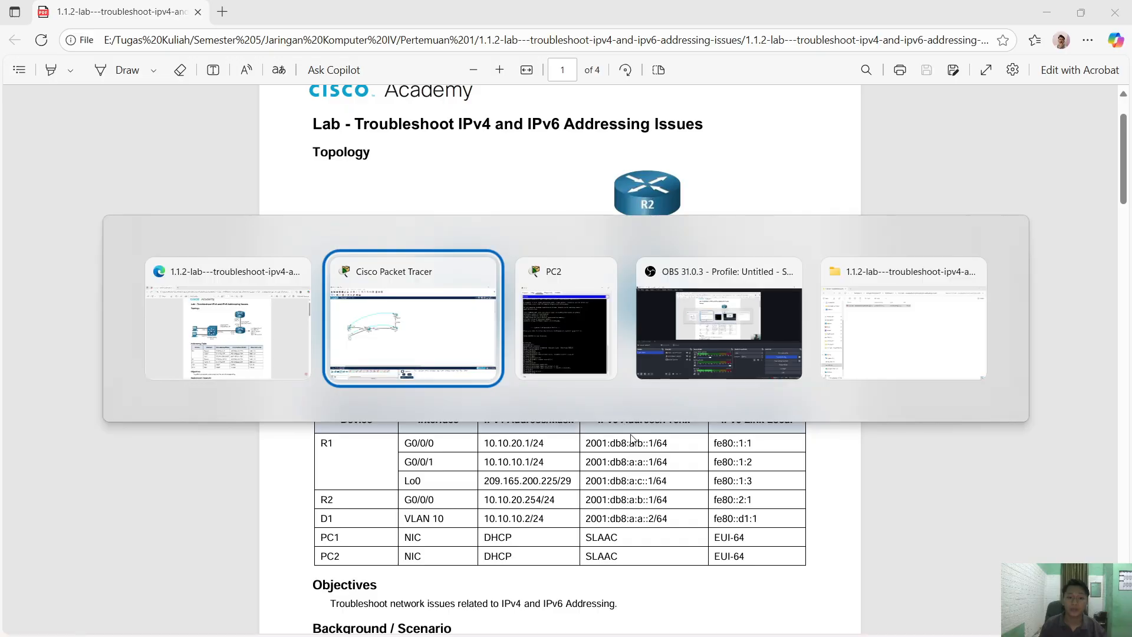
{"action": "key", "text": "alt+Tab"}
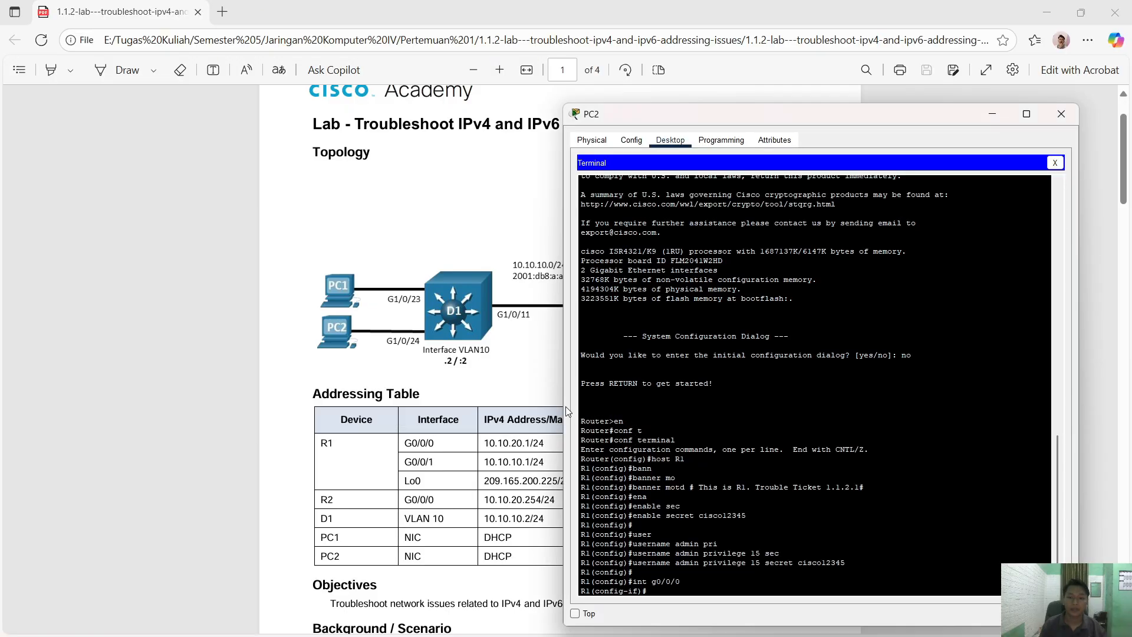
{"action": "key", "text": "alt+Tab"}
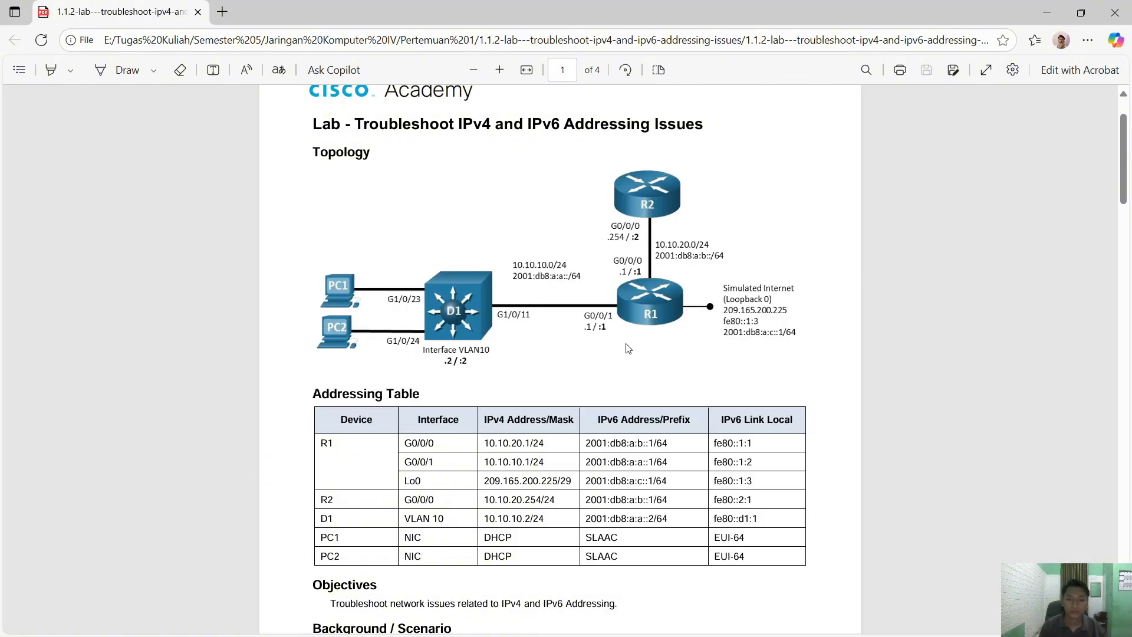
{"action": "key", "text": "alt+Tab"}
{"action": "key", "text": "alt+Tab"}
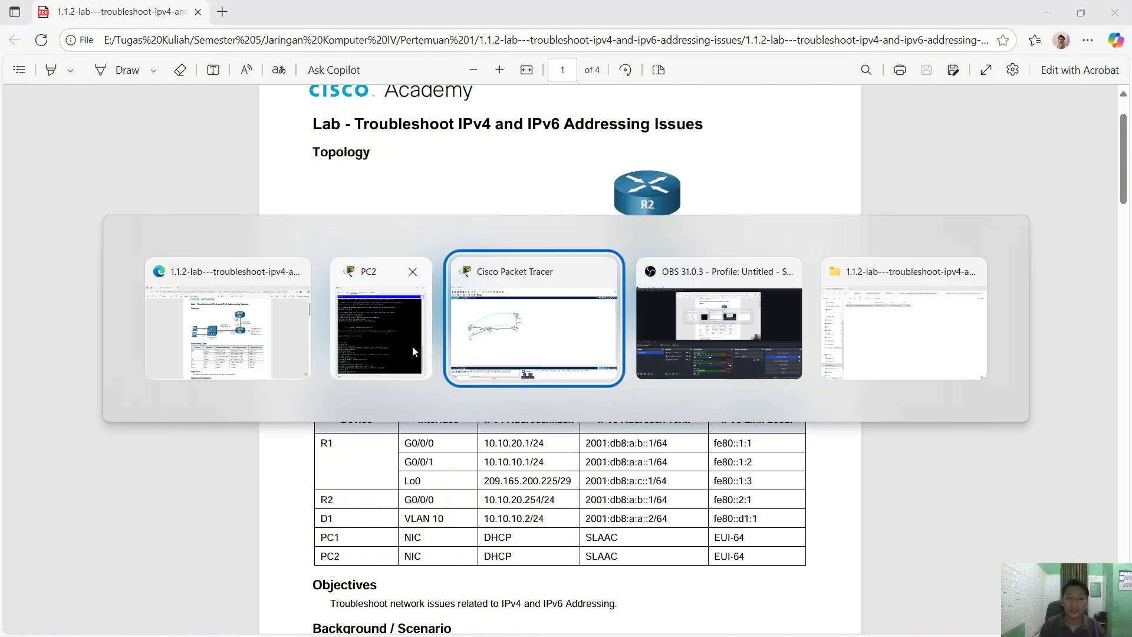
{"action": "key", "text": "alt+Tab"}
{"action": "key", "text": "alt+Tab"}
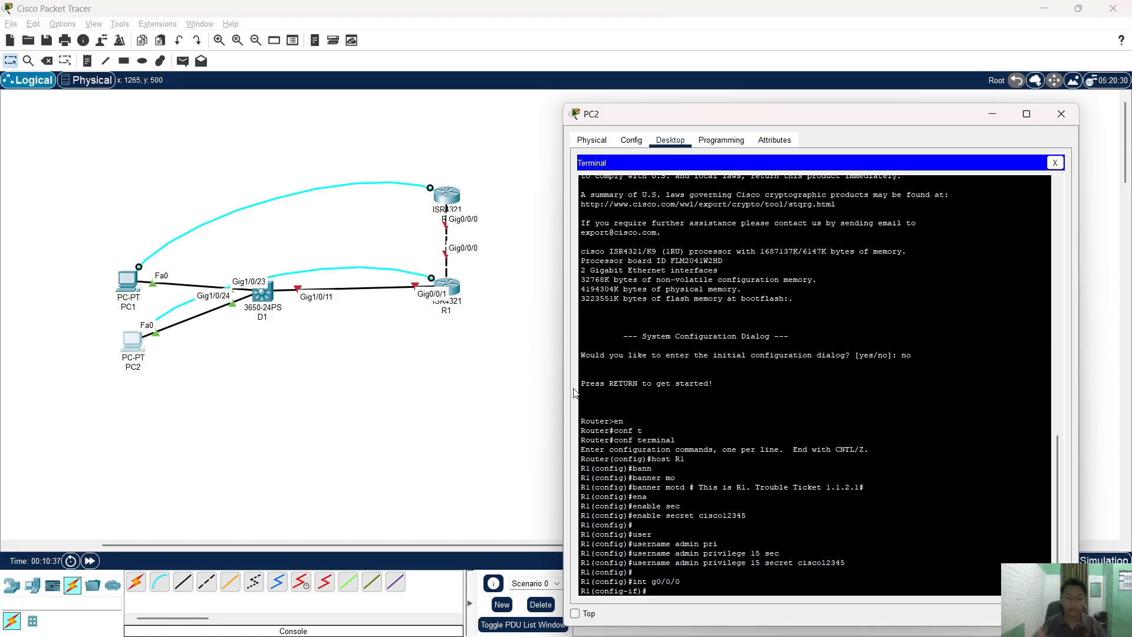
- Assign G0/0/0 the IPv4 address 10.10.20.2 255.255.255.0
{"action": "type", "text": "ip add"}
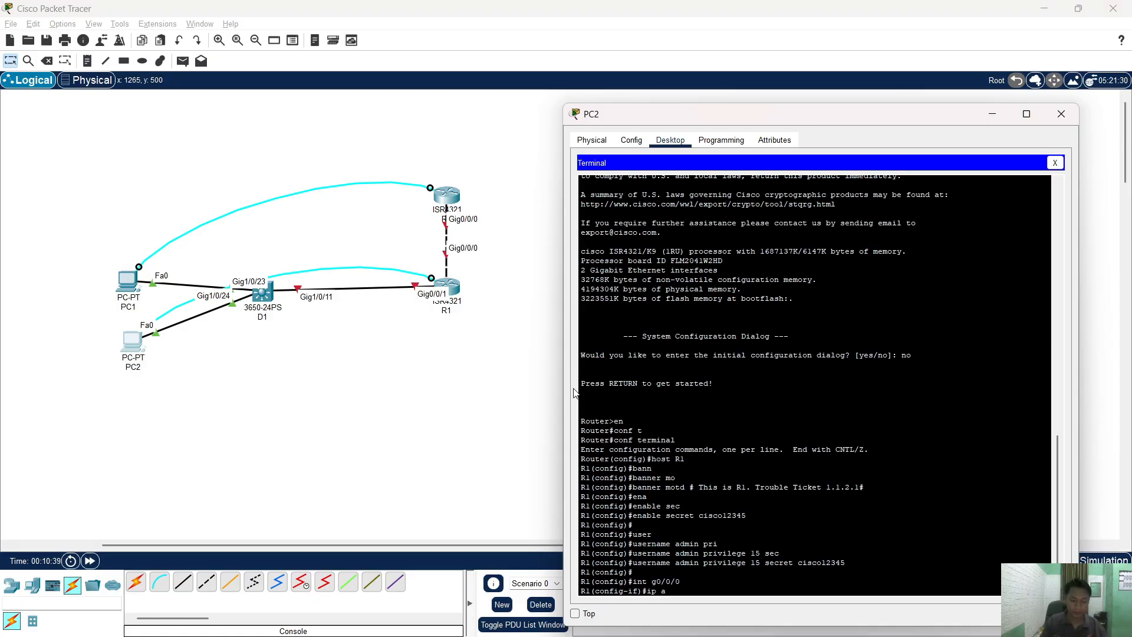
{"action": "key", "text": "Tab"}
{"action": "type", "text": "10"}
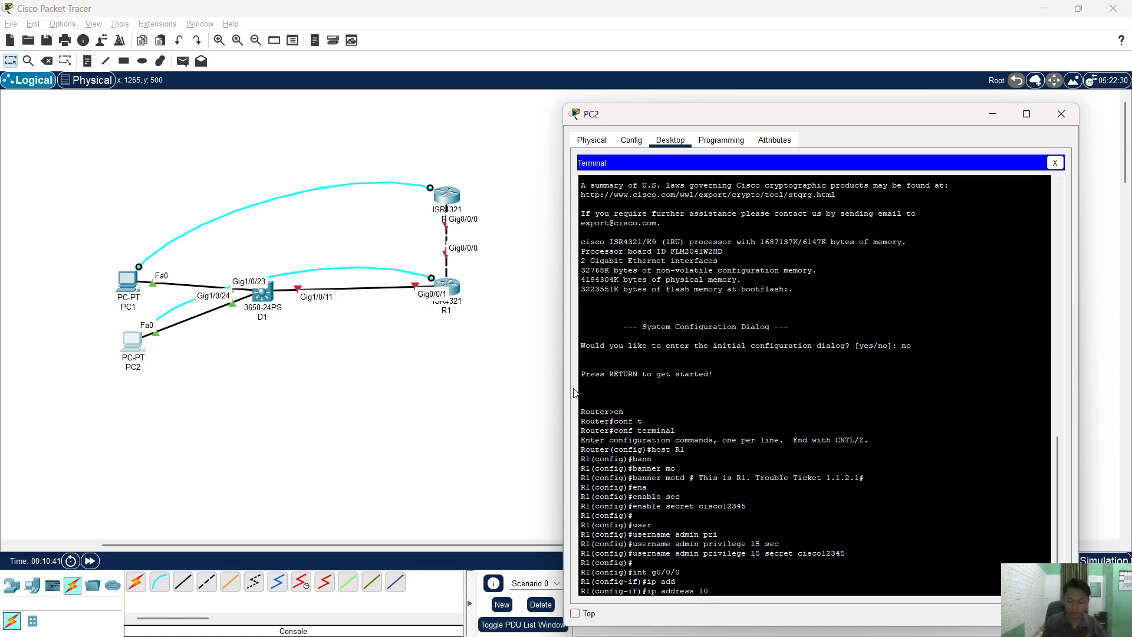
{"action": "type", "text": ".10.20."}
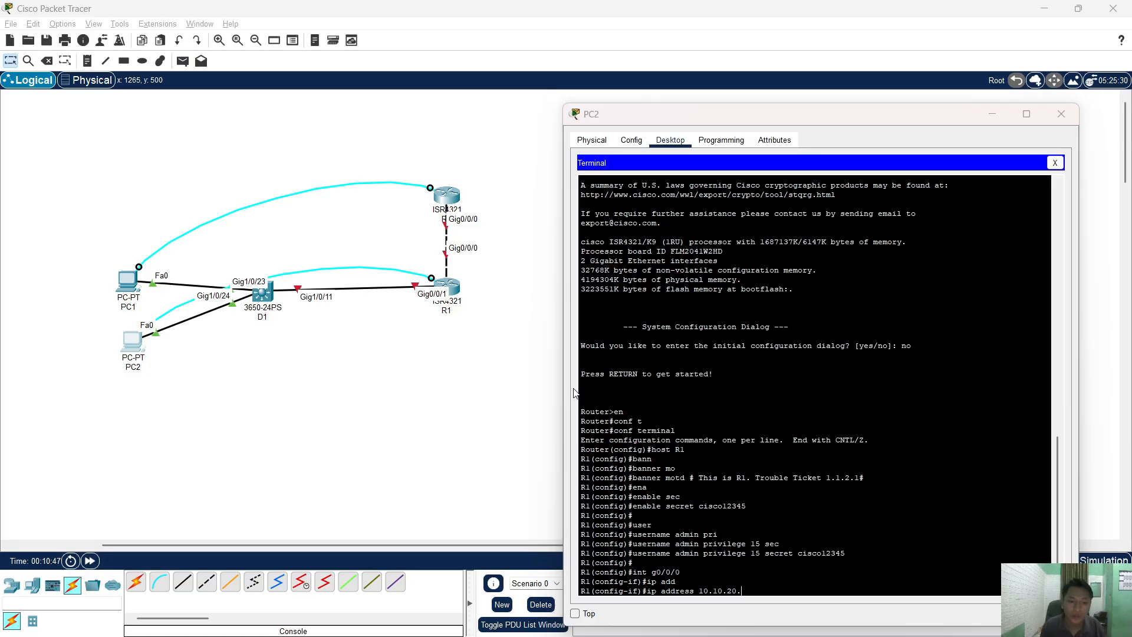
{"action": "key", "text": "alt+Tab"}
{"action": "key", "text": "Tab"}
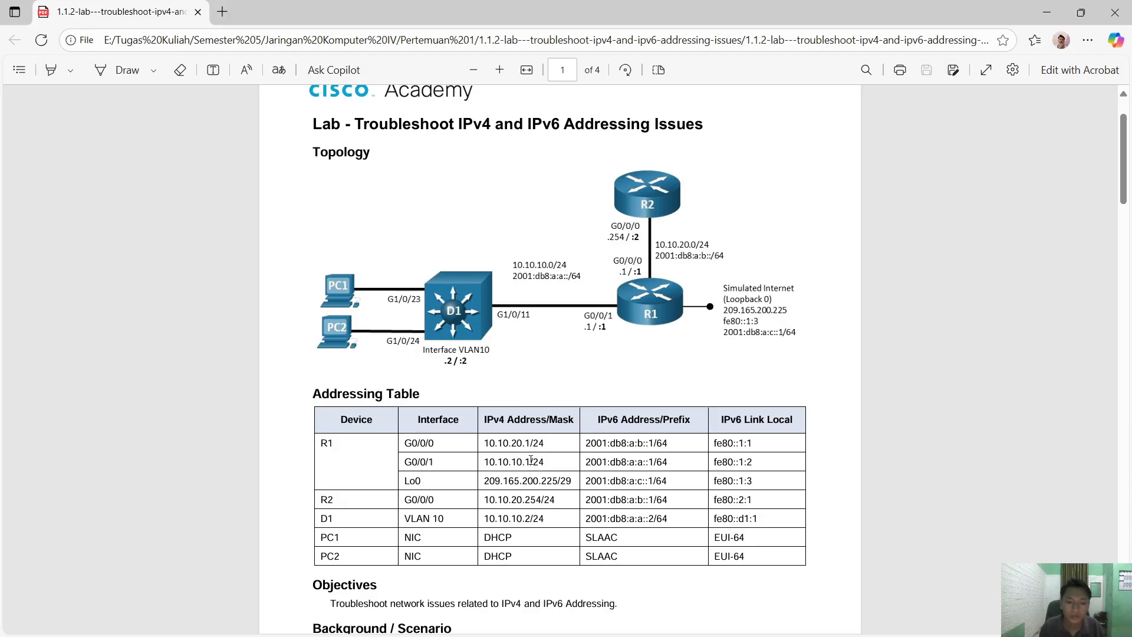
{"action": "key", "text": "alt+Tab"}
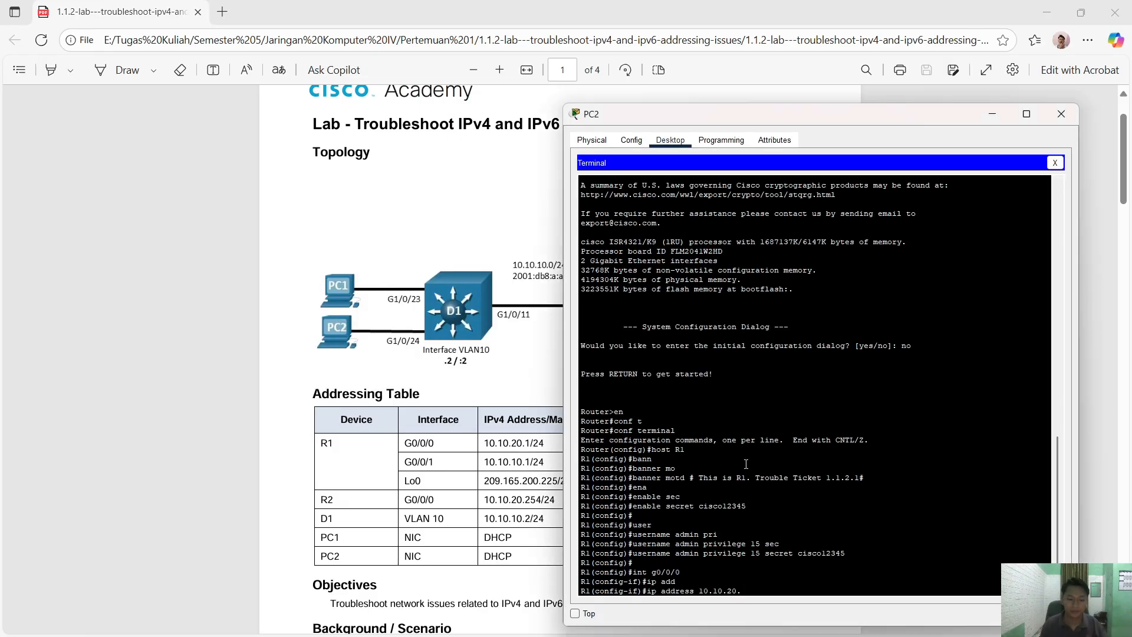
{"action": "type", "text": "2 255.255.255."}
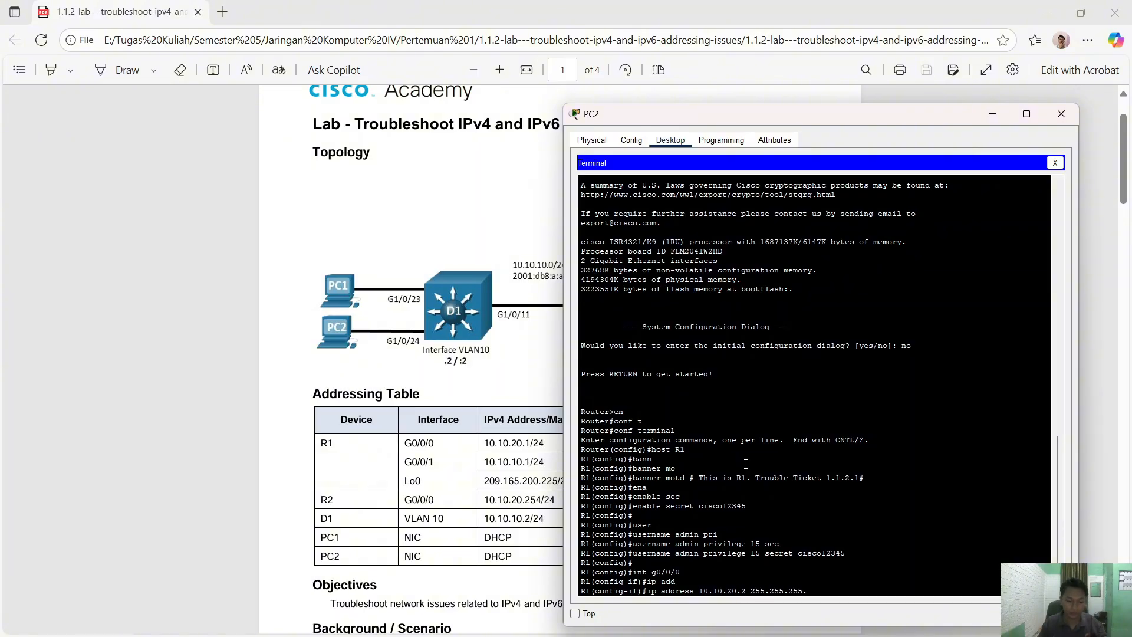
{"action": "type", "text": "0"}
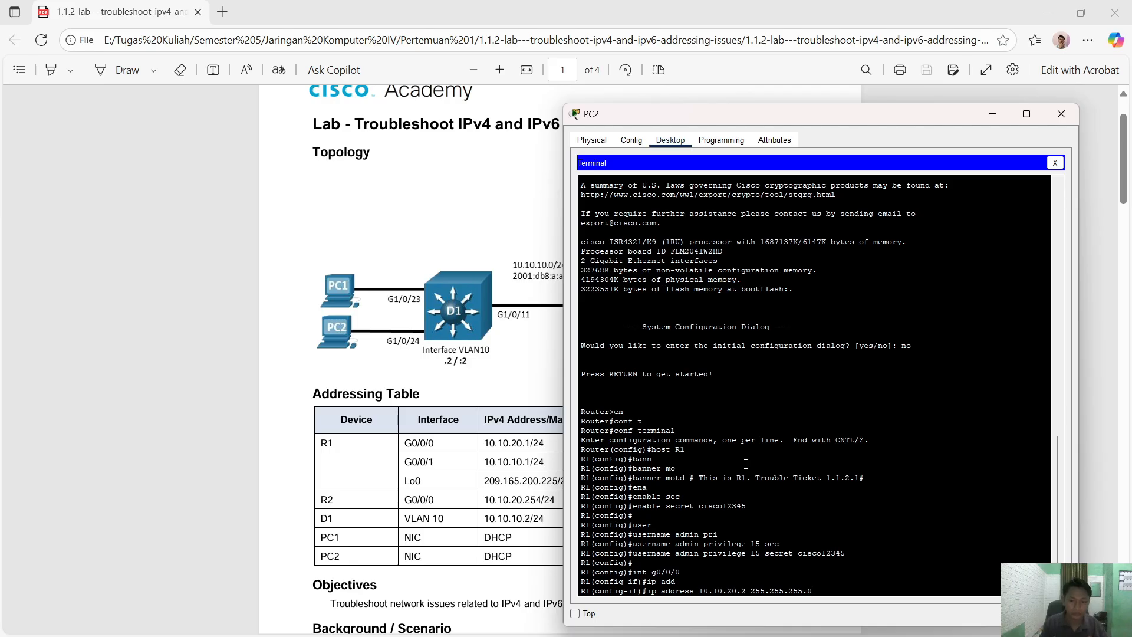
{"action": "key", "text": "Return"}
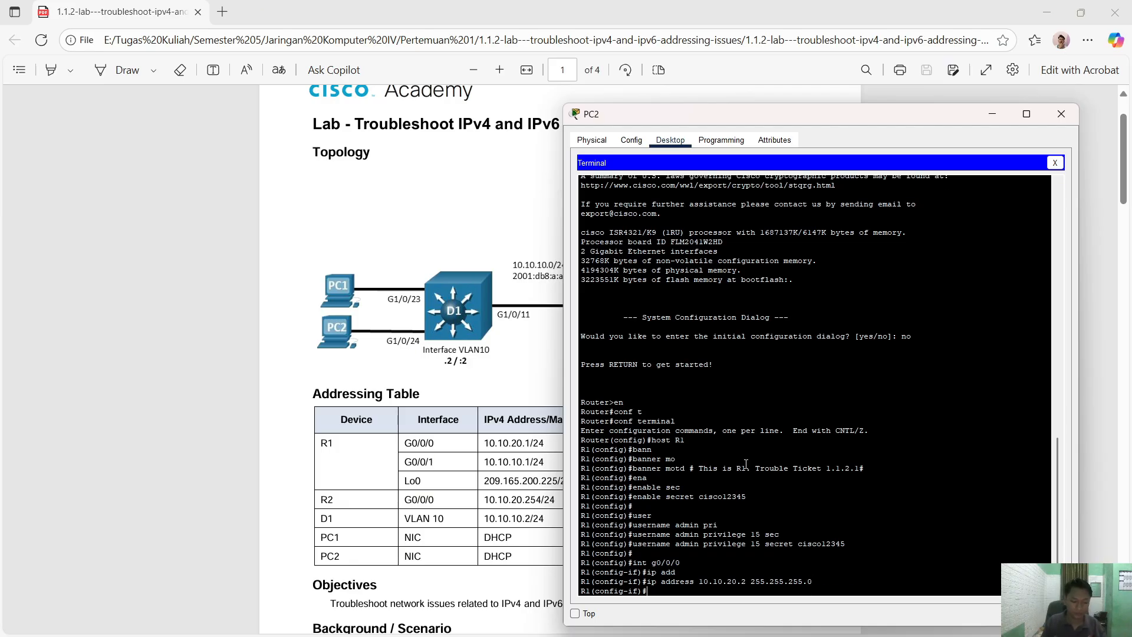
- Start the 'ipv6 address' command, then bring up the lab PDF's IPv6 addressing
{"action": "type", "text": "ipv"}
{"action": "key", "text": "Tab"}
{"action": "type", "text": "6"}
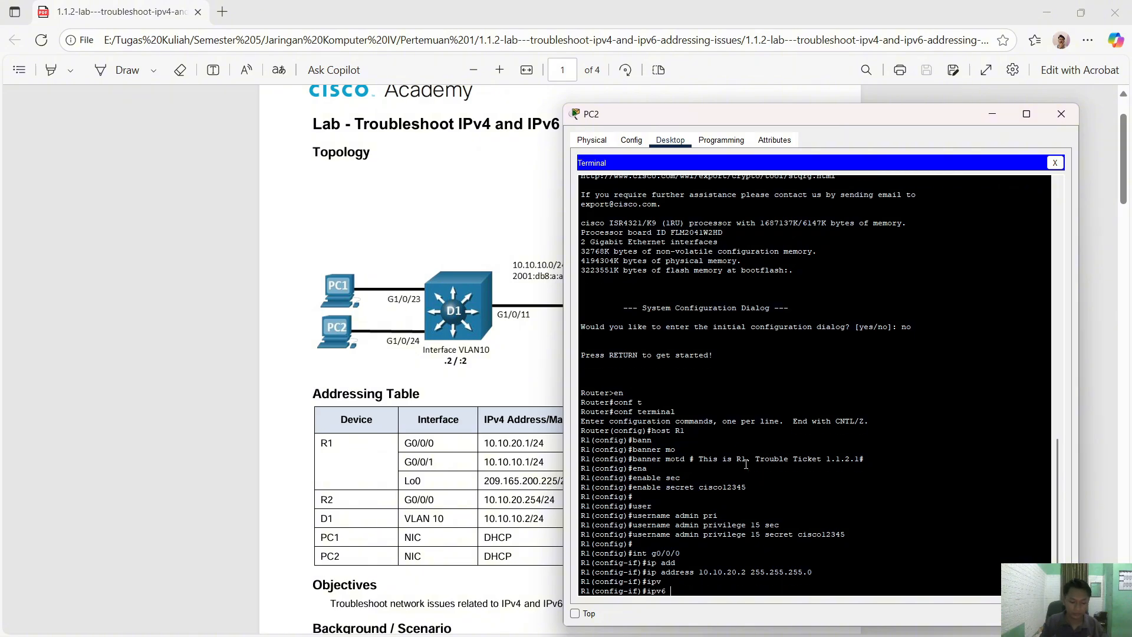
{"action": "type", "text": " add"}
{"action": "key", "text": "Tab"}
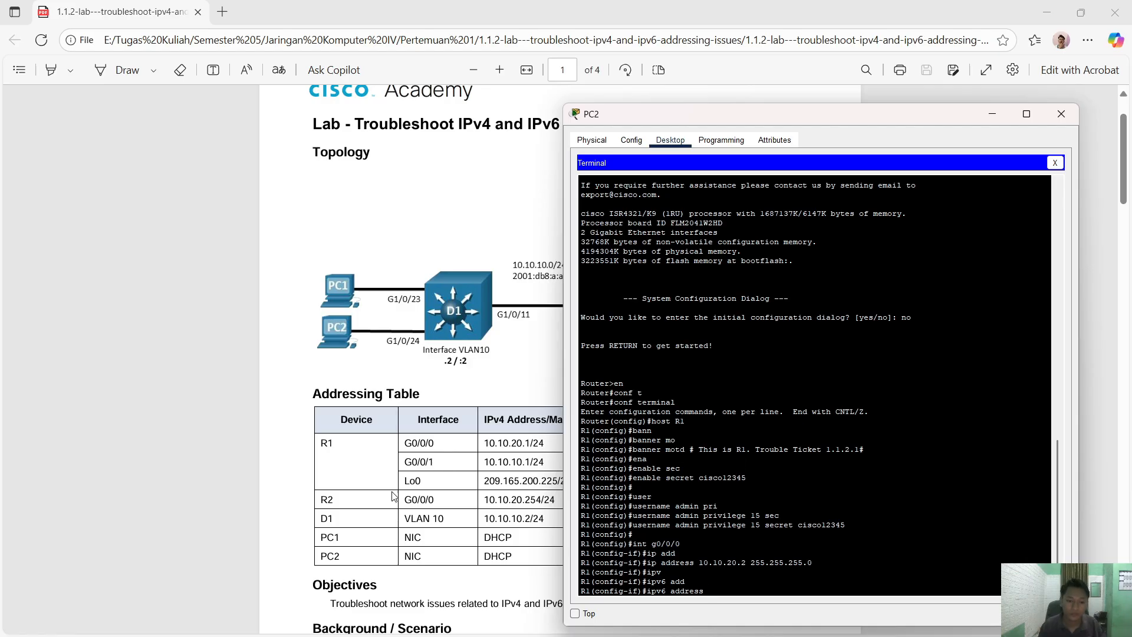
{"action": "left_click", "coordinate": [474, 338]}
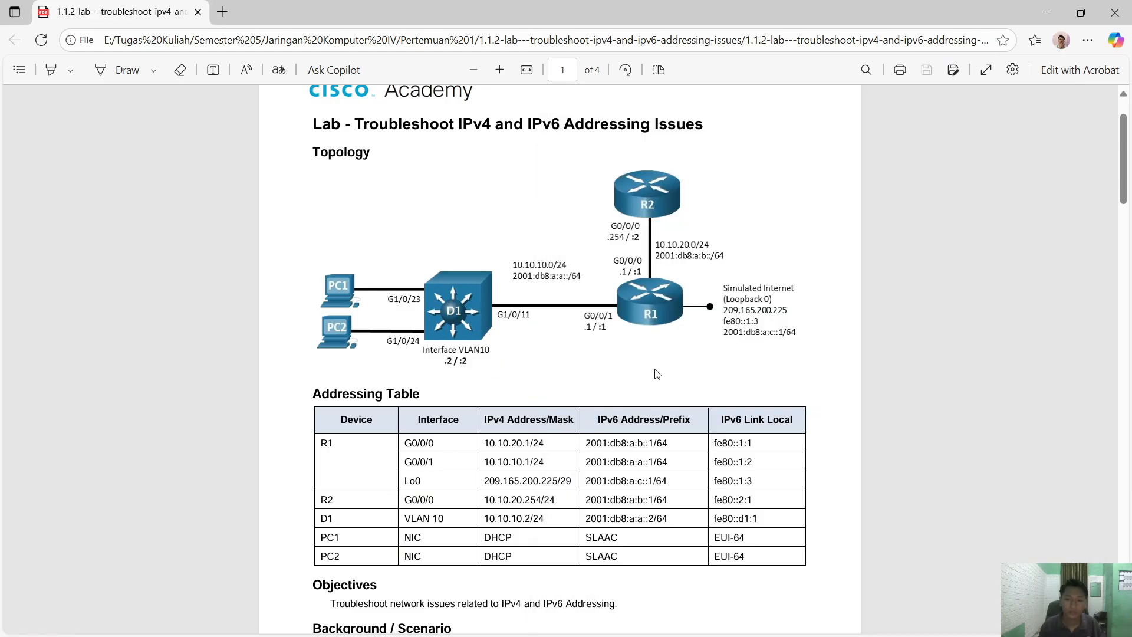
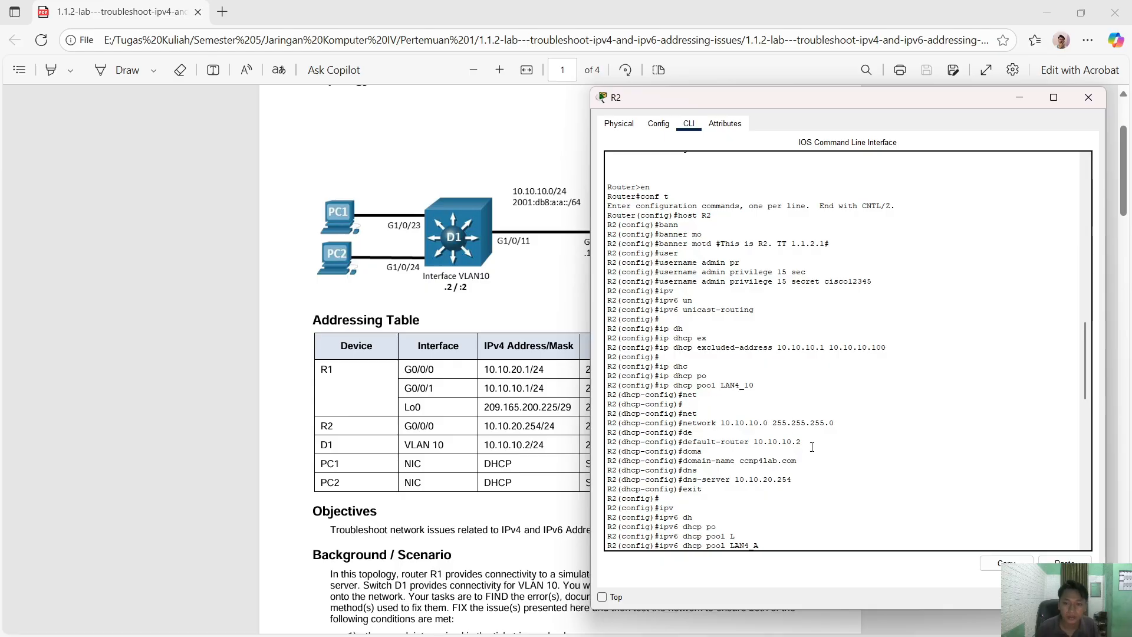
- Add default router 10.10.10.254 to the LAN4_10 pool by editing the copied default-router line
{"action": "left_click_drag", "start_coordinate": [800, 441], "coordinate": [683, 442]}
{"action": "left_click", "coordinate": [1004, 563]}
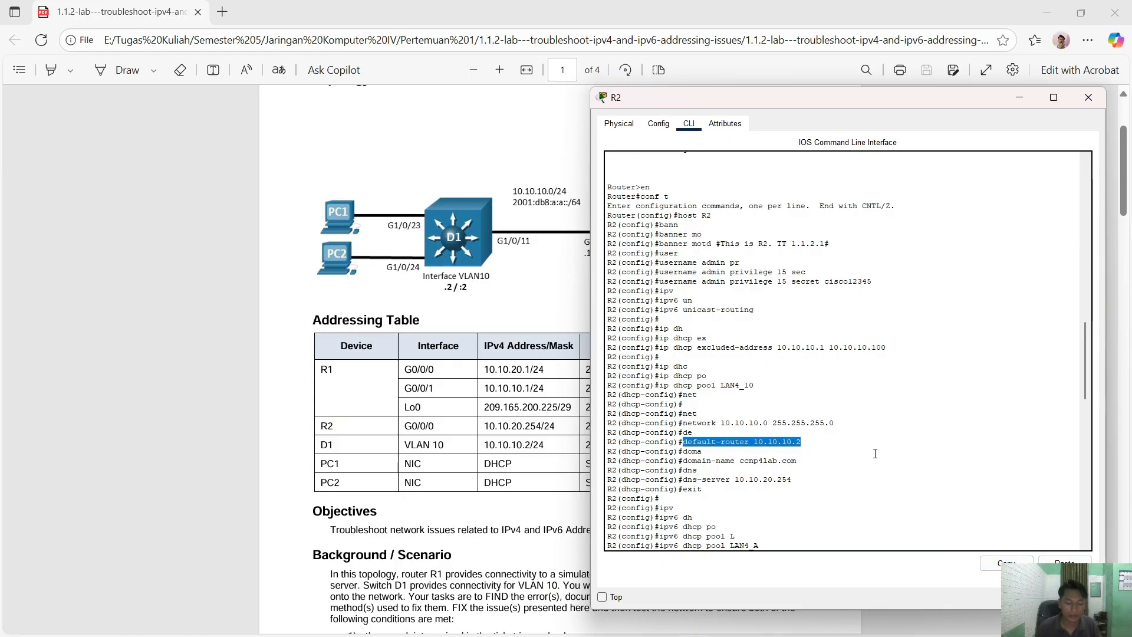
{"action": "left_click", "coordinate": [698, 470]}
{"action": "left_click", "coordinate": [1064, 561]}
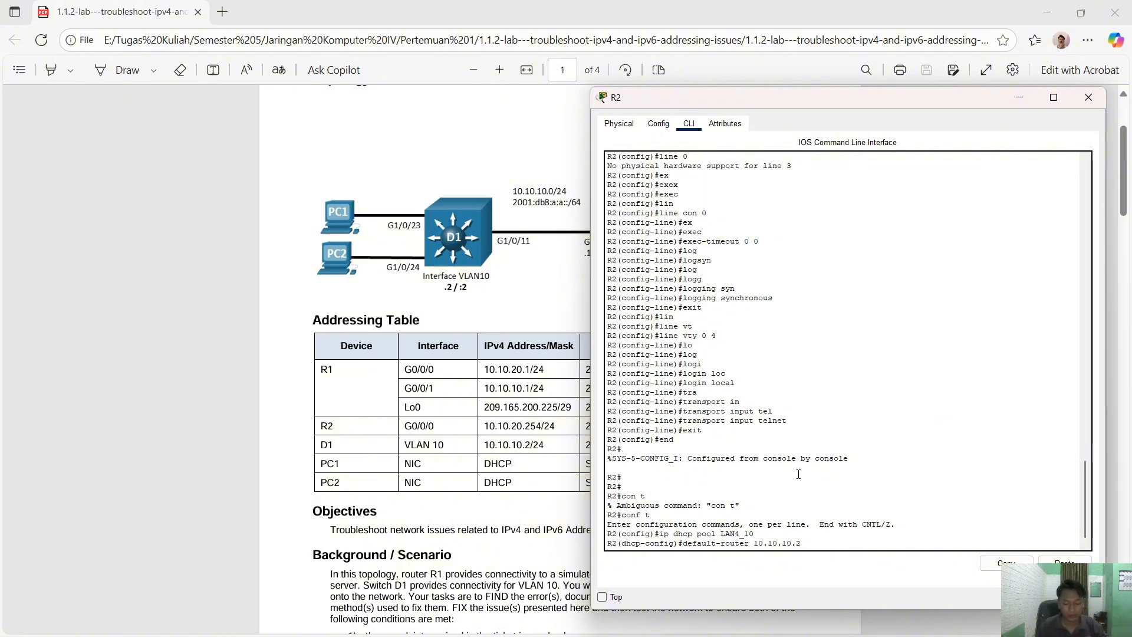
{"action": "type", "text": "54"}
{"action": "key", "text": "Return"}
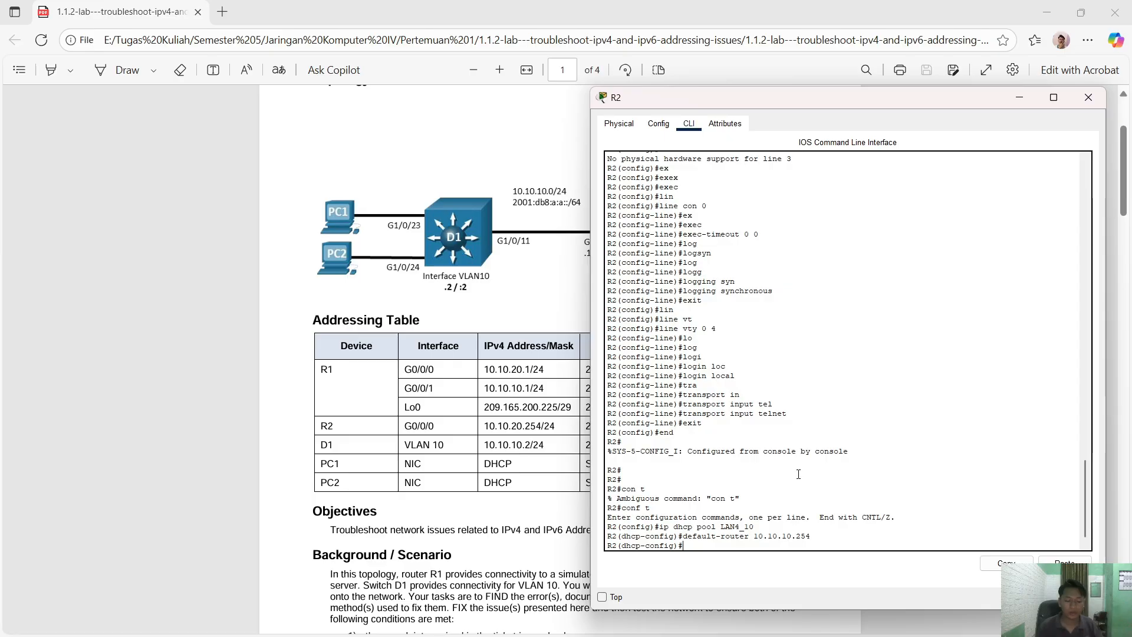
- Remove the old default router 10.10.10.2 with 'no default-router' and exit the pool
{"action": "scroll", "coordinate": [849, 418], "scroll_direction": "up", "scroll_amount": 3}
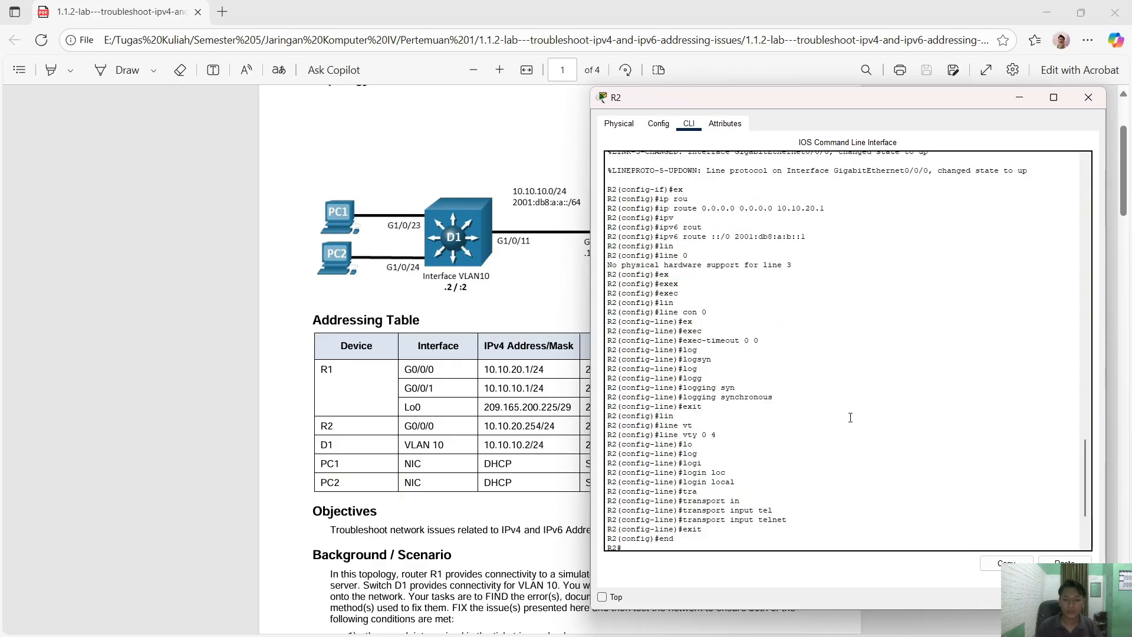
{"action": "scroll", "coordinate": [852, 413], "scroll_direction": "down", "scroll_amount": 3}
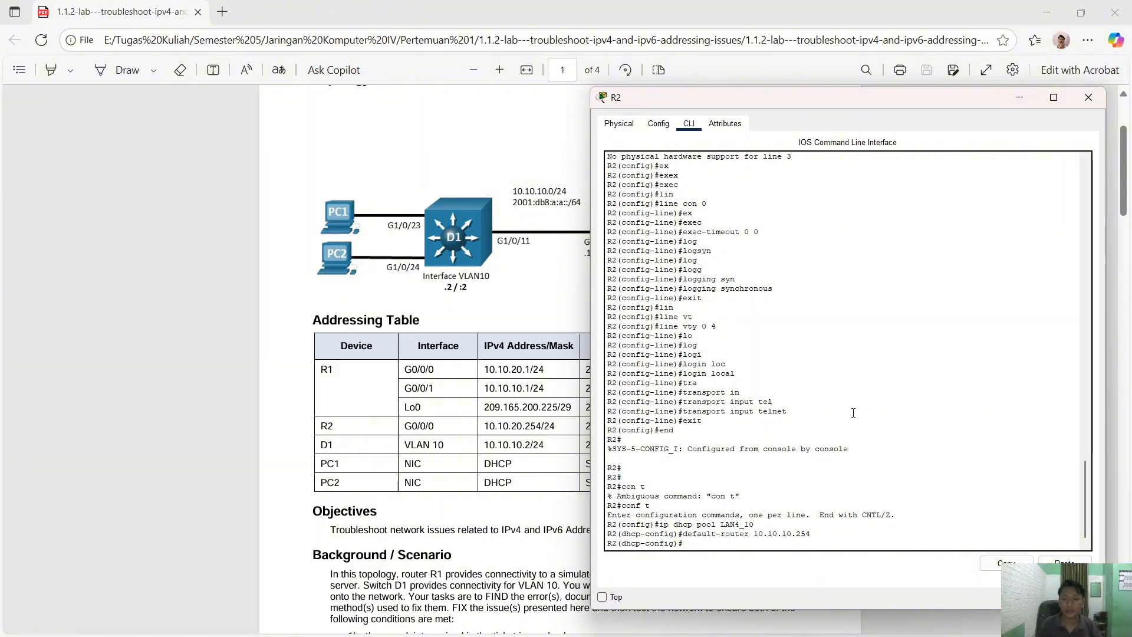
{"action": "type", "text": "n"}
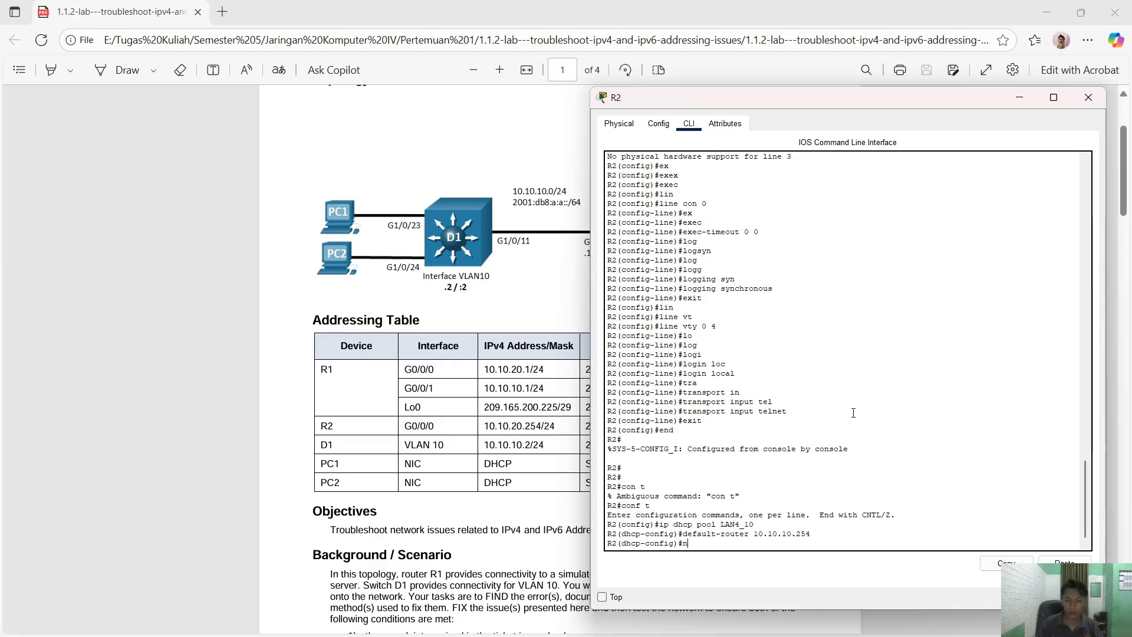
{"action": "type", "text": "o"}
{"action": "key", "text": "Up"}
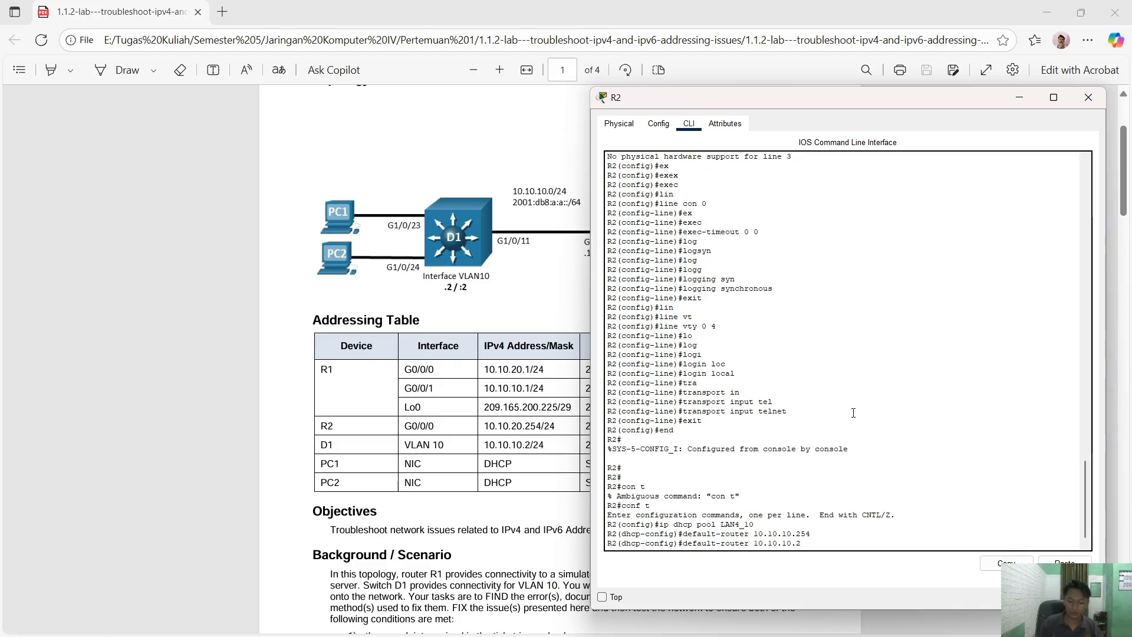
{"action": "key", "text": "Left"}
{"action": "key", "text": "Left"}
{"action": "key", "text": "Left"}
{"action": "type", "text": "no"}
{"action": "key", "text": "Return"}
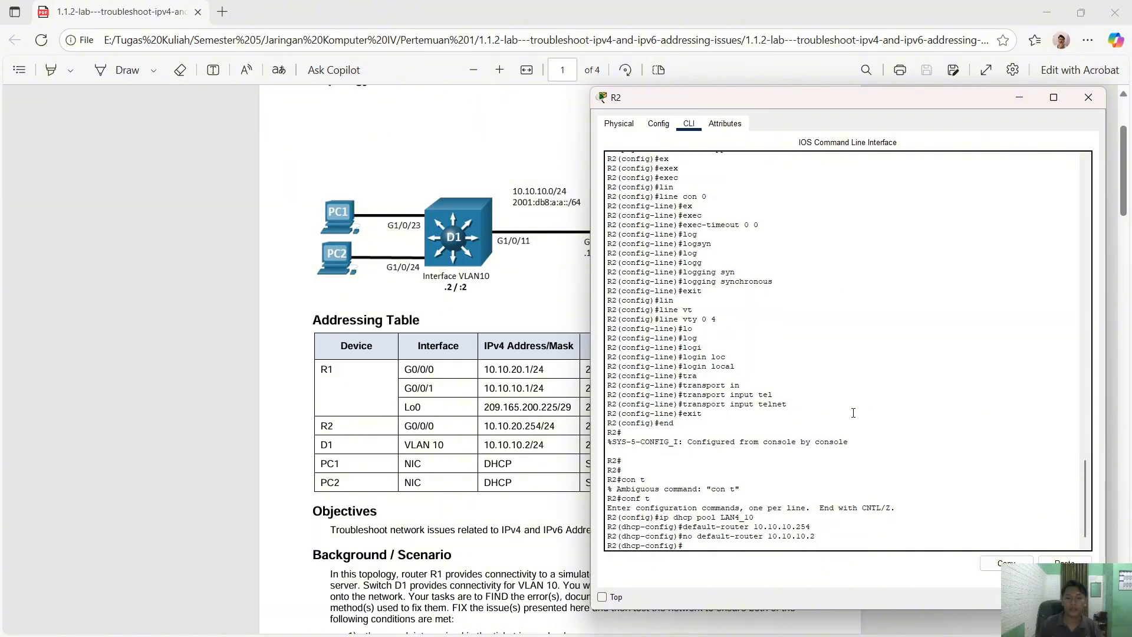
{"action": "type", "text": "ex"}
{"action": "key", "text": "Return"}
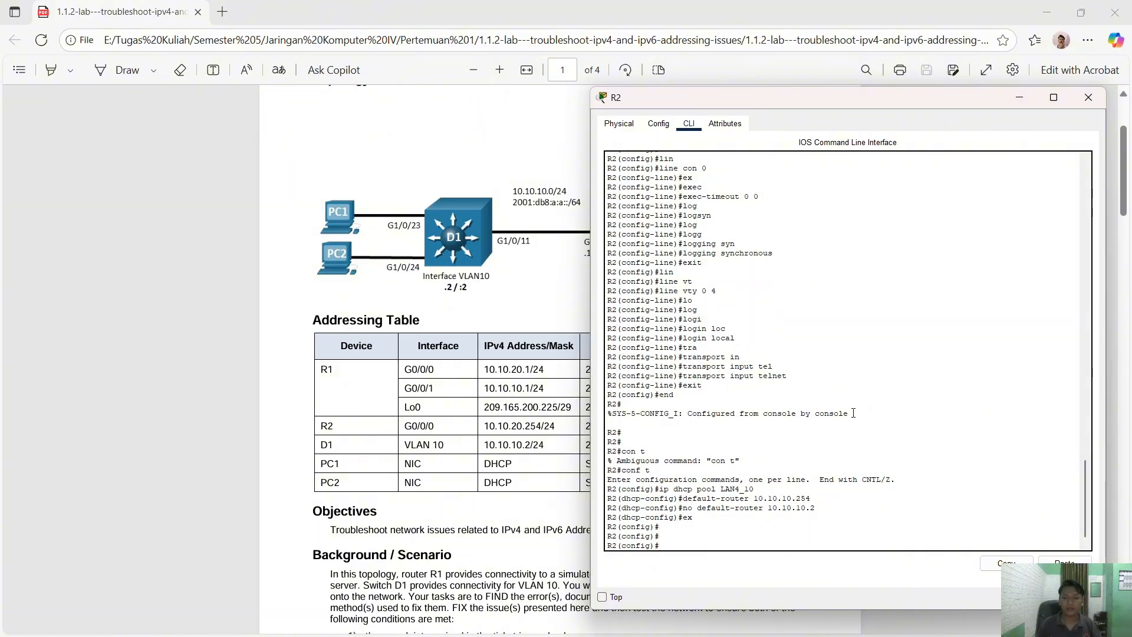
{"action": "scroll", "coordinate": [853, 413], "scroll_direction": "up", "scroll_amount": 10}
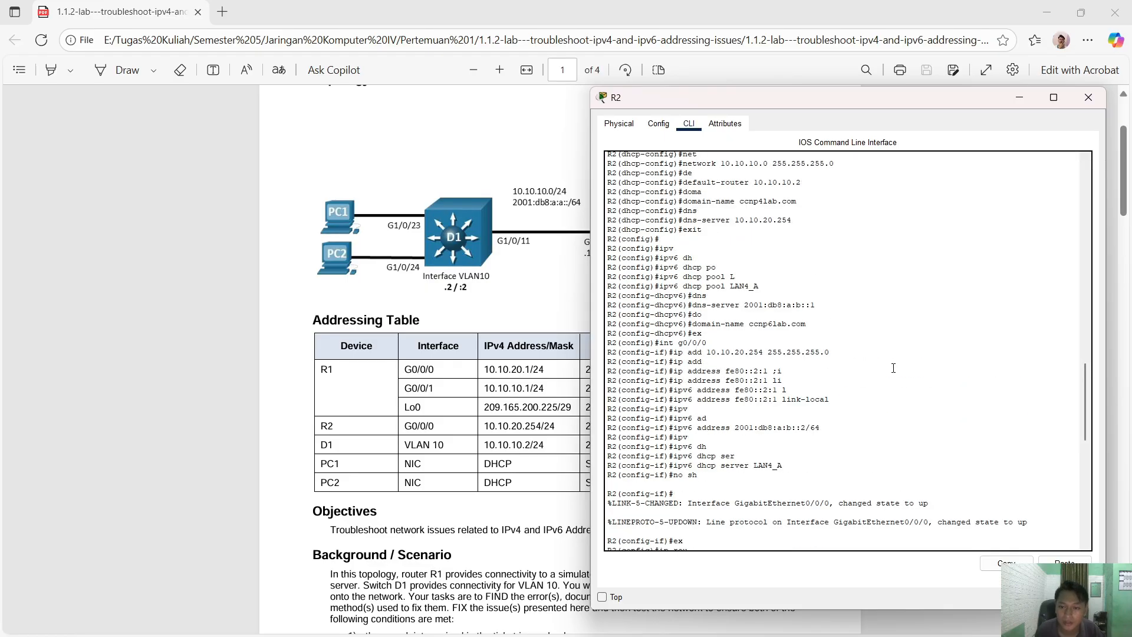
{"action": "scroll", "coordinate": [891, 366], "scroll_direction": "up", "scroll_amount": 6}
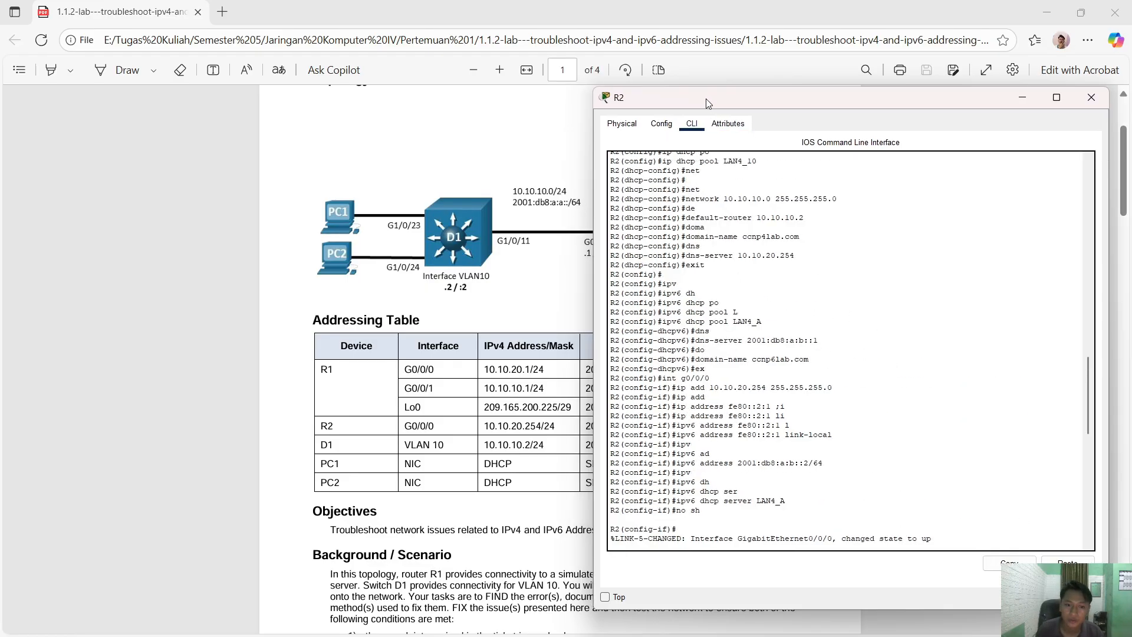
- Compare R2's console with the PDF addressing table, then close R2 and return to the topology
{"action": "left_click_drag", "start_coordinate": [705, 98], "coordinate": [738, 102]}
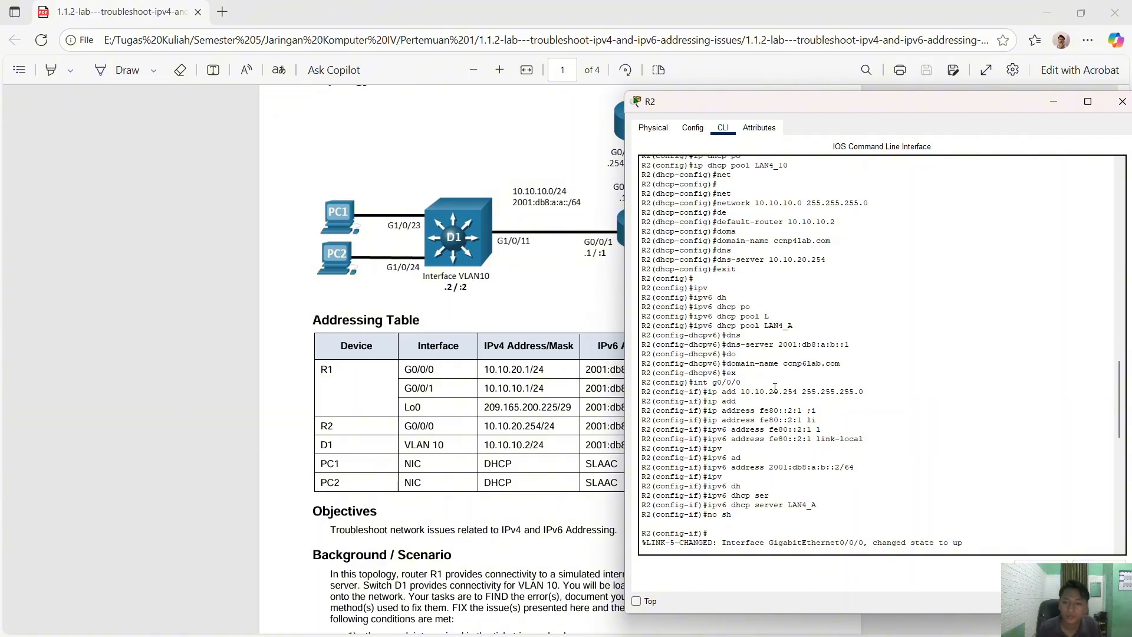
{"action": "scroll", "coordinate": [785, 326], "scroll_direction": "up", "scroll_amount": 3}
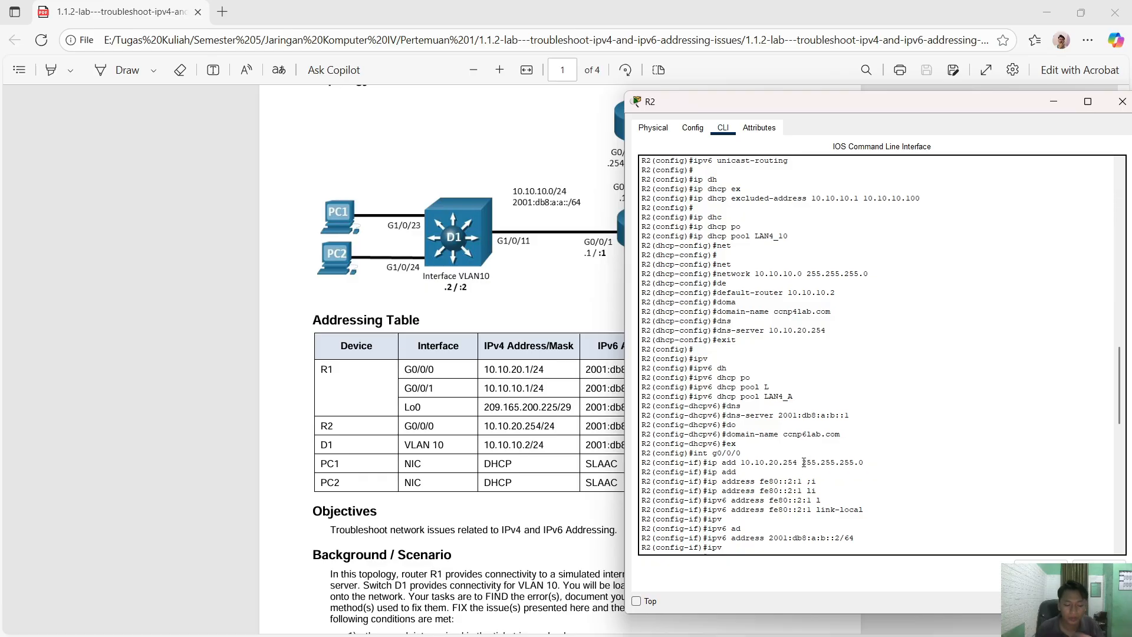
{"action": "scroll", "coordinate": [804, 460], "scroll_direction": "down", "scroll_amount": 2}
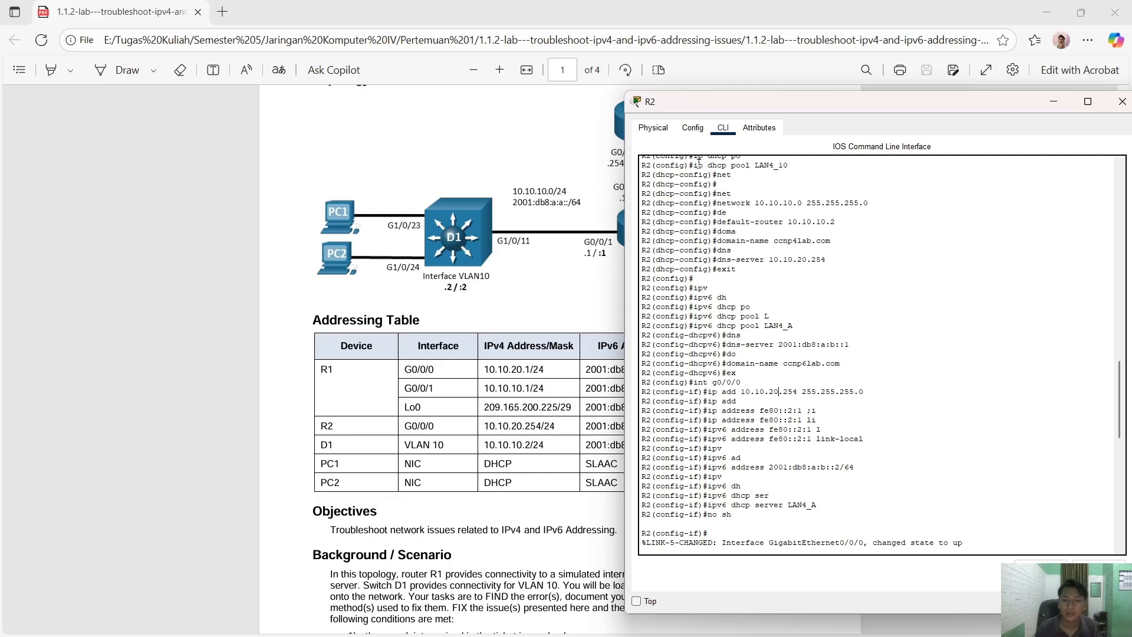
{"action": "left_click_drag", "start_coordinate": [669, 101], "coordinate": [703, 97]}
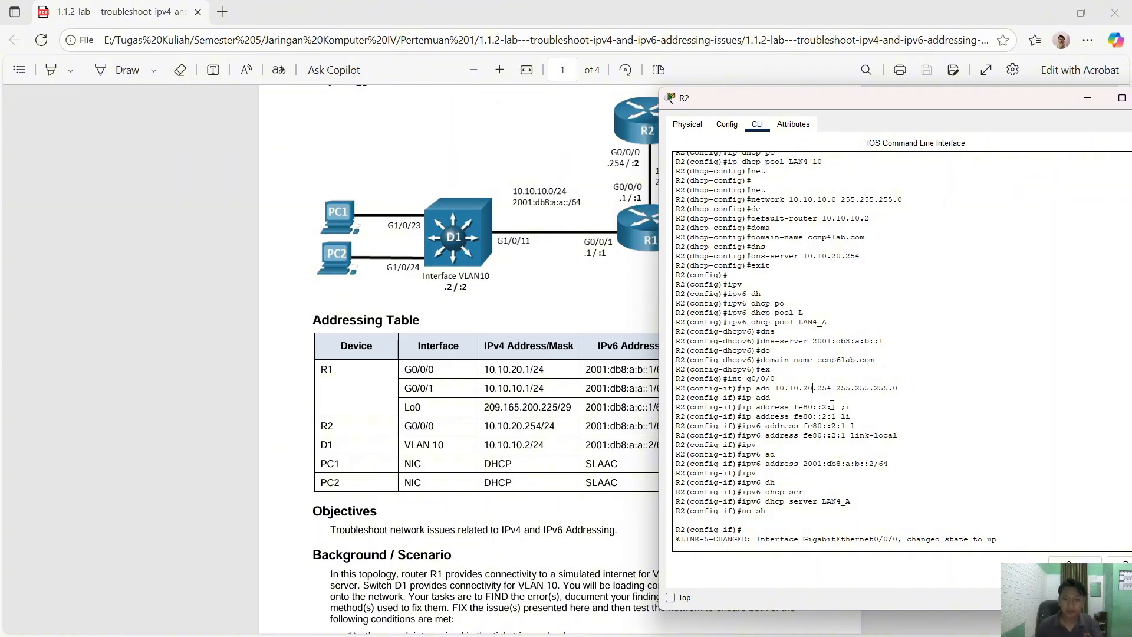
{"action": "left_click_drag", "start_coordinate": [805, 100], "coordinate": [648, 104]}
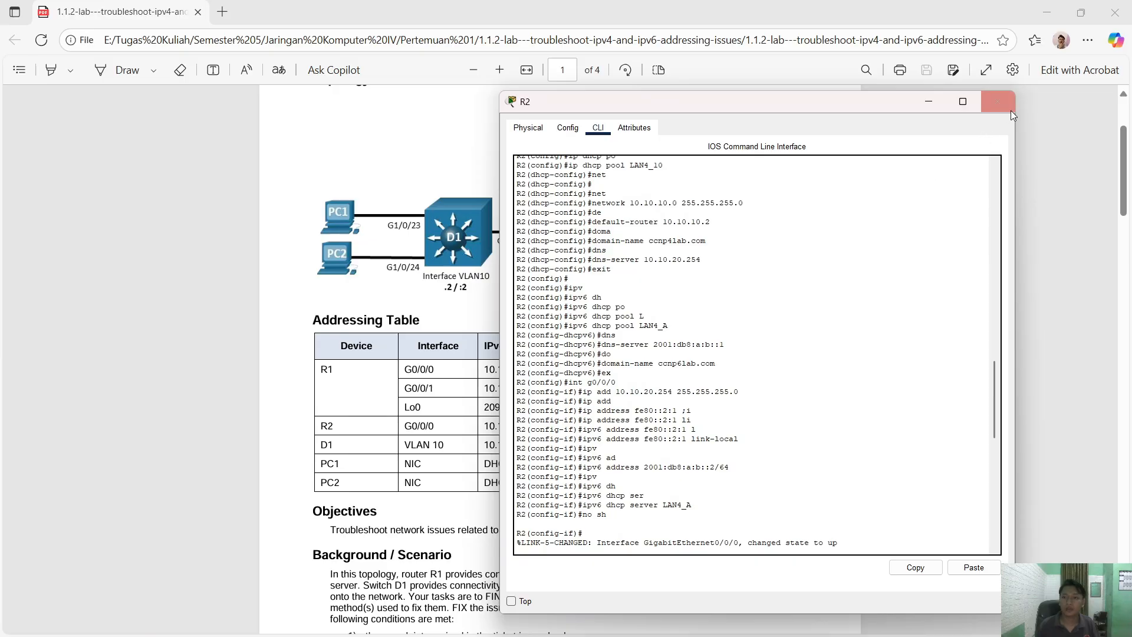
{"action": "left_click", "coordinate": [996, 101]}
{"action": "key", "text": "alt+Tab"}
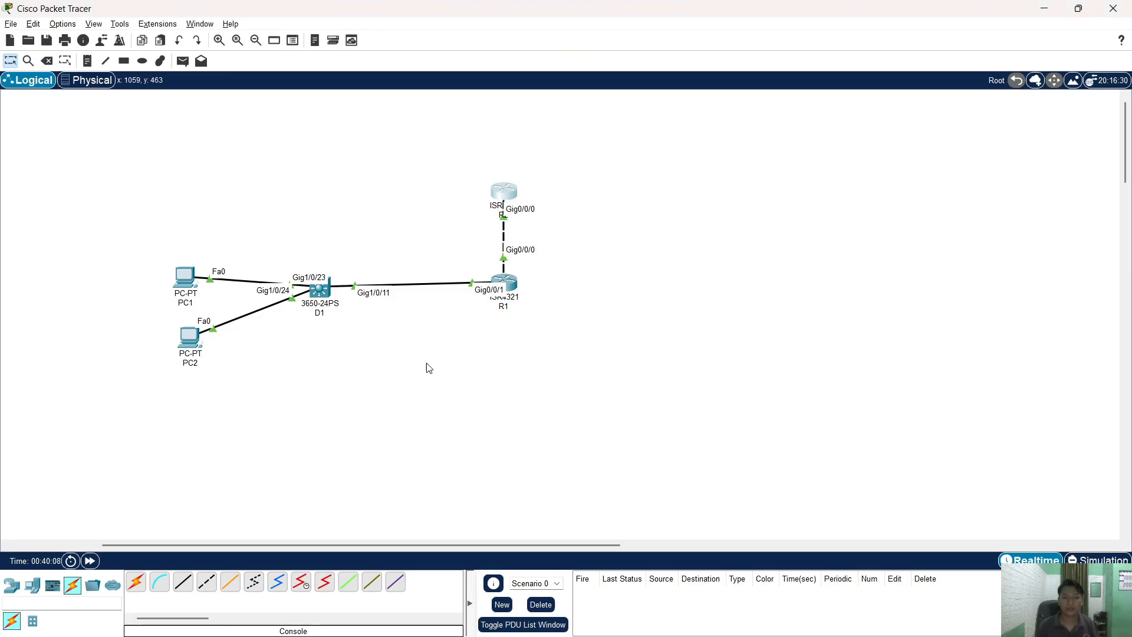
- Renew PC1's DHCP address by toggling Static then DHCP, obtaining 10.10.10.102
{"action": "left_click", "coordinate": [184, 277]}
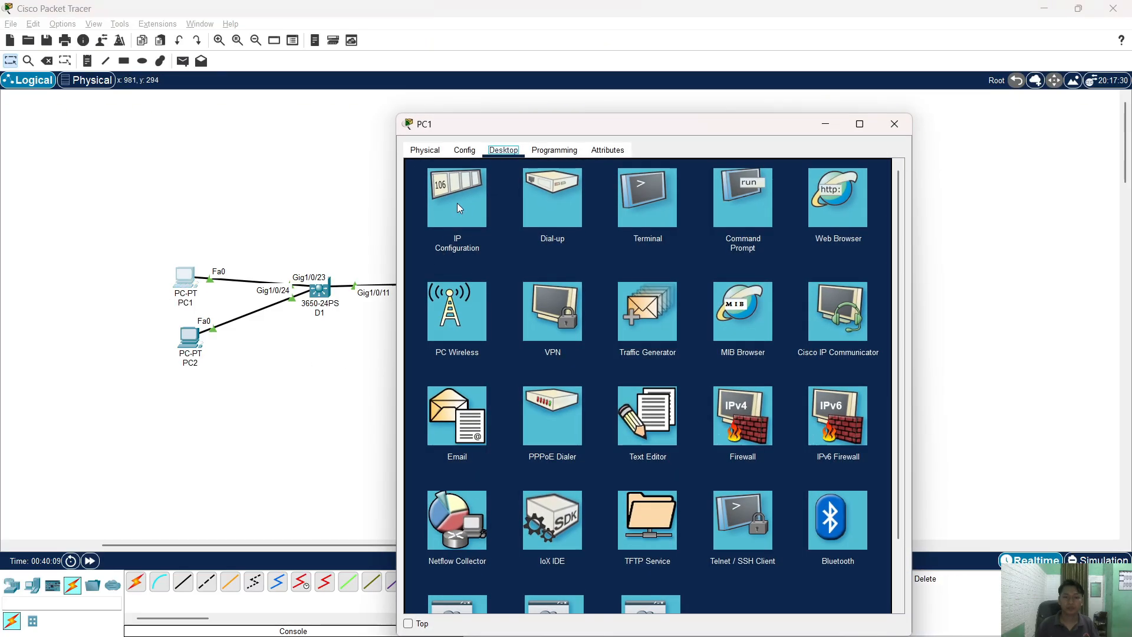
{"action": "left_click", "coordinate": [454, 198]}
{"action": "left_click", "coordinate": [582, 221]}
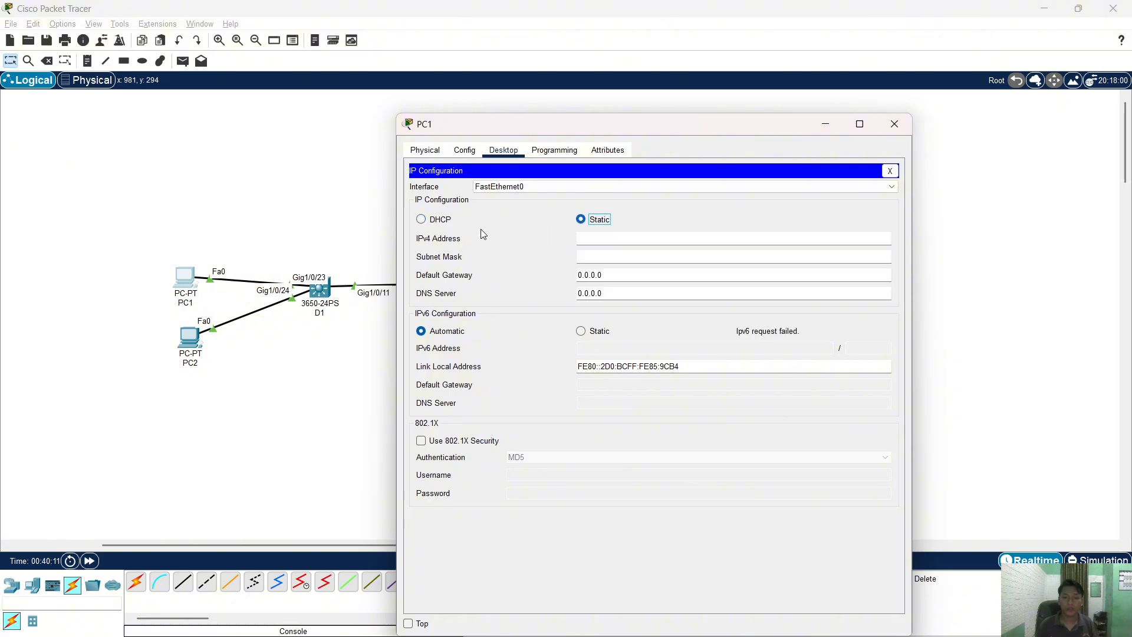
{"action": "left_click", "coordinate": [441, 220]}
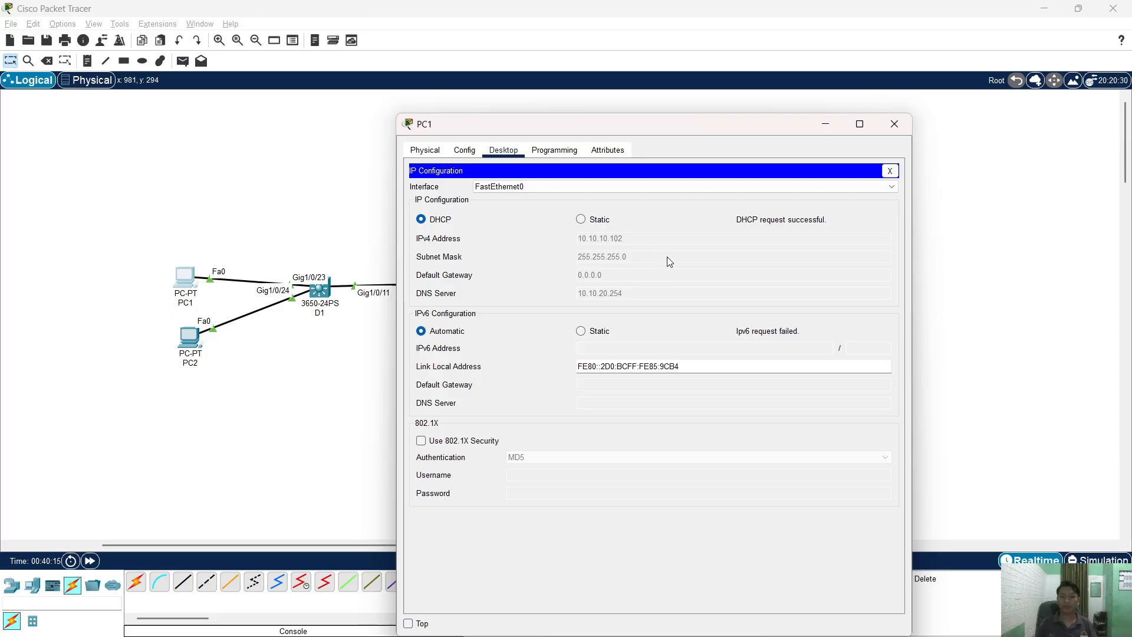
{"action": "left_click", "coordinate": [889, 170]}
{"action": "left_click", "coordinate": [718, 201]}
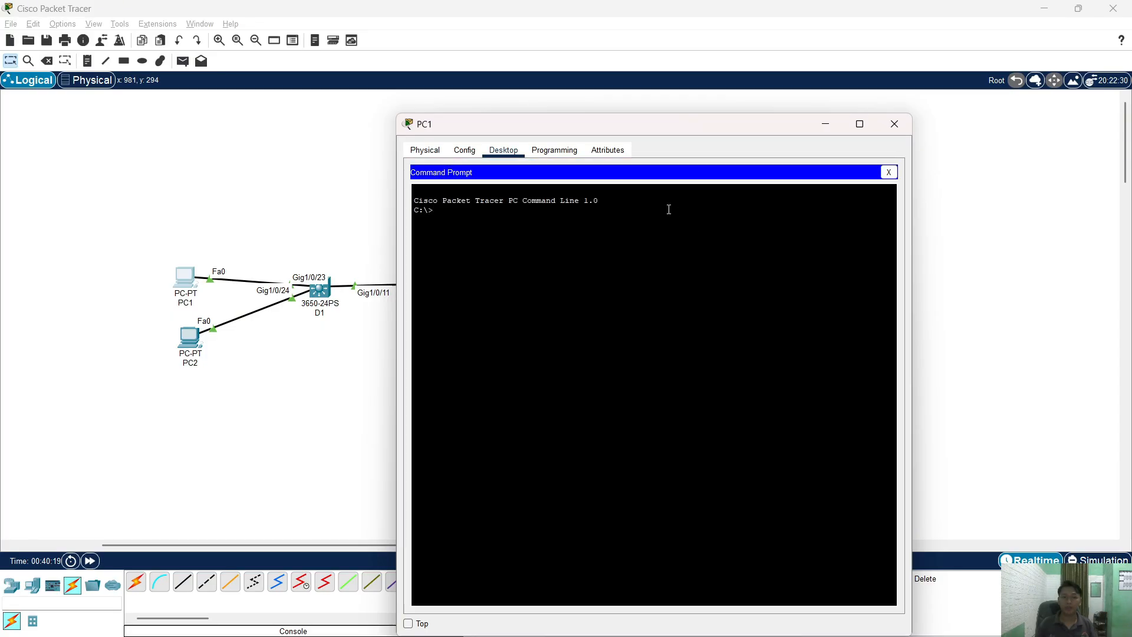
{"action": "type", "text": "ping"}
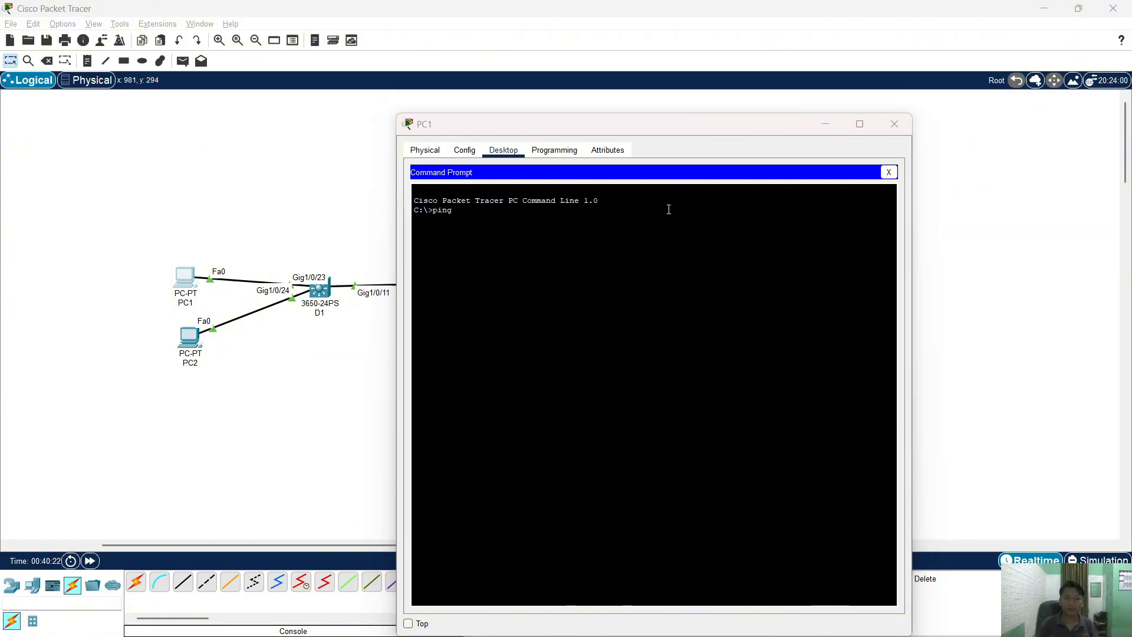
- Re-run PC2's ping to 209.165.200.225, which still times out, and copy the command
{"action": "key", "text": "alt+Tab"}
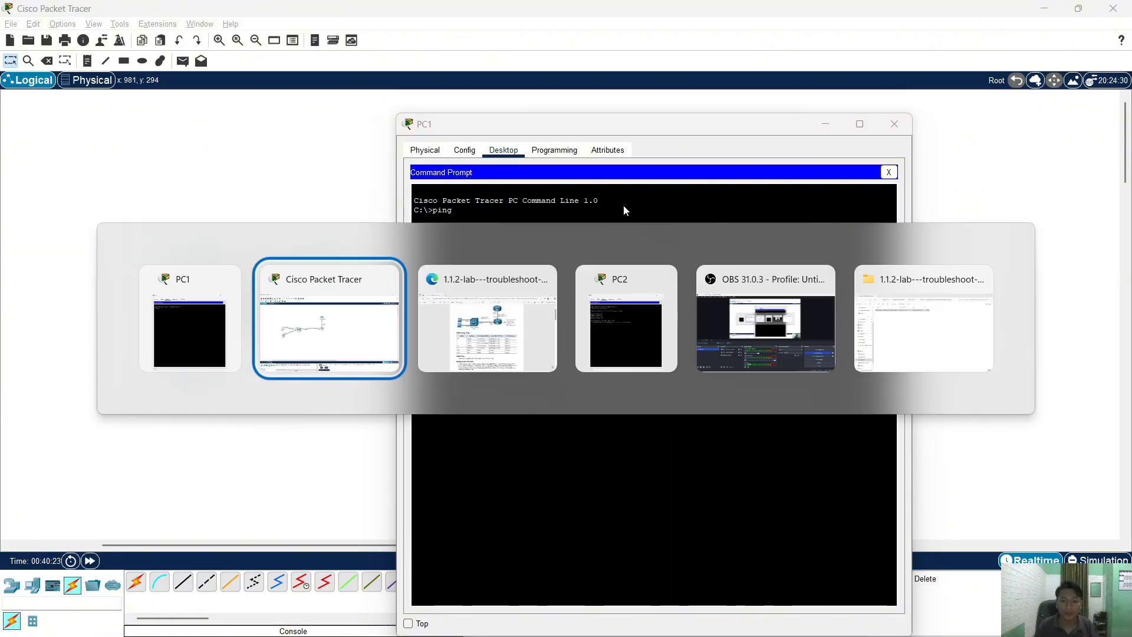
{"action": "key", "text": "alt+Tab"}
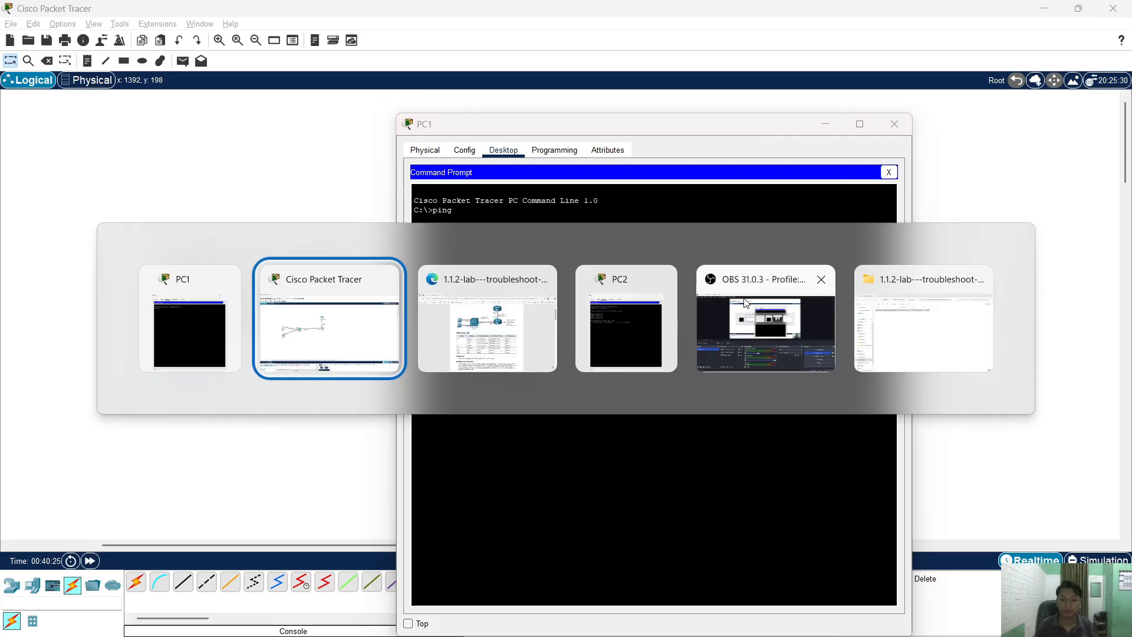
{"action": "key", "text": "alt+Tab"}
{"action": "key", "text": "alt+Tab"}
{"action": "key", "text": "Up"}
{"action": "key", "text": "Return"}
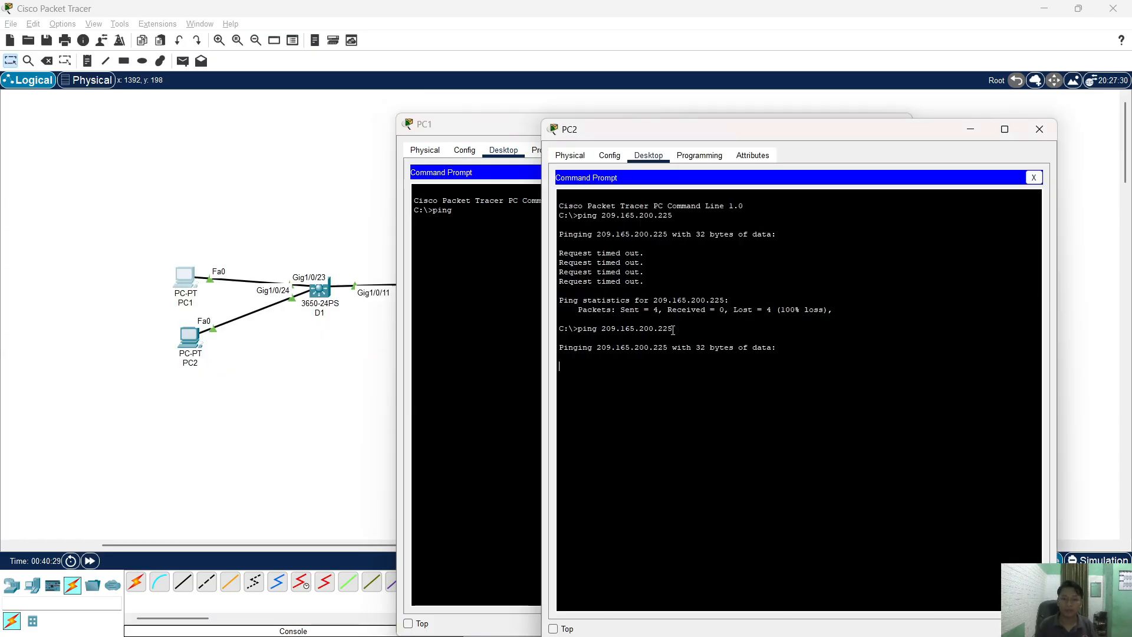
{"action": "left_click_drag", "start_coordinate": [672, 330], "coordinate": [578, 332]}
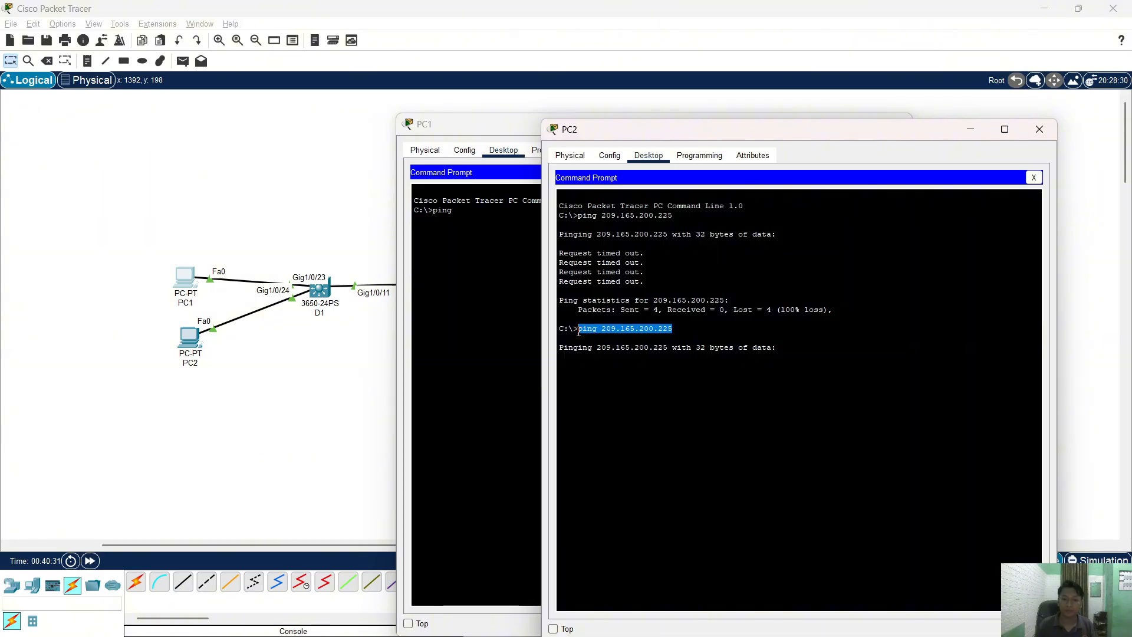
{"action": "right_click", "coordinate": [591, 326]}
{"action": "left_click", "coordinate": [619, 334]}
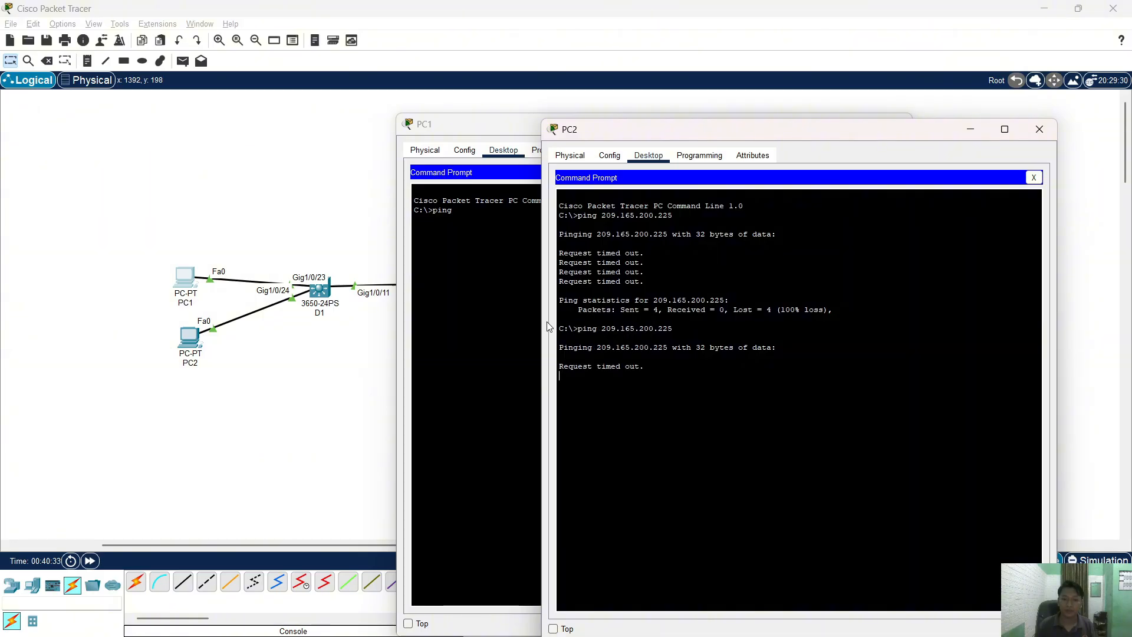
{"action": "left_click", "coordinate": [509, 262]}
- Paste and run a leftover clipboard command in PC1's prompt, then clear the line
{"action": "key", "text": "BackSpace"}
{"action": "key", "text": "BackSpace"}
{"action": "key", "text": "BackSpace"}
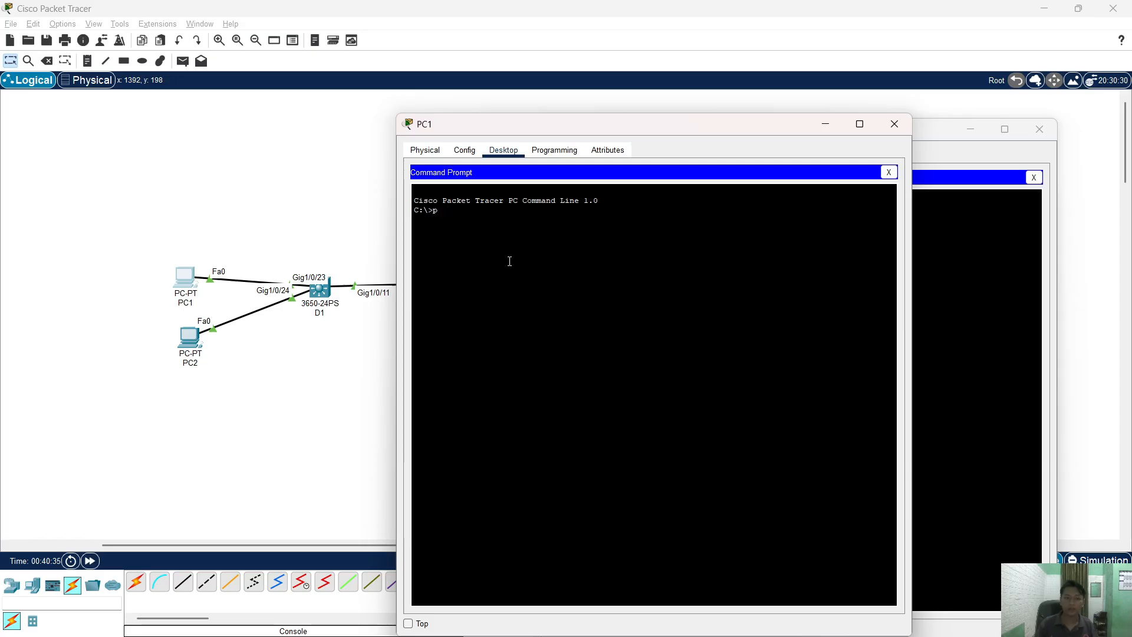
{"action": "right_click", "coordinate": [509, 261]}
{"action": "left_click", "coordinate": [520, 281]}
{"action": "key", "text": "Return"}
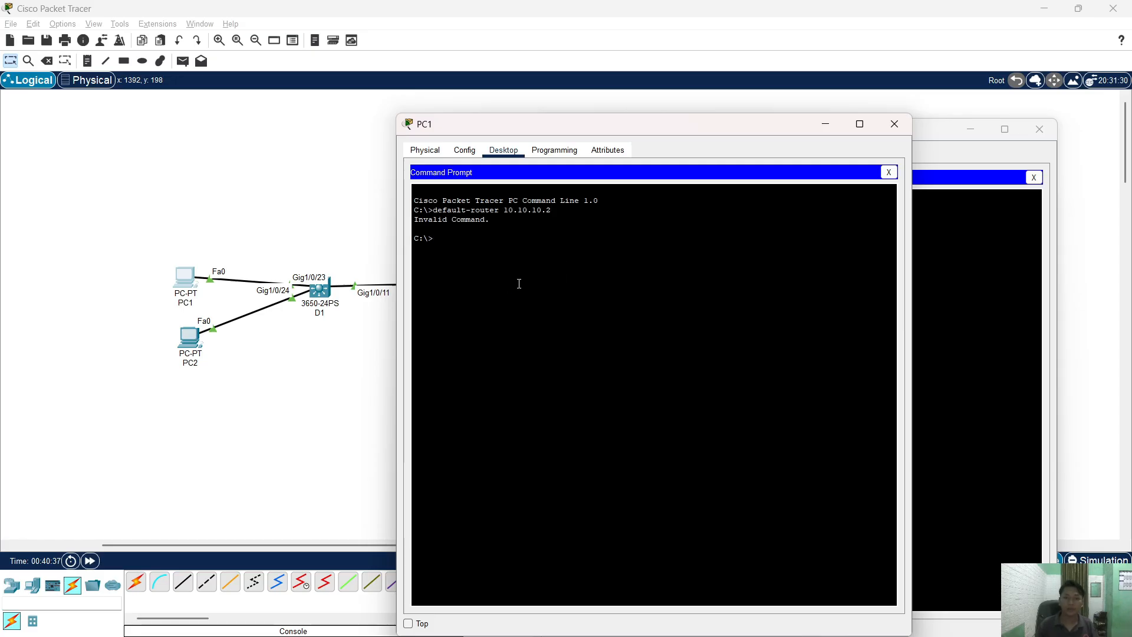
{"action": "key", "text": "Up"}
{"action": "key", "text": "Left"}
{"action": "key", "text": "Left"}
{"action": "key", "text": "Left"}
{"action": "key", "text": "Left"}
{"action": "key", "text": "Left"}
{"action": "key", "text": "Left"}
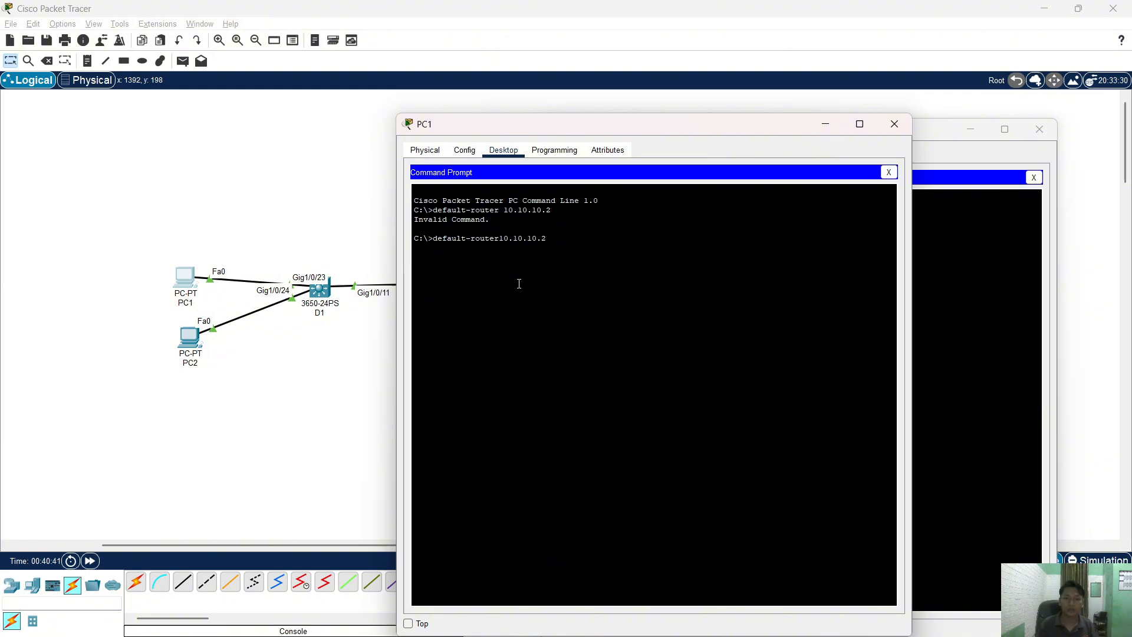
{"action": "key", "text": "BackSpace"}
{"action": "key", "text": "BackSpace"}
{"action": "key", "text": "BackSpace"}
{"action": "key", "text": "BackSpace"}
{"action": "key", "text": "BackSpace"}
{"action": "key", "text": "BackSpace"}
{"action": "key", "text": "BackSpace"}
{"action": "key", "text": "BackSpace"}
{"action": "key", "text": "BackSpace"}
{"action": "key", "text": "BackSpace"}
{"action": "key", "text": "BackSpace"}
{"action": "key", "text": "BackSpace"}
{"action": "key", "text": "BackSpace"}
{"action": "key", "text": "BackSpace"}
{"action": "key", "text": "BackSpace"}
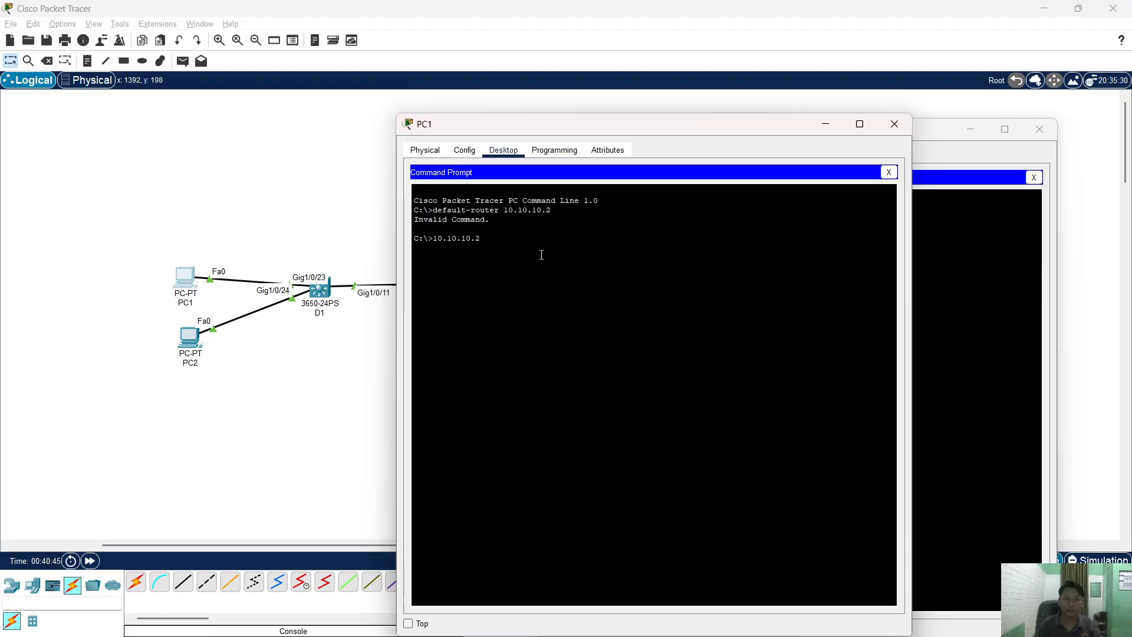
{"action": "key", "text": "Delete"}
{"action": "key", "text": "Delete"}
{"action": "key", "text": "Delete"}
{"action": "key", "text": "Delete"}
{"action": "key", "text": "Delete"}
{"action": "key", "text": "Delete"}
{"action": "key", "text": "Delete"}
{"action": "key", "text": "Delete"}
{"action": "key", "text": "Delete"}
{"action": "key", "text": "Delete"}
- Copy PC2's ping command and run ping 209.165.200.225 from PC1, getting 3 of 4 replies
{"action": "left_click", "coordinate": [969, 368]}
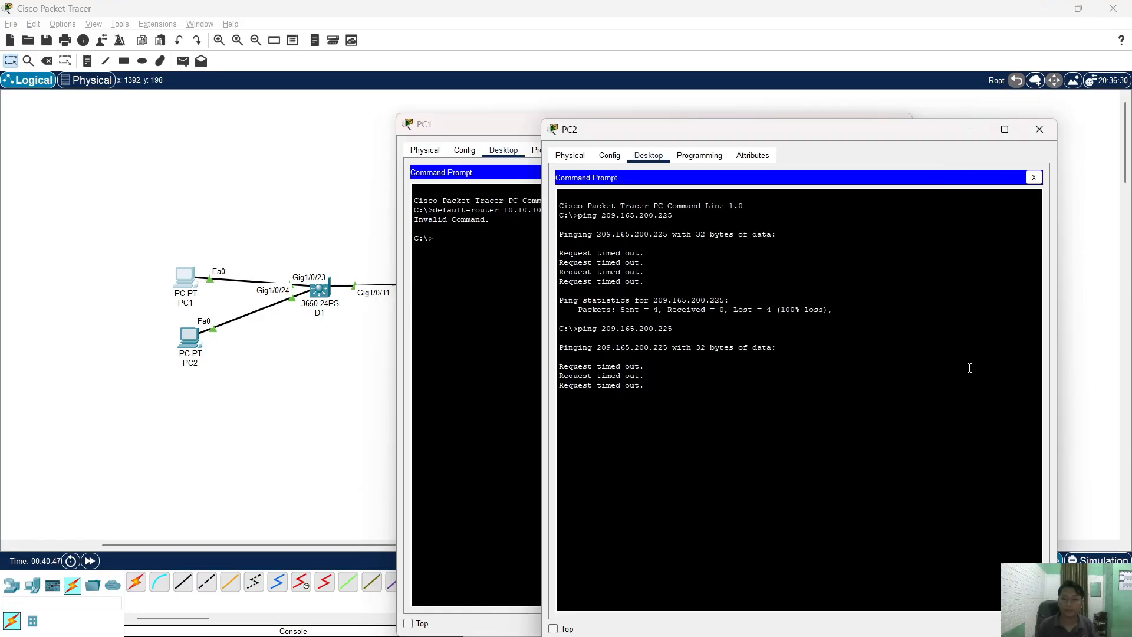
{"action": "left_click_drag", "start_coordinate": [682, 329], "coordinate": [659, 322]}
{"action": "left_click", "coordinate": [583, 354]}
{"action": "right_click", "coordinate": [671, 323]}
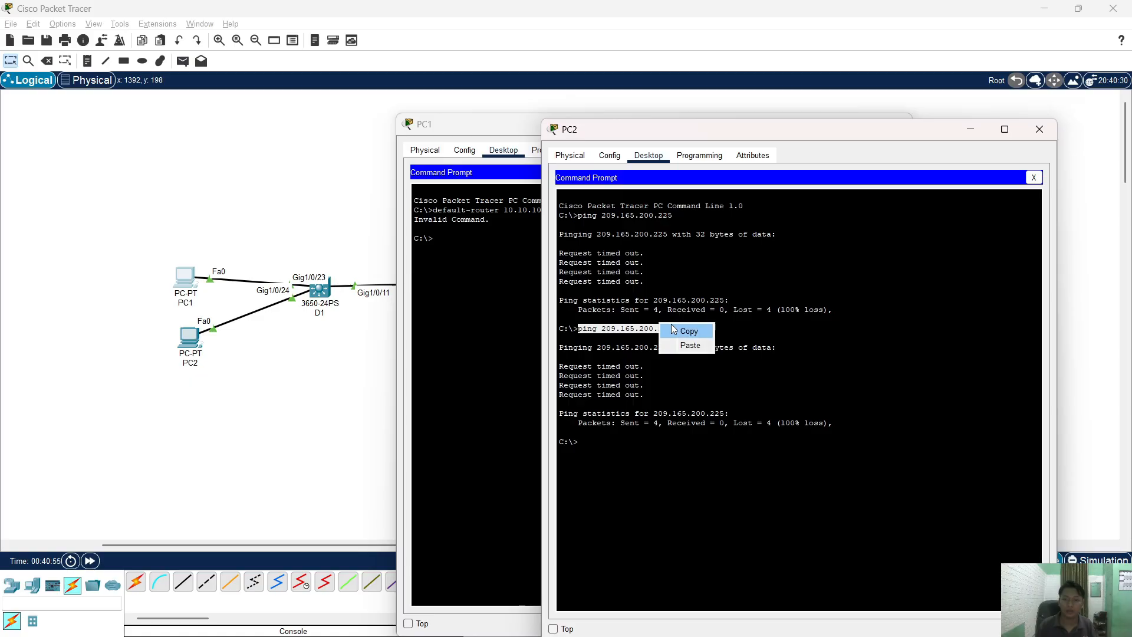
{"action": "left_click", "coordinate": [674, 327]}
{"action": "right_click", "coordinate": [521, 283]}
{"action": "left_click", "coordinate": [540, 301]}
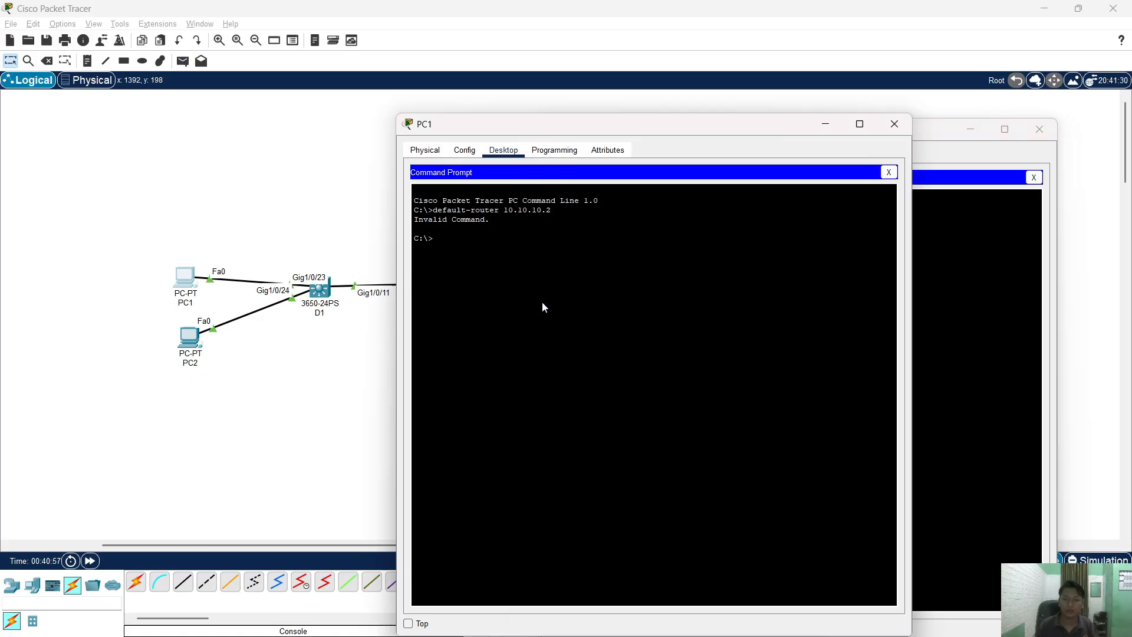
{"action": "key", "text": "Return"}
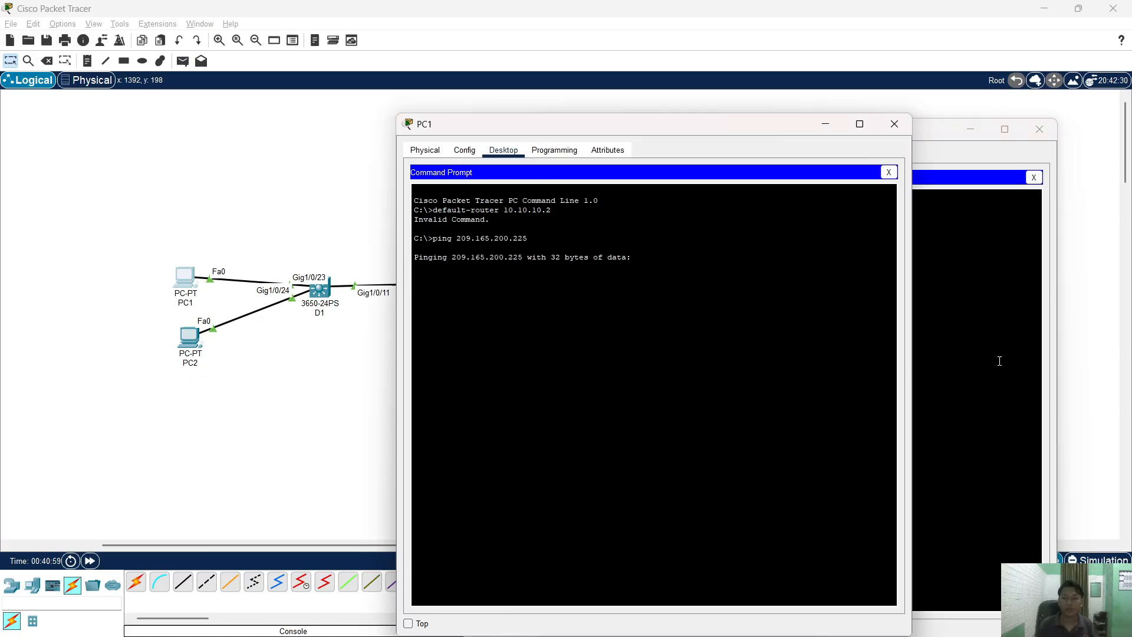
- Run tracert 209.165.200.225 on PC2, then close PC2's window
{"action": "left_click", "coordinate": [999, 361]}
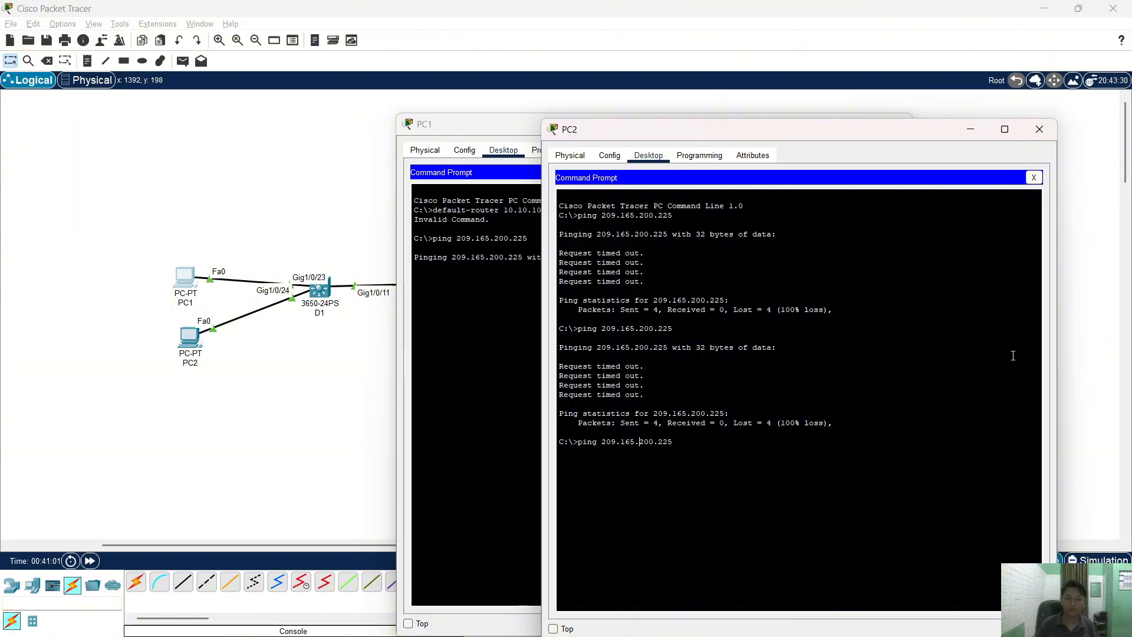
{"action": "key", "text": "BackSpace"}
{"action": "key", "text": "BackSpace"}
{"action": "key", "text": "BackSpace"}
{"action": "key", "text": "BackSpace"}
{"action": "key", "text": "BackSpace"}
{"action": "type", "text": "tra"}
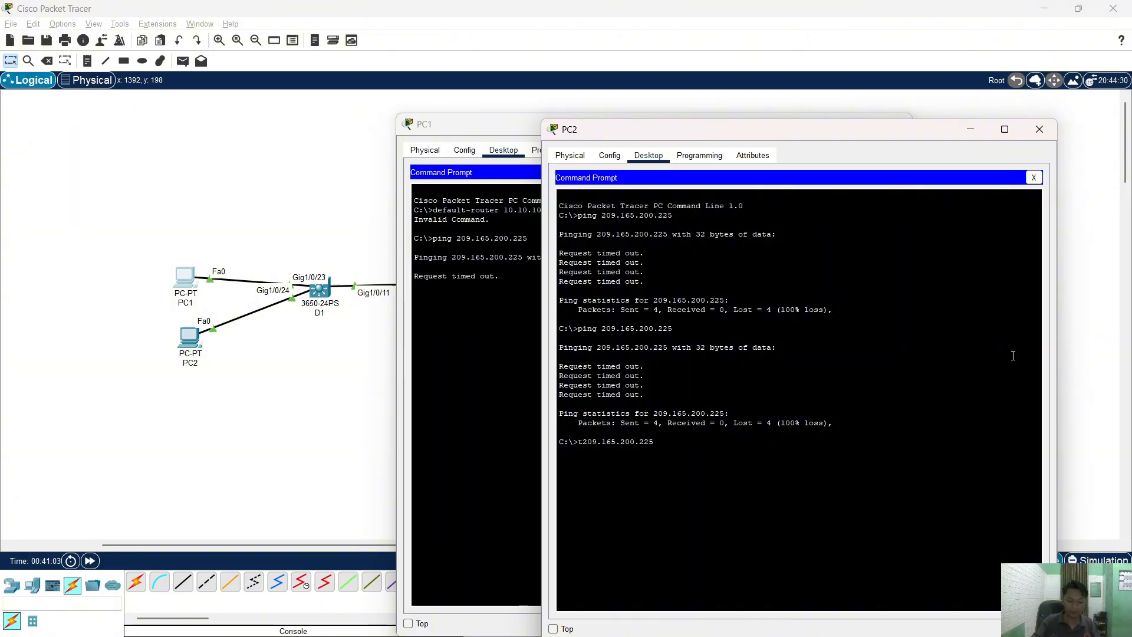
{"action": "key", "text": "BackSpace"}
{"action": "type", "text": "cert"}
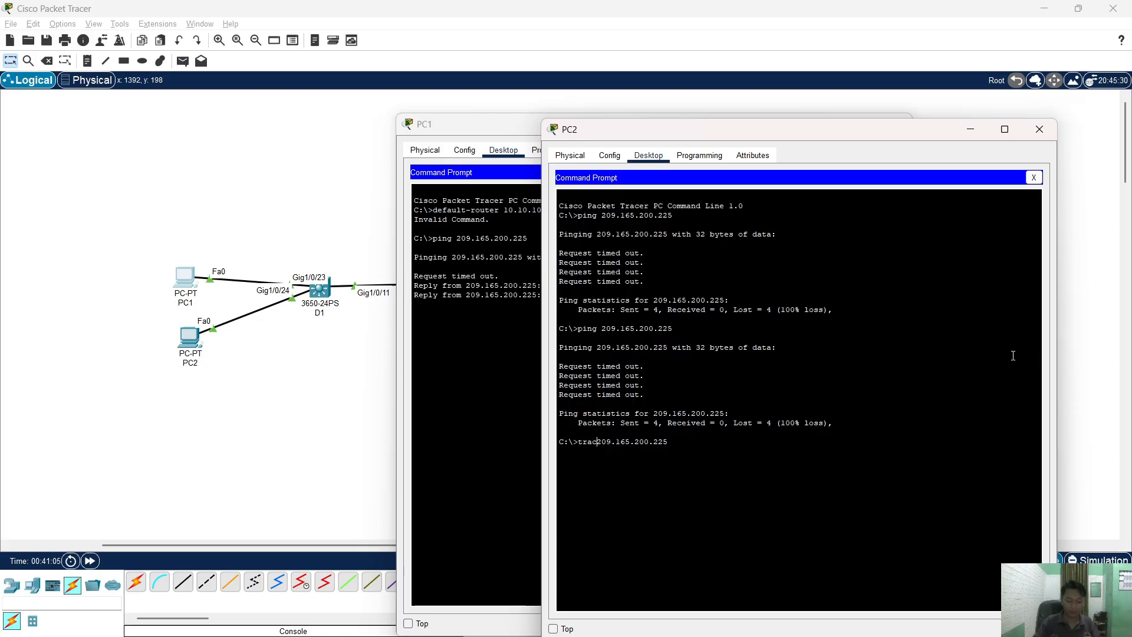
{"action": "key", "text": "Return"}
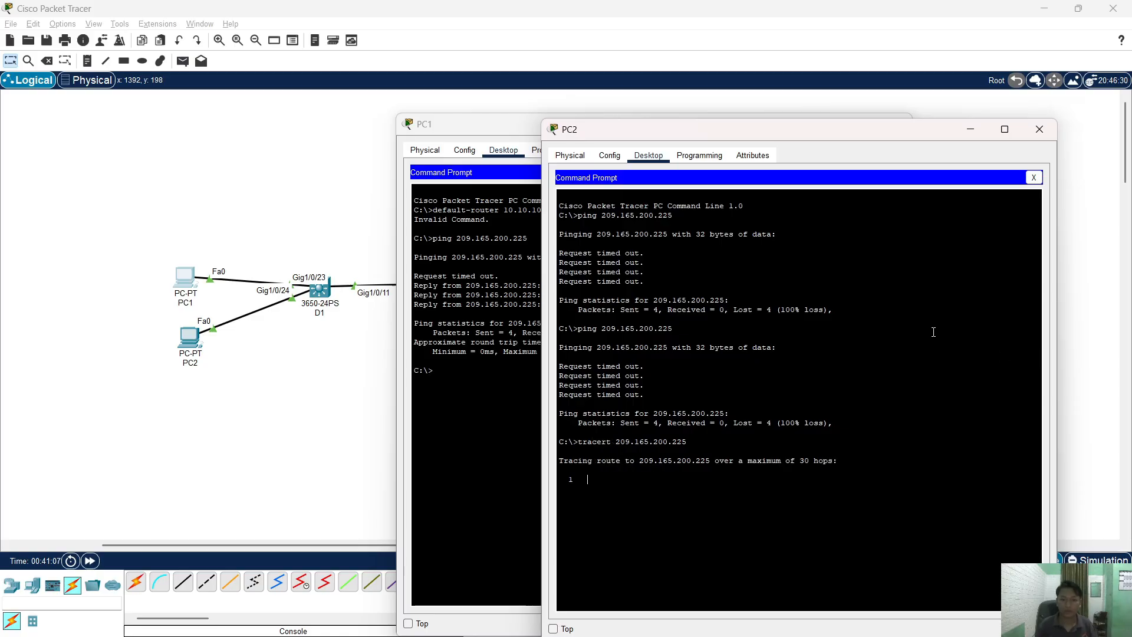
{"action": "left_click", "coordinate": [471, 379]}
{"action": "left_click", "coordinate": [914, 321]}
{"action": "left_click", "coordinate": [1040, 129]}
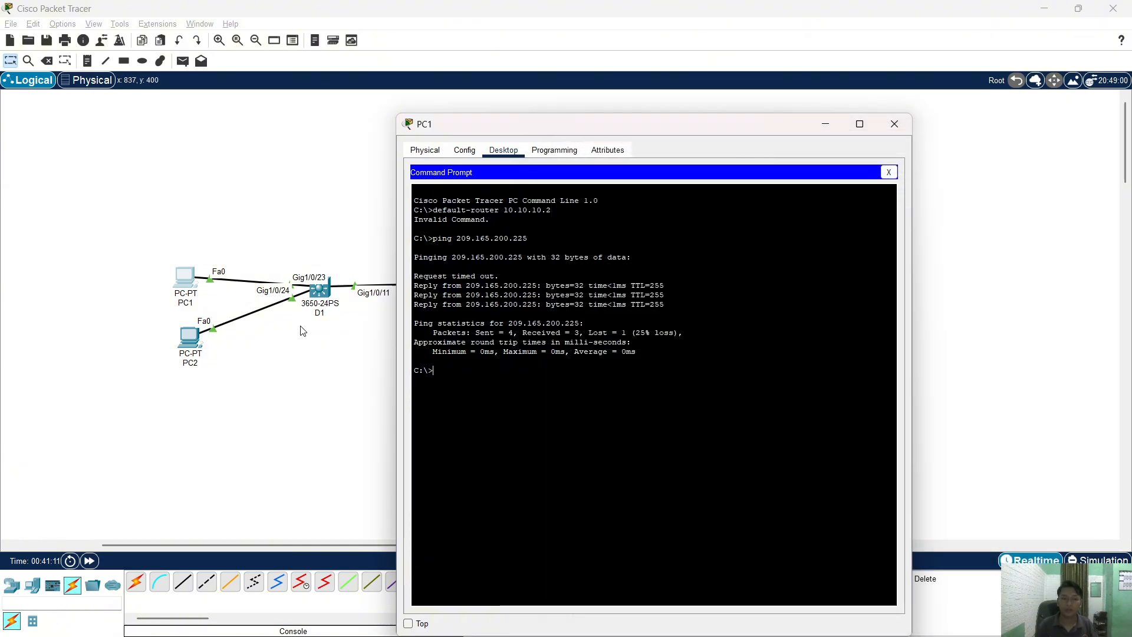
- Renew PC2's addressing via IPv4 Static/DHCP and IPv6 Static/Automatic toggles, receiving 10.10.10.101
{"action": "left_click", "coordinate": [193, 338]}
{"action": "left_click", "coordinate": [455, 217]}
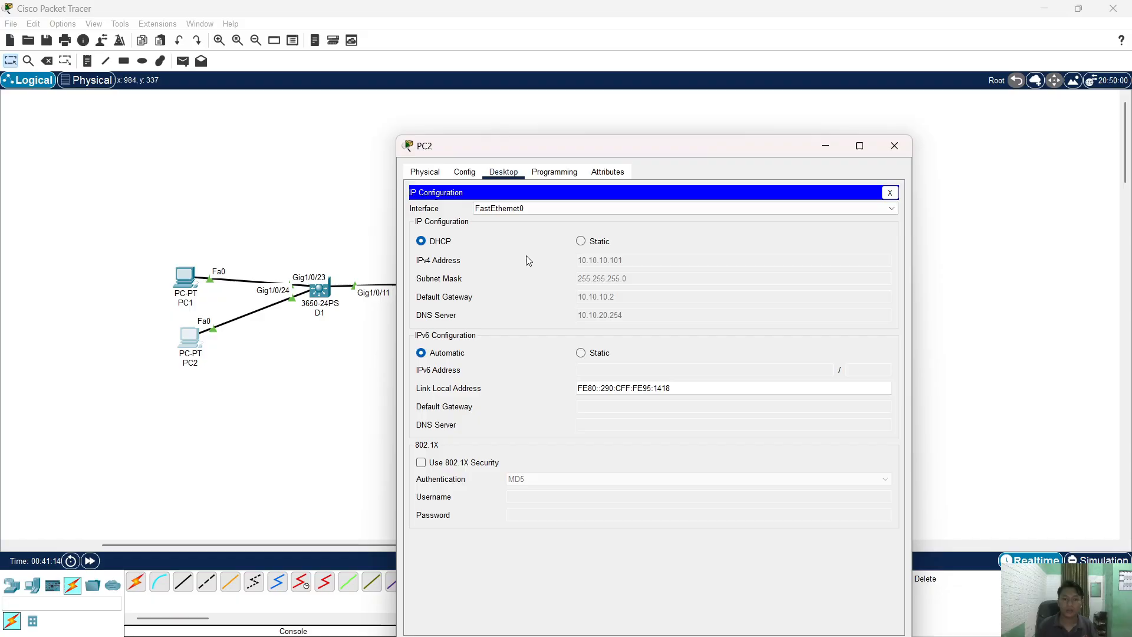
{"action": "left_click", "coordinate": [583, 243]}
{"action": "left_click", "coordinate": [441, 243]}
{"action": "left_click", "coordinate": [599, 352]}
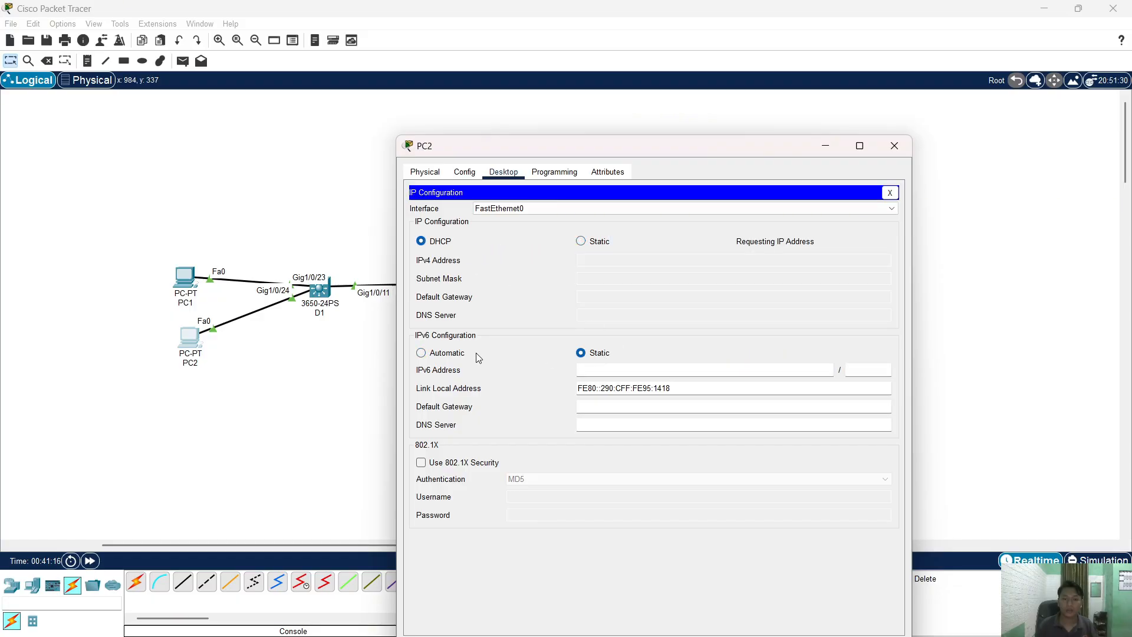
{"action": "left_click", "coordinate": [441, 353]}
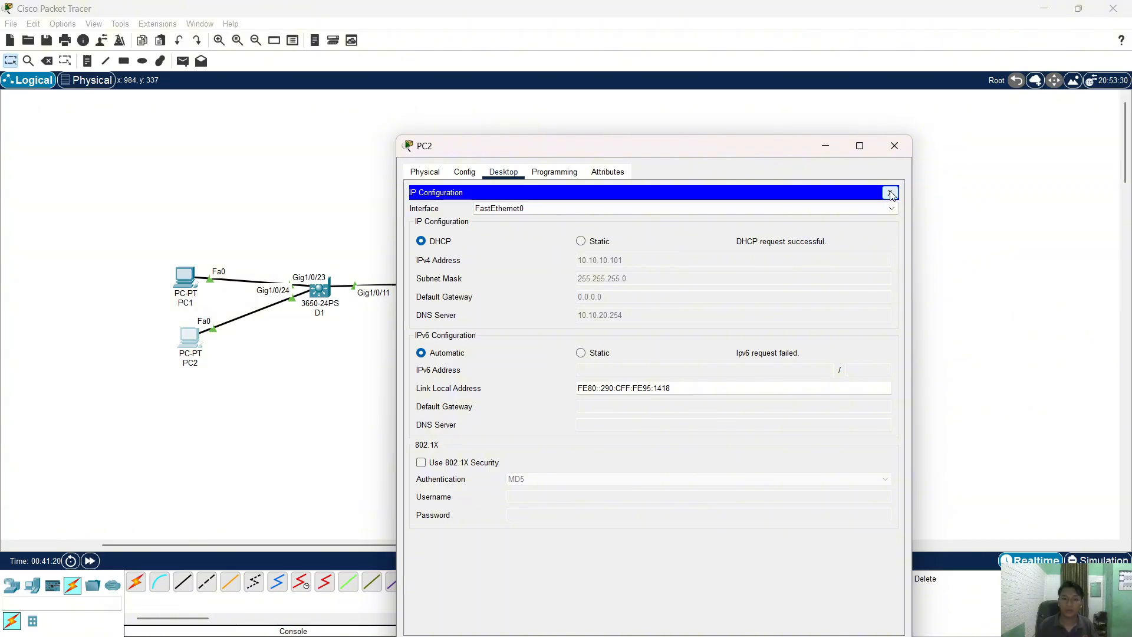
{"action": "left_click", "coordinate": [892, 193]}
- Review PC1's IP configuration showing 10.10.10.102 and gateway 0.0.0.0, then close PC1
{"action": "left_click", "coordinate": [180, 285]}
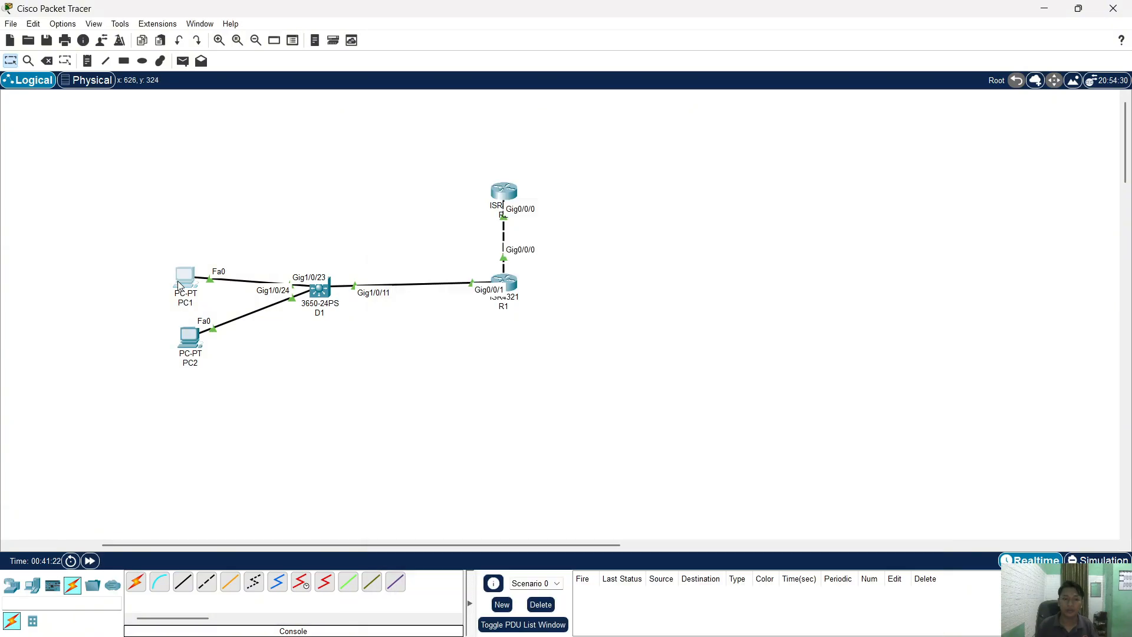
{"action": "left_click", "coordinate": [179, 285]}
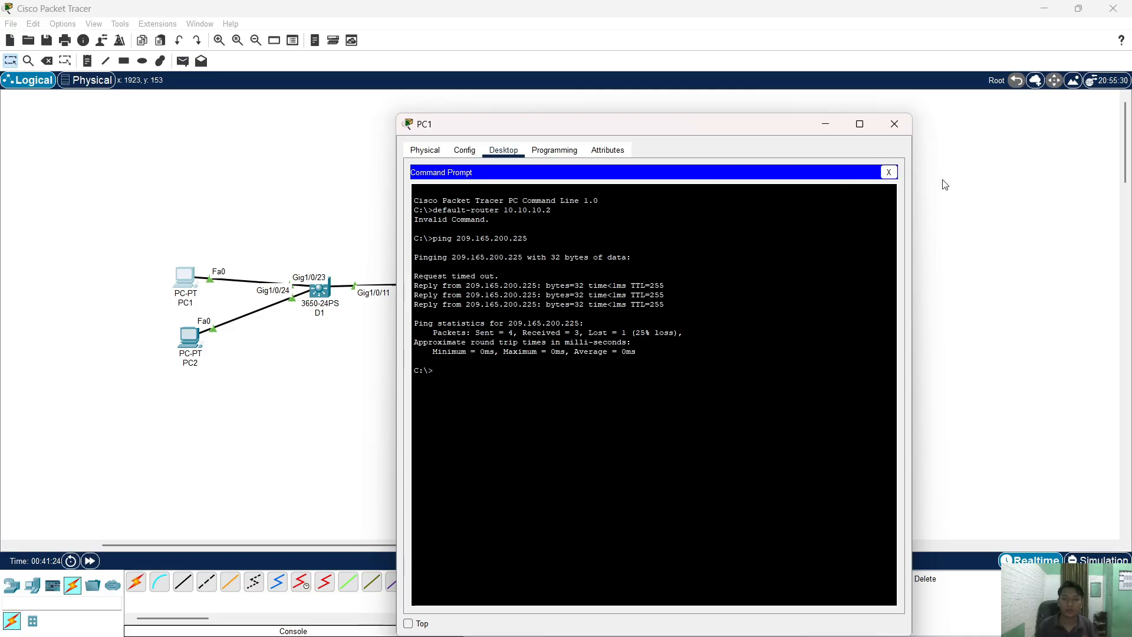
{"action": "left_click", "coordinate": [888, 172]}
{"action": "left_click", "coordinate": [465, 211]}
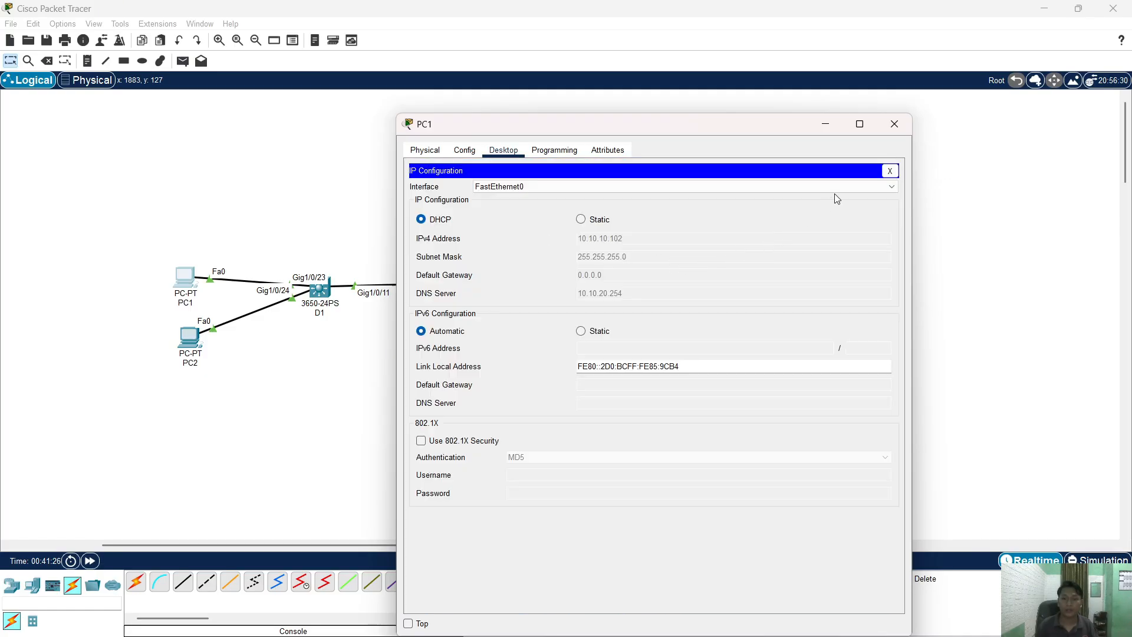
{"action": "left_click", "coordinate": [894, 124]}
{"action": "key", "text": "alt+Tab"}
{"action": "key", "text": "Tab"}
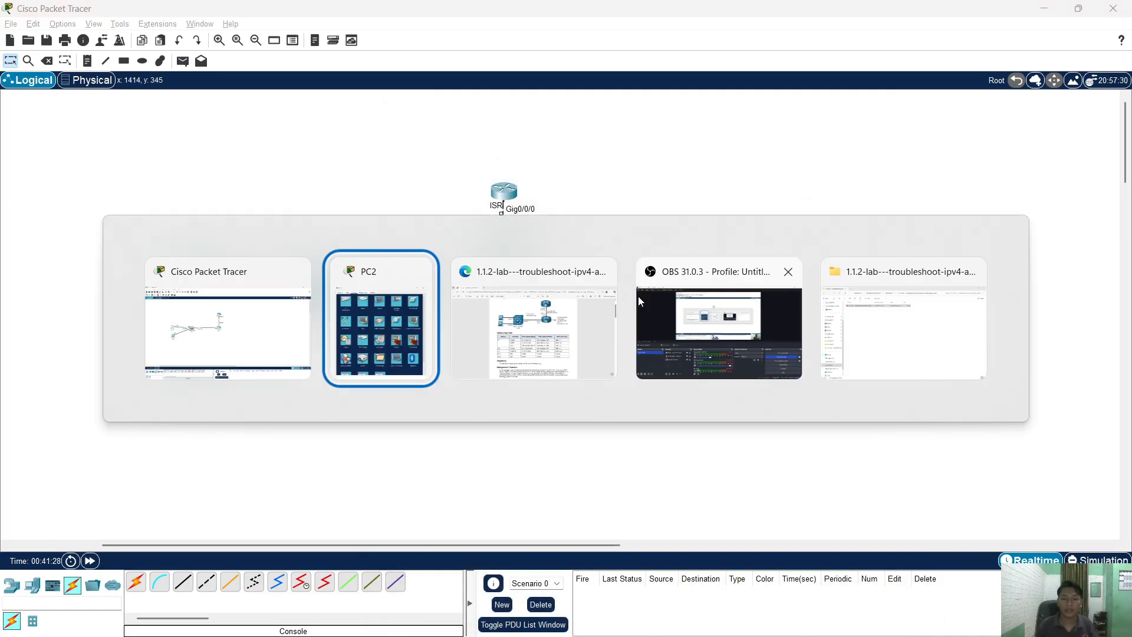
- Scroll the PDF to Trouble Ticket 1.1.2.1, highlight 209.165.200.225, and bring PC2 forward
{"action": "scroll", "coordinate": [504, 395], "scroll_direction": "down", "scroll_amount": 10}
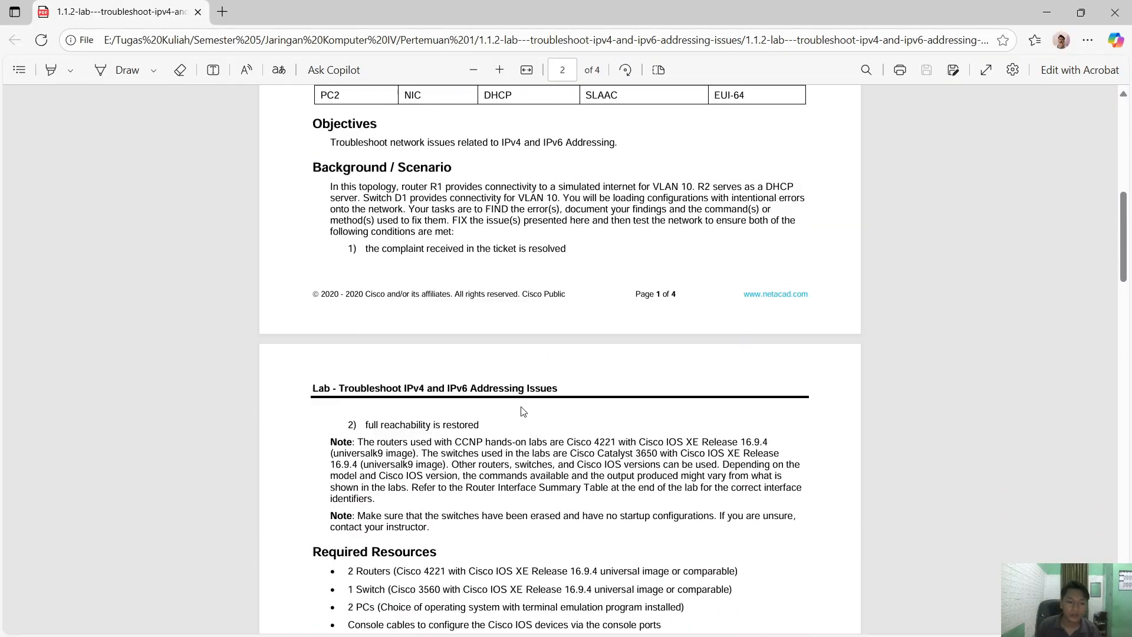
{"action": "left_click", "coordinate": [595, 479]}
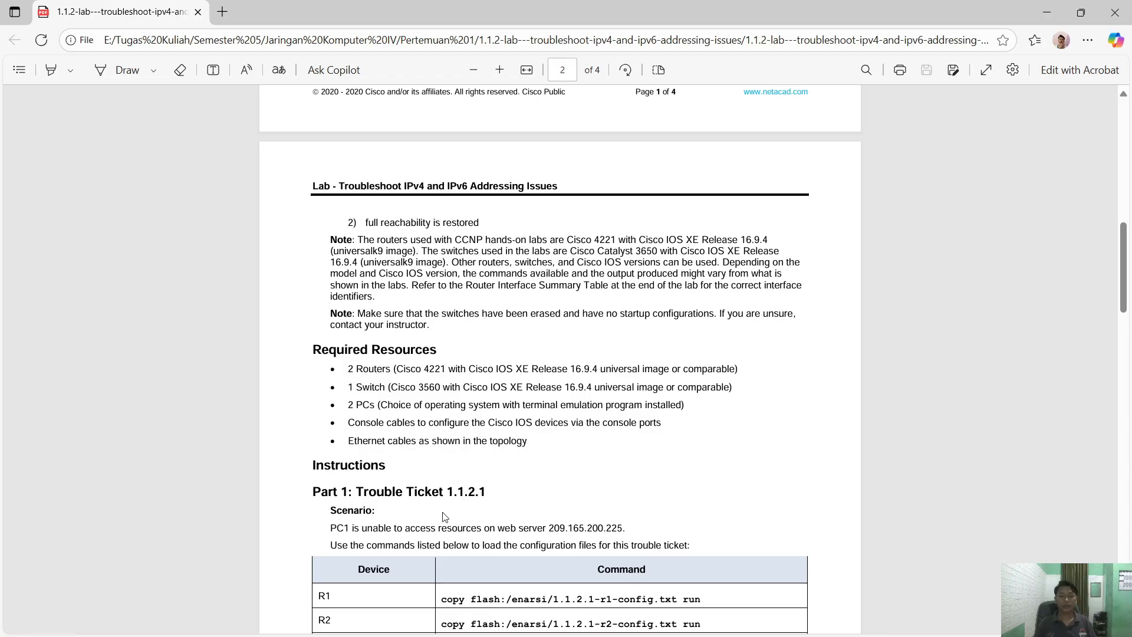
{"action": "scroll", "coordinate": [446, 516], "scroll_direction": "down", "scroll_amount": 3}
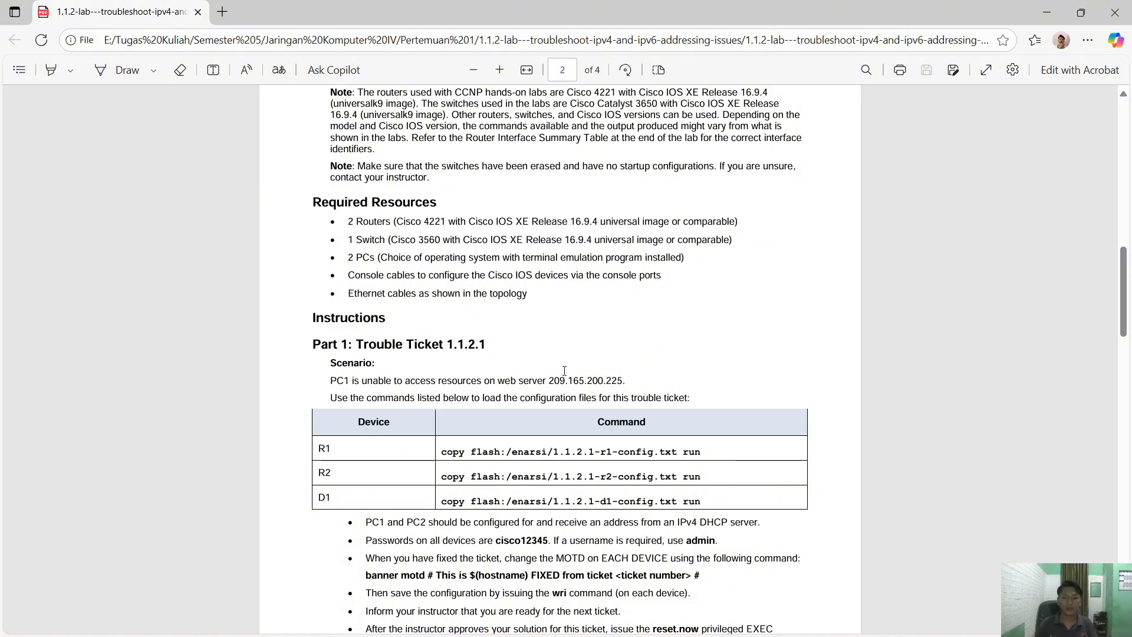
{"action": "left_click_drag", "start_coordinate": [549, 381], "coordinate": [621, 377]}
{"action": "key", "text": "ctrl+c"}
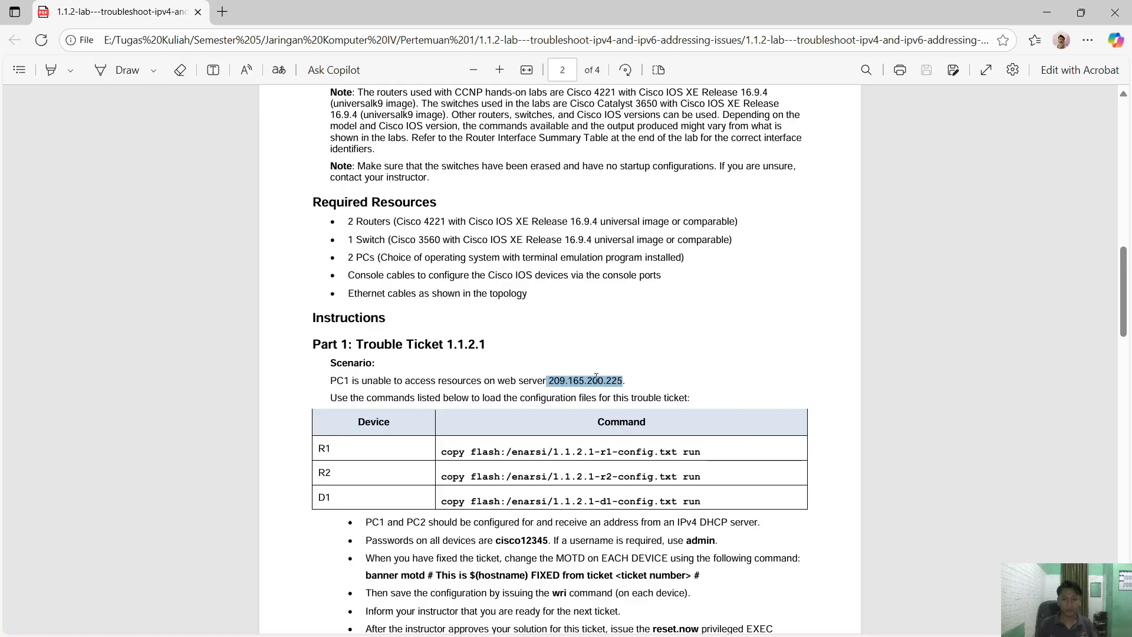
{"action": "key", "text": "alt+Tab"}
{"action": "left_click", "coordinate": [599, 371]}
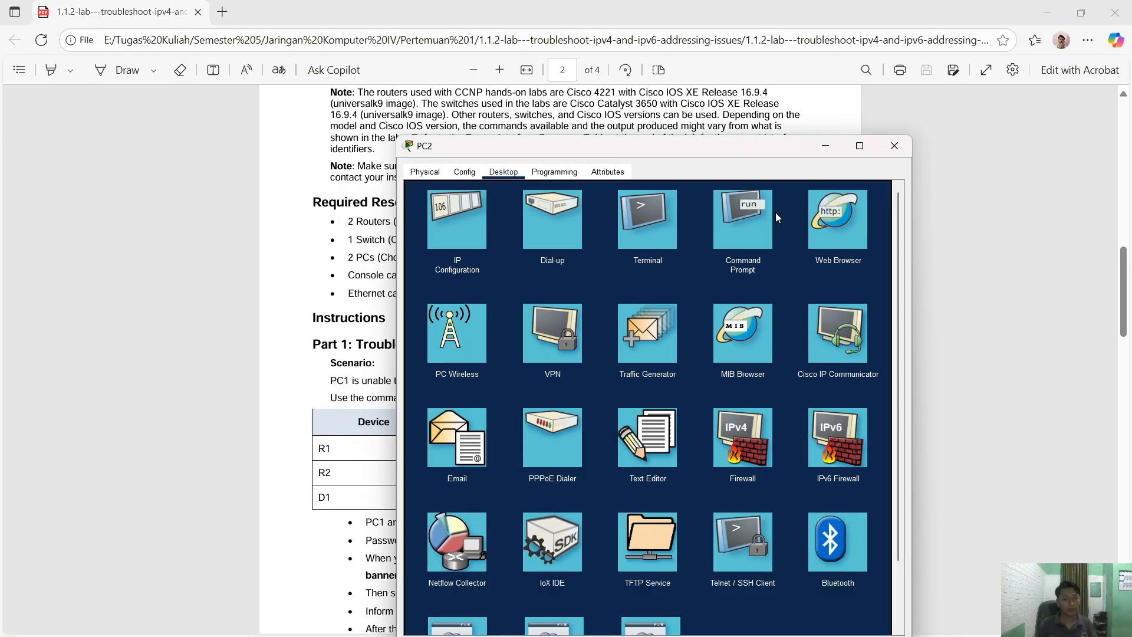
- Close PC2, then ping 209.165.200.225 from PC1's command prompt, getting 4 of 4 replies
{"action": "left_click", "coordinate": [897, 152]}
{"action": "key", "text": "alt+Tab"}
{"action": "left_click", "coordinate": [414, 386]}
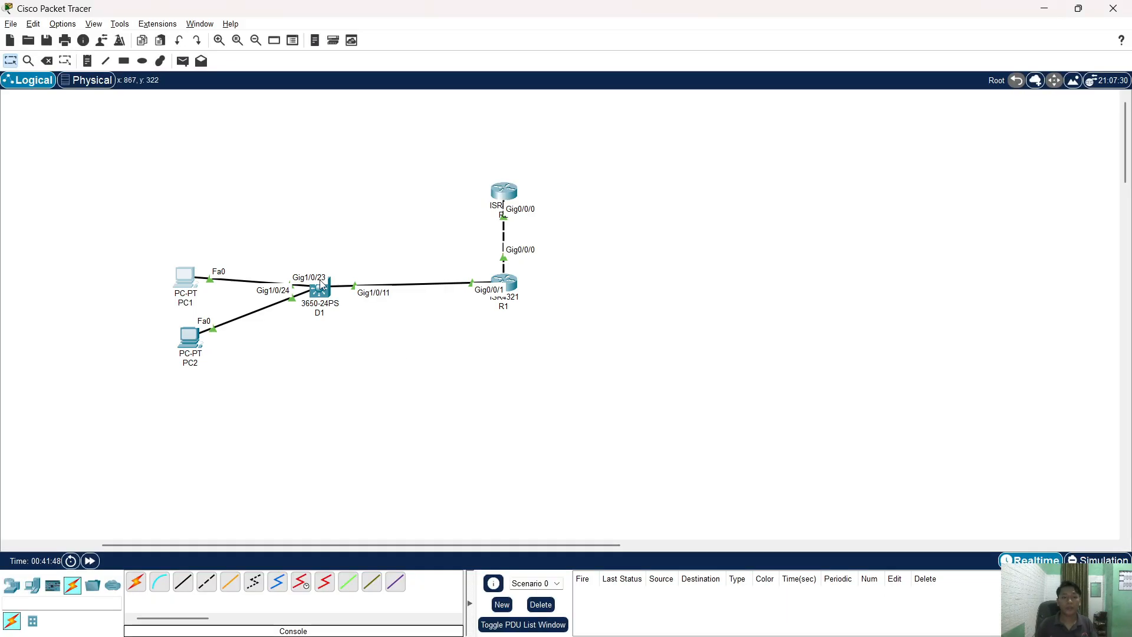
{"action": "left_click", "coordinate": [185, 277]}
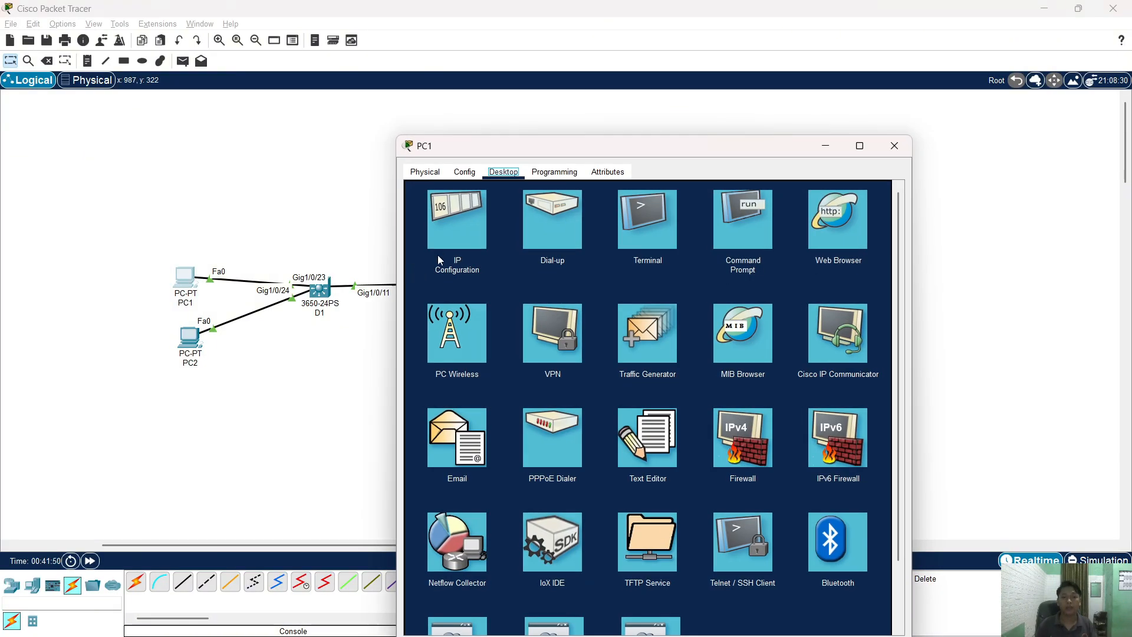
{"action": "left_click", "coordinate": [734, 233]}
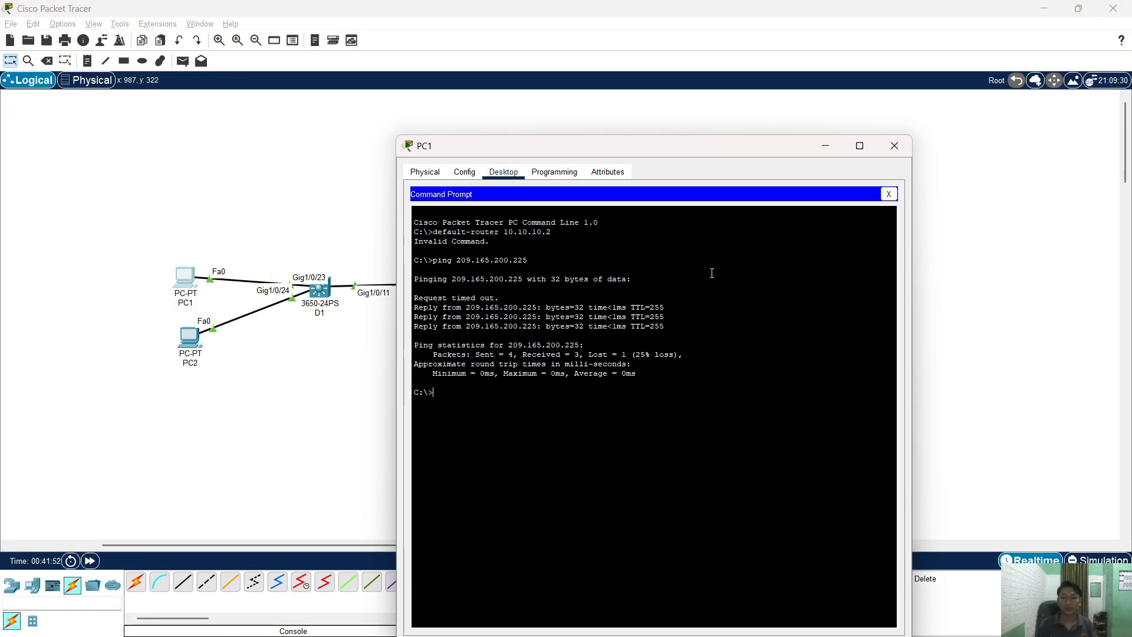
{"action": "type", "text": "ping"}
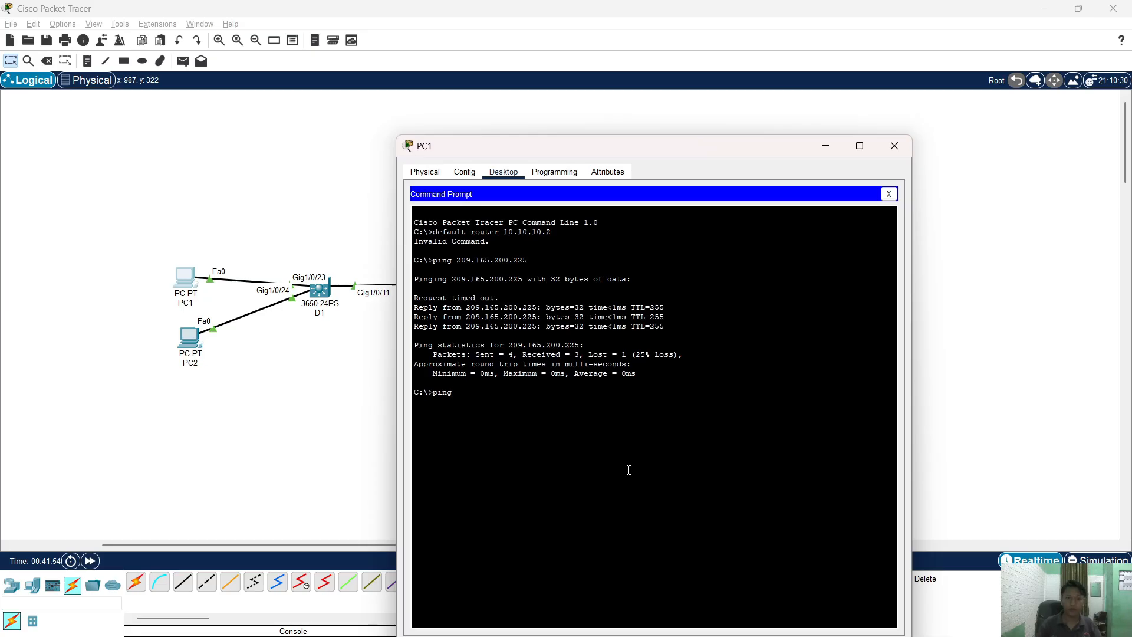
{"action": "right_click", "coordinate": [630, 473]}
{"action": "left_click", "coordinate": [642, 491]}
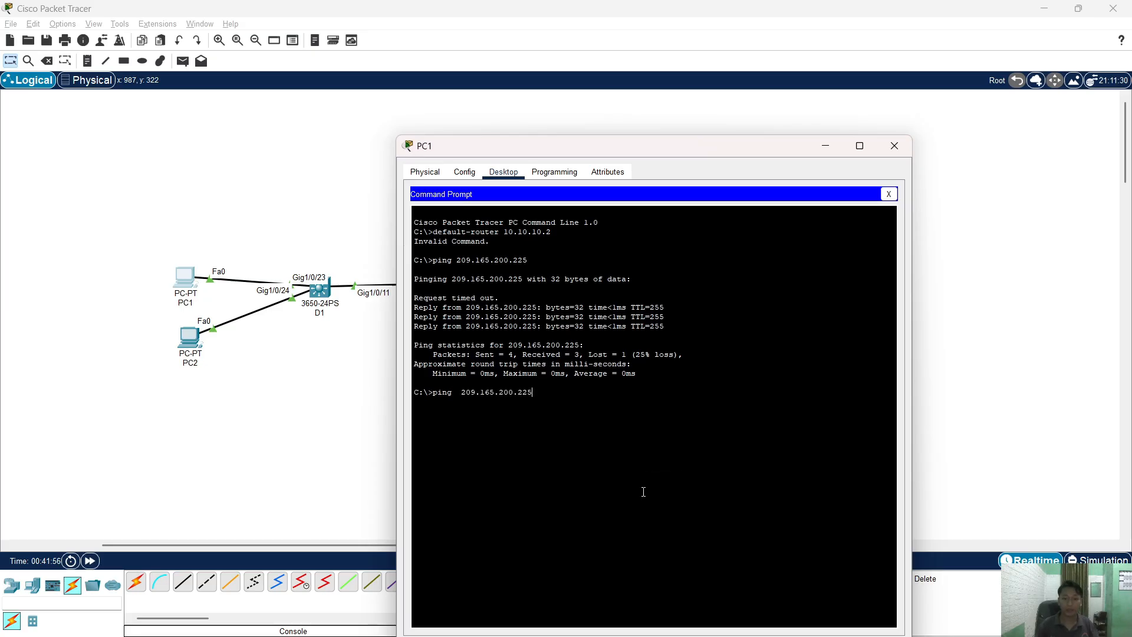
{"action": "key", "text": "Return"}
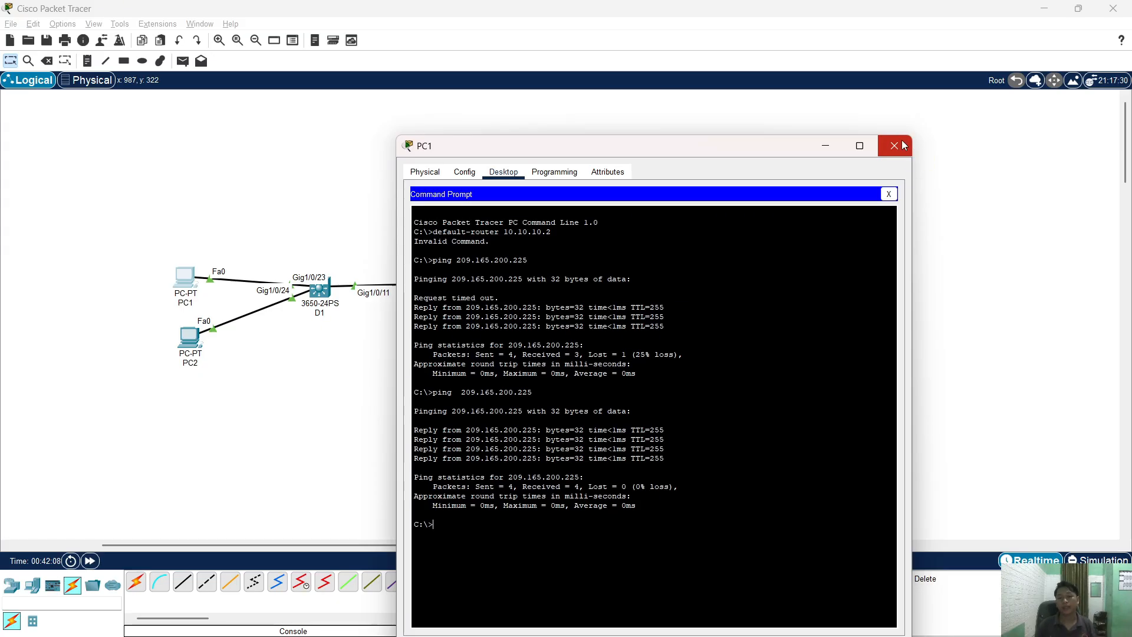
{"action": "left_click", "coordinate": [904, 145]}
- Box-select the devices and nudge the top router to review the topology, then go to the PDF
{"action": "left_click_drag", "start_coordinate": [92, 153], "coordinate": [536, 404]}
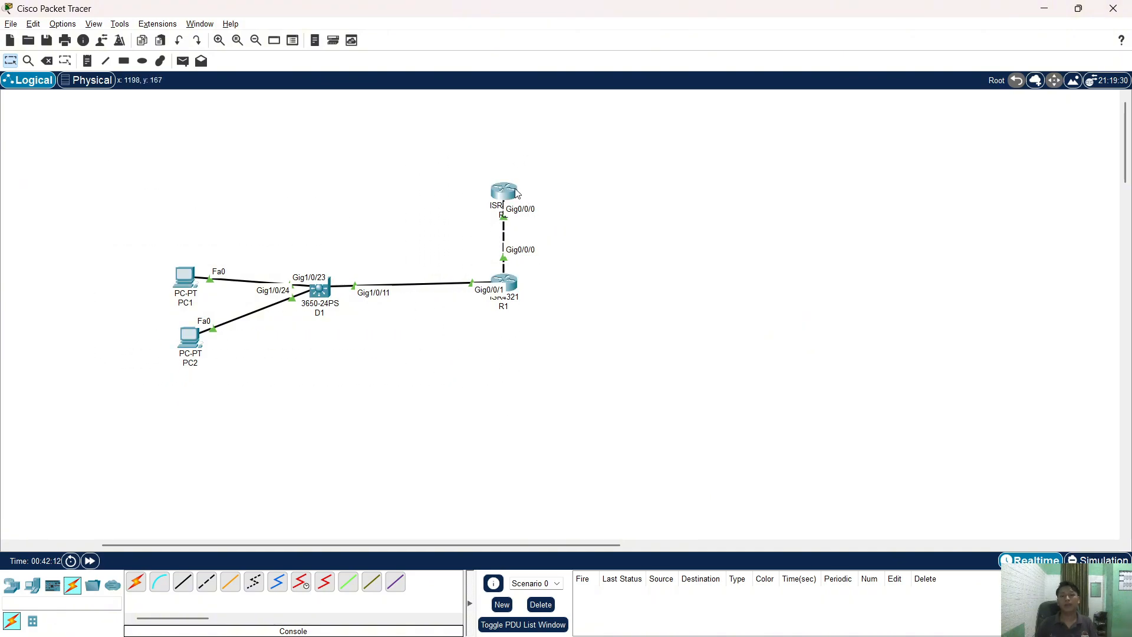
{"action": "left_click_drag", "start_coordinate": [514, 187], "coordinate": [513, 186]}
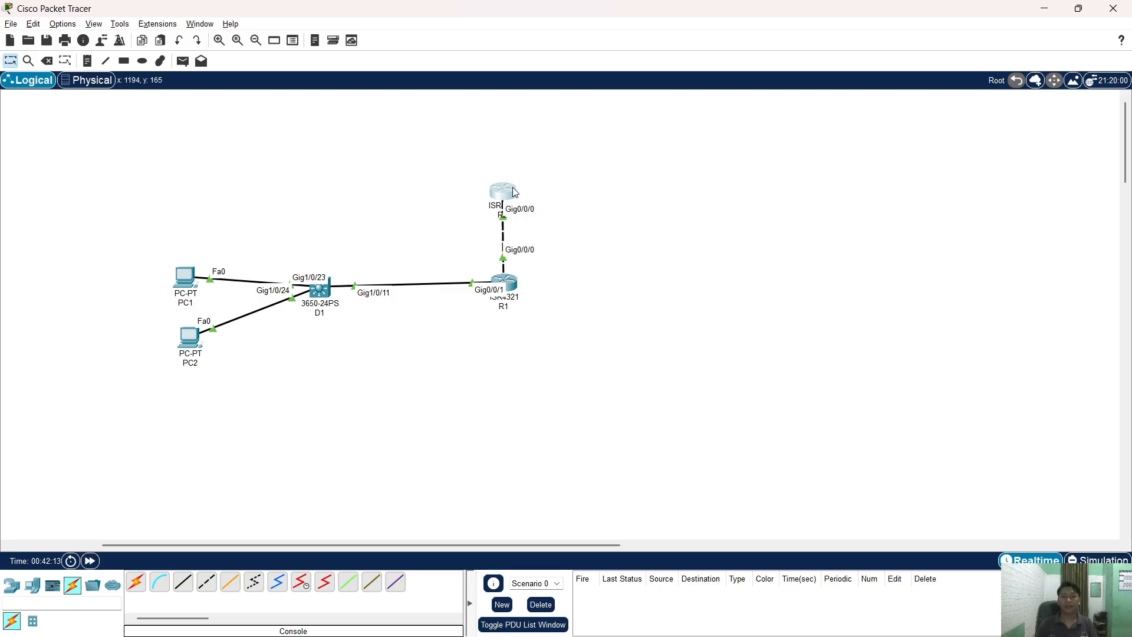
{"action": "left_click", "coordinate": [606, 266]}
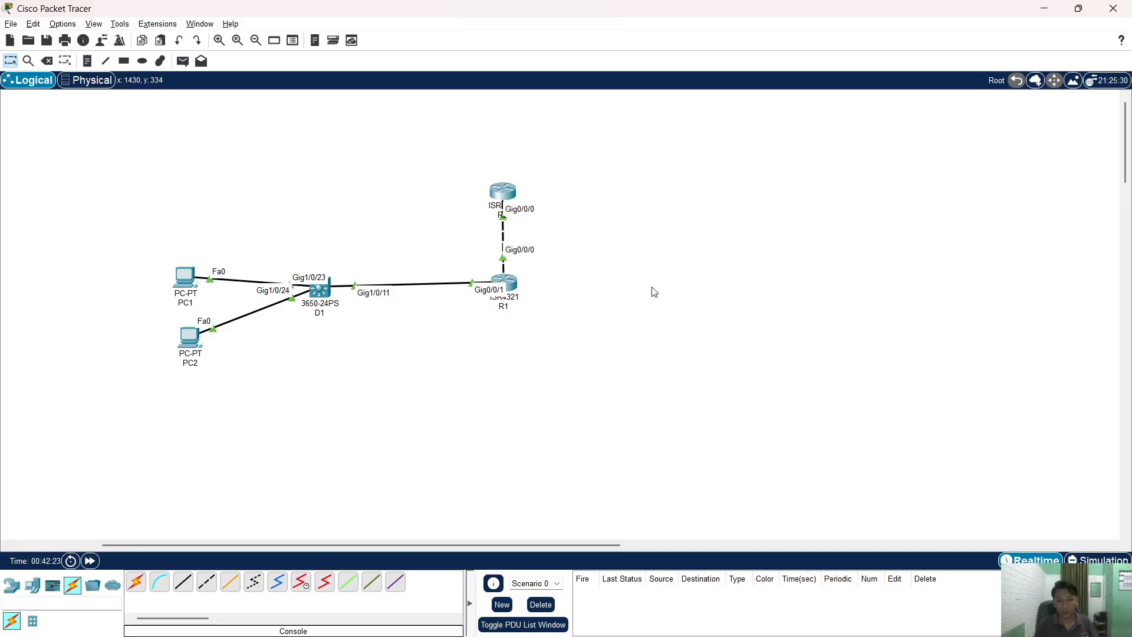
{"action": "key", "text": "alt+Tab"}
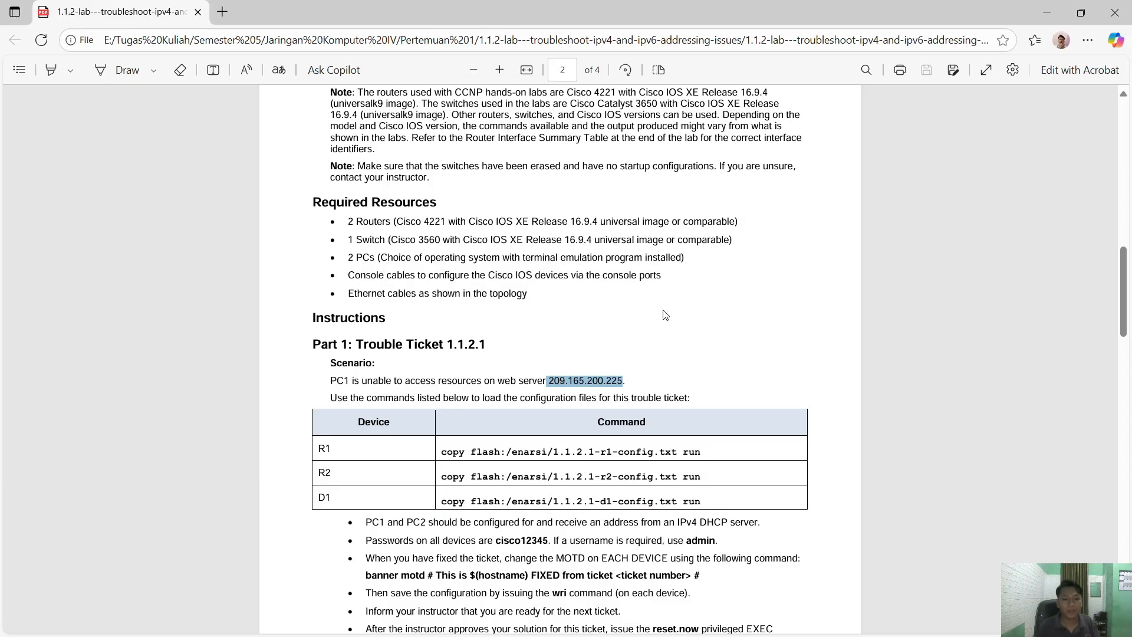
- Click Stop Recording in OBS Studio, then cycle back to Packet Tracer's empty workspace
{"action": "scroll", "coordinate": [663, 314], "scroll_direction": "down", "scroll_amount": 8}
{"action": "key", "text": "alt+Tab"}
{"action": "key", "text": "alt+Tab"}
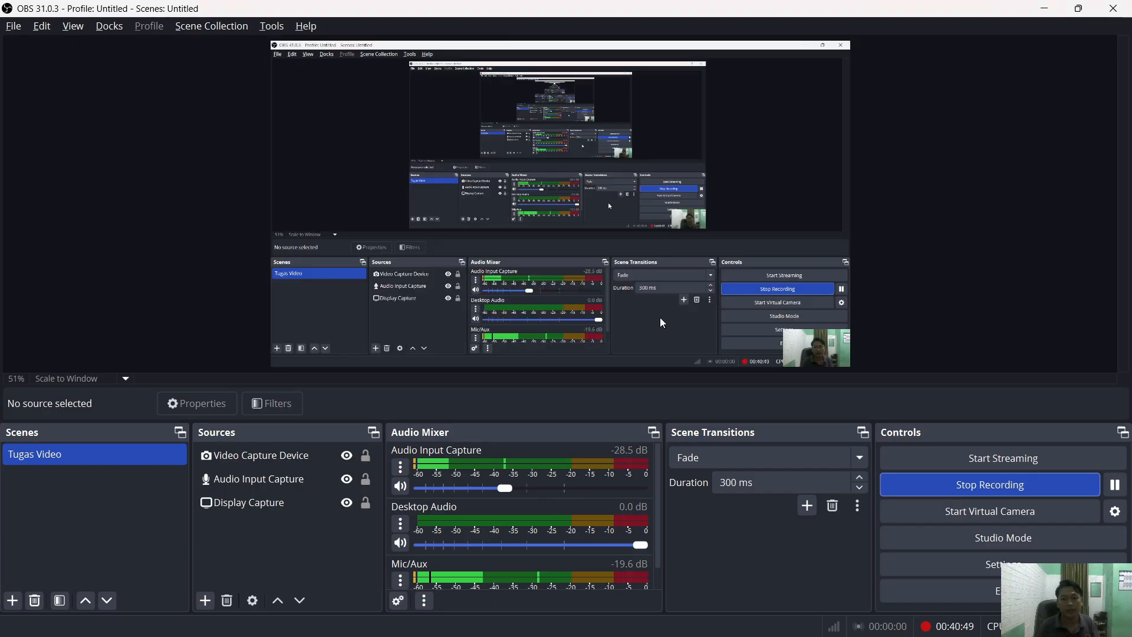
{"action": "left_click", "coordinate": [966, 494]}
{"action": "key", "text": "alt+Tab"}
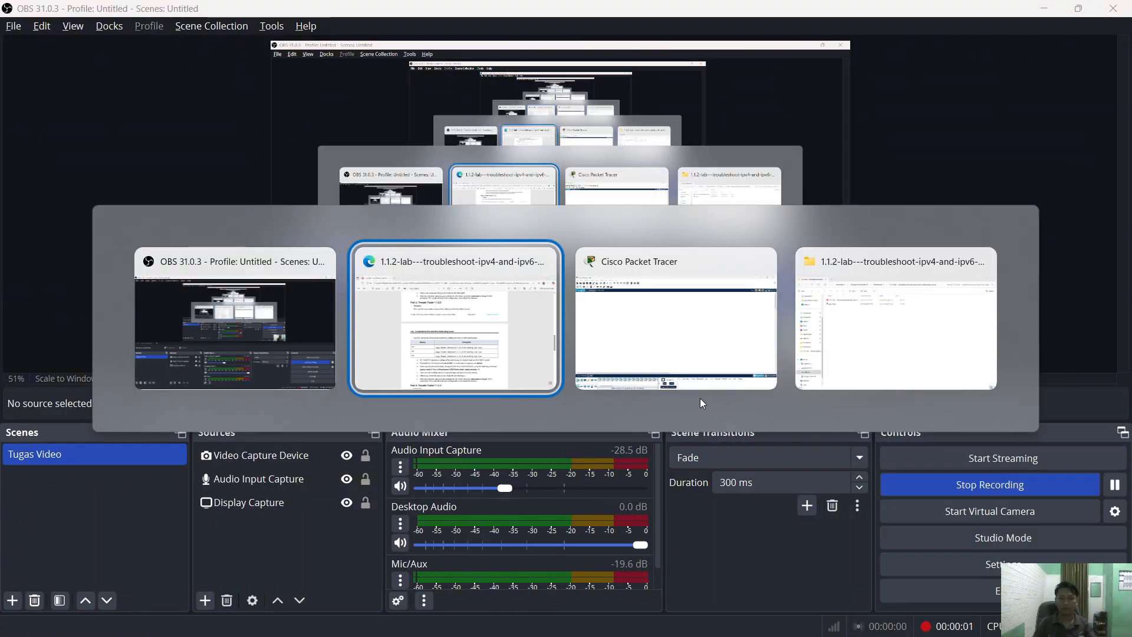
{"action": "key", "text": "alt+Tab"}
{"action": "key", "text": "alt+Tab"}
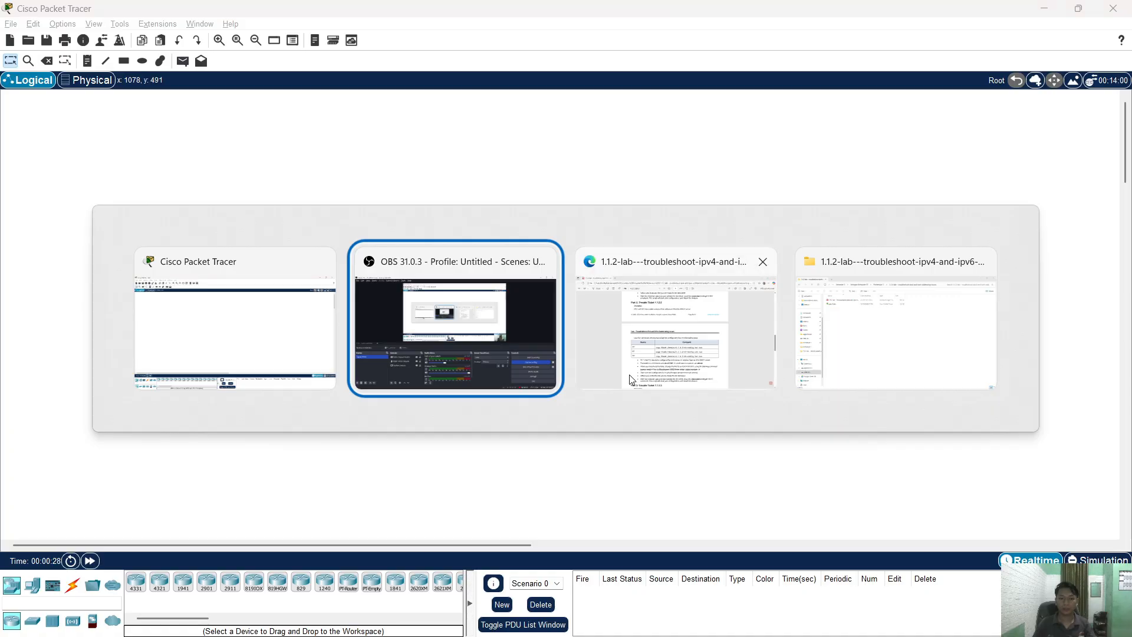
{"action": "key", "text": "alt+Tab"}
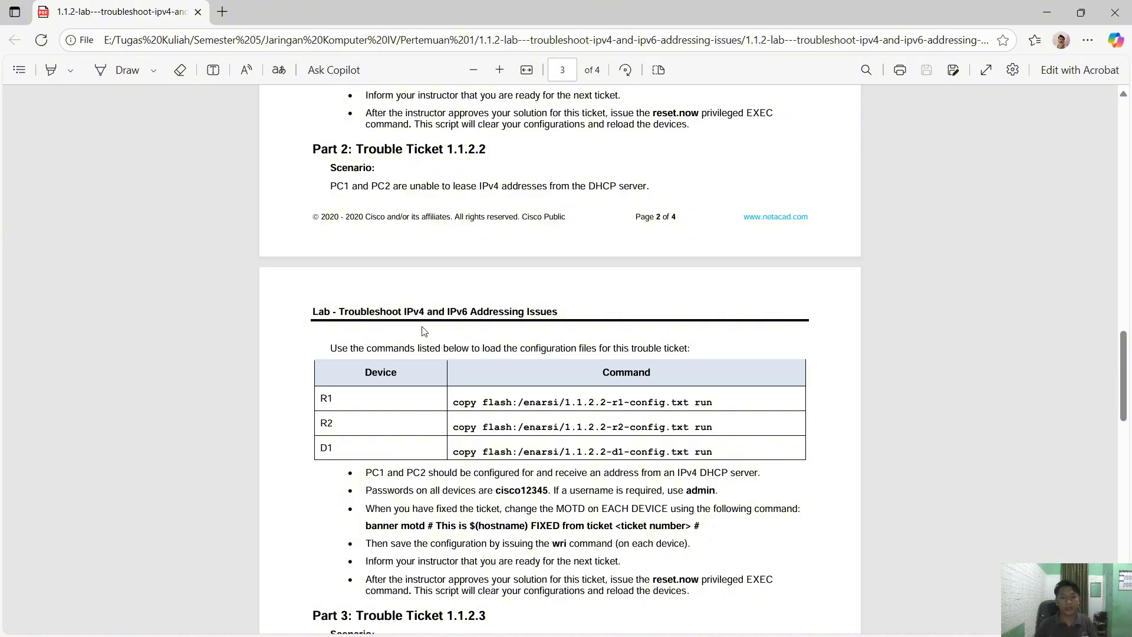
- Scroll the lab PDF to Part 2: Trouble Ticket 1.1.2.2, read it, and return to Packet Tracer
{"action": "scroll", "coordinate": [427, 336], "scroll_direction": "up", "scroll_amount": 3}
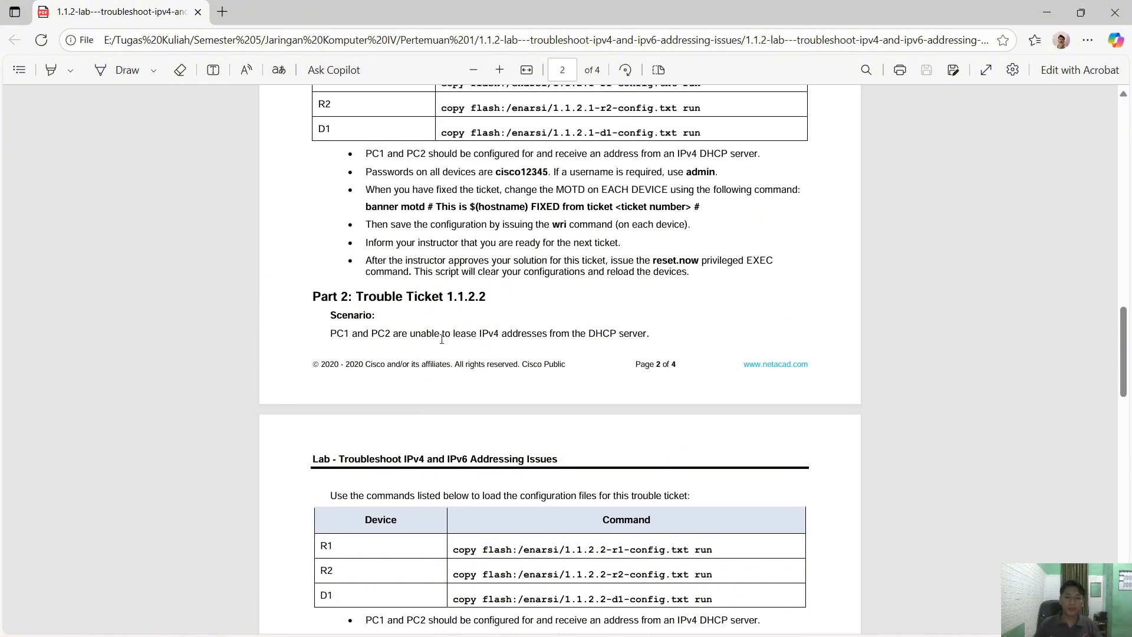
{"action": "scroll", "coordinate": [470, 324], "scroll_direction": "up", "scroll_amount": 4}
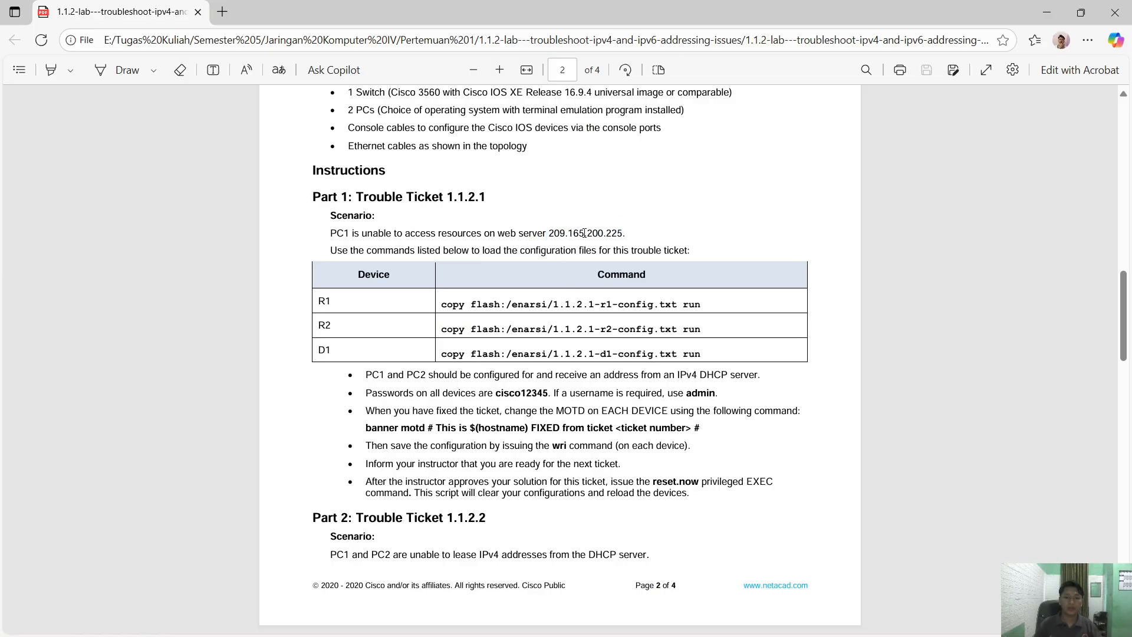
{"action": "scroll", "coordinate": [576, 259], "scroll_direction": "down", "scroll_amount": 4}
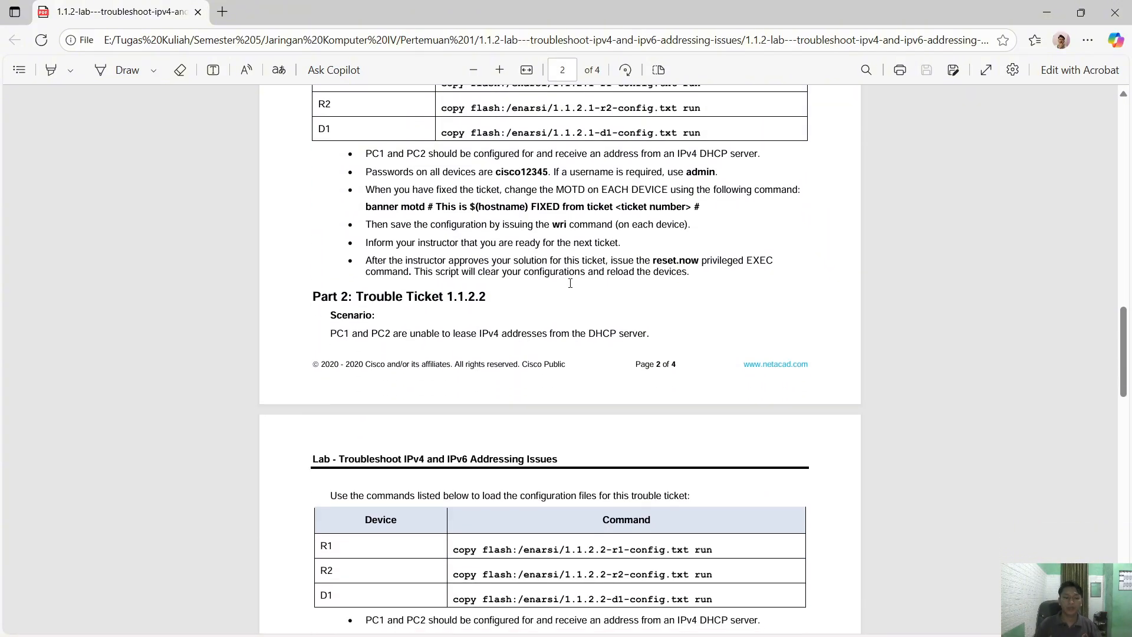
{"action": "scroll", "coordinate": [570, 283], "scroll_direction": "down", "scroll_amount": 1}
{"action": "scroll", "coordinate": [570, 289], "scroll_direction": "down", "scroll_amount": 1}
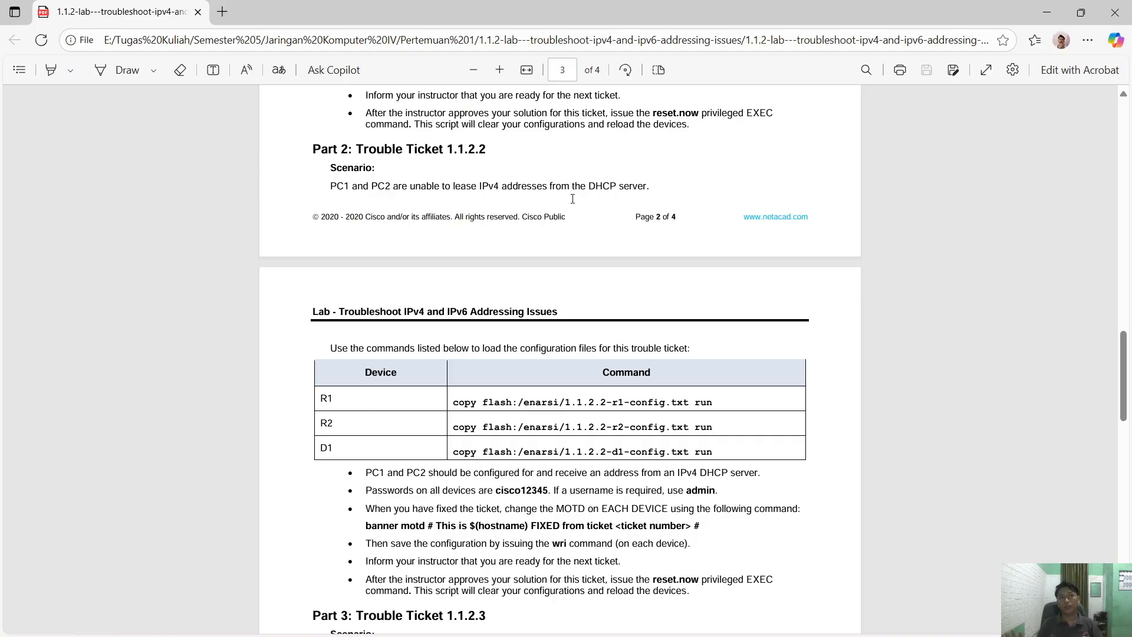
{"action": "key", "text": "alt+Tab"}
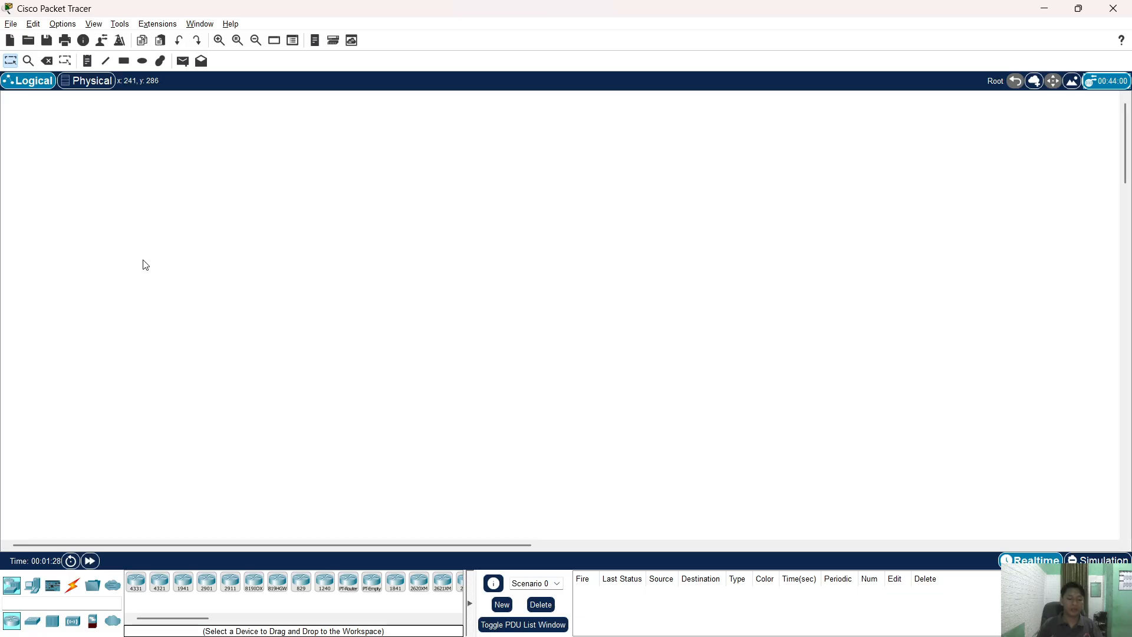
- Glance at the lab PDF, then return to Packet Tracer
{"action": "key", "text": "alt+Tab"}
{"action": "key", "text": "alt+Tab"}
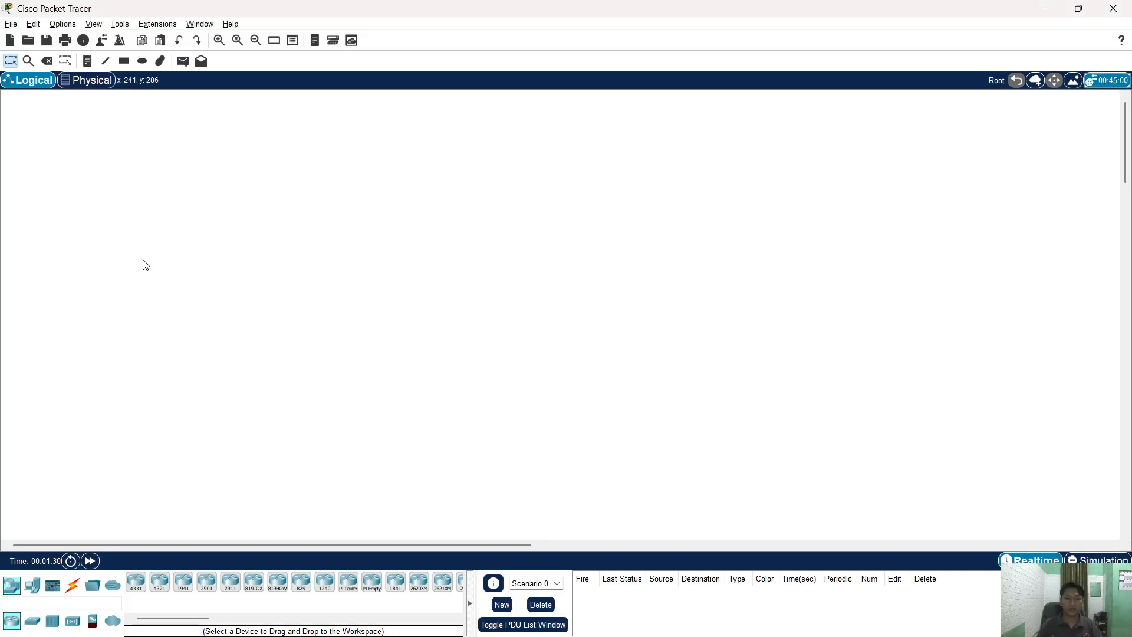
{"action": "key", "text": "alt+Tab"}
{"action": "scroll", "coordinate": [504, 311], "scroll_direction": "up", "scroll_amount": 20}
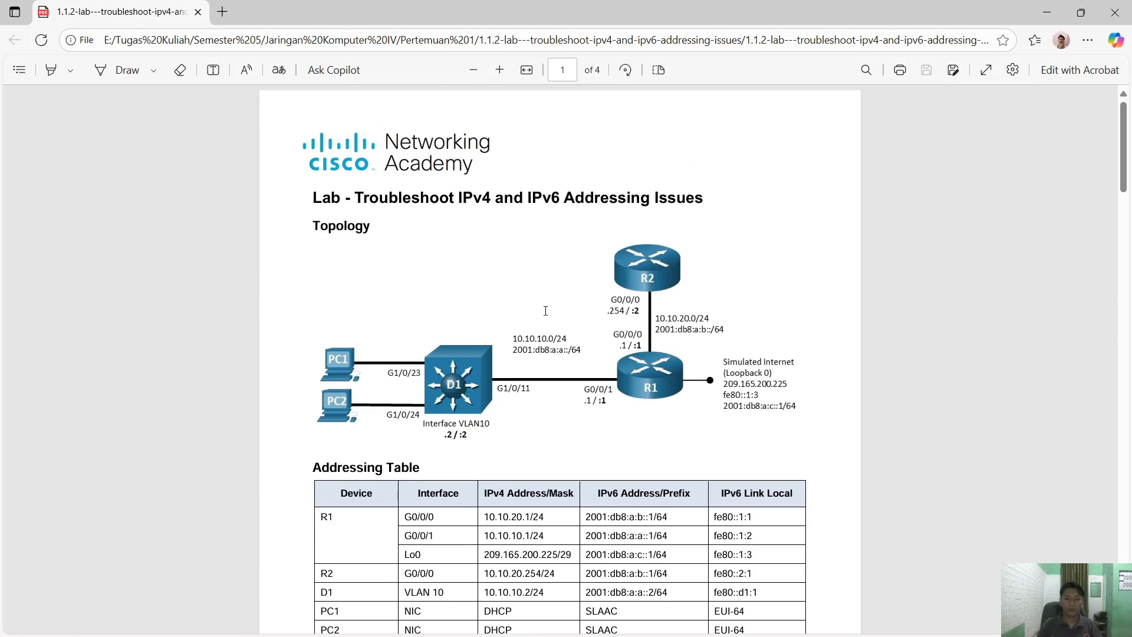
{"action": "key", "text": "alt+Tab"}
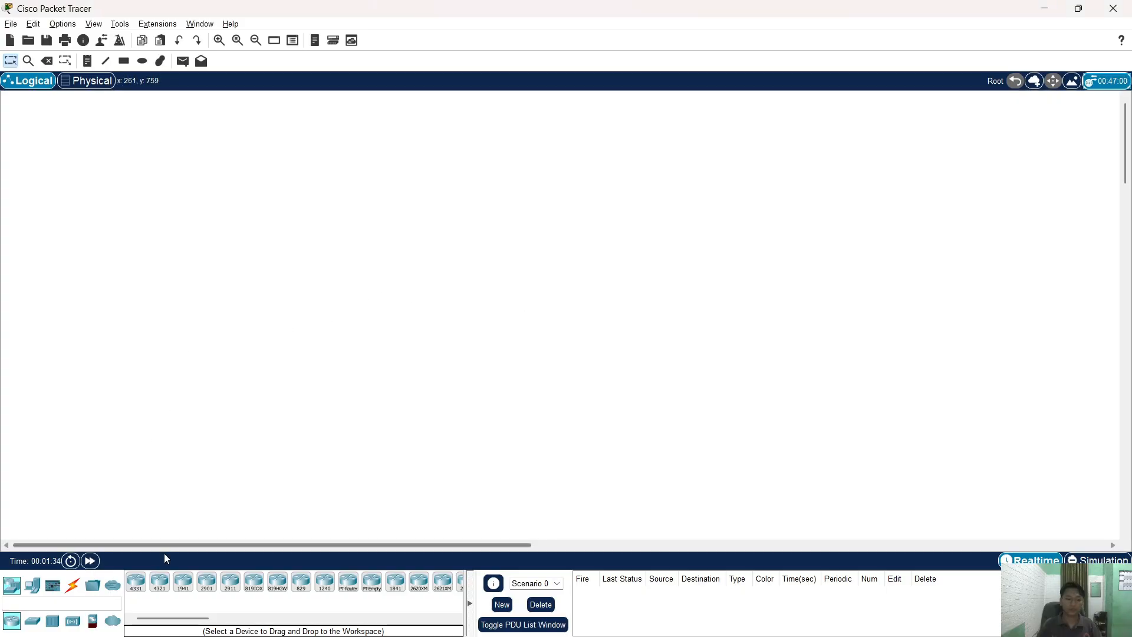
- Place two ISR4321 routers on the canvas, one above the other
{"action": "left_click", "coordinate": [160, 582]}
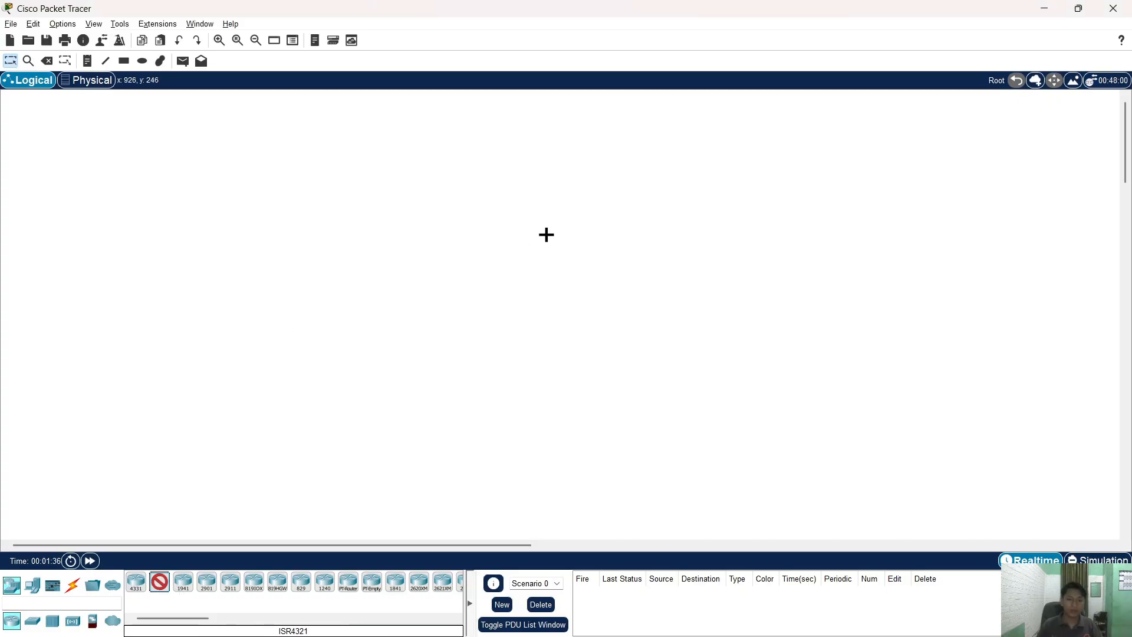
{"action": "left_click", "coordinate": [549, 233]}
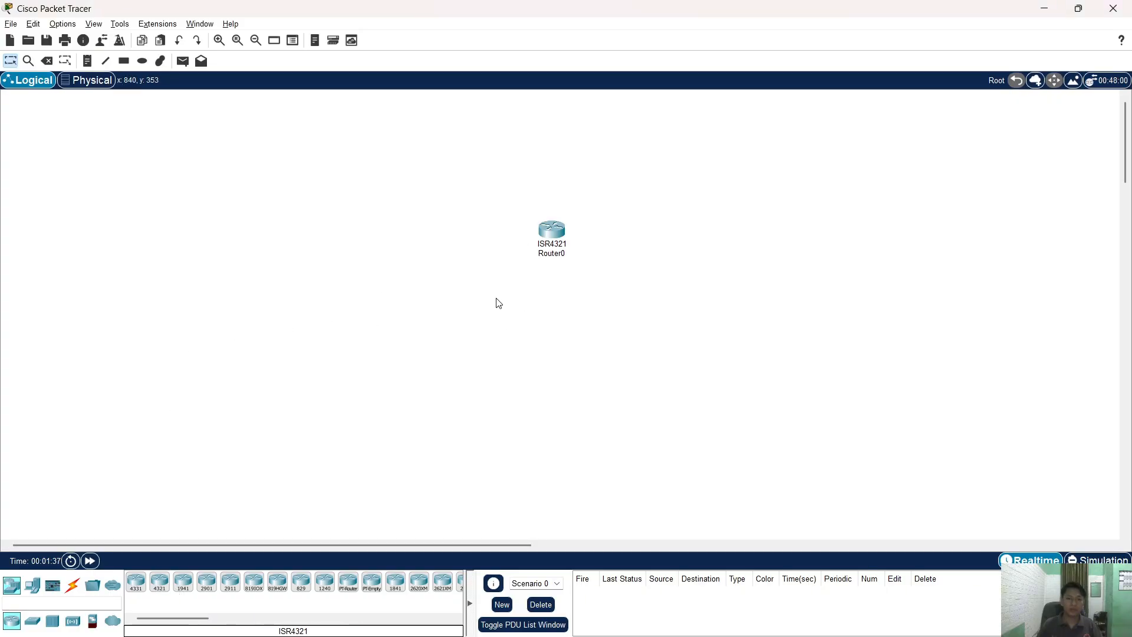
{"action": "left_click", "coordinate": [160, 581]}
{"action": "left_click", "coordinate": [548, 320]}
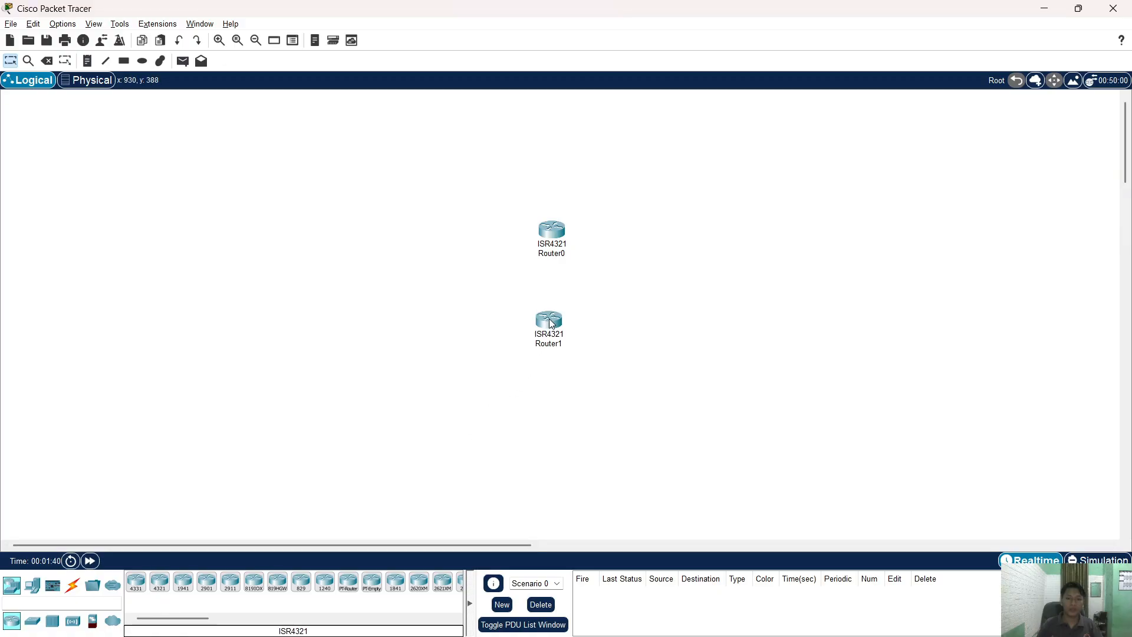
- Name the upper router R2 and the lower R1, then shift both to the right
{"action": "left_click", "coordinate": [562, 256]}
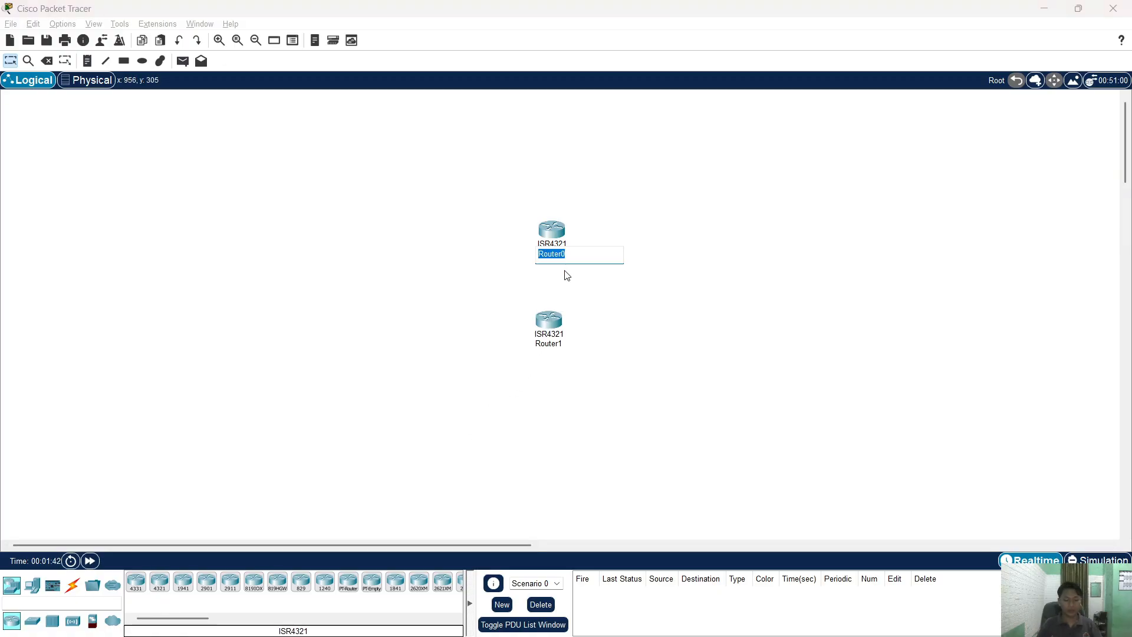
{"action": "type", "text": "R2"}
{"action": "key", "text": "Return"}
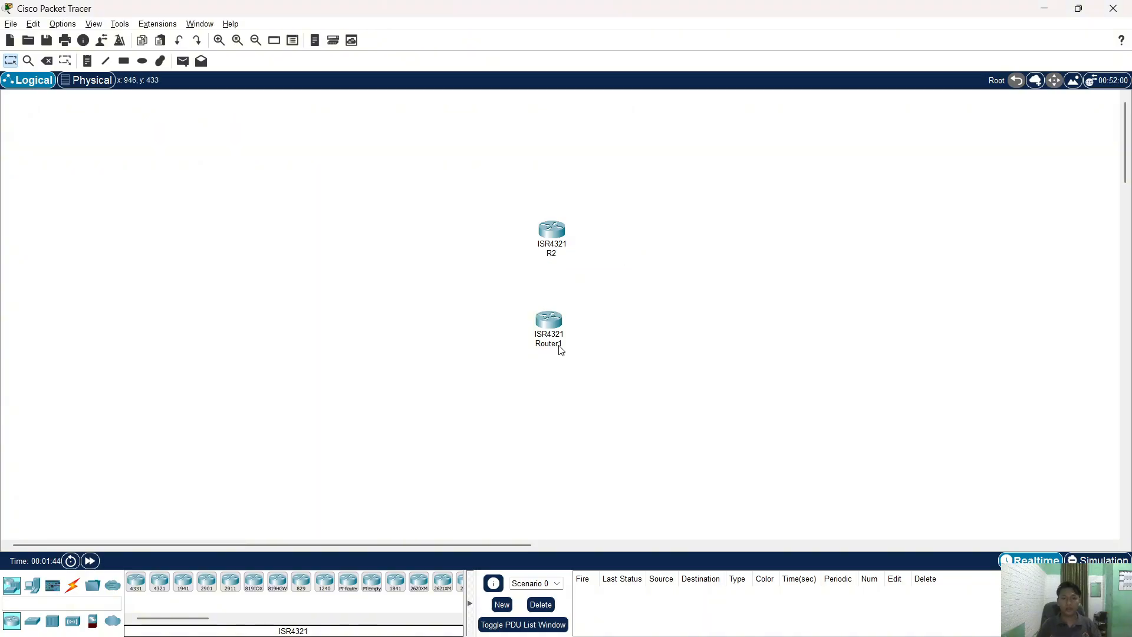
{"action": "left_click", "coordinate": [554, 344]}
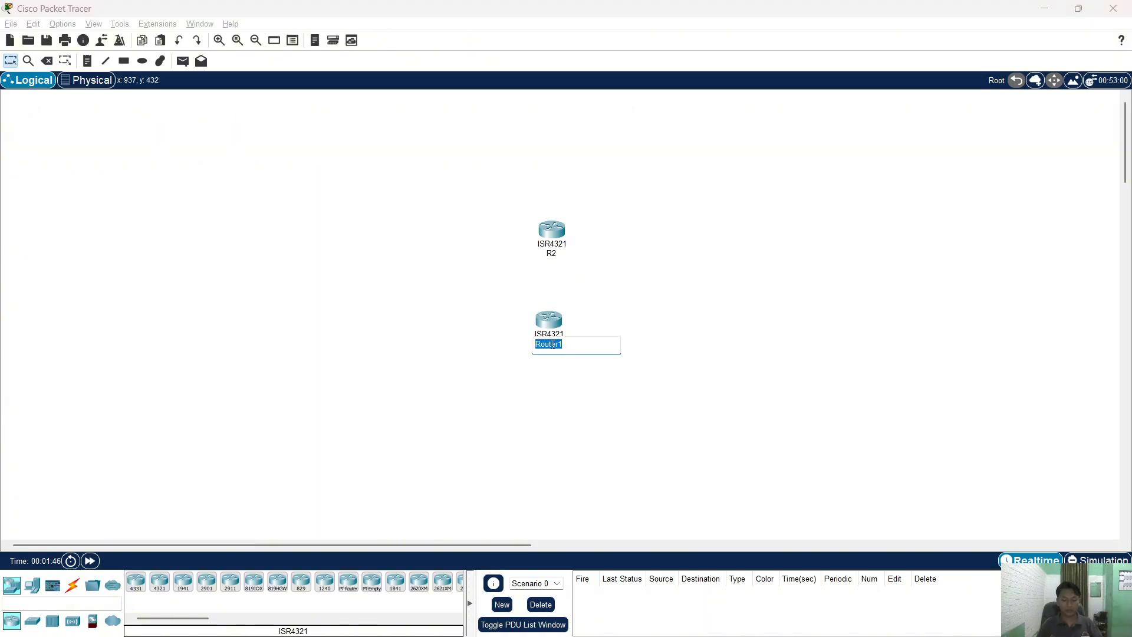
{"action": "type", "text": "Rq"}
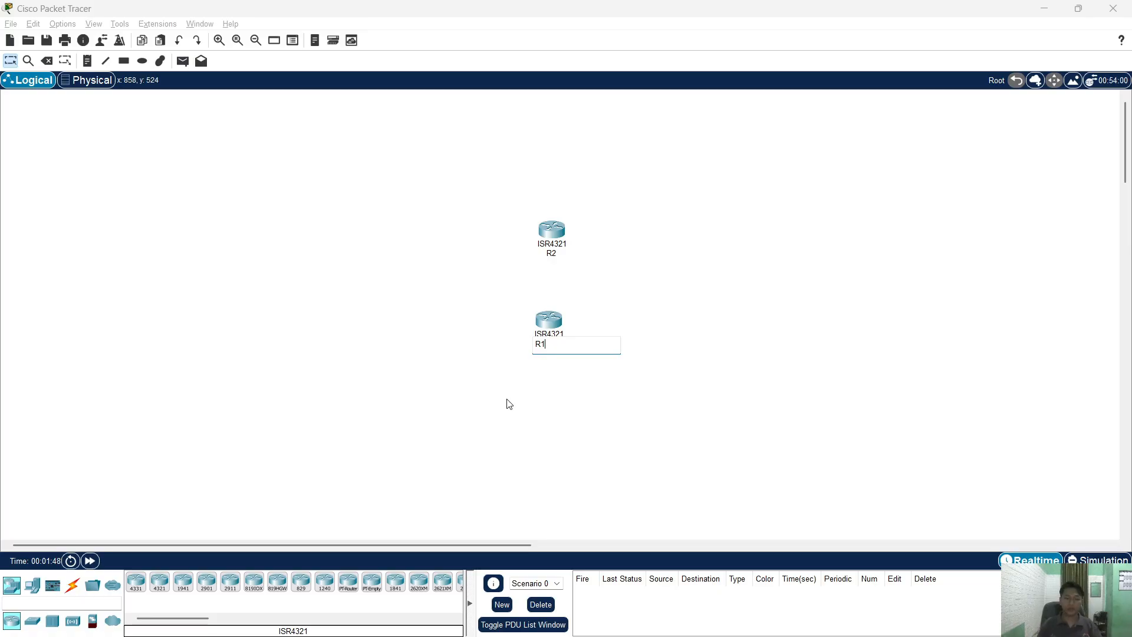
{"action": "left_click", "coordinate": [506, 402]}
{"action": "left_click_drag", "start_coordinate": [496, 159], "coordinate": [626, 340]}
{"action": "left_click_drag", "start_coordinate": [551, 328], "coordinate": [675, 332]}
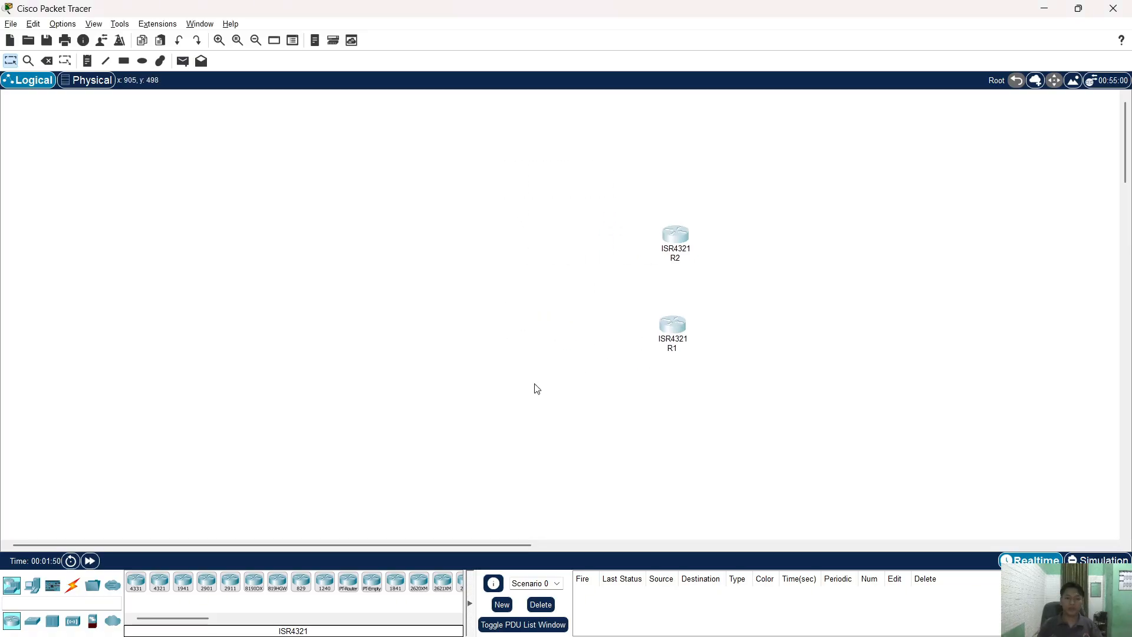
{"action": "left_click", "coordinate": [73, 585]}
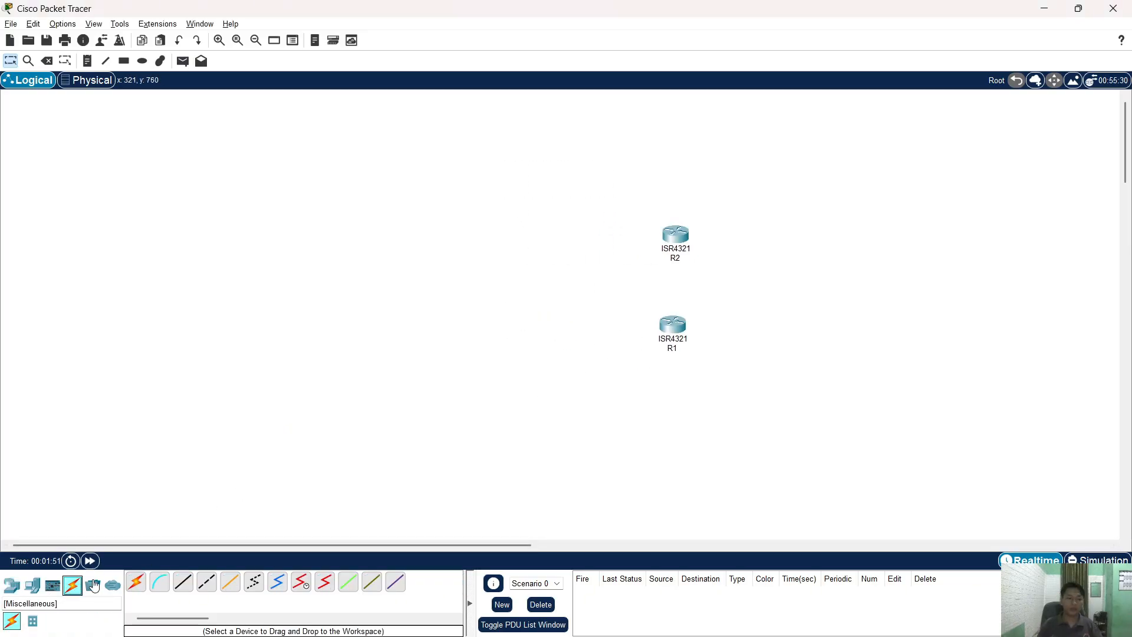
- Link R2 to R1 with an automatic cable on Gig0/0/0, nudging R1 slightly right
{"action": "left_click", "coordinate": [136, 581]}
{"action": "left_click", "coordinate": [676, 234]}
{"action": "left_click", "coordinate": [672, 326]}
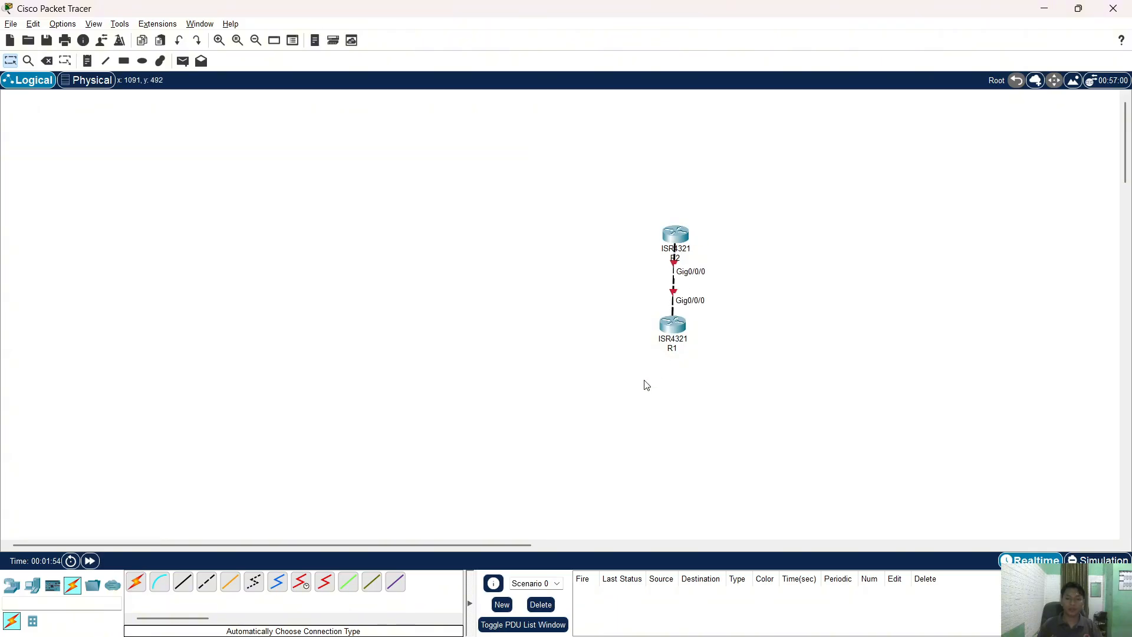
{"action": "left_click_drag", "start_coordinate": [669, 335], "coordinate": [674, 329]}
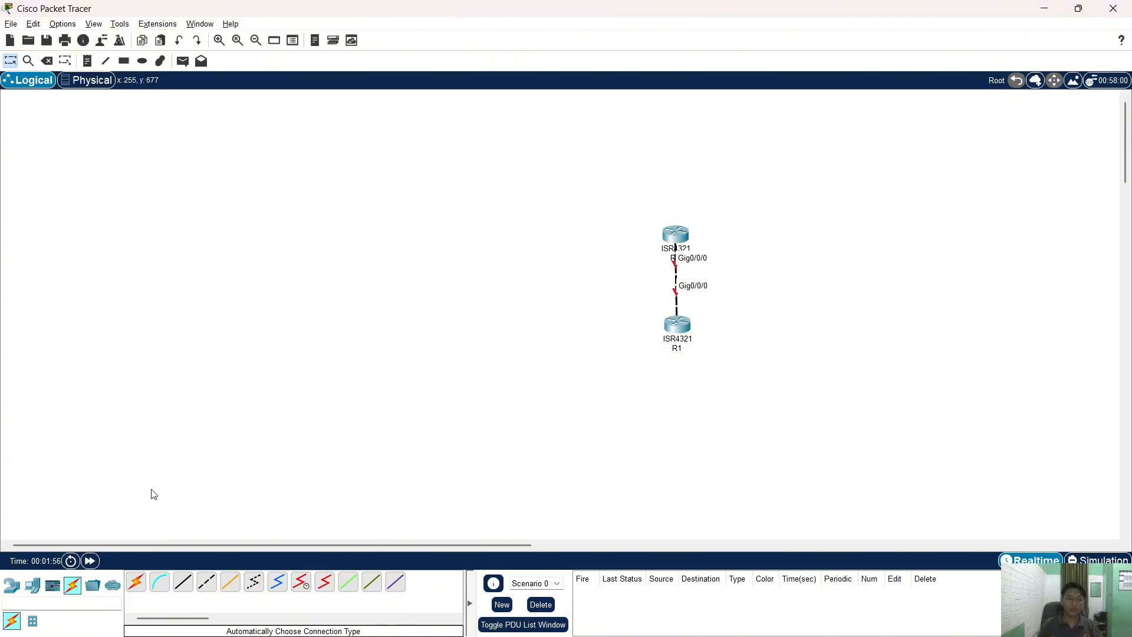
- Place two generic PCs left of the routers and name one PC1, dismissing the duplicate-name warning
{"action": "left_click", "coordinate": [32, 585]}
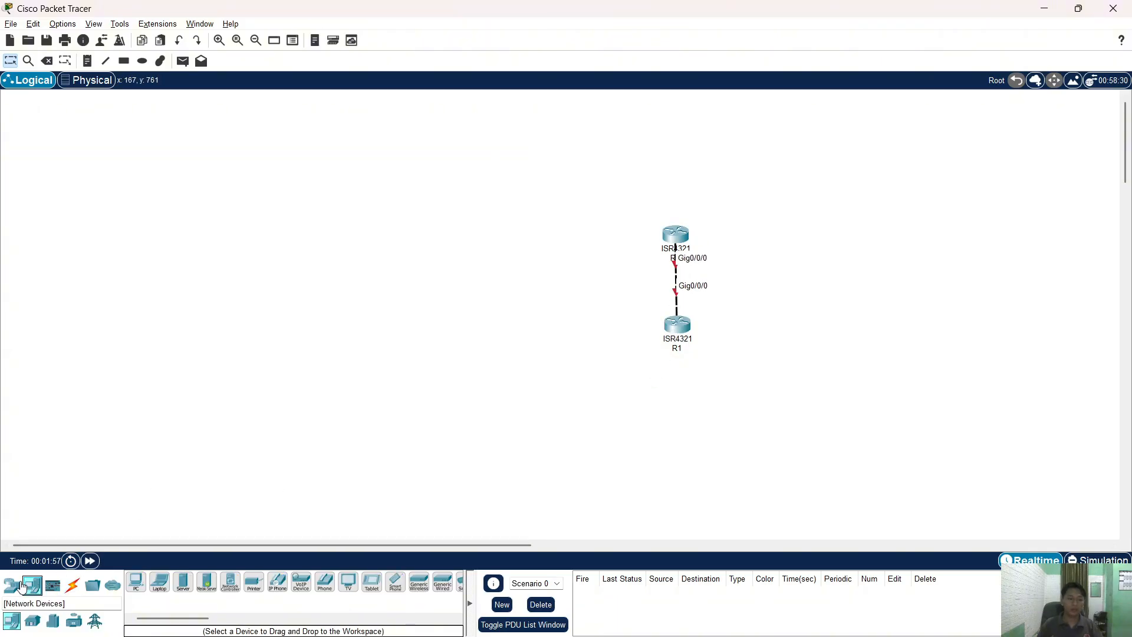
{"action": "left_click", "coordinate": [136, 582]}
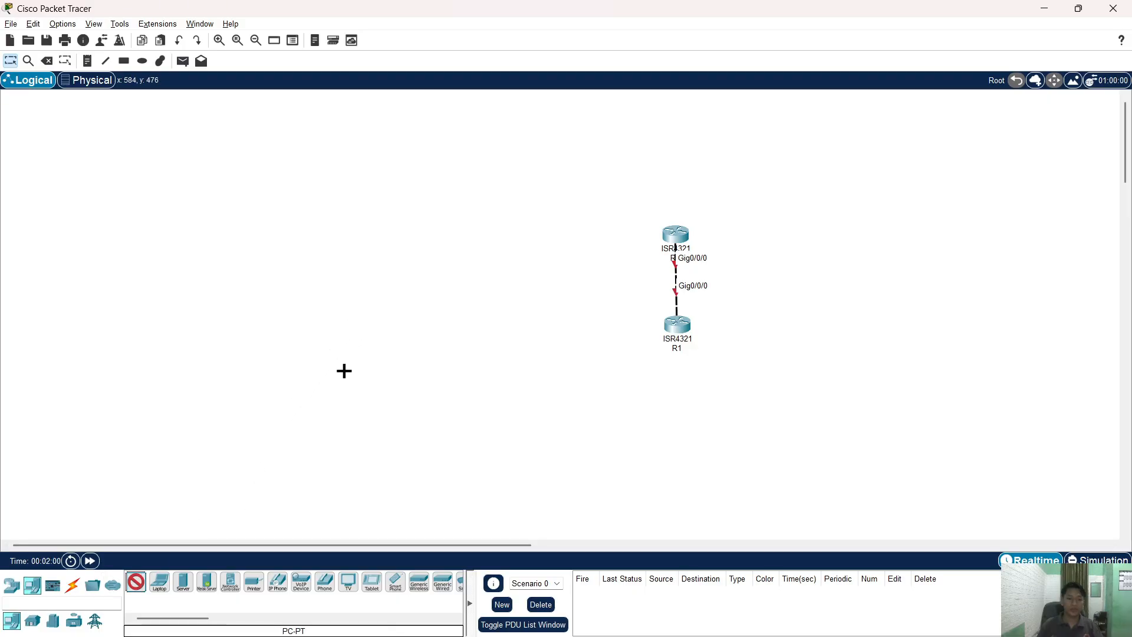
{"action": "left_click", "coordinate": [336, 372]}
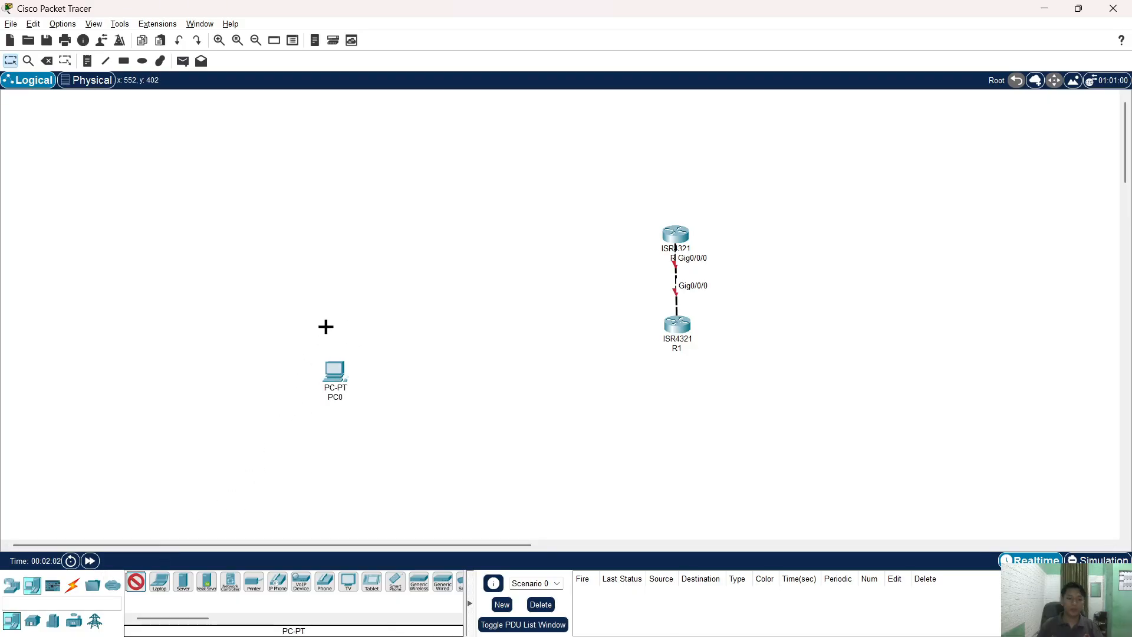
{"action": "left_click", "coordinate": [334, 326]}
{"action": "left_click", "coordinate": [341, 399]}
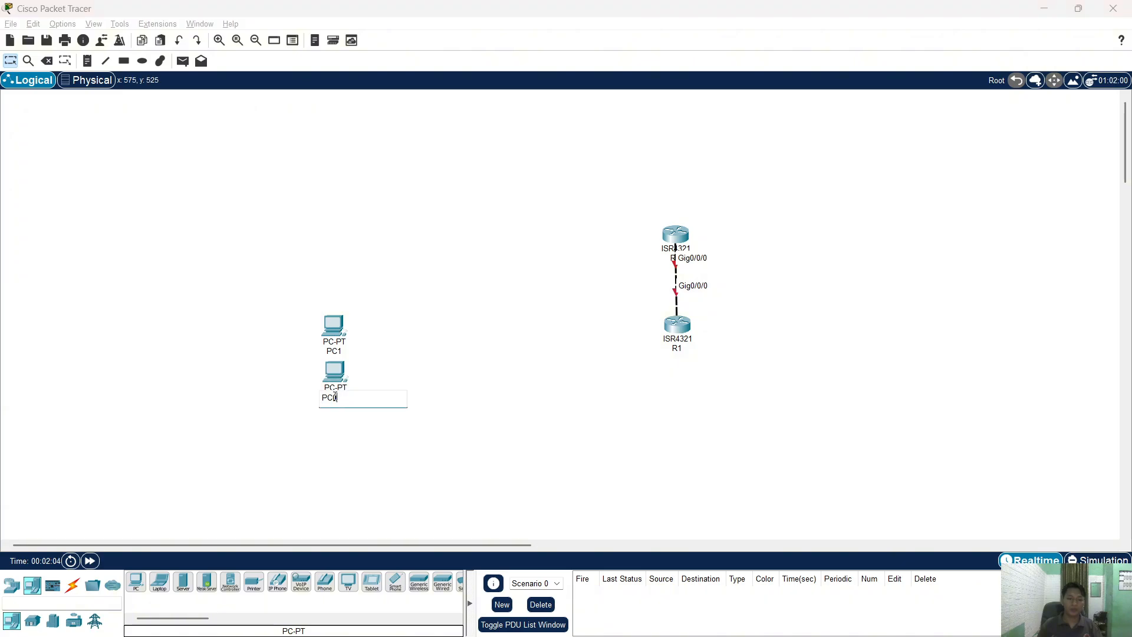
{"action": "type", "text": "1"}
{"action": "key", "text": "Return"}
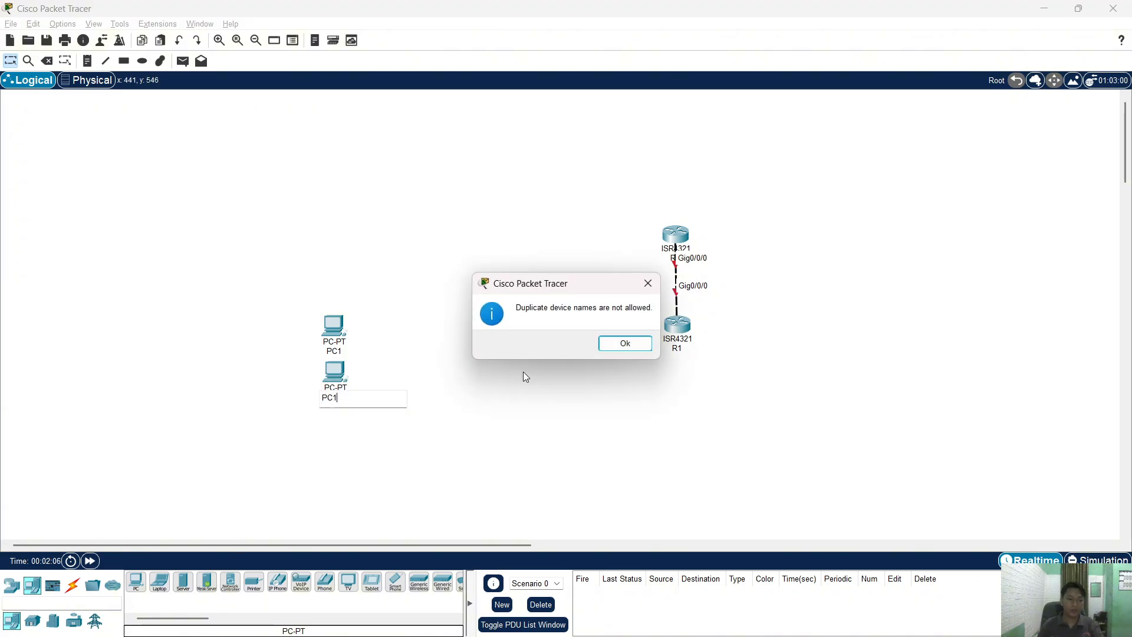
{"action": "left_click", "coordinate": [625, 342]}
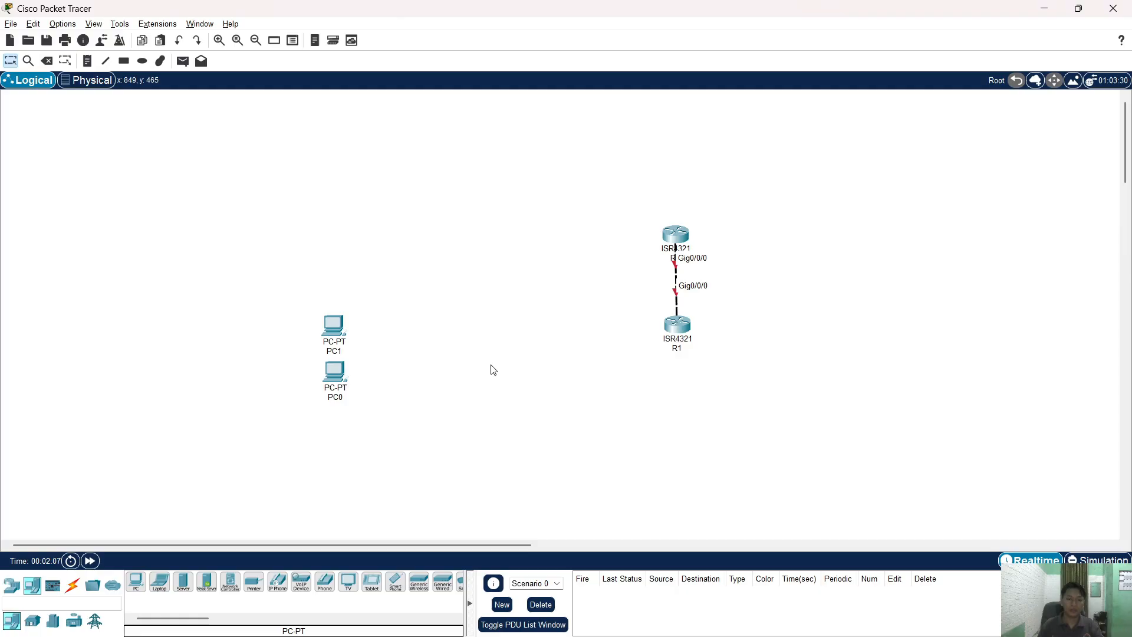
- Rename PC0 to PC2
{"action": "double_click", "coordinate": [343, 398]}
{"action": "type", "text": "PC2"}
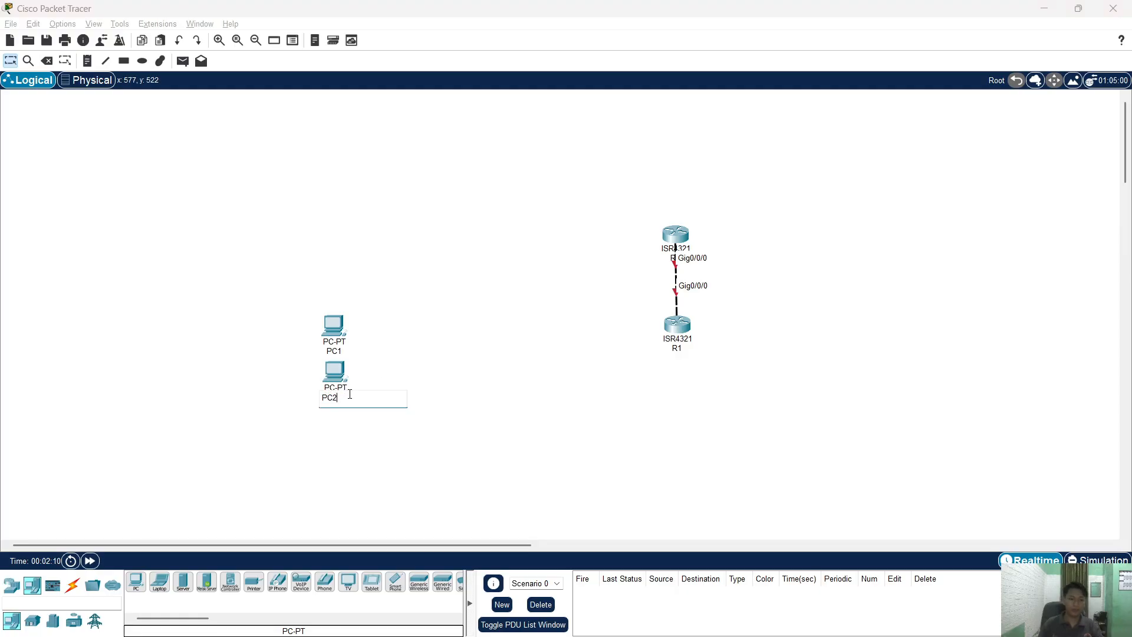
{"action": "key", "text": "Return"}
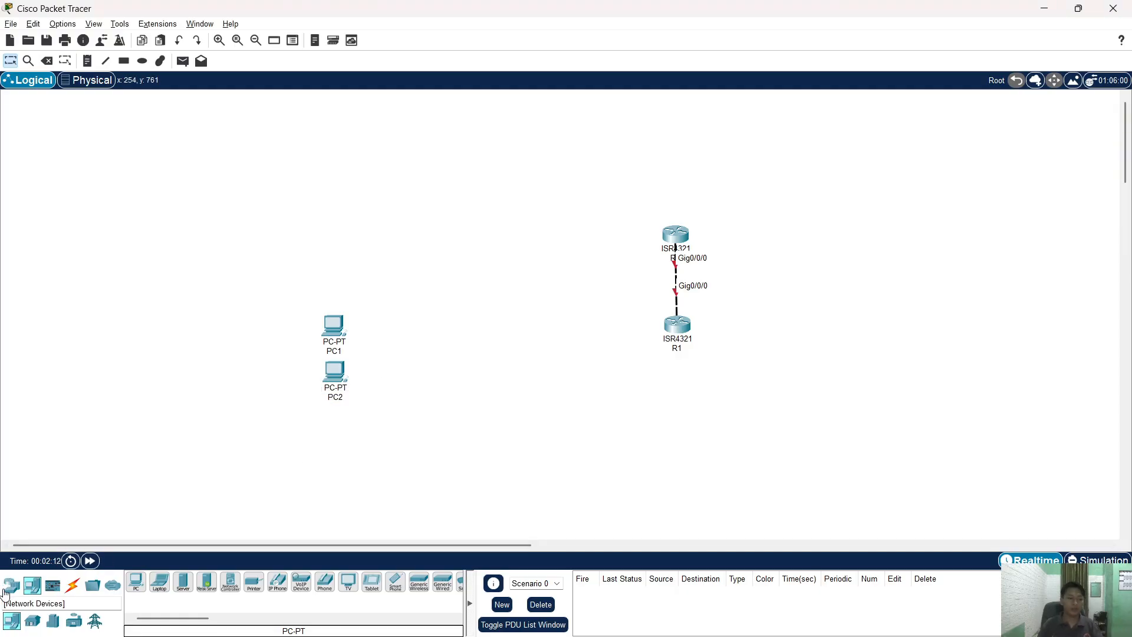
- Place a 3650-24PS multilayer switch between the PCs and routers and install its power supply
{"action": "left_click", "coordinate": [11, 585]}
{"action": "left_click", "coordinate": [33, 620]}
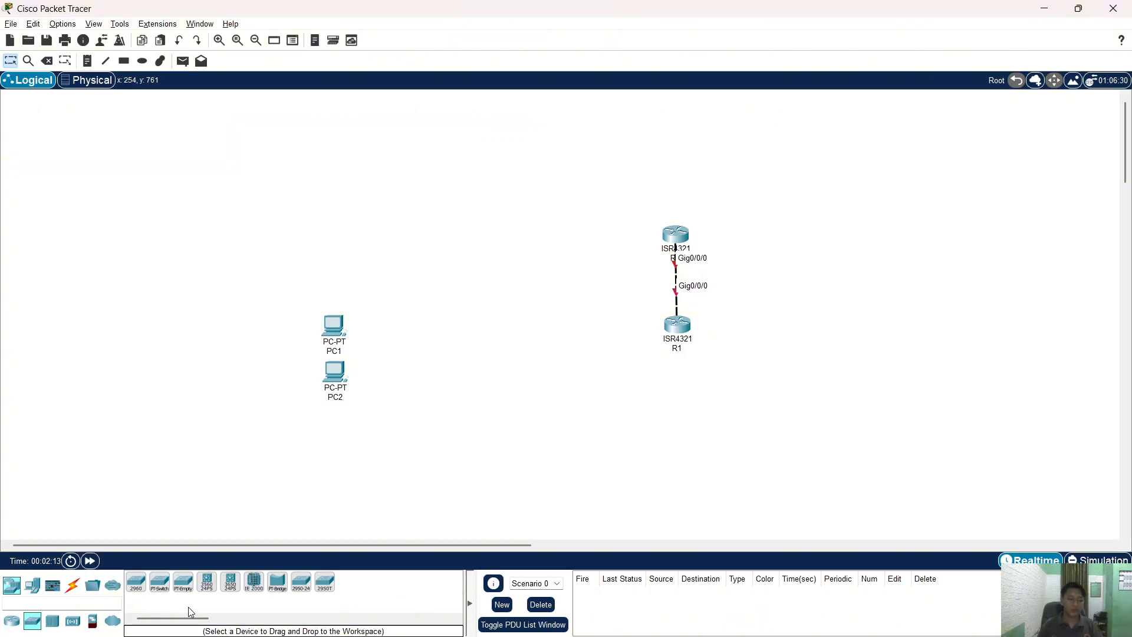
{"action": "left_click", "coordinate": [230, 582]}
{"action": "left_click", "coordinate": [492, 342]}
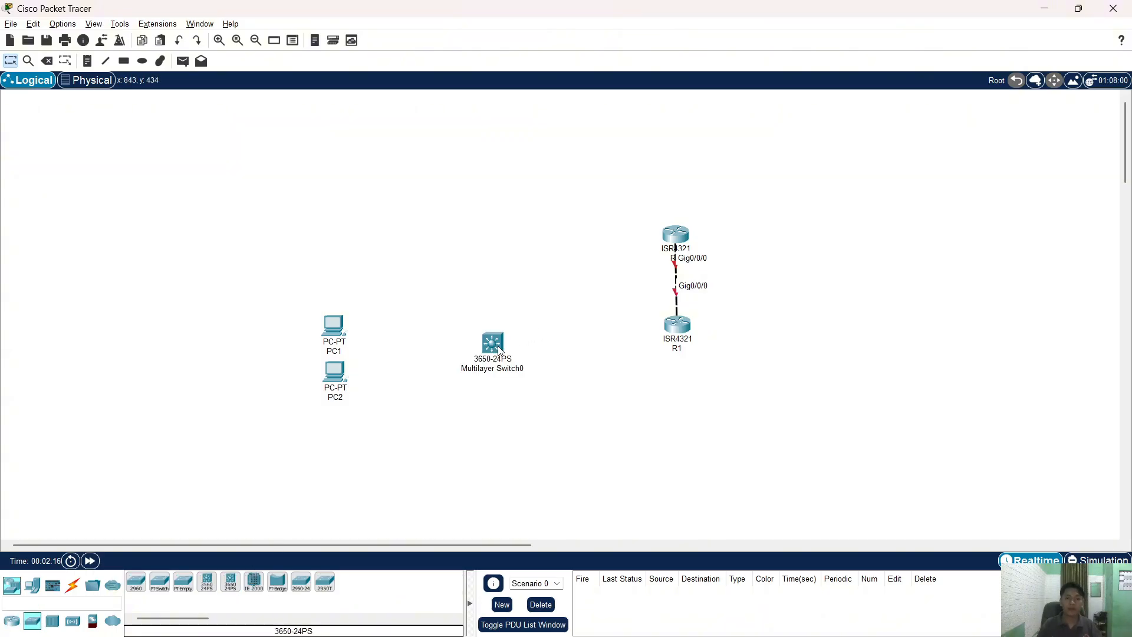
{"action": "left_click", "coordinate": [500, 344]}
{"action": "left_click_drag", "start_coordinate": [457, 185], "coordinate": [764, 239]}
{"action": "left_click", "coordinate": [894, 124]}
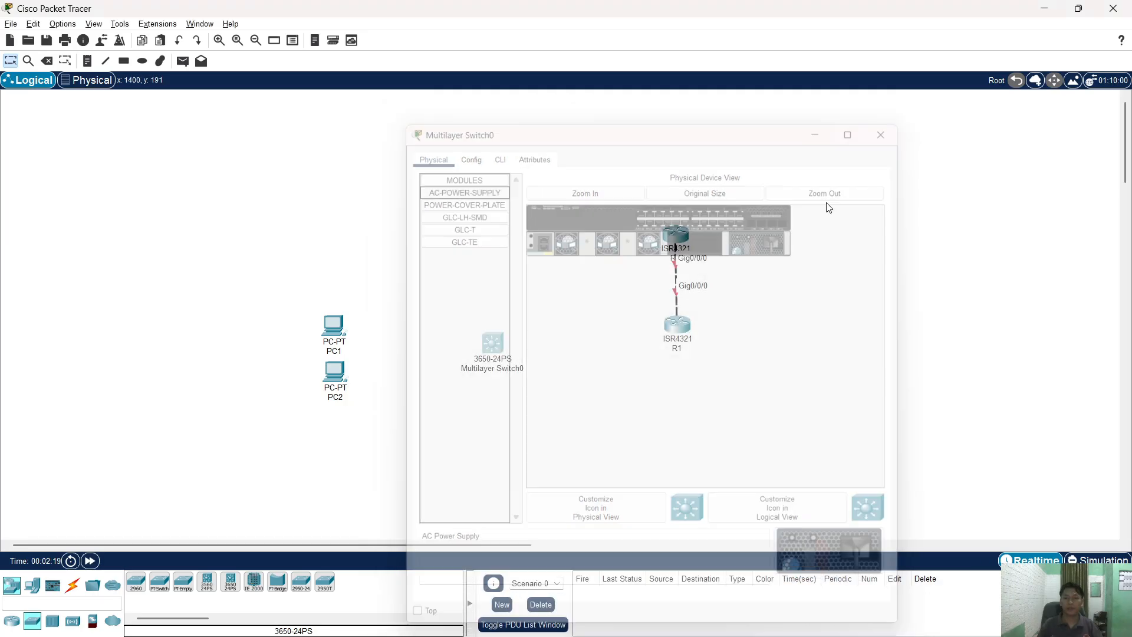
{"action": "left_click_drag", "start_coordinate": [498, 345], "coordinate": [496, 341]}
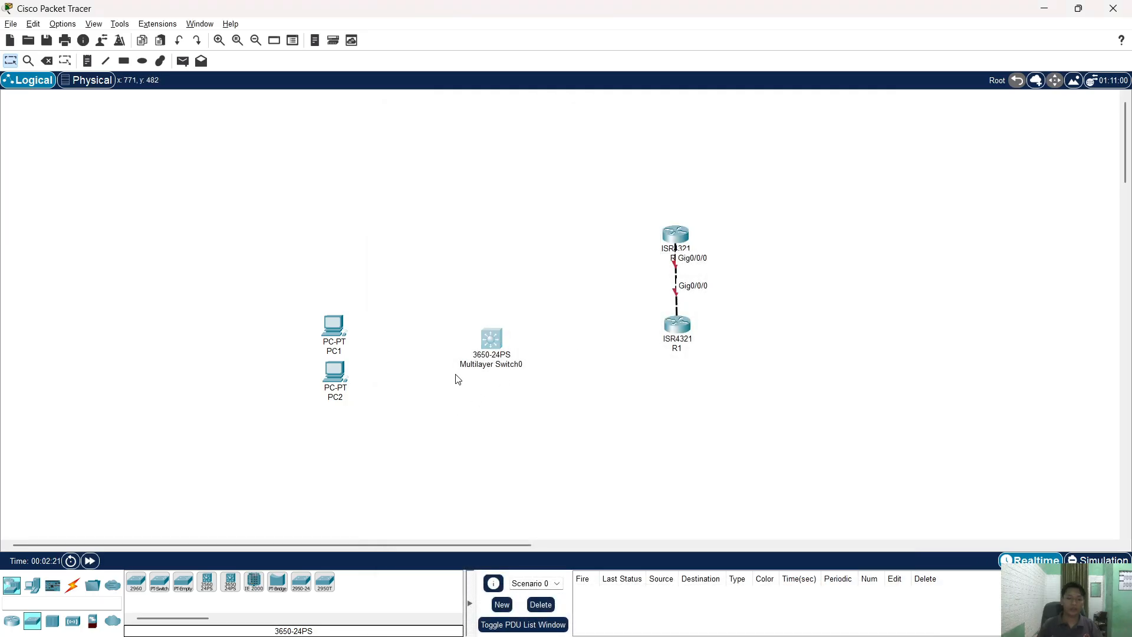
- Cable switch port Gig1/0/11 to R1's Gig0/0/1 with copper straight-through
{"action": "left_click", "coordinate": [72, 585]}
{"action": "left_click", "coordinate": [183, 582]}
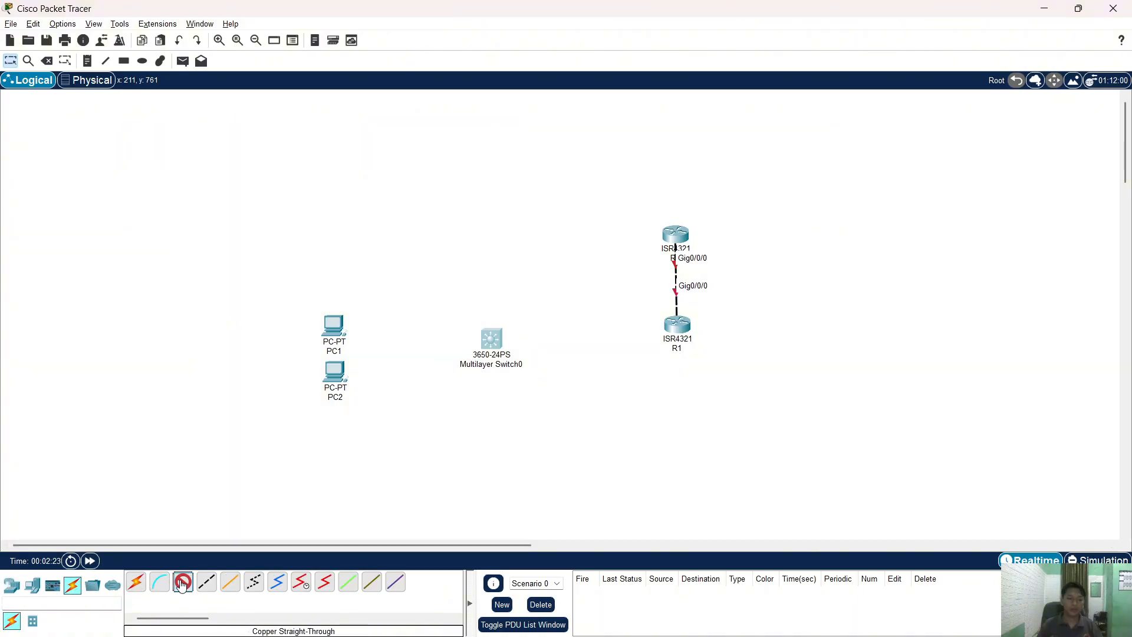
{"action": "left_click", "coordinate": [499, 343]}
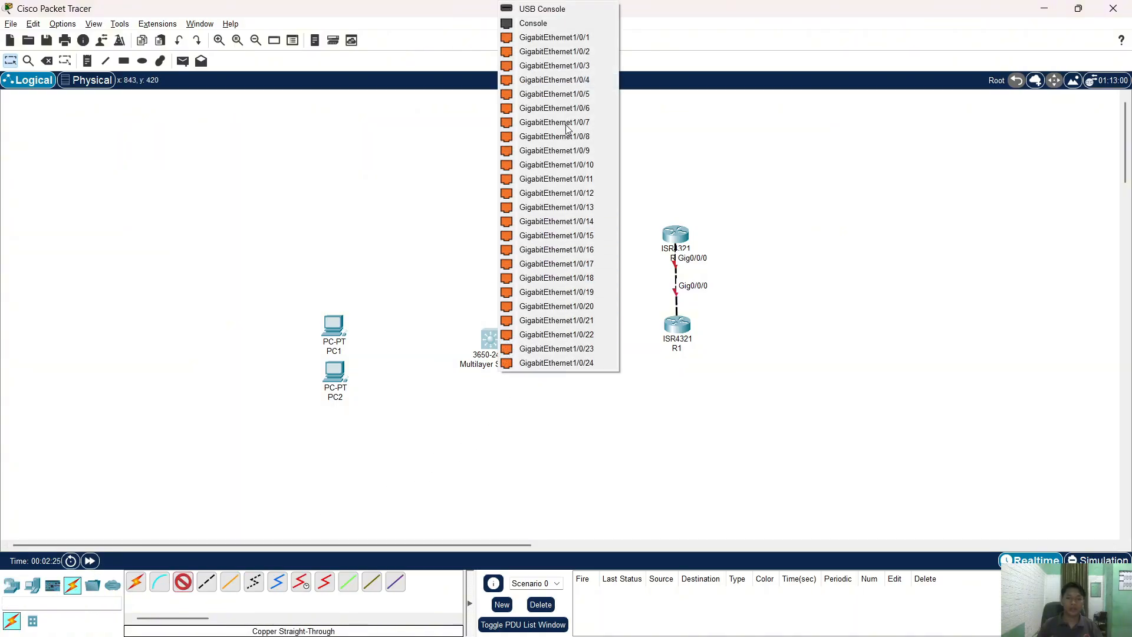
{"action": "left_click", "coordinate": [577, 180]}
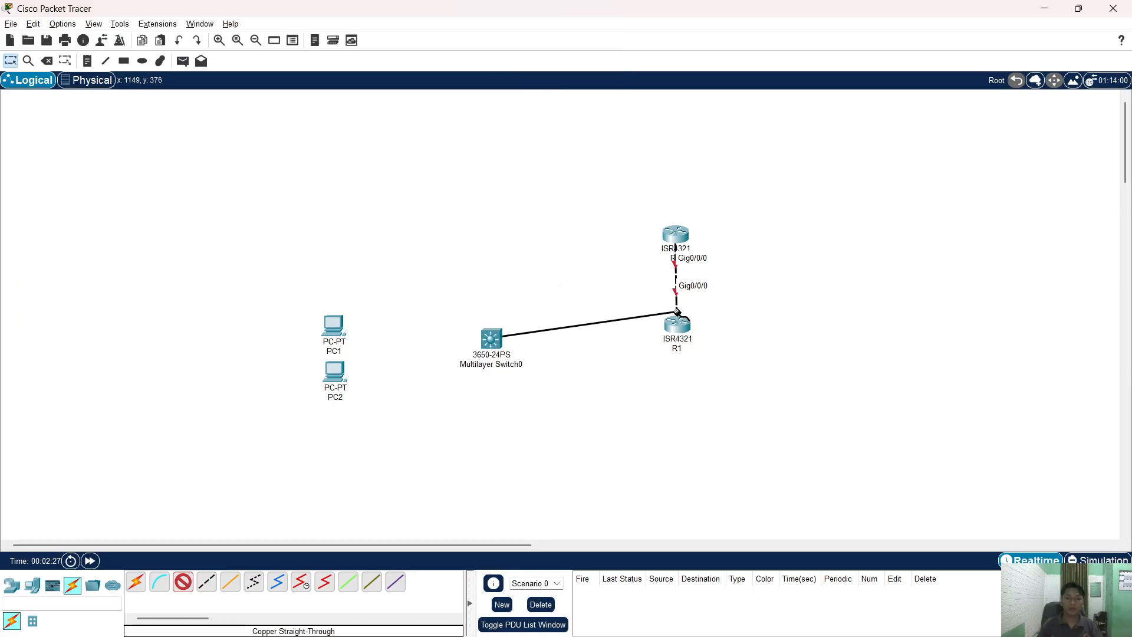
{"action": "left_click", "coordinate": [676, 323]}
{"action": "left_click", "coordinate": [694, 375]}
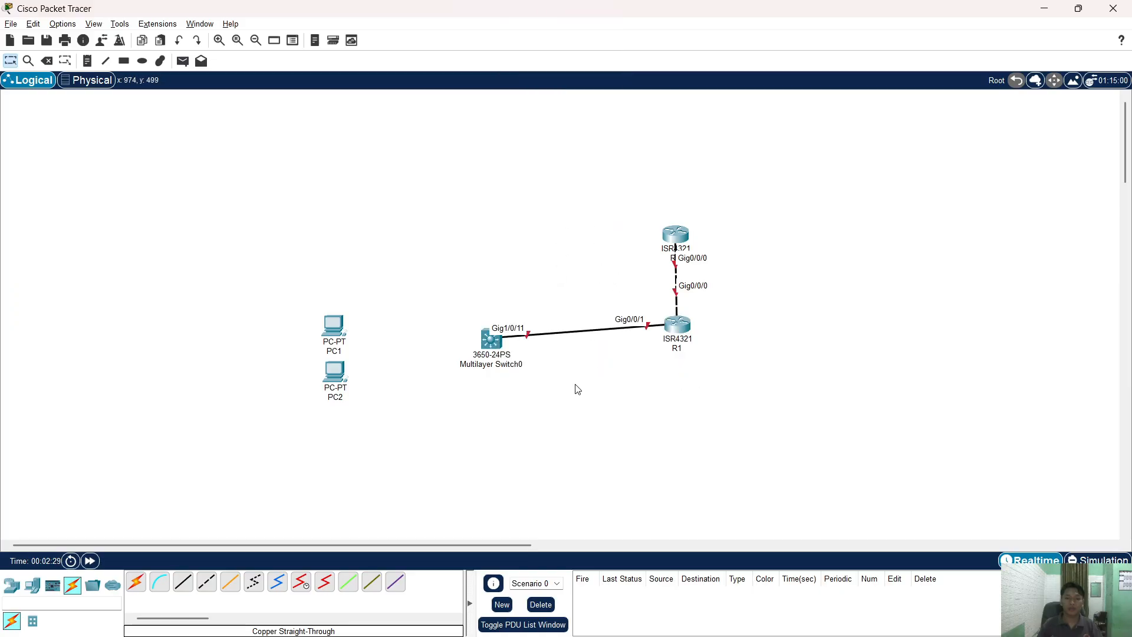
- Cable PC1 Fa0 to Gig1/0/23 and PC2 Fa0 to Gig1/0/24 with straight-through copper
{"action": "left_click", "coordinate": [331, 327]}
{"action": "left_click", "coordinate": [369, 379]}
{"action": "left_click", "coordinate": [491, 345]}
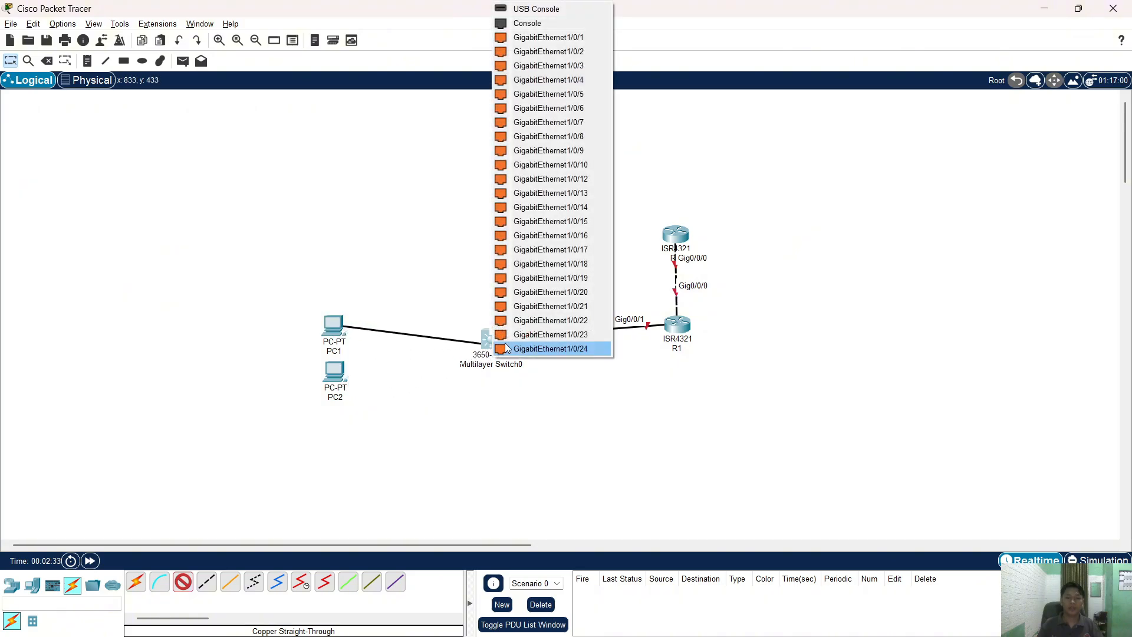
{"action": "left_click", "coordinate": [540, 331]}
{"action": "left_click", "coordinate": [180, 586]}
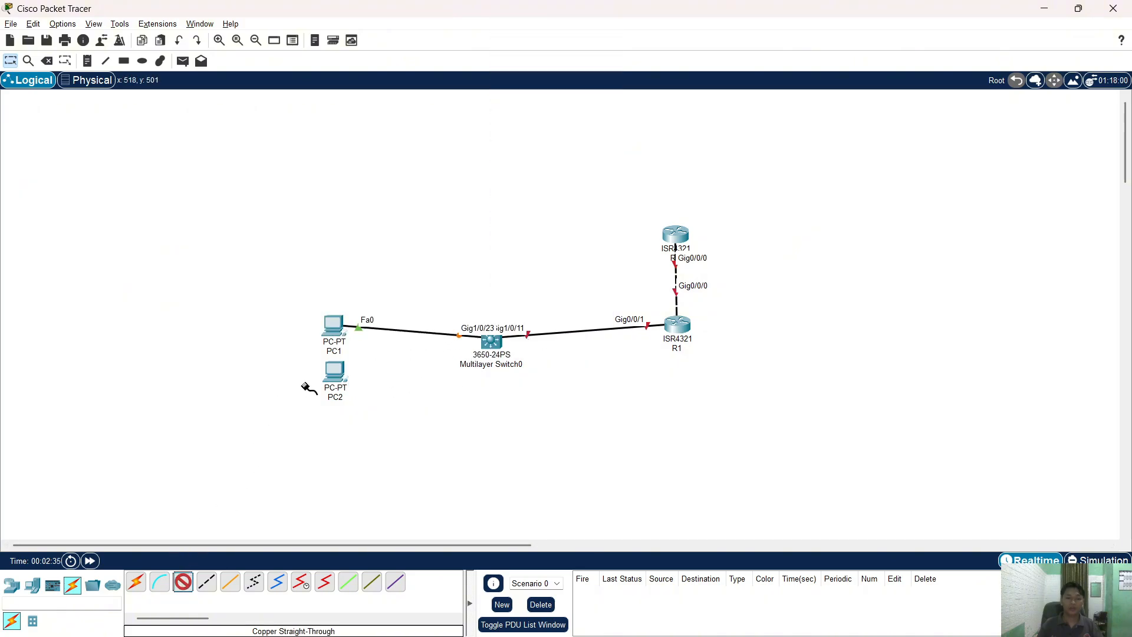
{"action": "left_click", "coordinate": [335, 373]}
{"action": "left_click", "coordinate": [374, 428]}
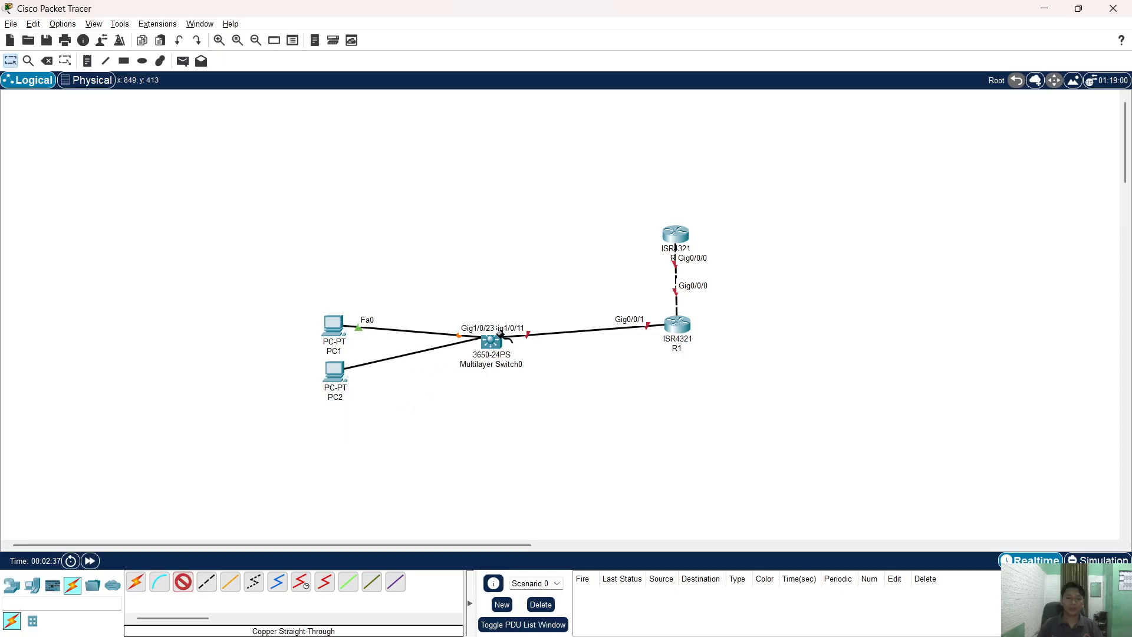
{"action": "left_click", "coordinate": [492, 342]}
{"action": "left_click", "coordinate": [551, 332]}
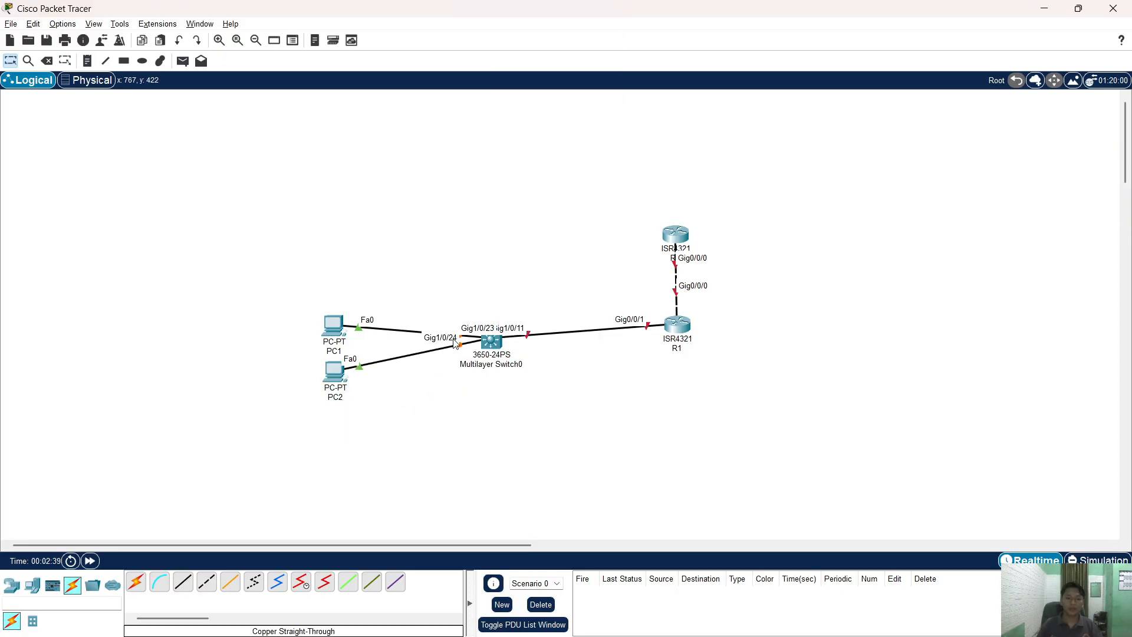
{"action": "key", "text": "alt+Tab"}
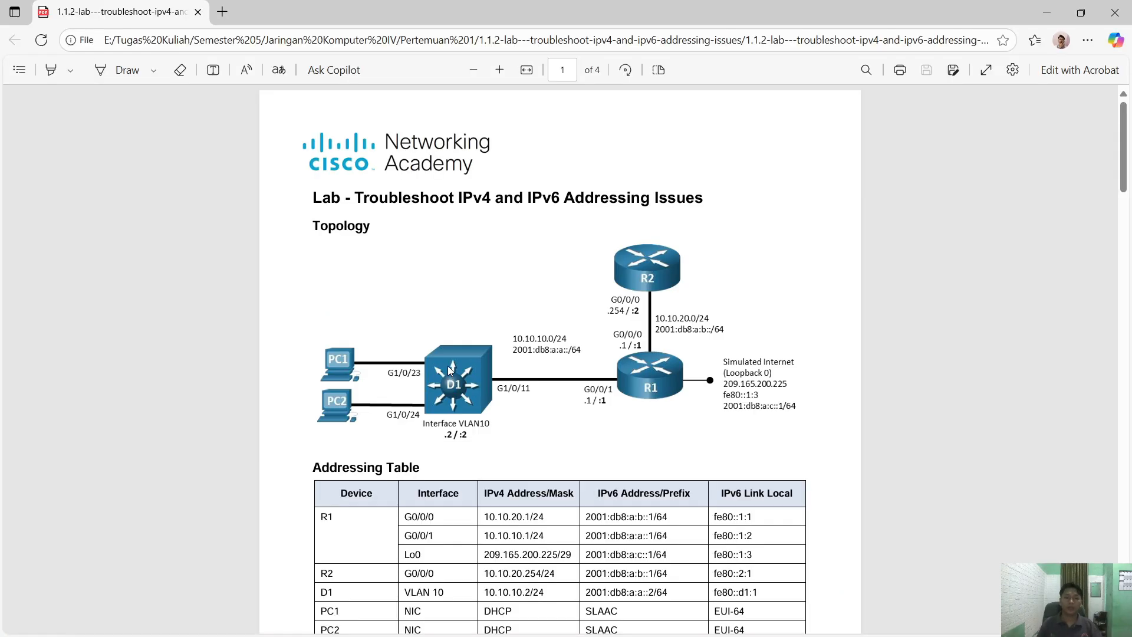
- Scroll the PDF to Trouble Ticket 1.1.2.2's load commands on page 3, then return to Packet Tracer
{"action": "scroll", "coordinate": [508, 415], "scroll_direction": "down", "scroll_amount": 1}
{"action": "scroll", "coordinate": [508, 414], "scroll_direction": "down", "scroll_amount": 20}
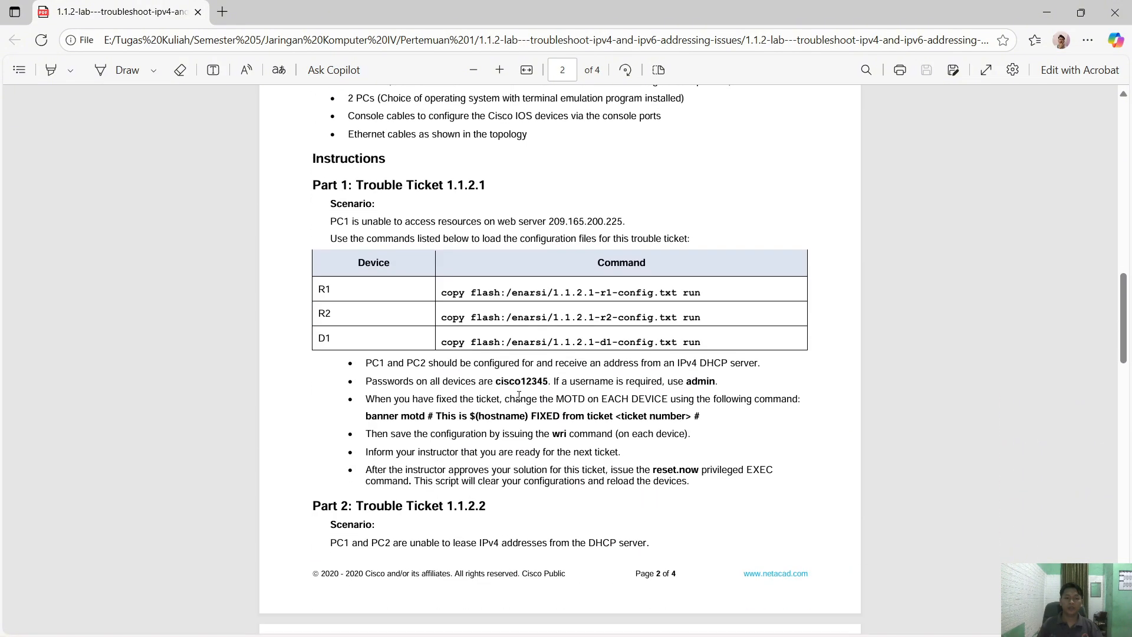
{"action": "scroll", "coordinate": [523, 399], "scroll_direction": "down", "scroll_amount": 3}
{"action": "scroll", "coordinate": [531, 389], "scroll_direction": "up", "scroll_amount": 8}
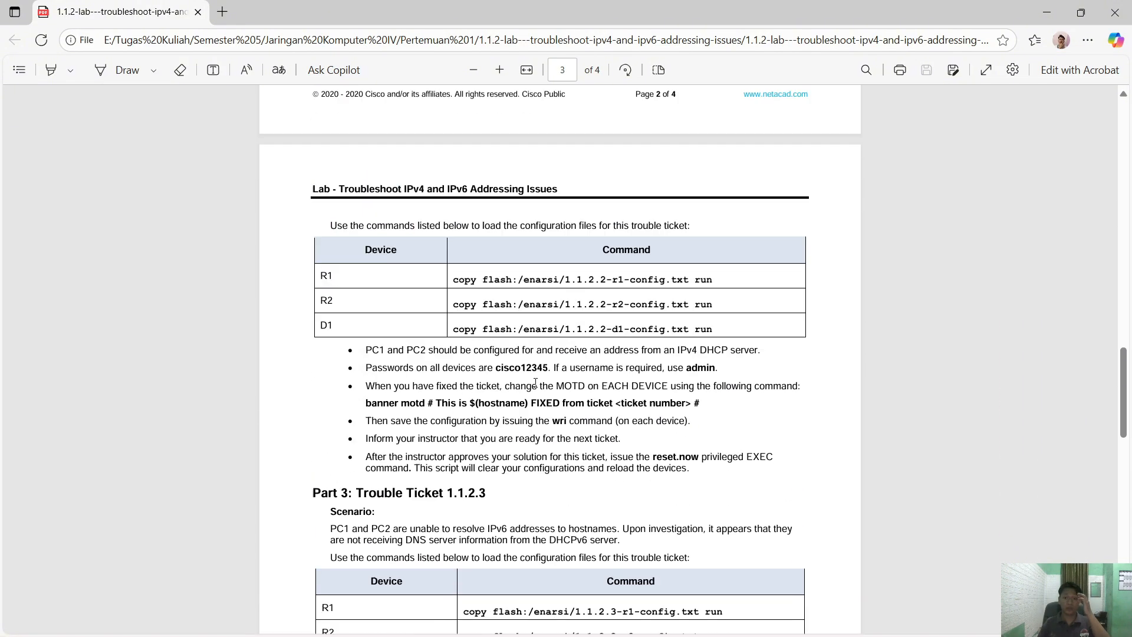
{"action": "scroll", "coordinate": [536, 380], "scroll_direction": "down", "scroll_amount": 1}
{"action": "key", "text": "alt+Tab"}
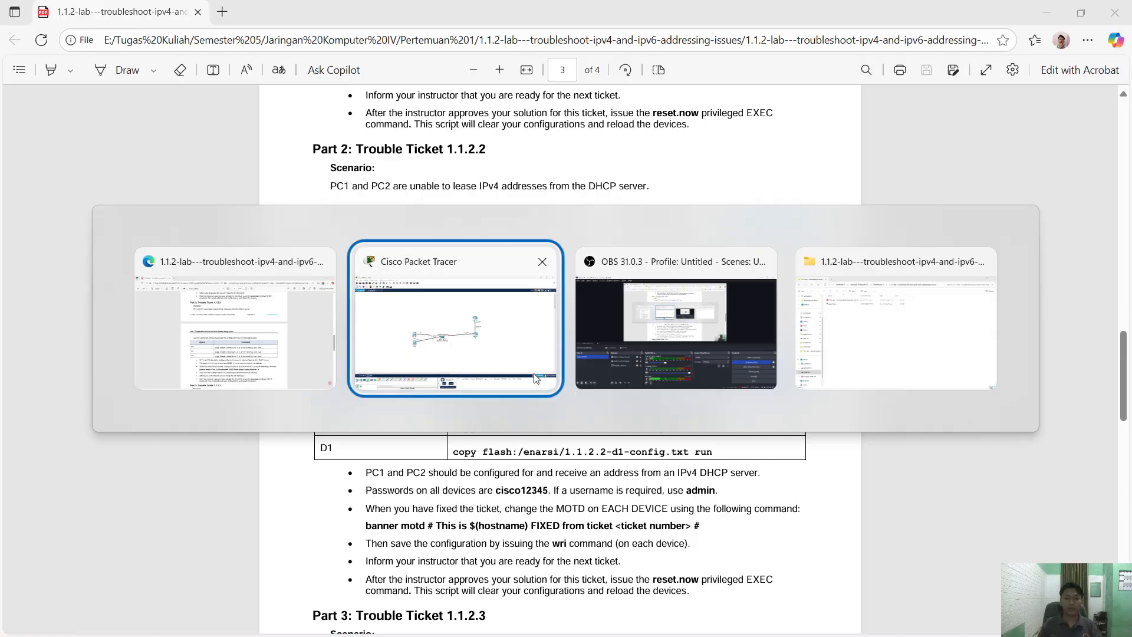
{"action": "left_click_drag", "start_coordinate": [281, 196], "coordinate": [879, 477]}
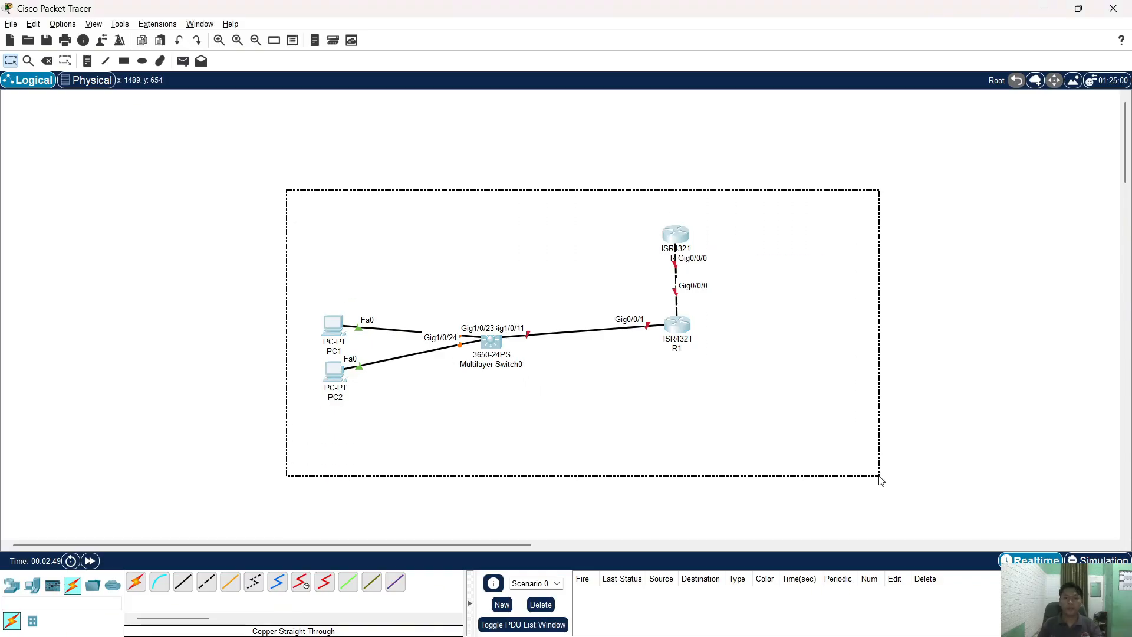
{"action": "left_click_drag", "start_coordinate": [673, 416], "coordinate": [653, 401]}
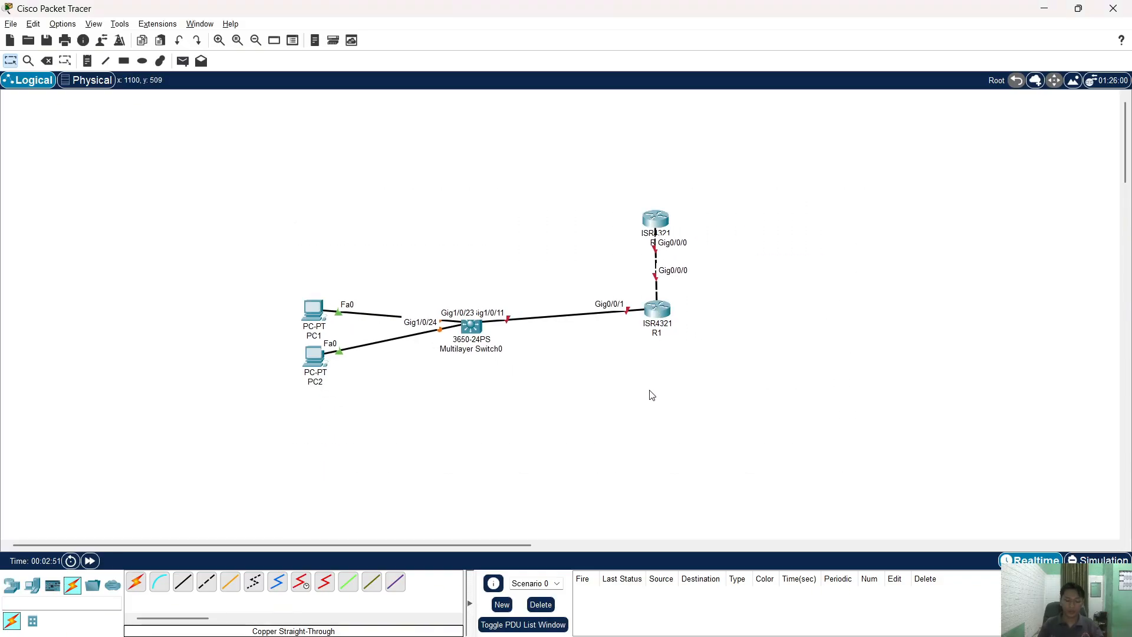
{"action": "left_click_drag", "start_coordinate": [660, 319], "coordinate": [664, 323]}
{"action": "left_click", "coordinate": [664, 326]}
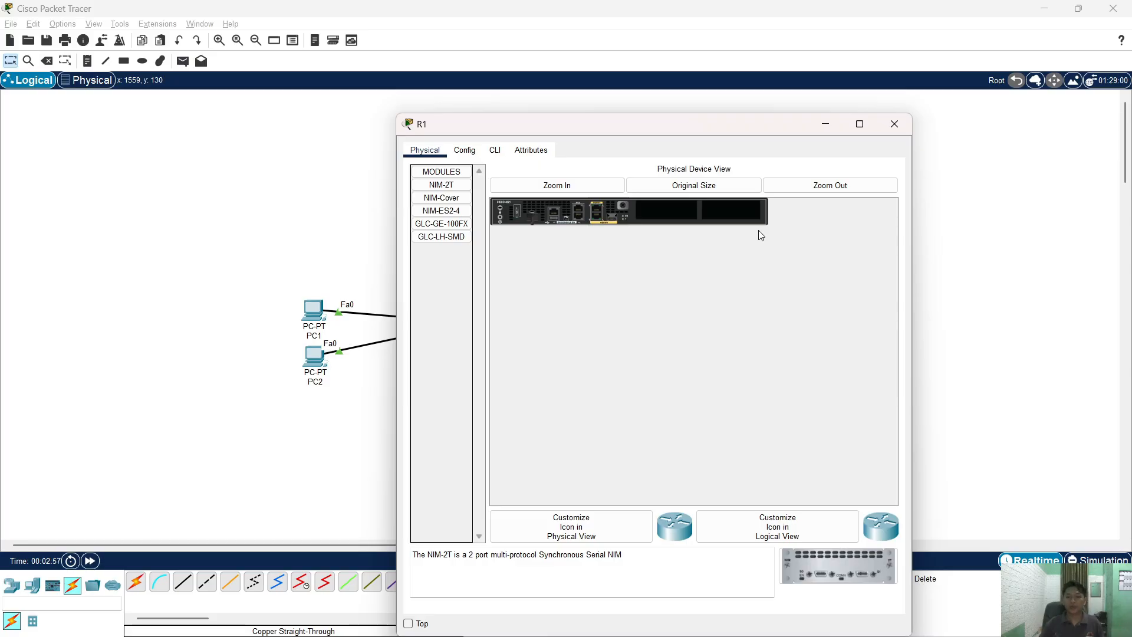
- Scroll the PDF to page 2's Required Resources and Part 1, then return to the topology
{"action": "key", "text": "alt+Tab"}
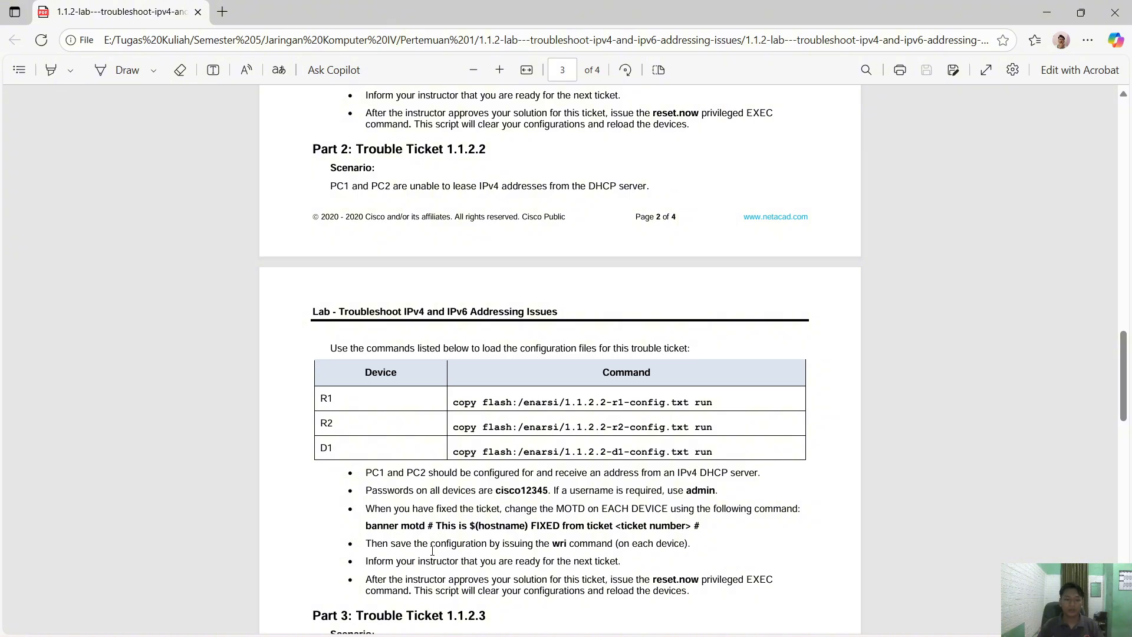
{"action": "scroll", "coordinate": [537, 543], "scroll_direction": "up", "scroll_amount": 10}
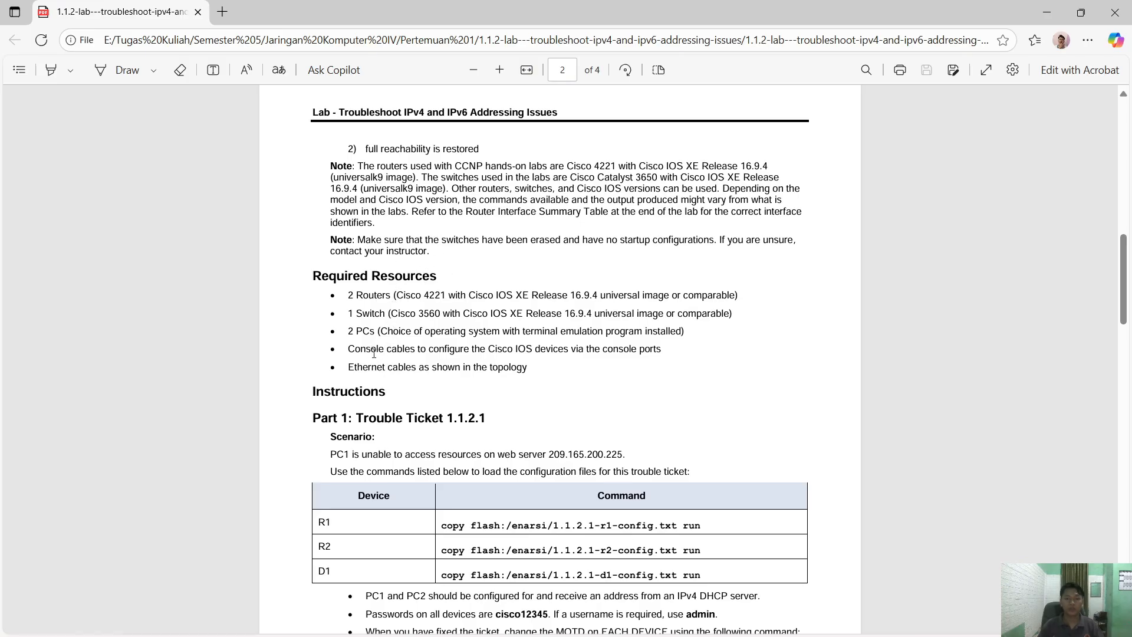
{"action": "scroll", "coordinate": [506, 355], "scroll_direction": "down", "scroll_amount": 1}
{"action": "scroll", "coordinate": [505, 356], "scroll_direction": "down", "scroll_amount": 1}
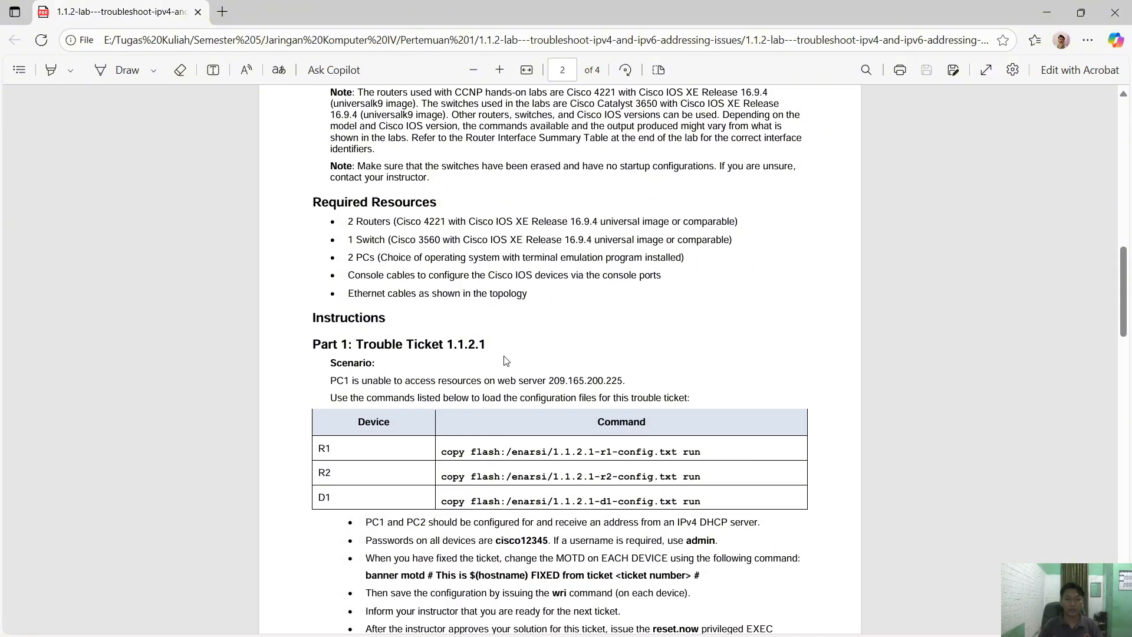
{"action": "key", "text": "alt+Tab"}
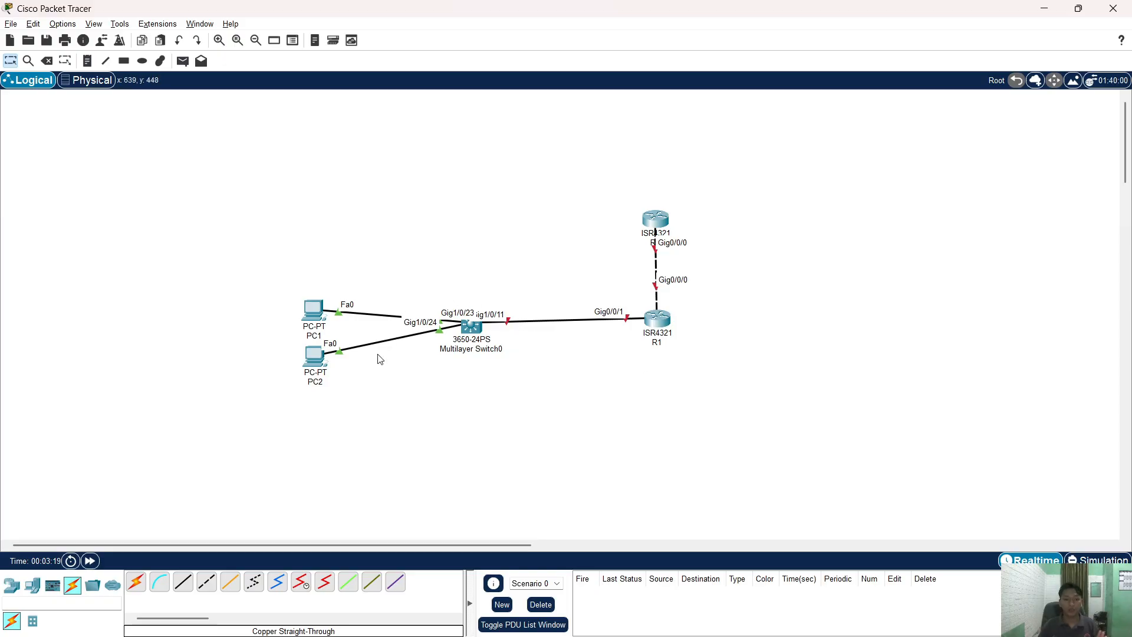
- Open R1's CLI and decline the initial configuration dialog with 'no'
{"action": "left_click", "coordinate": [657, 319]}
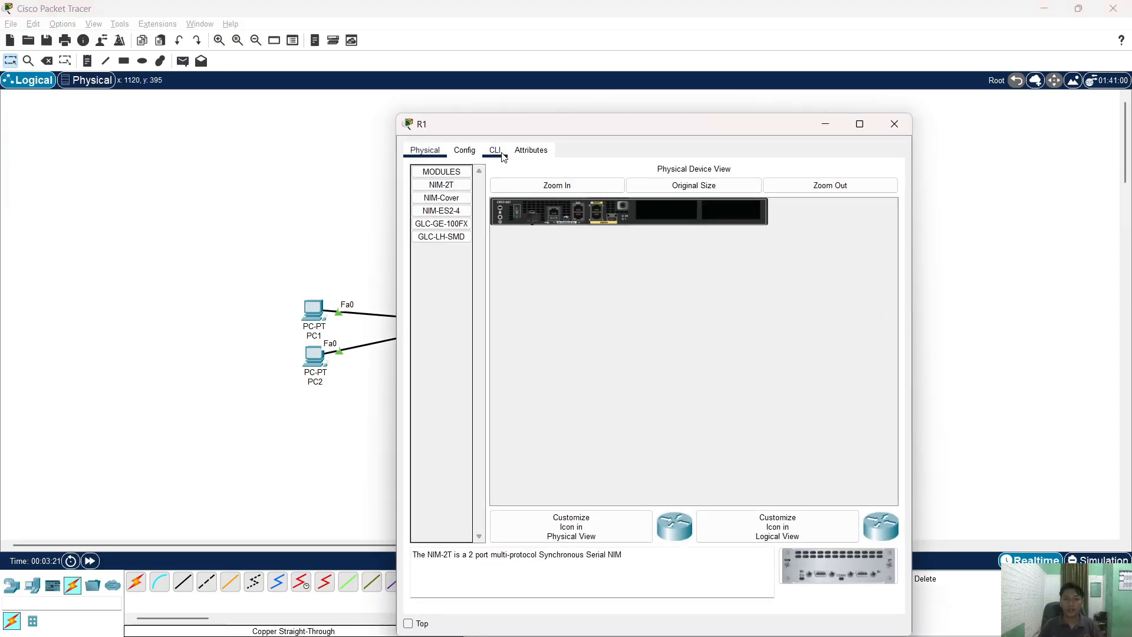
{"action": "left_click", "coordinate": [494, 151]}
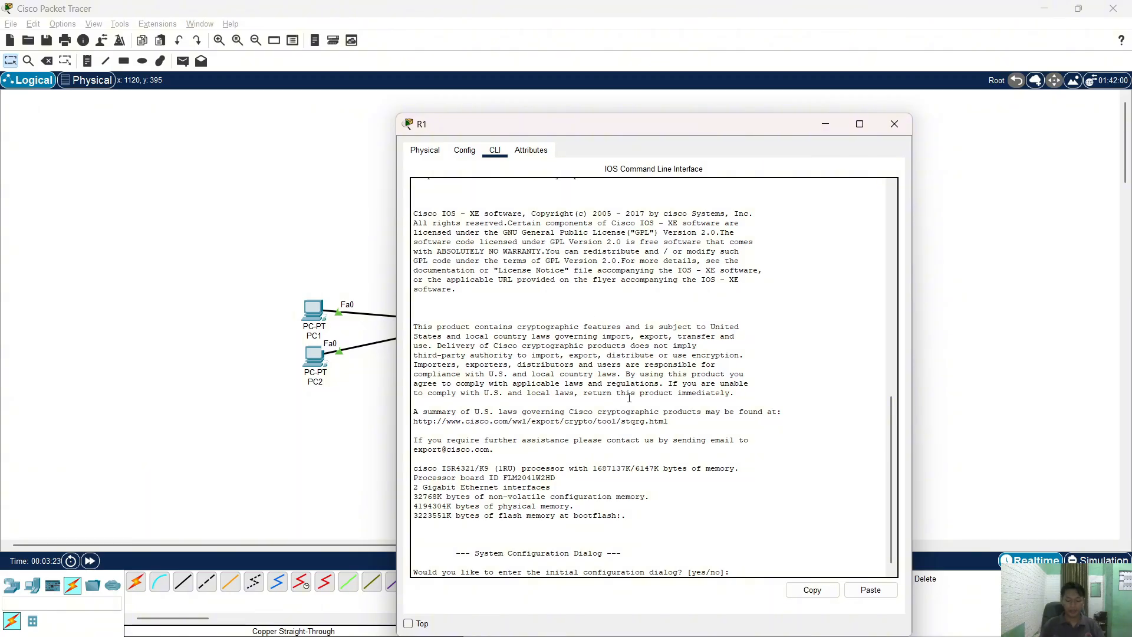
{"action": "type", "text": "no"}
{"action": "key", "text": "Return"}
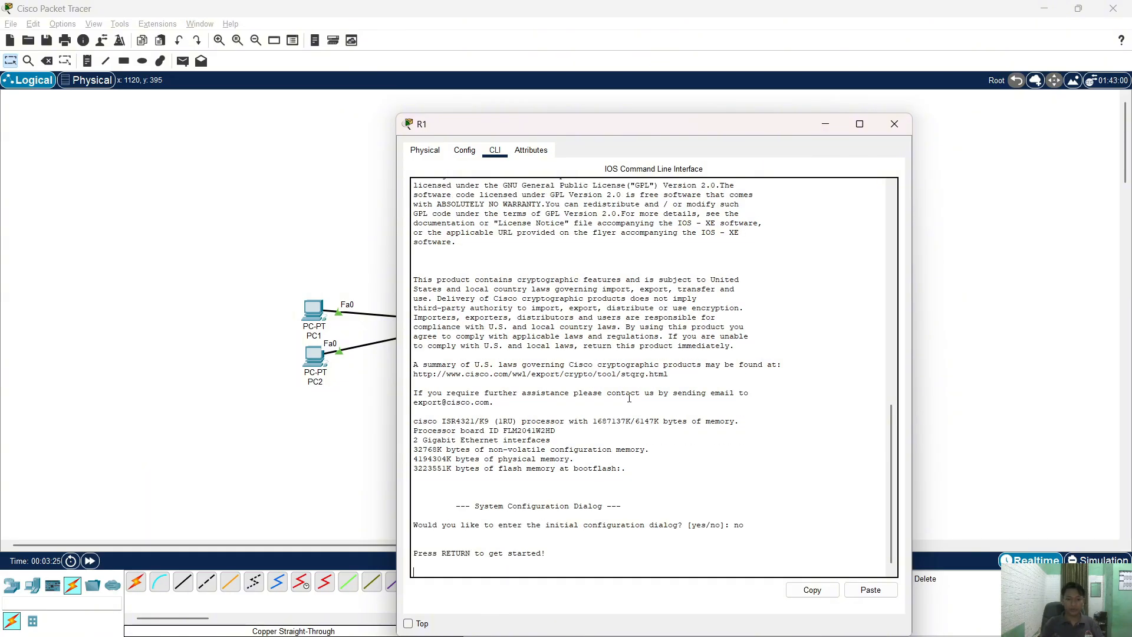
{"action": "key", "text": "Return"}
- Enter global configuration with en and conf t, and set the hostname to R1
{"action": "type", "text": "en"}
{"action": "key", "text": "Return"}
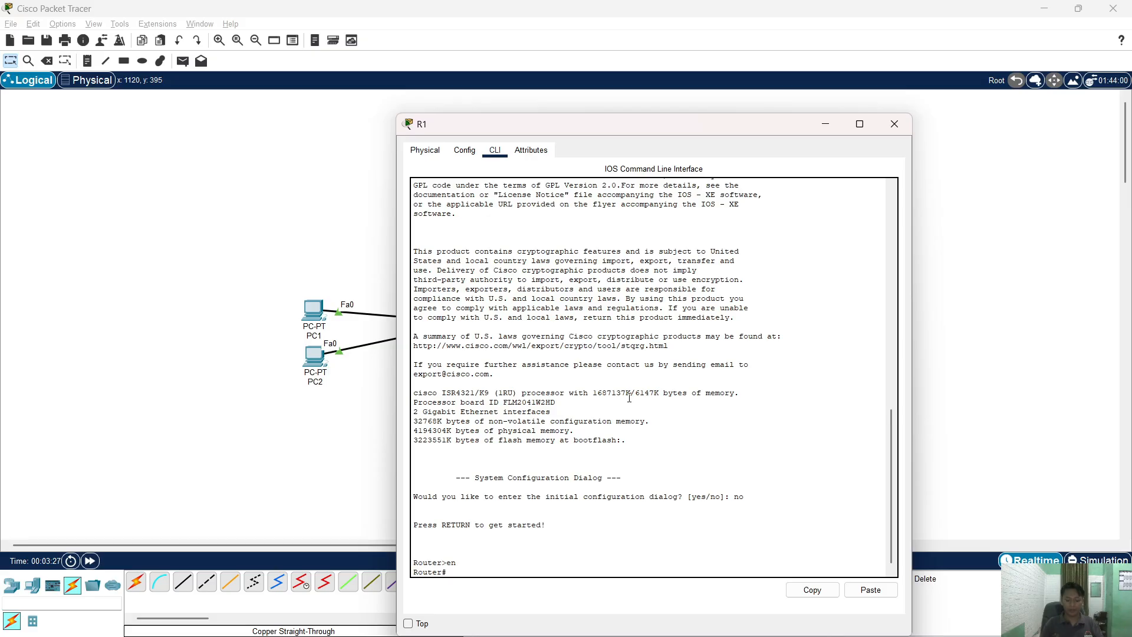
{"action": "type", "text": "conf t"}
{"action": "key", "text": "Return"}
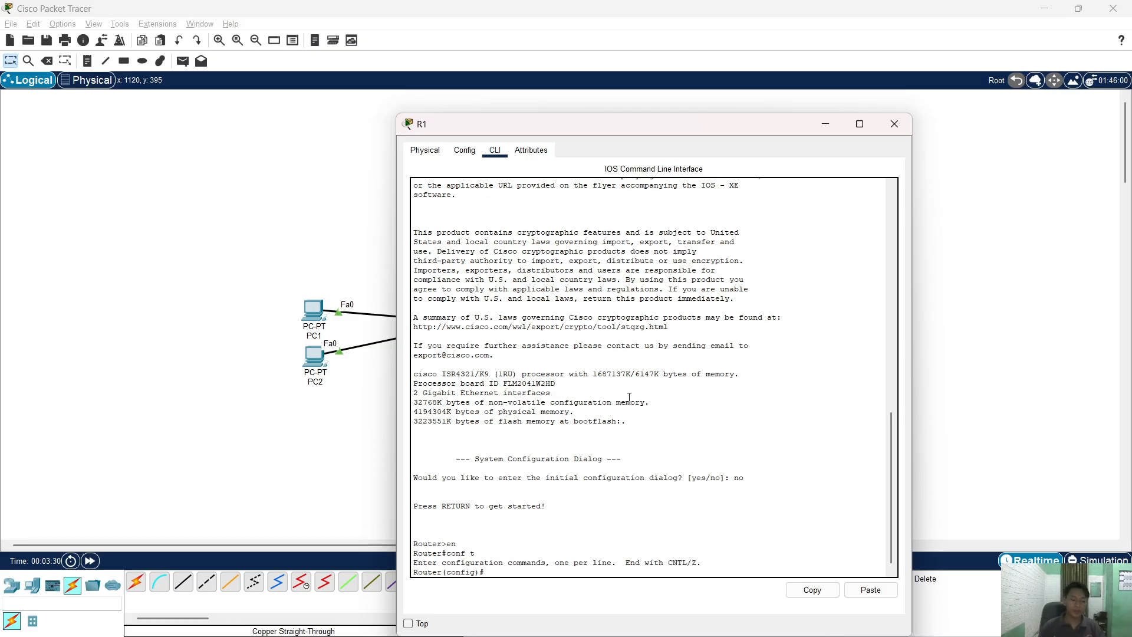
{"action": "type", "text": "host R1"}
{"action": "key", "text": "Return"}
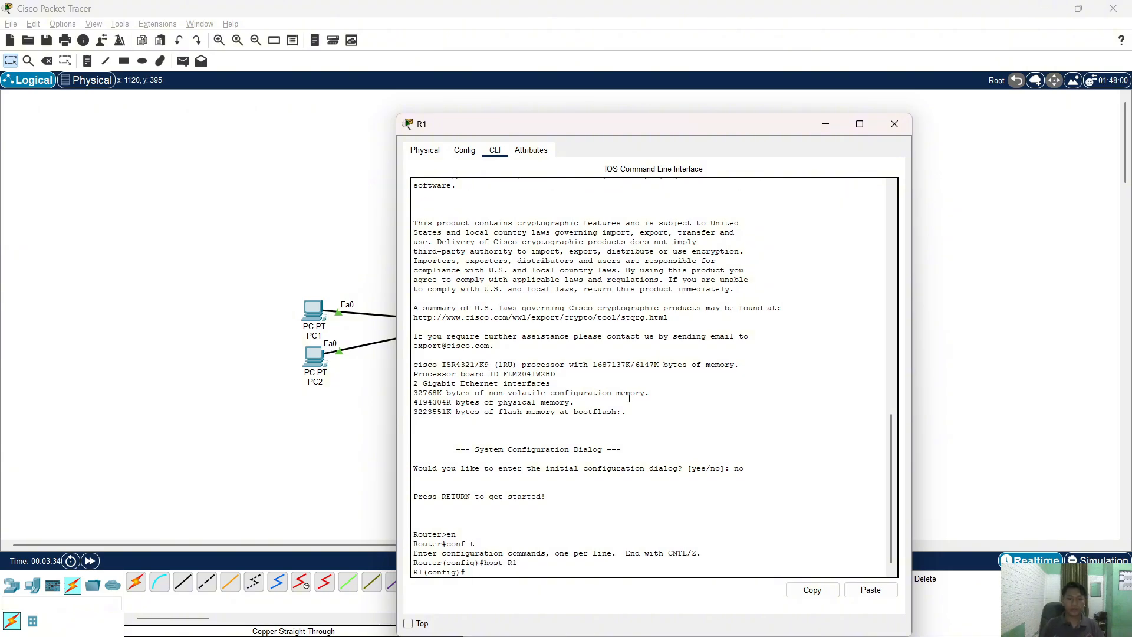
{"action": "key", "text": "Return"}
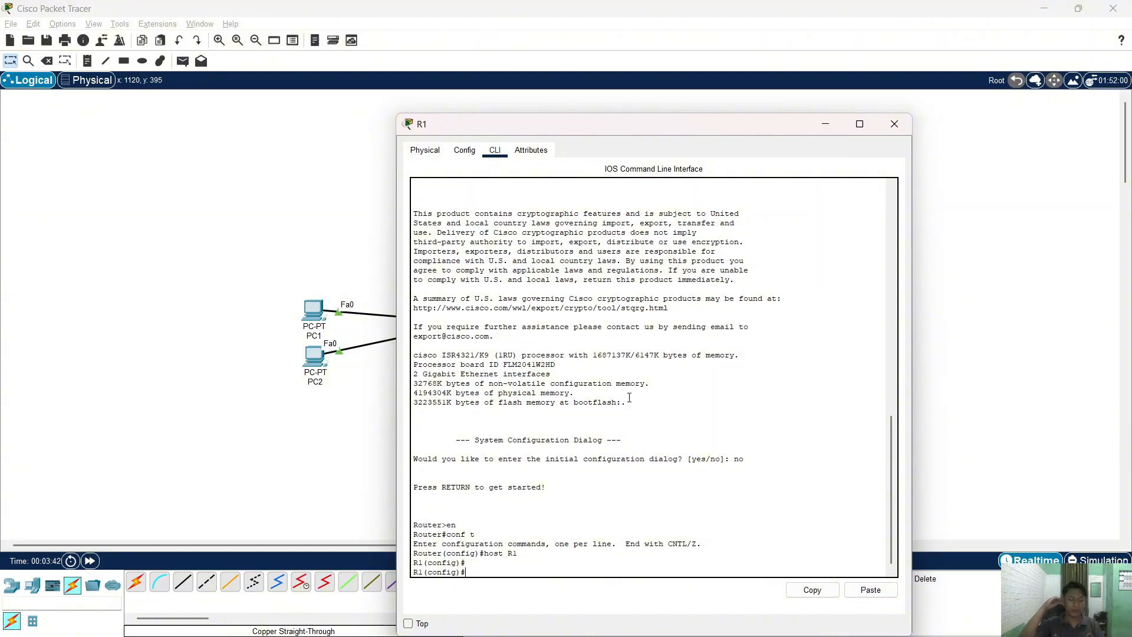
{"action": "key", "text": "alt+Tab"}
{"action": "key", "text": "alt+Tab"}
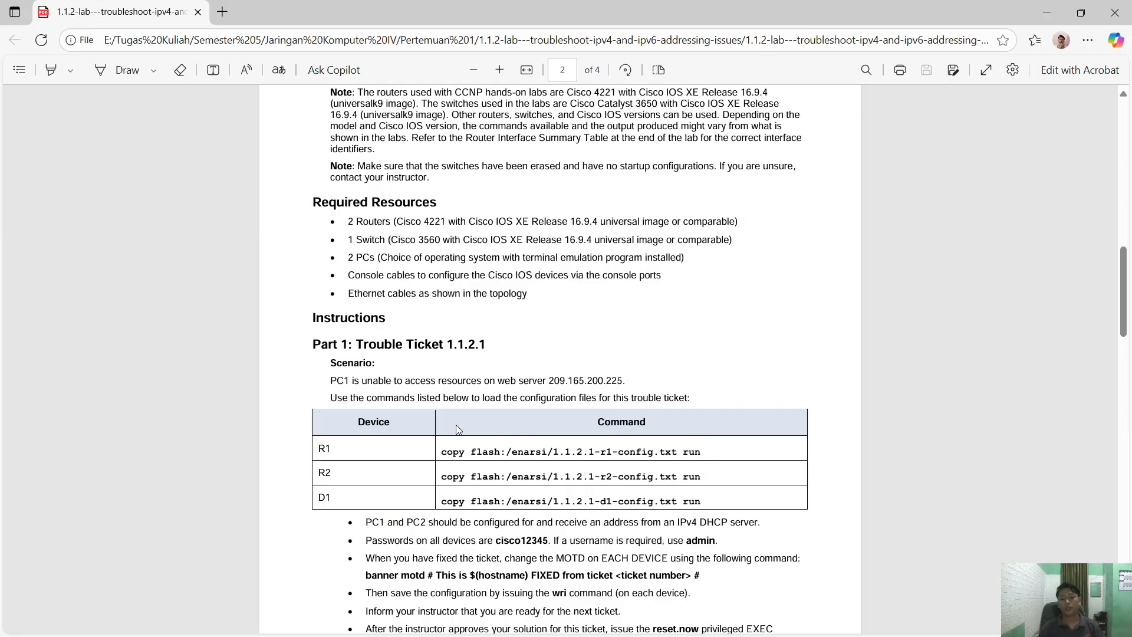
- Scroll the PDF down to page 3's Trouble Ticket 1.1.2.2 command table and MOTD banner template
{"action": "scroll", "coordinate": [448, 408], "scroll_direction": "down", "scroll_amount": 1}
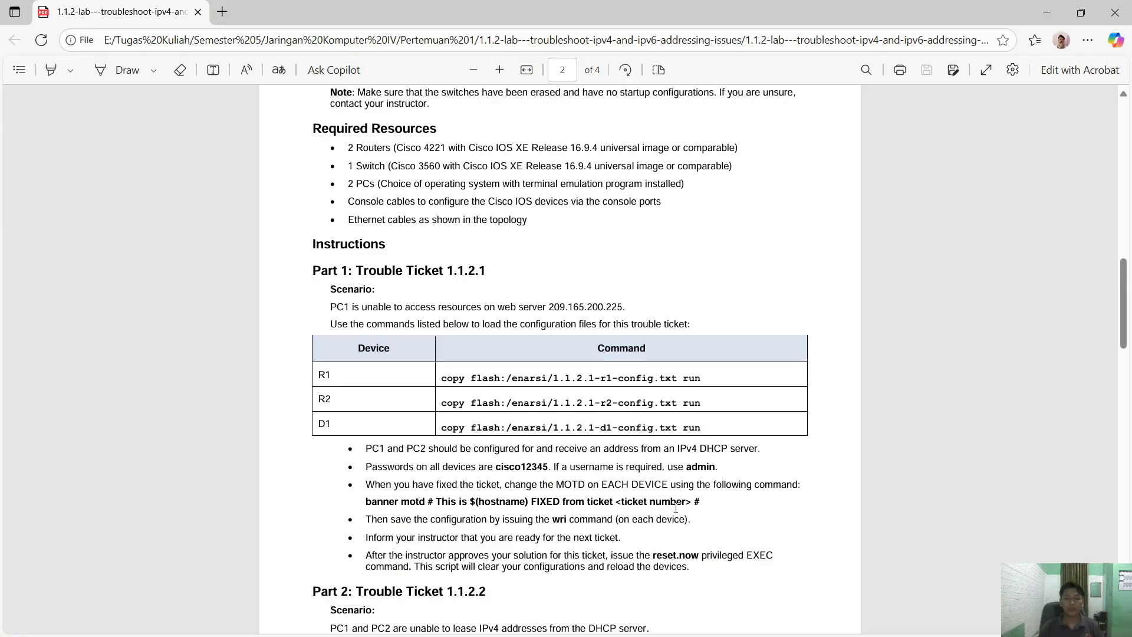
{"action": "scroll", "coordinate": [537, 434], "scroll_direction": "up", "scroll_amount": 1}
{"action": "scroll", "coordinate": [542, 446], "scroll_direction": "down", "scroll_amount": 6}
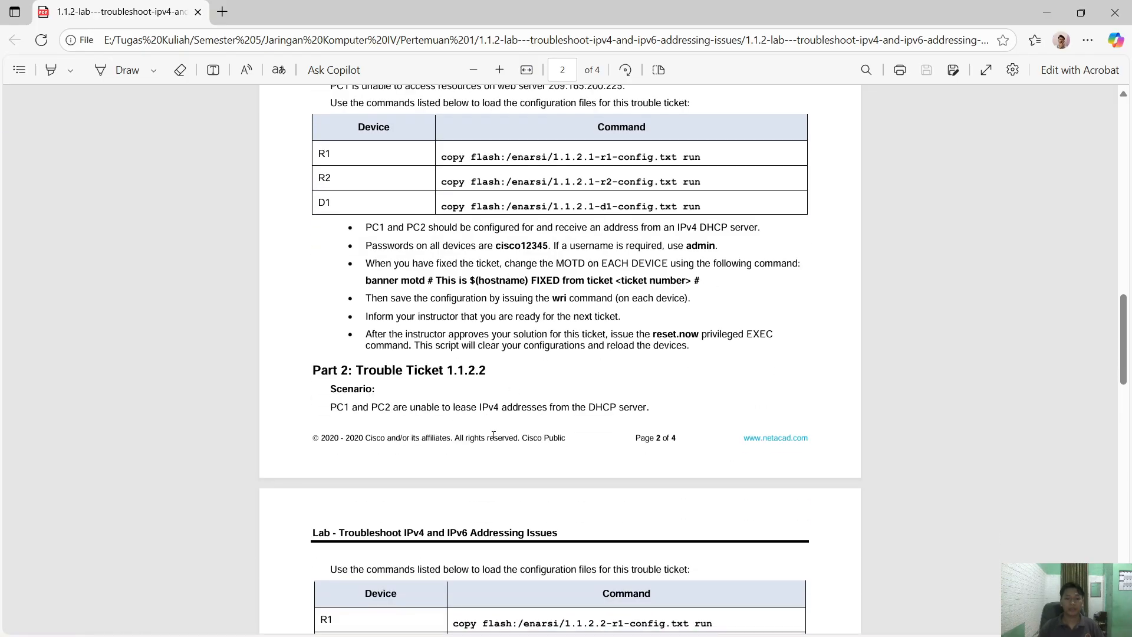
{"action": "scroll", "coordinate": [549, 458], "scroll_direction": "down", "scroll_amount": 1}
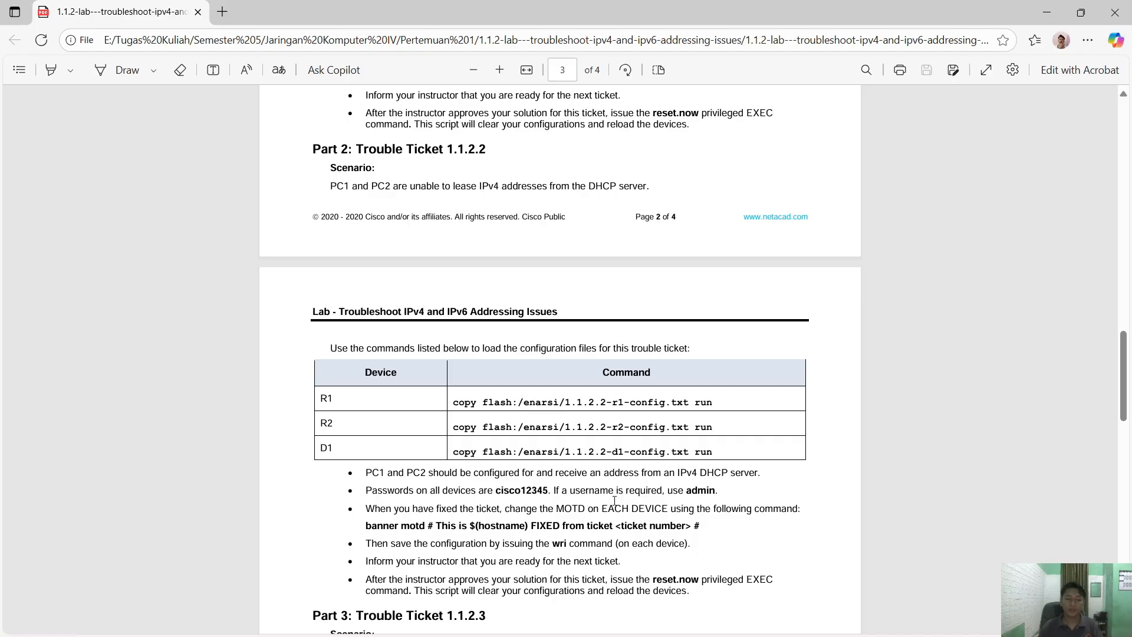
- On R1, create user admin with privilege 15 and a secret password
{"action": "key", "text": "alt+Tab"}
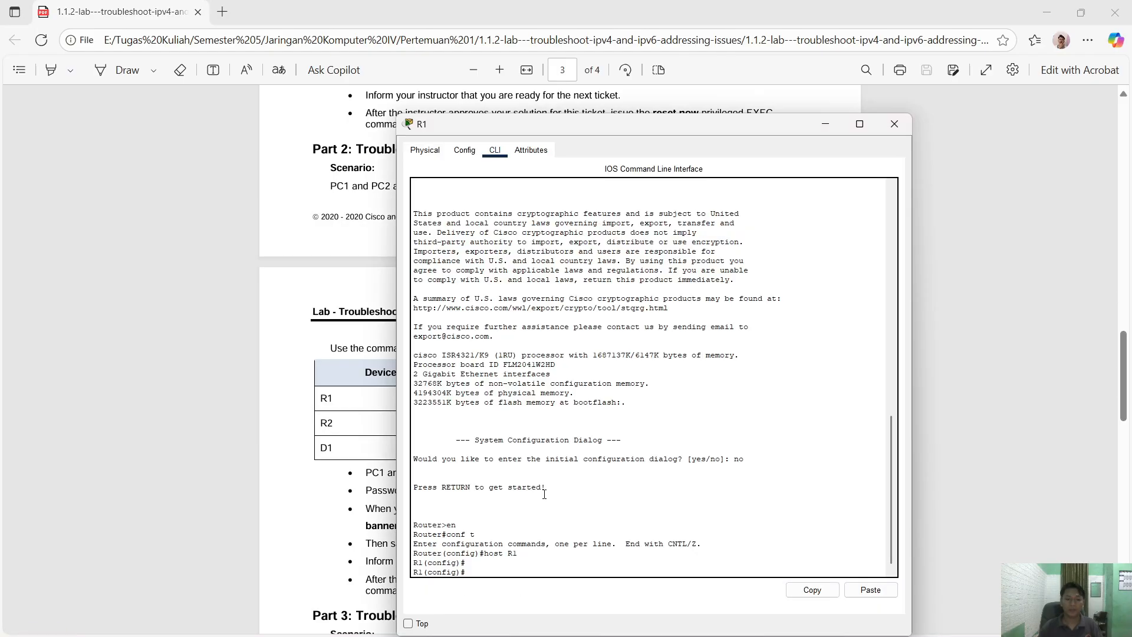
{"action": "type", "text": "use"}
{"action": "key", "text": "Tab"}
{"action": "type", "text": "admin"}
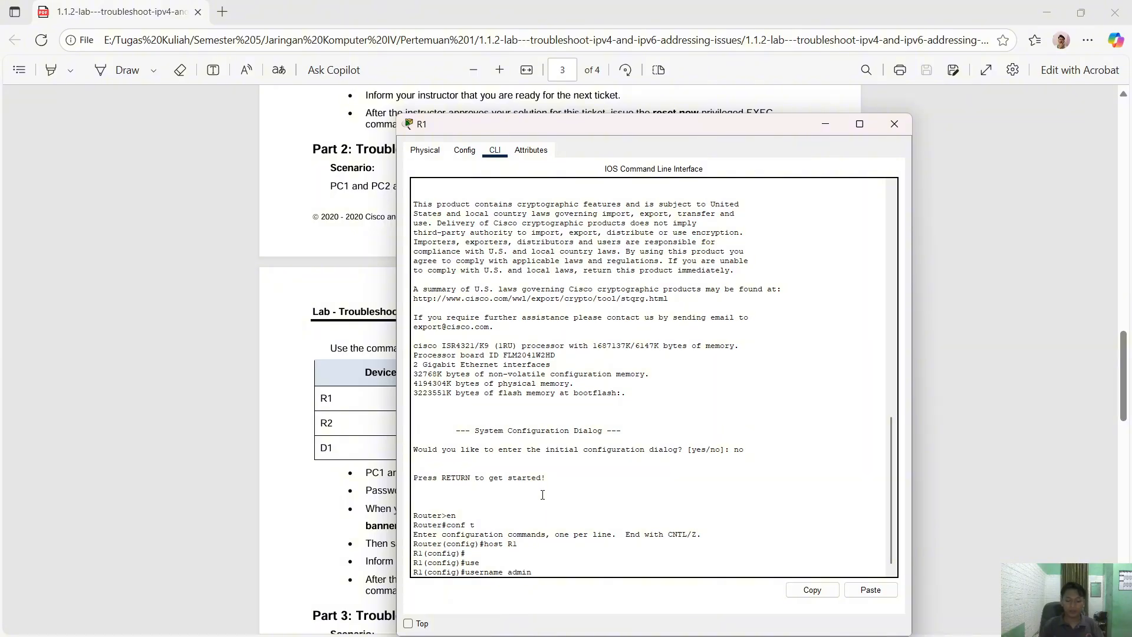
{"action": "type", "text": " pr"}
{"action": "key", "text": "Tab"}
{"action": "type", "text": "15 sec"}
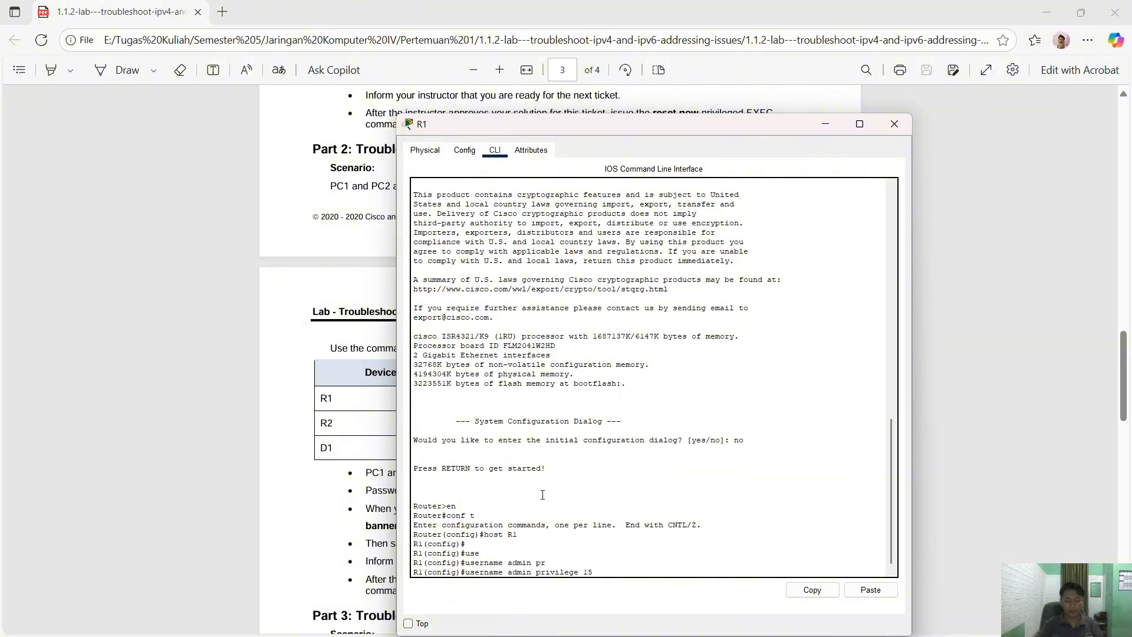
{"action": "key", "text": "Tab"}
{"action": "type", "text": "cisc"}
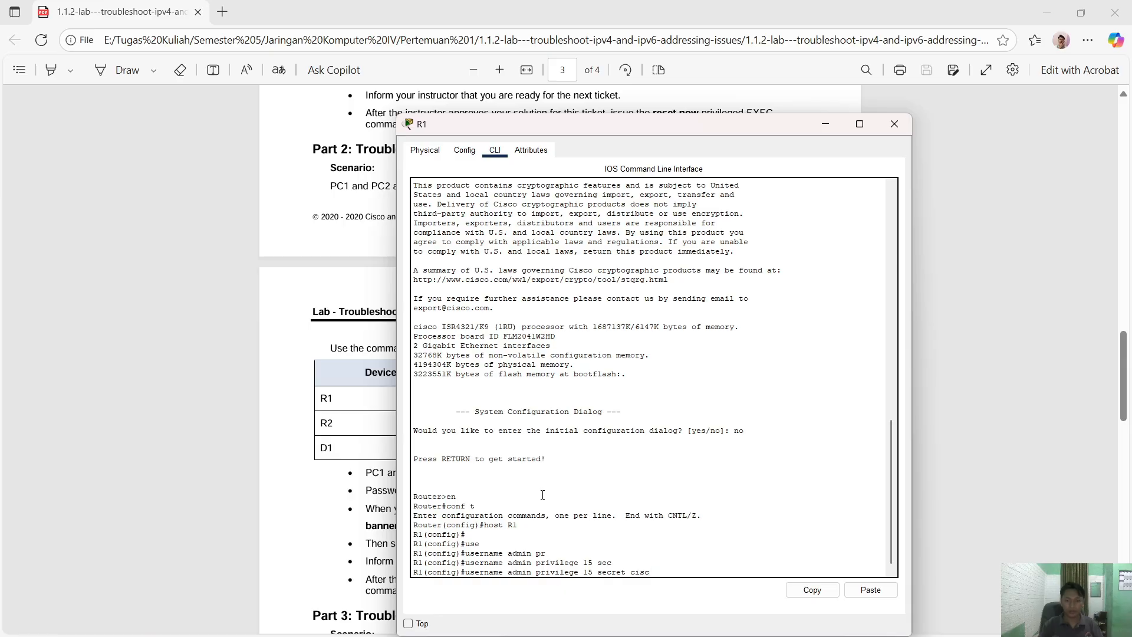
{"action": "type", "text": "o12345"}
{"action": "key", "text": "Return"}
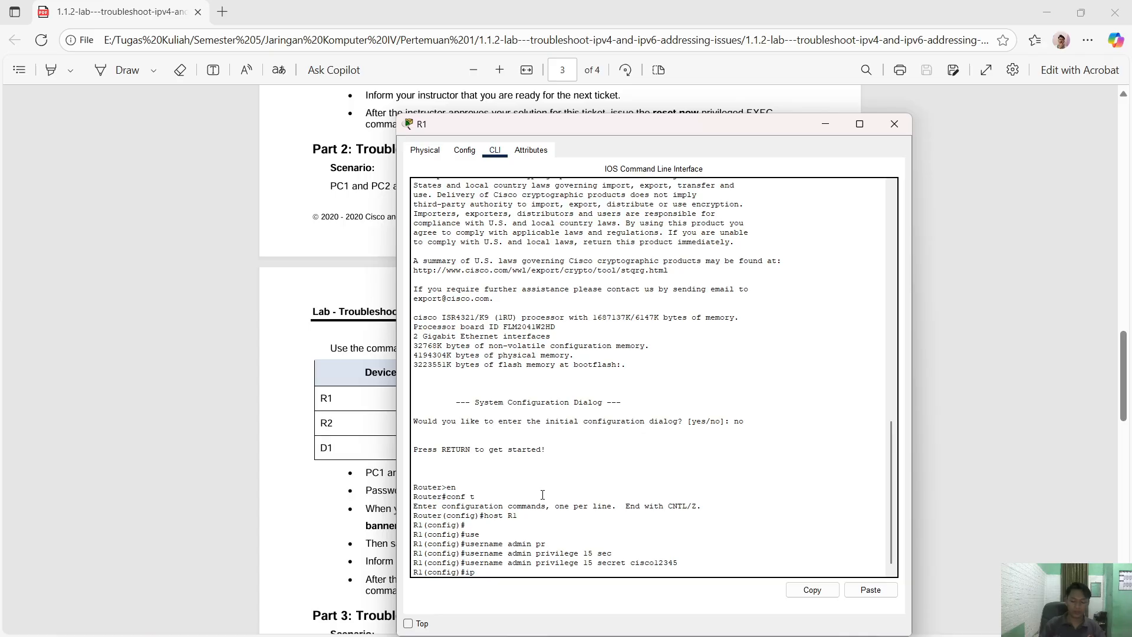
- Enable ipv6 unicast-routing on R1, then bring the lab PDF back to Part 1
{"action": "type", "text": "ipv"}
{"action": "key", "text": "Tab"}
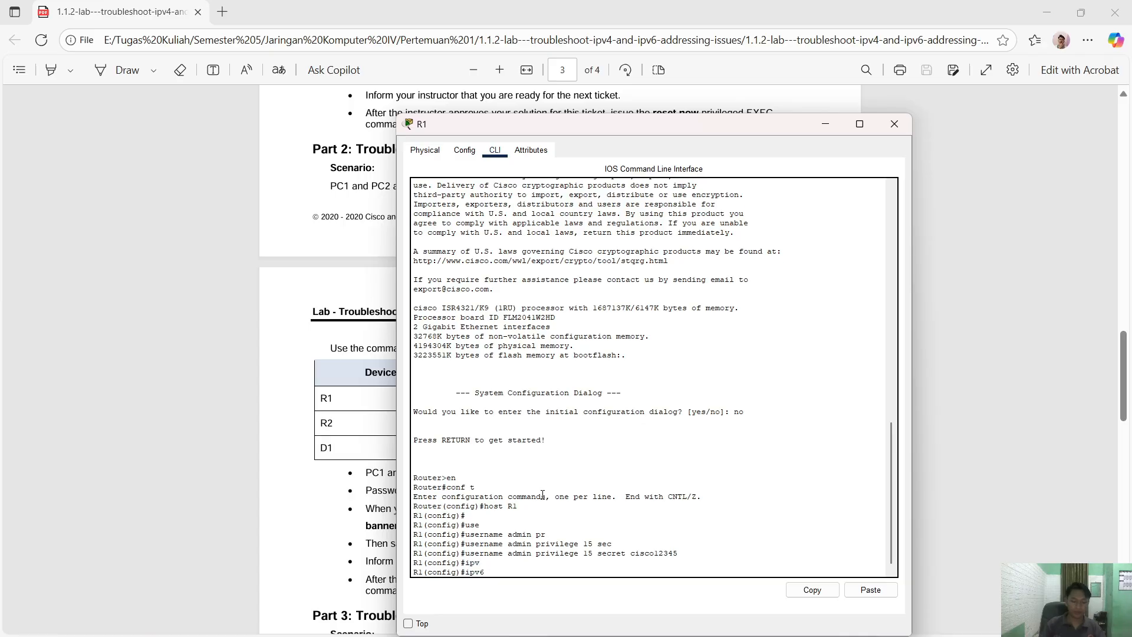
{"action": "type", "text": "ub"}
{"action": "key", "text": "Tab"}
{"action": "type", "text": "n"}
{"action": "key", "text": "Tab"}
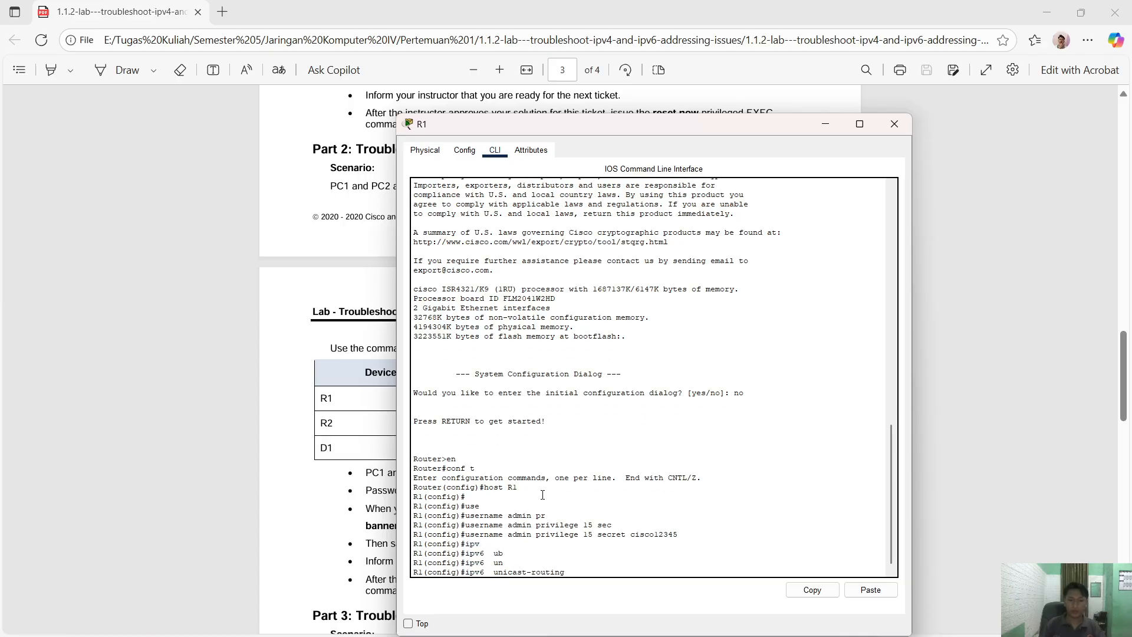
{"action": "key", "text": "Return"}
{"action": "key", "text": "Return"}
{"action": "key", "text": "Return"}
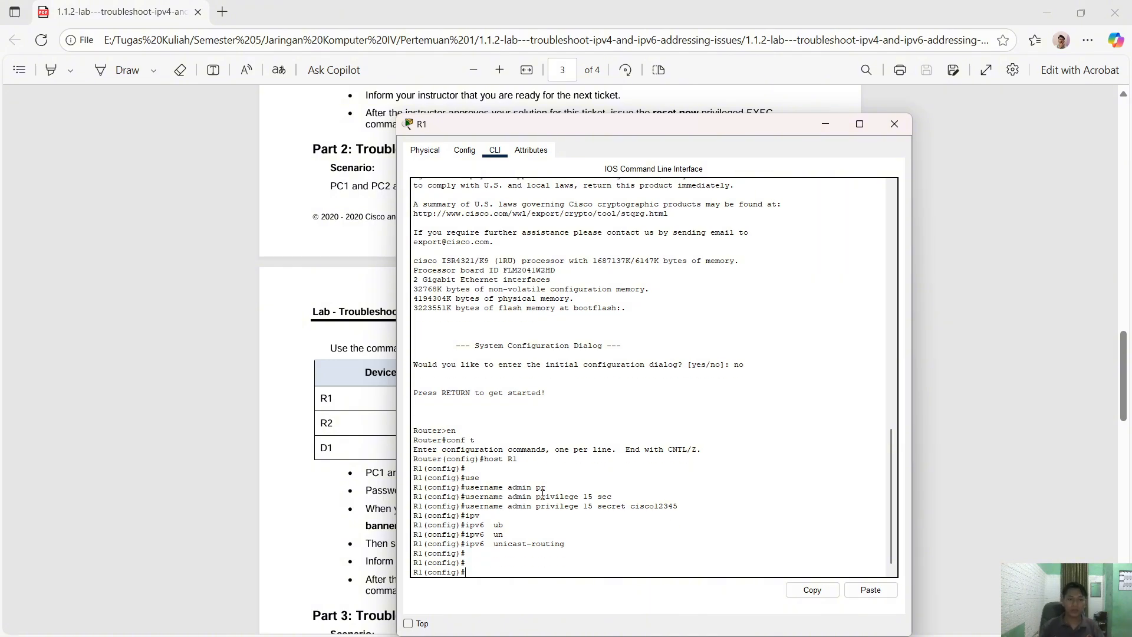
{"action": "left_click_drag", "start_coordinate": [526, 125], "coordinate": [696, 123]}
{"action": "left_click", "coordinate": [429, 306]}
{"action": "scroll", "coordinate": [431, 298], "scroll_direction": "up", "scroll_amount": 15}
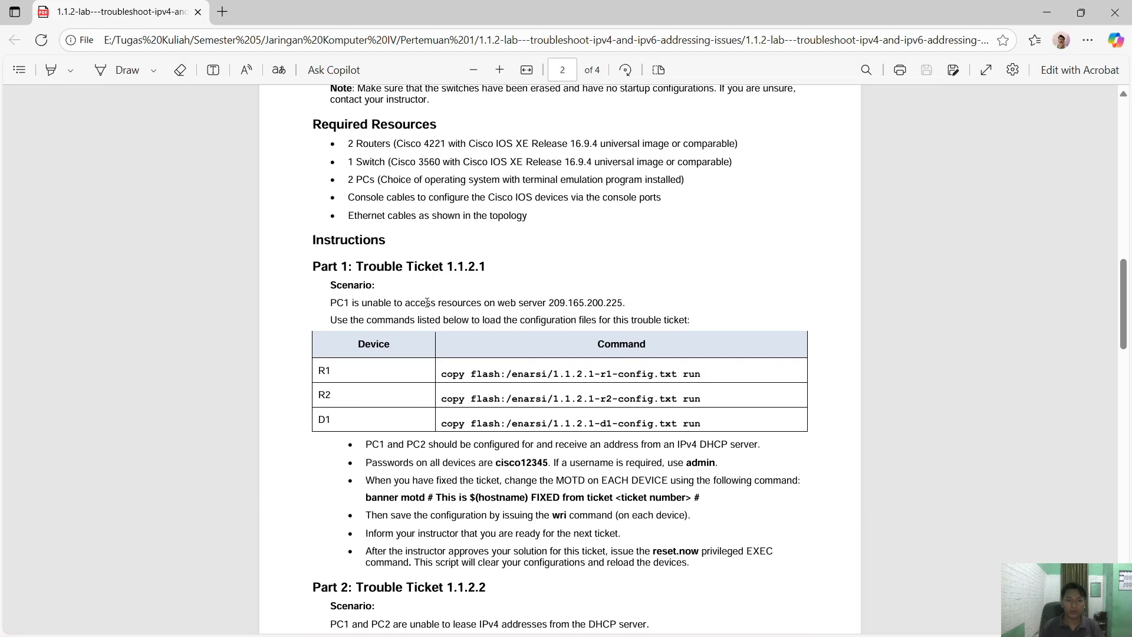
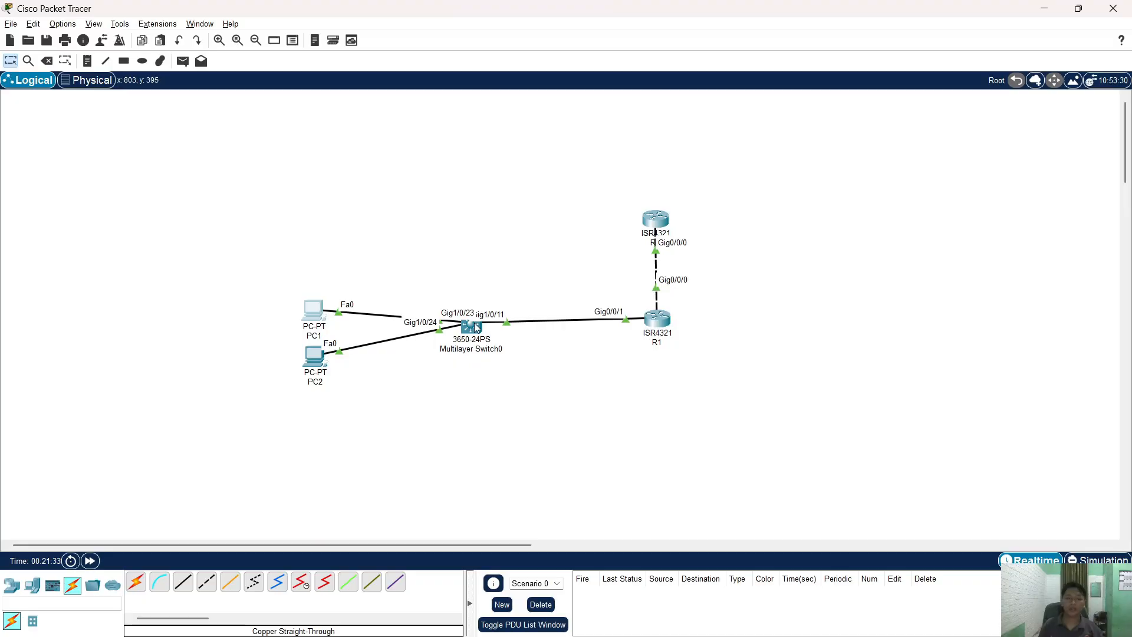
- Open Multilayer Switch0's window and scroll the lab PDF to the topology and addressing table
{"action": "left_click", "coordinate": [471, 326]}
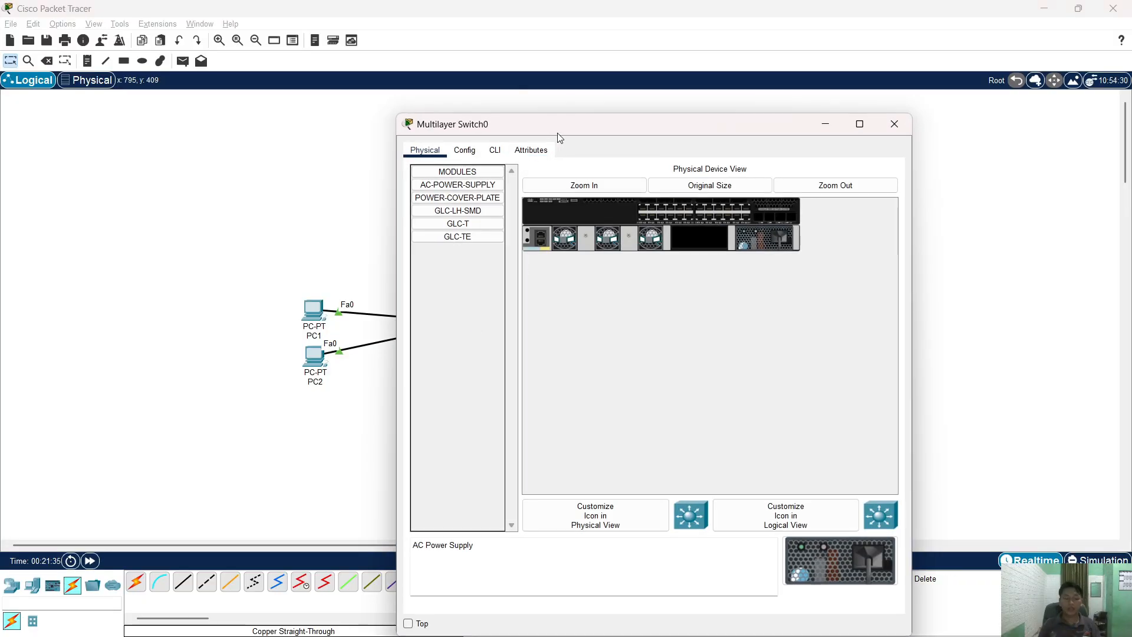
{"action": "left_click_drag", "start_coordinate": [554, 131], "coordinate": [584, 131]}
{"action": "key", "text": "alt+Tab"}
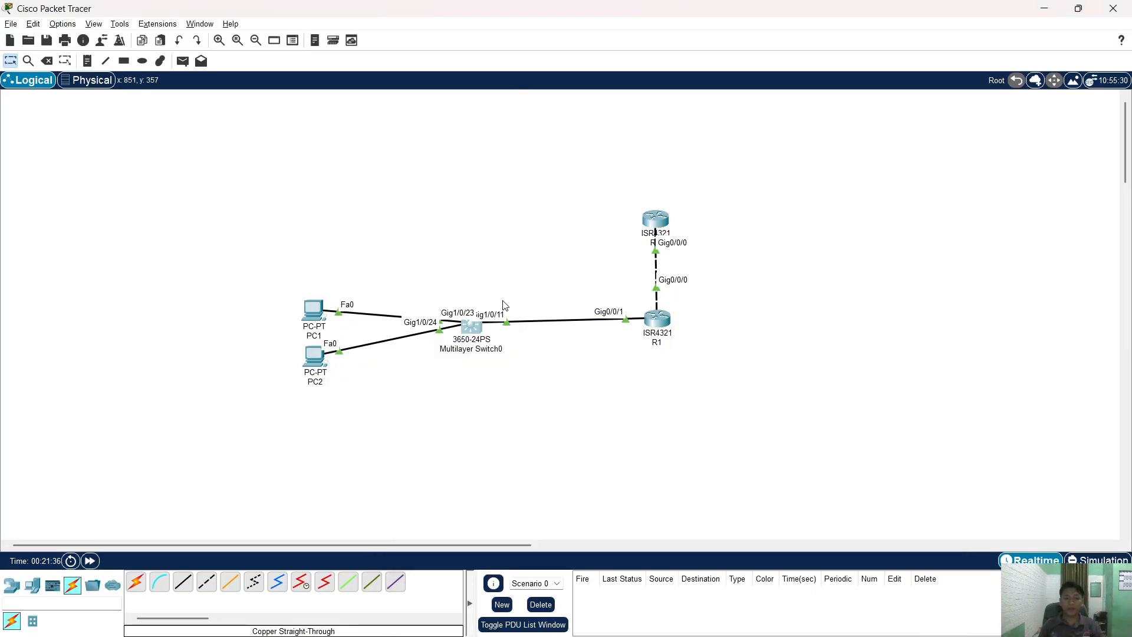
{"action": "key", "text": "alt+Tab"}
{"action": "left_click", "coordinate": [504, 308]}
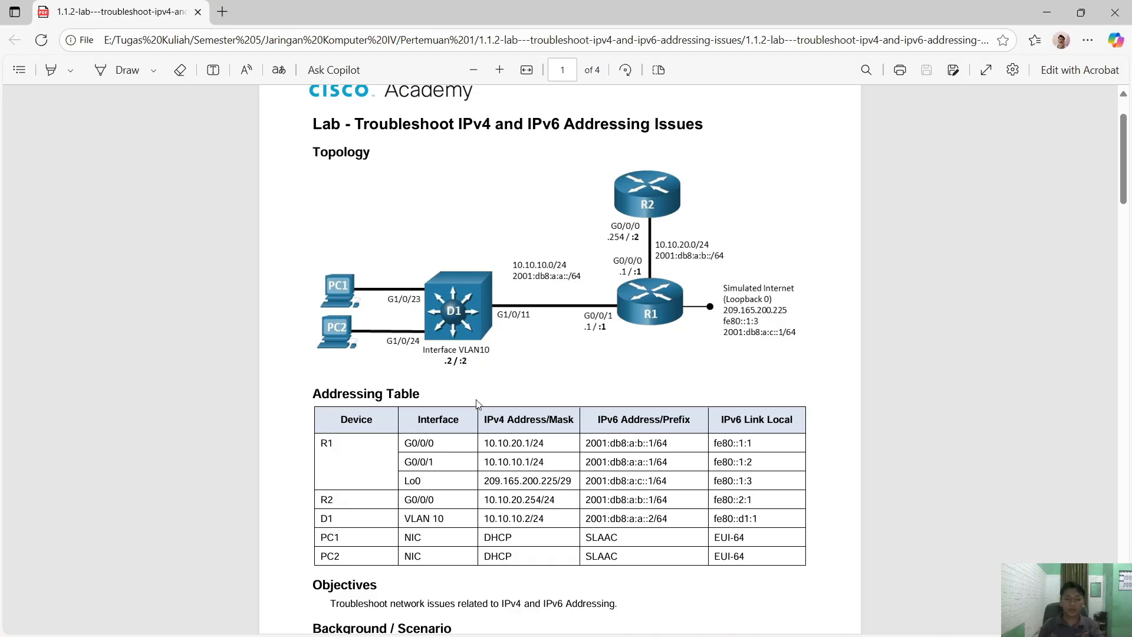
{"action": "scroll", "coordinate": [480, 395], "scroll_direction": "down", "scroll_amount": 2}
- Show the switch's CLI and place its window to the right, beside the PDF
{"action": "key", "text": "alt+Tab"}
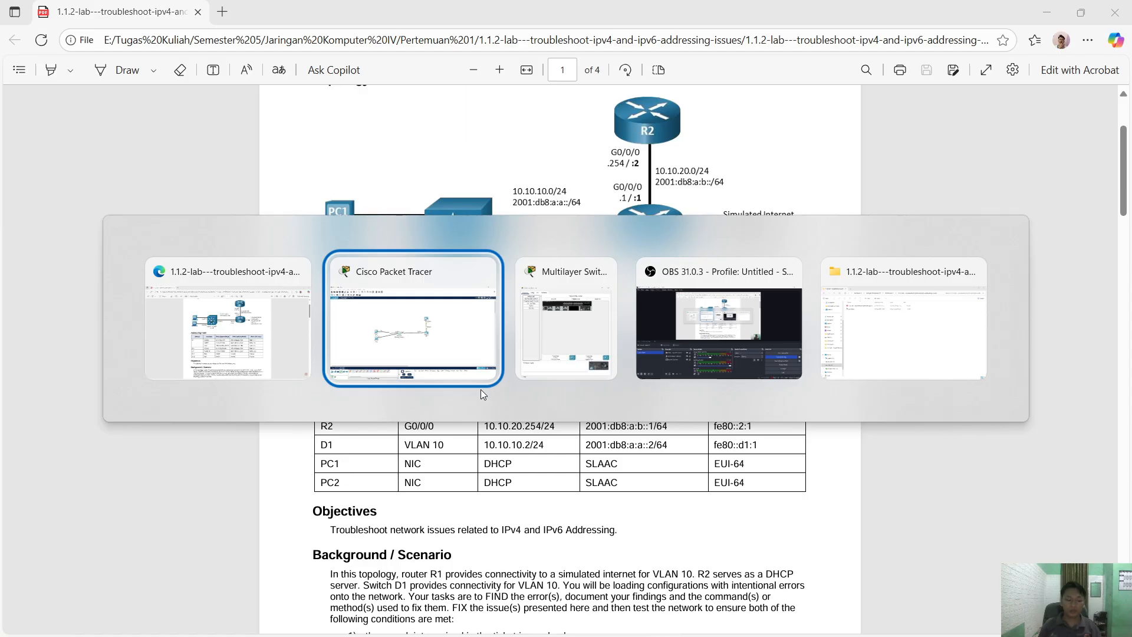
{"action": "key", "text": "alt+Tab"}
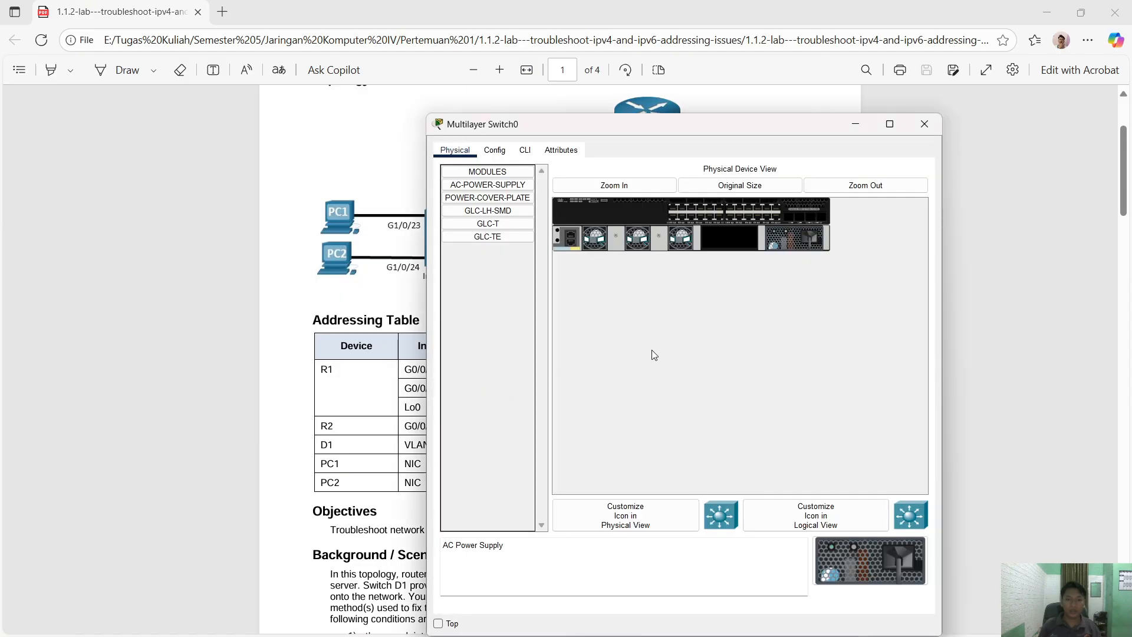
{"action": "left_click", "coordinate": [525, 151]}
{"action": "left_click_drag", "start_coordinate": [549, 130], "coordinate": [681, 121]}
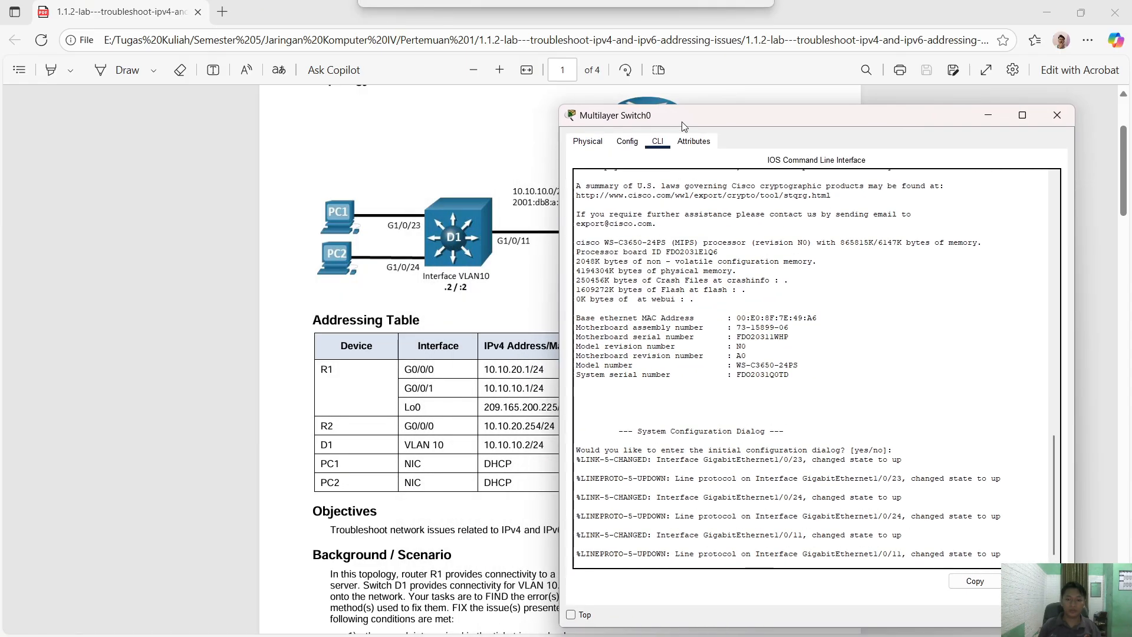
- Skip the setup dialog, enter global configuration and set the hostname to D1
{"action": "key", "text": "Return"}
{"action": "type", "text": "n"}
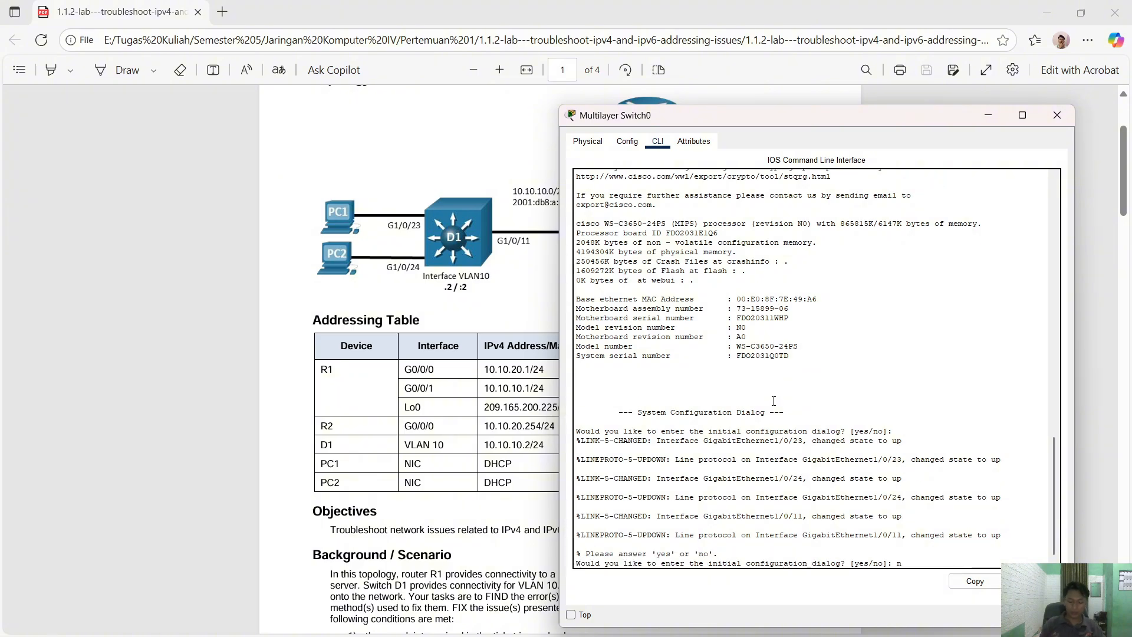
{"action": "type", "text": "o"}
{"action": "key", "text": "Return"}
{"action": "key", "text": "Return"}
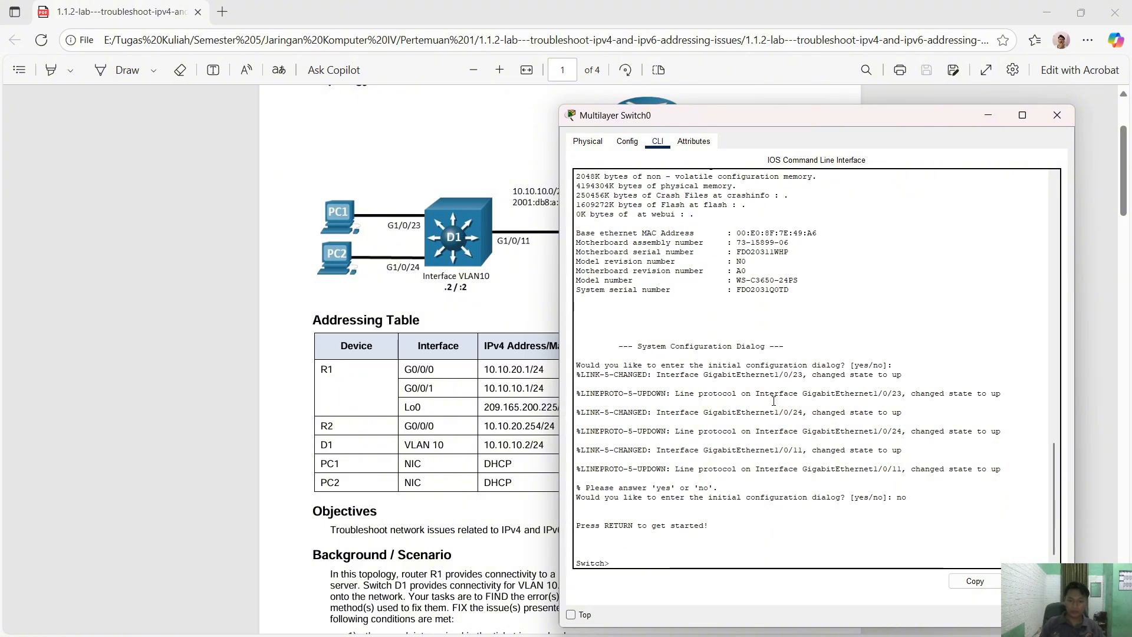
{"action": "type", "text": "en"}
{"action": "key", "text": "Return"}
{"action": "type", "text": "conf t"}
{"action": "key", "text": "Return"}
{"action": "type", "text": "host"}
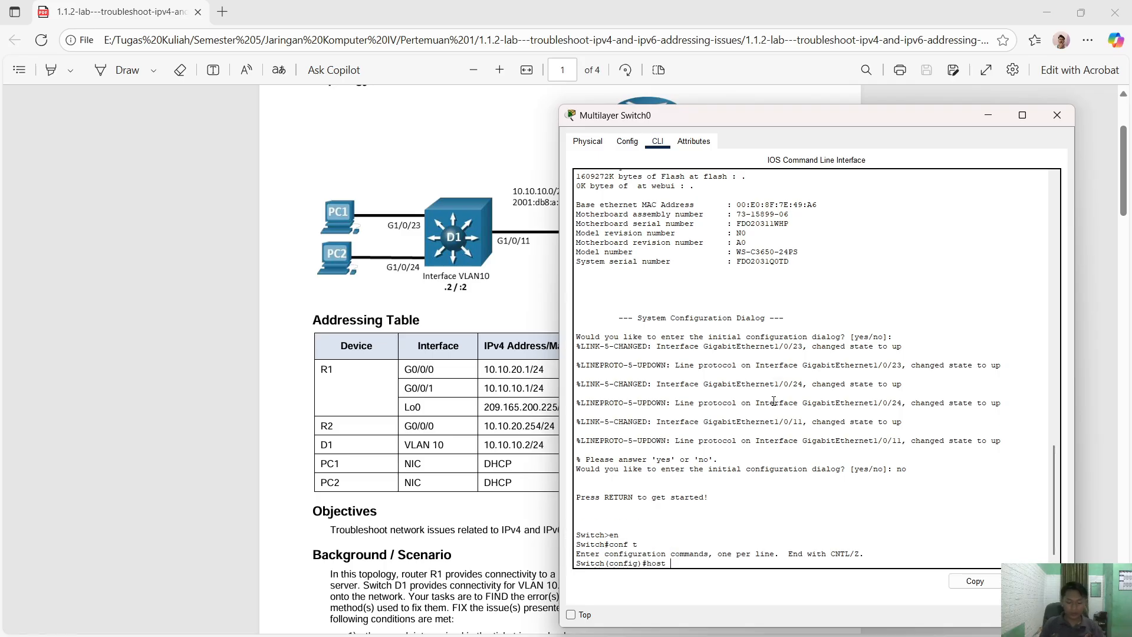
{"action": "type", "text": " D1"}
{"action": "key", "text": "Return"}
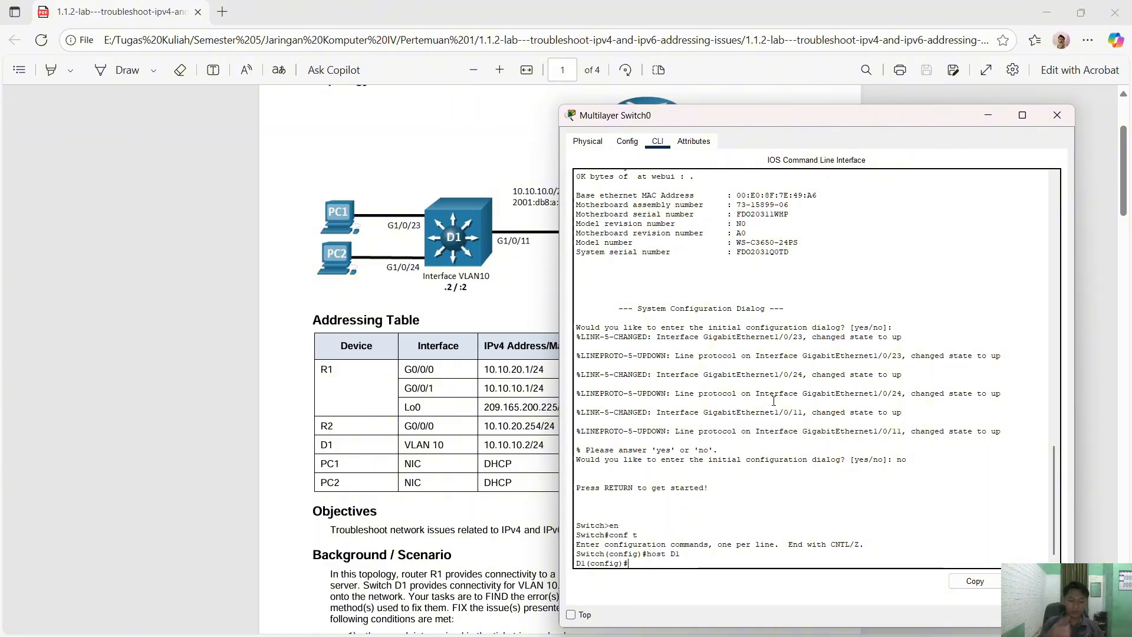
- Create user admin with privilege 15 and a secret password
{"action": "type", "text": "user"}
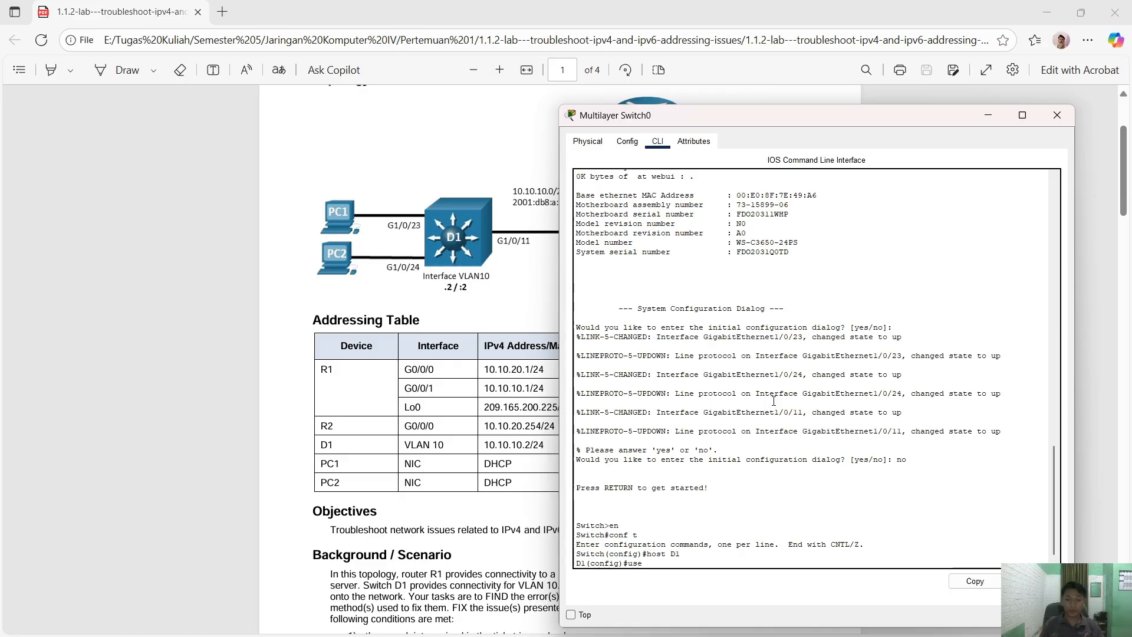
{"action": "key", "text": "Tab"}
{"action": "type", "text": "admin"}
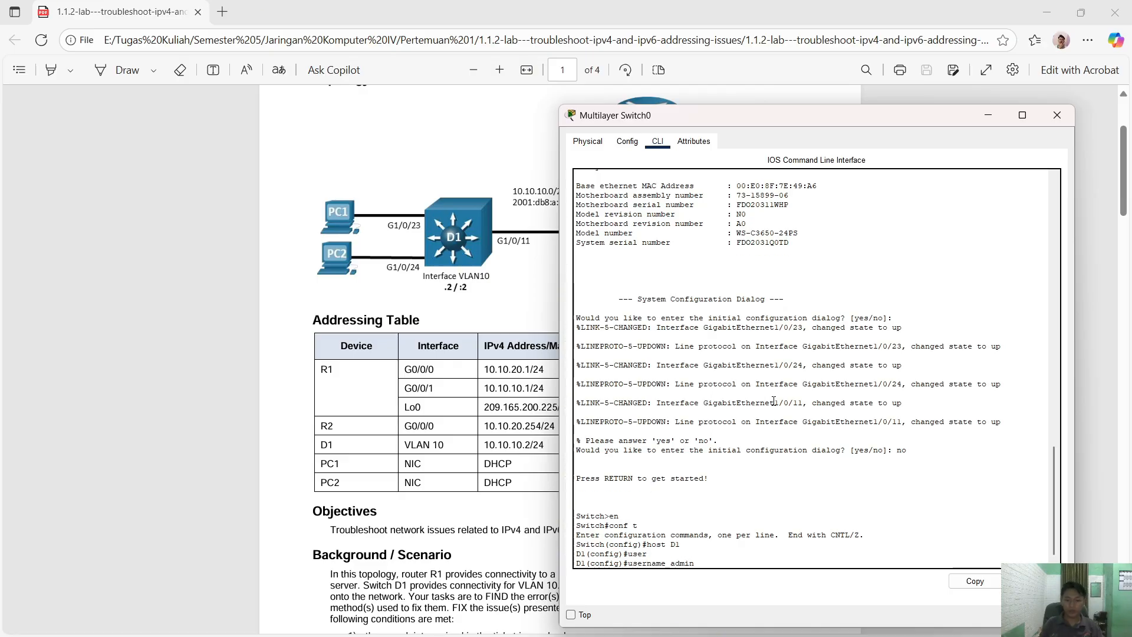
{"action": "type", "text": " pri"}
{"action": "key", "text": "Tab"}
{"action": "type", "text": "15 sec"}
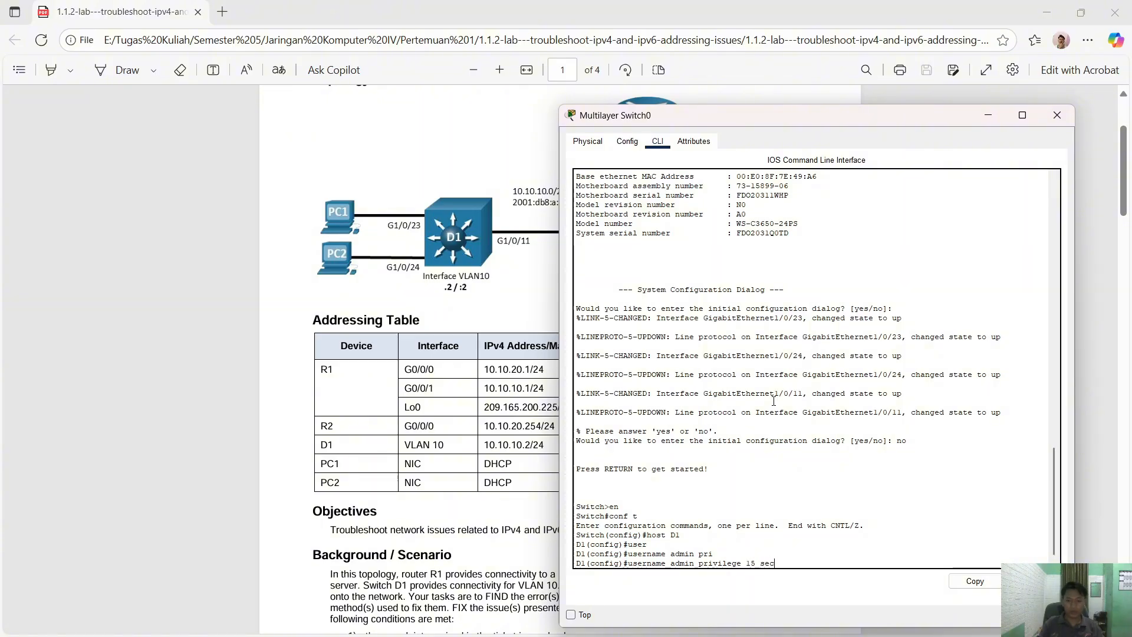
{"action": "key", "text": "Tab"}
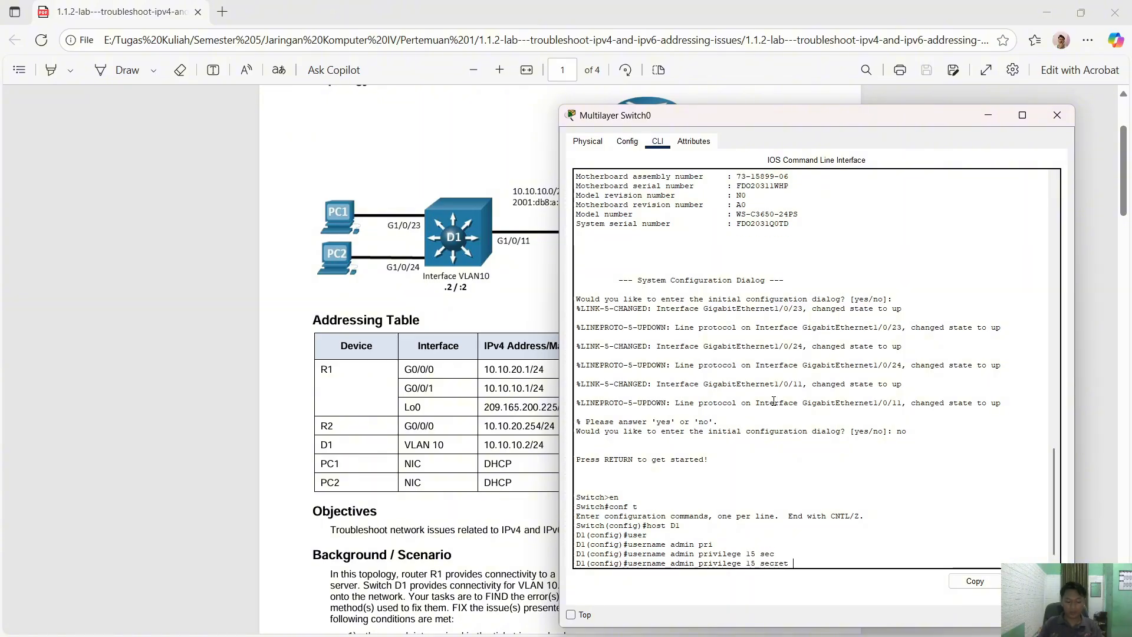
{"action": "type", "text": "cisco12345"}
{"action": "key", "text": "Return"}
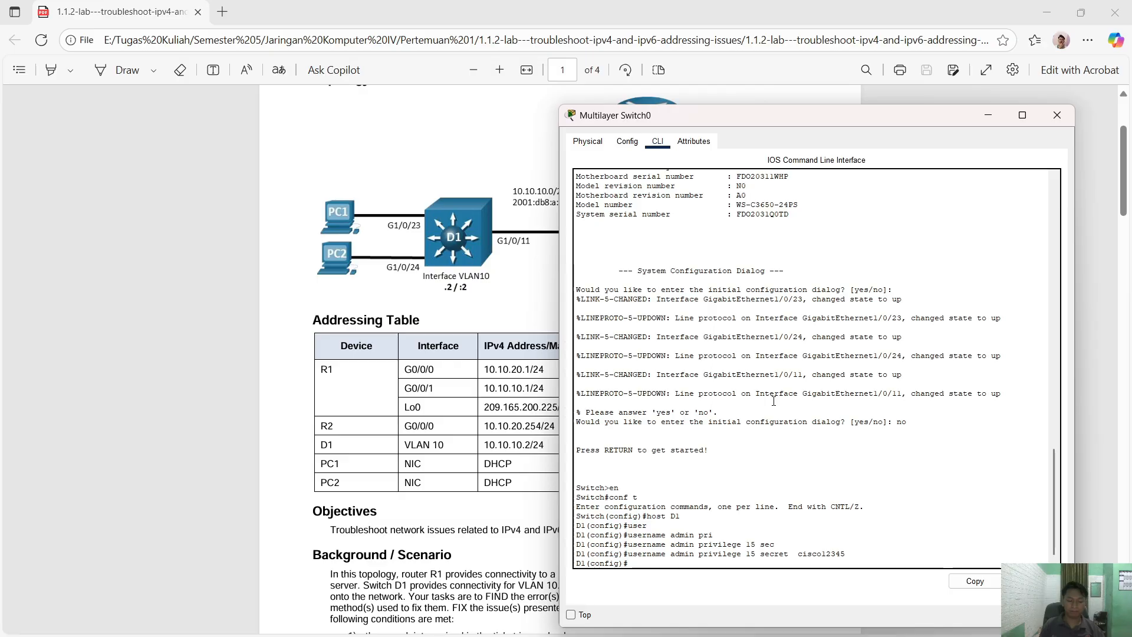
- Set interfaces G1/0/1–24 to switchport mode access and shut them all down
{"action": "type", "text": "int ra"}
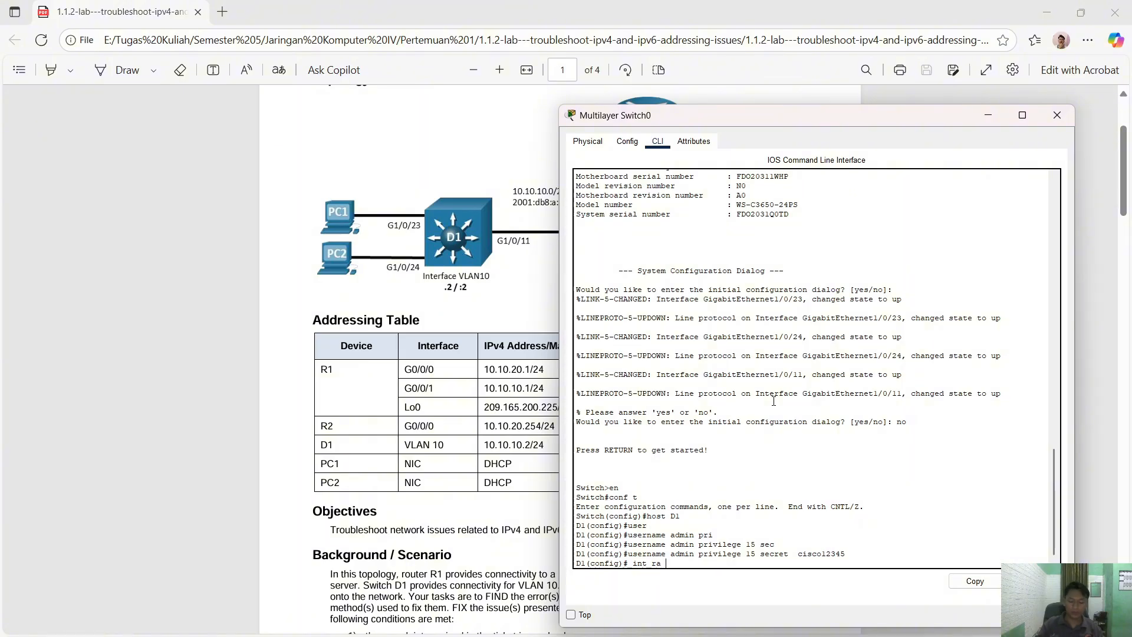
{"action": "type", "text": " g1/0/"}
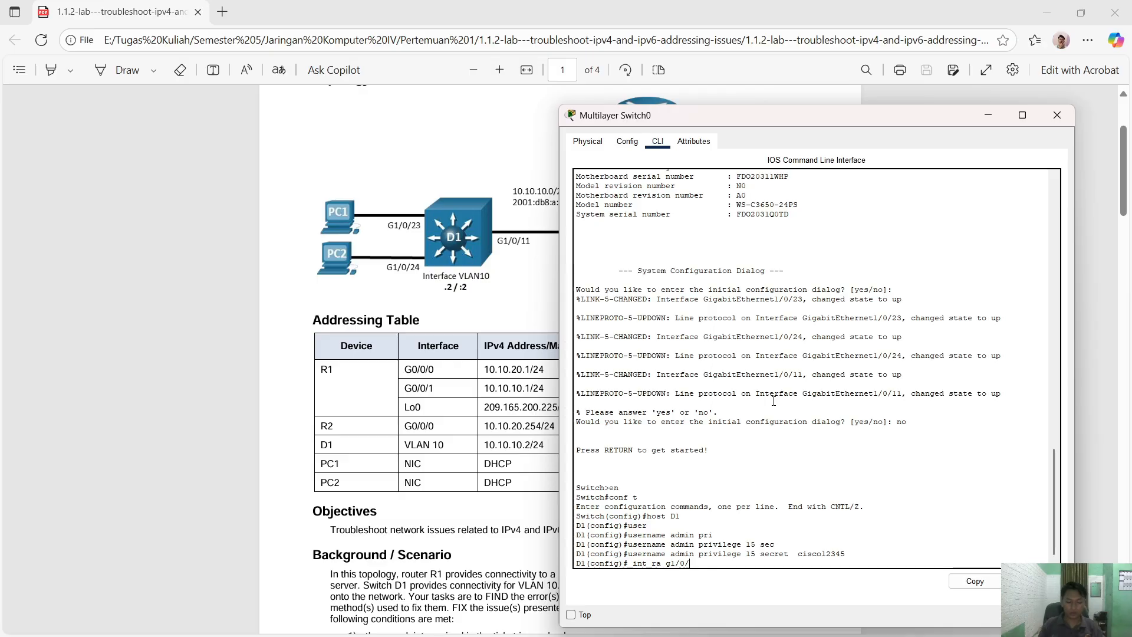
{"action": "type", "text": "1 -24"}
{"action": "key", "text": "Return"}
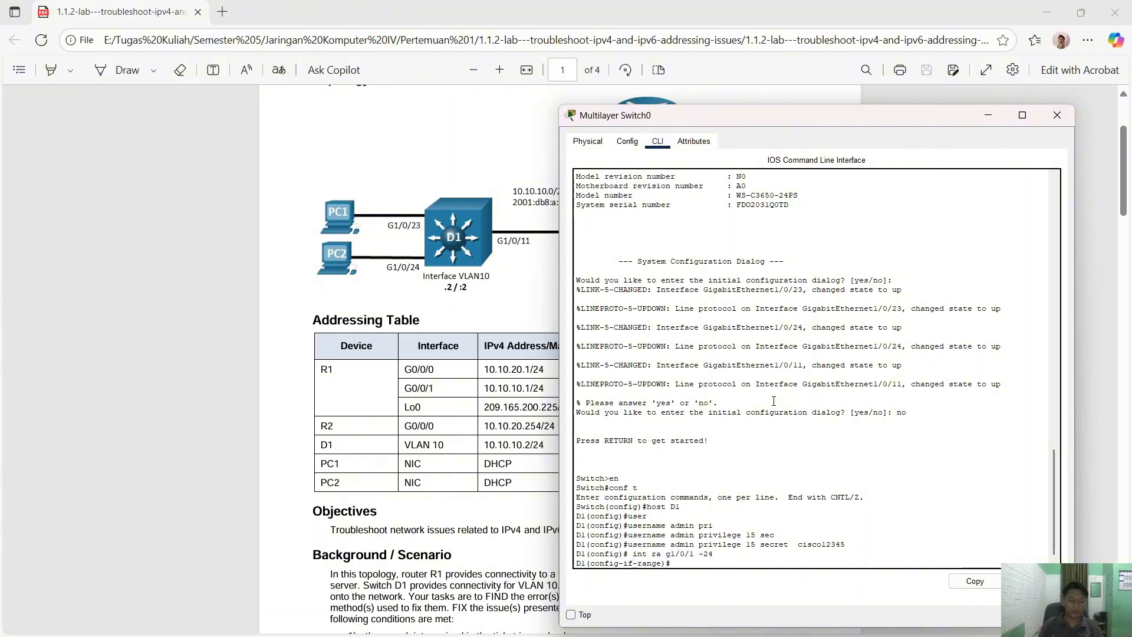
{"action": "type", "text": "sw"}
{"action": "key", "text": "Tab"}
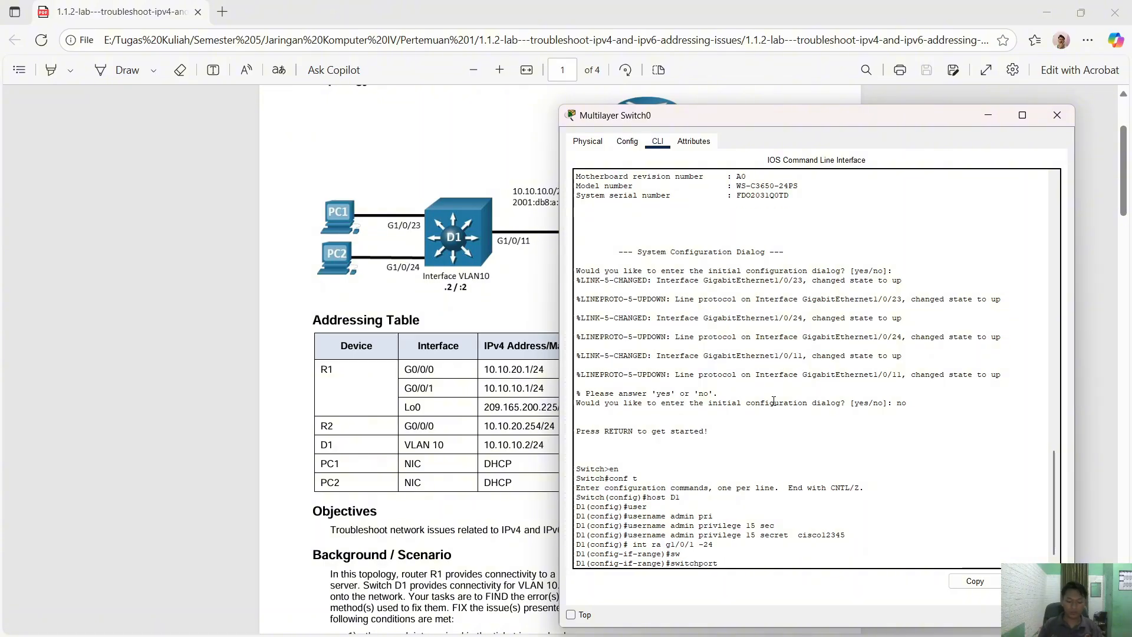
{"action": "type", "text": "m"}
{"action": "key", "text": "Tab"}
{"action": "type", "text": "a"}
{"action": "key", "text": "Tab"}
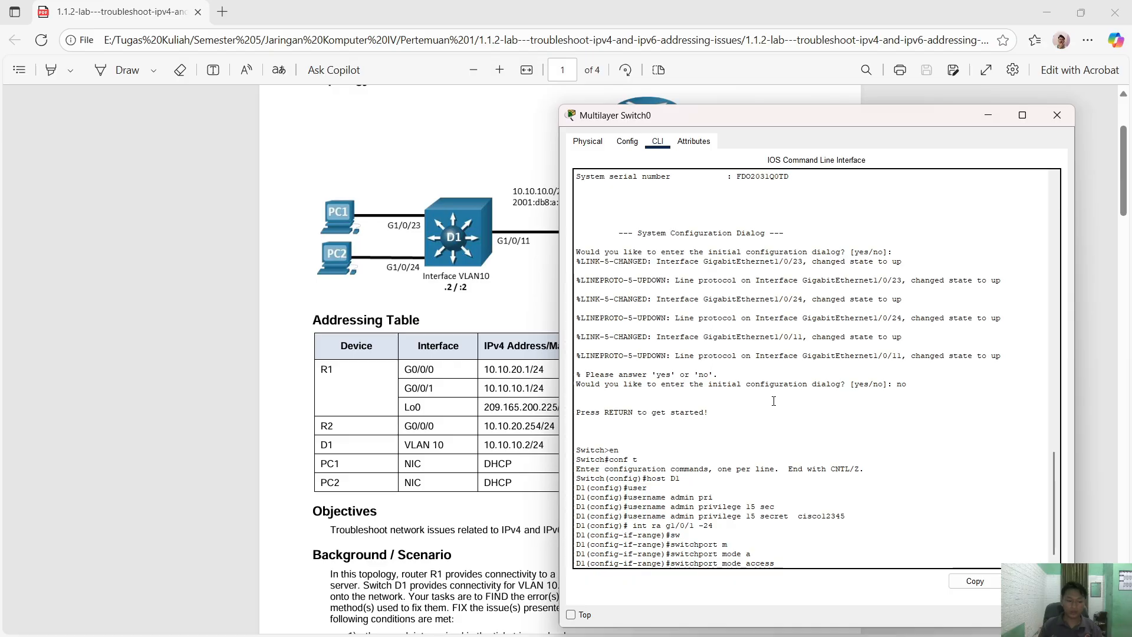
{"action": "key", "text": "Return"}
{"action": "type", "text": "sh"}
{"action": "key", "text": "Tab"}
{"action": "key", "text": "Return"}
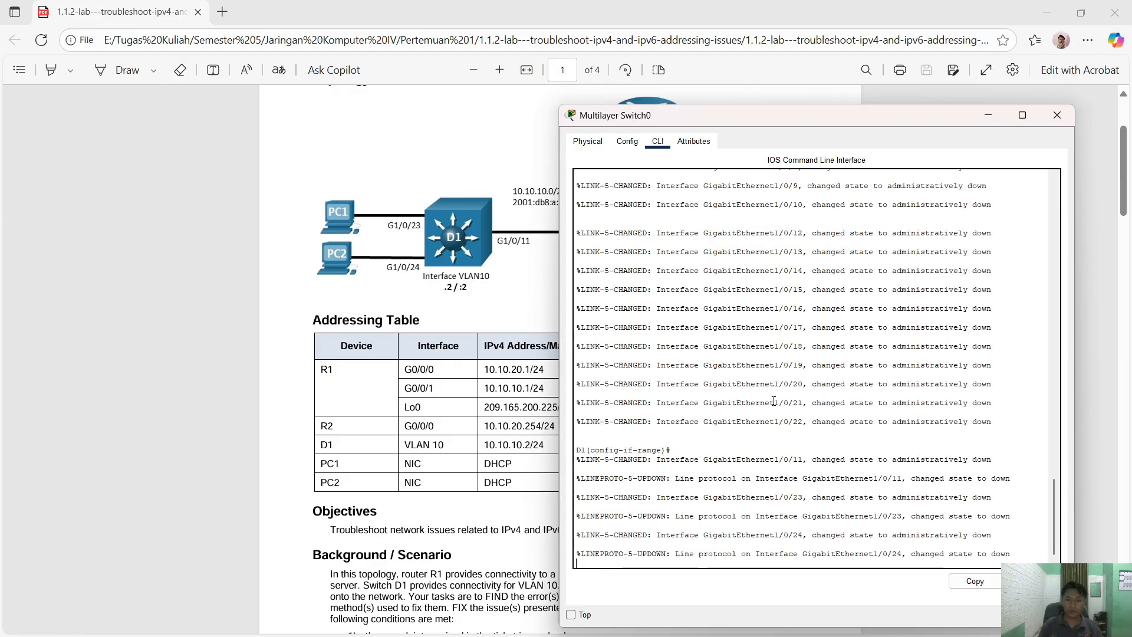
{"action": "key", "text": "Return"}
{"action": "type", "text": "e)#e"}
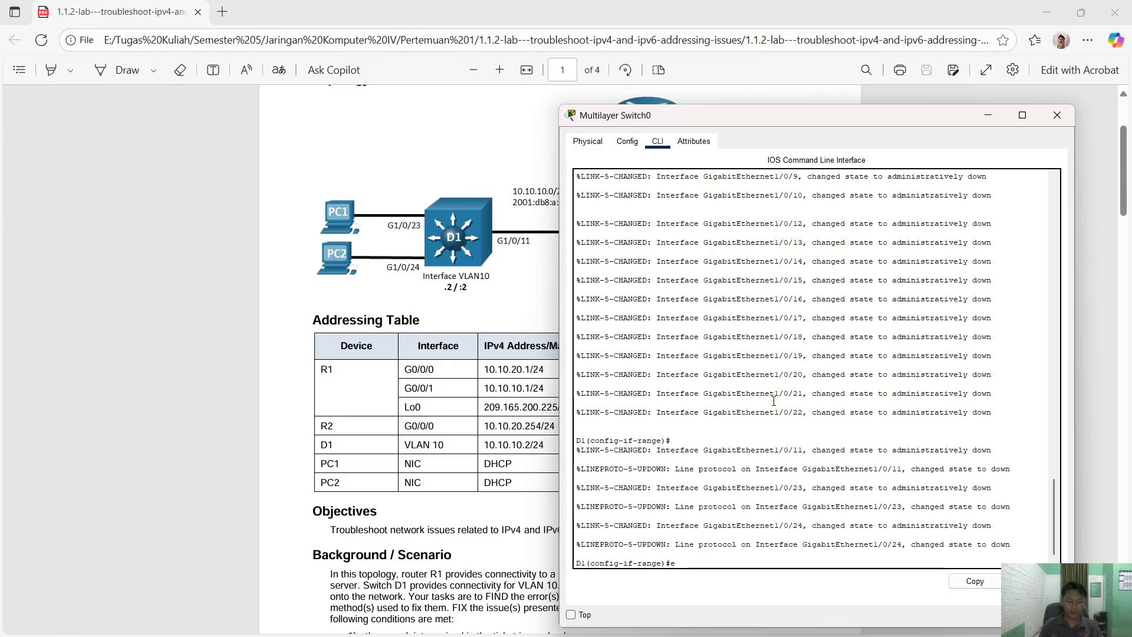
{"action": "type", "text": "x"}
{"action": "key", "text": "Return"}
{"action": "type", "text": "int vlan 10"}
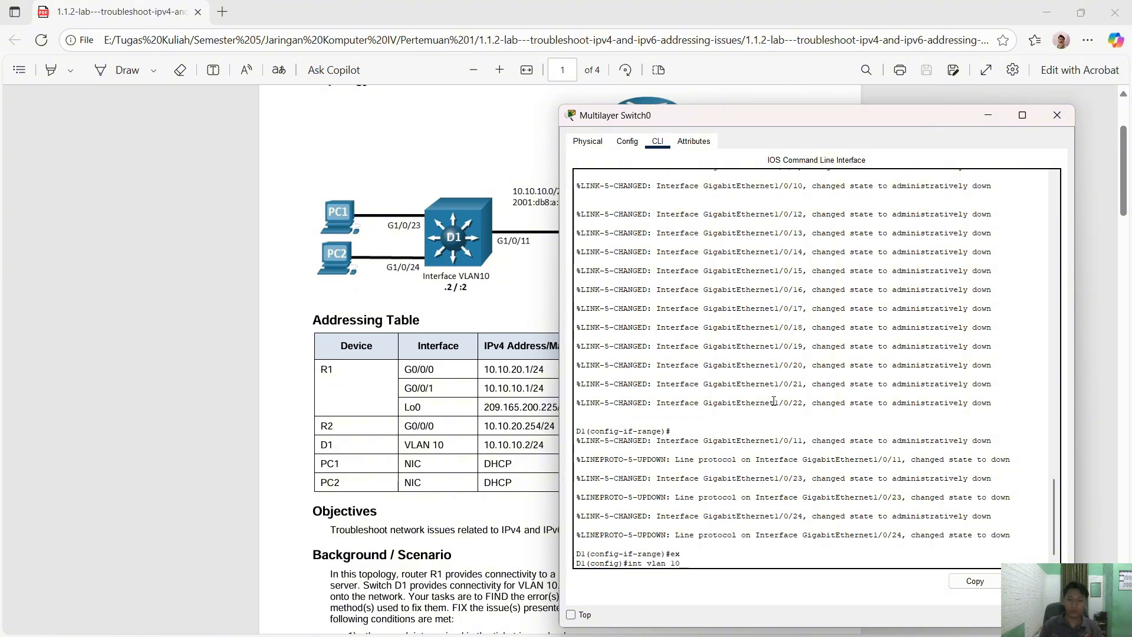
- Configure interface Vlan10 with ip address 10.10.10.2 255.255.255.0, no shutdown, then exit
{"action": "key", "text": "Return"}
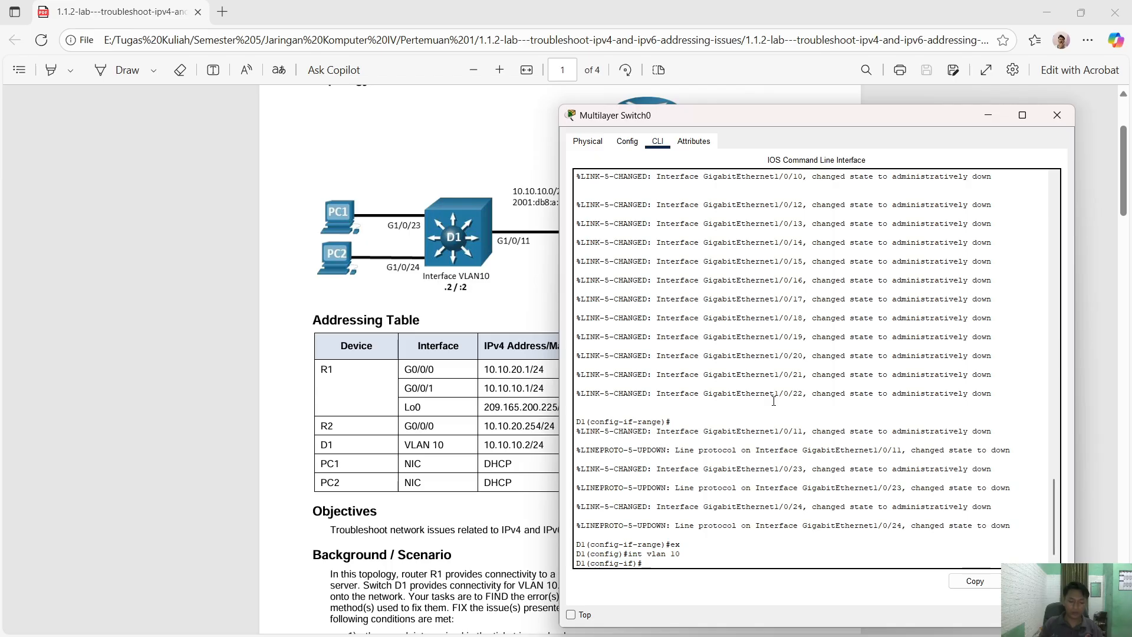
{"action": "type", "text": "ip add"}
{"action": "key", "text": "Tab"}
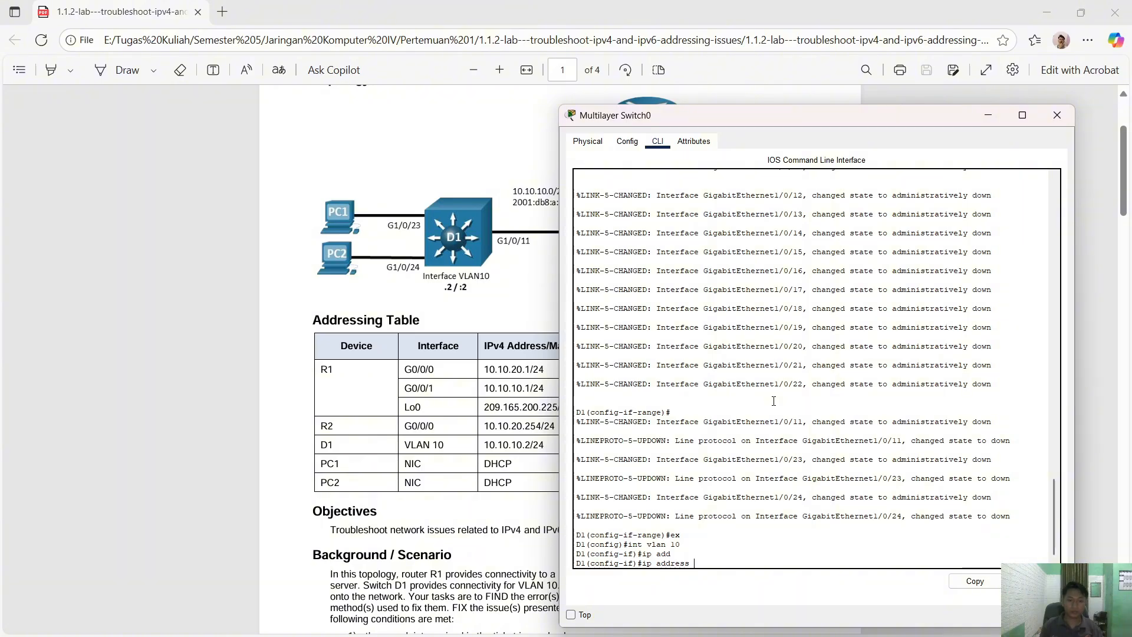
{"action": "left_click_drag", "start_coordinate": [610, 116], "coordinate": [649, 115]}
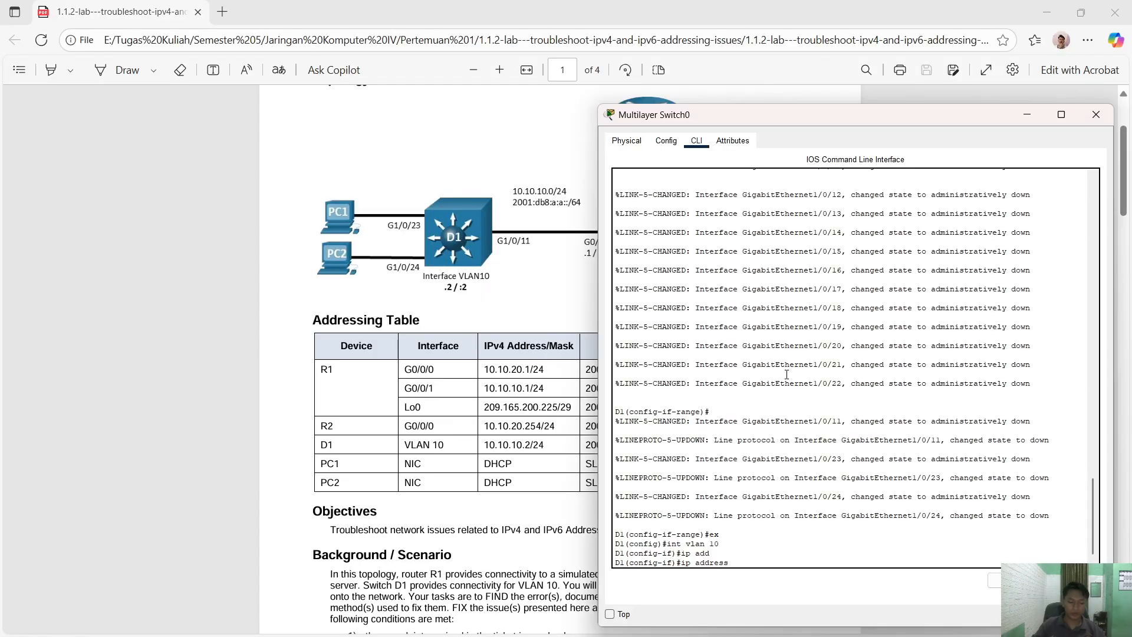
{"action": "type", "text": "10.10.10."}
{"action": "type", "text": "2 255.25"}
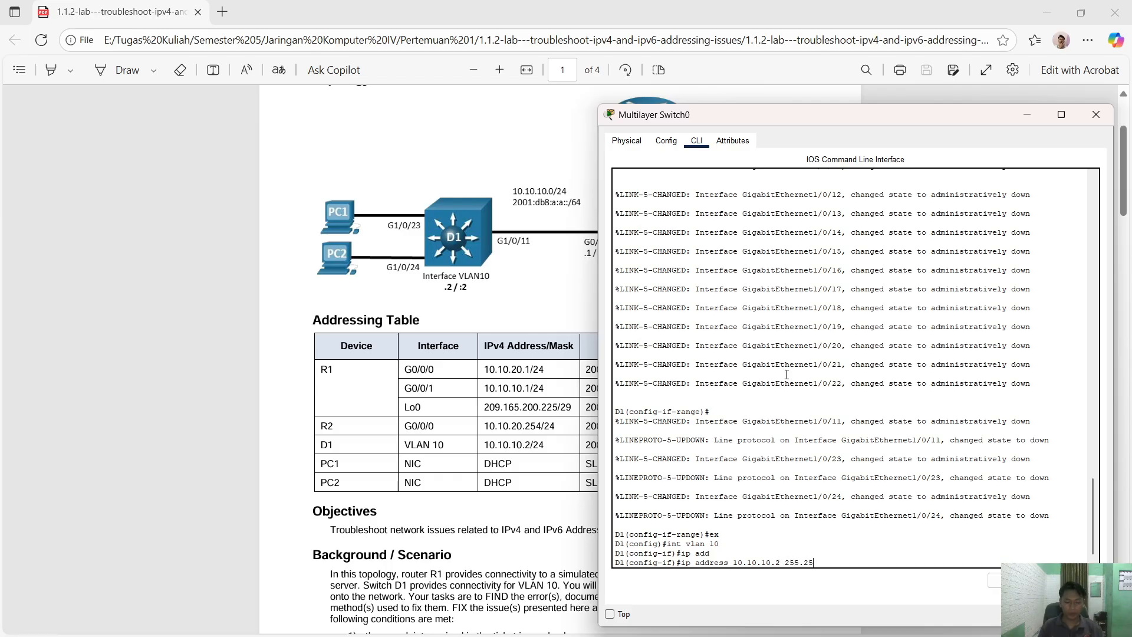
{"action": "type", "text": "5.255.255.0"}
{"action": "key", "text": "Return"}
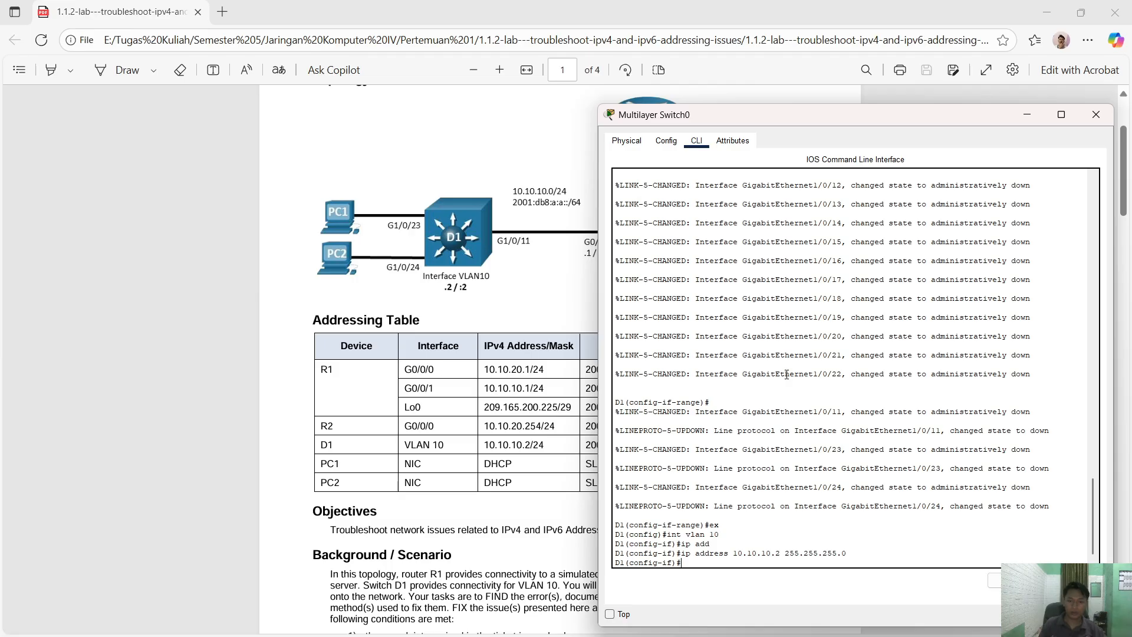
{"action": "type", "text": "no sh"}
{"action": "key", "text": "Return"}
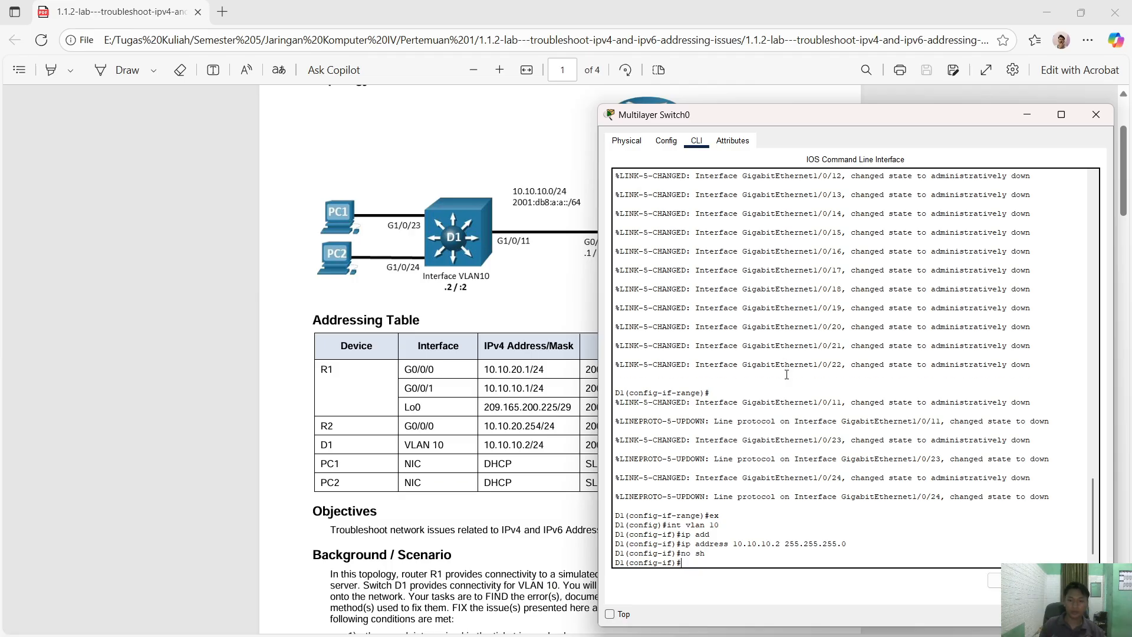
{"action": "type", "text": "ex"}
{"action": "key", "text": "Return"}
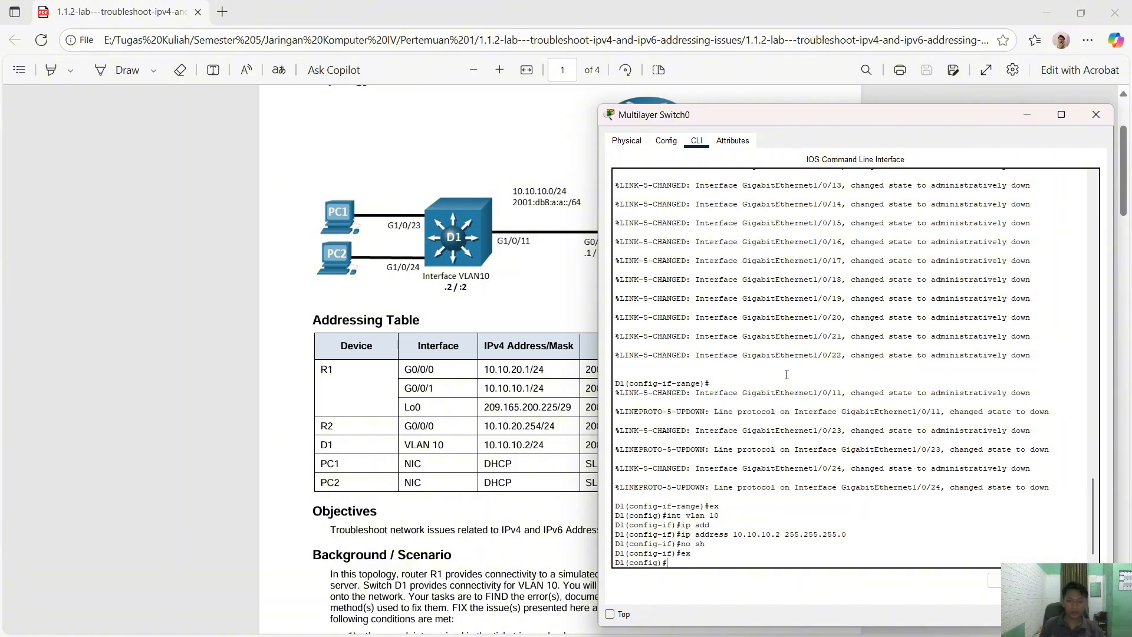
{"action": "key", "text": "Return"}
- Make G1/0/11 an access port assigned to VLAN 10
{"action": "type", "text": "int "}
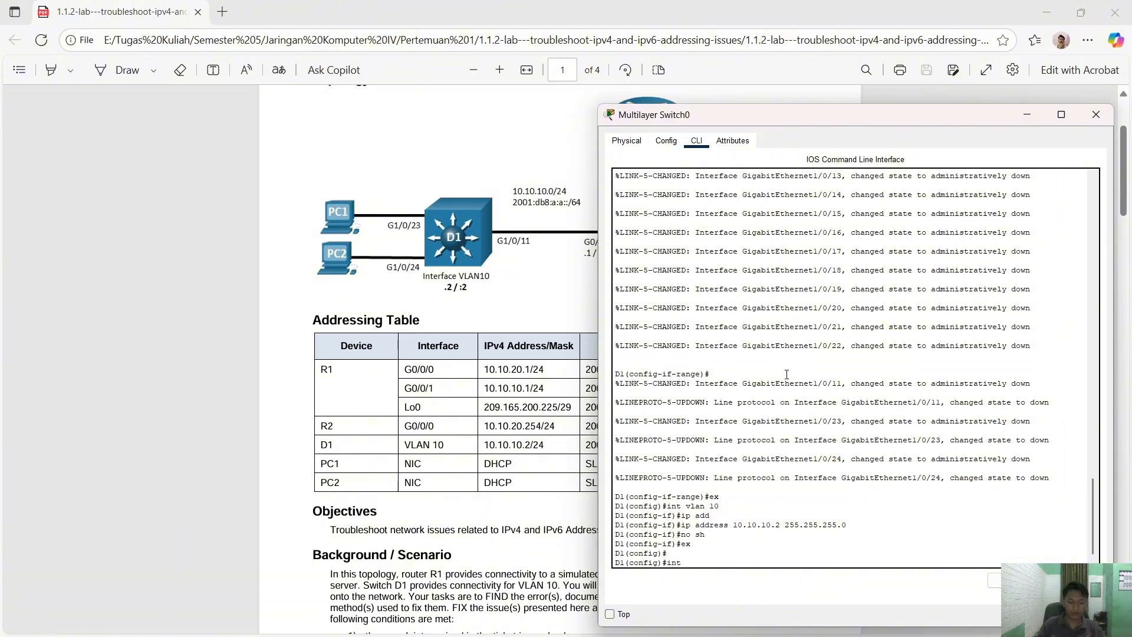
{"action": "type", "text": "g0/"}
{"action": "key", "text": "BackSpace"}
{"action": "type", "text": "1/0/11"}
{"action": "key", "text": "Return"}
{"action": "type", "text": "sw"}
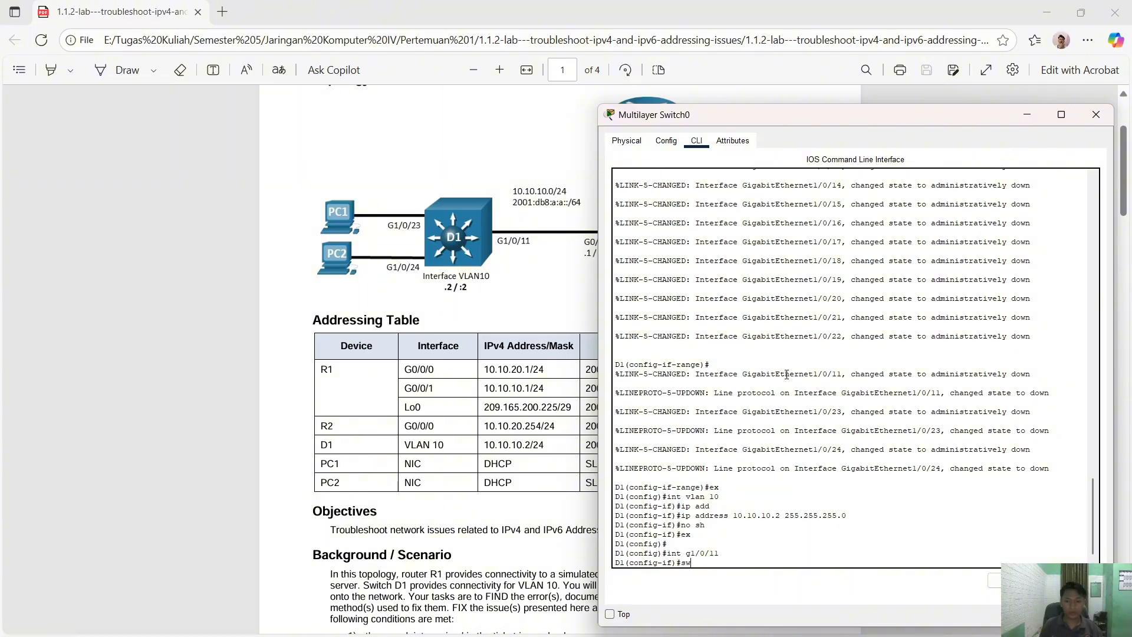
{"action": "key", "text": "Tab"}
{"action": "type", "text": "m"}
{"action": "key", "text": "Tab"}
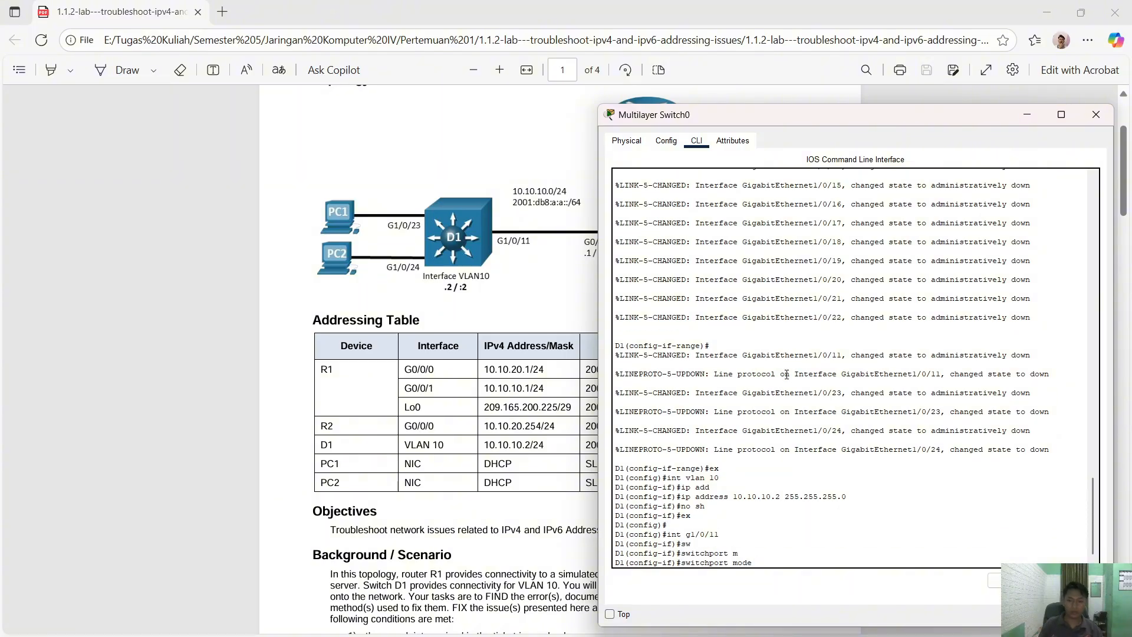
{"action": "type", "text": "a"}
{"action": "key", "text": "Tab"}
{"action": "key", "text": "Return"}
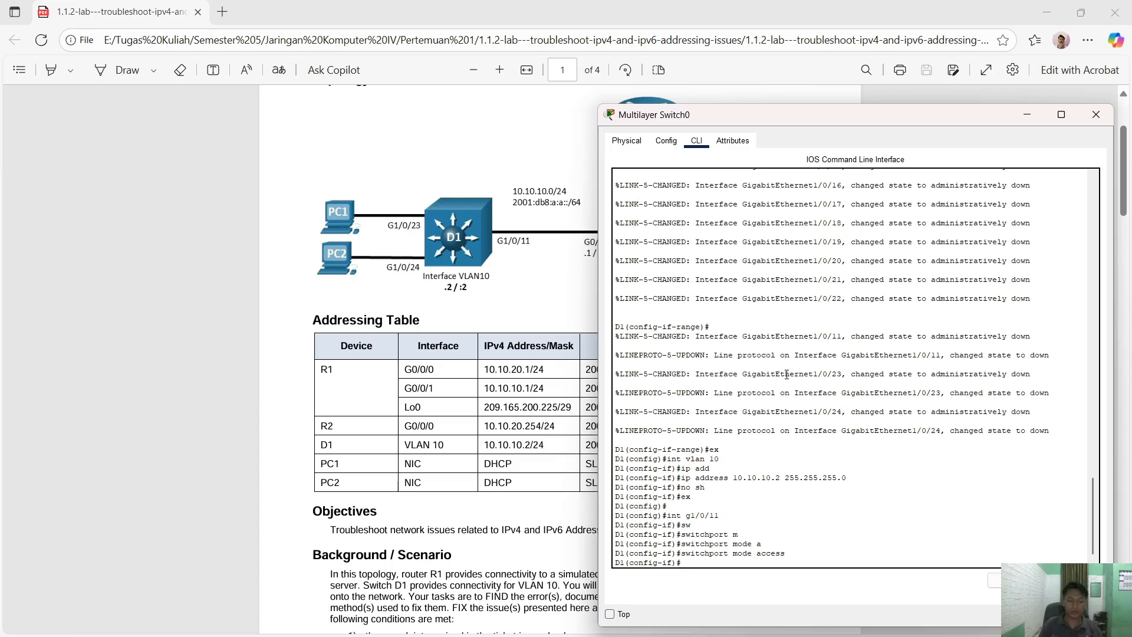
{"action": "type", "text": "sw"}
{"action": "key", "text": "Tab"}
{"action": "type", "text": "a"}
{"action": "key", "text": "Tab"}
{"action": "type", "text": "v"}
{"action": "key", "text": "Tab"}
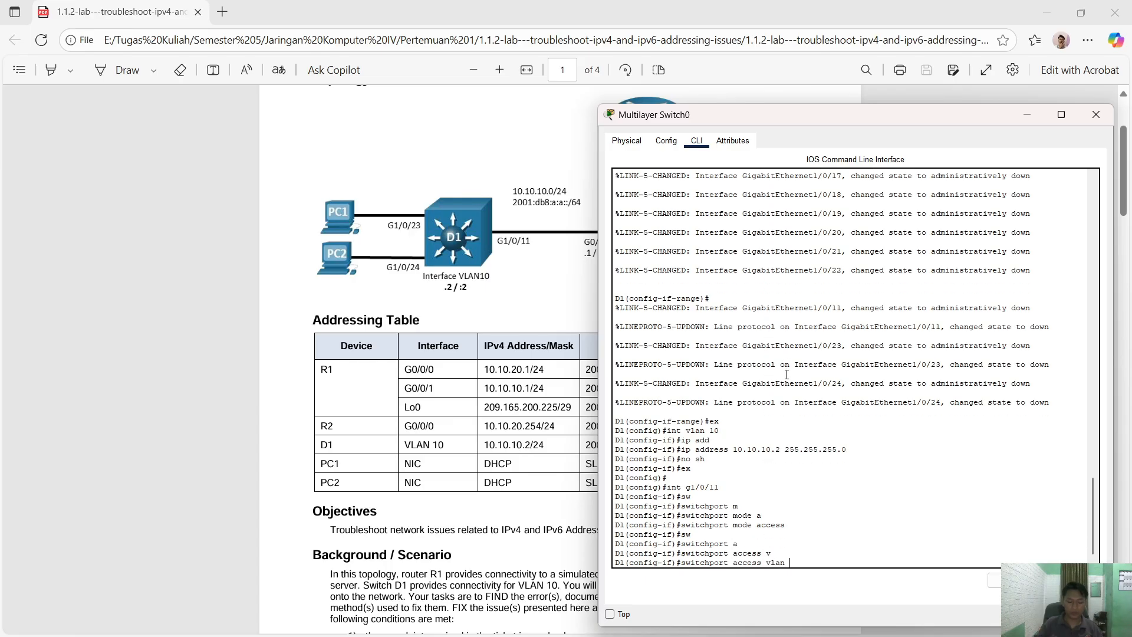
{"action": "type", "text": "10"}
{"action": "key", "text": "Return"}
- Select the interface range G1/0/23–24, correcting the mistyped range commands
{"action": "key", "text": "Return"}
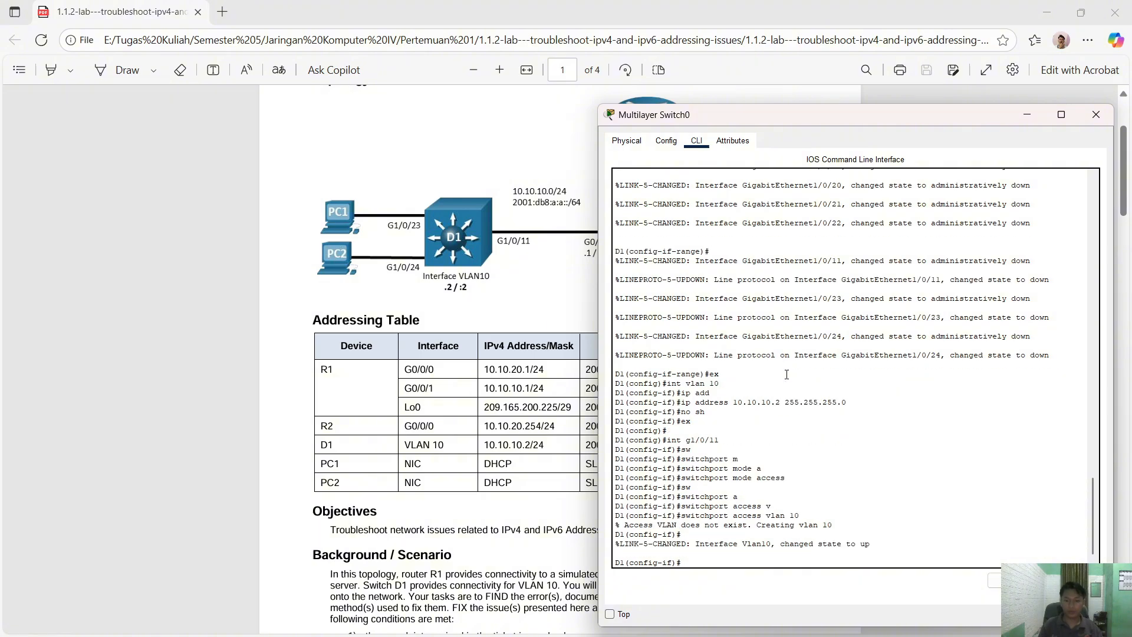
{"action": "type", "text": "wx"}
{"action": "key", "text": "Return"}
{"action": "type", "text": "int"}
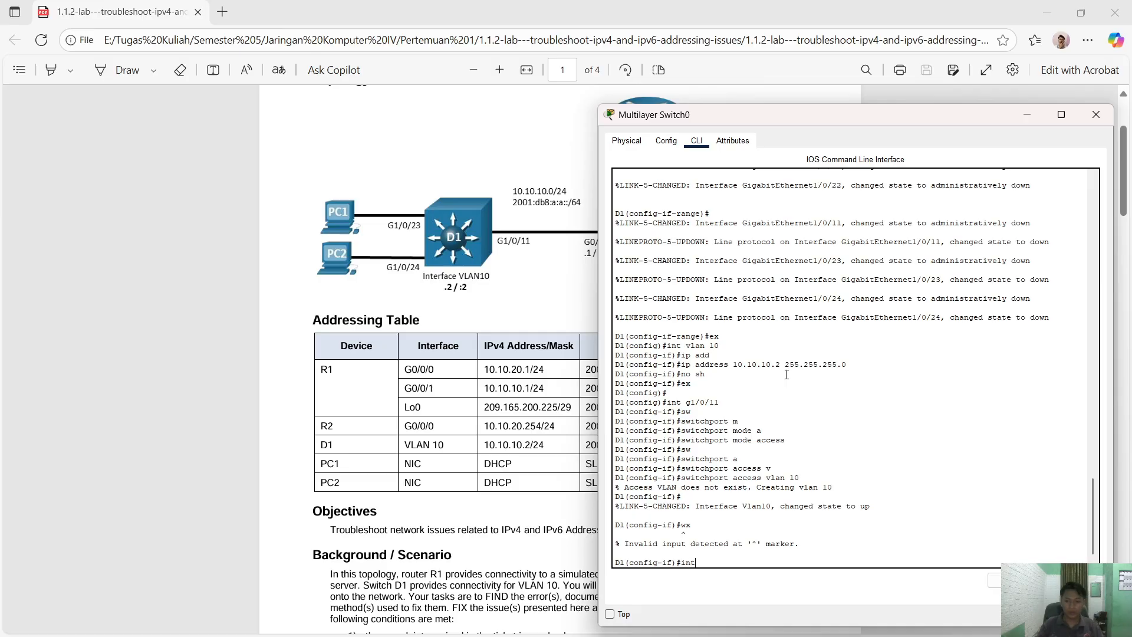
{"action": "type", "text": " ra 1/023-34"}
{"action": "key", "text": "Return"}
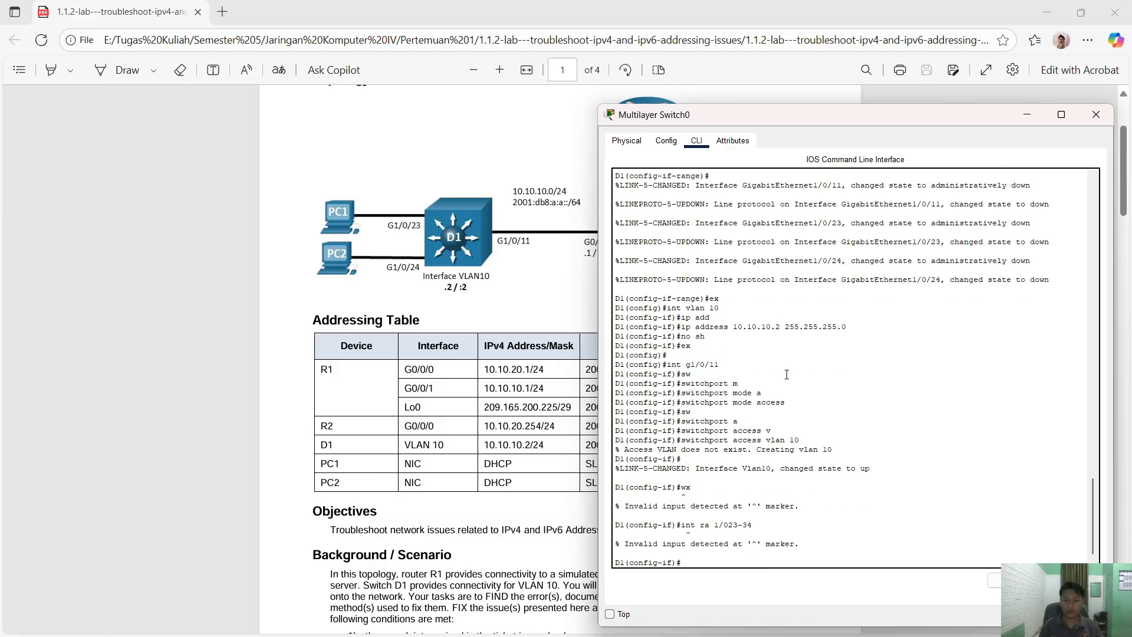
{"action": "key", "text": "Up"}
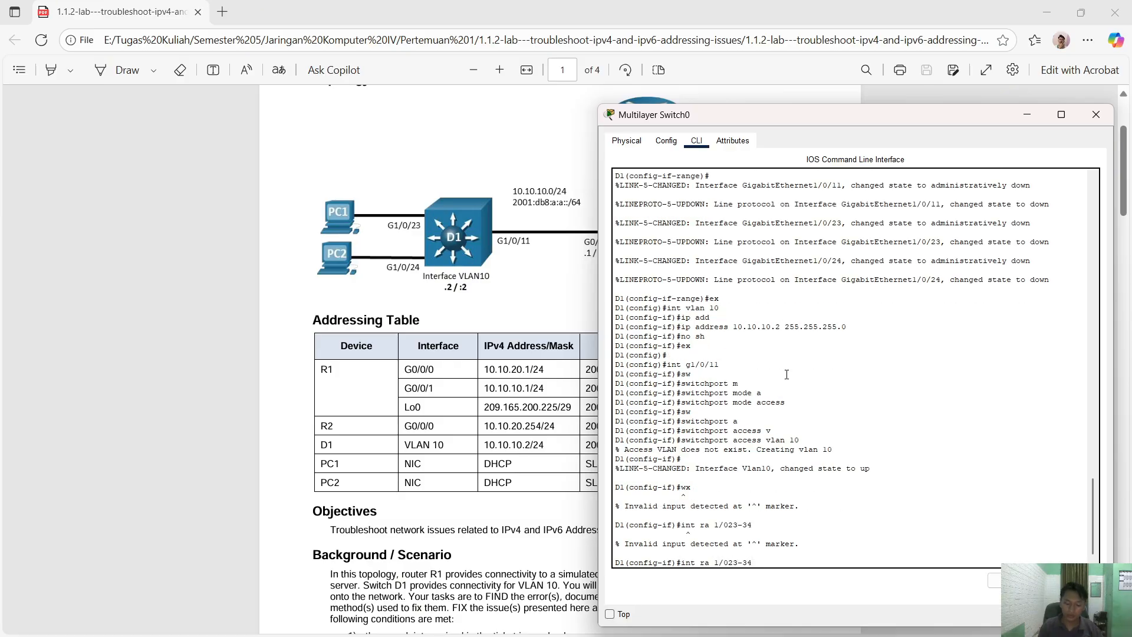
{"action": "type", "text": "g"}
{"action": "key", "text": "Return"}
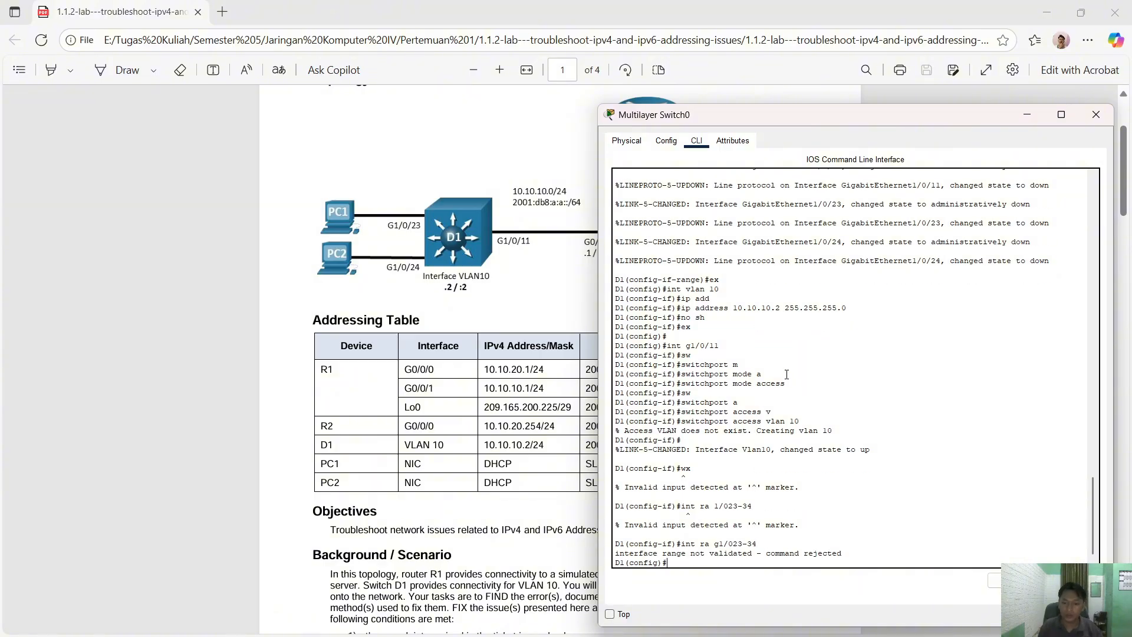
{"action": "key", "text": "Up"}
{"action": "key", "text": "Left"}
{"action": "key", "text": "Left"}
{"action": "key", "text": "Left"}
{"action": "key", "text": "Left"}
{"action": "key", "text": "Left"}
{"action": "type", "text": "/"}
{"action": "key", "text": "Return"}
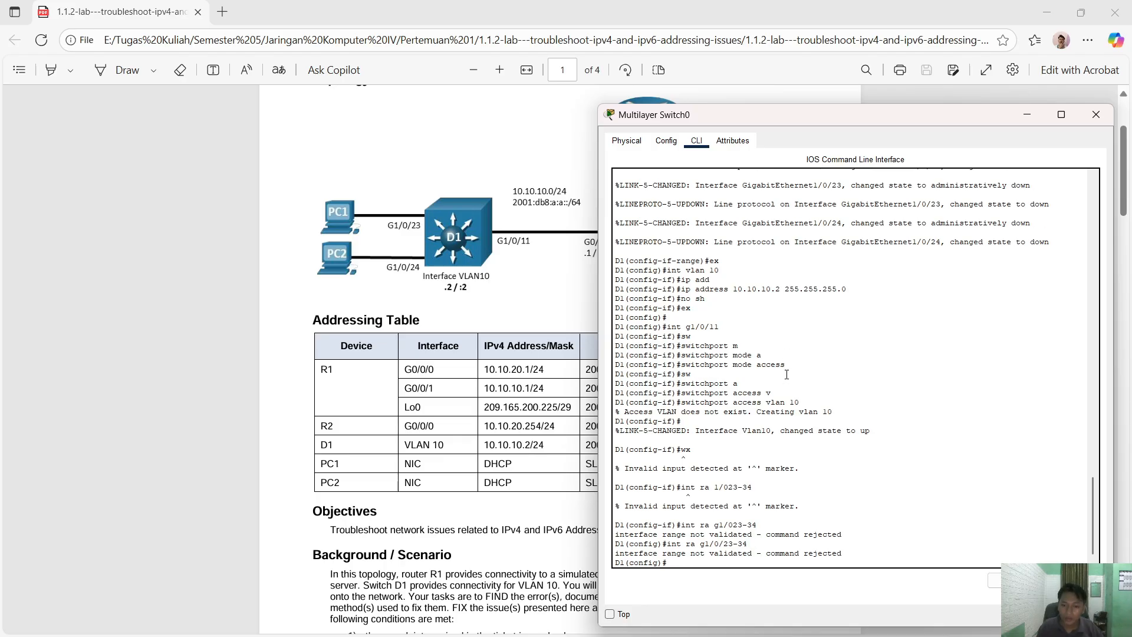
{"action": "key", "text": "Up"}
{"action": "key", "text": "Left"}
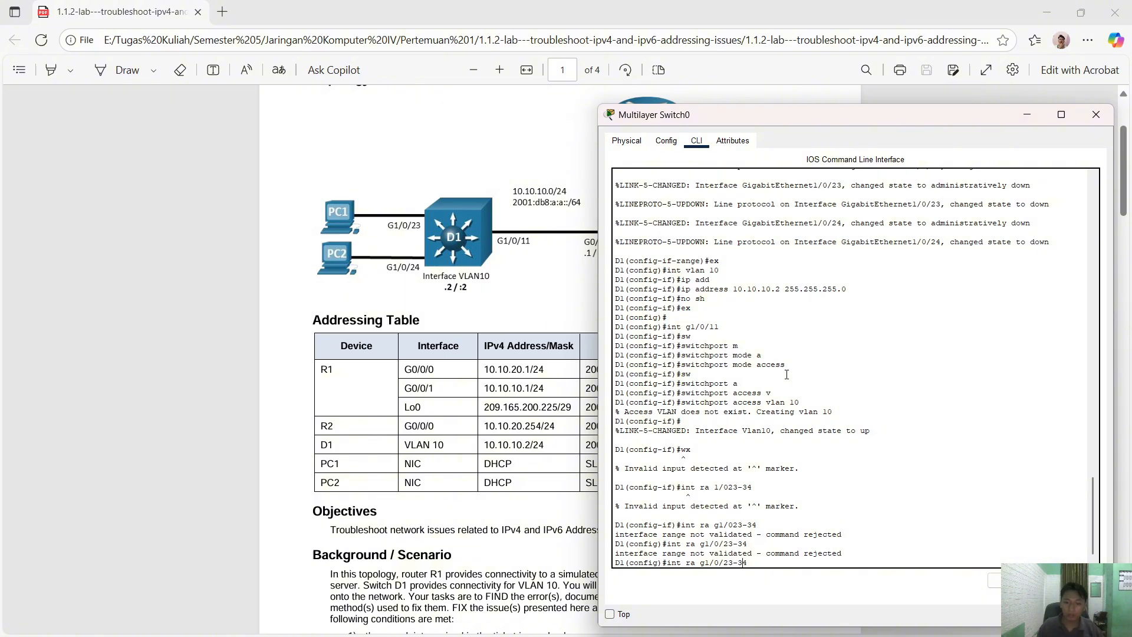
{"action": "key", "text": "BackSpace"}
{"action": "type", "text": "2"}
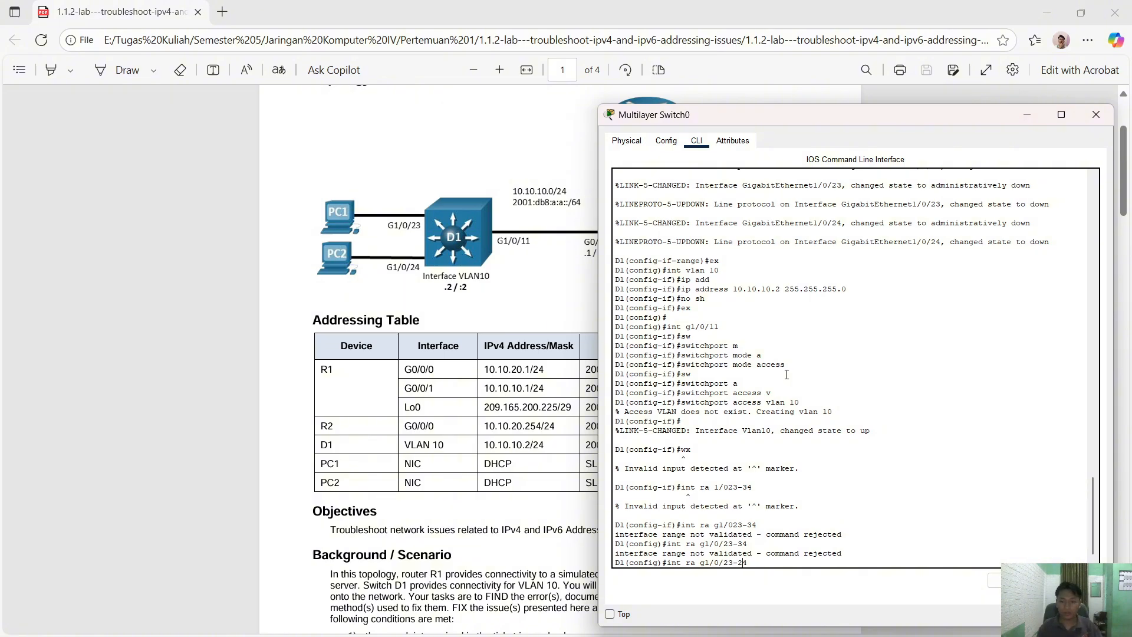
{"action": "key", "text": "Return"}
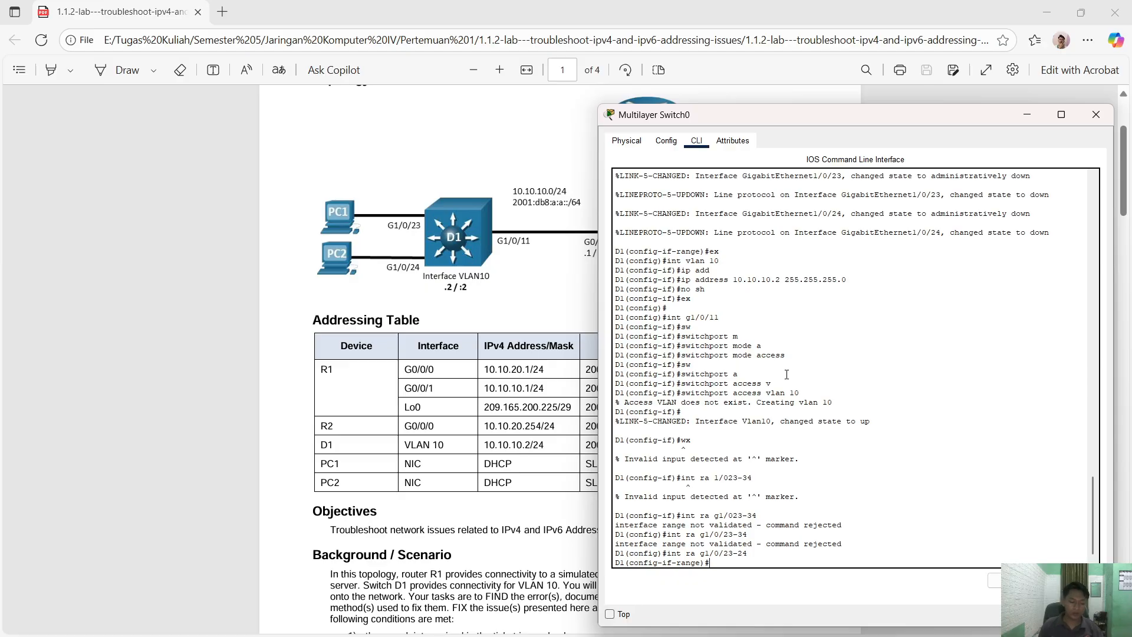
- Make G1/0/23–24 access ports assigned to VLAN 10
{"action": "type", "text": "sw"}
{"action": "key", "text": "Tab"}
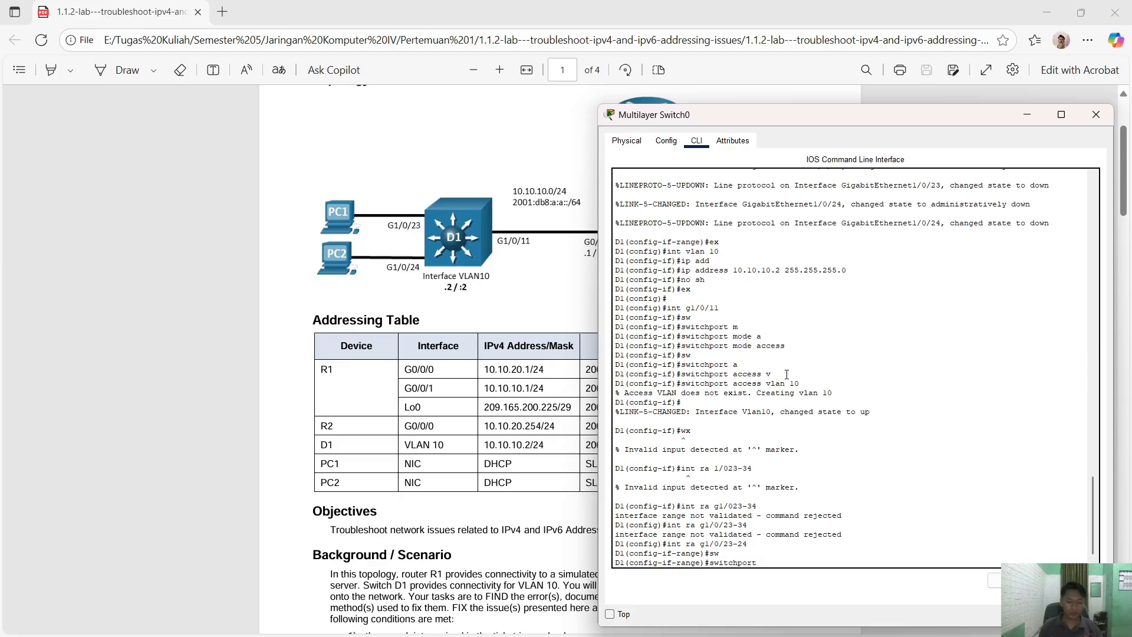
{"action": "type", "text": "m"}
{"action": "key", "text": "Tab"}
{"action": "type", "text": "a"}
{"action": "key", "text": "Tab"}
{"action": "key", "text": "Return"}
{"action": "type", "text": "s"}
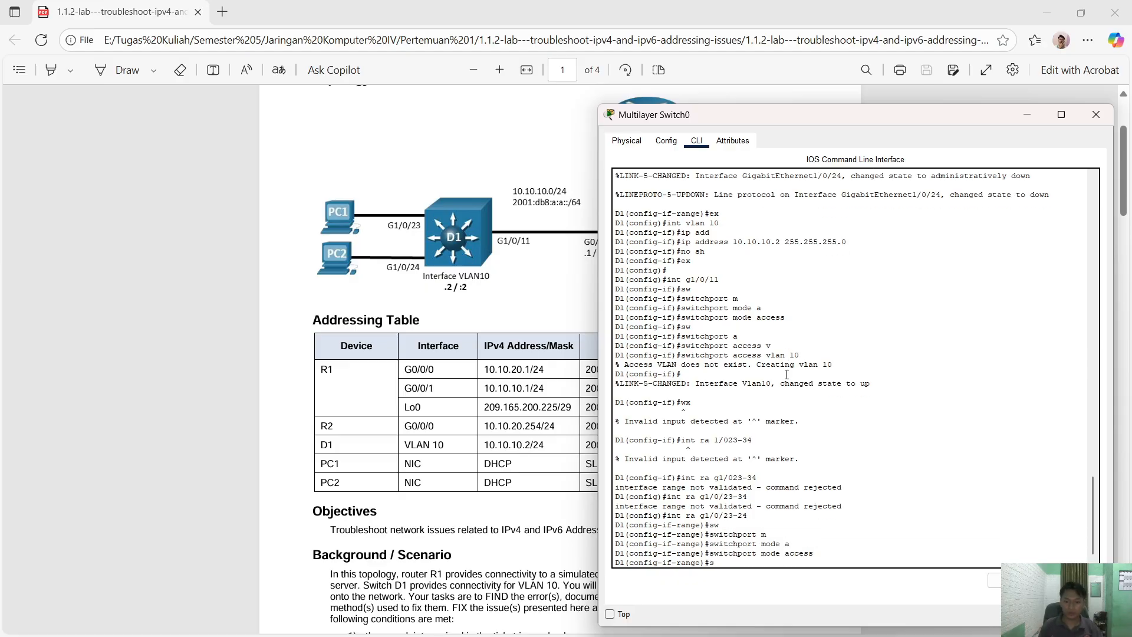
{"action": "type", "text": "w"}
{"action": "key", "text": "Tab"}
{"action": "type", "text": "a"}
{"action": "key", "text": "Tab"}
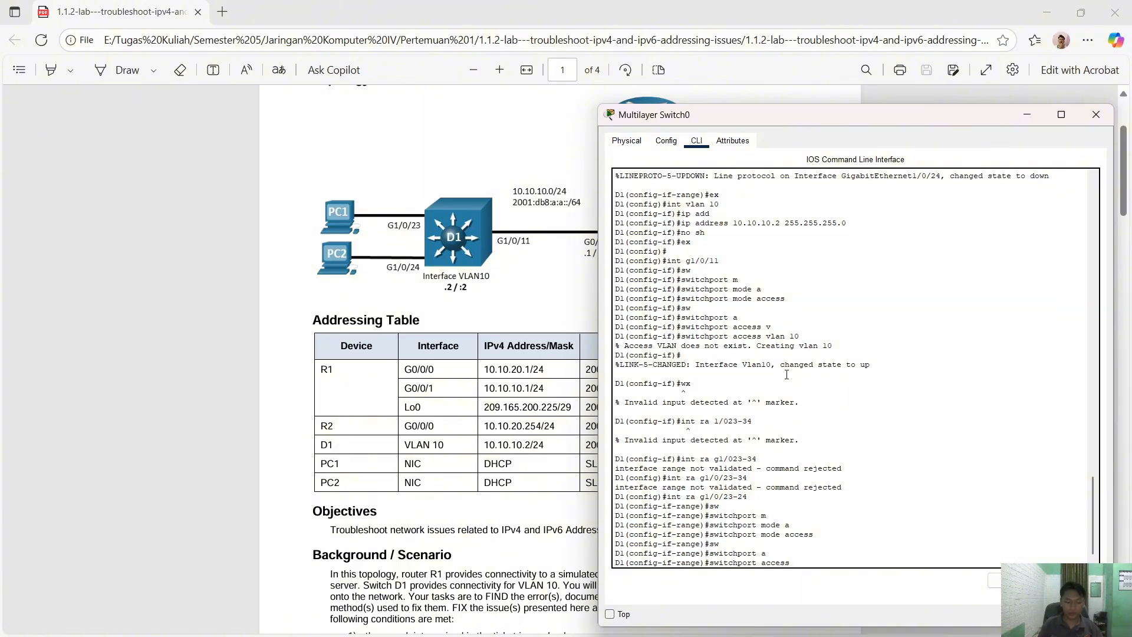
{"action": "type", "text": "v"}
{"action": "key", "text": "Tab"}
{"action": "type", "text": "10"}
{"action": "key", "text": "Return"}
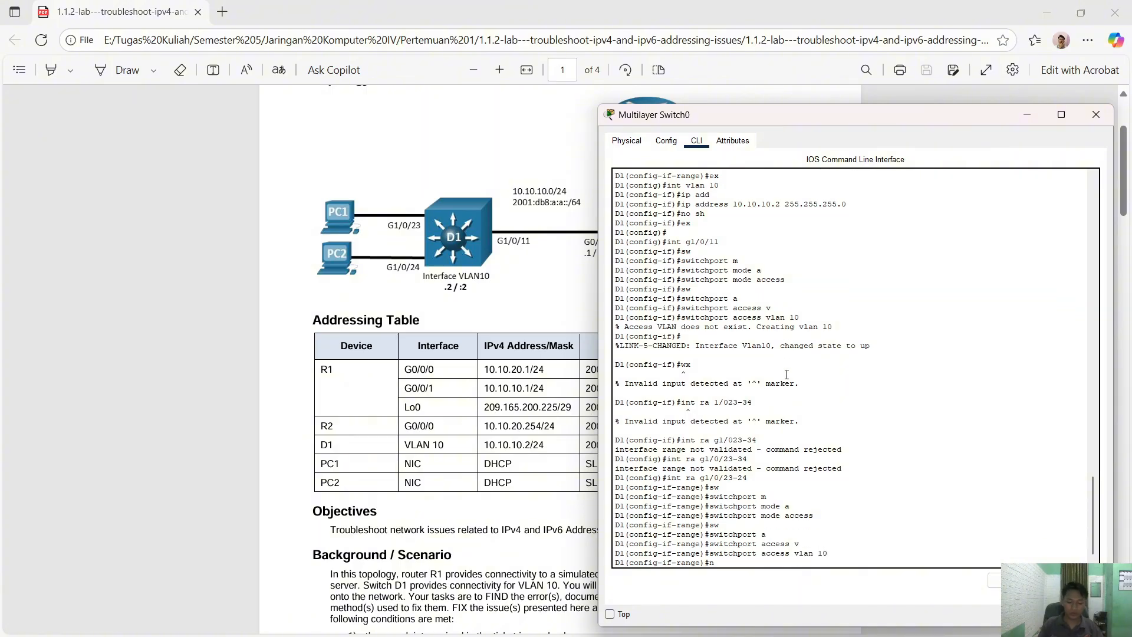
- Bring ports G1/0/23–24 up with no shutdown and exit the range
{"action": "type", "text": "no sh"}
{"action": "key", "text": "Return"}
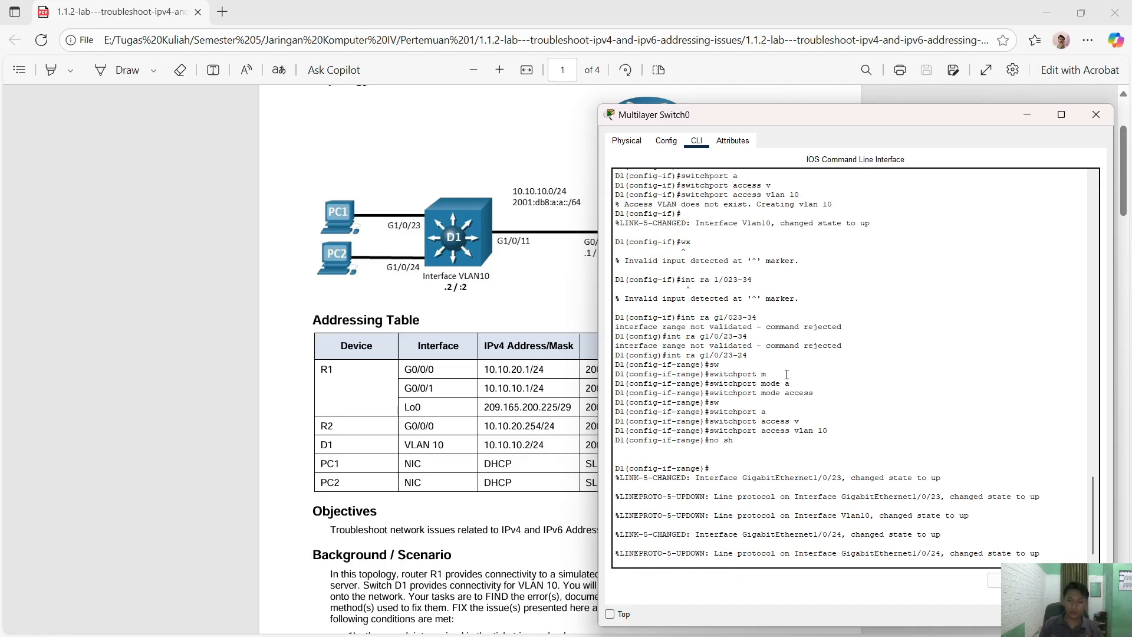
{"action": "type", "text": "ex"}
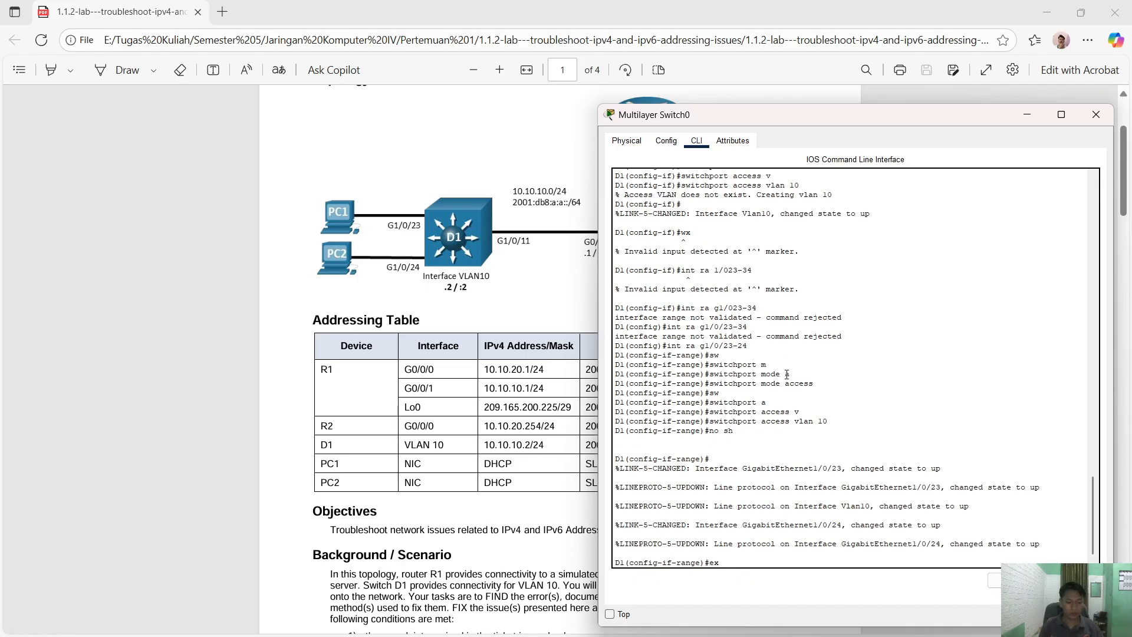
{"action": "key", "text": "Return"}
{"action": "key", "text": "Return"}
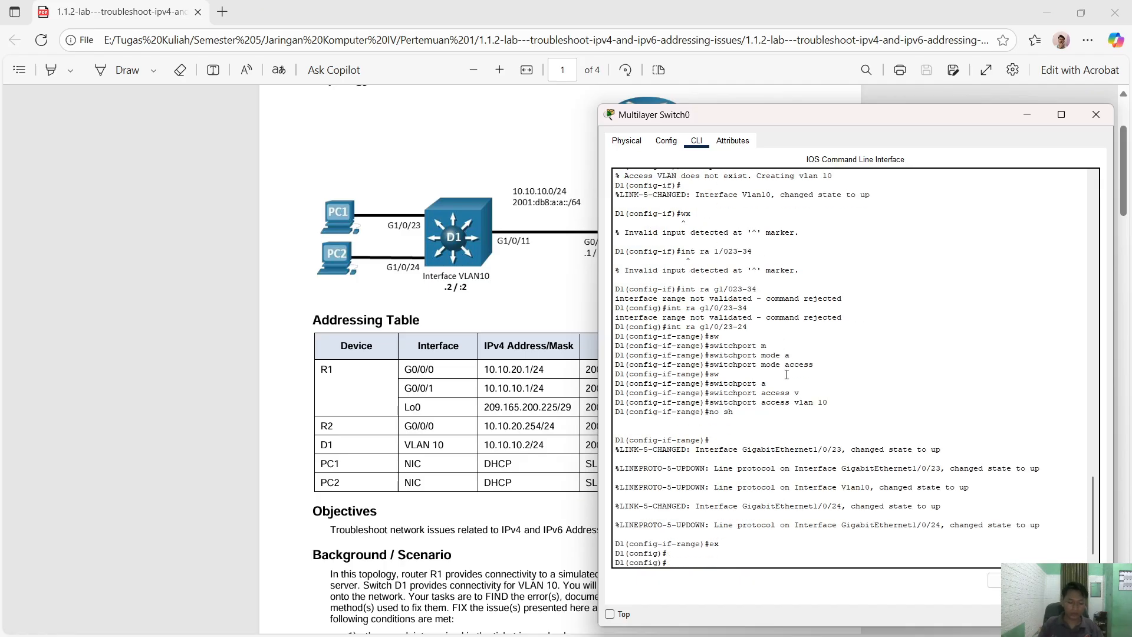
{"action": "type", "text": "ip deffault-g"}
- Set D1's default gateway to 10.10.10.1
{"action": "key", "text": "Tab"}
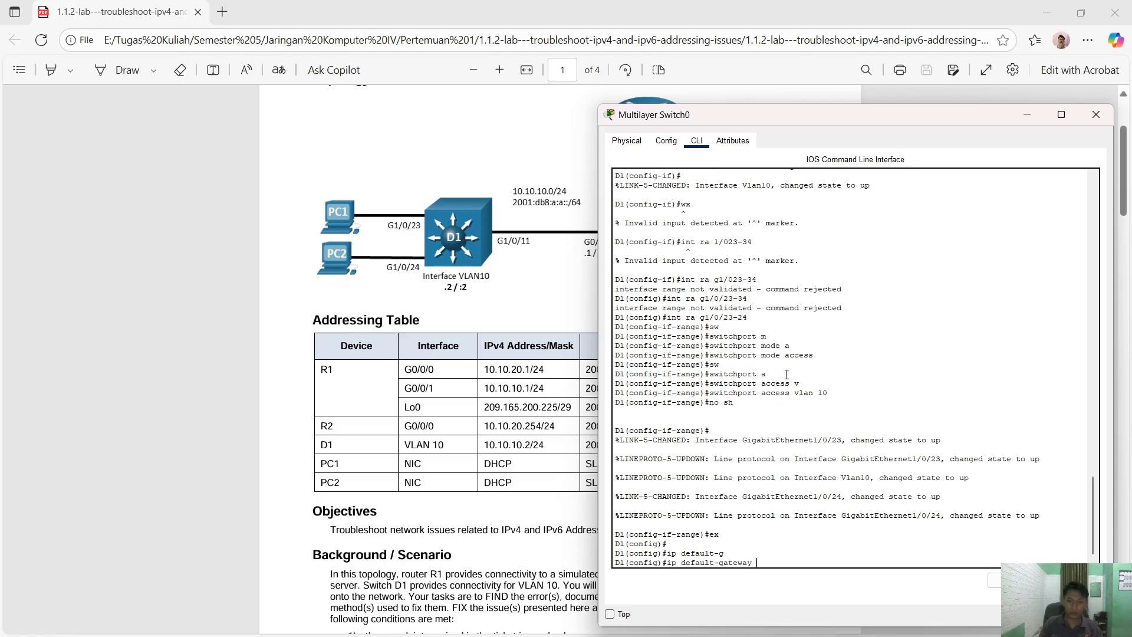
{"action": "type", "text": "10.10.10.1"}
{"action": "key", "text": "Return"}
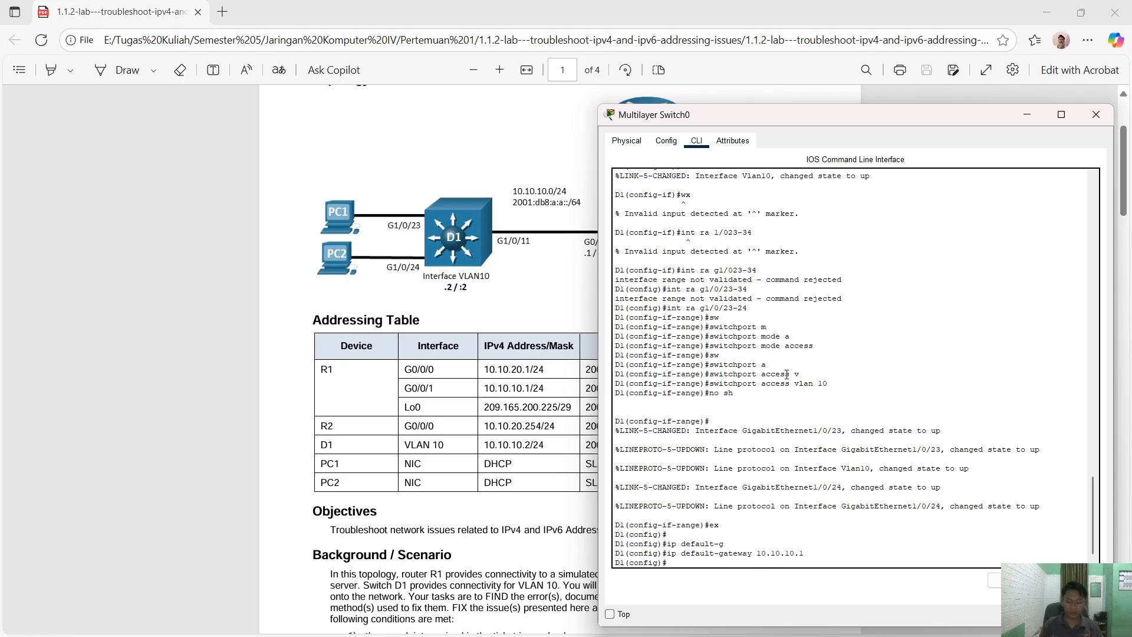
- Configure line con 0 with exec-timeout 0 0 and logging synchronous
{"action": "type", "text": "line con 0"}
{"action": "key", "text": "Return"}
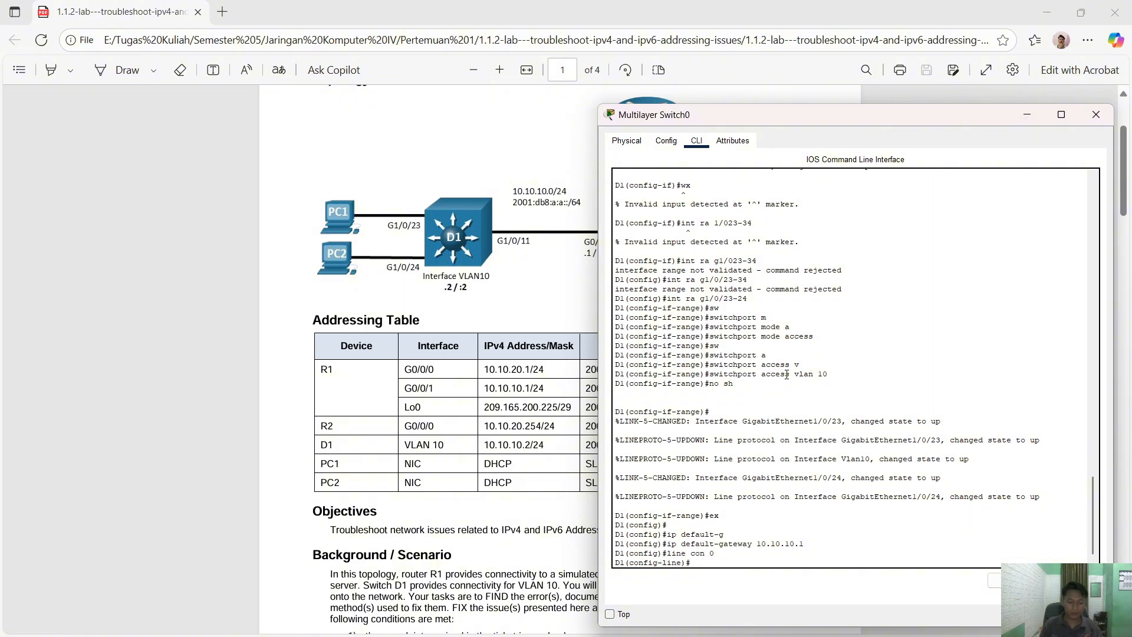
{"action": "type", "text": "exe"}
{"action": "key", "text": "Tab"}
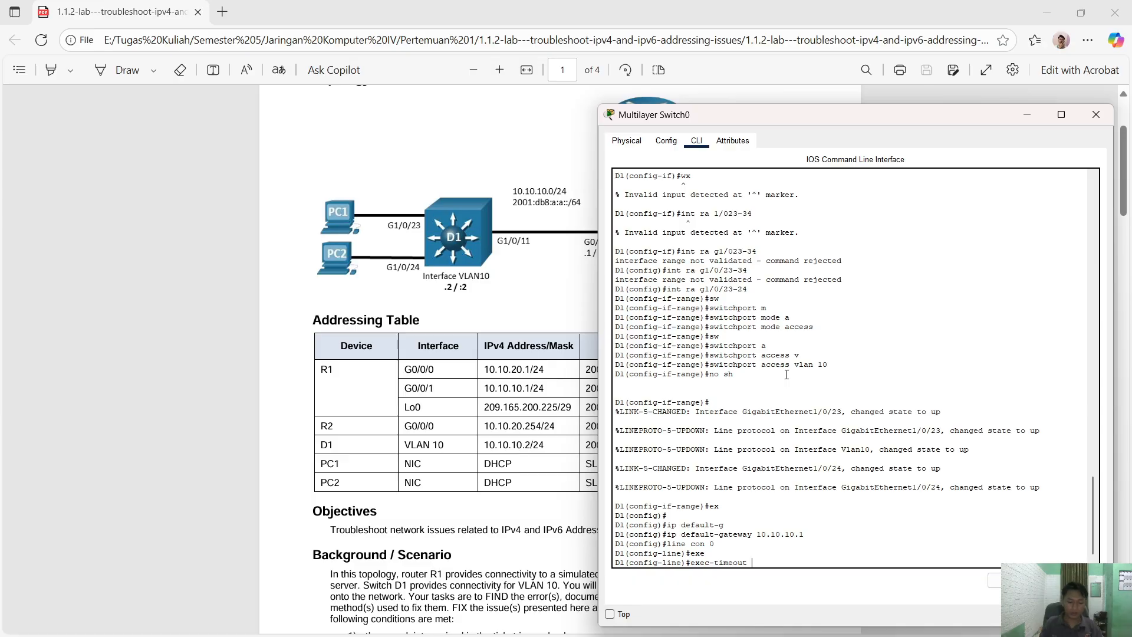
{"action": "type", "text": "0 0"}
{"action": "key", "text": "Return"}
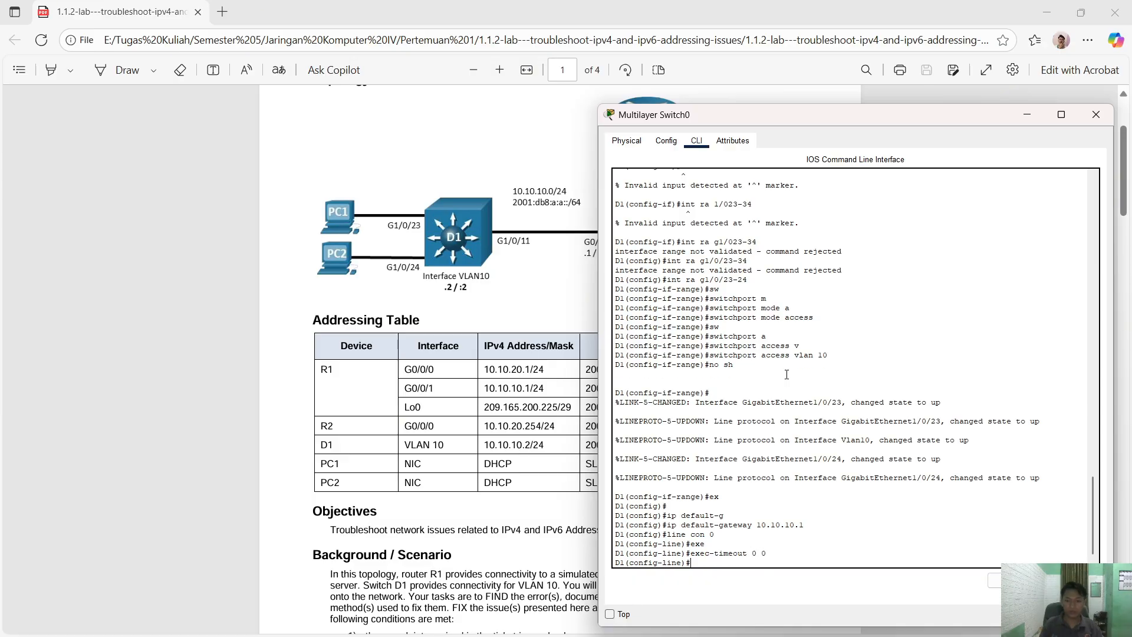
{"action": "type", "text": "logg"}
{"action": "key", "text": "Tab"}
{"action": "type", "text": "syn"}
{"action": "key", "text": "Tab"}
{"action": "key", "text": "Return"}
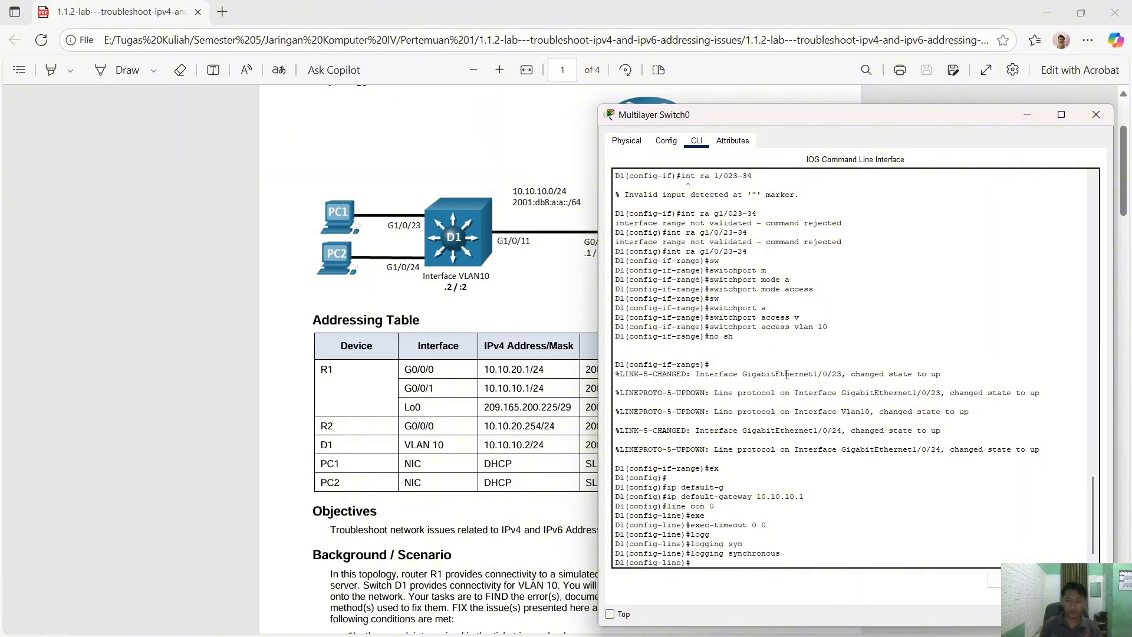
- Exit line configuration and close the Multilayer Switch0 window
{"action": "type", "text": "ex"}
{"action": "key", "text": "Return"}
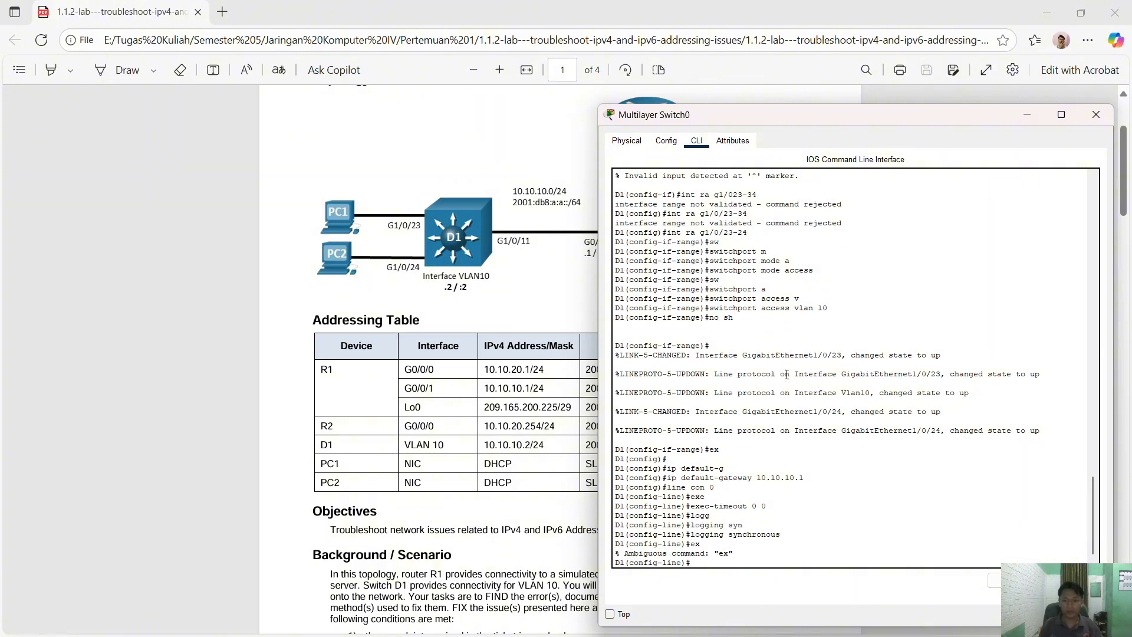
{"action": "type", "text": "exi"}
{"action": "key", "text": "Tab"}
{"action": "key", "text": "Return"}
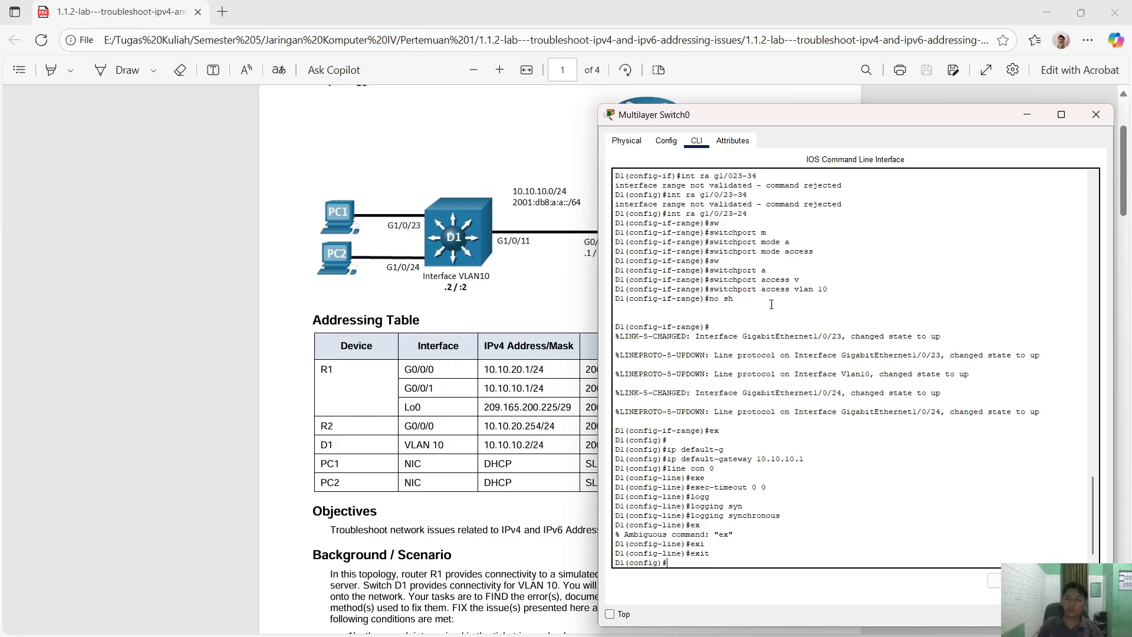
{"action": "left_click", "coordinate": [1095, 114]}
{"action": "scroll", "coordinate": [637, 413], "scroll_direction": "down", "scroll_amount": 3}
- Toggle PC1's IP configuration from Static back to DHCP to get a new lease, then close it
{"action": "key", "text": "alt+Tab"}
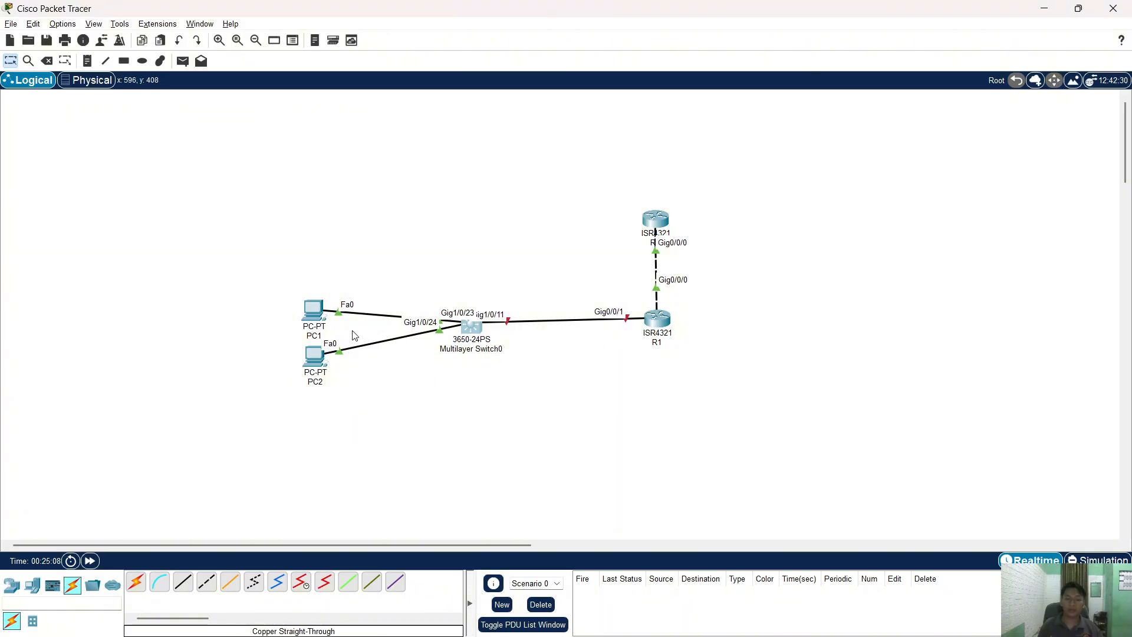
{"action": "left_click", "coordinate": [316, 312]}
{"action": "left_click", "coordinate": [465, 200]}
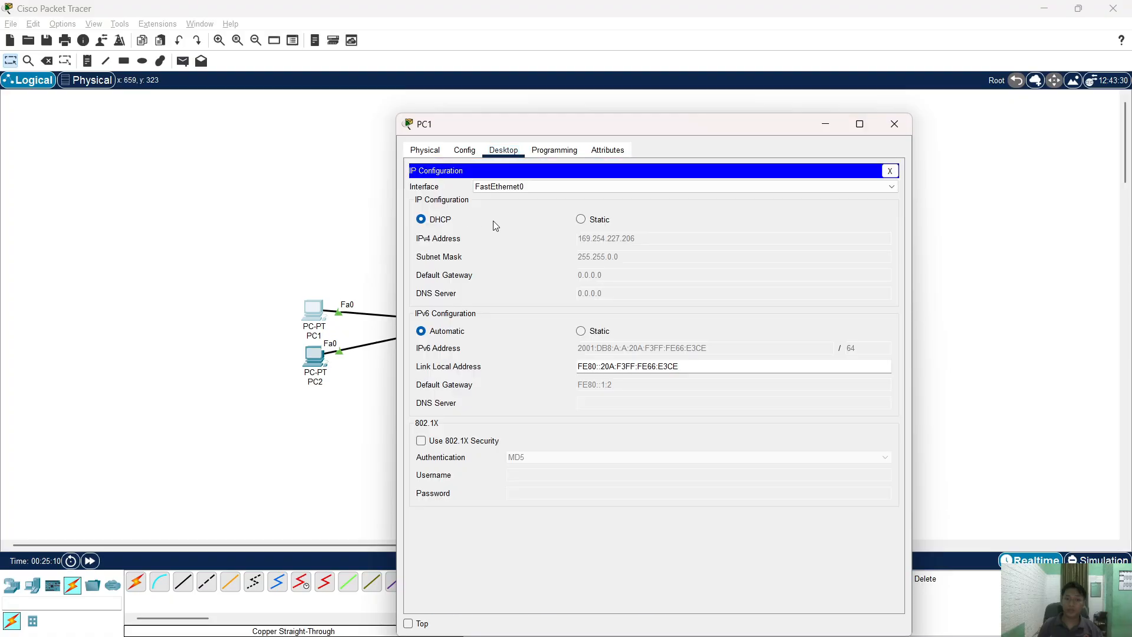
{"action": "left_click", "coordinate": [579, 219]}
{"action": "left_click", "coordinate": [439, 221]}
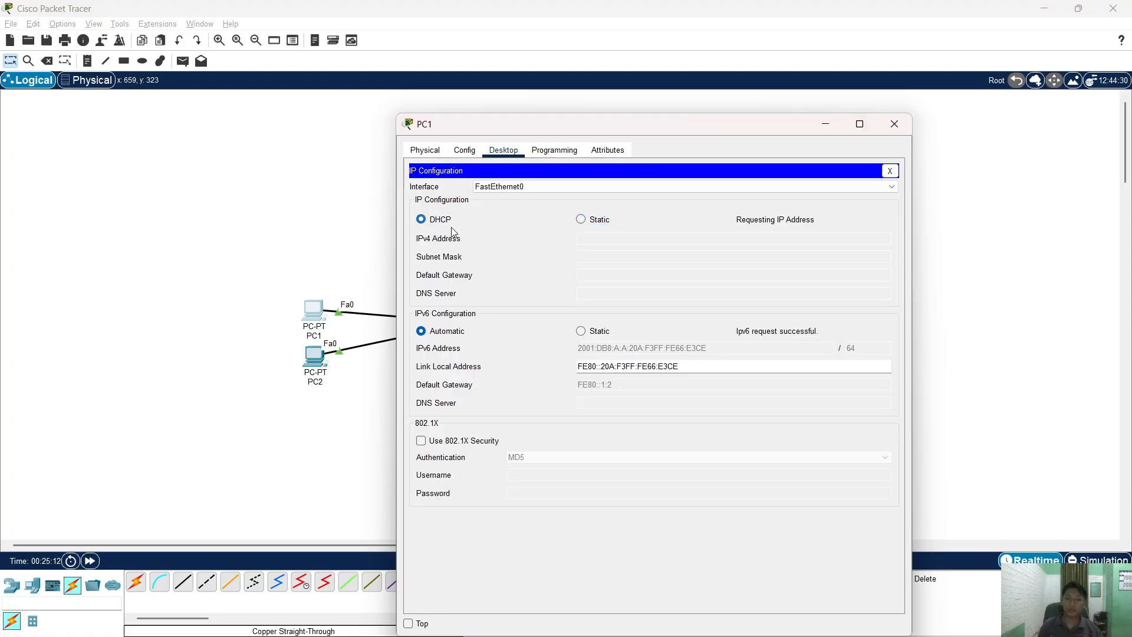
{"action": "left_click", "coordinate": [895, 123]}
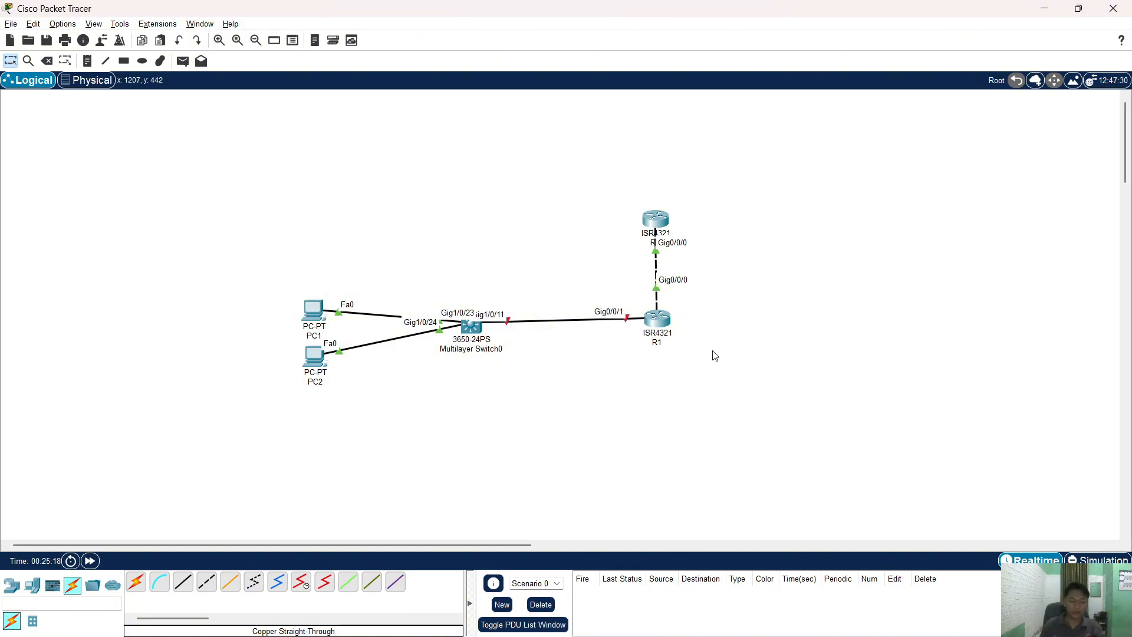
- Open R1's CLI and select the 'int g0/0/1' command from its history
{"action": "left_click", "coordinate": [657, 318]}
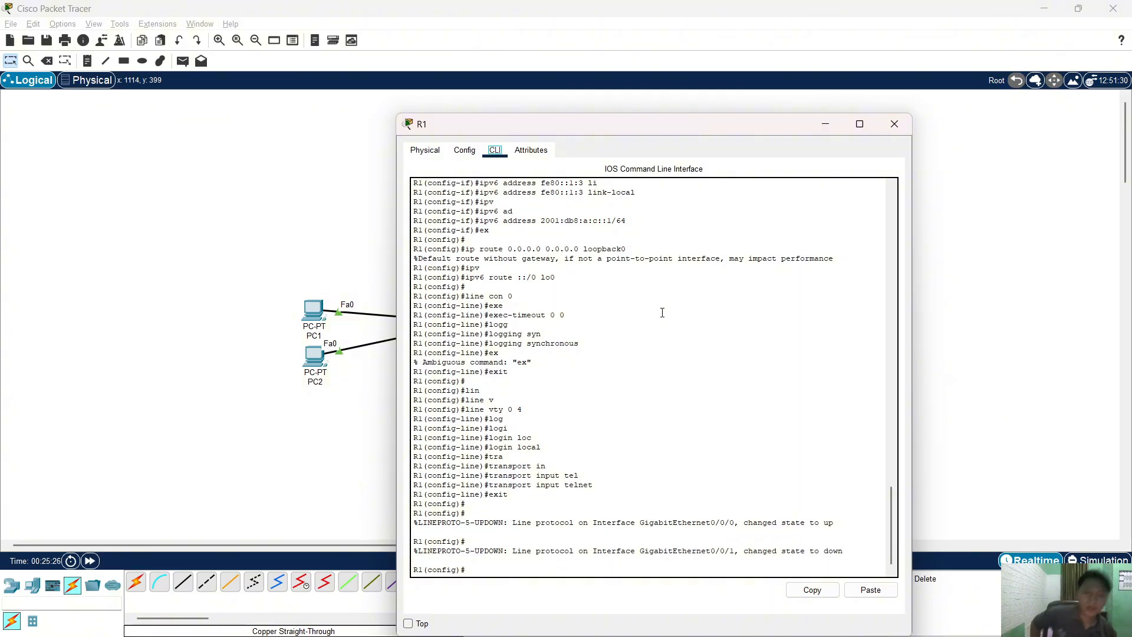
{"action": "scroll", "coordinate": [662, 331], "scroll_direction": "up", "scroll_amount": 6}
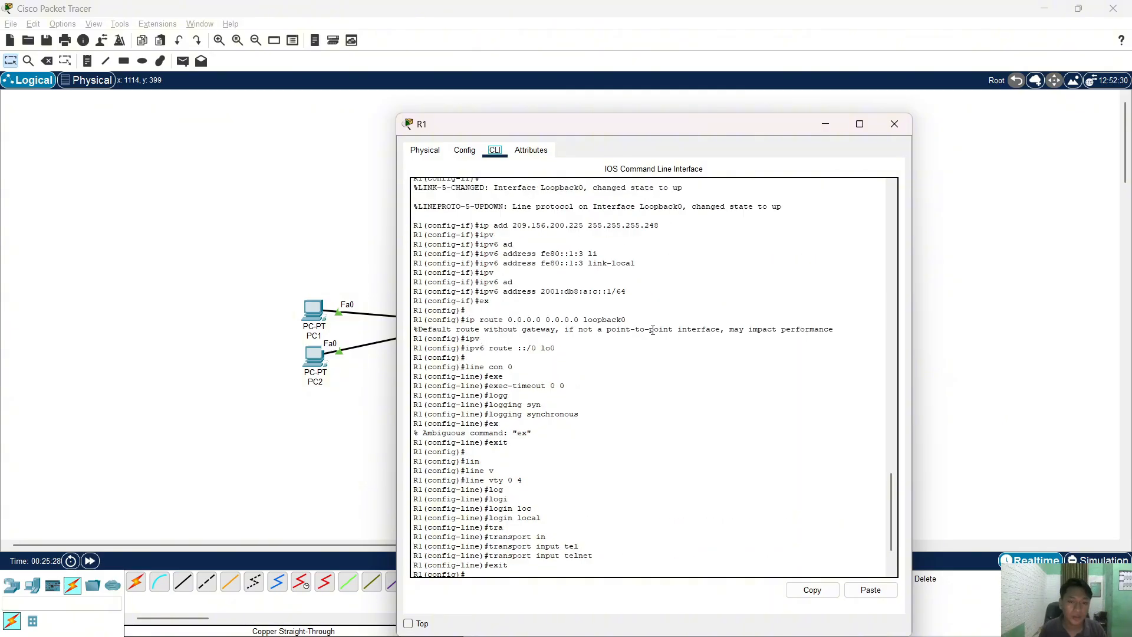
{"action": "scroll", "coordinate": [664, 349], "scroll_direction": "up", "scroll_amount": 9}
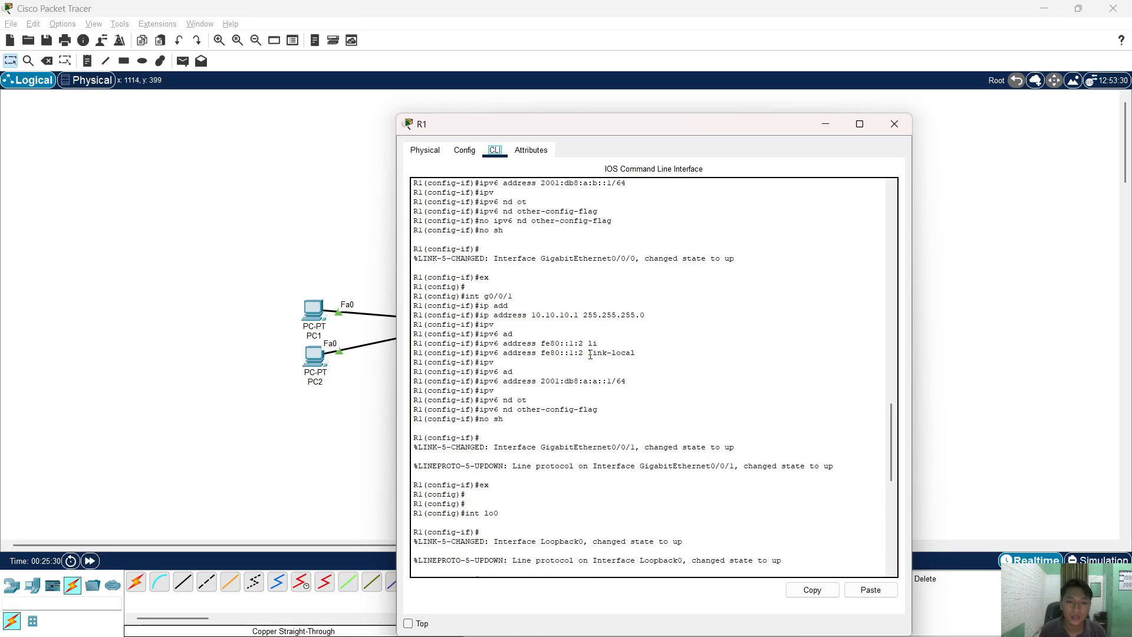
{"action": "left_click_drag", "start_coordinate": [555, 128], "coordinate": [650, 119]}
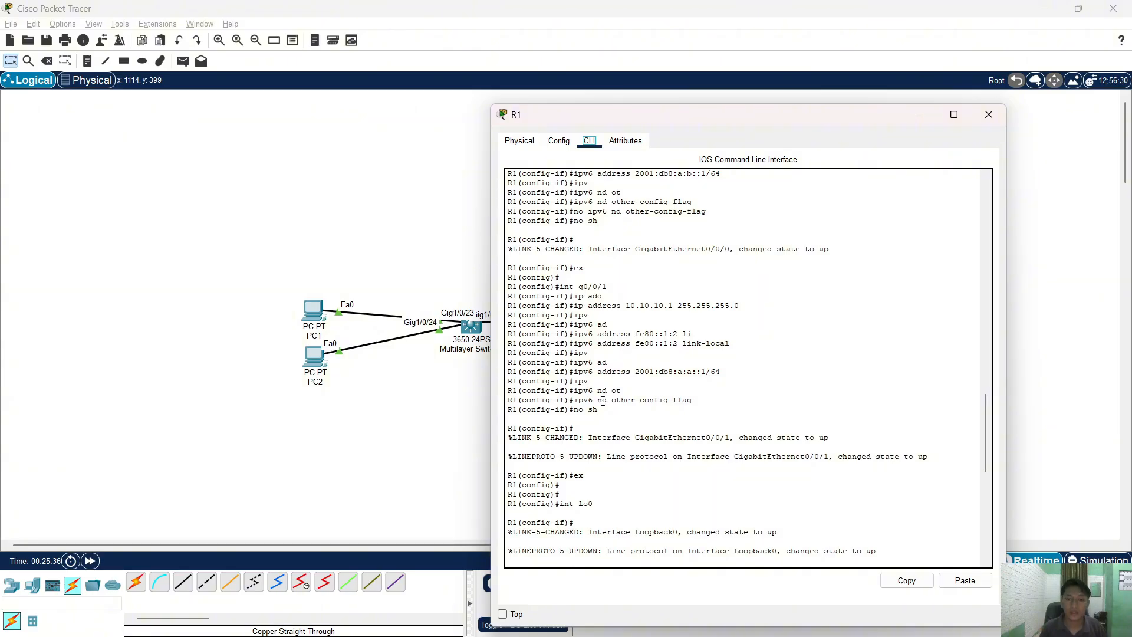
{"action": "left_click_drag", "start_coordinate": [621, 118], "coordinate": [696, 119]}
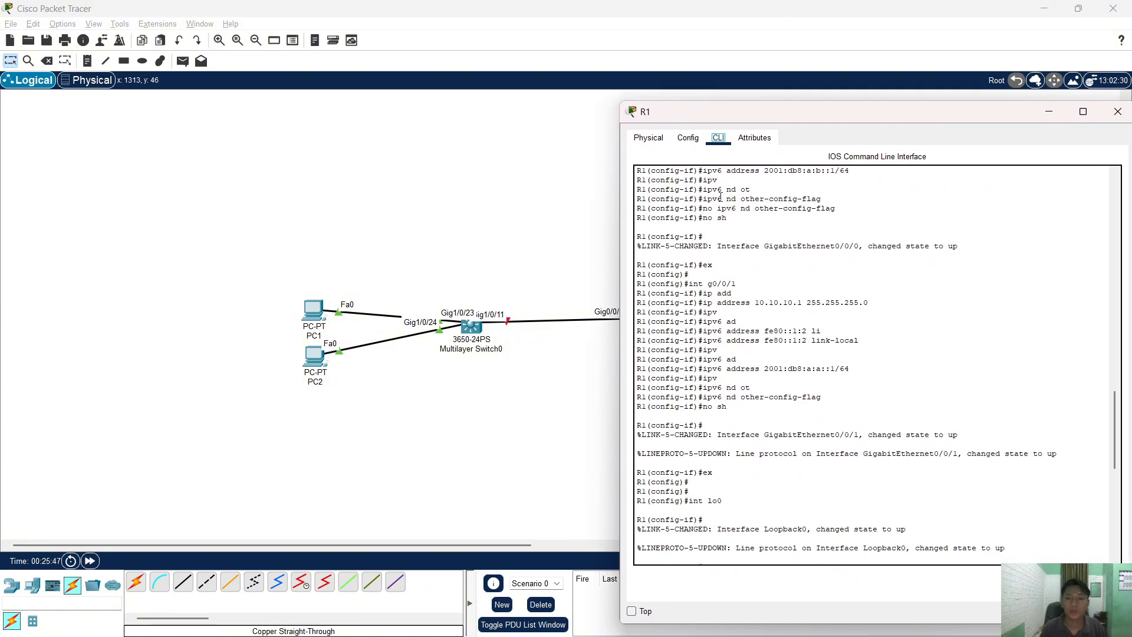
{"action": "left_click_drag", "start_coordinate": [740, 283], "coordinate": [721, 283]}
{"action": "left_click_drag", "start_coordinate": [690, 111], "coordinate": [753, 123]}
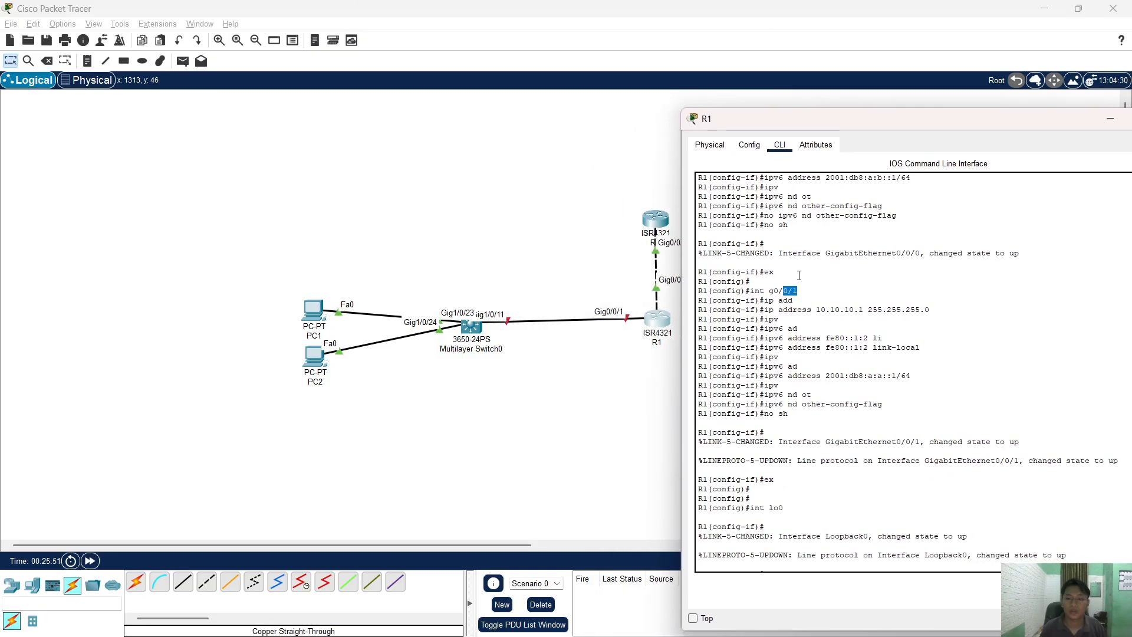
{"action": "left_click", "coordinate": [802, 296]}
{"action": "left_click_drag", "start_coordinate": [800, 290], "coordinate": [752, 293]}
{"action": "key", "text": "super+c"}
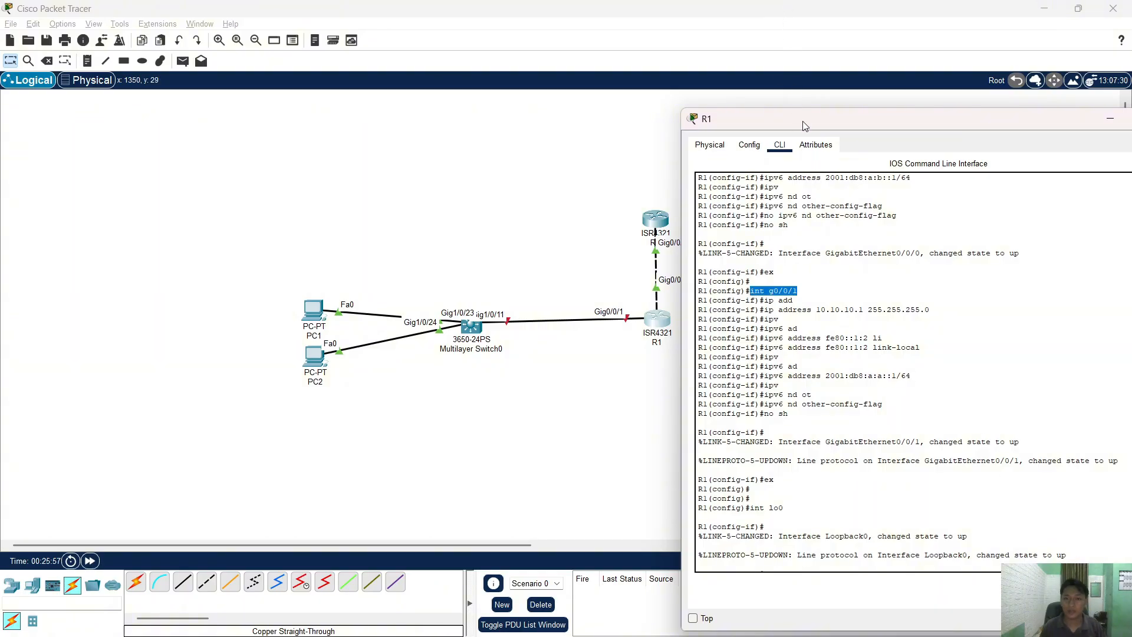
- Run 'int g0/0/1' at R1's config prompt, then bring up the lab PDF
{"action": "left_click_drag", "start_coordinate": [802, 121], "coordinate": [708, 102]}
{"action": "left_click", "coordinate": [1061, 560]}
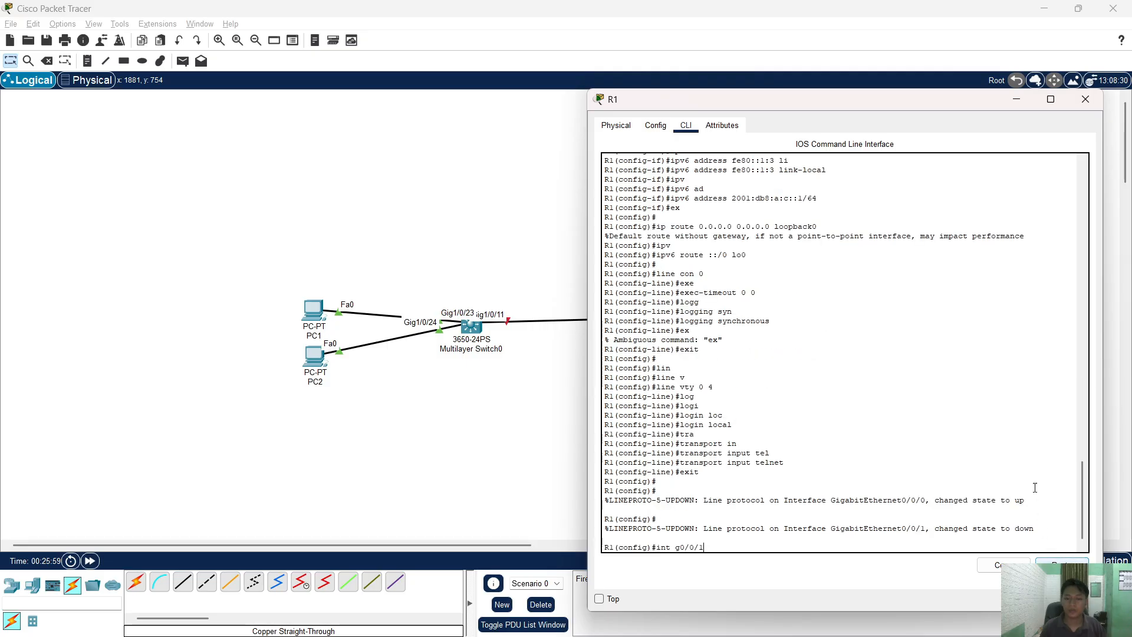
{"action": "key", "text": "Return"}
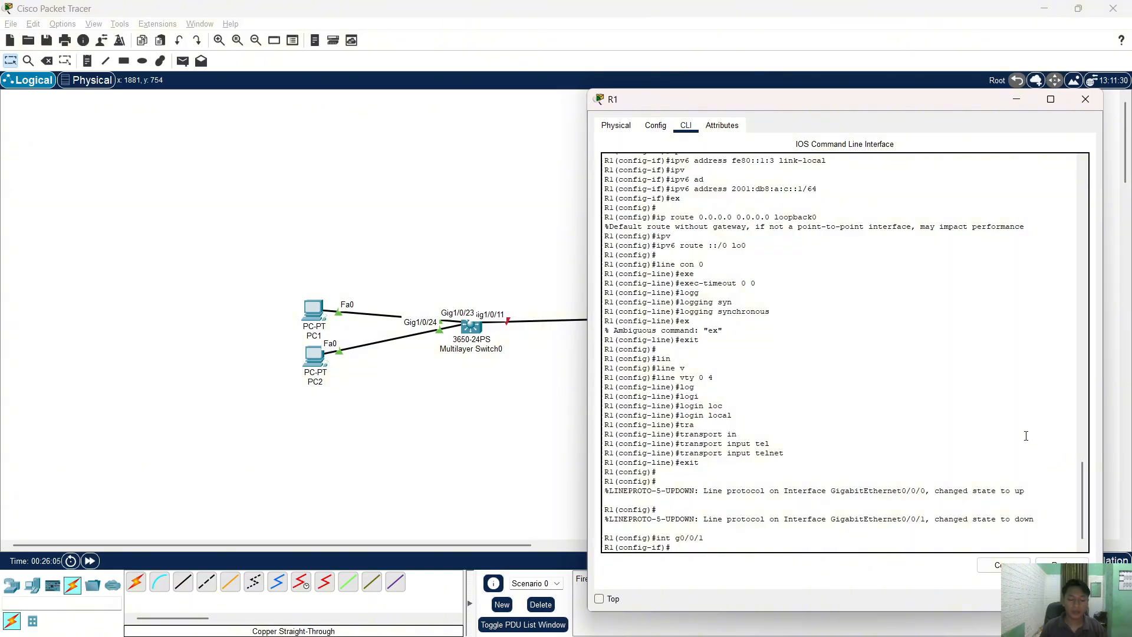
{"action": "key", "text": "alt+Tab"}
{"action": "key", "text": "alt+Tab"}
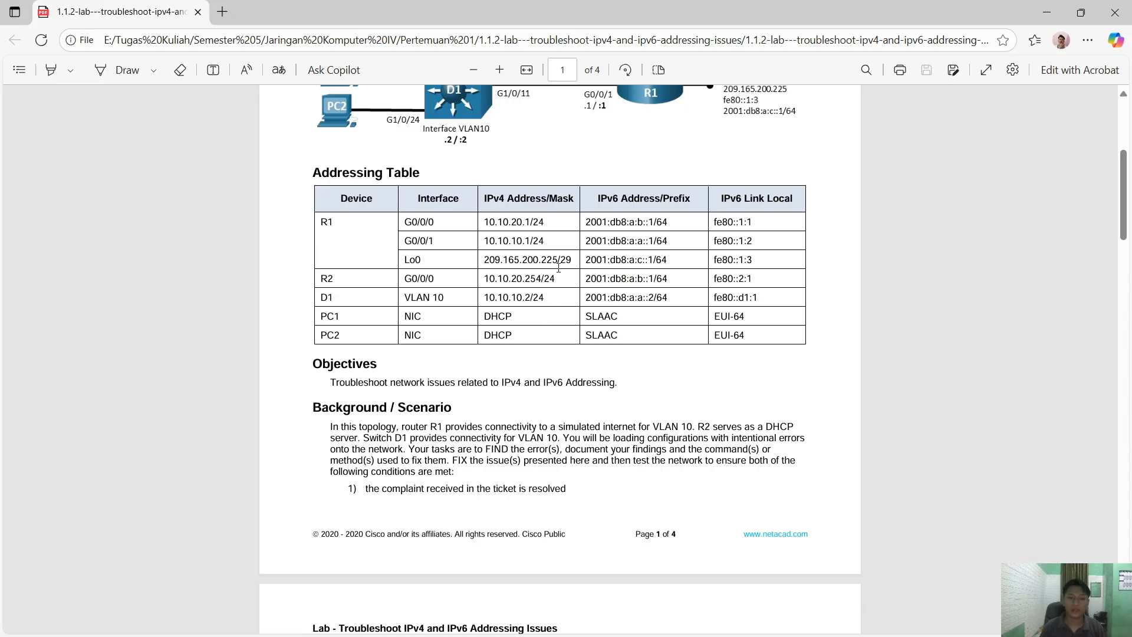
- Select R2's address 10.10.20.254/24 in the PDF table and place R1's console beside it
{"action": "left_click_drag", "start_coordinate": [558, 277], "coordinate": [489, 278]}
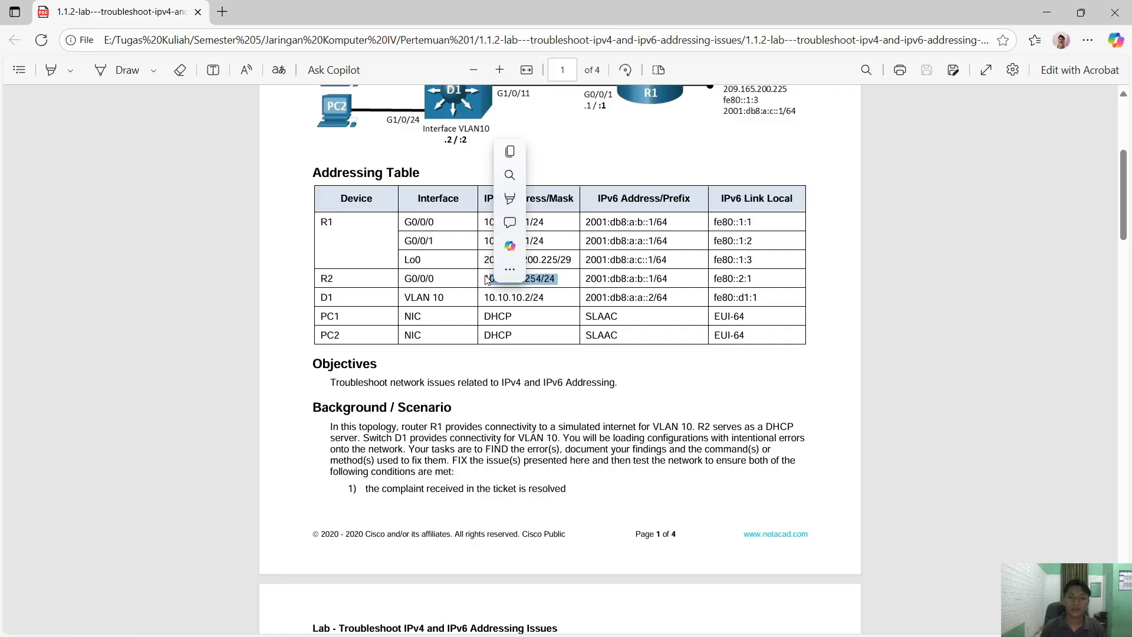
{"action": "scroll", "coordinate": [637, 354], "scroll_direction": "up", "scroll_amount": 1}
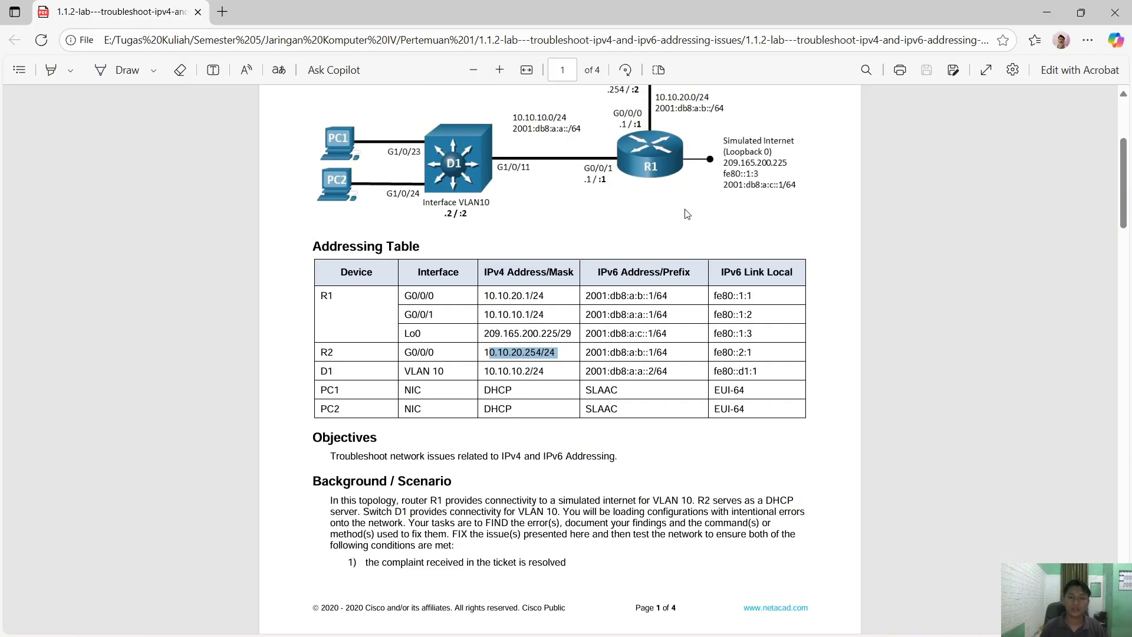
{"action": "key", "text": "alt+Tab"}
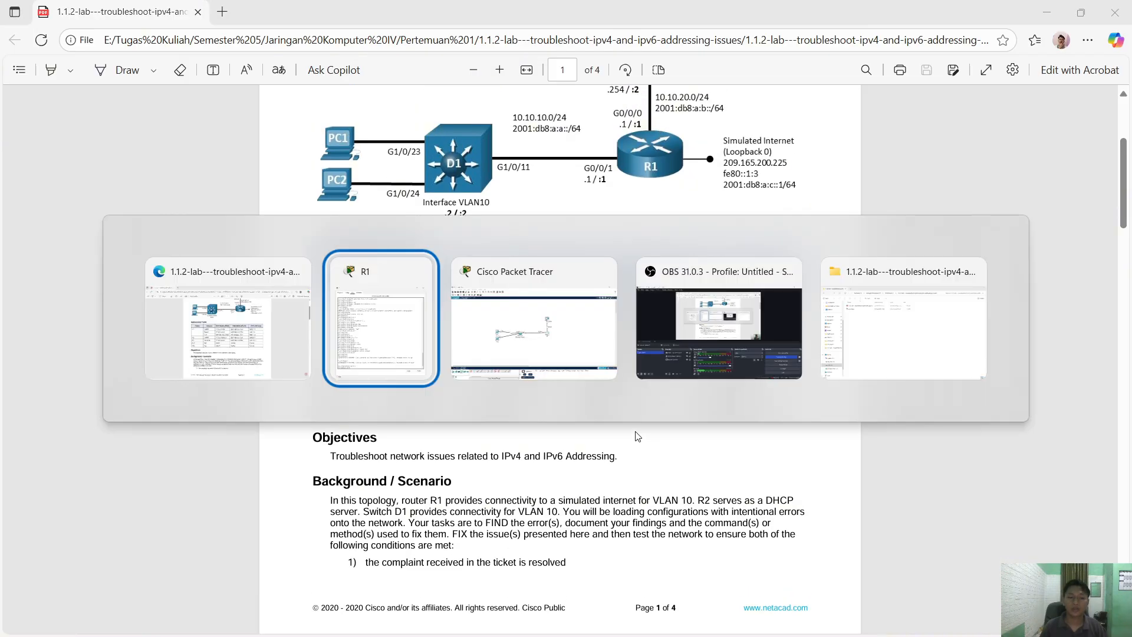
{"action": "scroll", "coordinate": [772, 422], "scroll_direction": "up", "scroll_amount": 15}
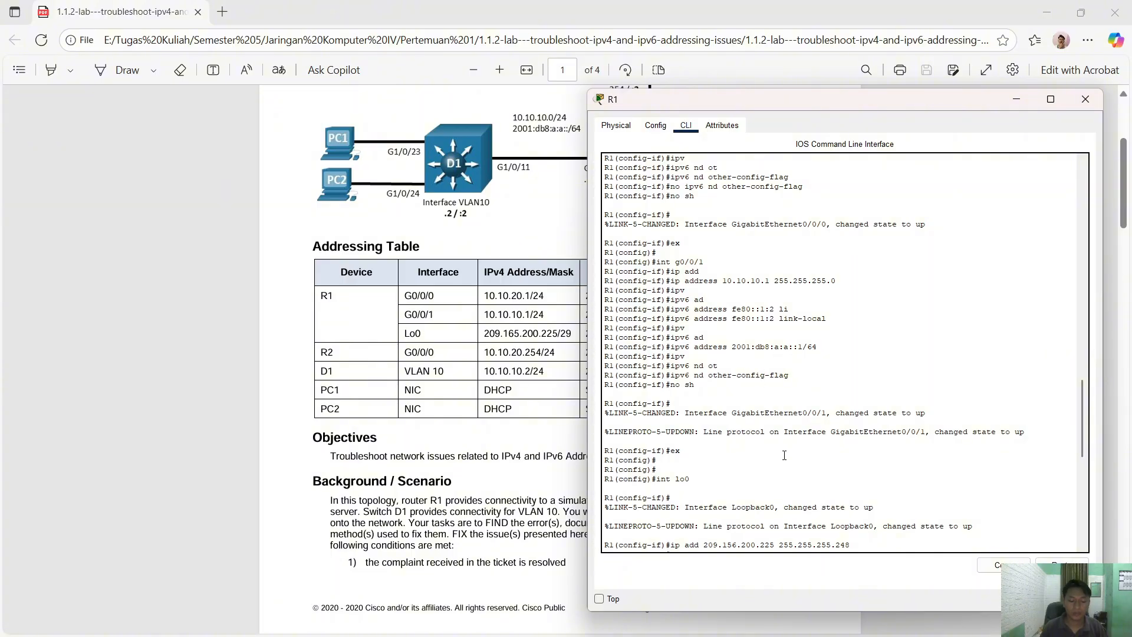
{"action": "scroll", "coordinate": [784, 455], "scroll_direction": "up", "scroll_amount": 5}
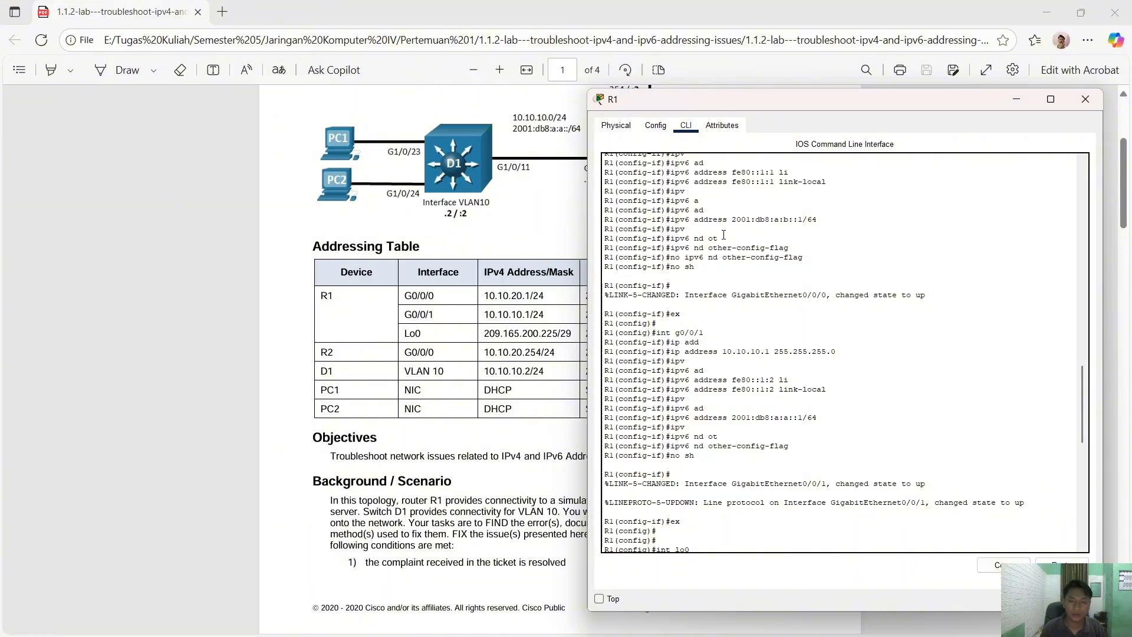
{"action": "left_click_drag", "start_coordinate": [665, 101], "coordinate": [847, 93]}
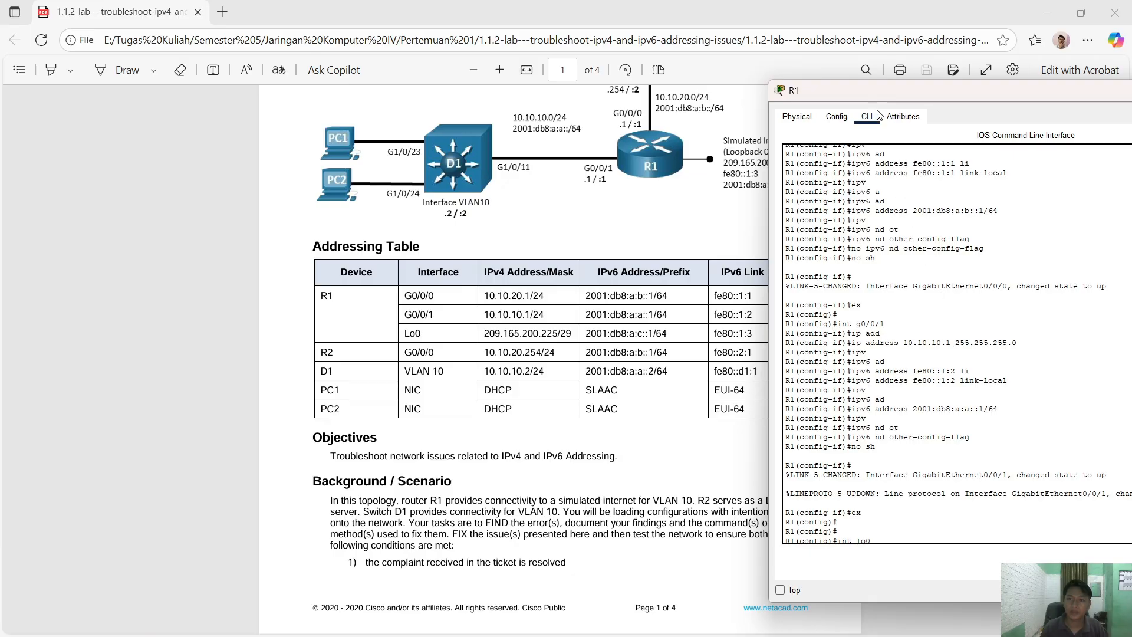
- Set ip helper-address 10.10.20.254 on R1's G0/0/1 and enable it with no shutdown
{"action": "left_click_drag", "start_coordinate": [878, 93], "coordinate": [724, 90]}
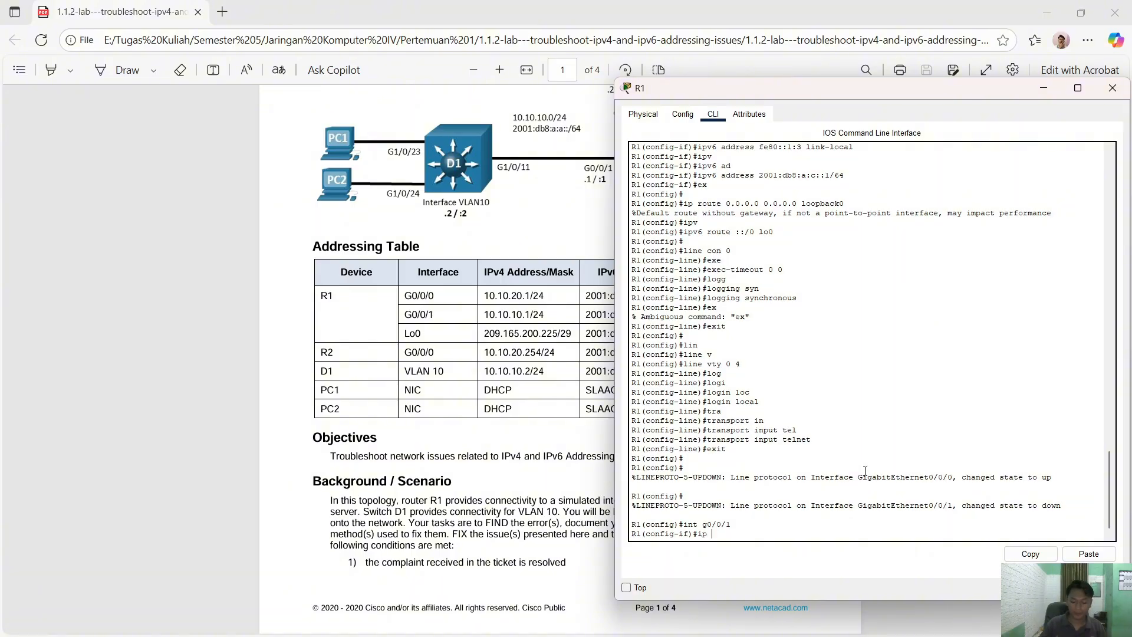
{"action": "type", "text": "hel"}
{"action": "key", "text": "Tab"}
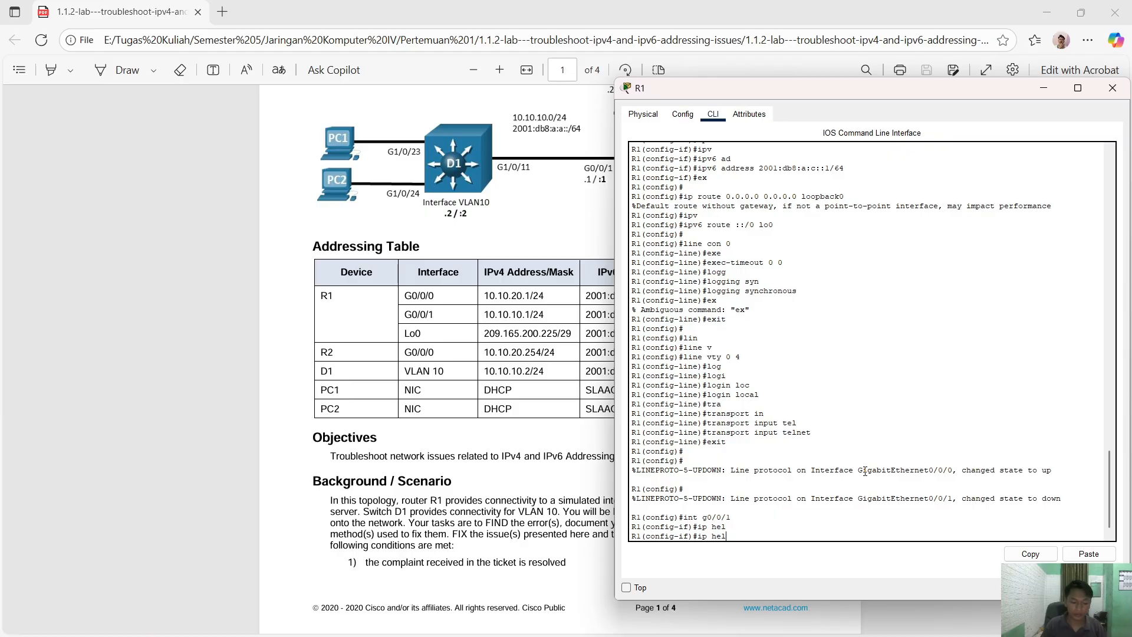
{"action": "type", "text": "p"}
{"action": "key", "text": "Tab"}
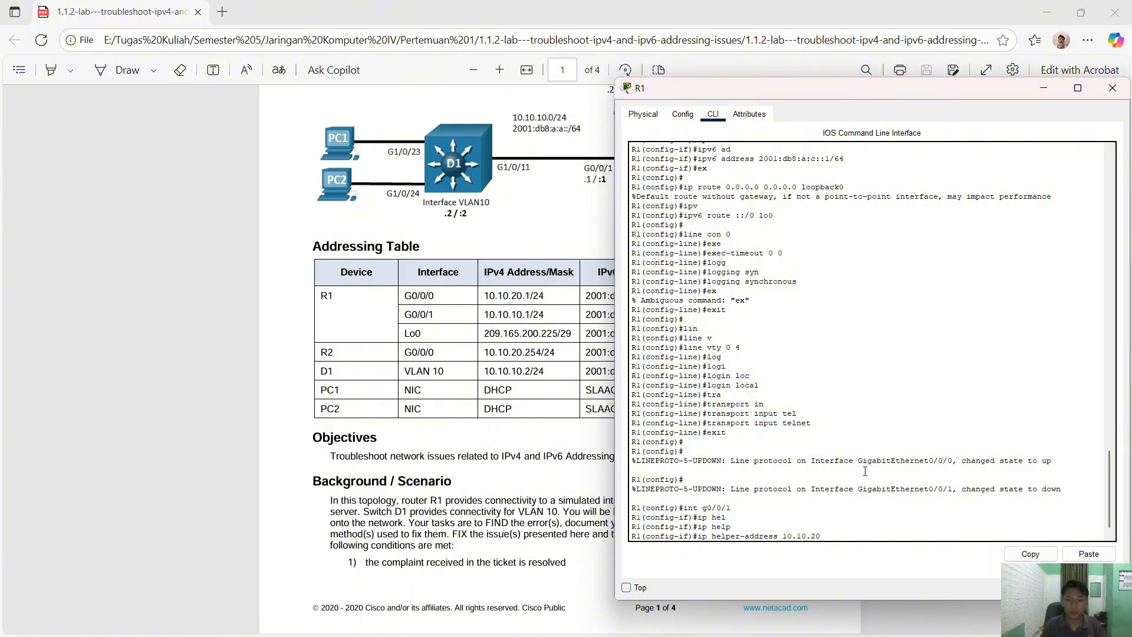
{"action": "type", "text": "10.10.20.254"}
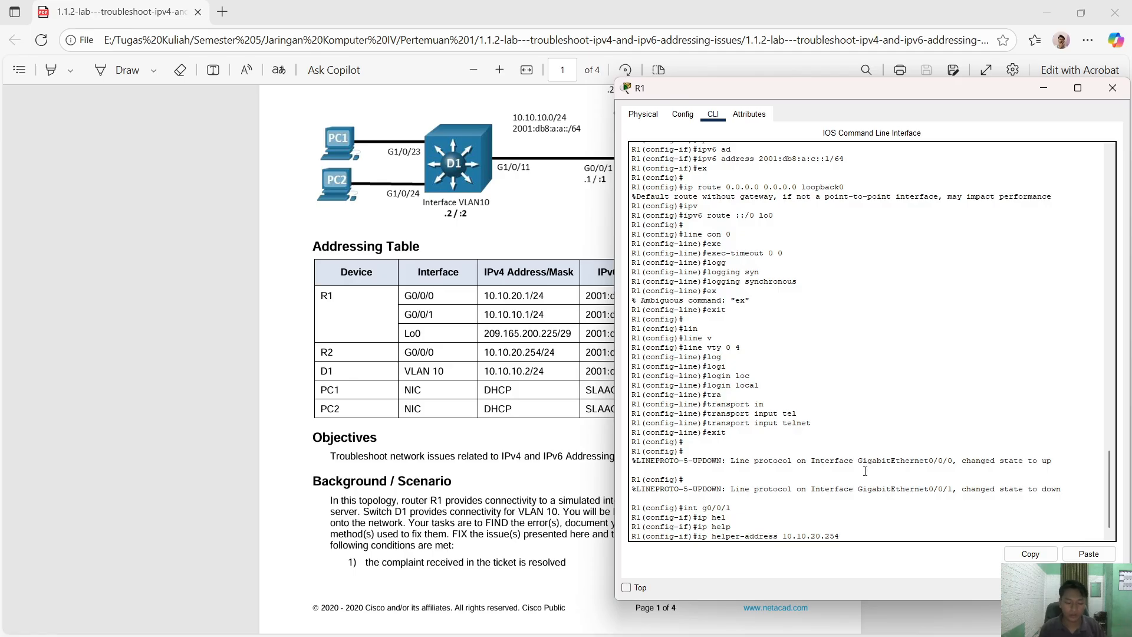
{"action": "key", "text": "Return"}
{"action": "type", "text": "no"}
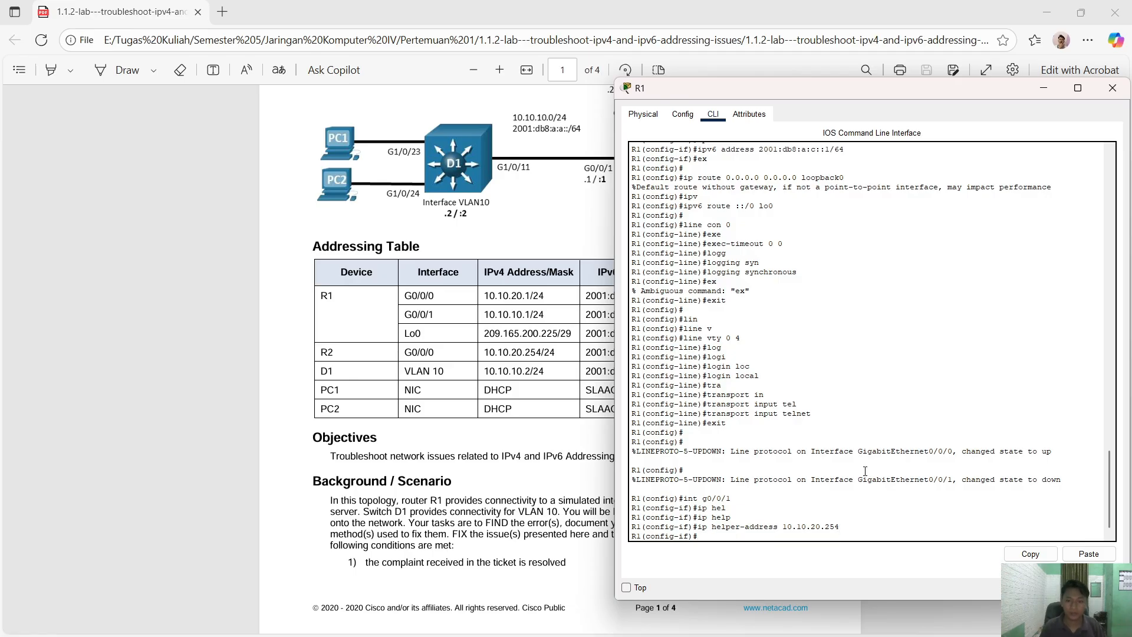
{"action": "type", "text": " sh"}
{"action": "key", "text": "Return"}
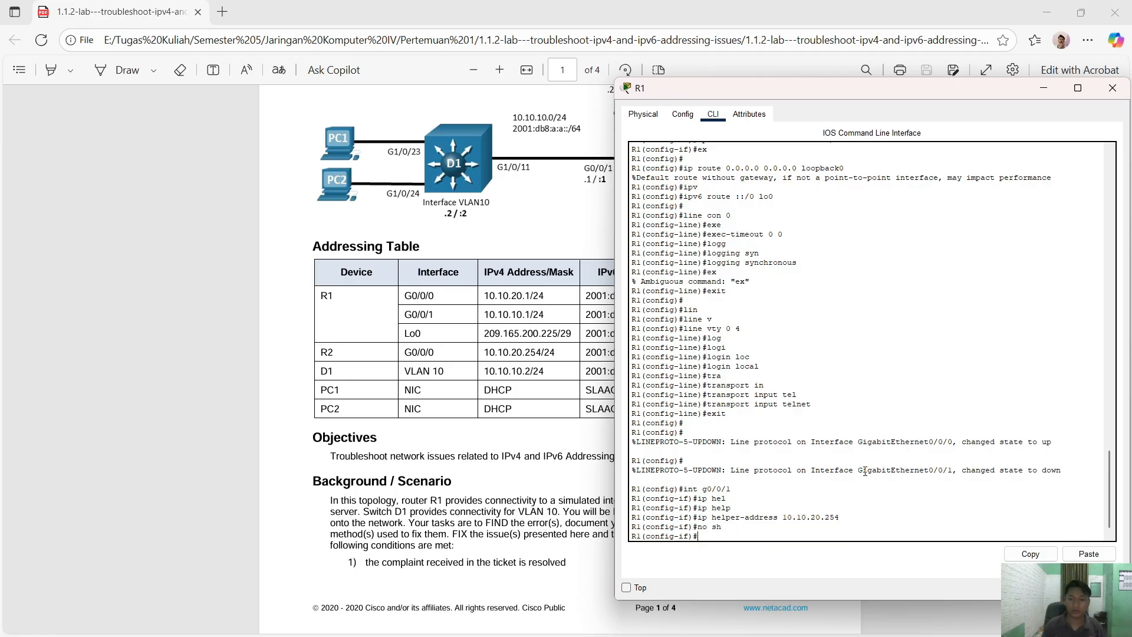
- Check R1's GigabitEthernet0/0/1 and 0/0/0 settings in the Config tab, then close R1
{"action": "key", "text": "alt+Tab"}
{"action": "key", "text": "alt+Tab"}
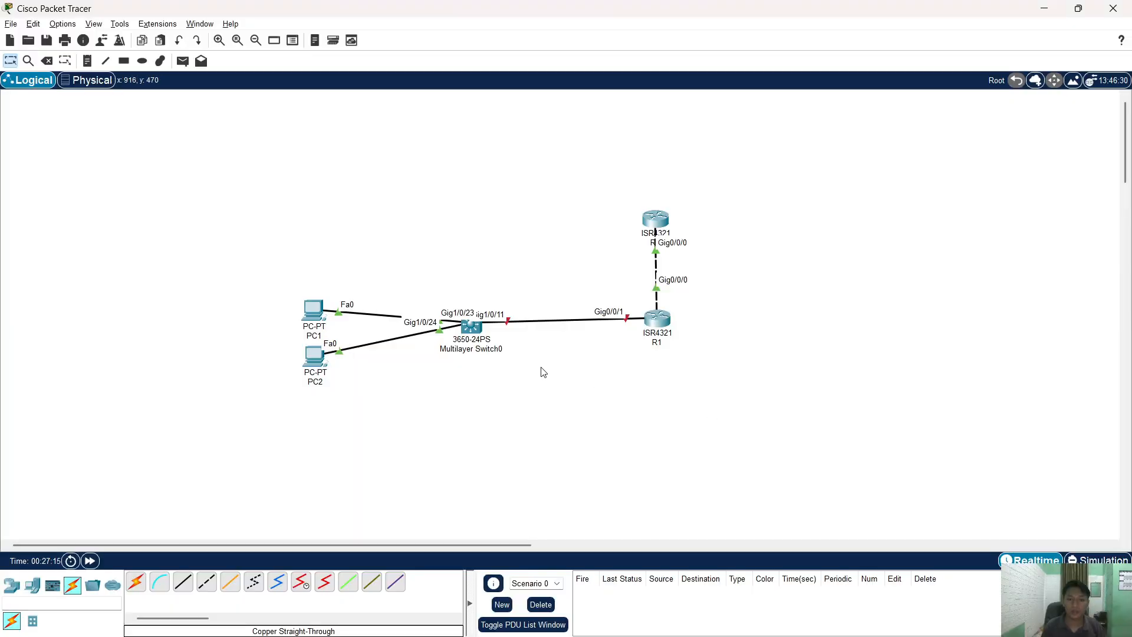
{"action": "left_click", "coordinate": [660, 326]}
{"action": "left_click", "coordinate": [682, 114]}
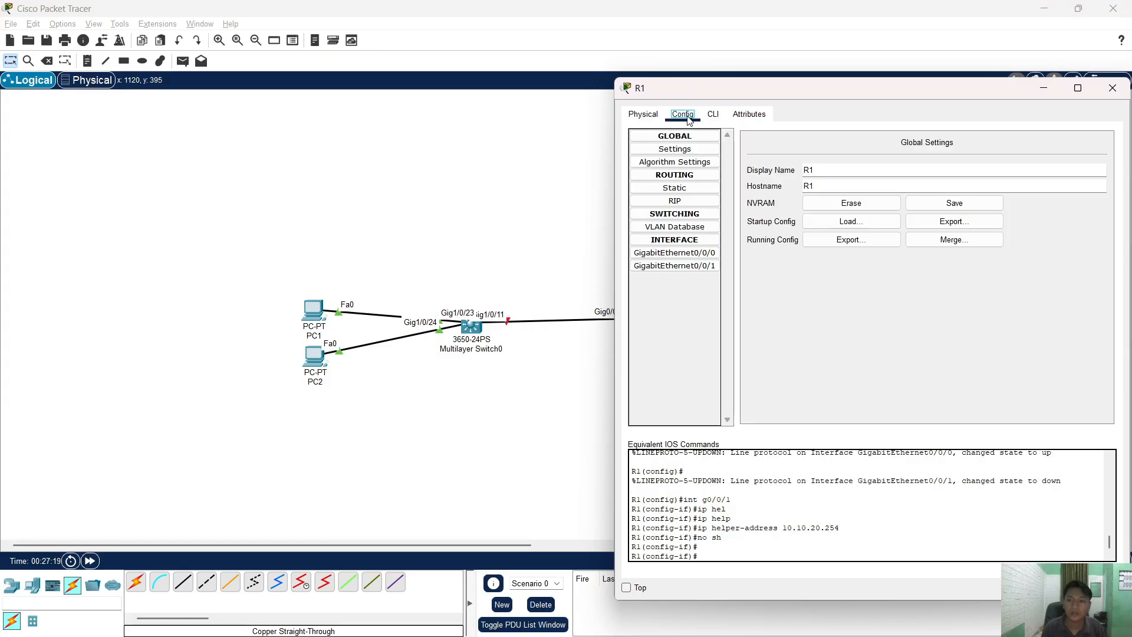
{"action": "left_click", "coordinate": [698, 265]}
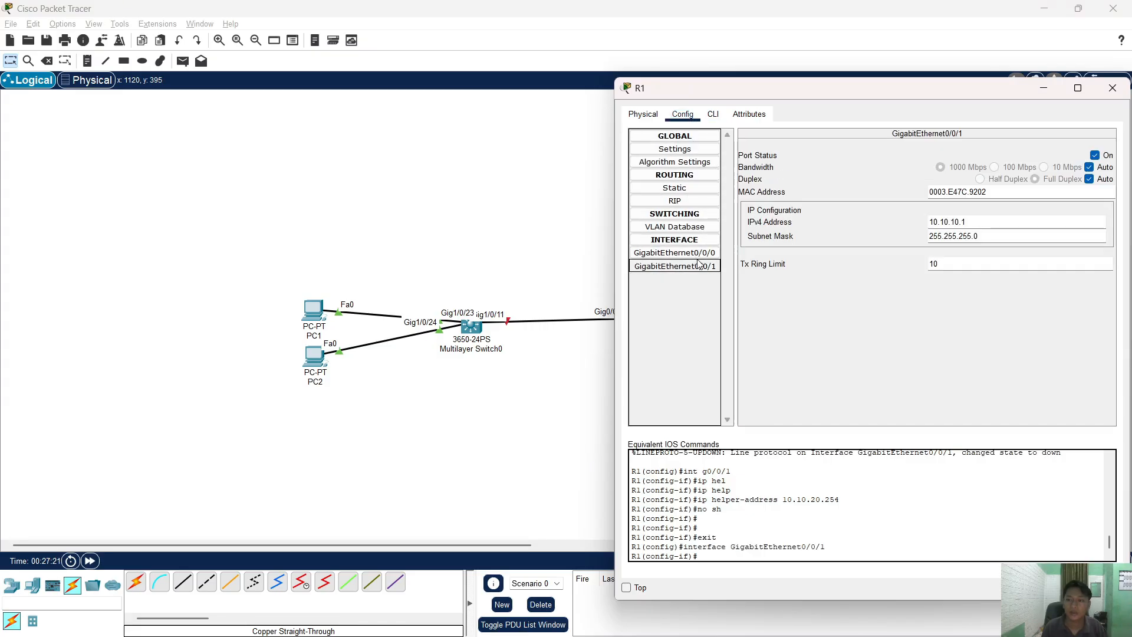
{"action": "left_click", "coordinate": [699, 253]}
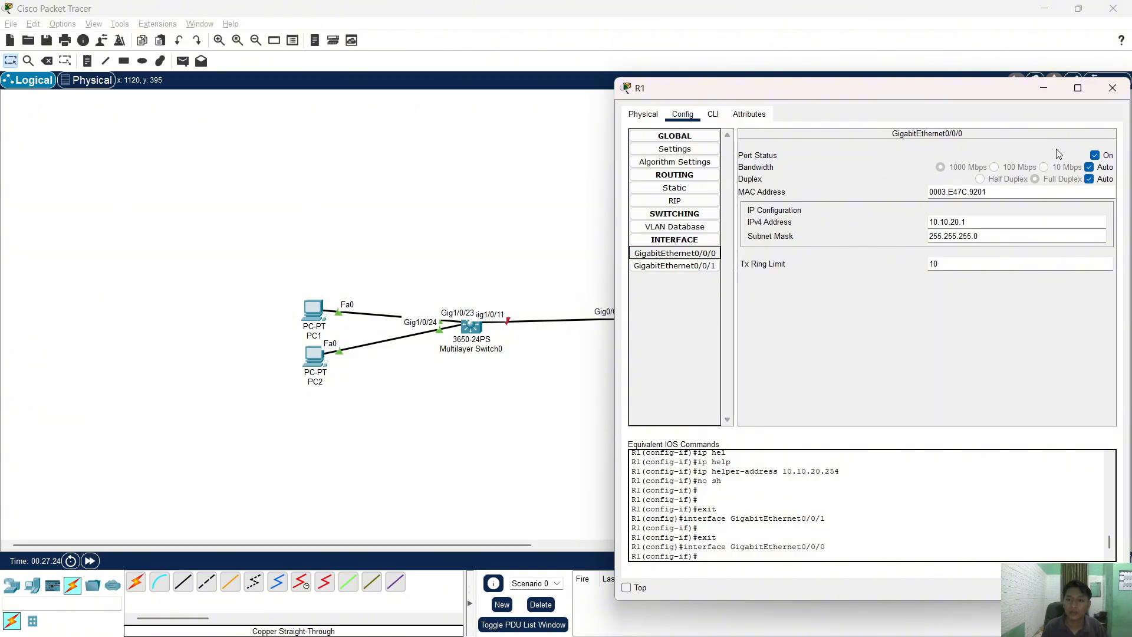
{"action": "left_click", "coordinate": [1113, 89]}
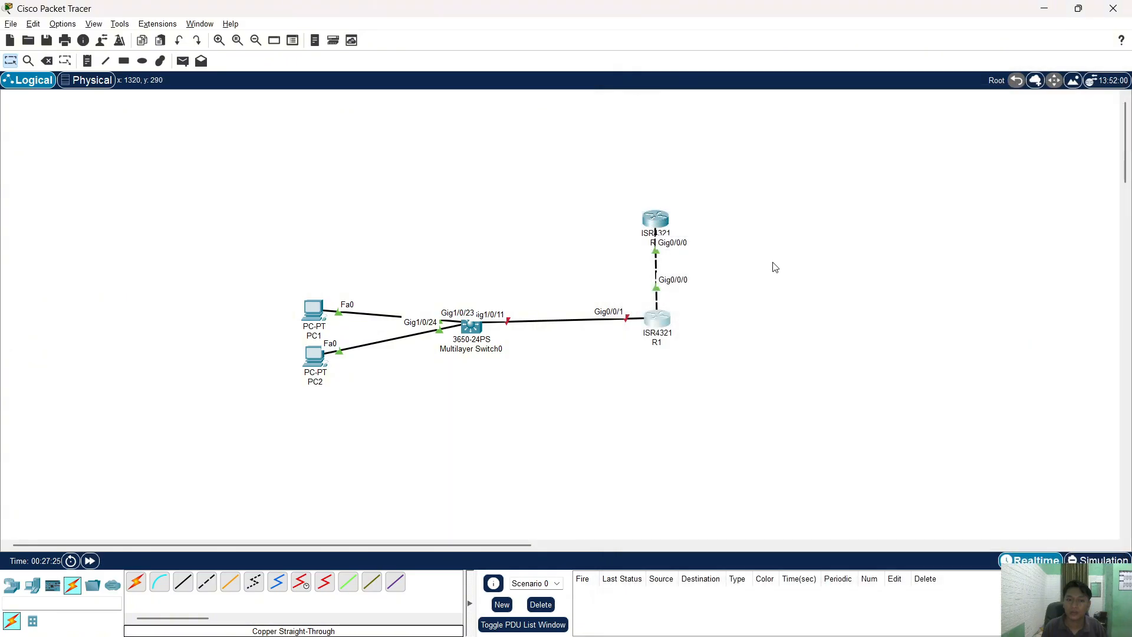
- Copy 'int g1/0/11' from Multilayer Switch0's CLI history and enter that interface
{"action": "left_click", "coordinate": [476, 327]}
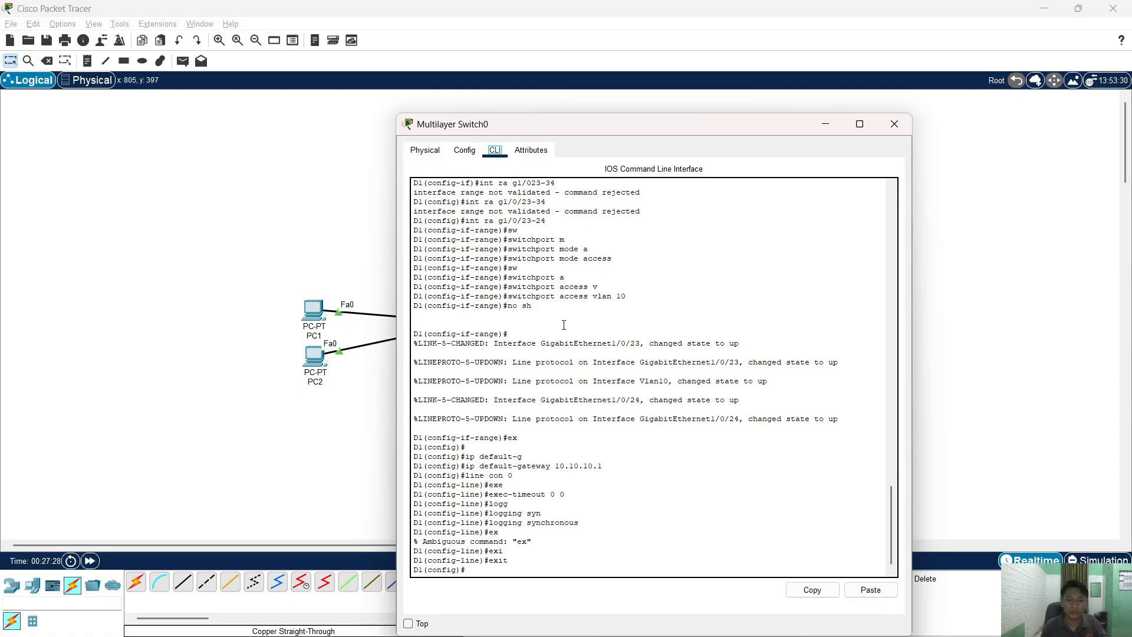
{"action": "scroll", "coordinate": [564, 325], "scroll_direction": "up", "scroll_amount": 6}
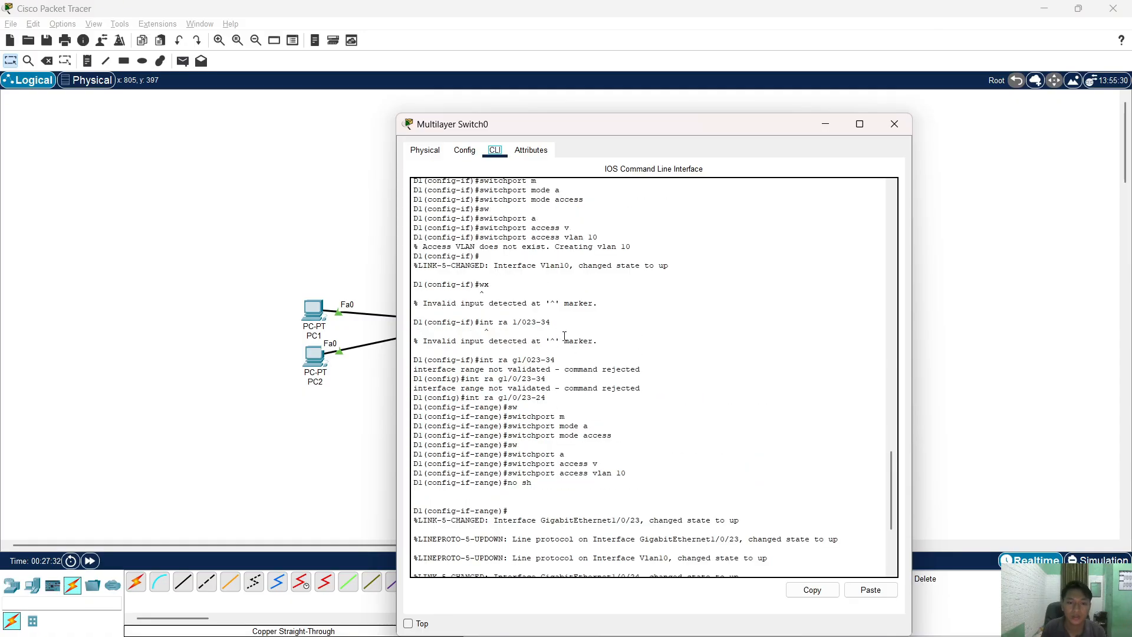
{"action": "scroll", "coordinate": [564, 336], "scroll_direction": "up", "scroll_amount": 7}
{"action": "scroll", "coordinate": [570, 329], "scroll_direction": "up", "scroll_amount": 4}
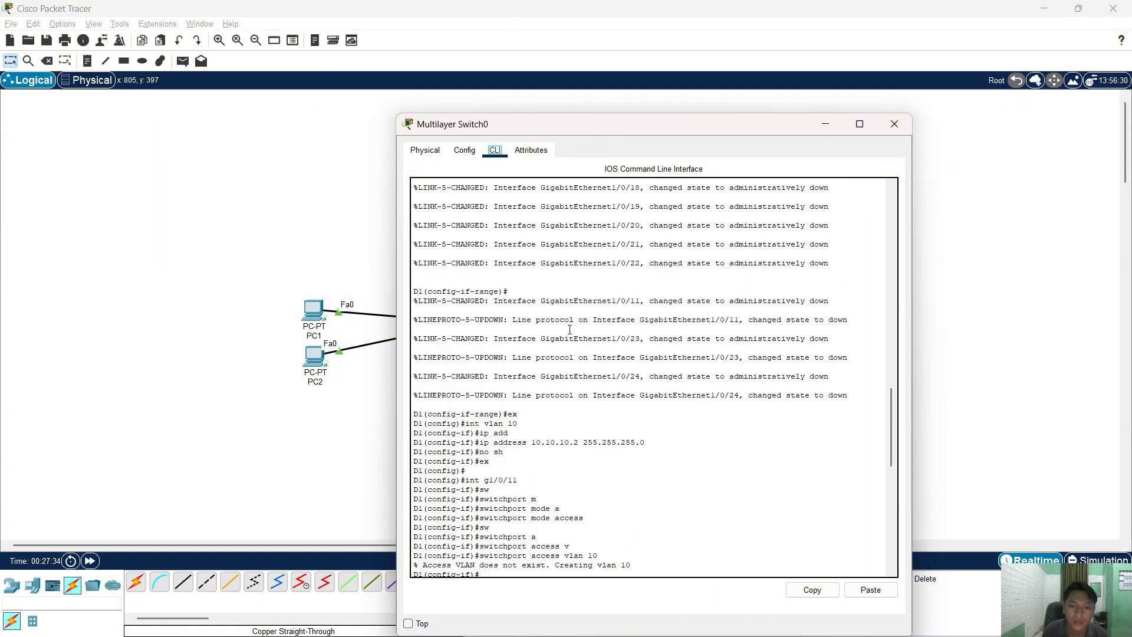
{"action": "scroll", "coordinate": [570, 330], "scroll_direction": "up", "scroll_amount": 7}
{"action": "scroll", "coordinate": [570, 328], "scroll_direction": "down", "scroll_amount": 7}
{"action": "scroll", "coordinate": [599, 464], "scroll_direction": "down", "scroll_amount": 1}
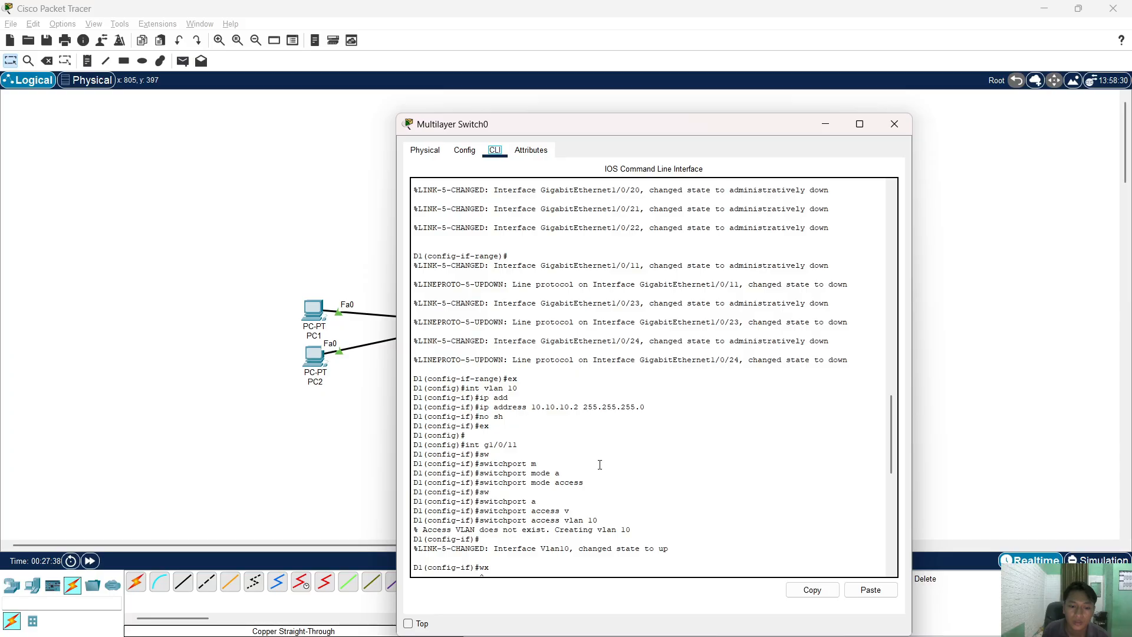
{"action": "scroll", "coordinate": [600, 465], "scroll_direction": "down", "scroll_amount": 1}
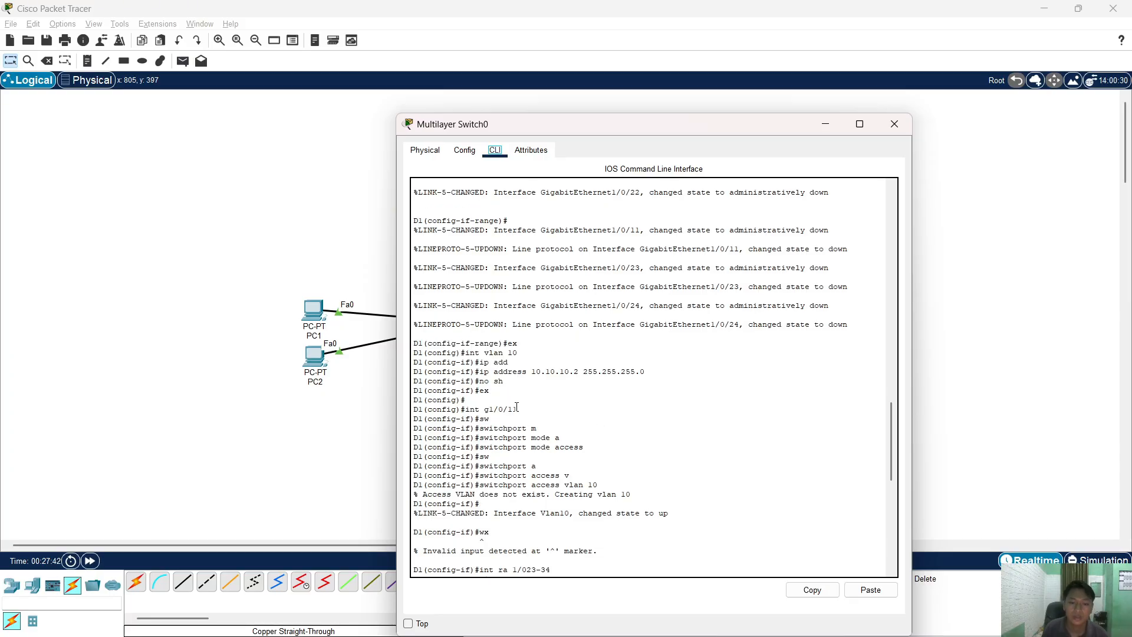
{"action": "left_click_drag", "start_coordinate": [516, 409], "coordinate": [469, 413]}
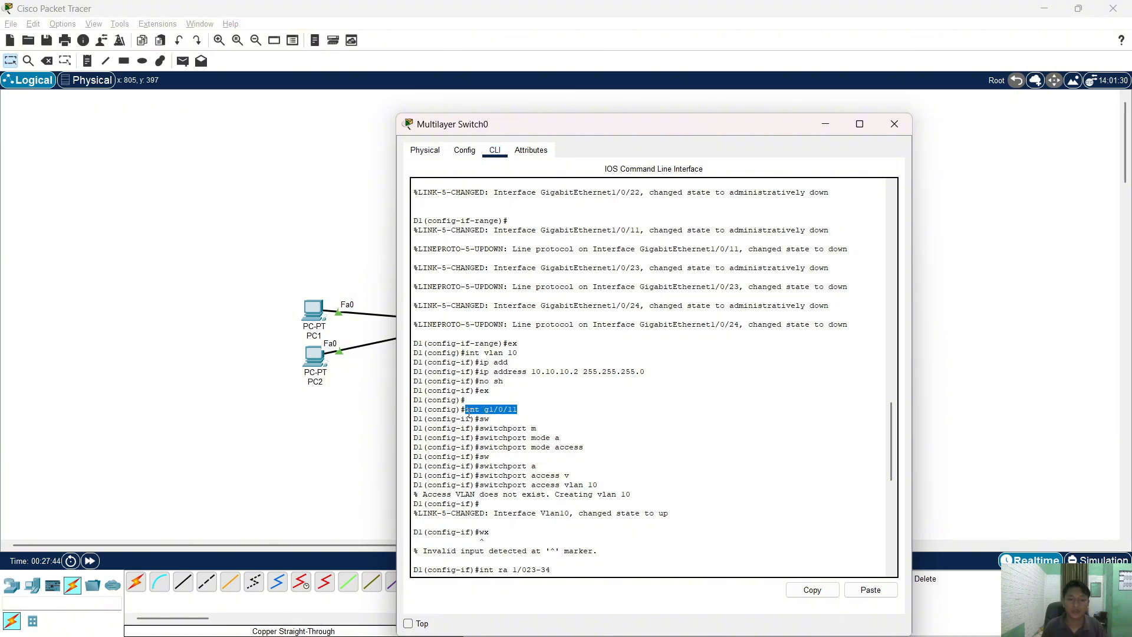
{"action": "left_click", "coordinate": [811, 590]}
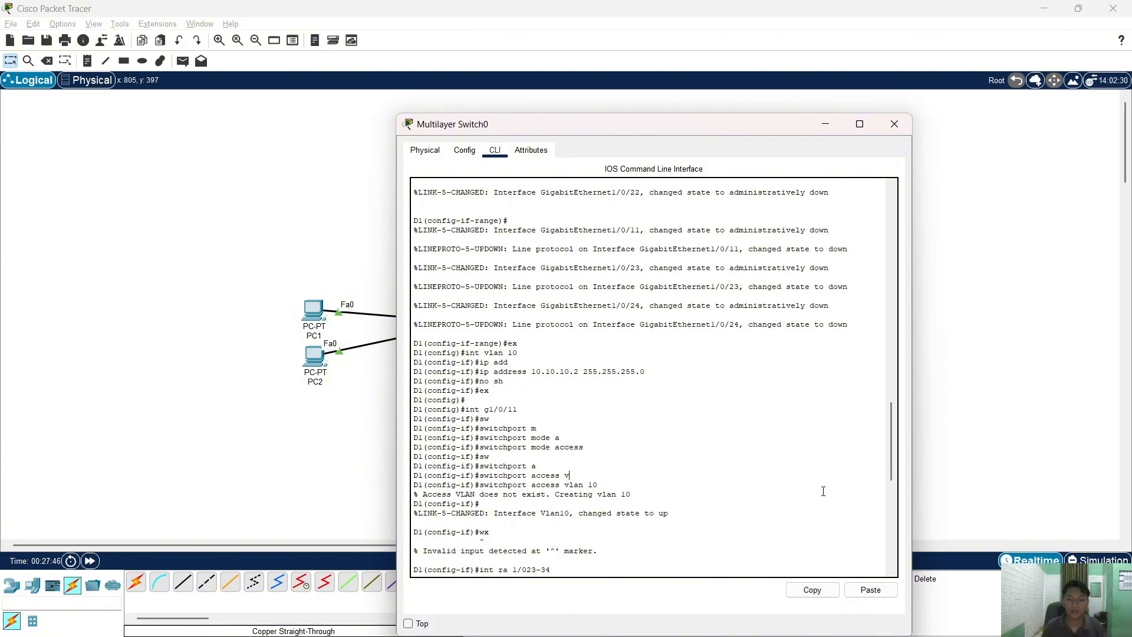
{"action": "left_click", "coordinate": [871, 589]}
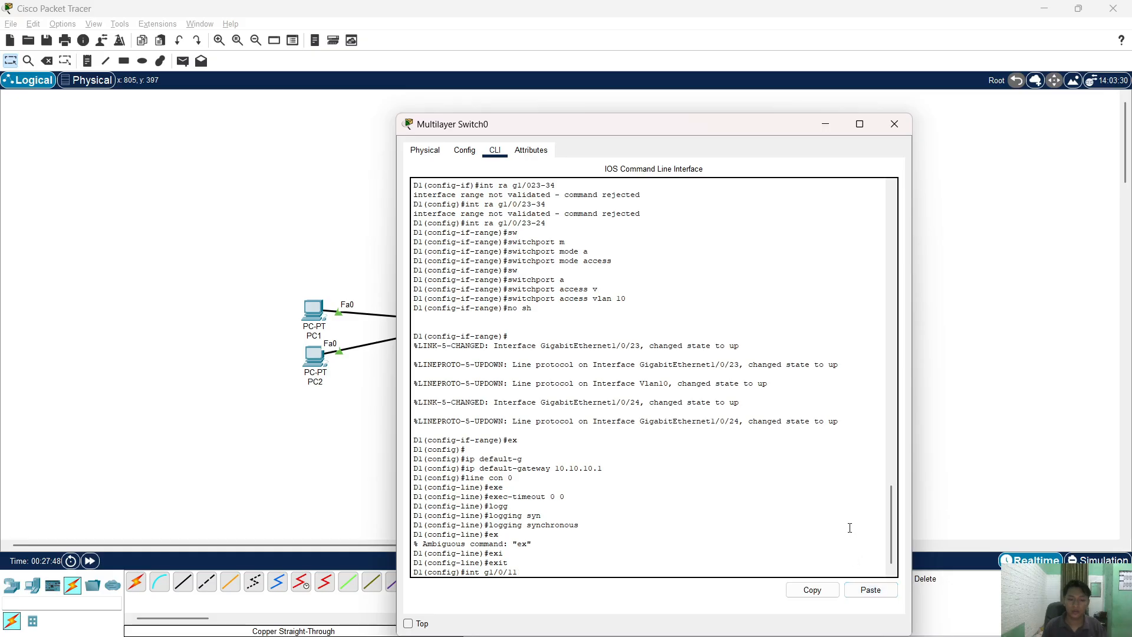
{"action": "key", "text": "Return"}
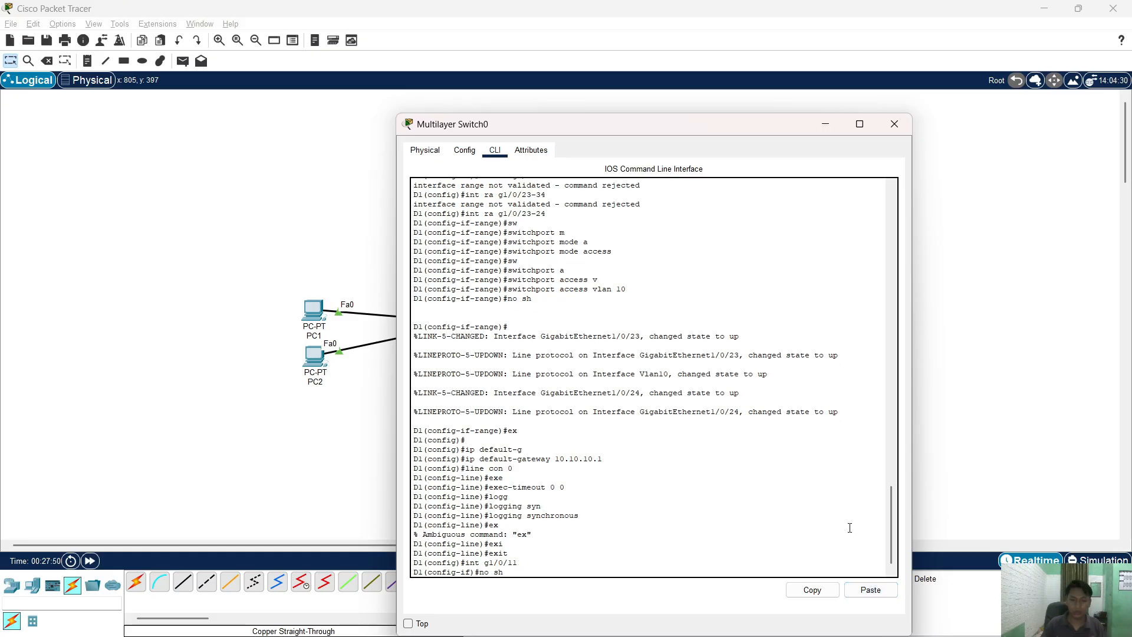
- Run 'no sh' on g1/0/11, exit interface mode, and close the switch window
{"action": "type", "text": "no sh"}
{"action": "key", "text": "Return"}
{"action": "type", "text": "ex"}
{"action": "key", "text": "Return"}
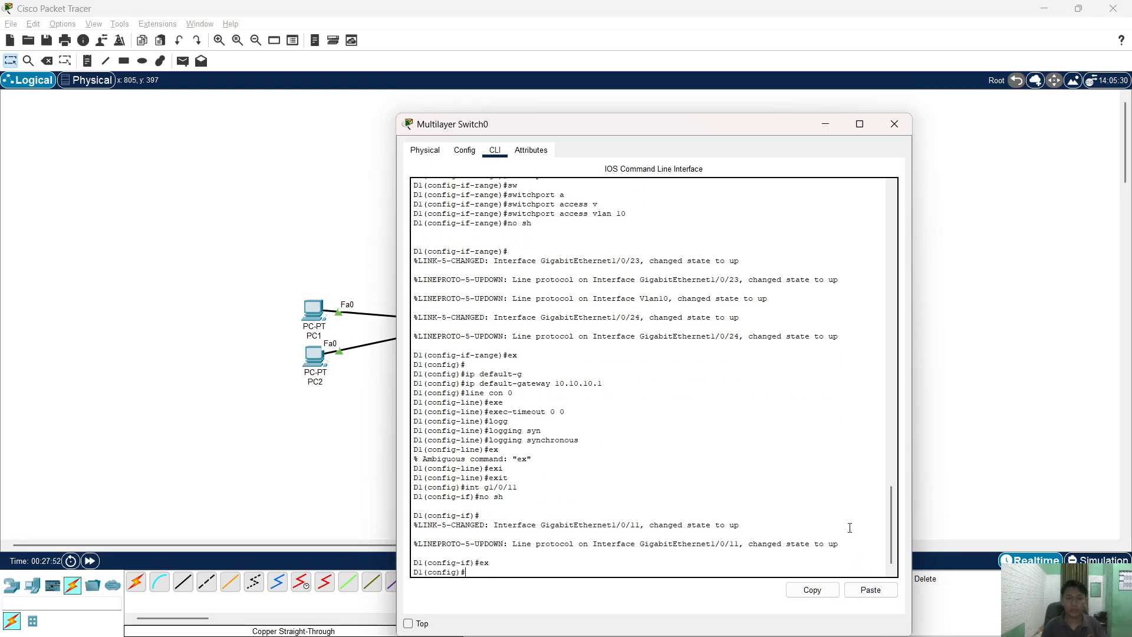
{"action": "left_click", "coordinate": [892, 125]}
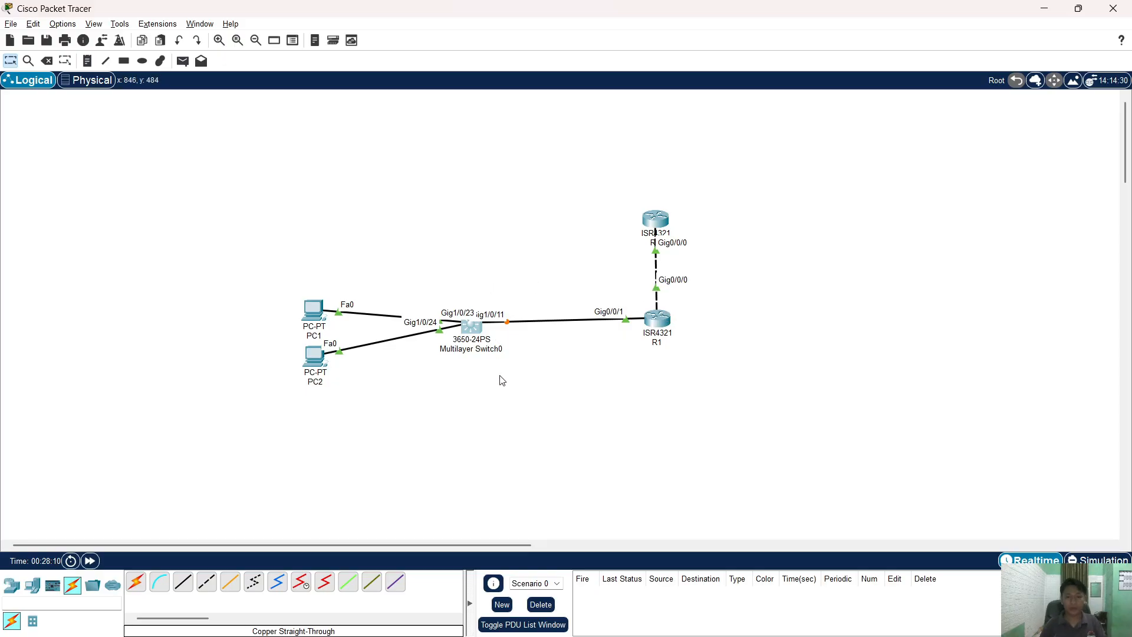
- Check the lab PDF in Edge, then return to Packet Tracer
{"action": "key", "text": "super+d"}
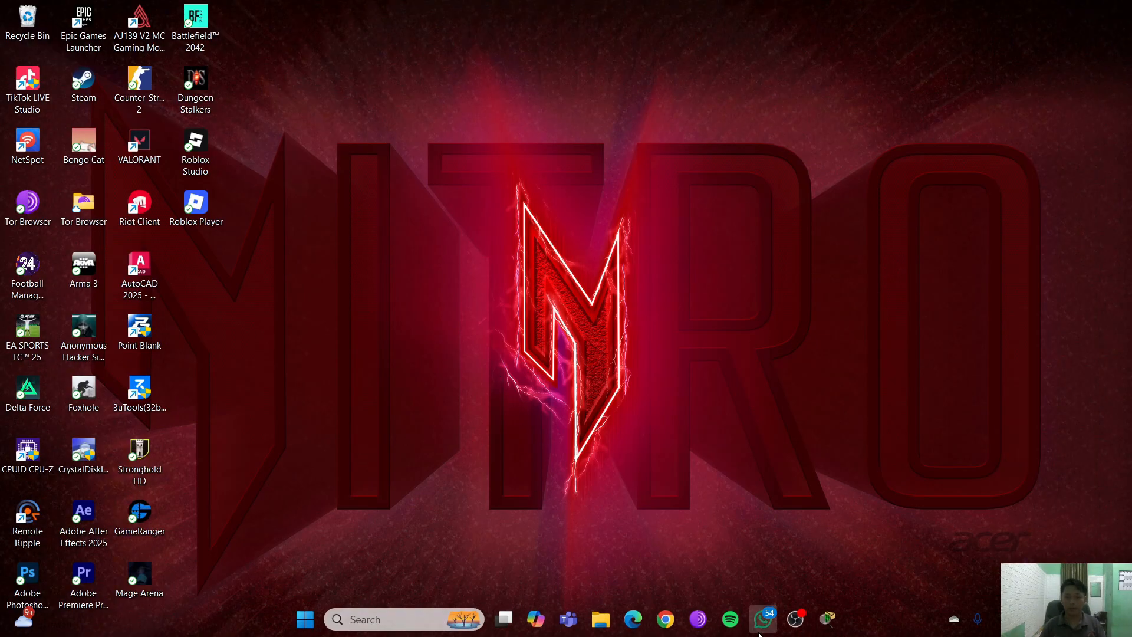
{"action": "left_click", "coordinate": [827, 622]}
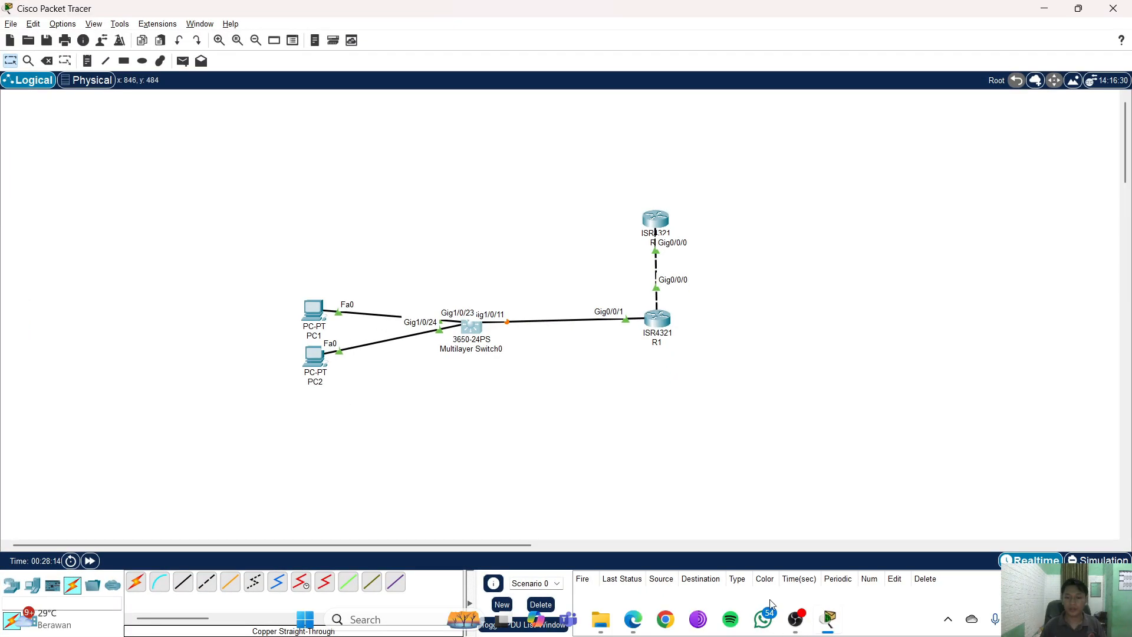
{"action": "left_click", "coordinate": [639, 616]}
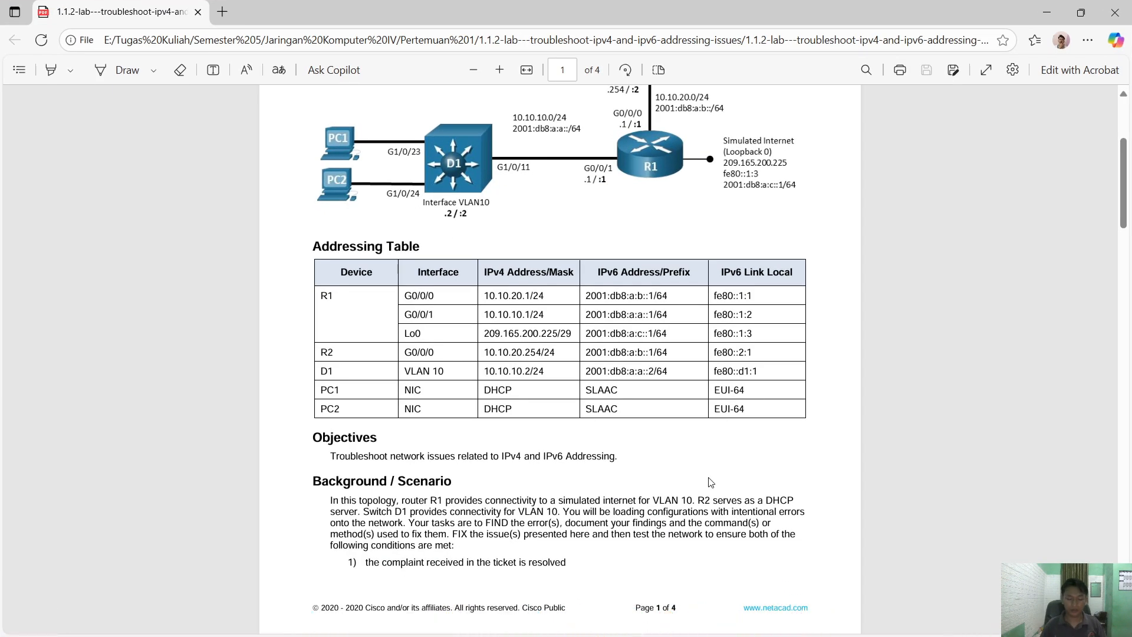
{"action": "key", "text": "alt+Tab"}
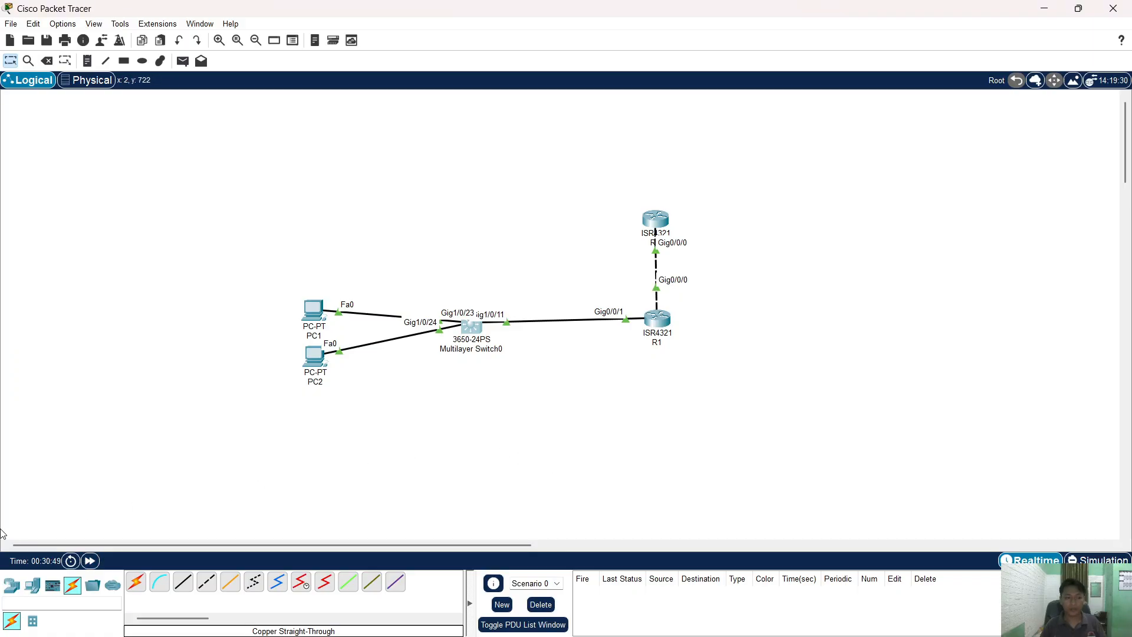
- Fast-forward time, then switch PC1's IPv4 to DHCP to lease 10.10.10.101
{"action": "left_click", "coordinate": [90, 560]}
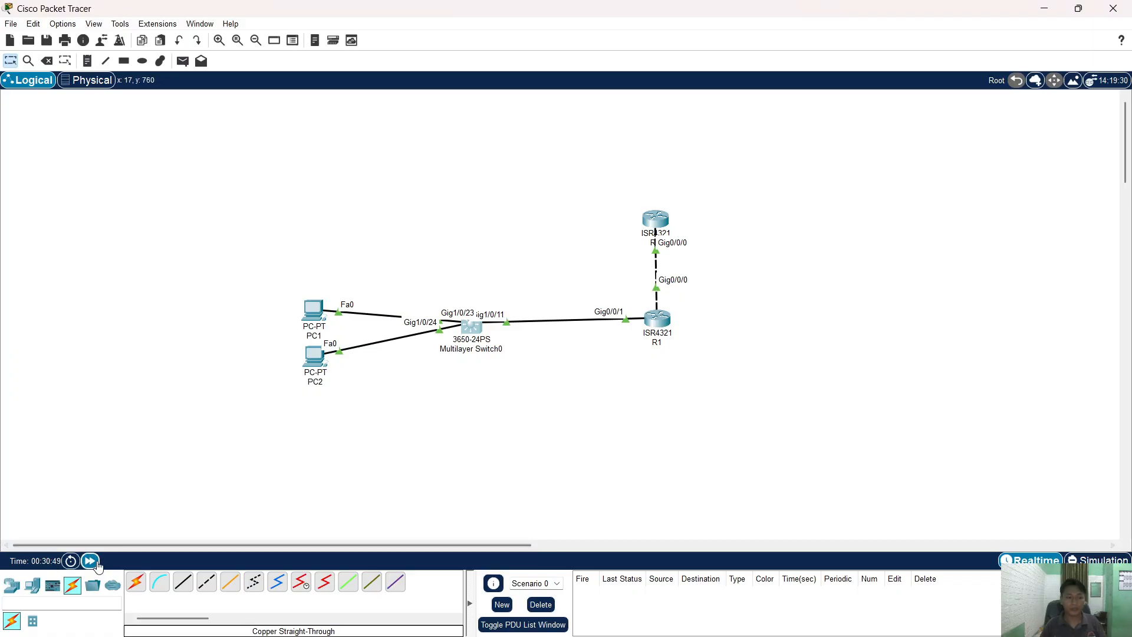
{"action": "left_click", "coordinate": [312, 311]}
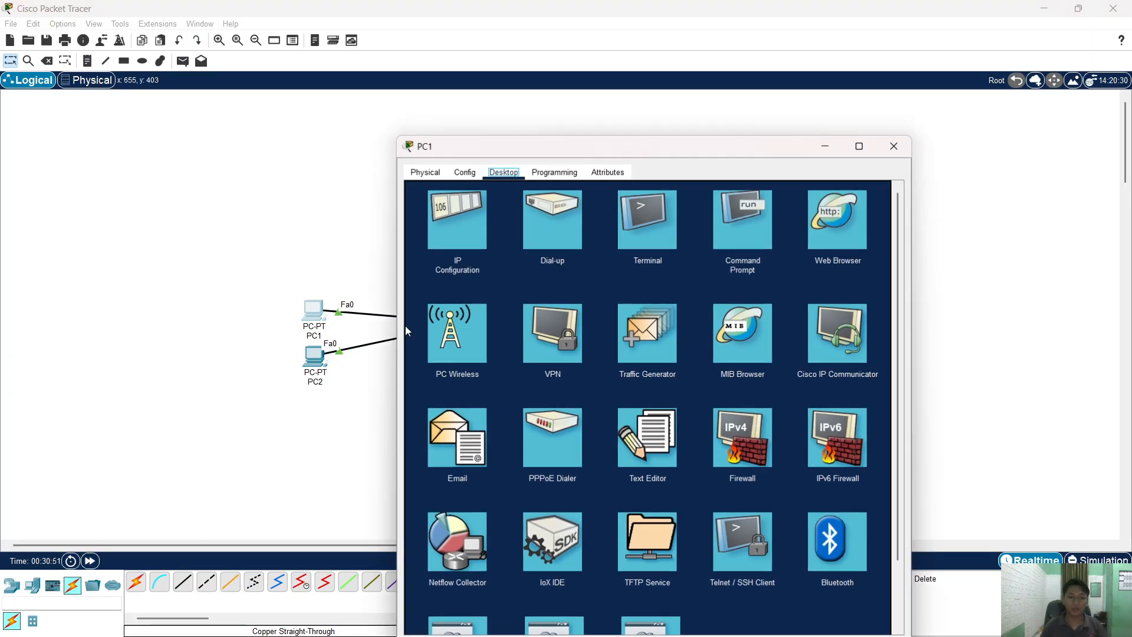
{"action": "left_click", "coordinate": [464, 242]}
{"action": "left_click", "coordinate": [601, 241]}
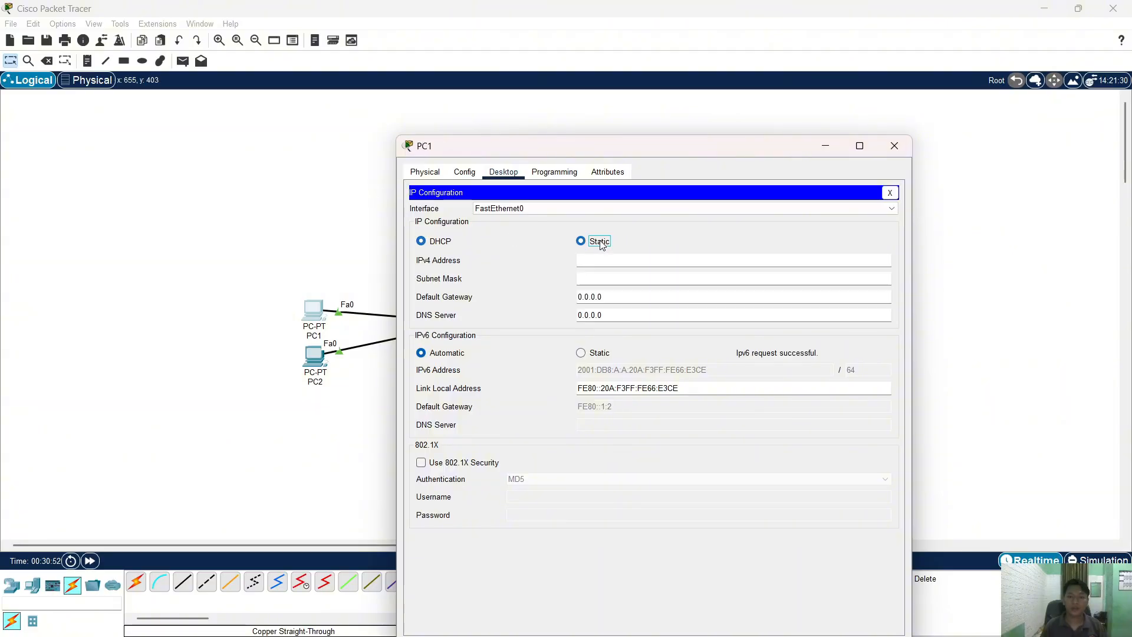
{"action": "left_click", "coordinate": [427, 244]}
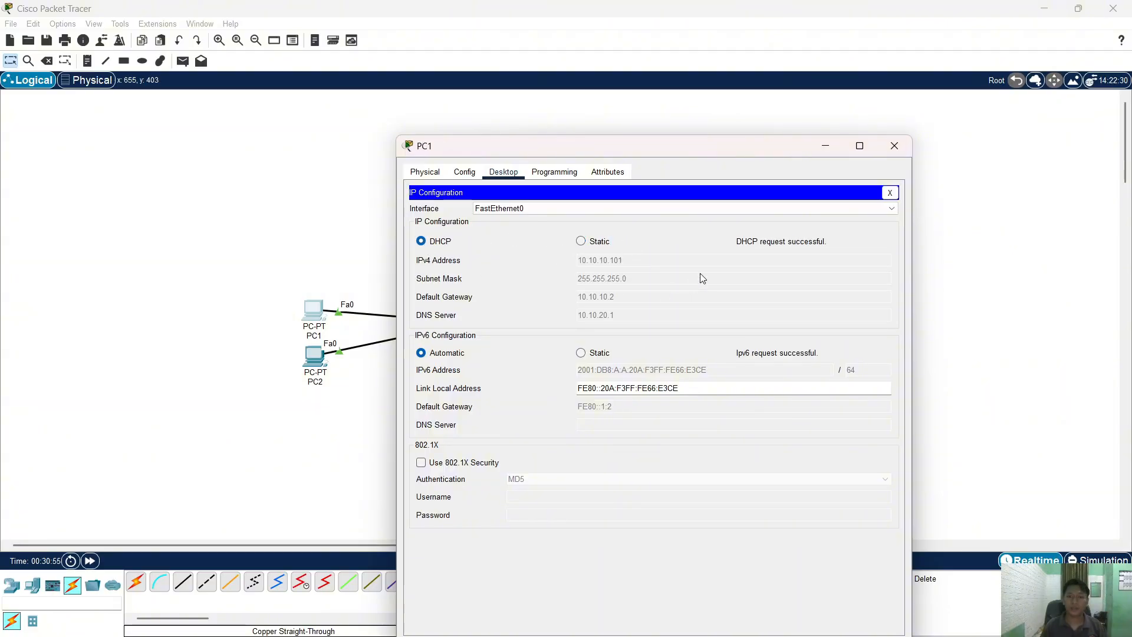
{"action": "left_click", "coordinate": [894, 146]}
- Set PC2 to DHCP for IPv4 and Automatic for IPv6, leasing 10.10.10.102
{"action": "left_click", "coordinate": [314, 356]}
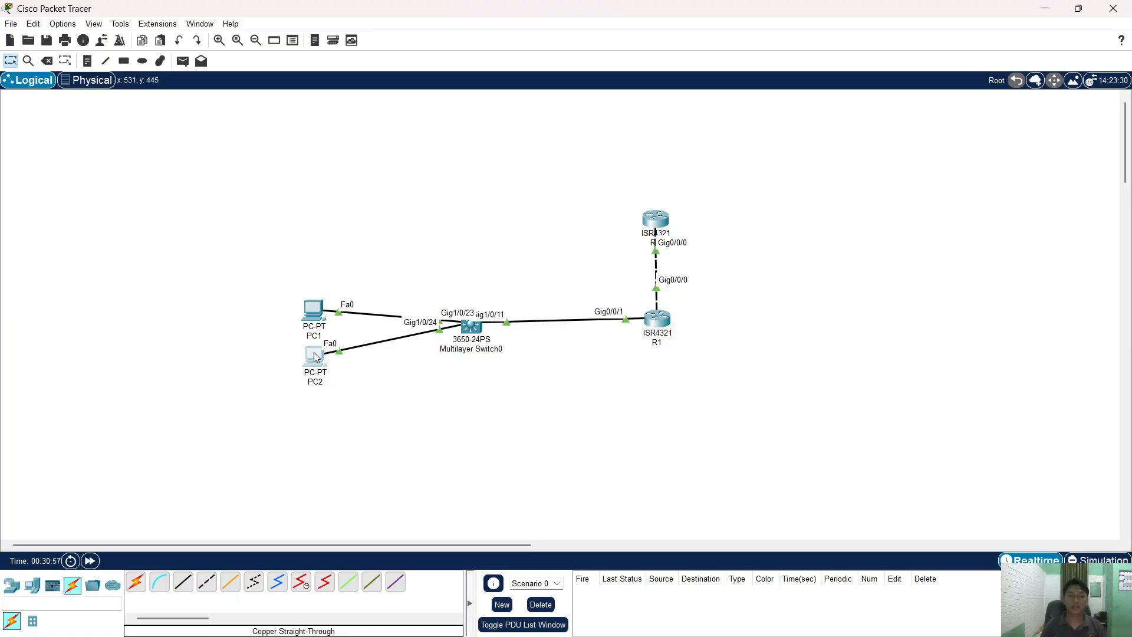
{"action": "left_click", "coordinate": [504, 154]}
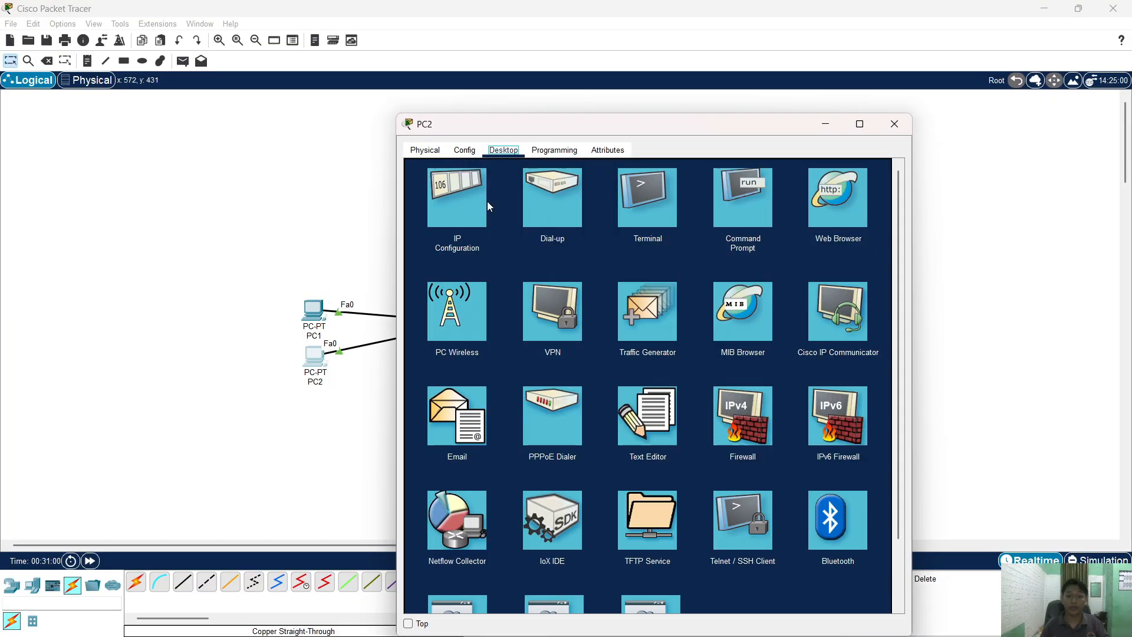
{"action": "left_click", "coordinate": [483, 203]}
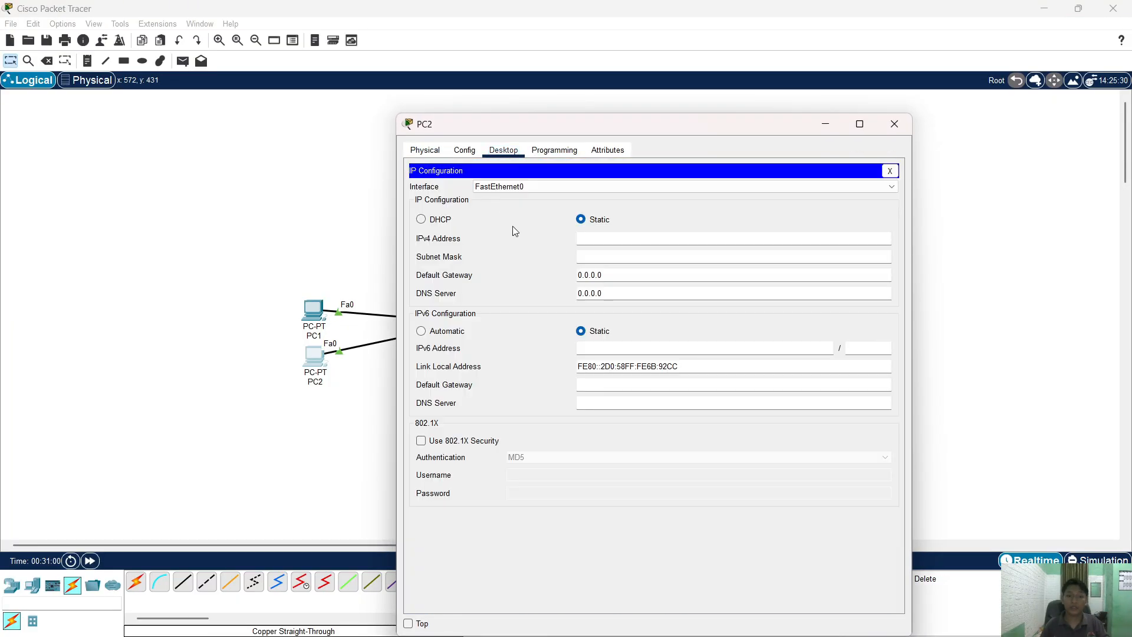
{"action": "left_click", "coordinate": [450, 221]}
{"action": "left_click", "coordinate": [456, 331]}
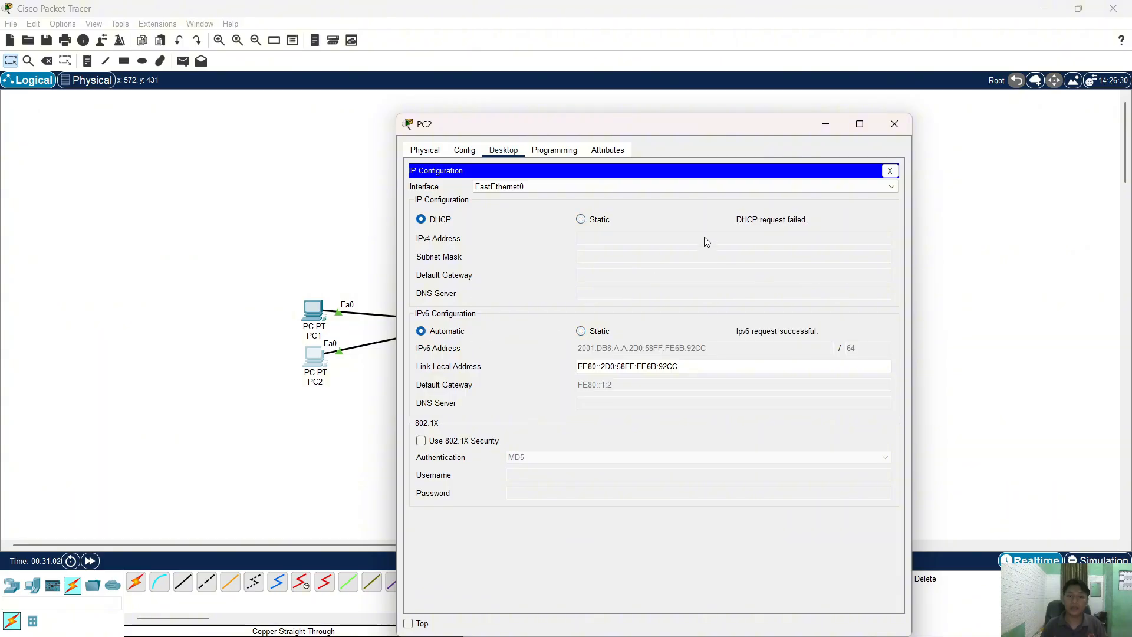
{"action": "left_click", "coordinate": [893, 124]}
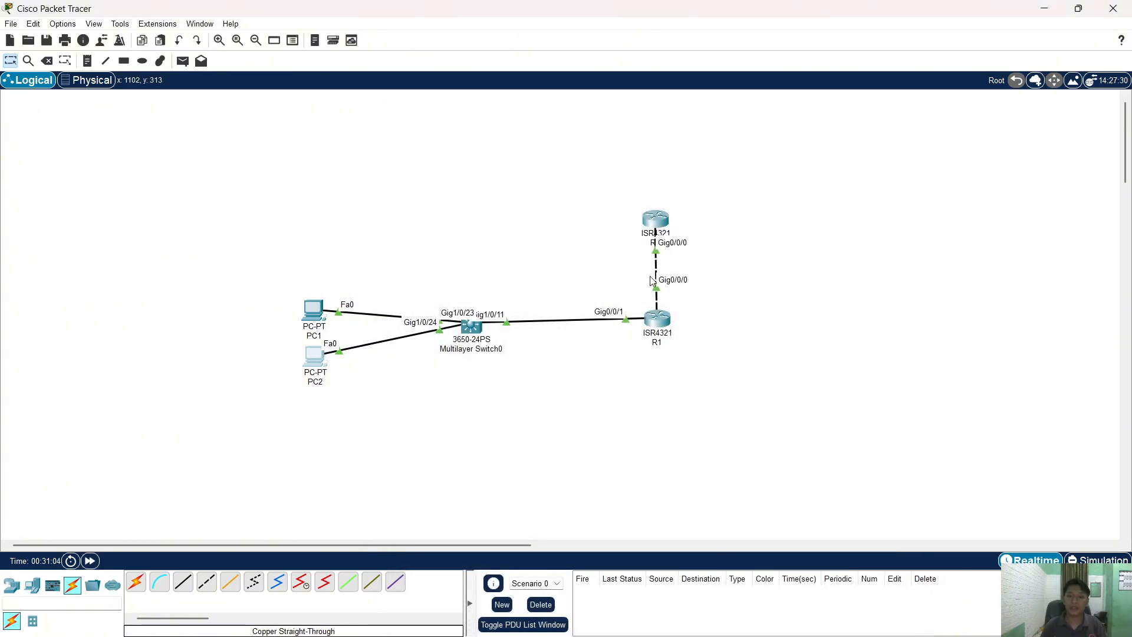
- On R1's GigabitEthernet0/0/1, run 'no ip helper-address 10.10.20.254' from the CLI
{"action": "left_click", "coordinate": [653, 318]}
{"action": "left_click", "coordinate": [495, 150]}
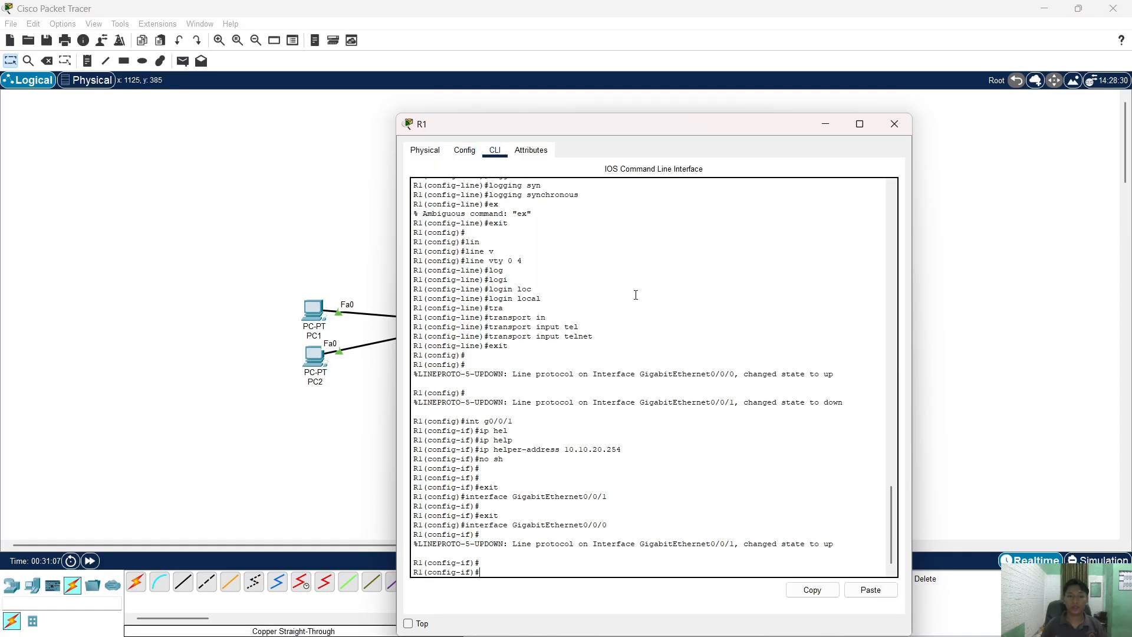
{"action": "key", "text": "Up"}
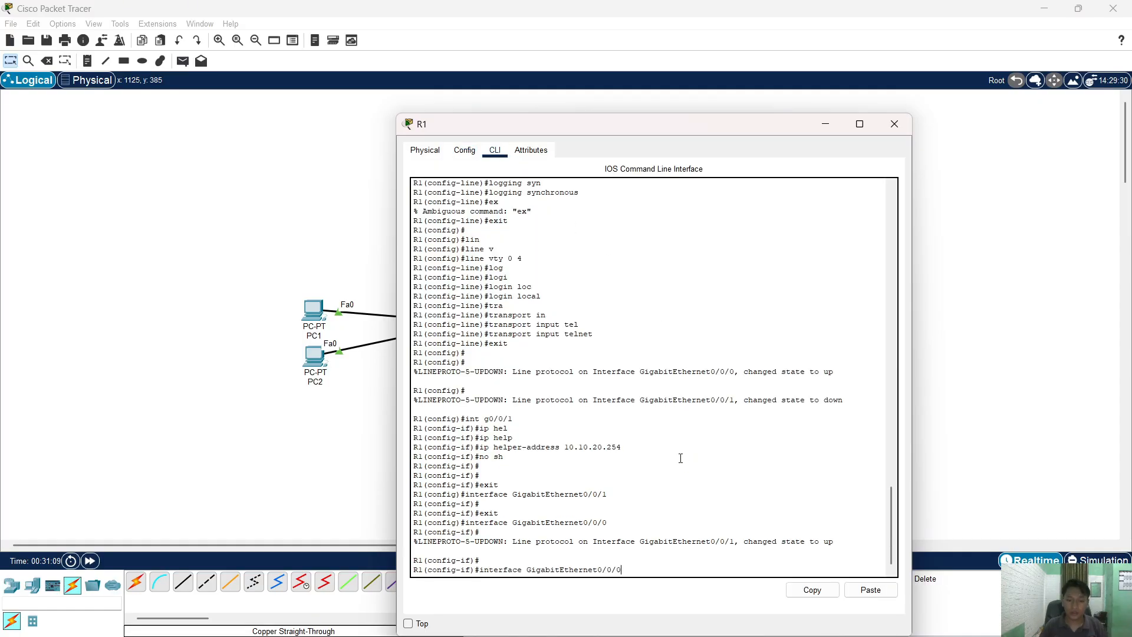
{"action": "key", "text": "Up"}
{"action": "key", "text": "Up"}
{"action": "key", "text": "Return"}
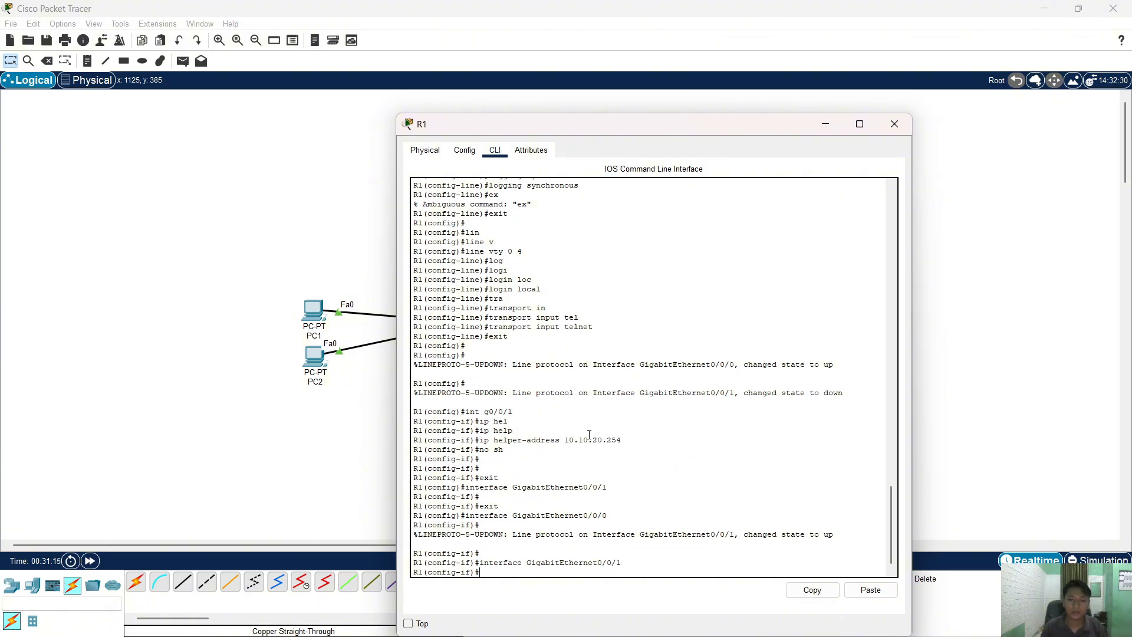
{"action": "left_click_drag", "start_coordinate": [617, 440], "coordinate": [480, 443]}
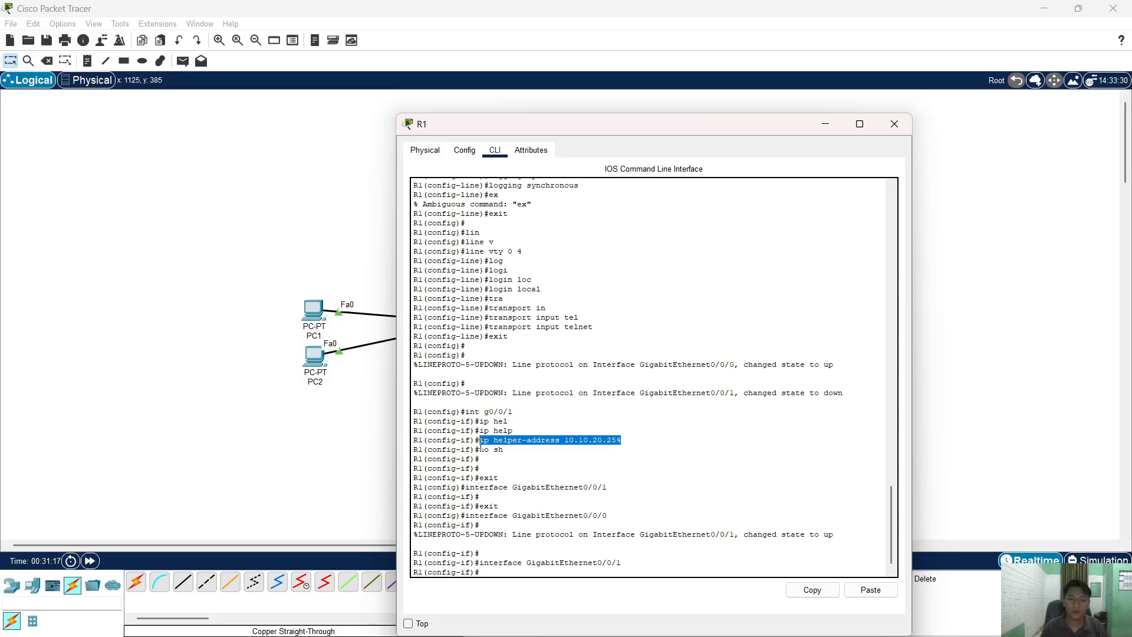
{"action": "left_click", "coordinate": [813, 590]}
{"action": "type", "text": "no"}
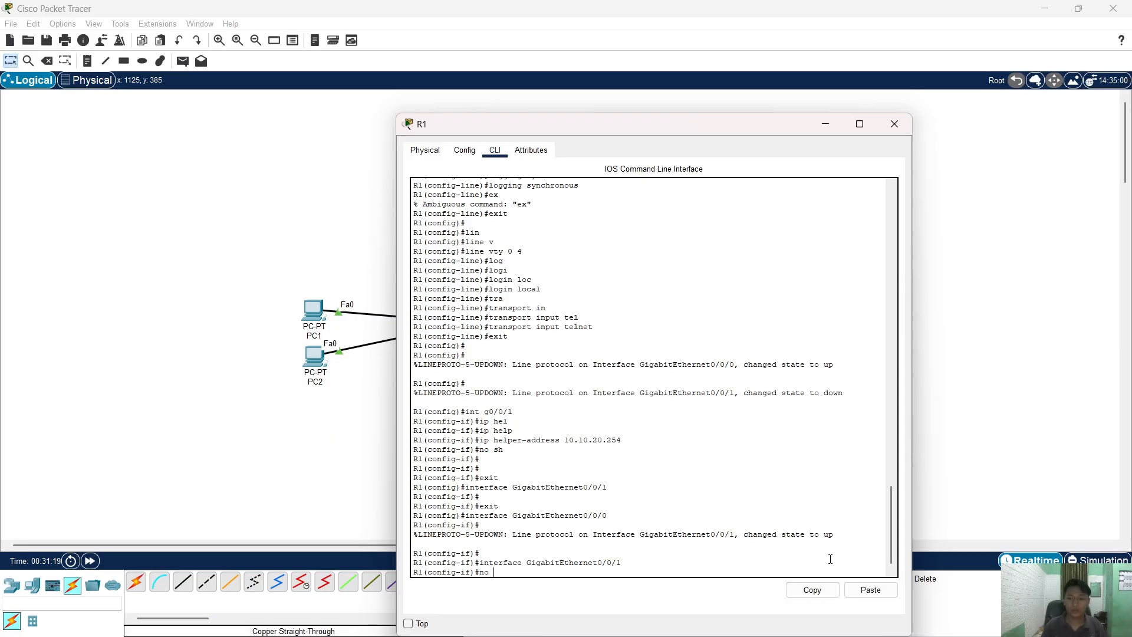
{"action": "left_click", "coordinate": [859, 591]}
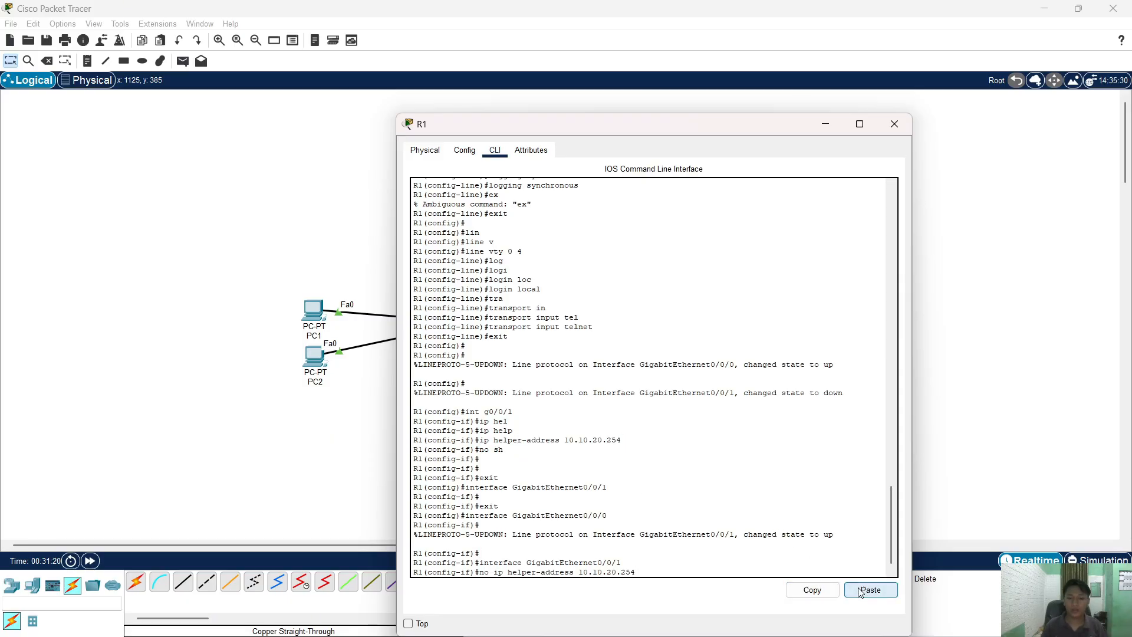
{"action": "key", "text": "Return"}
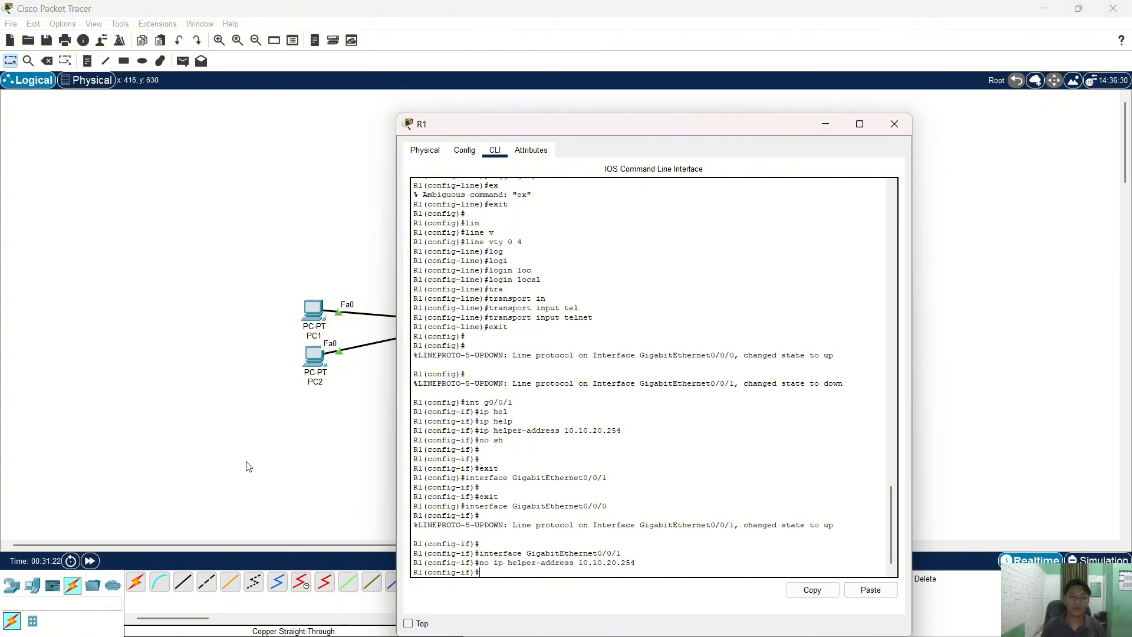
{"action": "left_click", "coordinate": [248, 466]}
- Renew DHCP on PC1 and PC2 by toggling IP Configuration from Static back to DHCP
{"action": "left_click", "coordinate": [313, 310]}
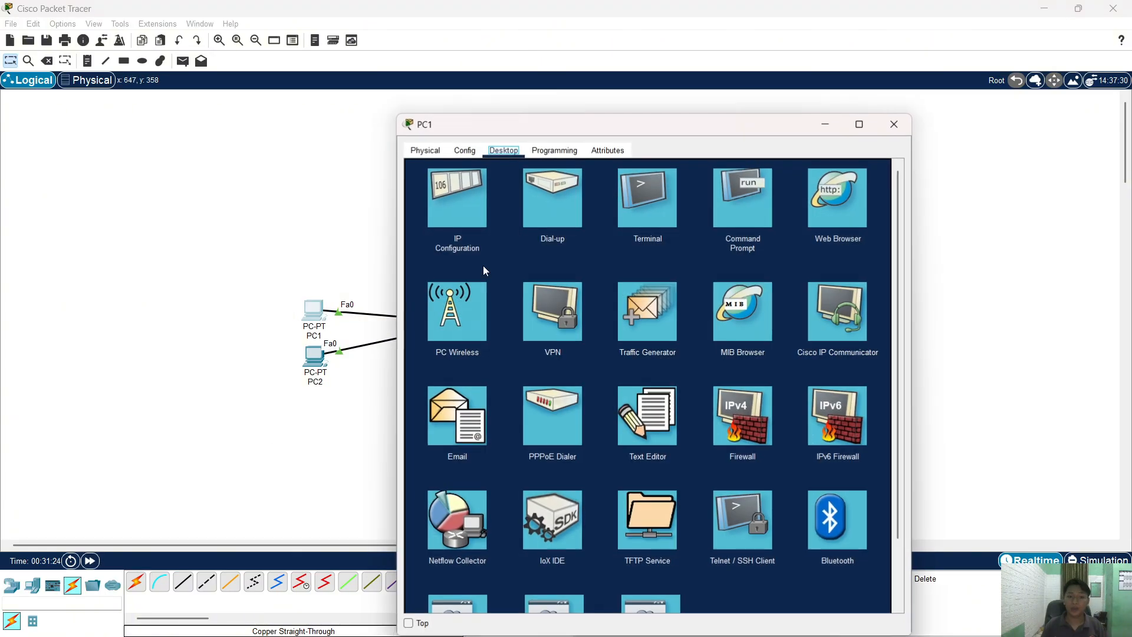
{"action": "left_click", "coordinate": [465, 203]}
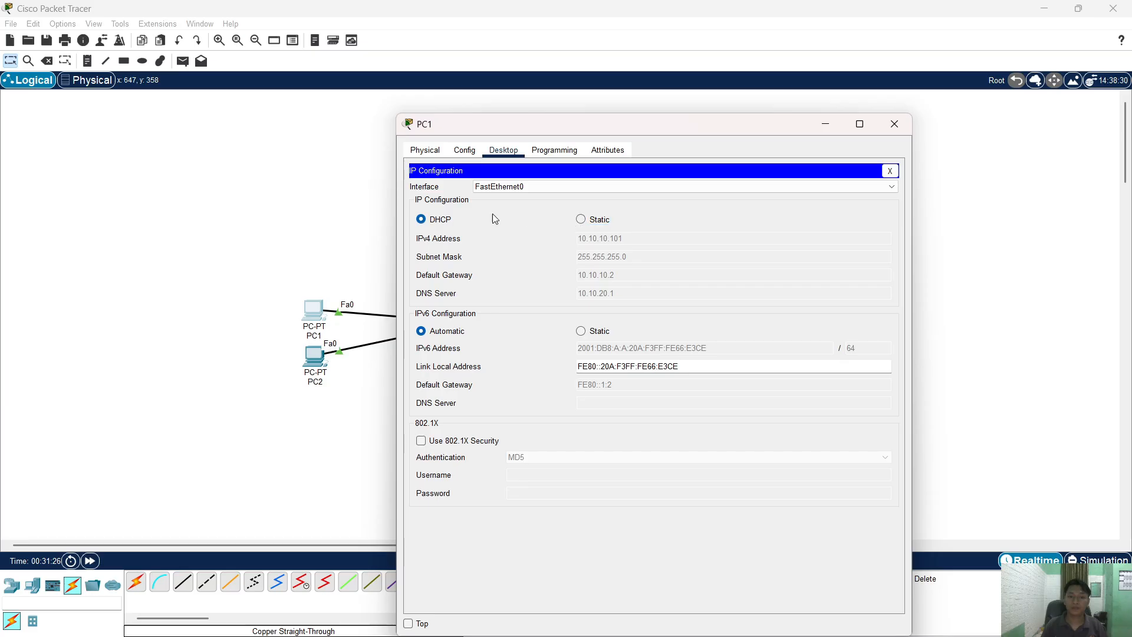
{"action": "left_click", "coordinate": [599, 220]}
{"action": "left_click", "coordinate": [444, 223]}
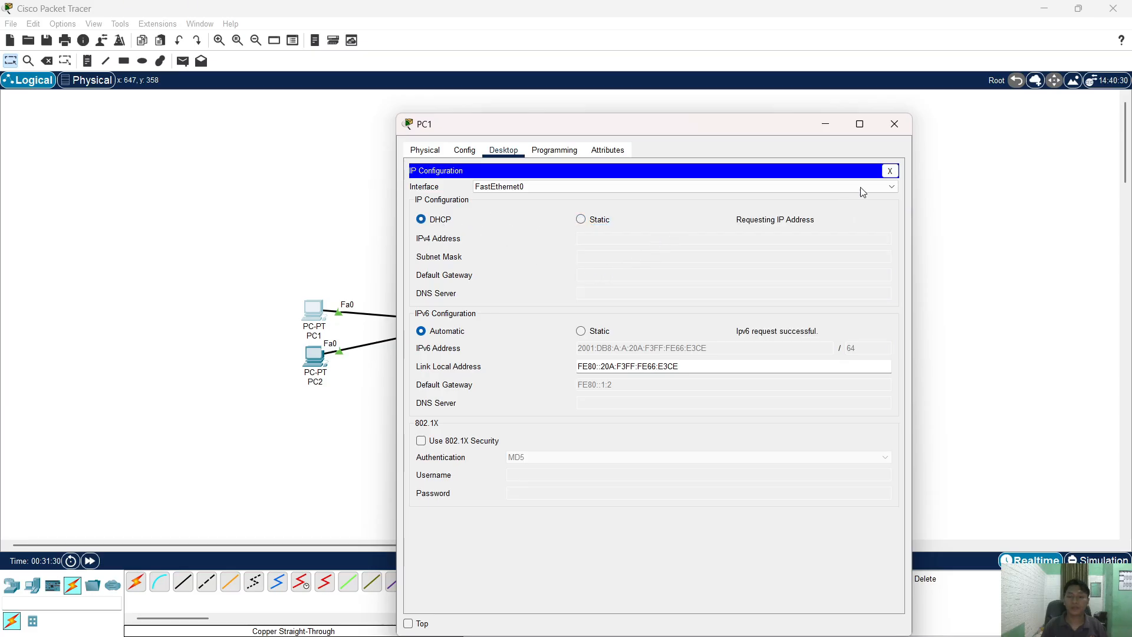
{"action": "left_click", "coordinate": [896, 119]}
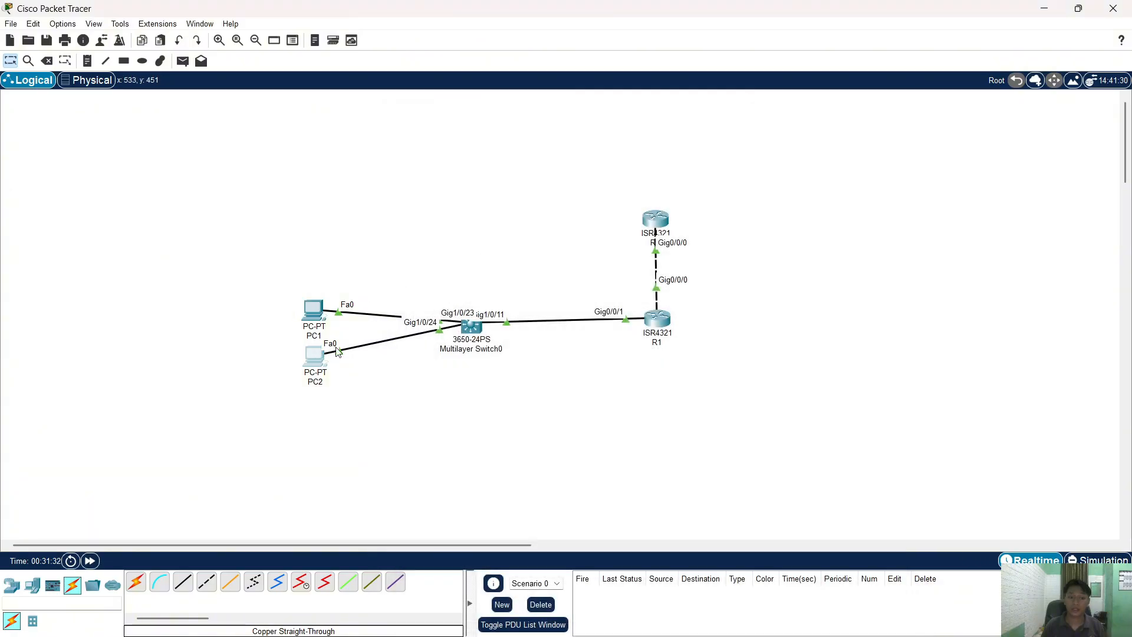
{"action": "left_click", "coordinate": [317, 355]}
{"action": "left_click", "coordinate": [458, 180]}
{"action": "left_click", "coordinate": [582, 218]}
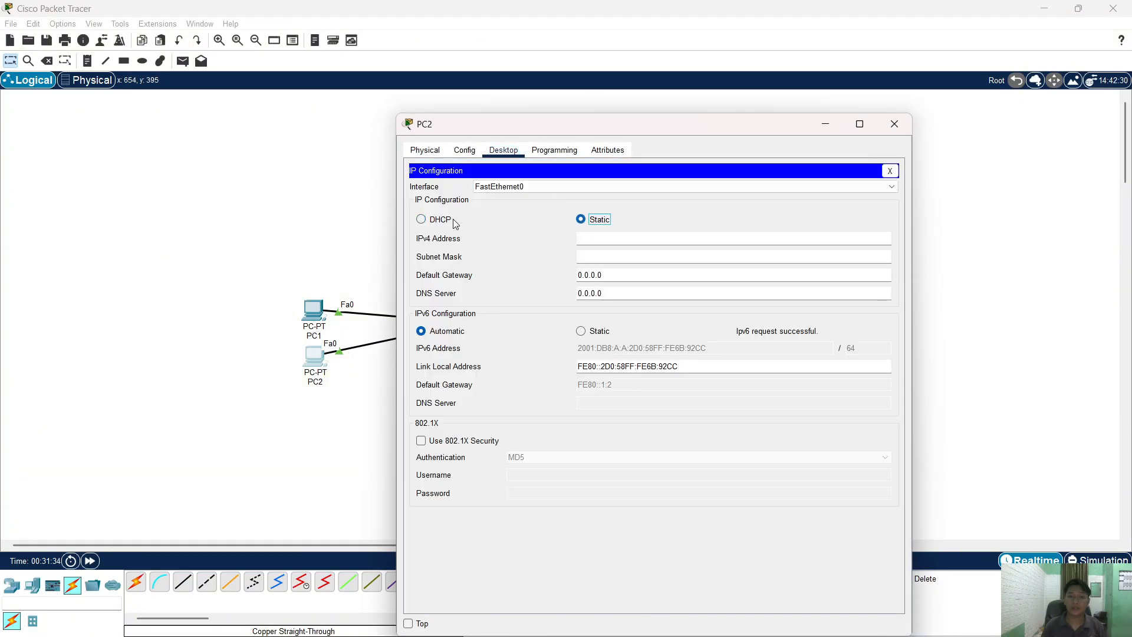
{"action": "left_click", "coordinate": [453, 223]}
{"action": "left_click", "coordinate": [318, 283]}
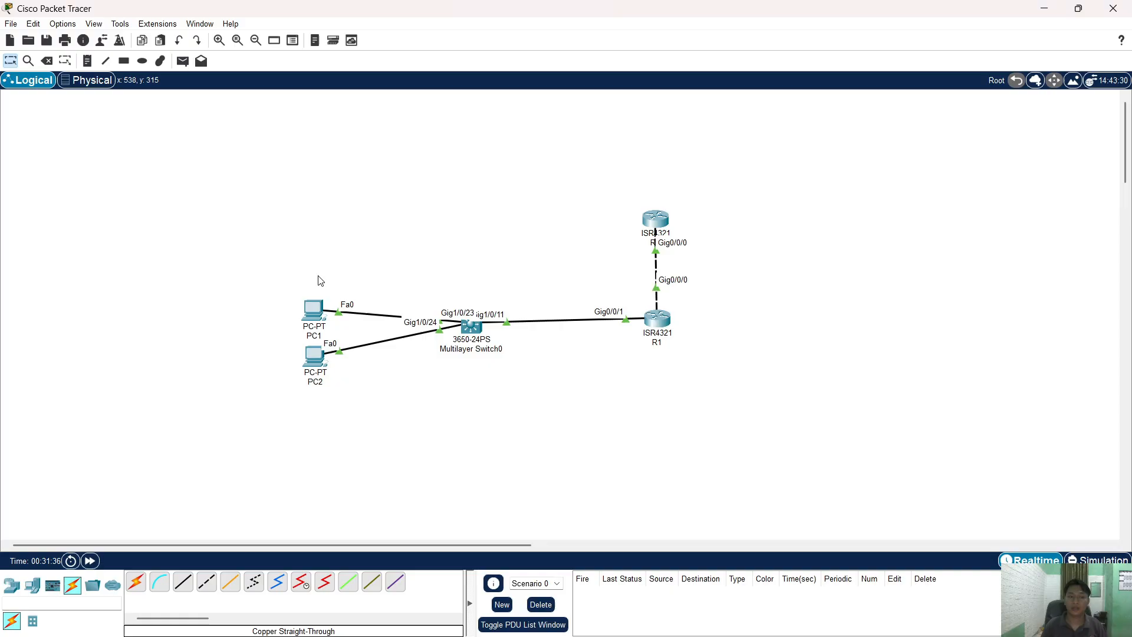
- Retry DHCP on PC1, which fails and leaves an APIPA address
{"action": "left_click", "coordinate": [319, 307]}
{"action": "left_click", "coordinate": [470, 233]}
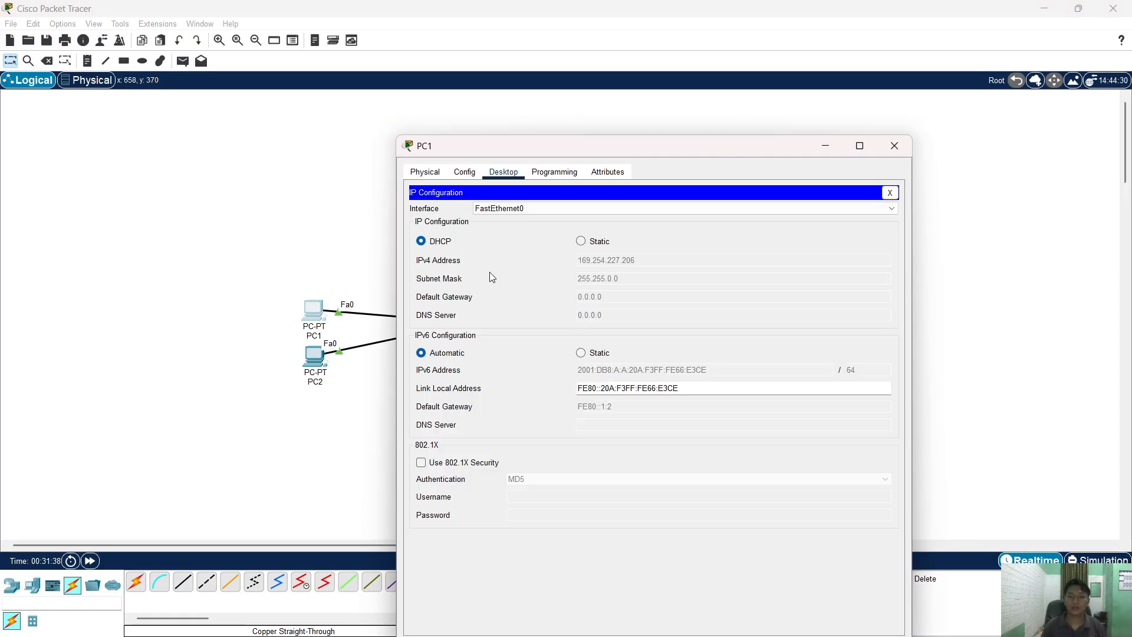
{"action": "left_click", "coordinate": [582, 241]}
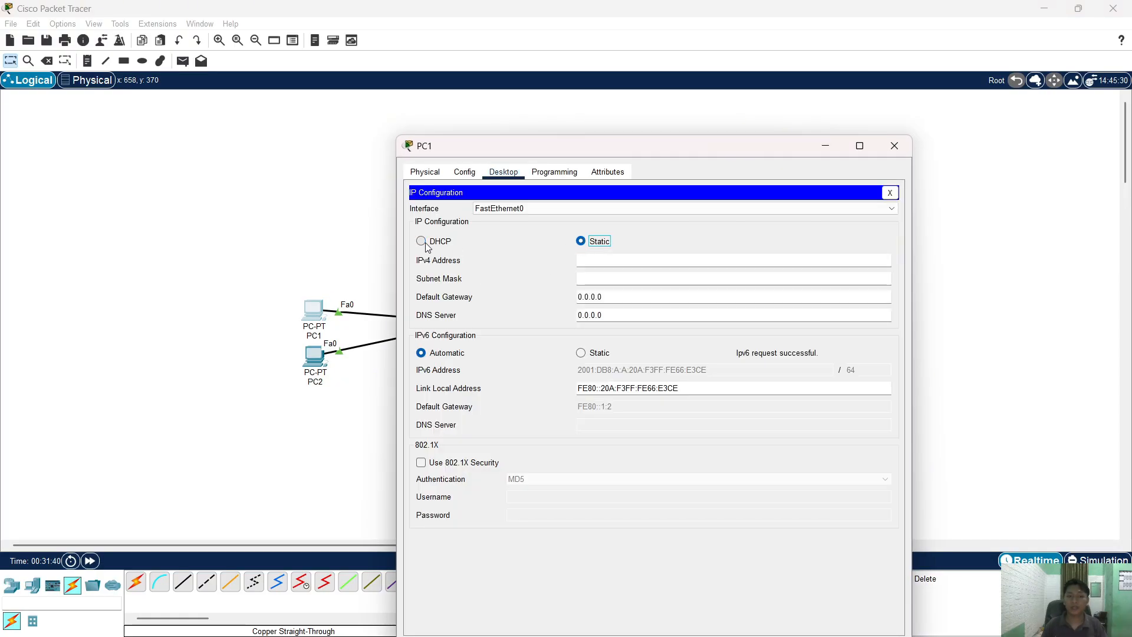
{"action": "left_click", "coordinate": [421, 241]}
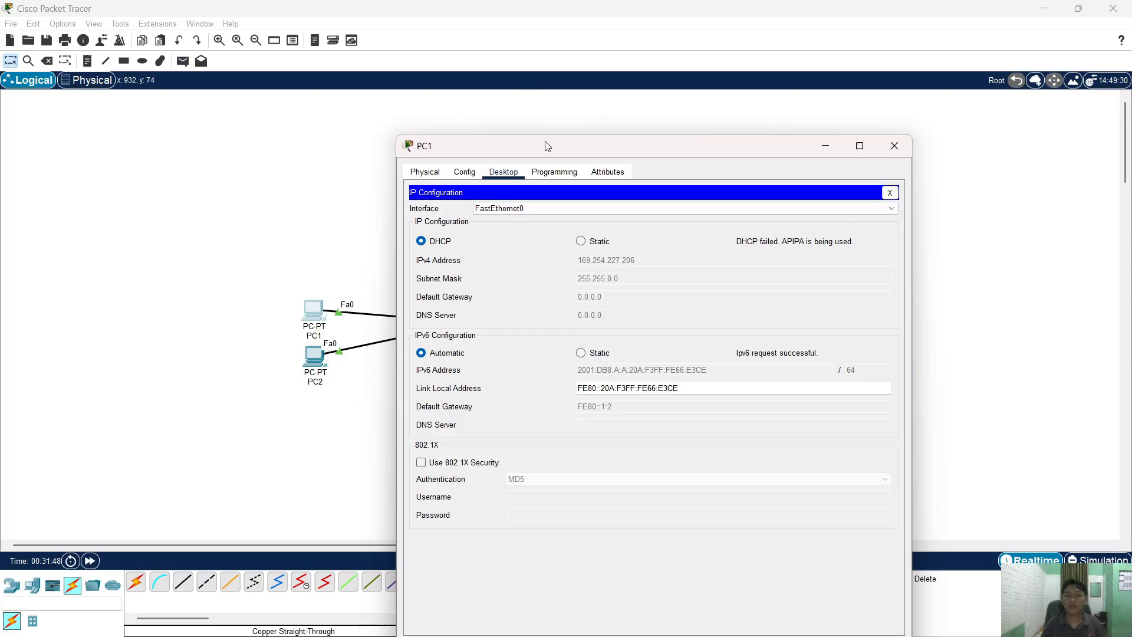
{"action": "left_click_drag", "start_coordinate": [543, 144], "coordinate": [286, 129]}
{"action": "left_click", "coordinate": [896, 319]}
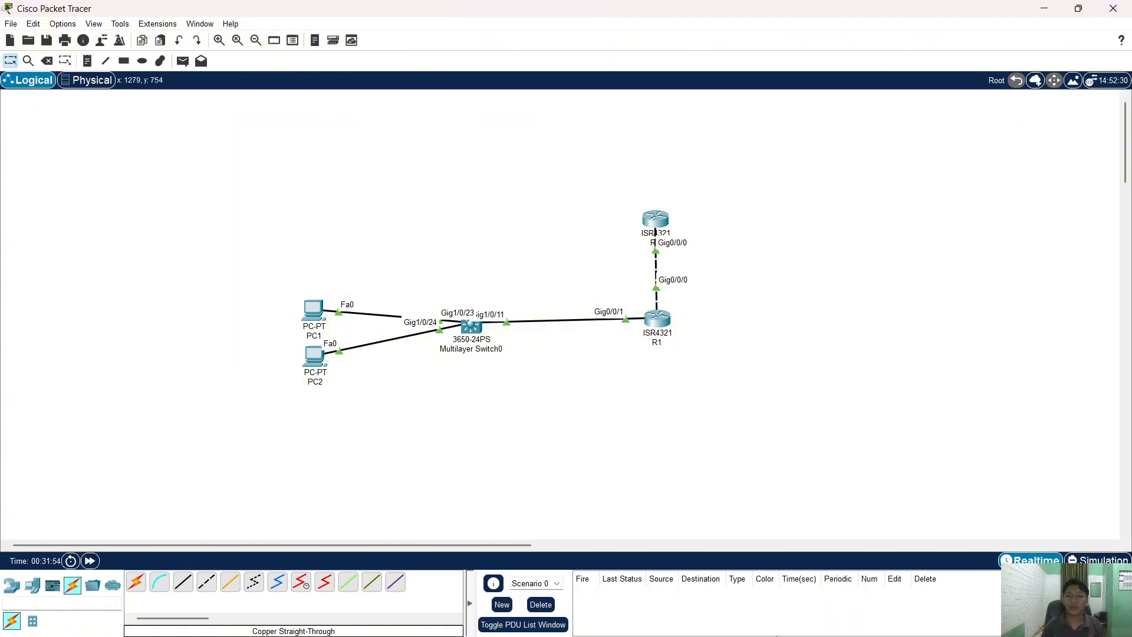
{"action": "left_click", "coordinate": [669, 321]}
- Restore 'ip helper-address 10.10.20.254' on R1 by deleting 'no' from the recalled command
{"action": "key", "text": "Up"}
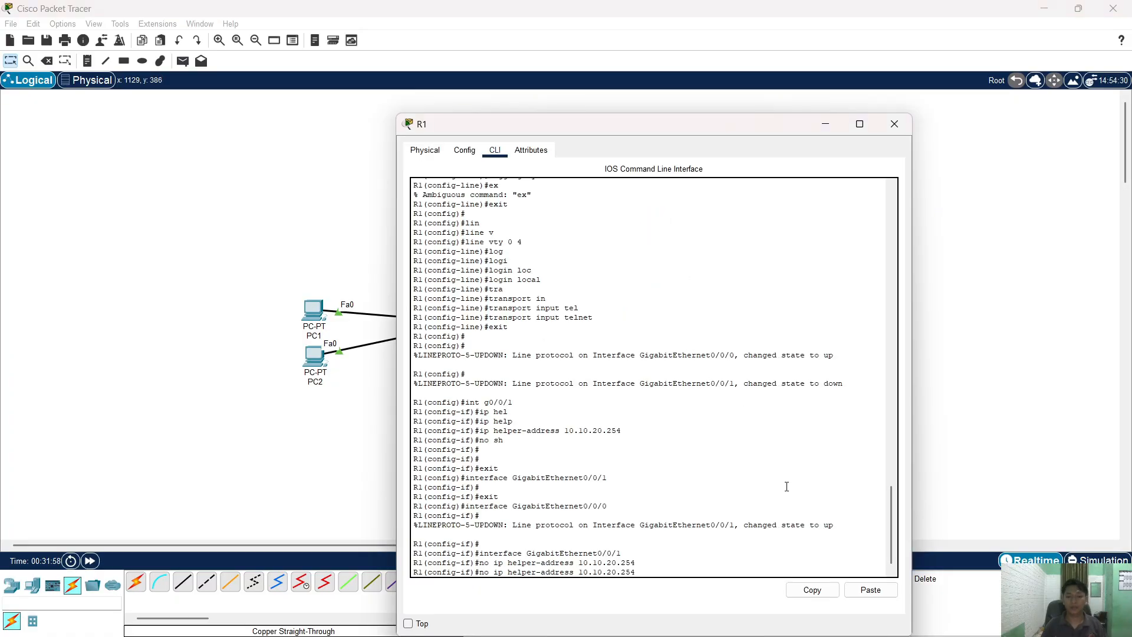
{"action": "key", "text": "Up"}
{"action": "key", "text": "Down"}
{"action": "key", "text": "BackSpace"}
{"action": "key", "text": "BackSpace"}
{"action": "key", "text": "BackSpace"}
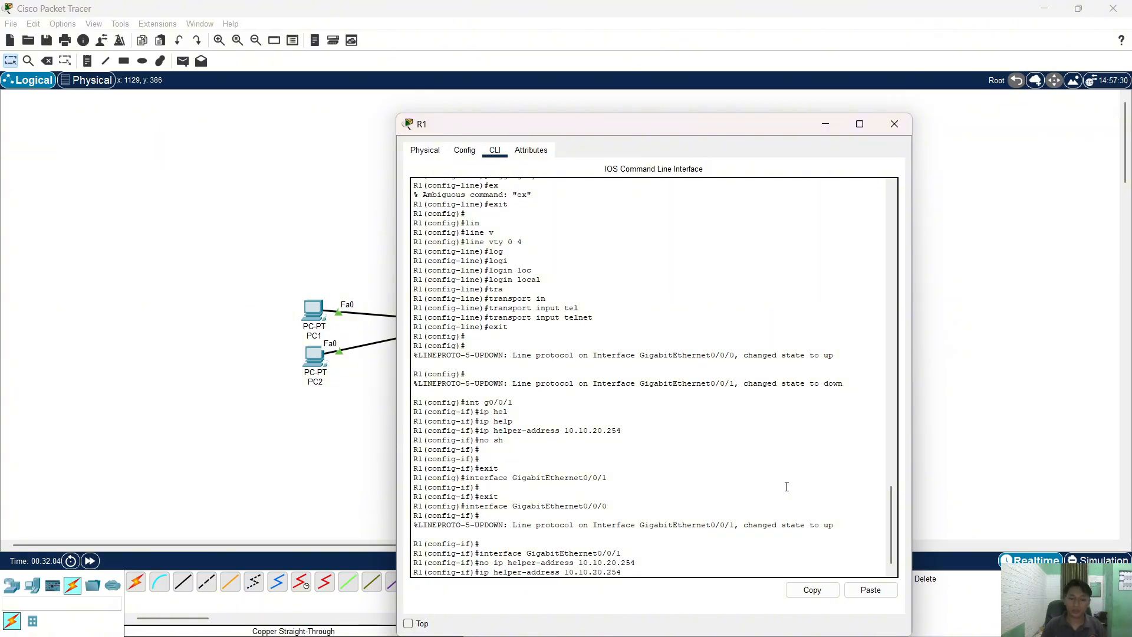
{"action": "key", "text": "Return"}
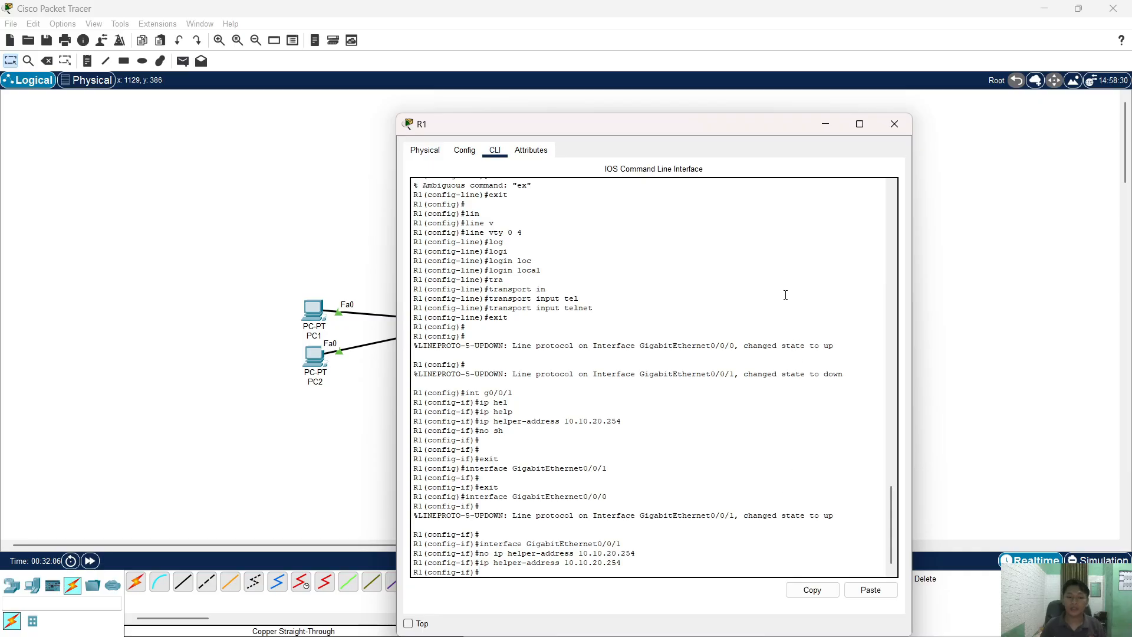
{"action": "left_click", "coordinate": [906, 132]}
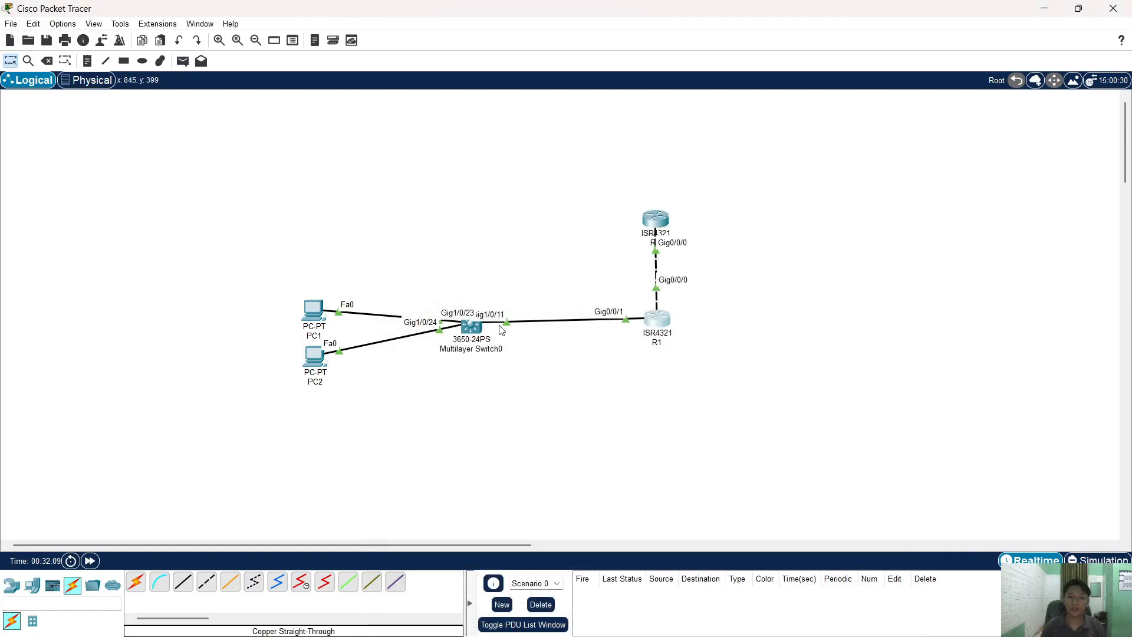
- Renew DHCP on PC1 and PC2 so they lease 10.10.10.101 and 10.10.10.102
{"action": "left_click", "coordinate": [318, 315]}
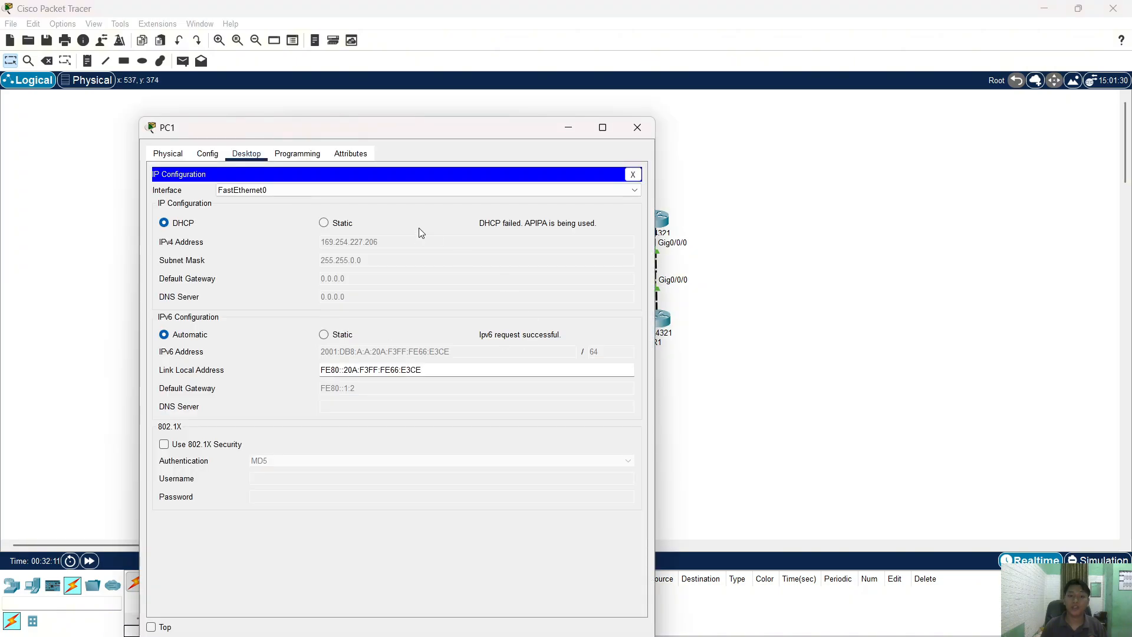
{"action": "left_click", "coordinate": [327, 223]}
{"action": "left_click", "coordinate": [165, 223]}
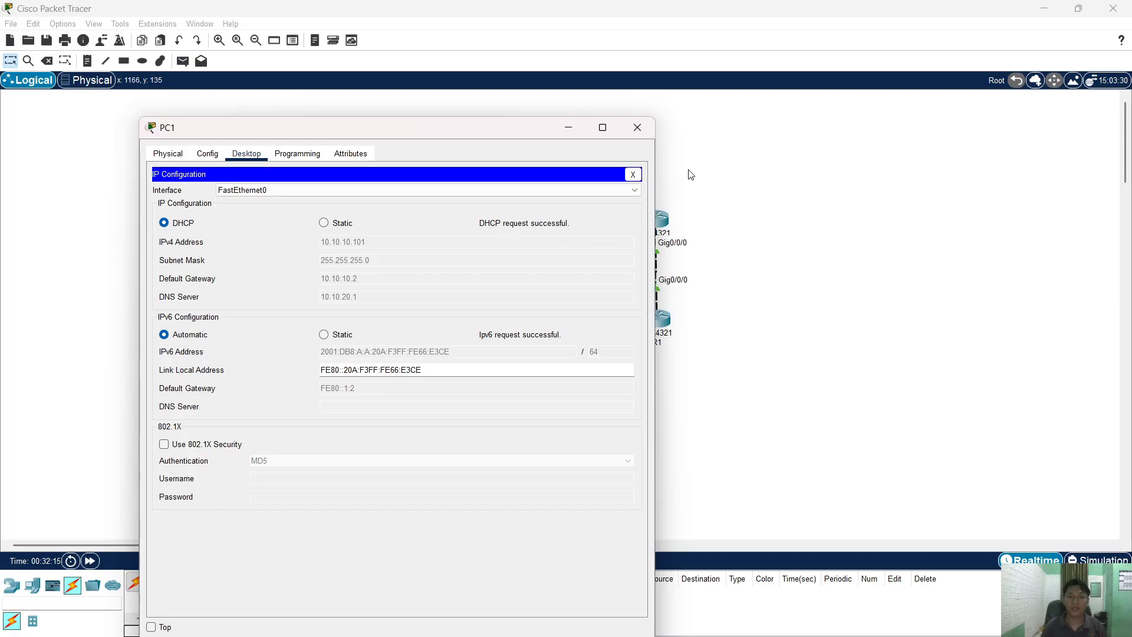
{"action": "left_click", "coordinate": [652, 129]}
{"action": "left_click", "coordinate": [313, 356]}
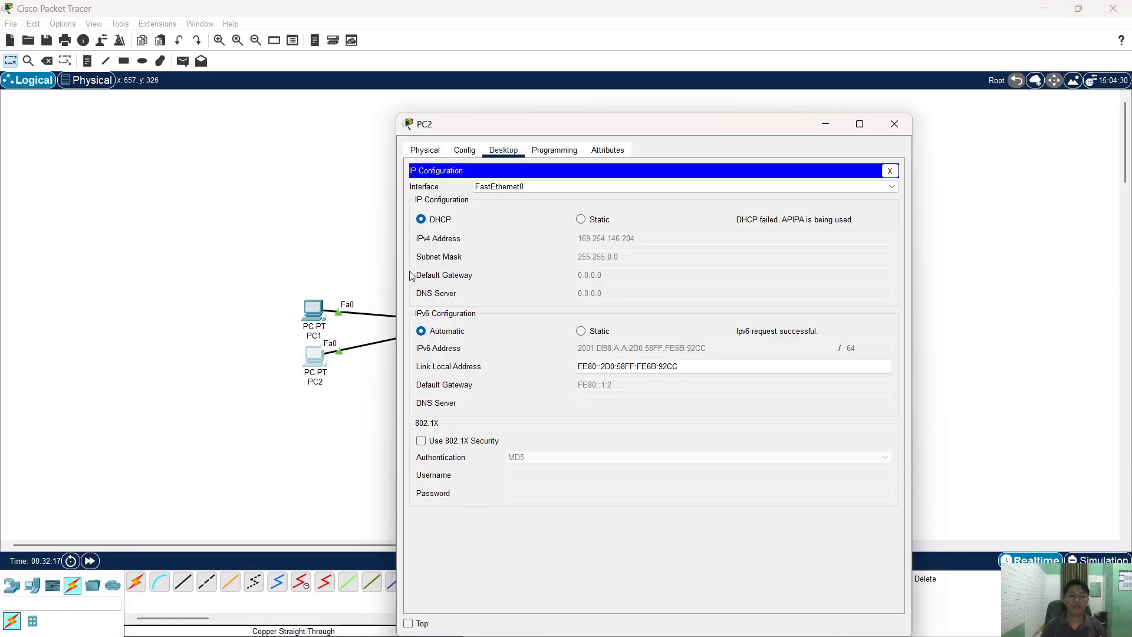
{"action": "left_click", "coordinate": [581, 220]}
{"action": "left_click", "coordinate": [421, 219]}
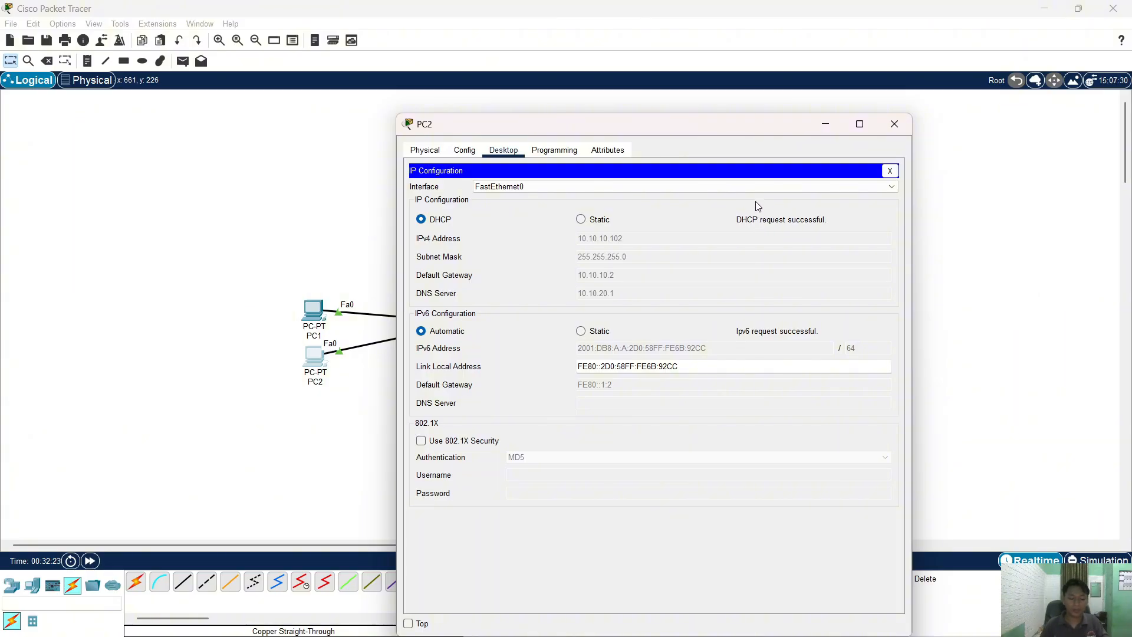
{"action": "left_click", "coordinate": [895, 132]}
- Open PC1's Command Prompt and copy the web server address 209.165.200.225 from the lab PDF
{"action": "left_click", "coordinate": [313, 310]}
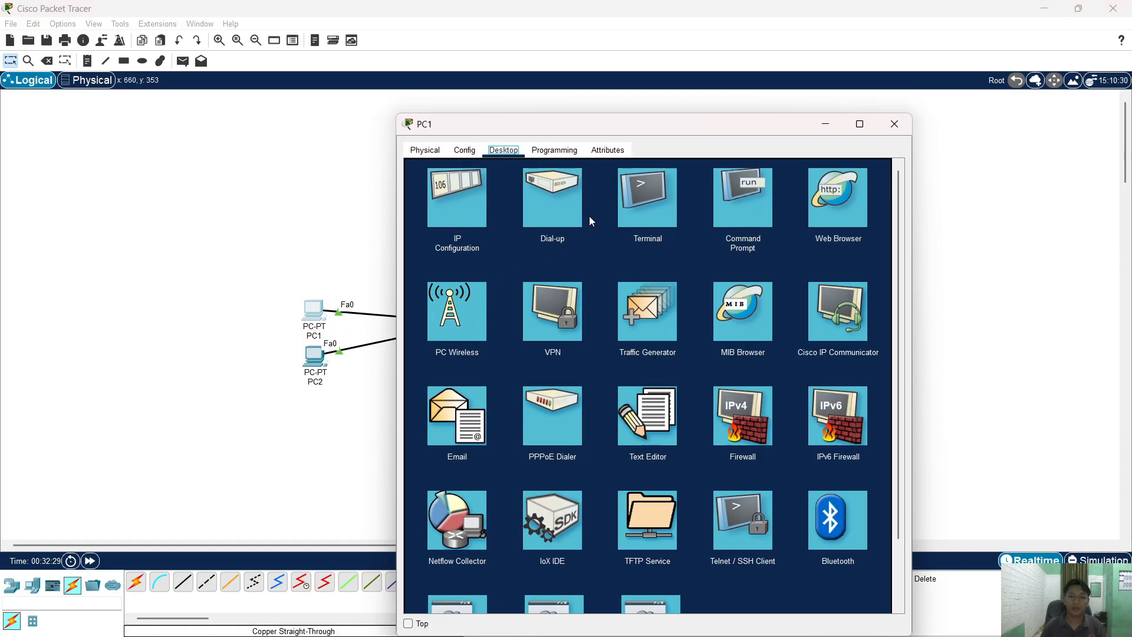
{"action": "left_click", "coordinate": [742, 214]}
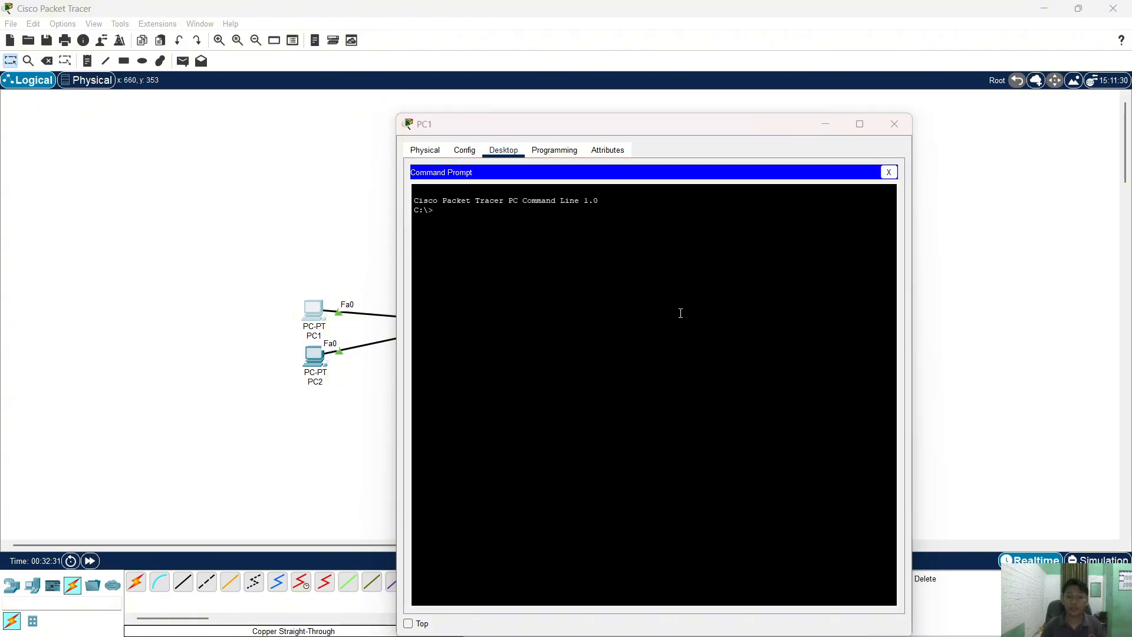
{"action": "key", "text": "alt+Tab"}
{"action": "key", "text": "alt+Tab"}
{"action": "scroll", "coordinate": [479, 355], "scroll_direction": "up", "scroll_amount": 2}
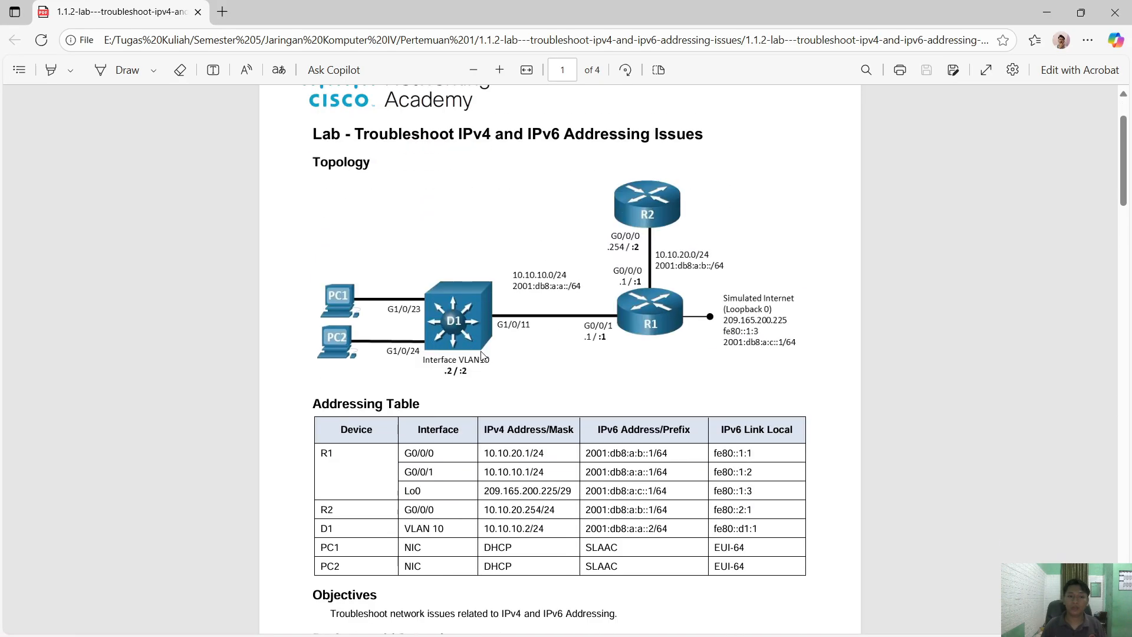
{"action": "scroll", "coordinate": [501, 383], "scroll_direction": "down", "scroll_amount": 10}
{"action": "scroll", "coordinate": [520, 404], "scroll_direction": "down", "scroll_amount": 3}
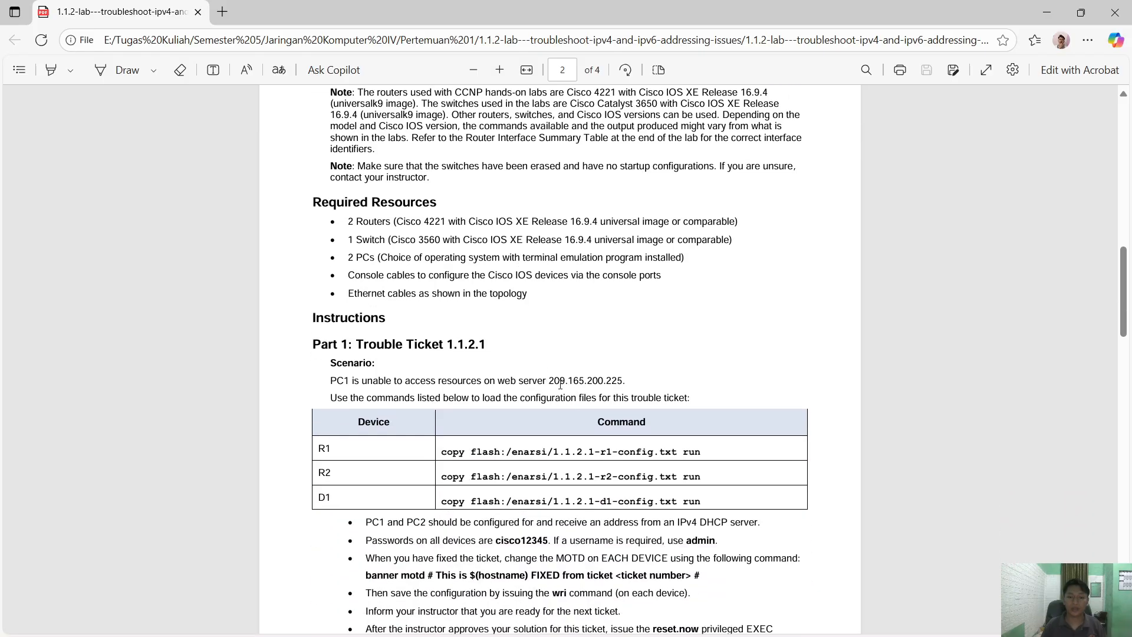
{"action": "left_click_drag", "start_coordinate": [550, 378], "coordinate": [622, 378]}
{"action": "key", "text": "super+c"}
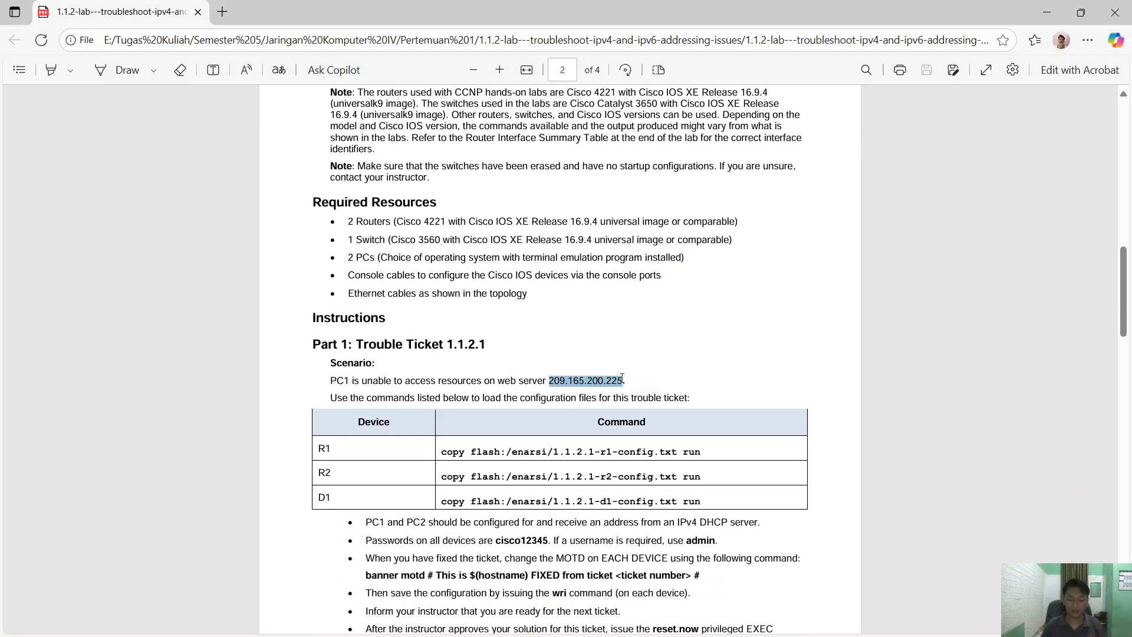
- Ping 209.165.200.225 from PC1; the requests time out
{"action": "key", "text": "alt+Tab"}
{"action": "type", "text": "pi"}
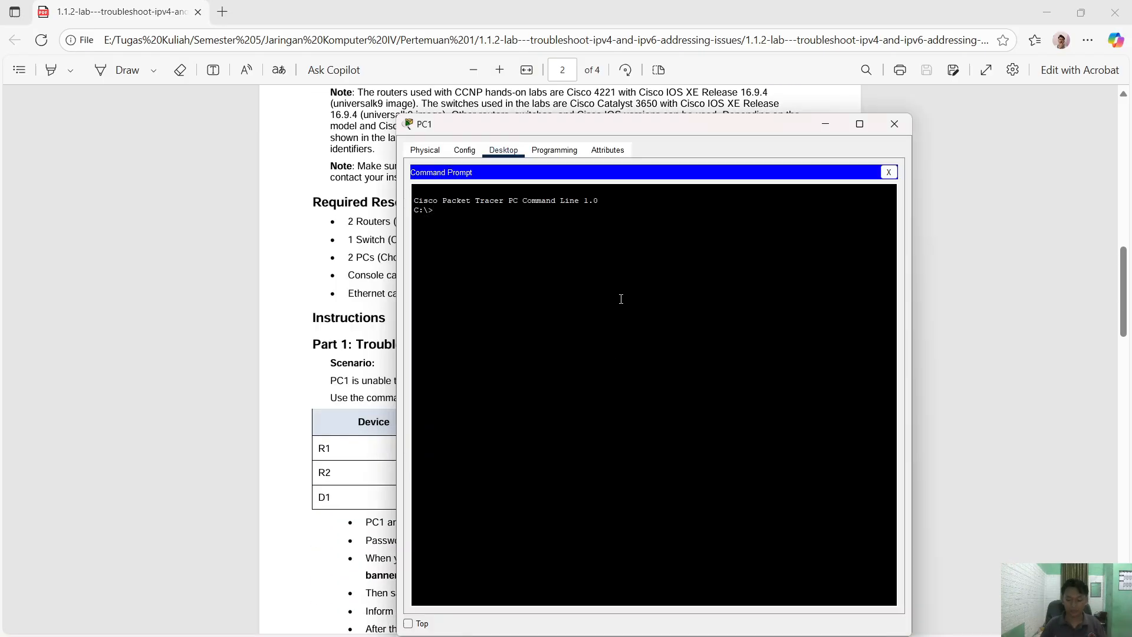
{"action": "type", "text": "ng"}
{"action": "right_click", "coordinate": [621, 299]}
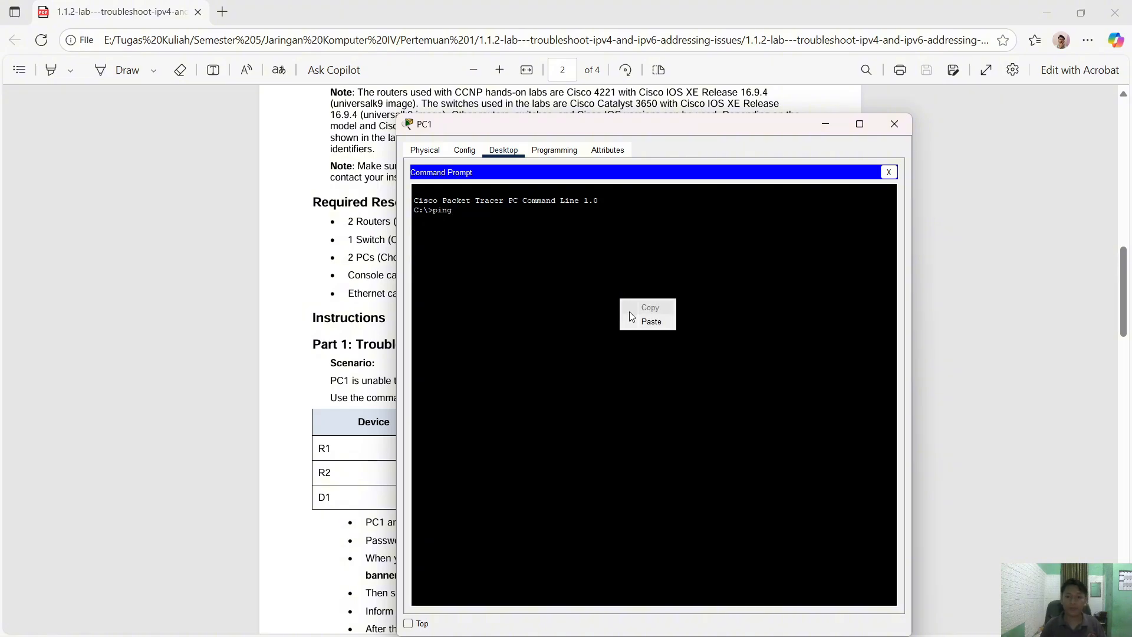
{"action": "left_click", "coordinate": [634, 322]}
{"action": "key", "text": "Return"}
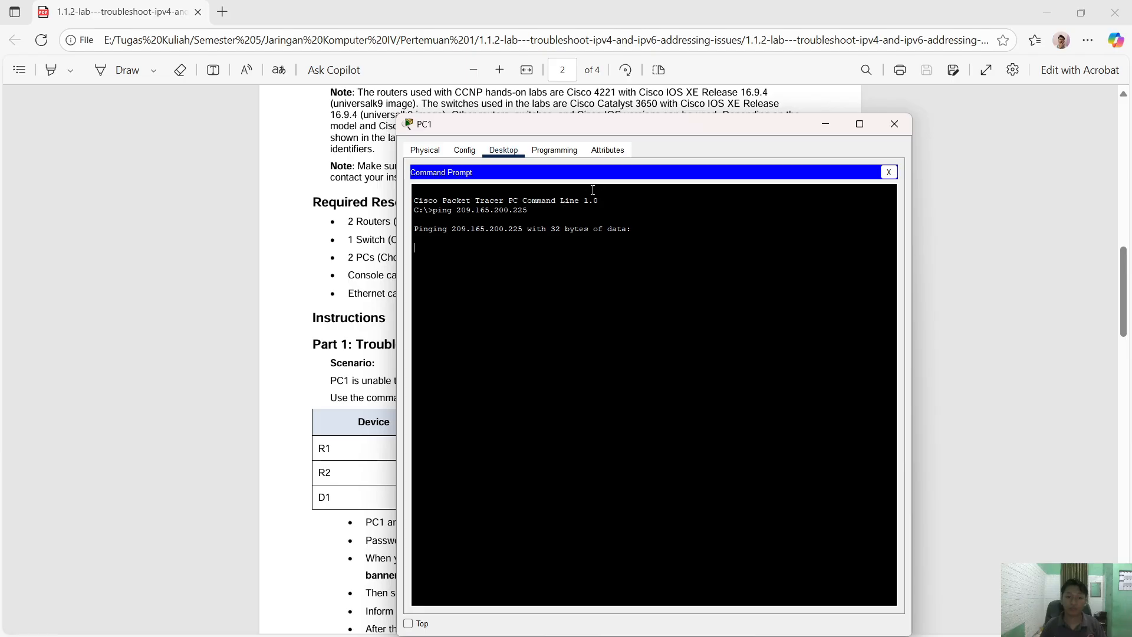
{"action": "left_click_drag", "start_coordinate": [597, 135], "coordinate": [619, 127]}
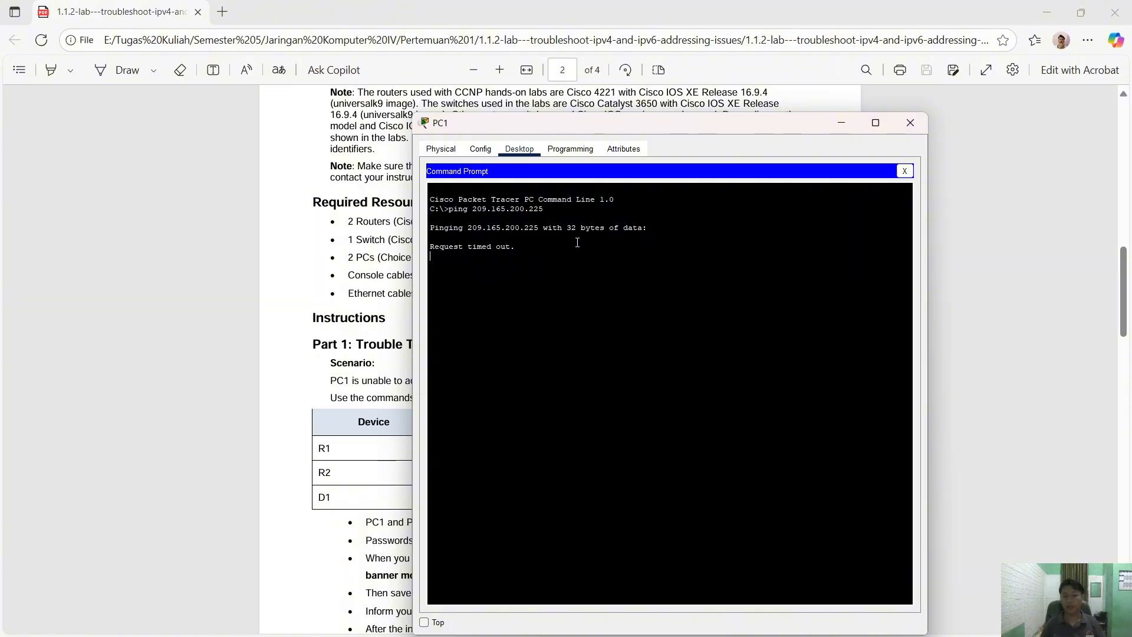
- Scroll the lab PDF to Trouble Ticket 1.1.2.2, then return to the Packet Tracer topology
{"action": "key", "text": "alt+Tab"}
{"action": "key", "text": "alt+Tab"}
{"action": "scroll", "coordinate": [305, 354], "scroll_direction": "down", "scroll_amount": 8}
{"action": "left_click", "coordinate": [304, 344]}
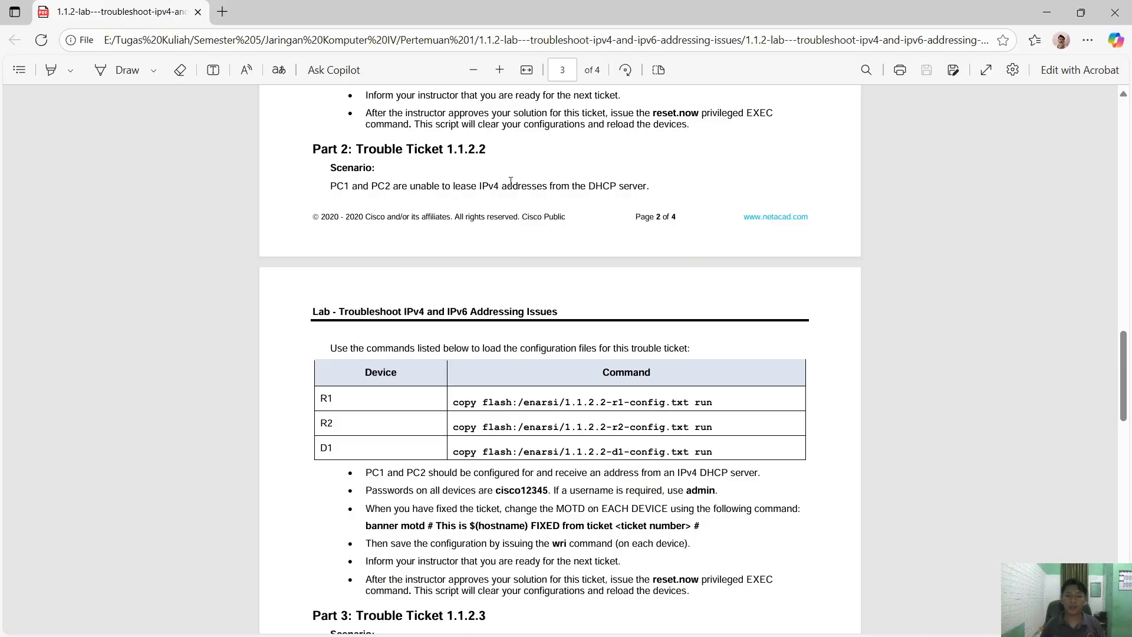
{"action": "key", "text": "alt+Tab"}
{"action": "key", "text": "alt+Tab"}
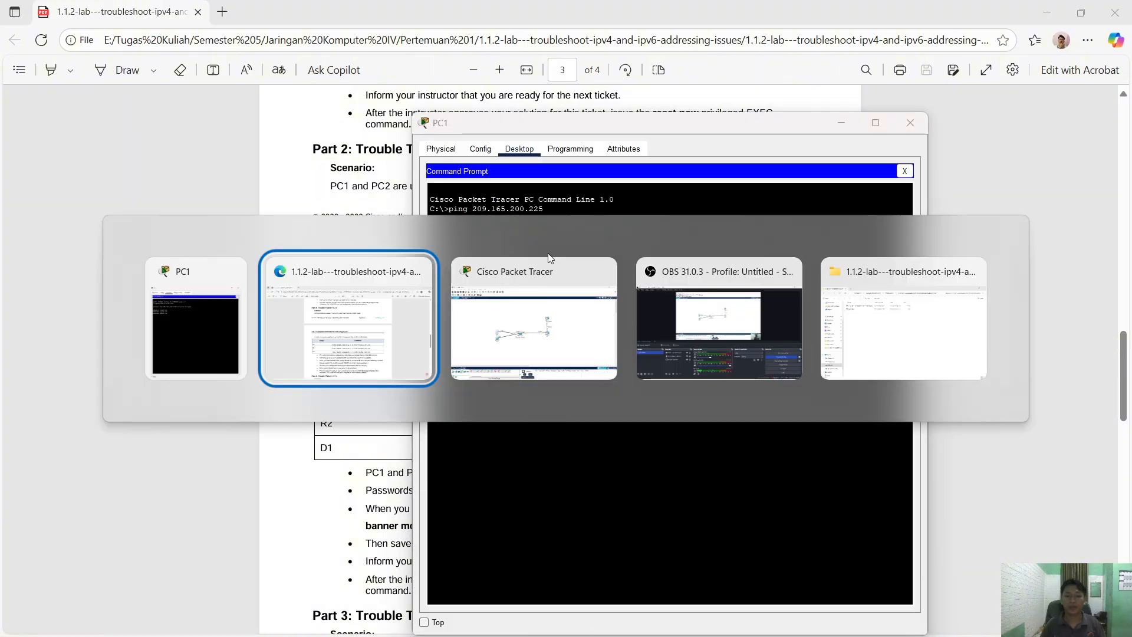
{"action": "key", "text": "alt+Tab"}
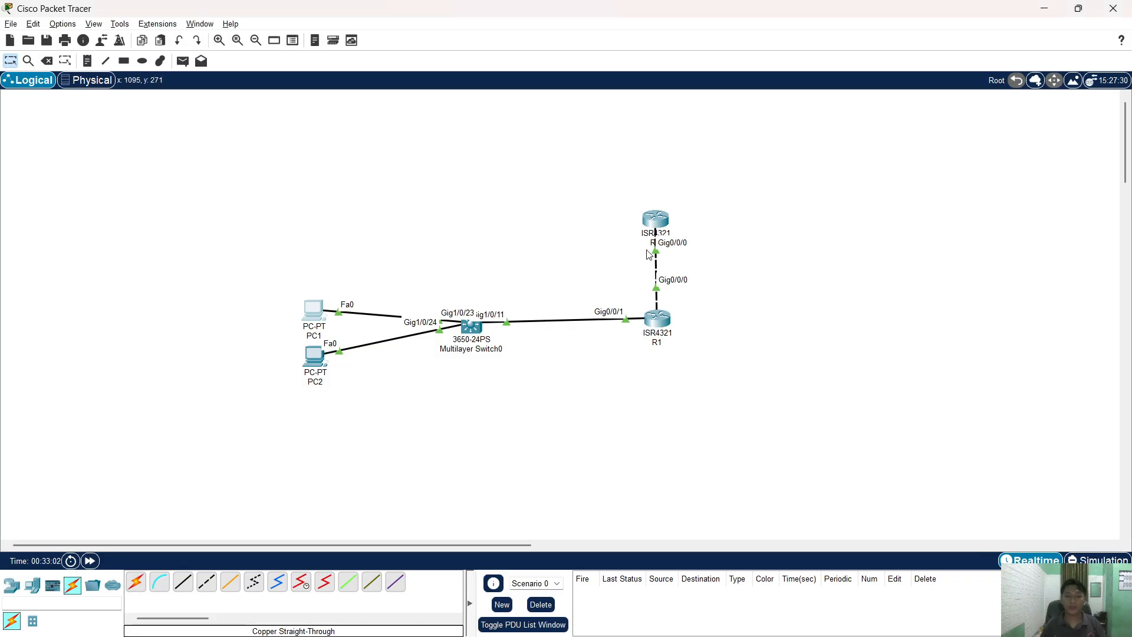
- Open R2's CLI and scroll up through its DHCP pool configuration
{"action": "left_click", "coordinate": [656, 224]}
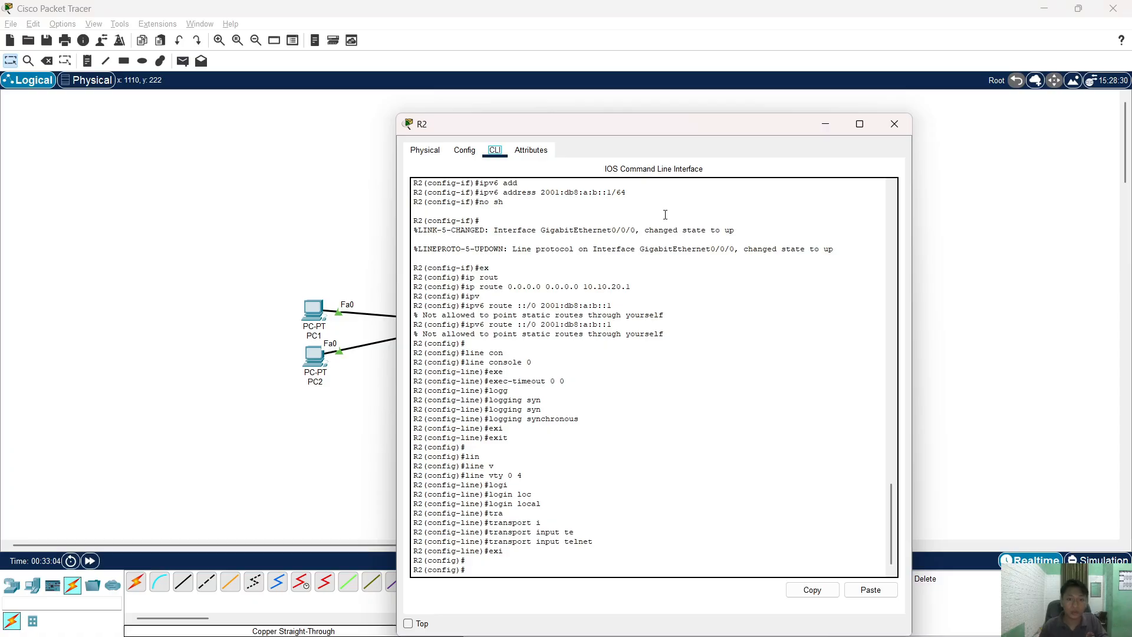
{"action": "scroll", "coordinate": [633, 360], "scroll_direction": "up", "scroll_amount": 2}
{"action": "scroll", "coordinate": [633, 360], "scroll_direction": "up", "scroll_amount": 15}
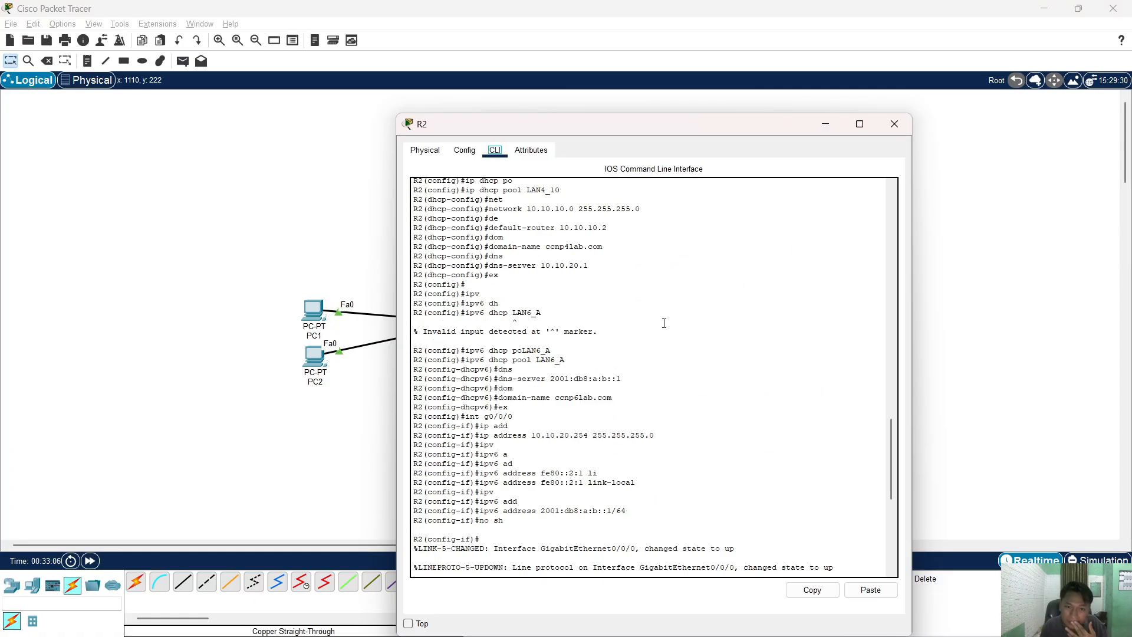
{"action": "scroll", "coordinate": [689, 304], "scroll_direction": "up", "scroll_amount": 2}
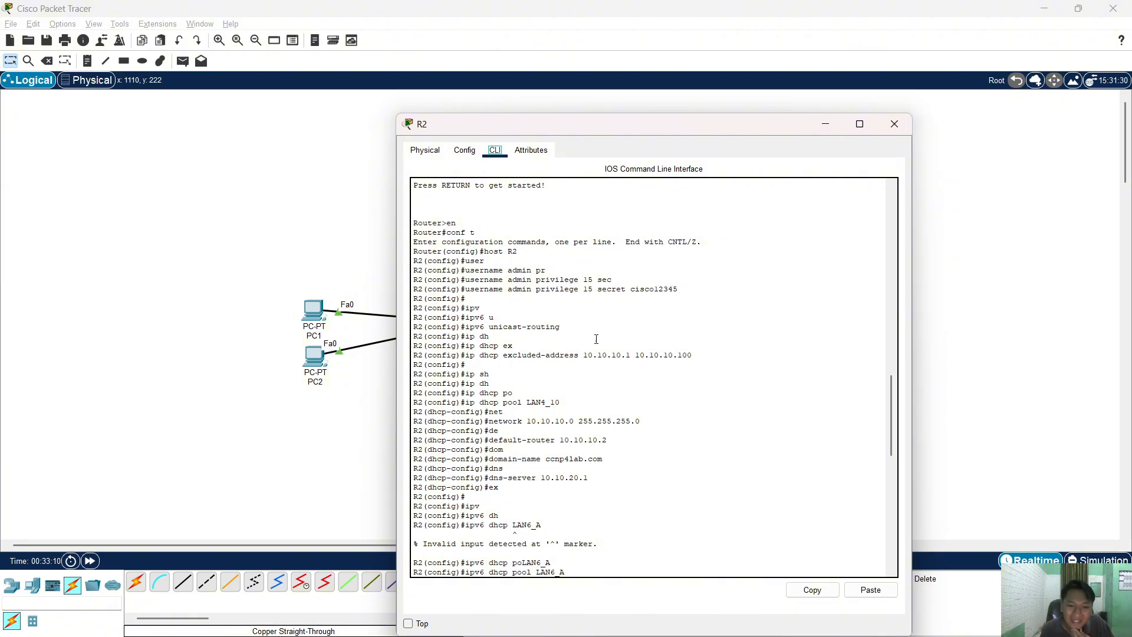
{"action": "left_click_drag", "start_coordinate": [530, 134], "coordinate": [681, 143]}
- Close PC1's window after its ping shows 100% loss
{"action": "key", "text": "alt+Tab"}
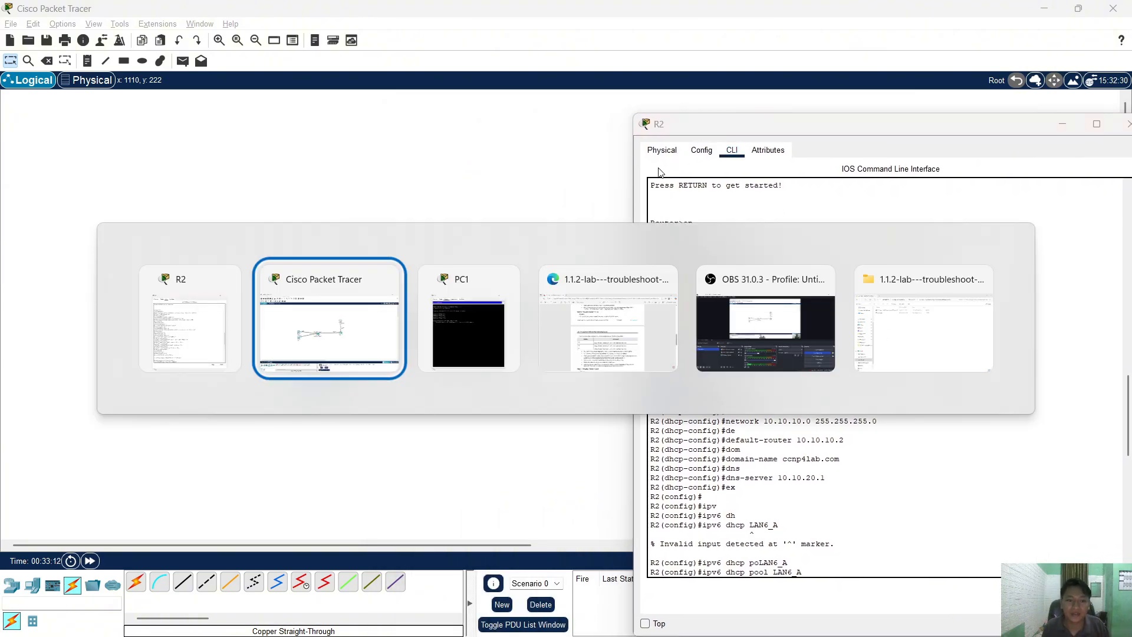
{"action": "key", "text": "Tab"}
{"action": "key", "text": "alt+Tab"}
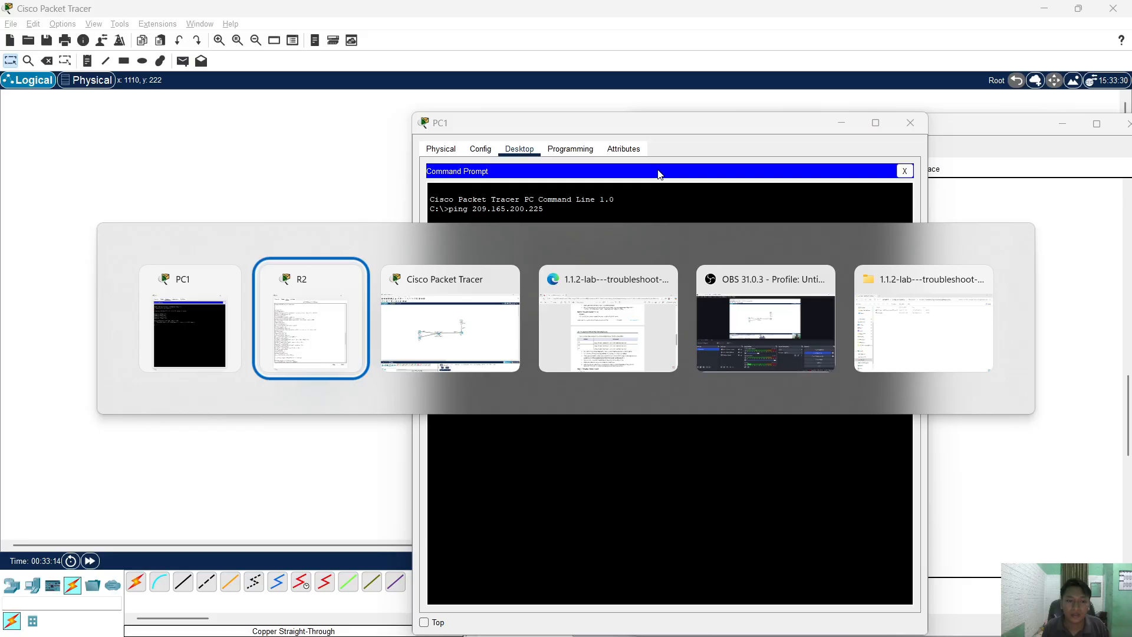
{"action": "key", "text": "Tab"}
{"action": "key", "text": "Tab"}
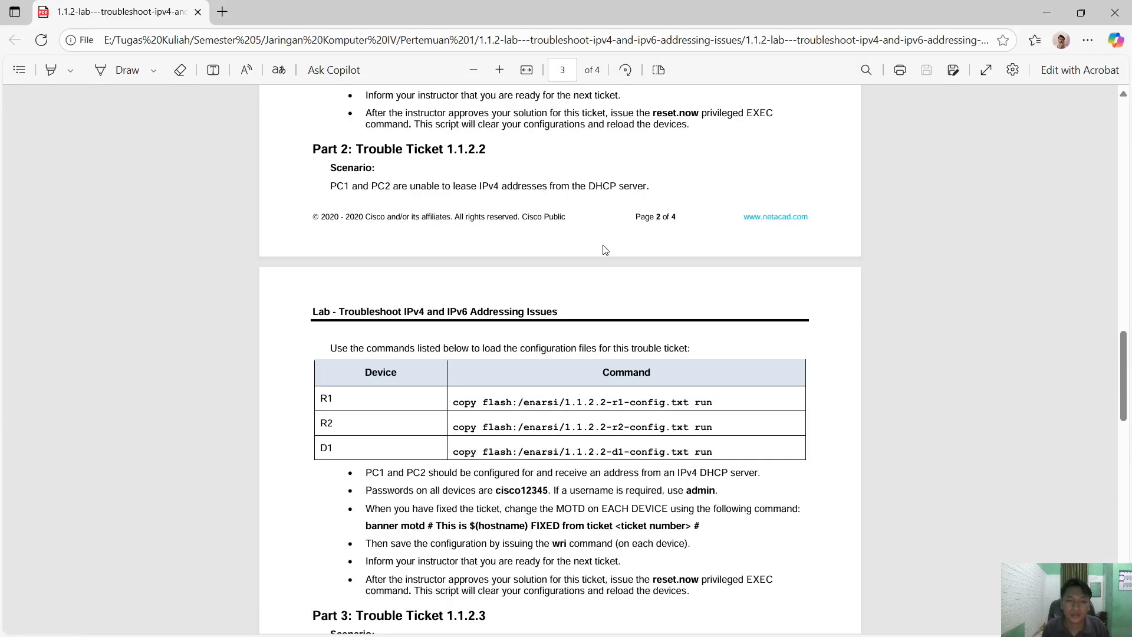
{"action": "key", "text": "alt+Tab"}
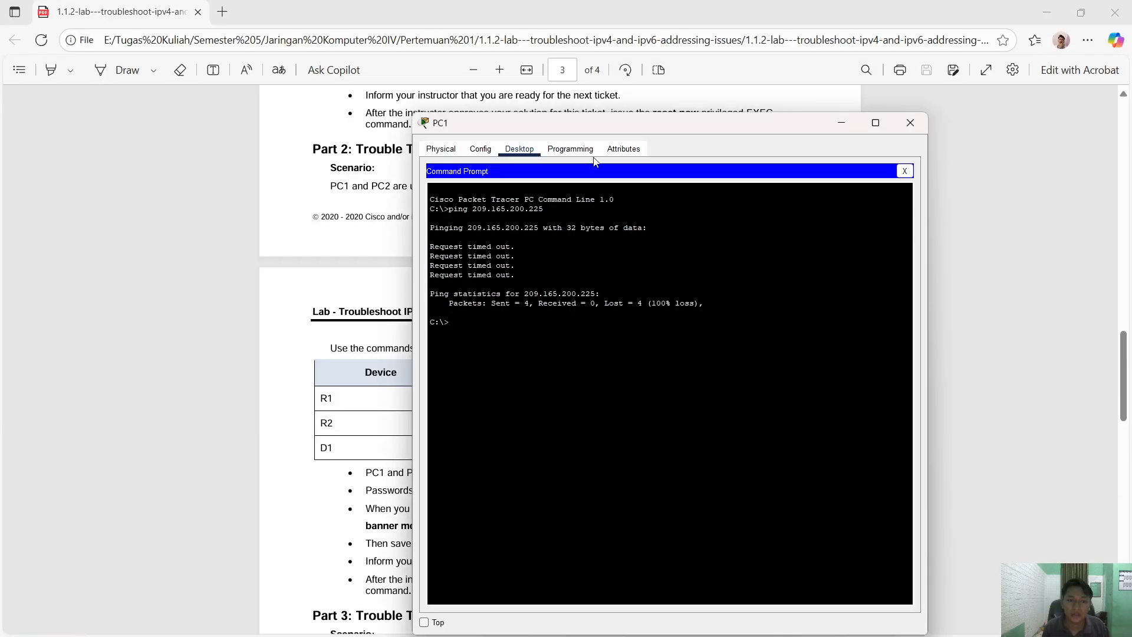
{"action": "left_click", "coordinate": [909, 123]}
- Scroll further back through R2's command log, then return to the topology
{"action": "key", "text": "alt+Tab"}
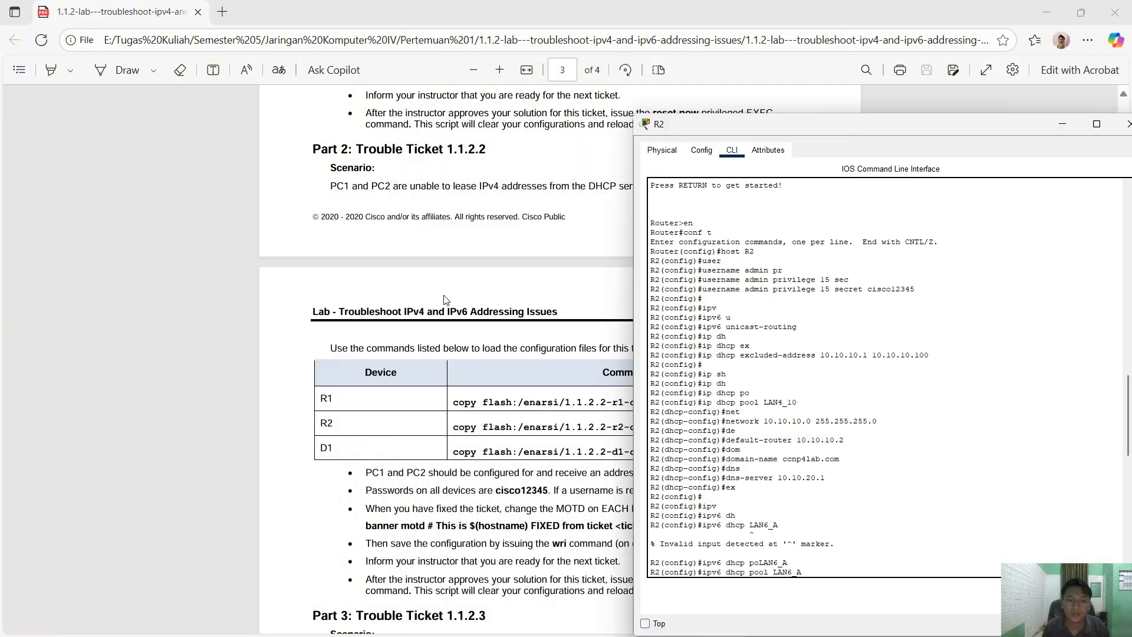
{"action": "scroll", "coordinate": [470, 282], "scroll_direction": "up", "scroll_amount": 20}
{"action": "scroll", "coordinate": [470, 281], "scroll_direction": "up", "scroll_amount": 6}
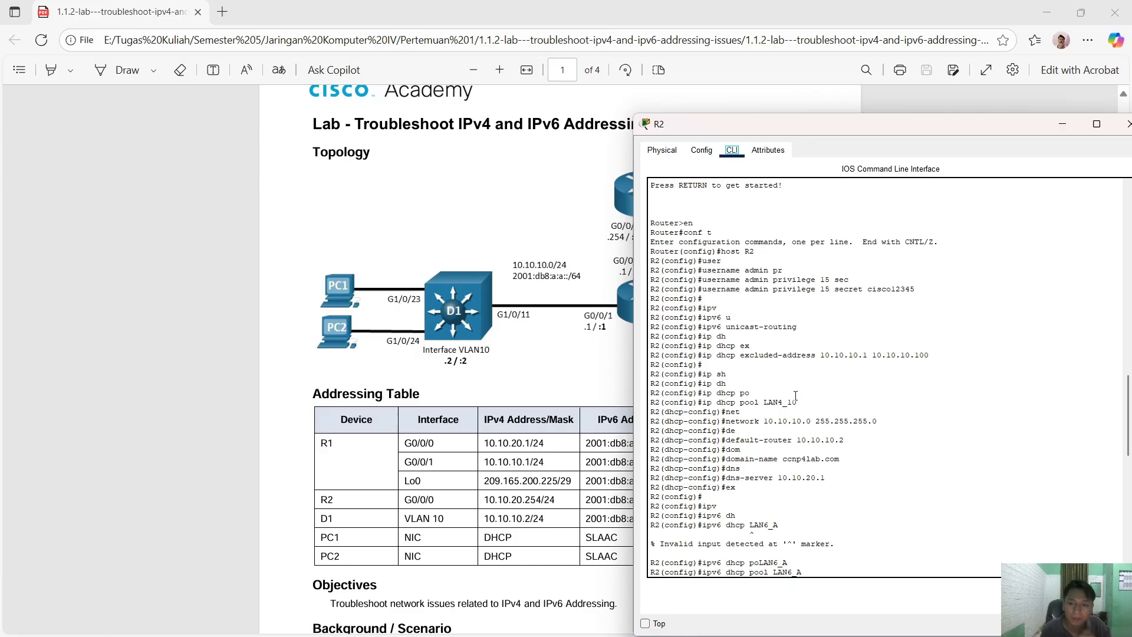
{"action": "key", "text": "alt+Tab"}
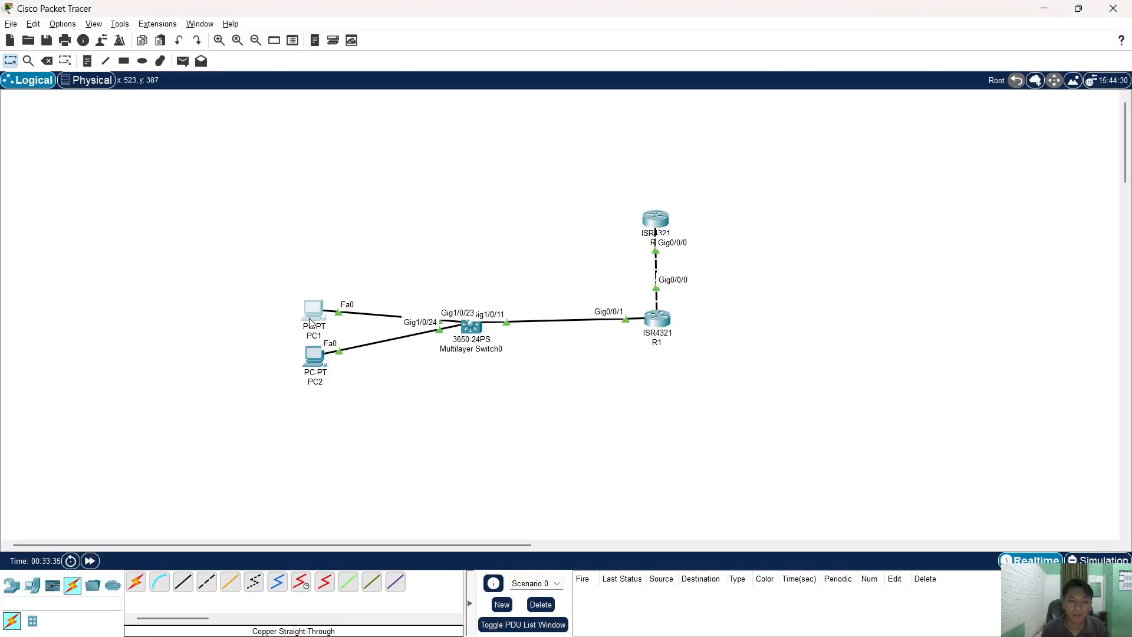
- Compare PC1's lease (10.10.10.101, gateway 10.10.10.2) side by side with R2's CLI
{"action": "left_click", "coordinate": [310, 323]}
{"action": "left_click", "coordinate": [455, 231]}
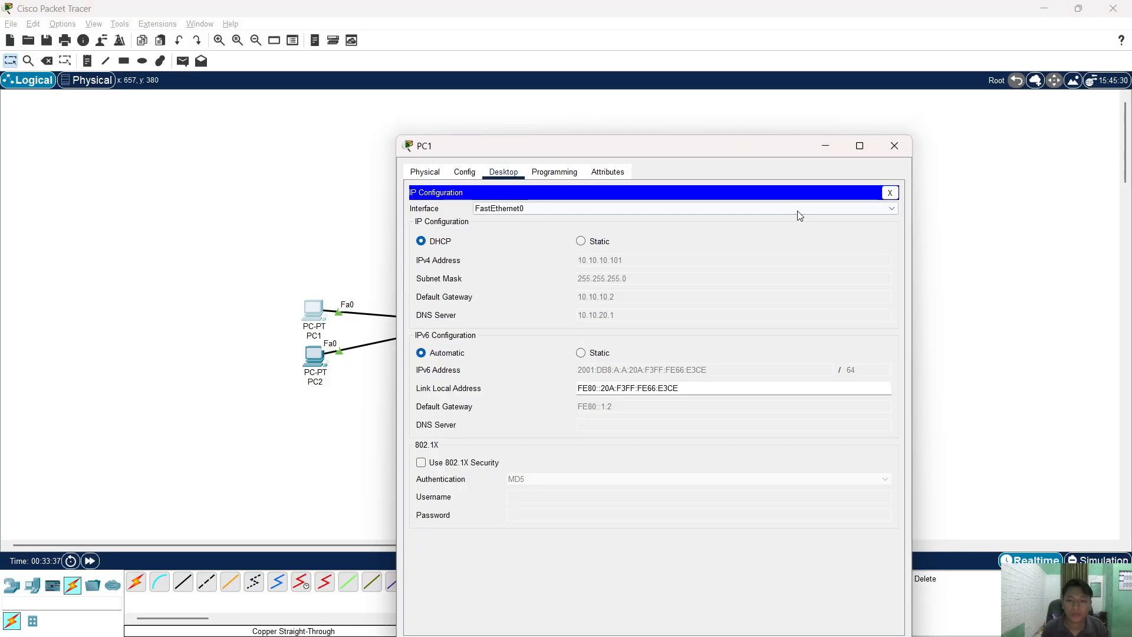
{"action": "key", "text": "alt+Tab"}
{"action": "key", "text": "alt+Tab"}
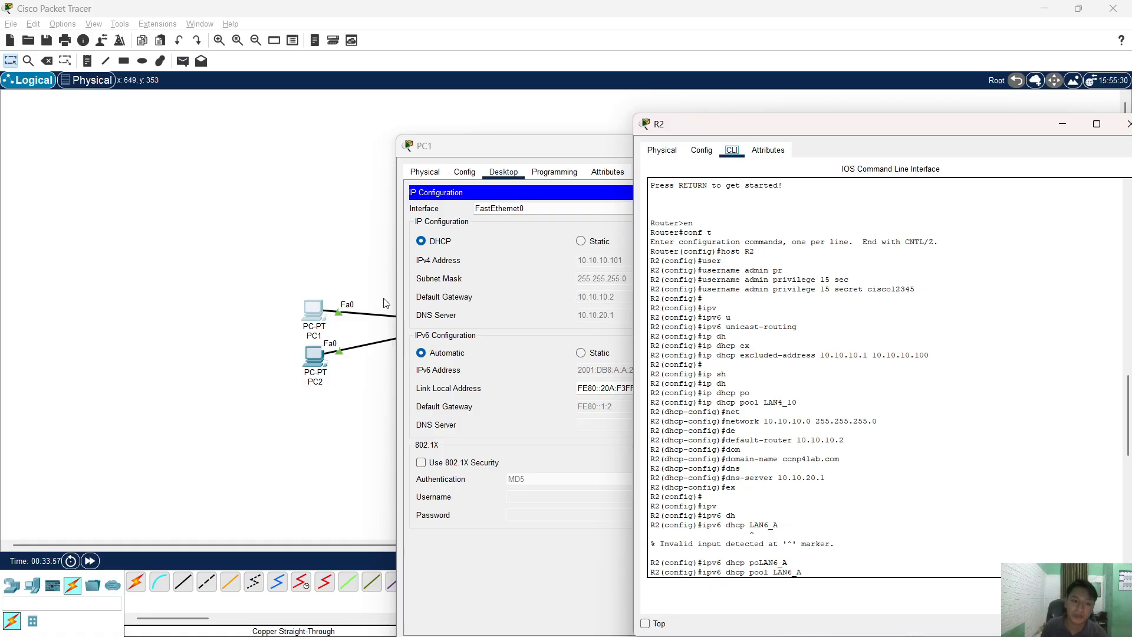
{"action": "left_click", "coordinate": [346, 259]}
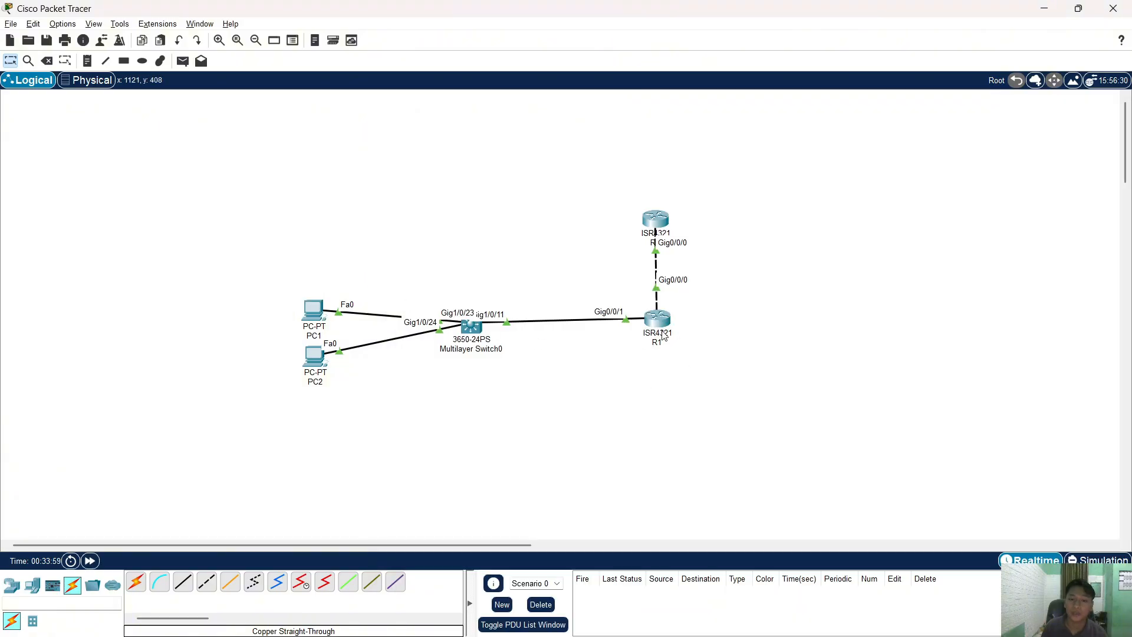
{"action": "key", "text": "alt+Tab"}
{"action": "key", "text": "alt+Tab"}
{"action": "key", "text": "Tab"}
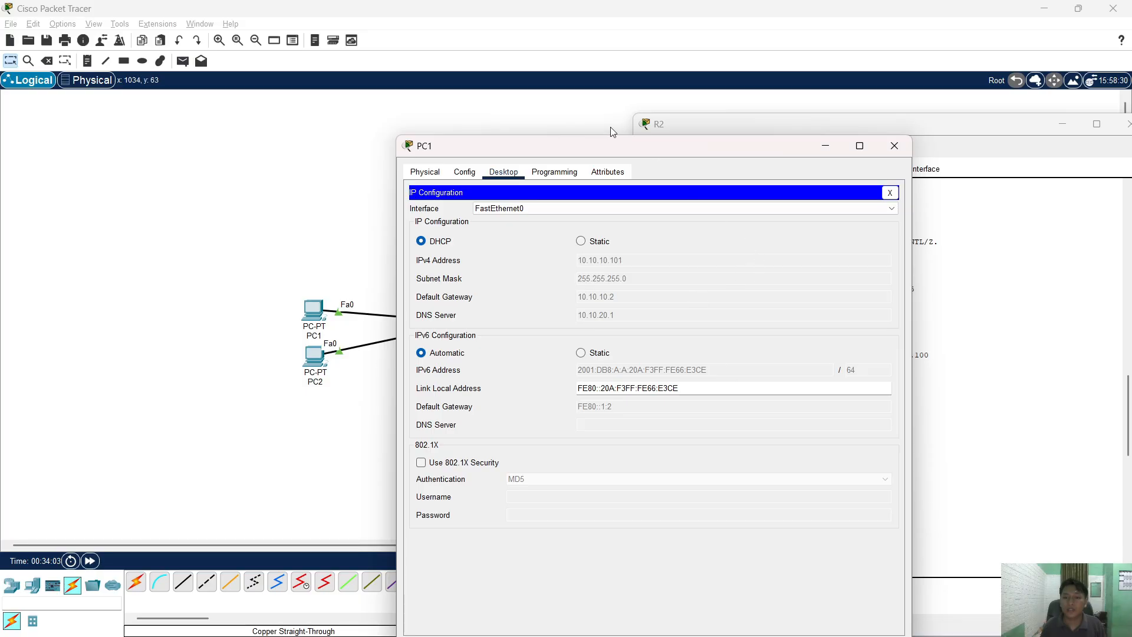
{"action": "left_click_drag", "start_coordinate": [617, 143], "coordinate": [375, 124]}
{"action": "left_click", "coordinate": [770, 361]}
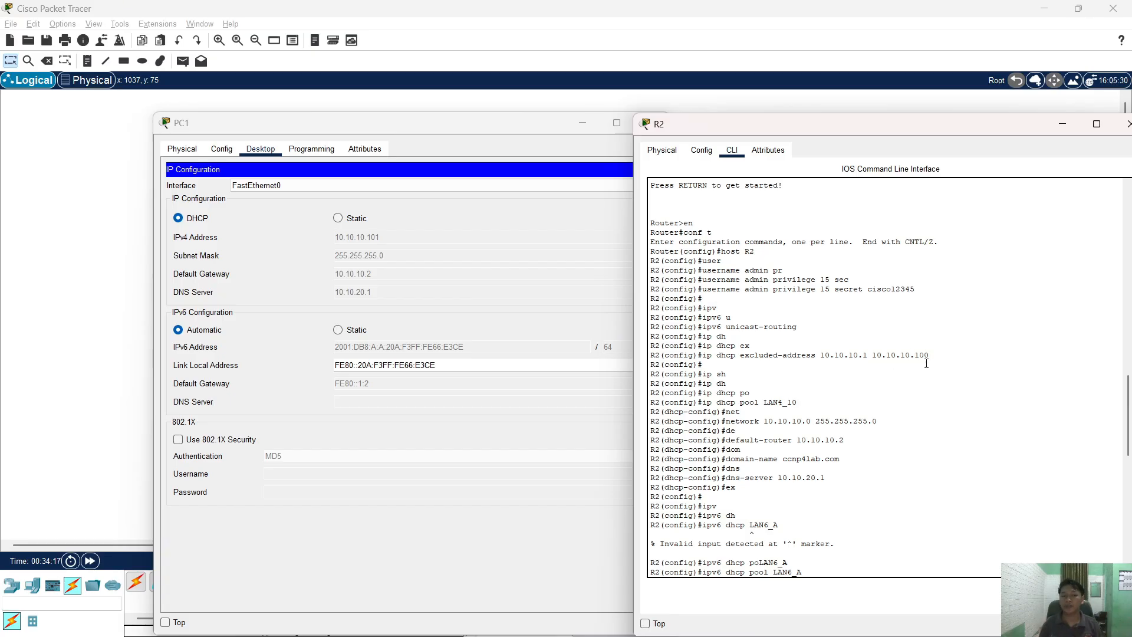
- Close PC1 and open PC2's device window
{"action": "left_click", "coordinate": [391, 131]}
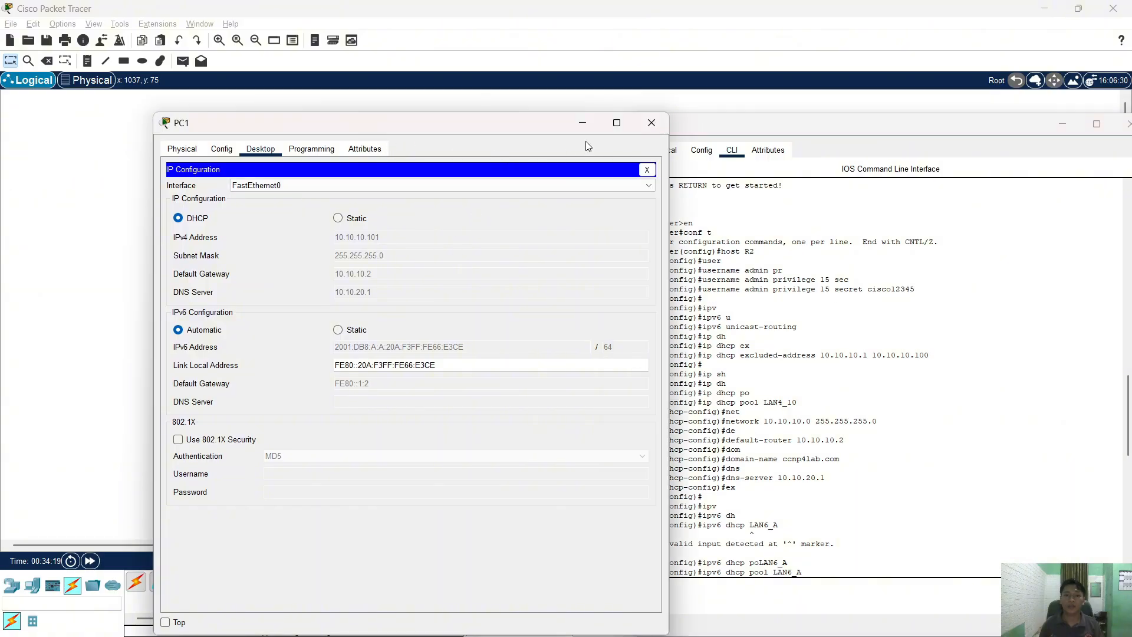
{"action": "left_click", "coordinate": [652, 121]}
{"action": "left_click", "coordinate": [322, 358]}
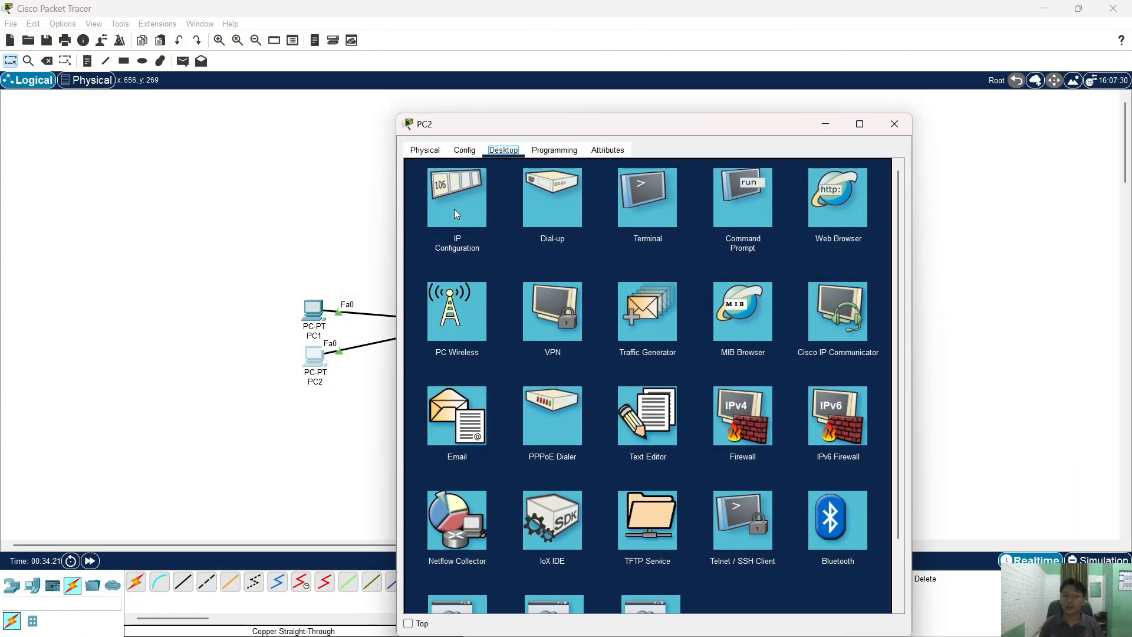
- Close PC2 and place R2's console over the lab PDF's addressing table
{"action": "left_click", "coordinate": [455, 208]}
{"action": "left_click", "coordinate": [894, 124]}
{"action": "key", "text": "alt+Tab"}
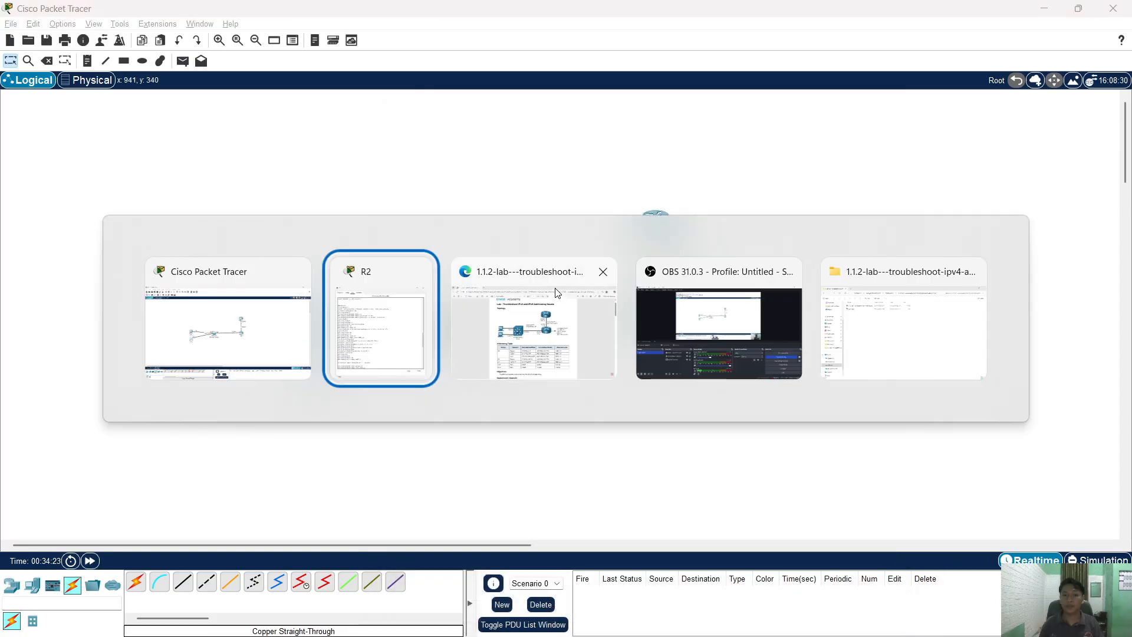
{"action": "key", "text": "alt+Tab"}
{"action": "left_click", "coordinate": [487, 320]}
{"action": "key", "text": "alt+Tab"}
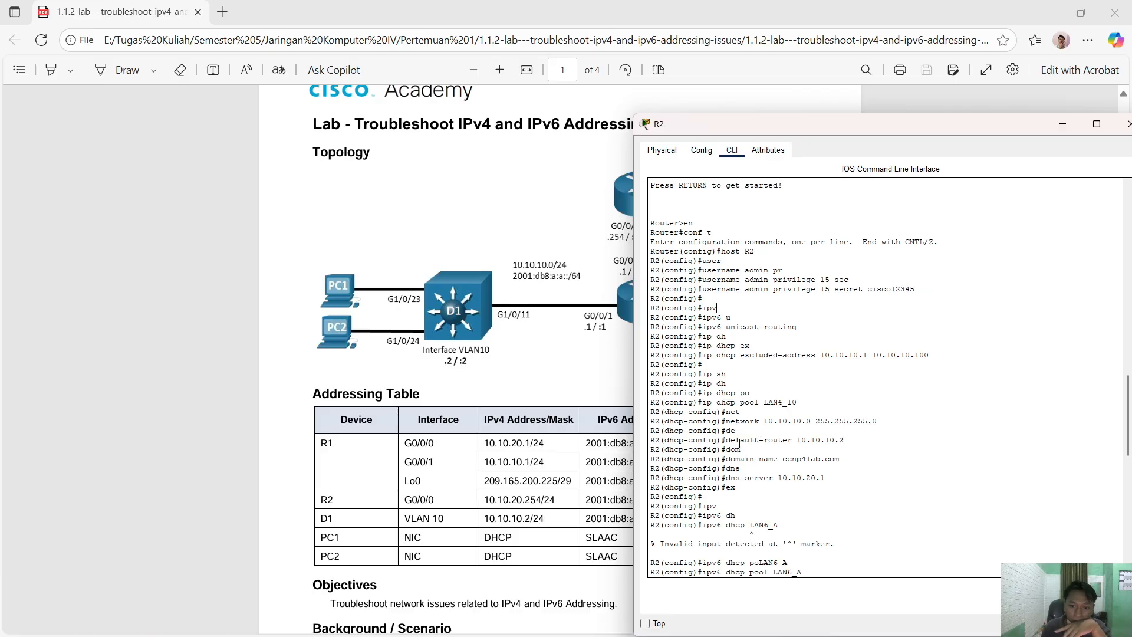
- Scroll R2's log through the LAN4_10 and LAN6_A pools and G0/0/0 addressing
{"action": "scroll", "coordinate": [539, 495], "scroll_direction": "down", "scroll_amount": 2}
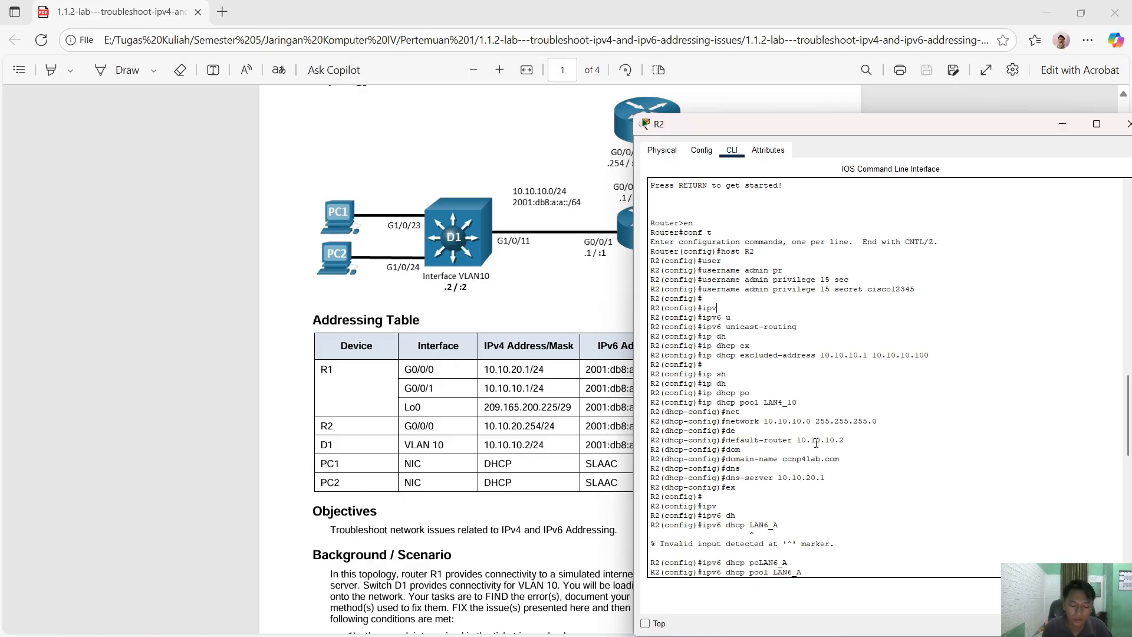
{"action": "scroll", "coordinate": [816, 443], "scroll_direction": "down", "scroll_amount": 2}
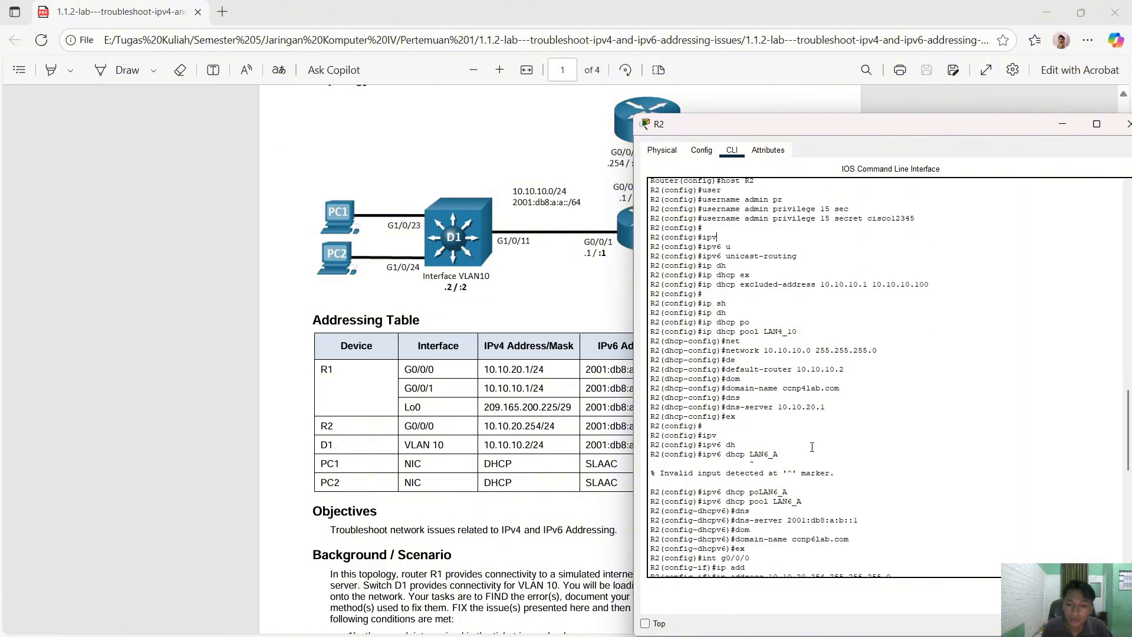
{"action": "scroll", "coordinate": [812, 446], "scroll_direction": "down", "scroll_amount": 2}
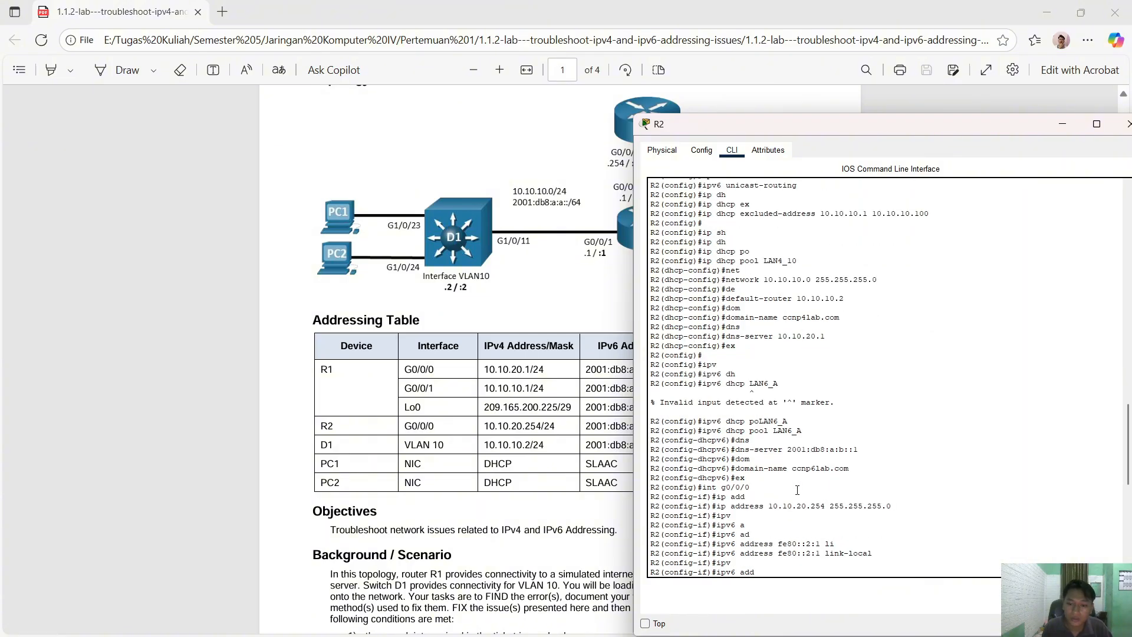
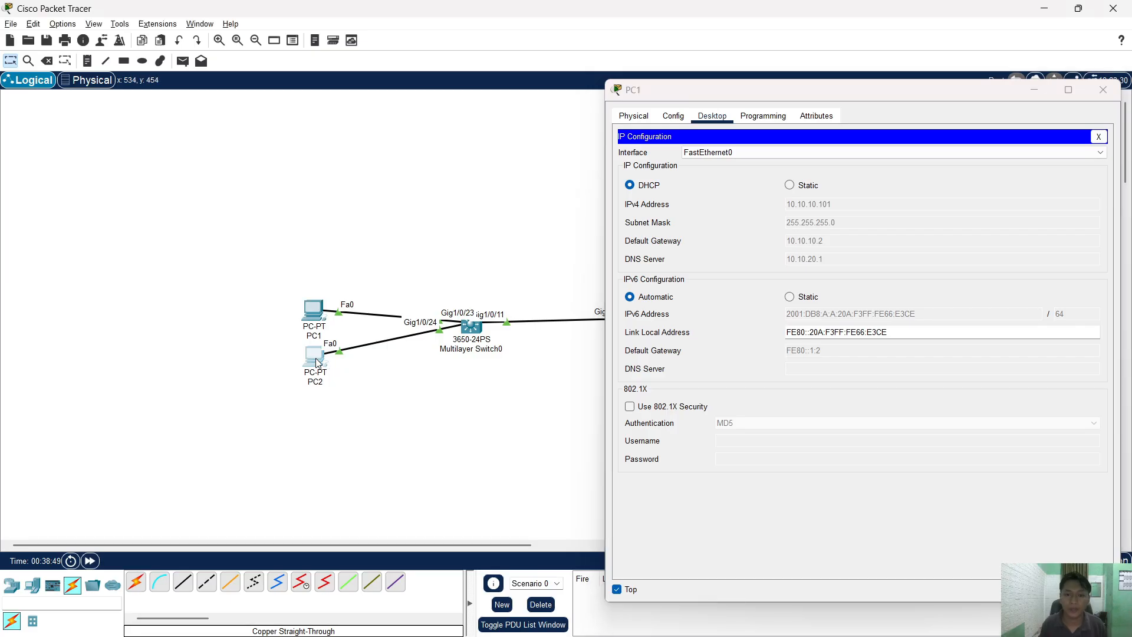
- Set PC2's window always on top beside PC1's and show its IP Configuration (10.10.10.102)
{"action": "left_click_drag", "start_coordinate": [505, 131], "coordinate": [231, 50]}
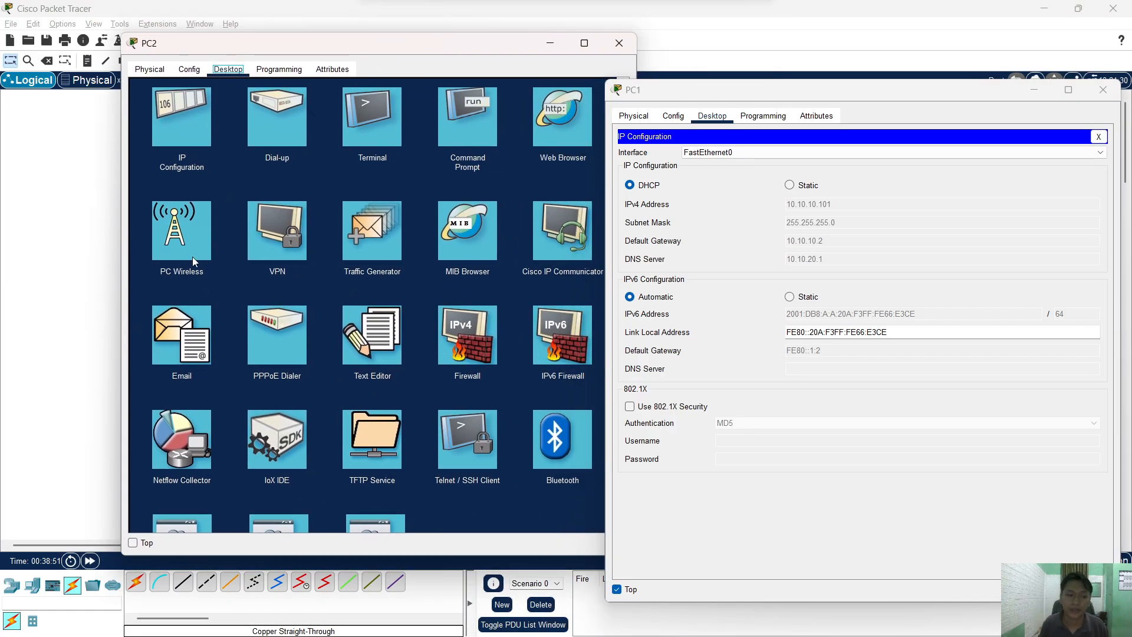
{"action": "left_click", "coordinate": [133, 543]}
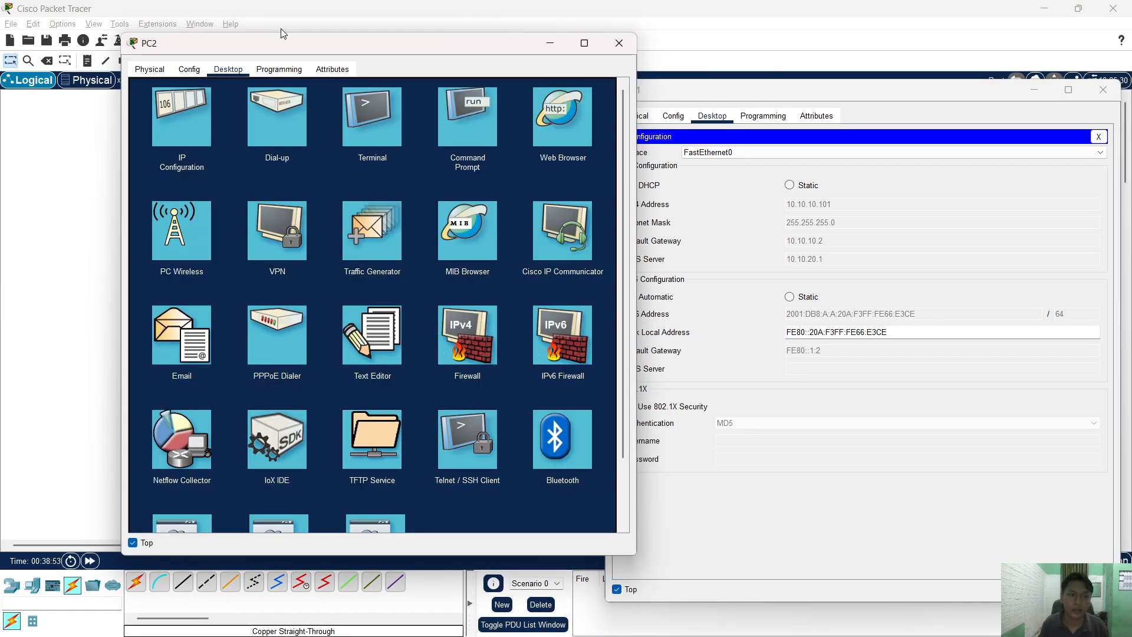
{"action": "left_click_drag", "start_coordinate": [267, 47], "coordinate": [172, 110]}
{"action": "left_click", "coordinate": [91, 193]}
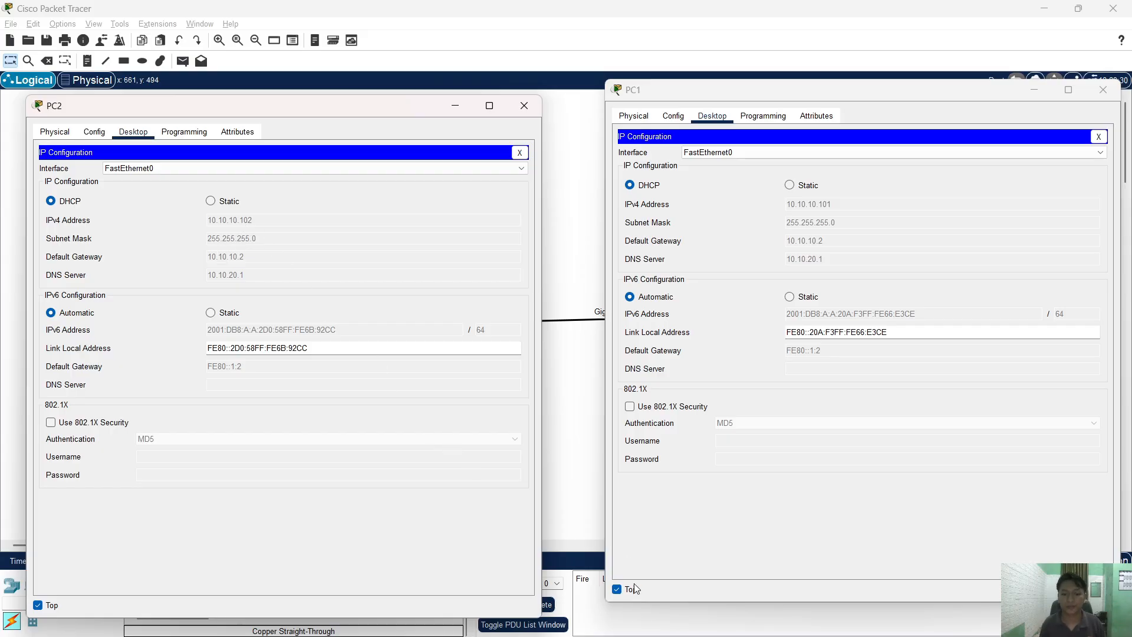
- Close PC1's window, restart the OBS recording, and return to Packet Tracer
{"action": "left_click", "coordinate": [1102, 90]}
{"action": "key", "text": "alt+Tab"}
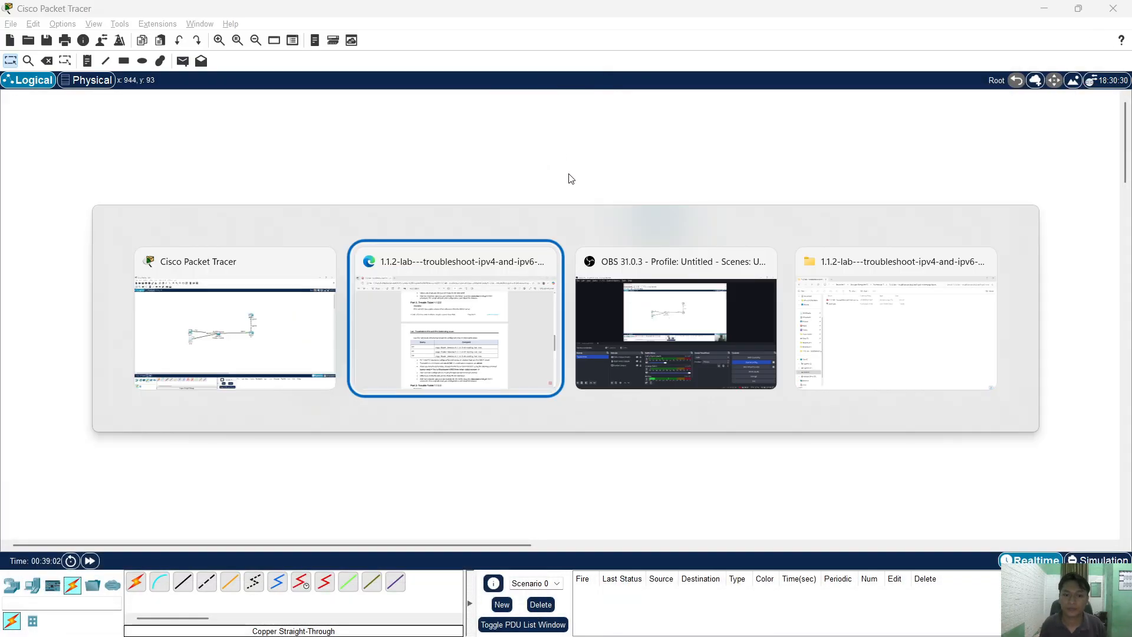
{"action": "key", "text": "alt+Tab"}
{"action": "left_click", "coordinate": [987, 491]}
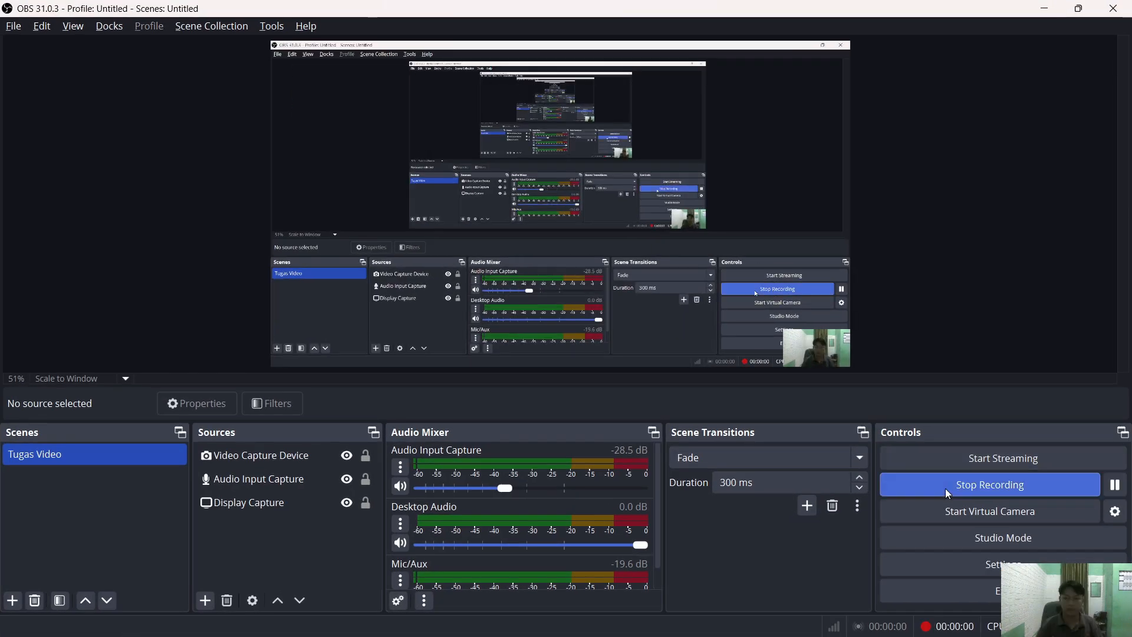
{"action": "left_click", "coordinate": [944, 487]}
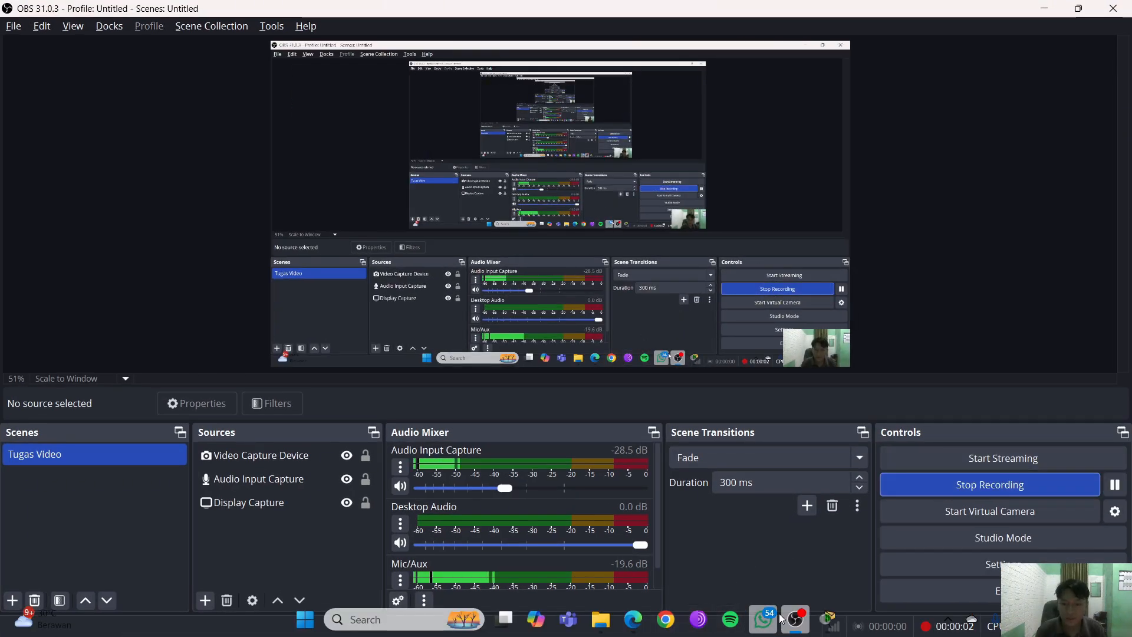
{"action": "left_click", "coordinate": [827, 622]}
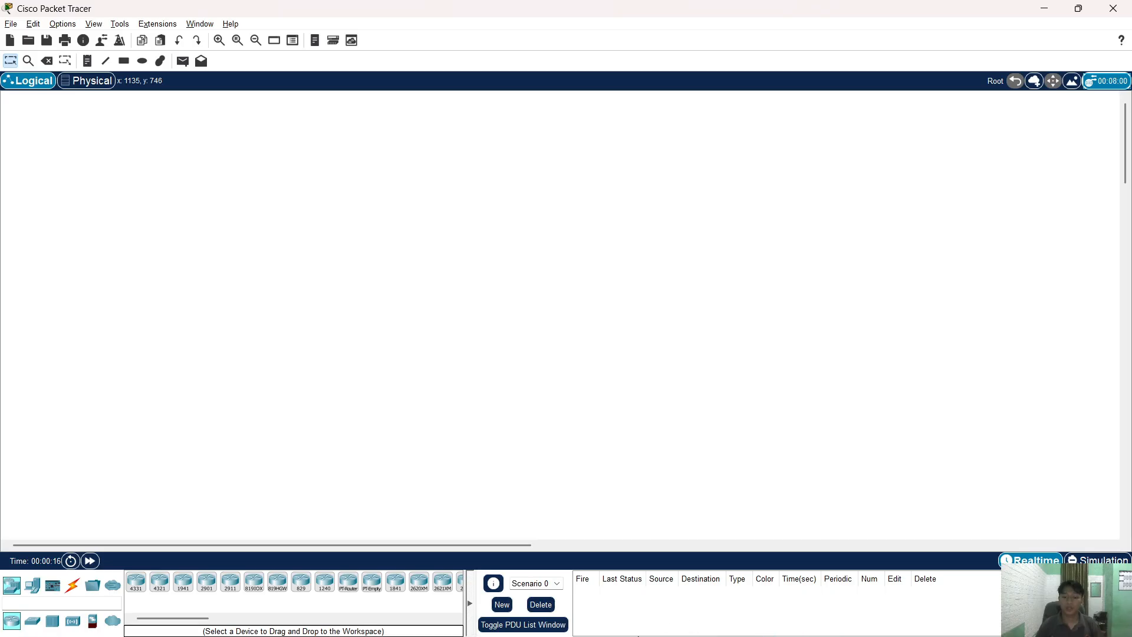
{"action": "left_click", "coordinate": [623, 521]}
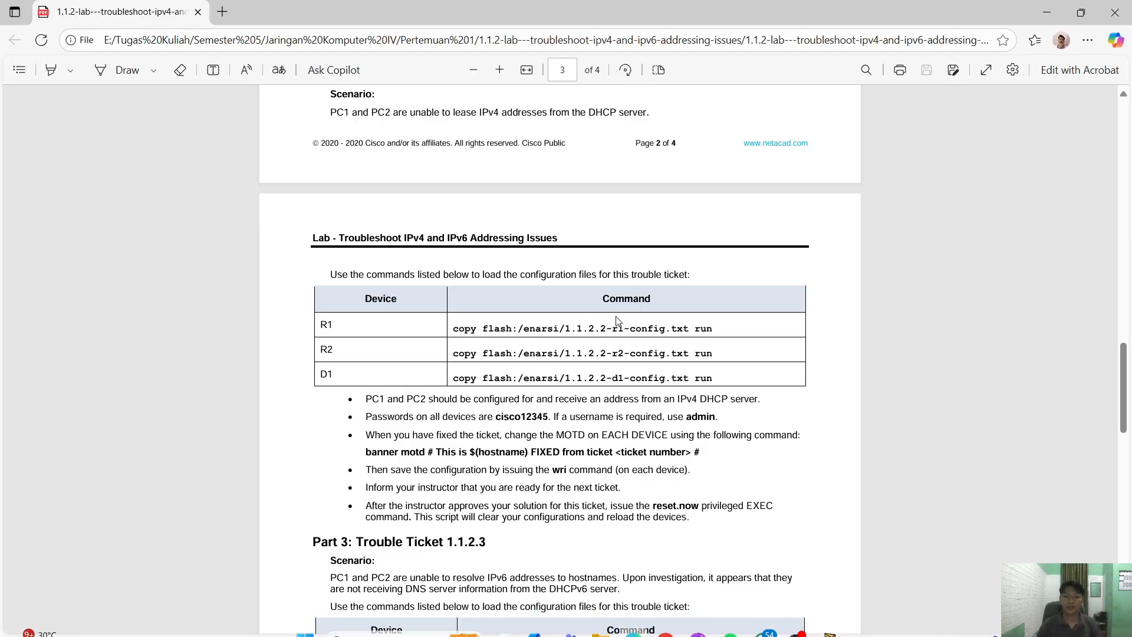
{"action": "scroll", "coordinate": [567, 361], "scroll_direction": "down", "scroll_amount": 3}
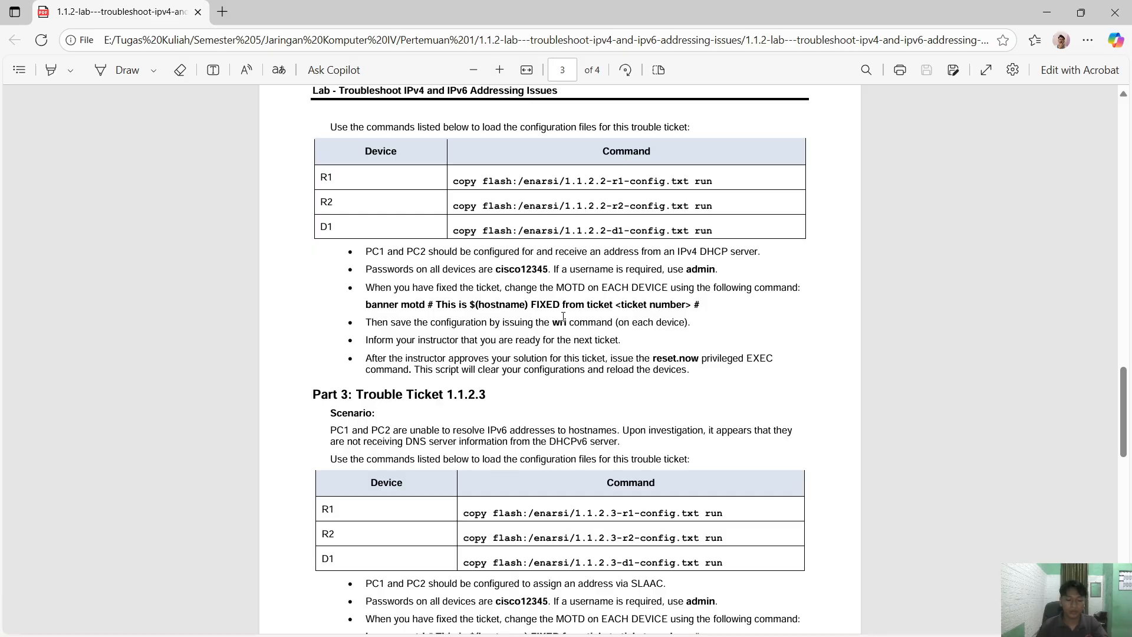
{"action": "scroll", "coordinate": [564, 316], "scroll_direction": "down", "scroll_amount": 5}
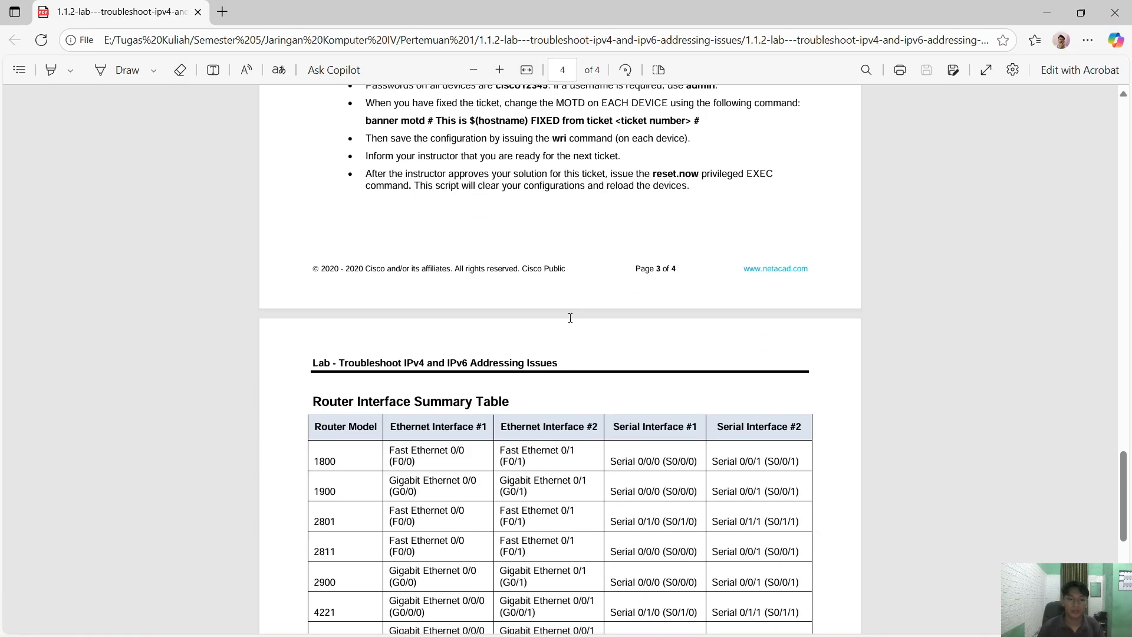
{"action": "scroll", "coordinate": [570, 318], "scroll_direction": "down", "scroll_amount": 1}
{"action": "scroll", "coordinate": [570, 317], "scroll_direction": "up", "scroll_amount": 4}
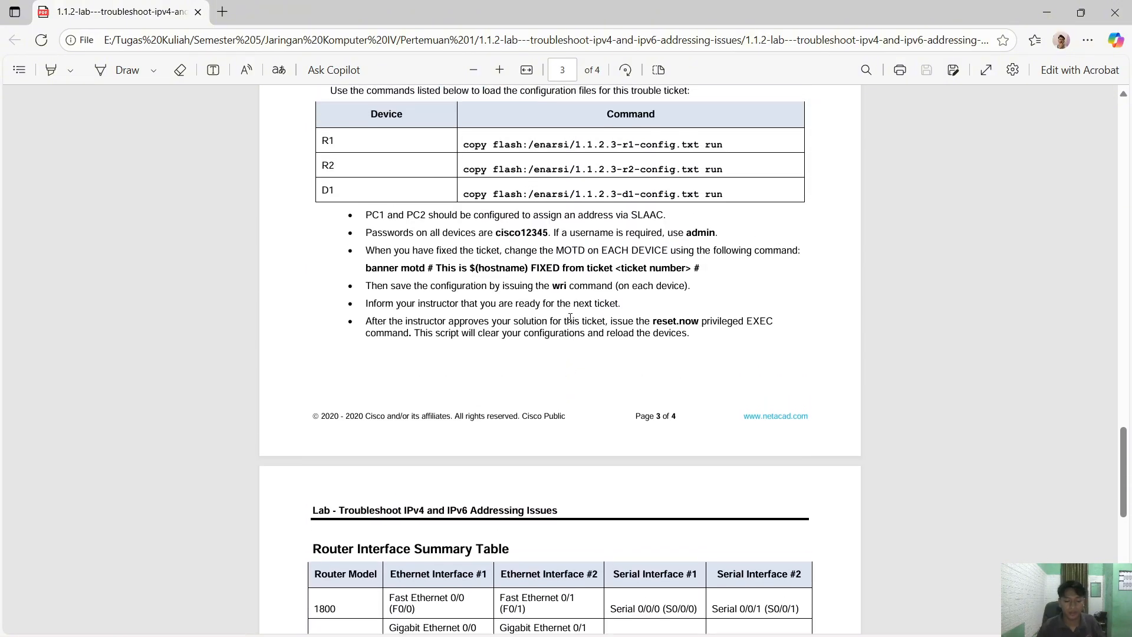
{"action": "scroll", "coordinate": [570, 318], "scroll_direction": "up", "scroll_amount": 3}
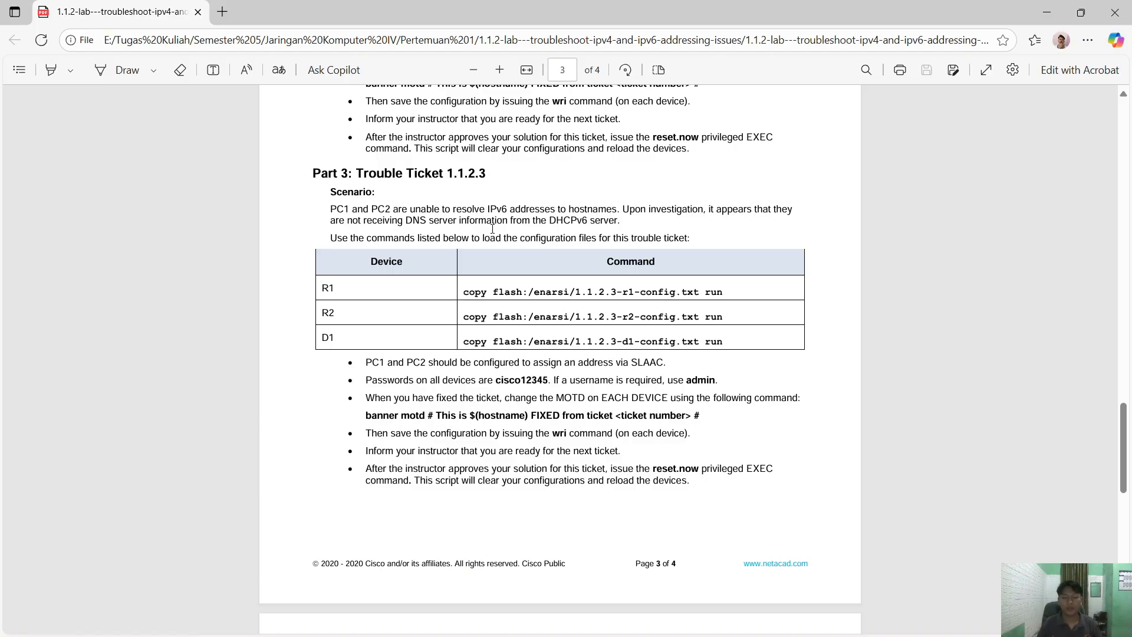
{"action": "scroll", "coordinate": [493, 229], "scroll_direction": "up", "scroll_amount": 1}
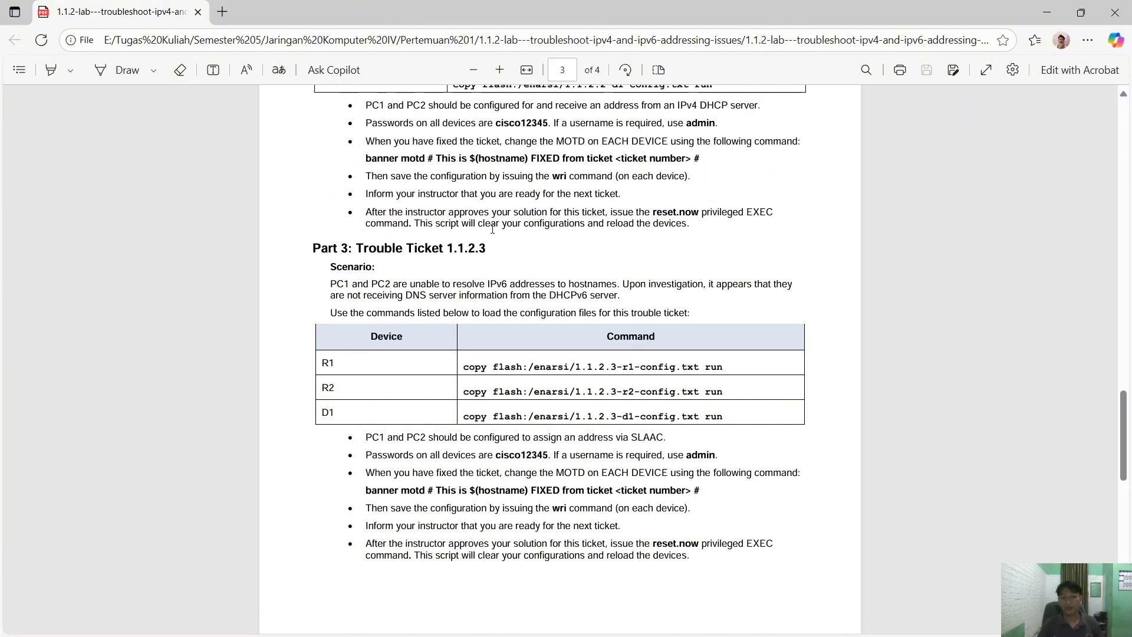
{"action": "scroll", "coordinate": [493, 229], "scroll_direction": "up", "scroll_amount": 5}
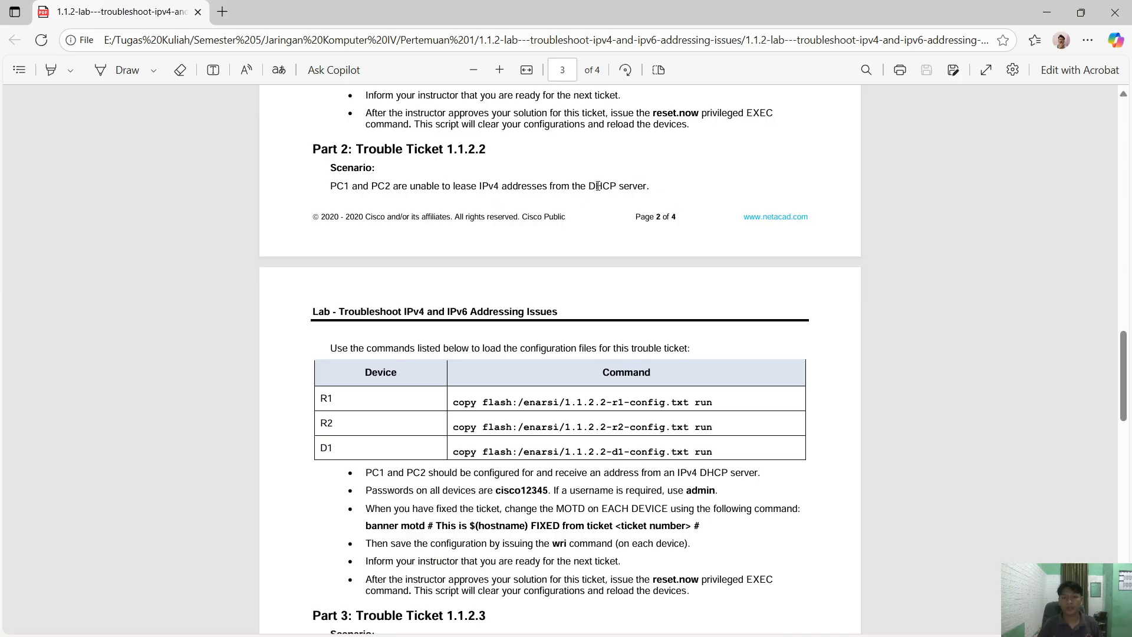
{"action": "scroll", "coordinate": [554, 254], "scroll_direction": "down", "scroll_amount": 3}
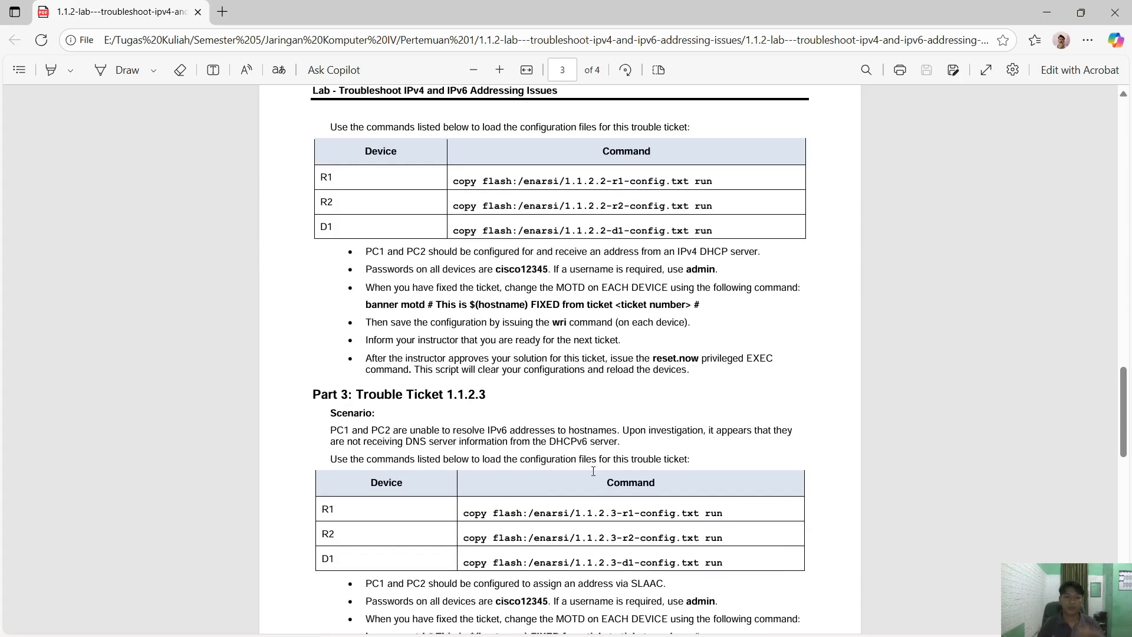
{"action": "scroll", "coordinate": [593, 471], "scroll_direction": "down", "scroll_amount": 3}
{"action": "scroll", "coordinate": [595, 442], "scroll_direction": "up", "scroll_amount": 9}
{"action": "scroll", "coordinate": [597, 410], "scroll_direction": "up", "scroll_amount": 7}
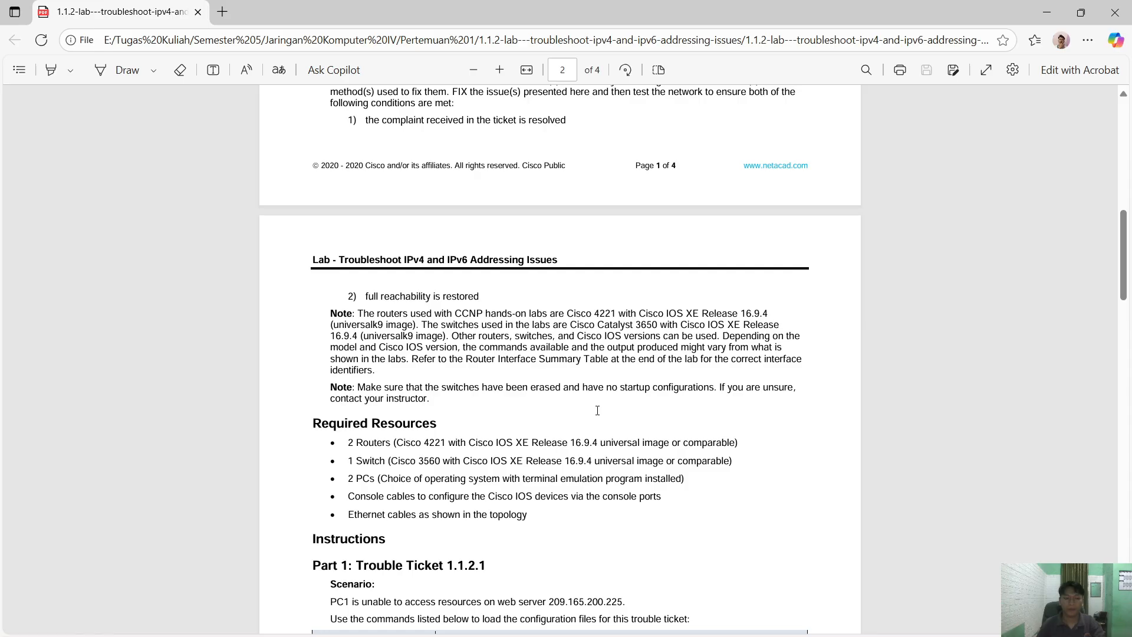
{"action": "scroll", "coordinate": [597, 410], "scroll_direction": "up", "scroll_amount": 9}
{"action": "key", "text": "alt+Tab"}
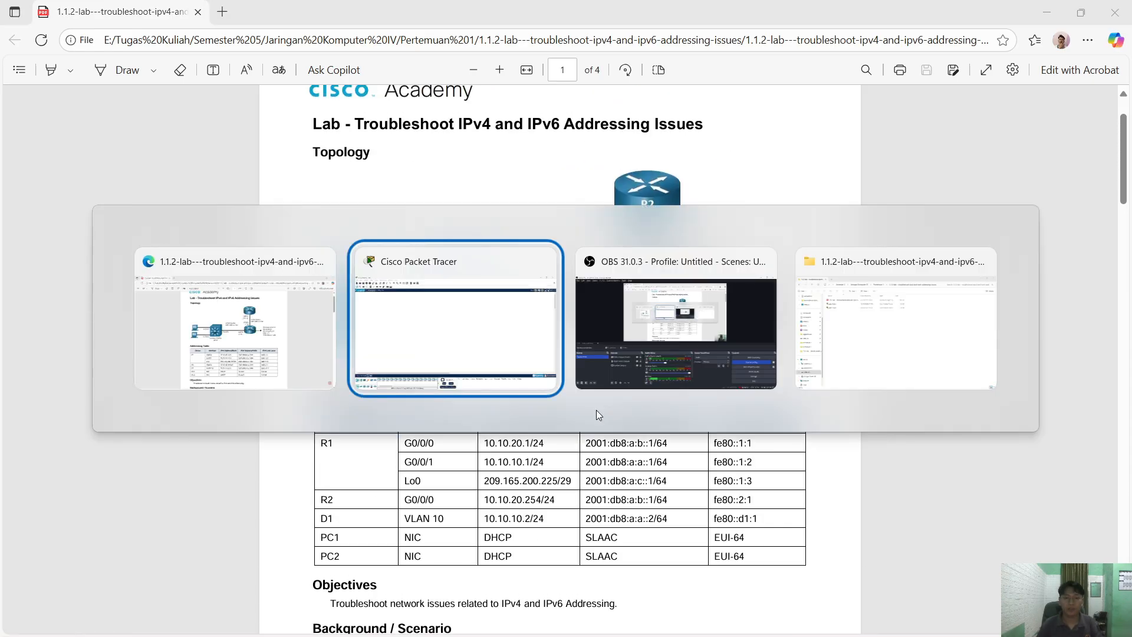
{"action": "key", "text": "alt+Tab"}
{"action": "scroll", "coordinate": [613, 383], "scroll_direction": "up", "scroll_amount": 1}
- Place two ISR4321 routers, Router0 above Router1
{"action": "key", "text": "alt+Tab"}
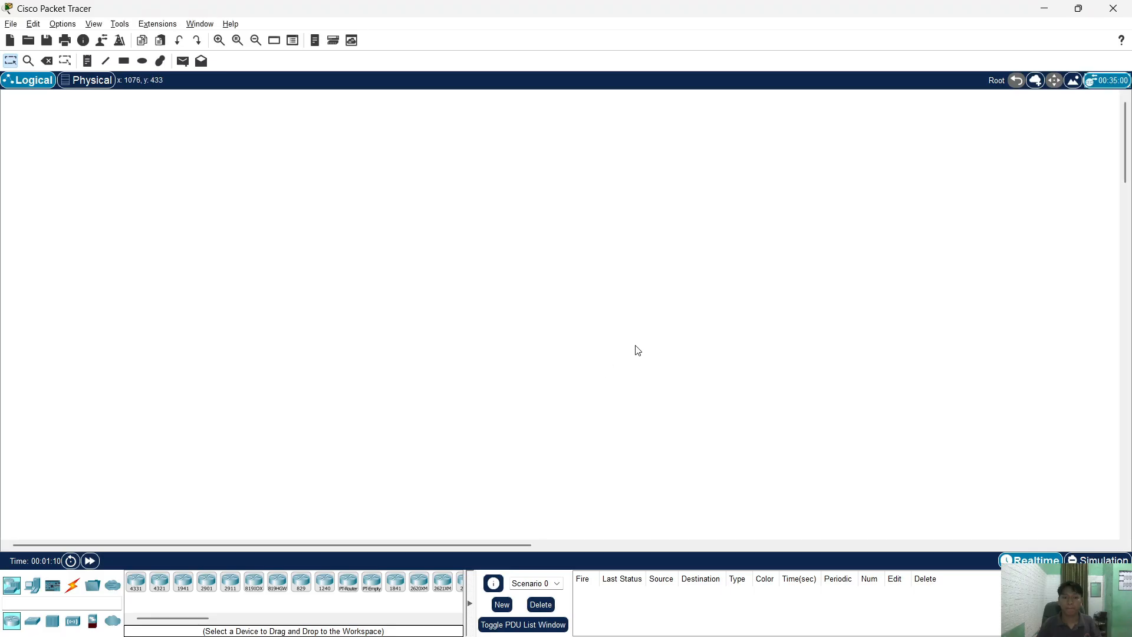
{"action": "left_click", "coordinate": [159, 584]}
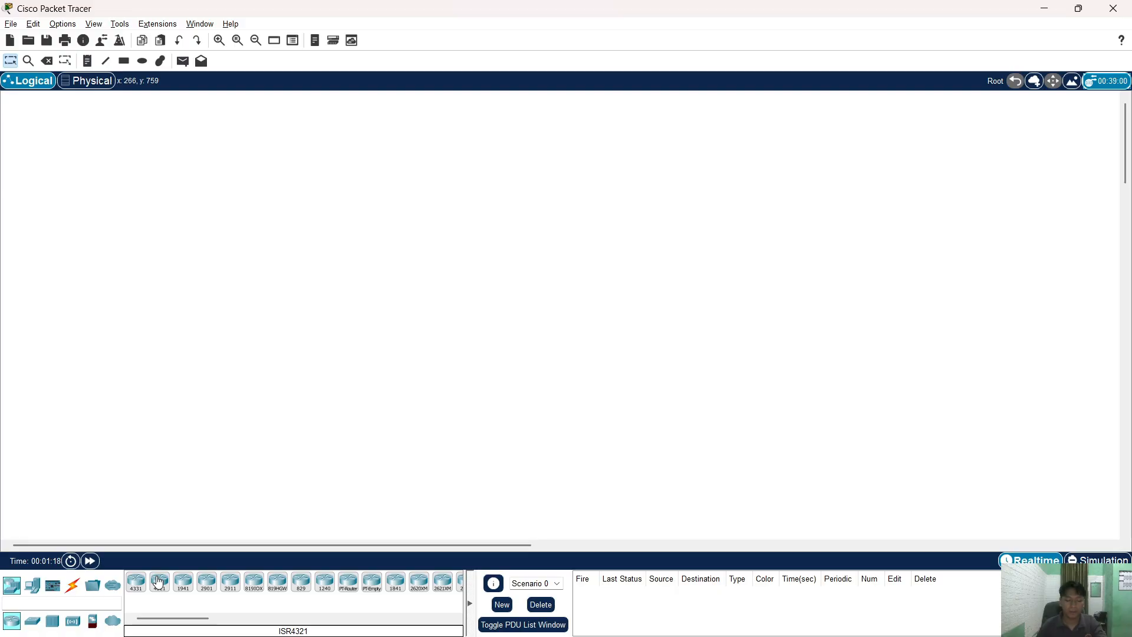
{"action": "left_click", "coordinate": [159, 584]}
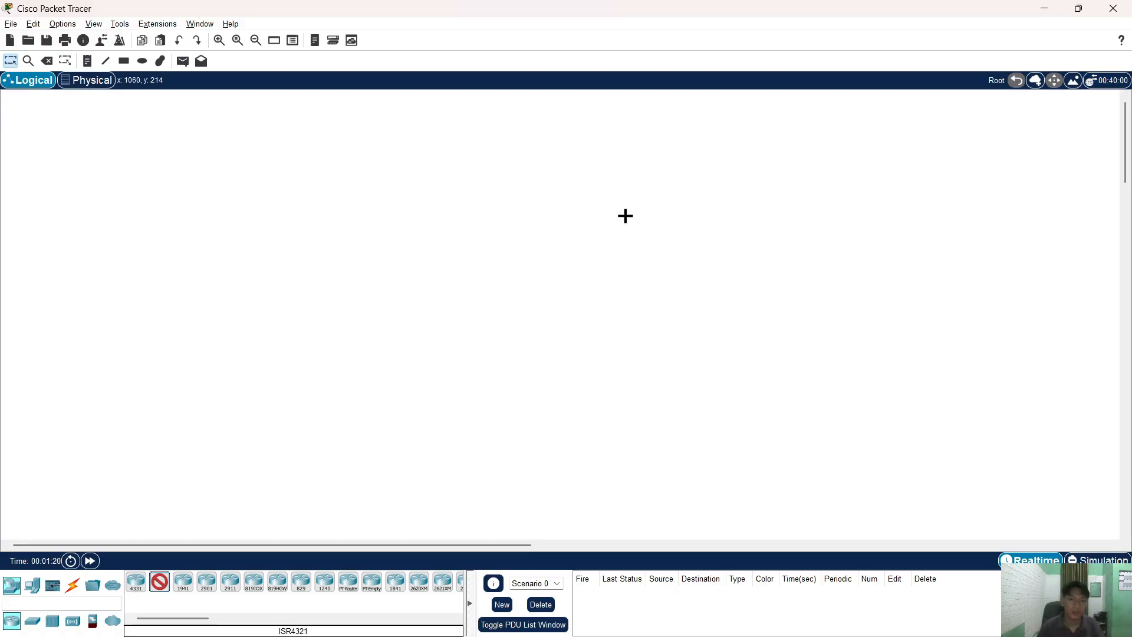
{"action": "left_click", "coordinate": [625, 216]}
{"action": "left_click", "coordinate": [158, 583]}
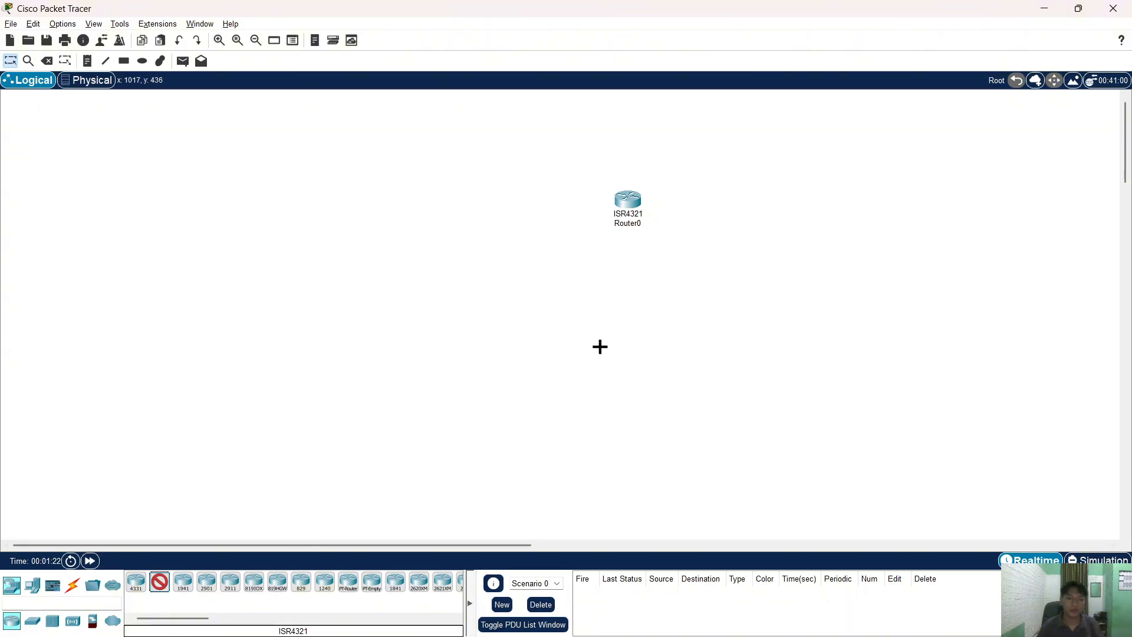
{"action": "left_click", "coordinate": [625, 307]}
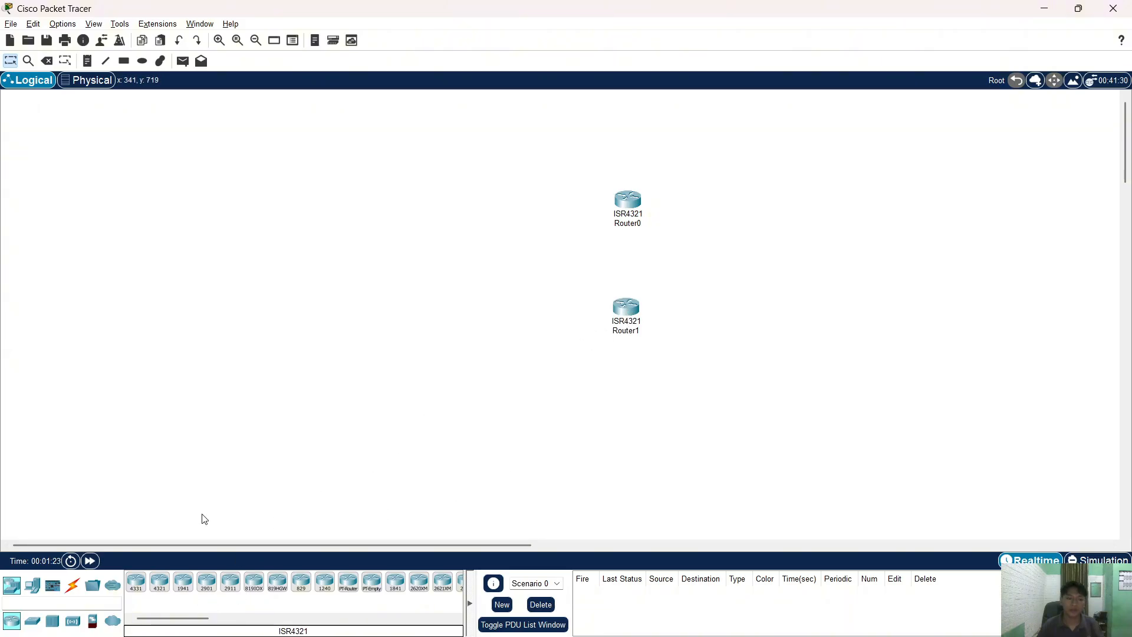
- Place a 3650-24PS switch left of the routers and two PC-PTs left of the switch
{"action": "left_click", "coordinate": [33, 624]}
{"action": "left_click", "coordinate": [230, 581]}
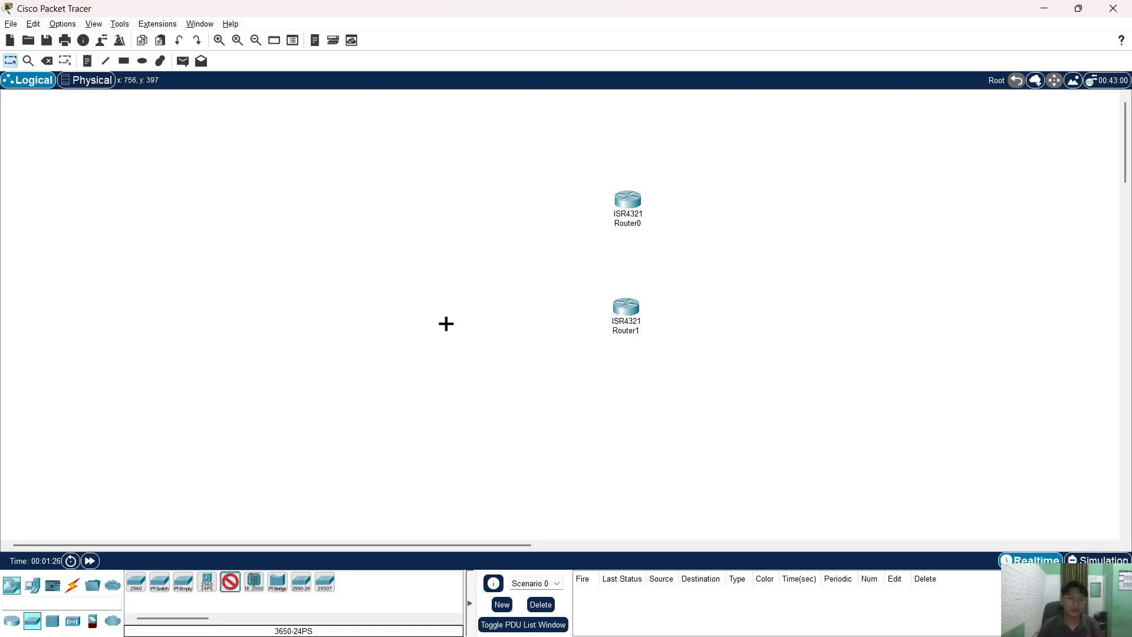
{"action": "left_click", "coordinate": [445, 323]}
{"action": "left_click", "coordinate": [32, 585]}
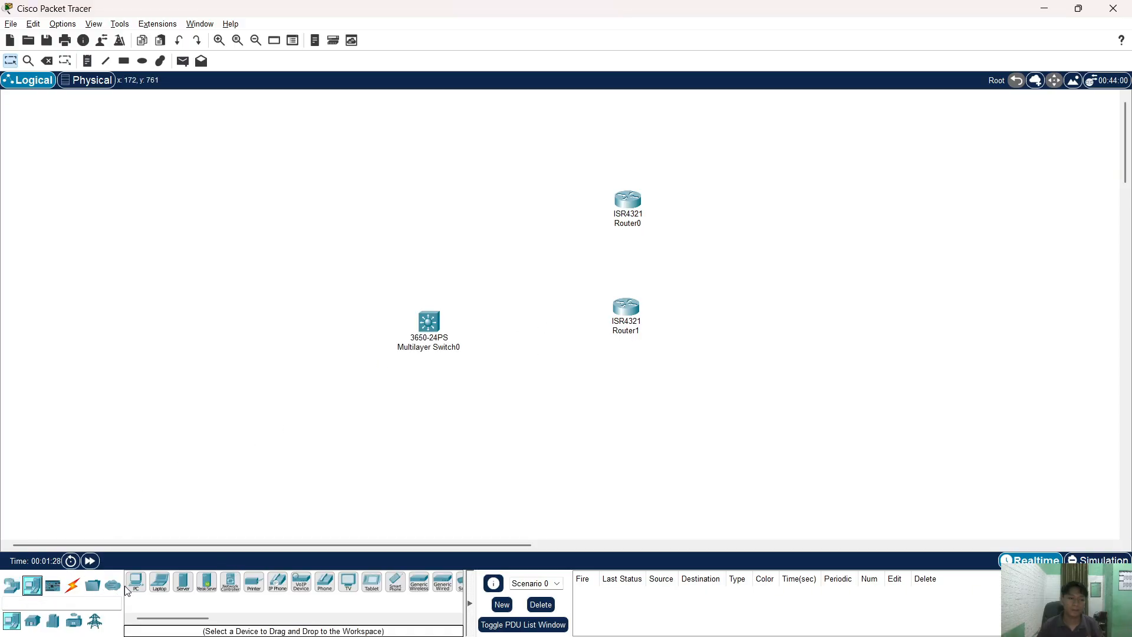
{"action": "left_click", "coordinate": [136, 582]}
{"action": "left_click", "coordinate": [269, 376]}
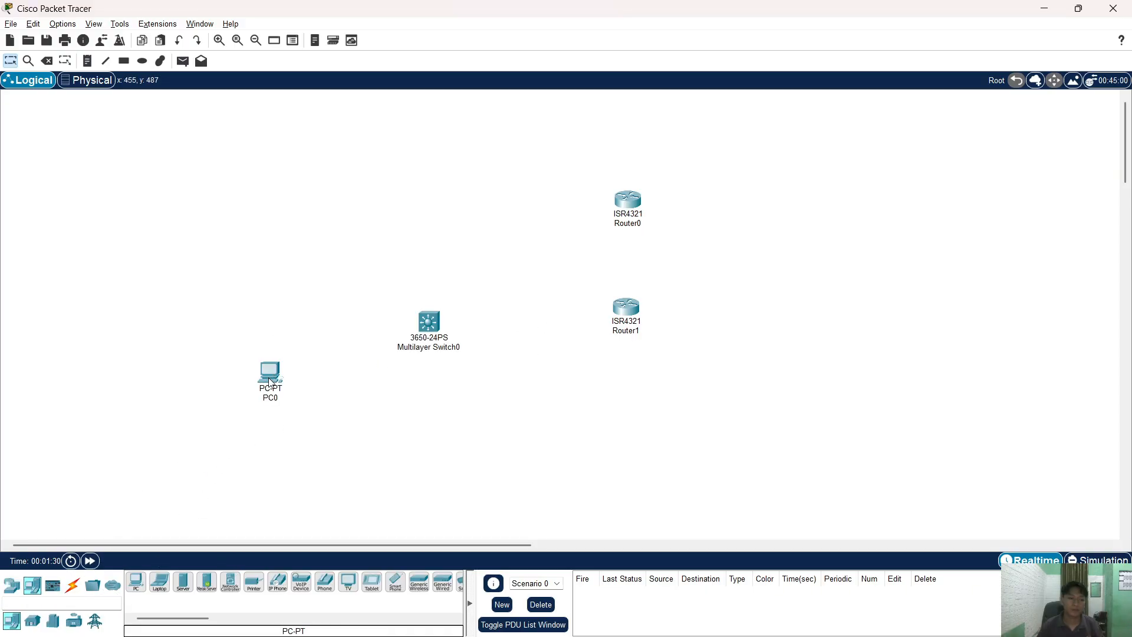
{"action": "left_click", "coordinate": [137, 583]}
{"action": "left_click", "coordinate": [265, 299]}
- Link Router0 to Router1 automatically, and cable Router1 Gig0/0/1 to switch port Gig1/0/11
{"action": "left_click", "coordinate": [73, 585]}
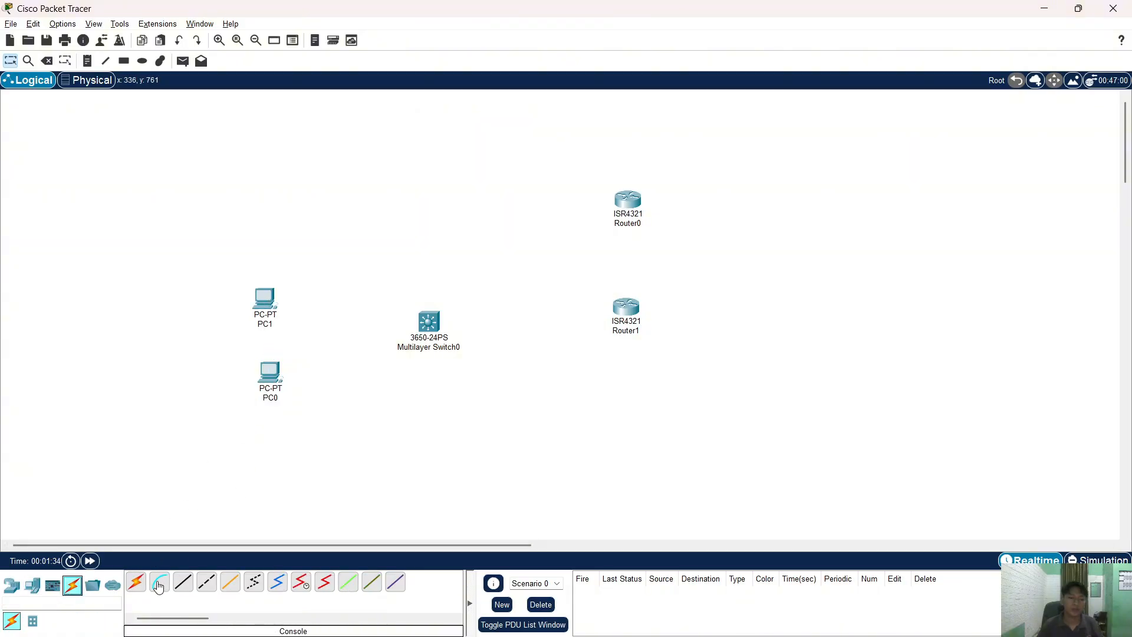
{"action": "left_click", "coordinate": [136, 582]}
{"action": "left_click", "coordinate": [629, 202]}
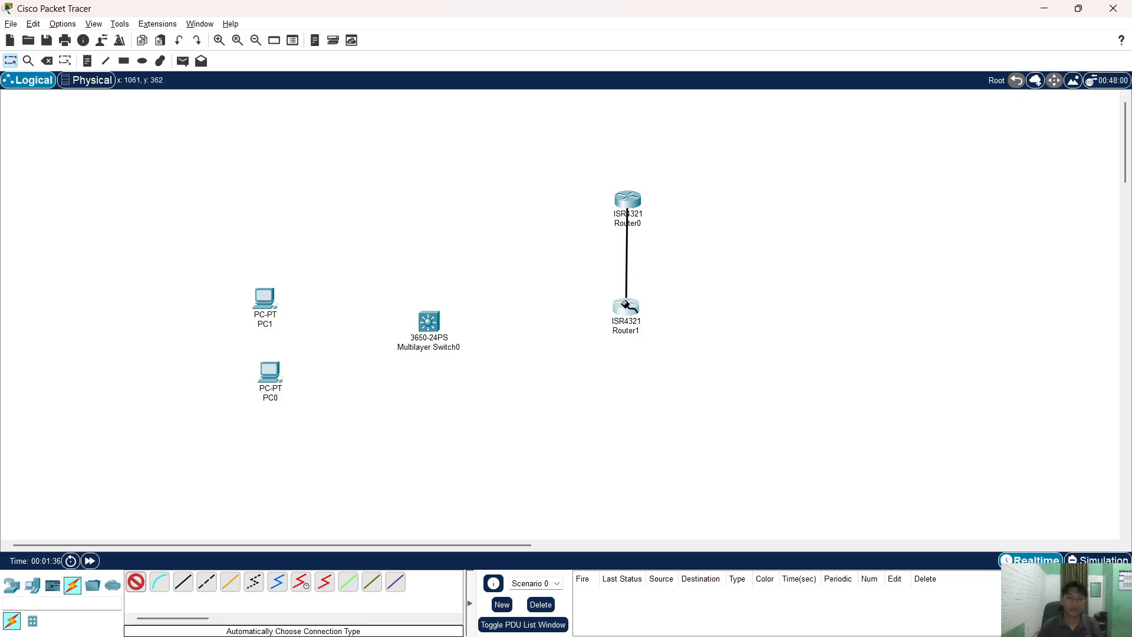
{"action": "left_click", "coordinate": [626, 308]}
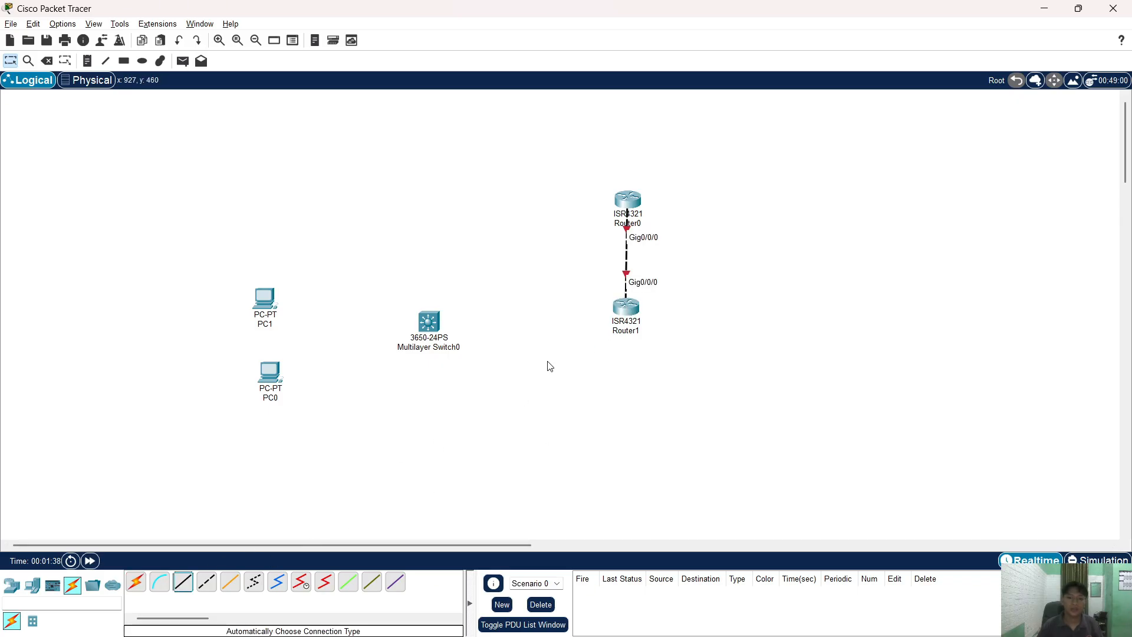
{"action": "left_click", "coordinate": [183, 582]}
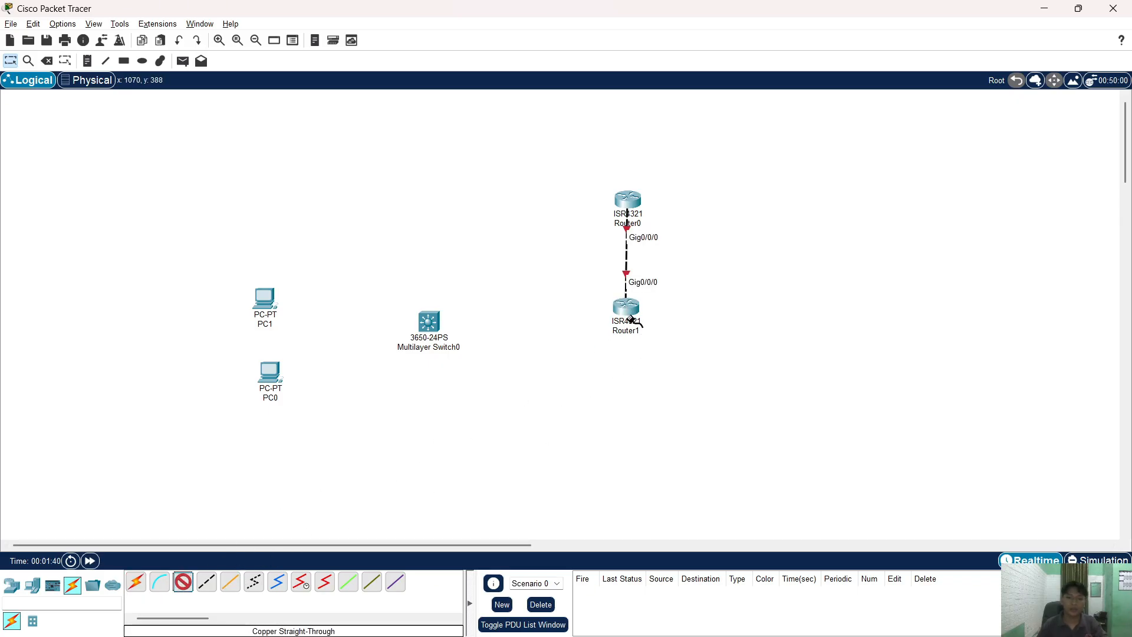
{"action": "left_click", "coordinate": [627, 309]}
{"action": "left_click", "coordinate": [661, 360]}
{"action": "left_click", "coordinate": [429, 321]}
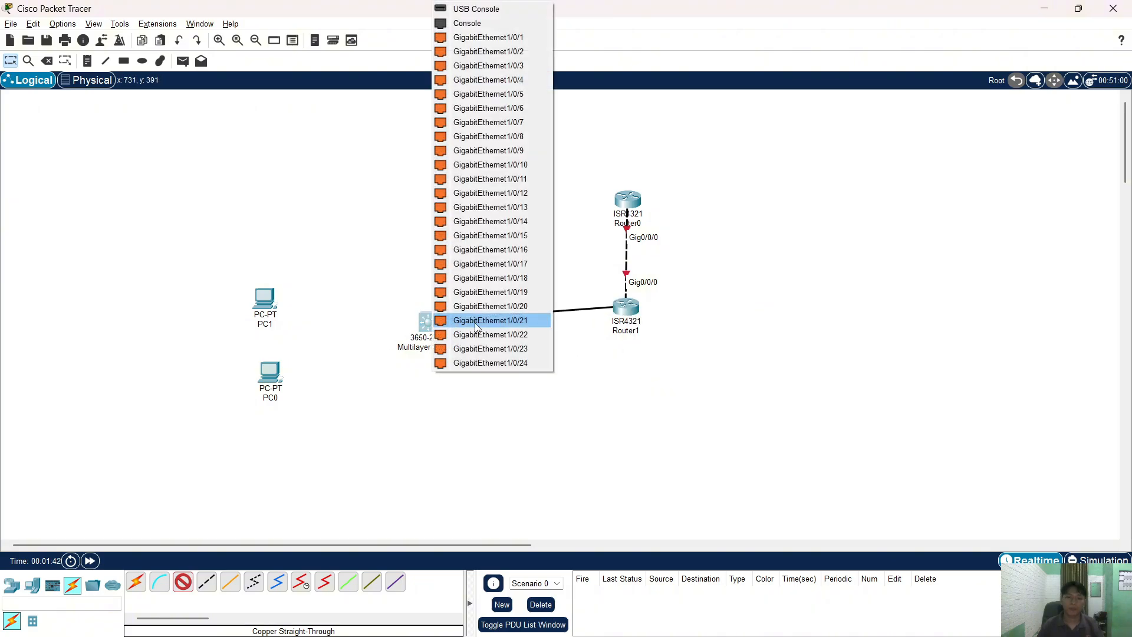
{"action": "left_click", "coordinate": [525, 178]}
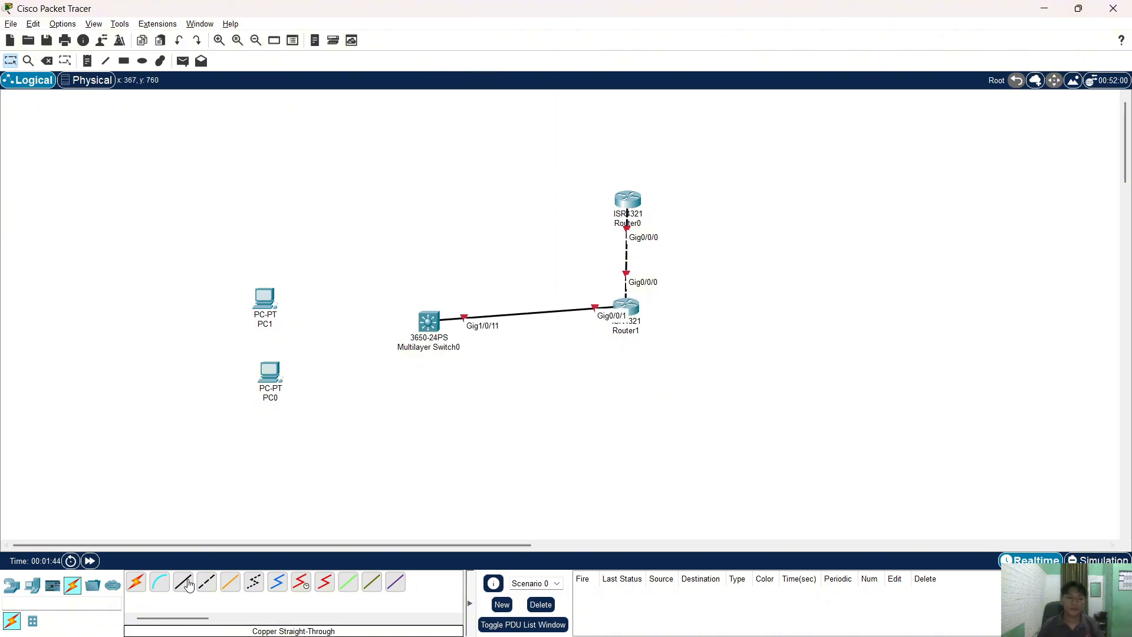
- Cable PC1 to switch port Gig1/0/23 and PC0 to Gig1/0/24 with straight-through copper
{"action": "left_click", "coordinate": [277, 298]}
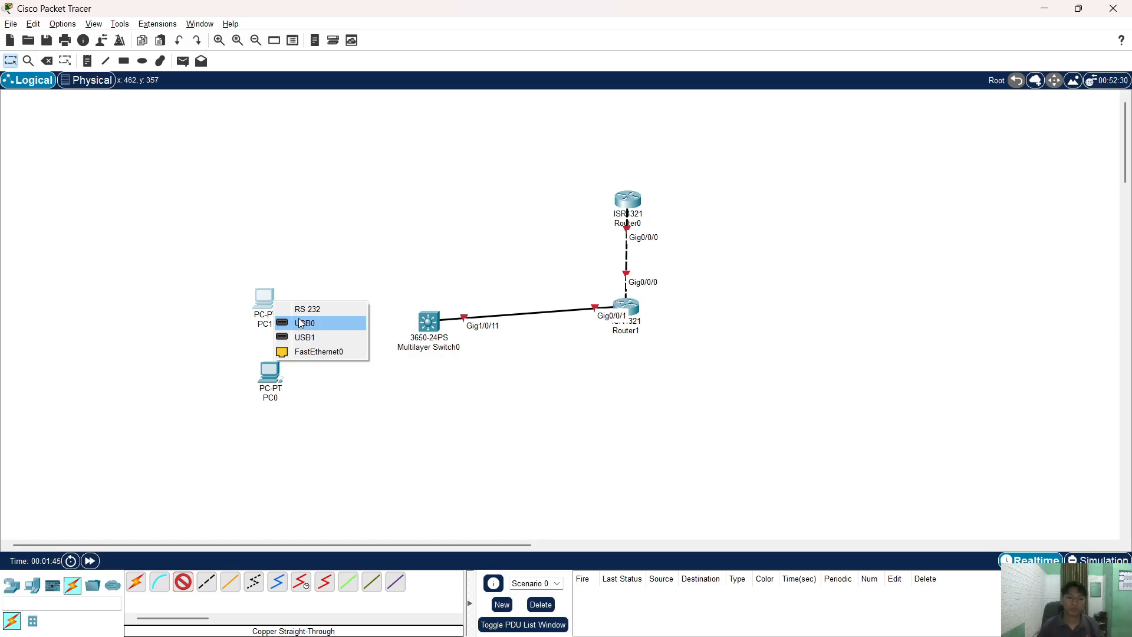
{"action": "left_click", "coordinate": [301, 351]}
{"action": "left_click", "coordinate": [438, 321]}
{"action": "left_click", "coordinate": [454, 322]}
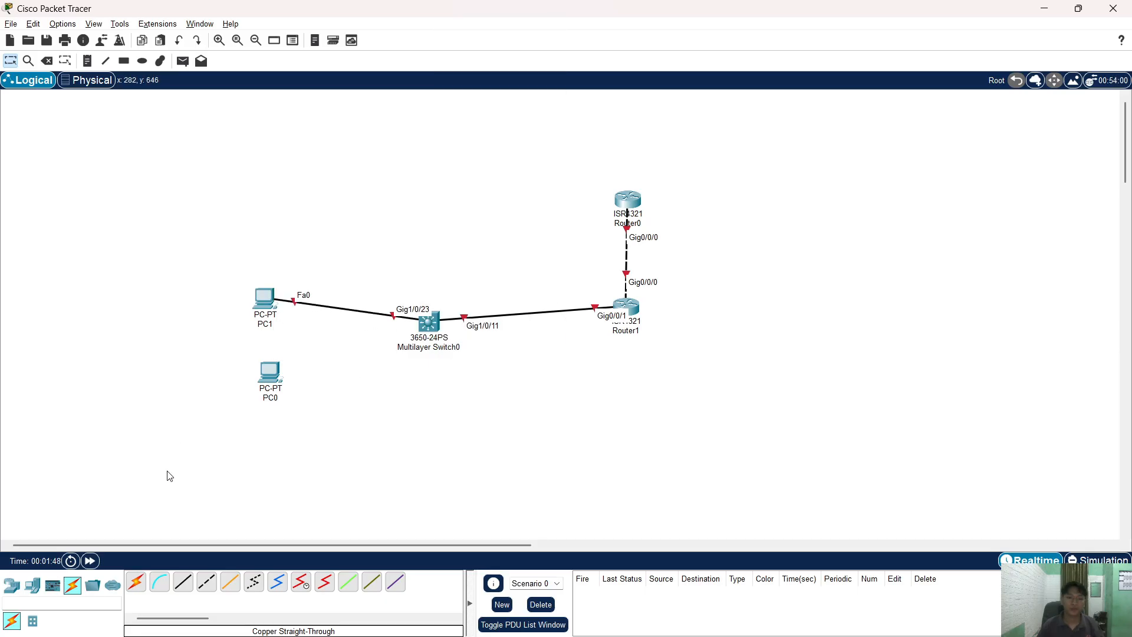
{"action": "left_click", "coordinate": [184, 583]}
{"action": "left_click", "coordinate": [271, 373]}
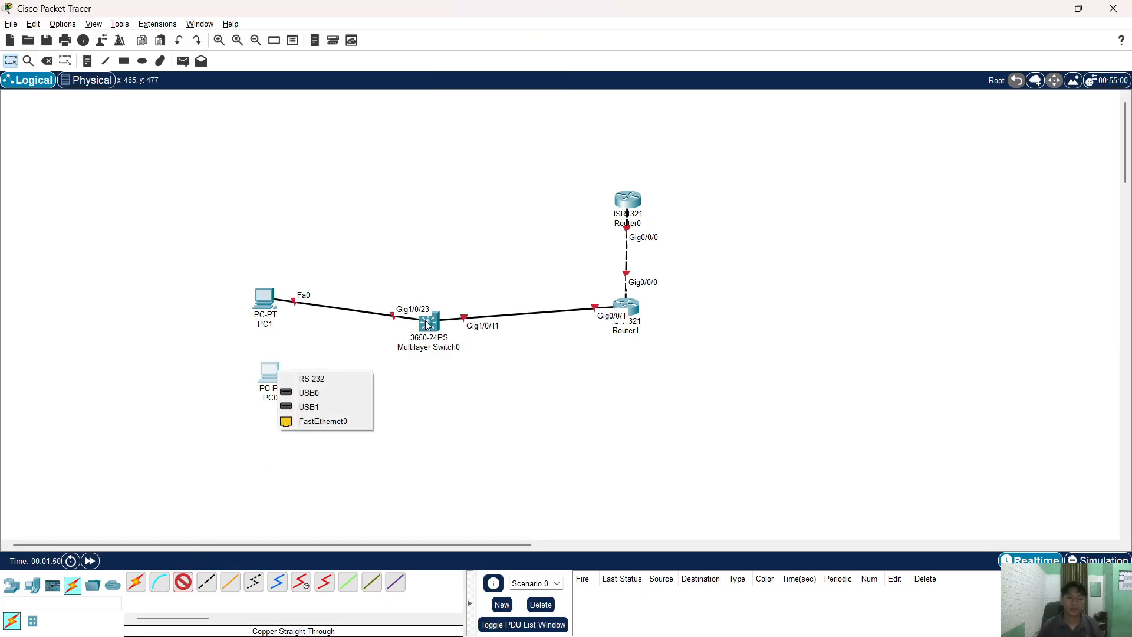
{"action": "left_click", "coordinate": [343, 422]}
{"action": "left_click", "coordinate": [620, 347]}
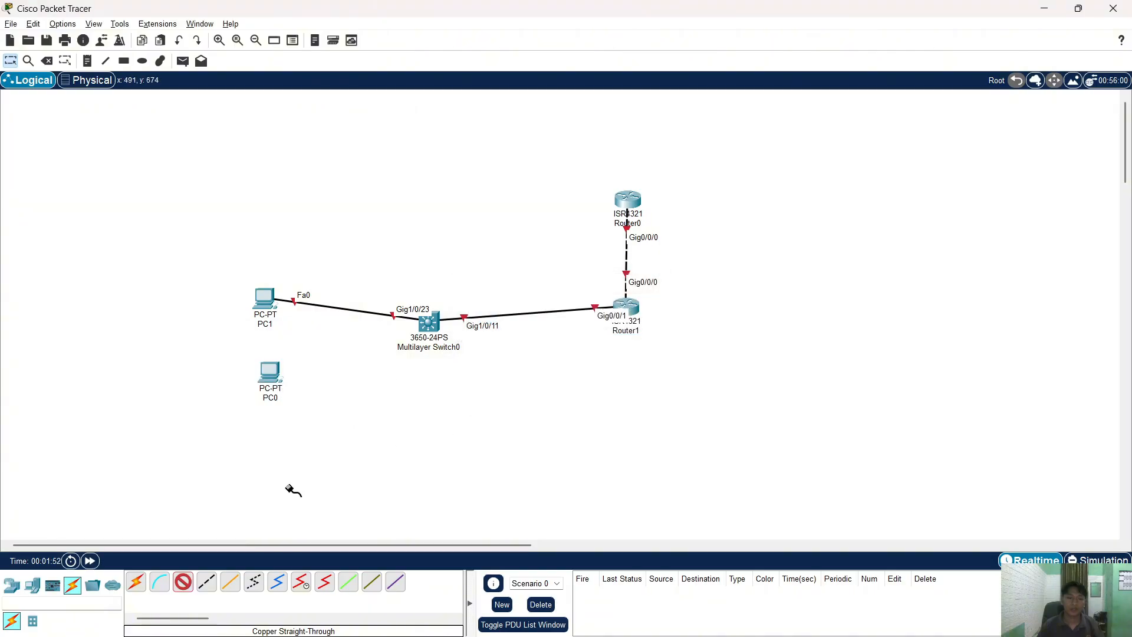
{"action": "left_click", "coordinate": [274, 378]}
{"action": "left_click", "coordinate": [327, 429]}
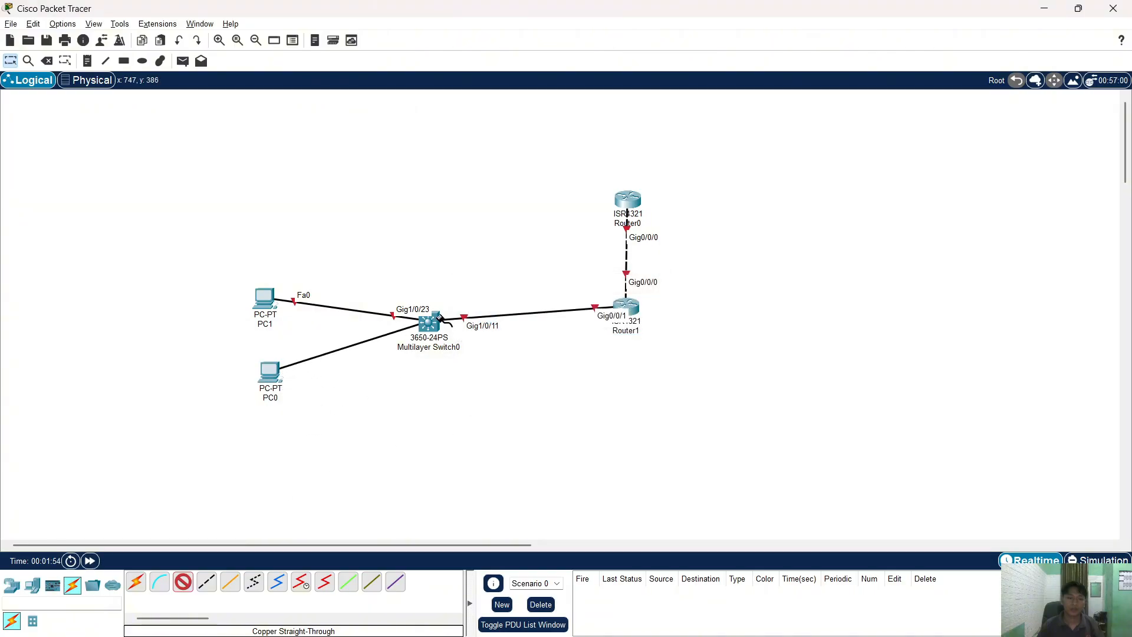
{"action": "left_click", "coordinate": [428, 323]}
{"action": "left_click", "coordinate": [472, 335]}
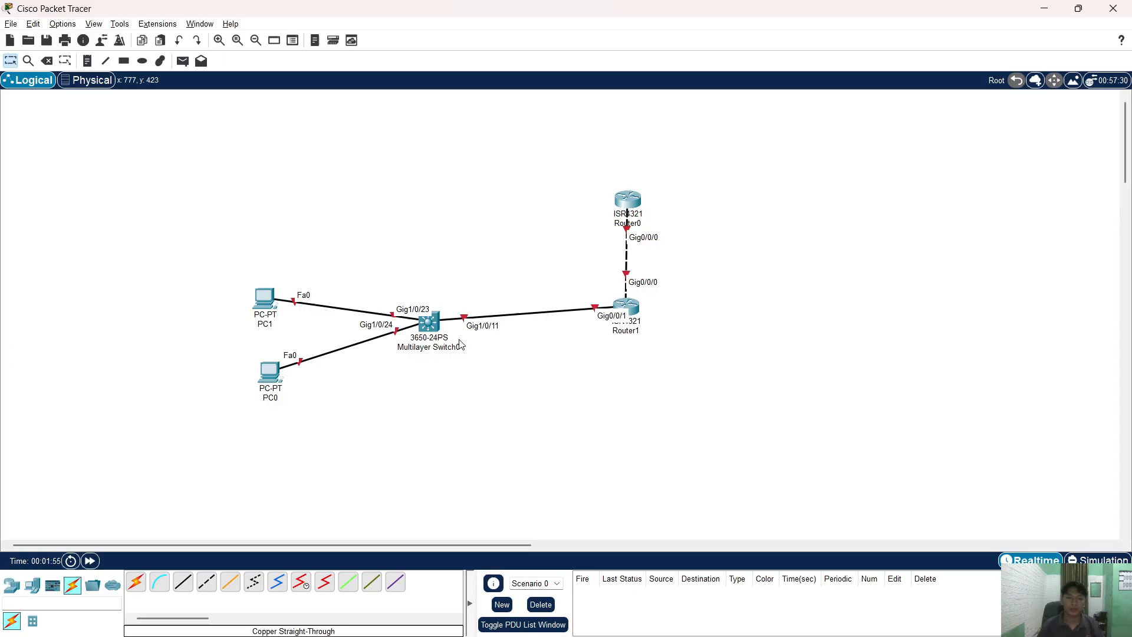
- Install an AC-POWER-SUPPLY in the switch, then nudge Router1 and PC0 into position
{"action": "left_click", "coordinate": [428, 322]}
{"action": "left_click_drag", "start_coordinate": [458, 185], "coordinate": [753, 240]}
{"action": "left_click", "coordinate": [894, 124]}
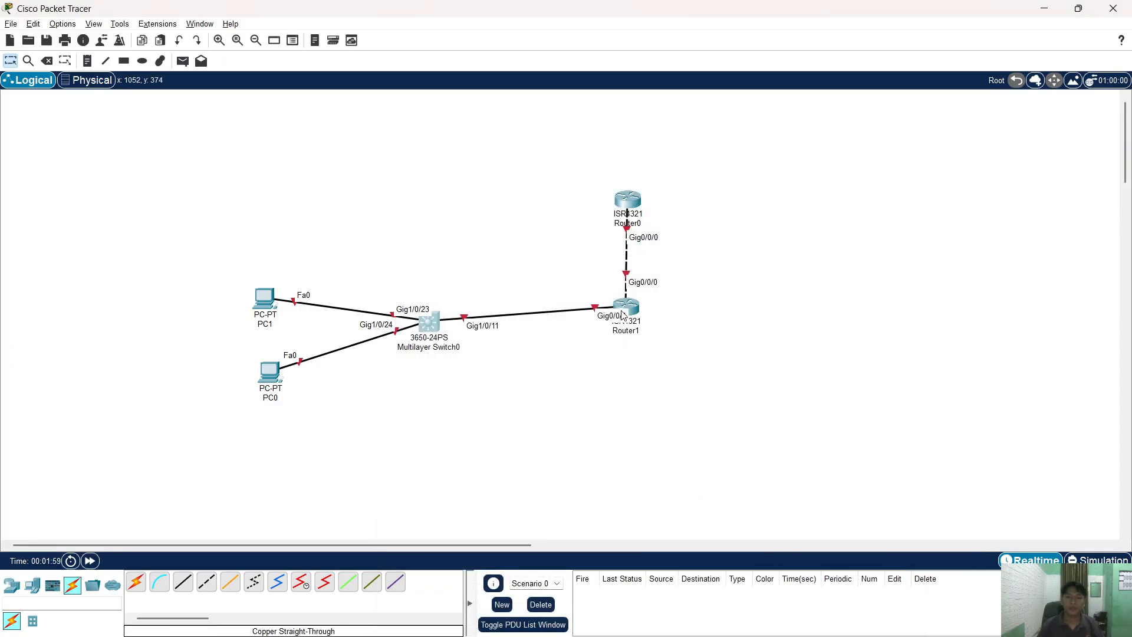
{"action": "left_click_drag", "start_coordinate": [623, 316], "coordinate": [625, 324]}
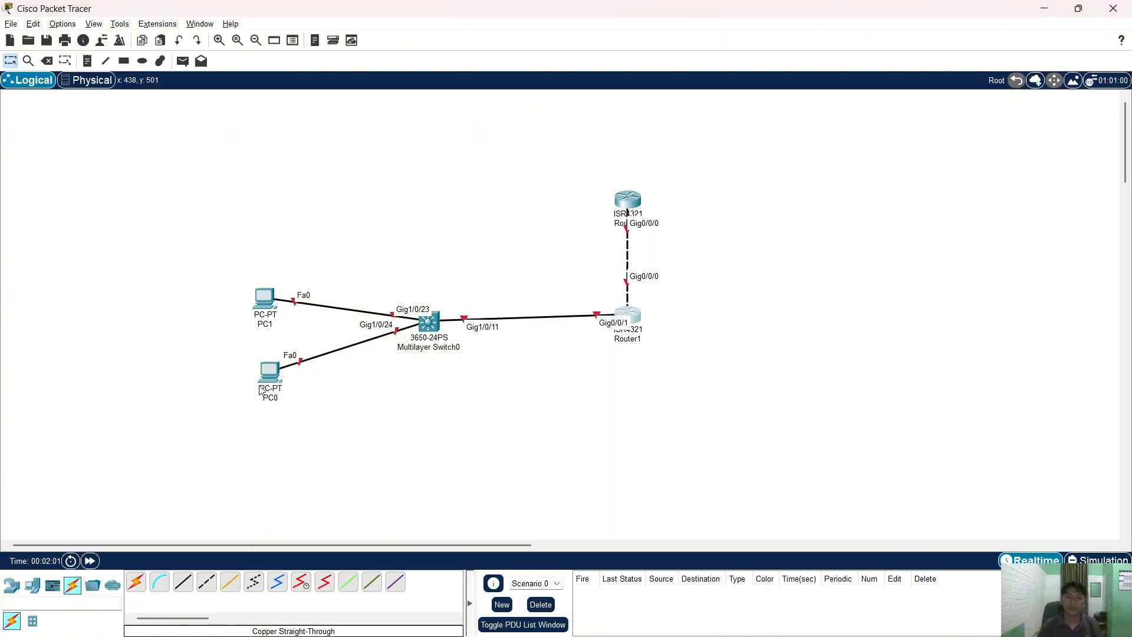
{"action": "left_click_drag", "start_coordinate": [262, 390], "coordinate": [253, 386]}
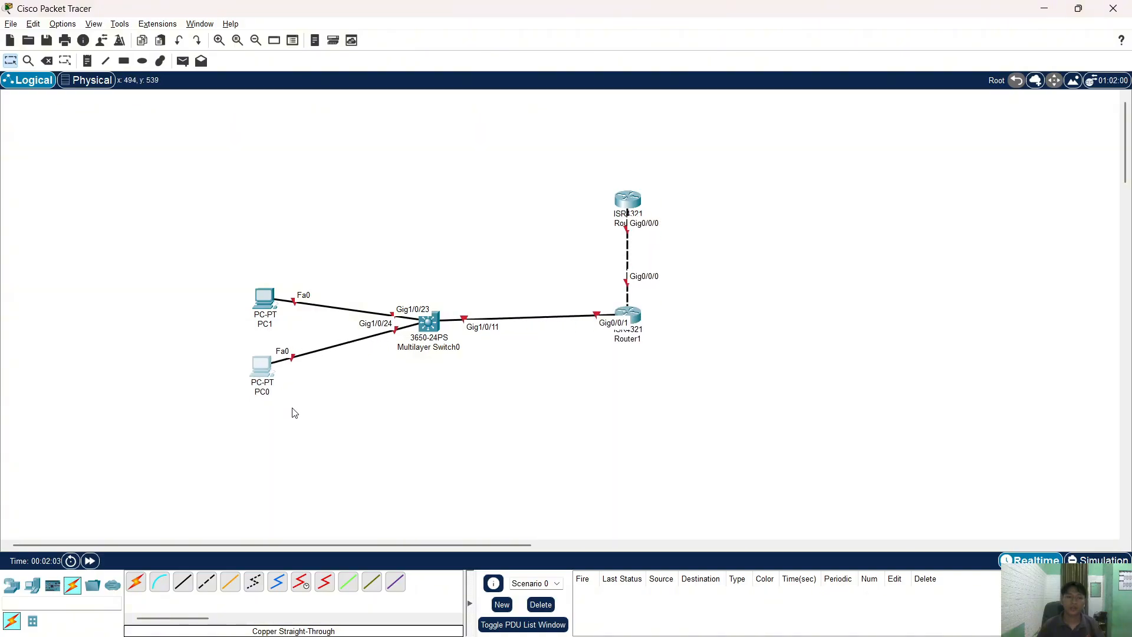
- Rename PC0 to PC2, the switch to D1, and Router1 to R1
{"action": "left_click", "coordinate": [263, 391]}
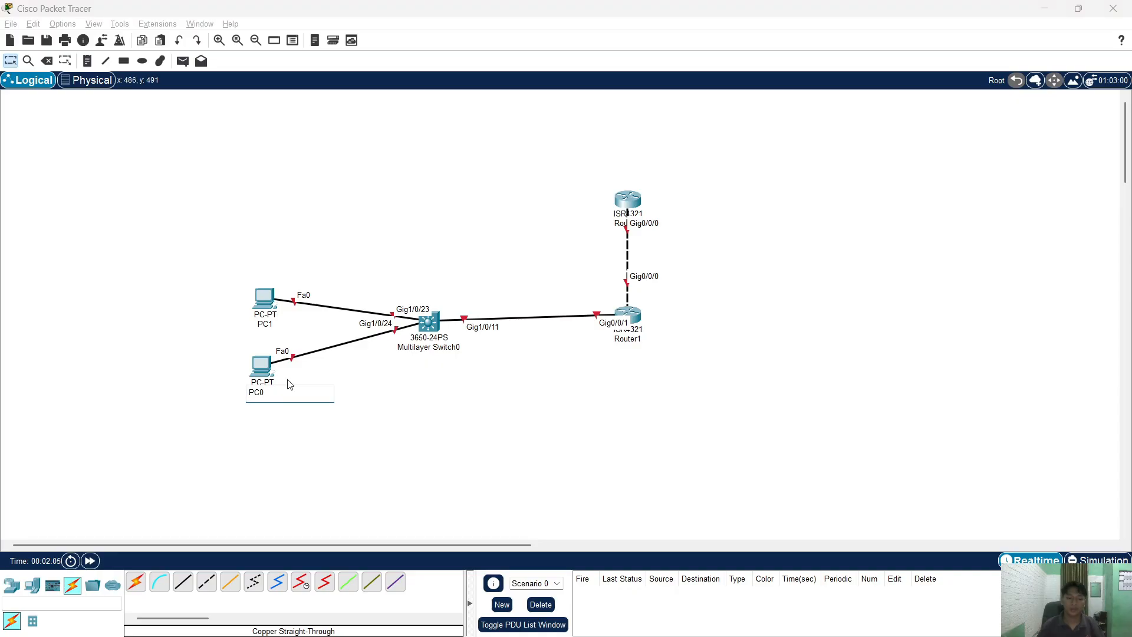
{"action": "key", "text": "Return"}
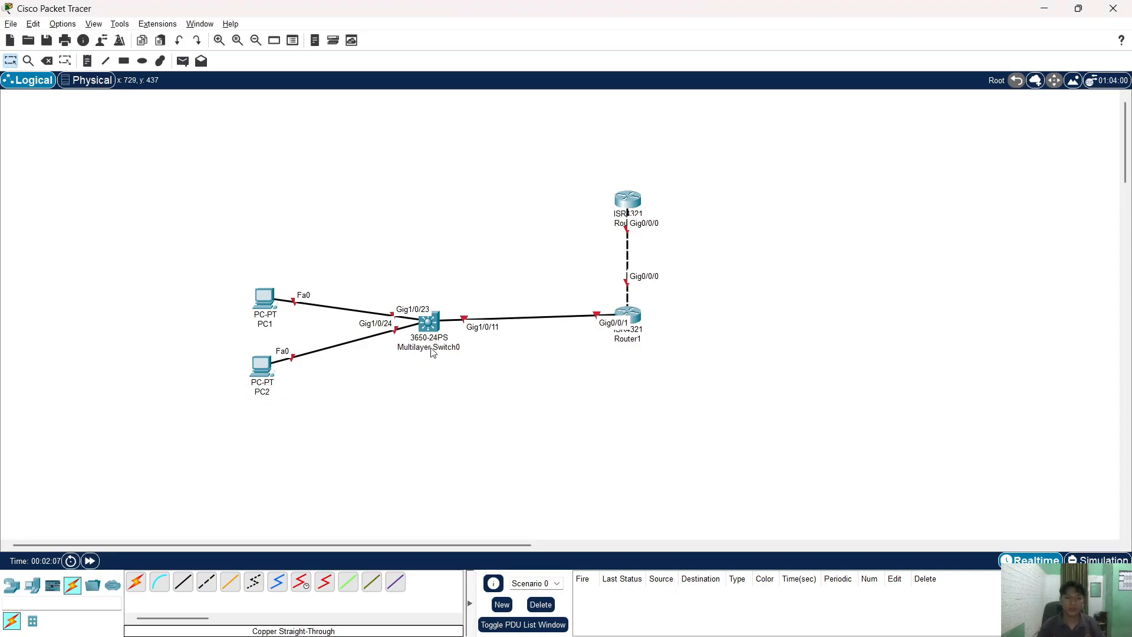
{"action": "left_click", "coordinate": [433, 348]}
{"action": "type", "text": "D1"}
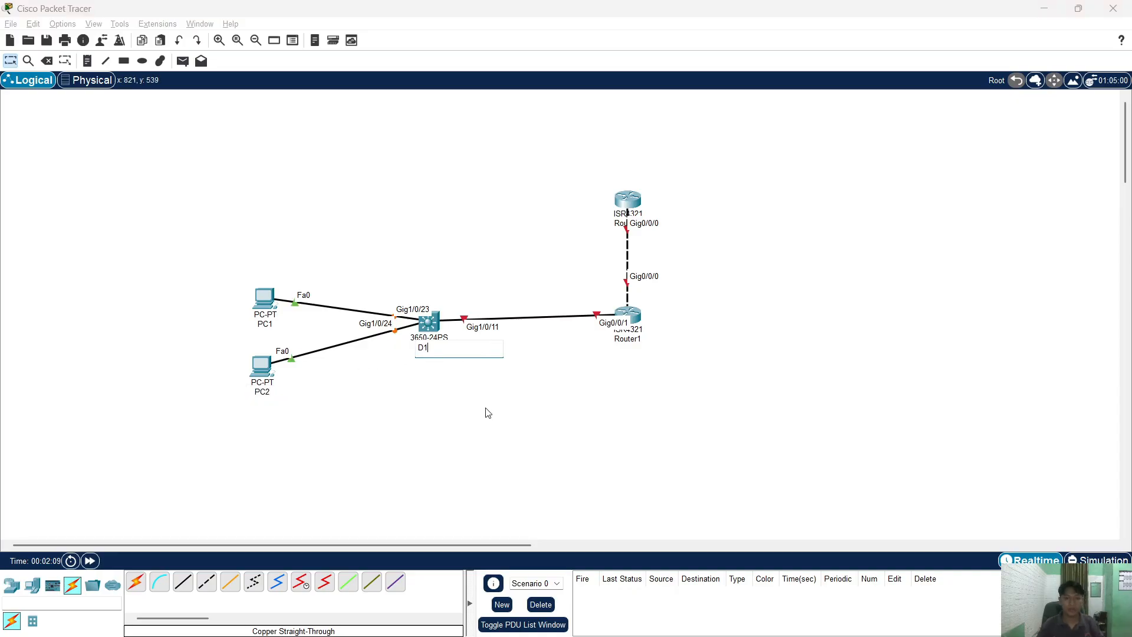
{"action": "key", "text": "Return"}
{"action": "left_click", "coordinate": [634, 343]}
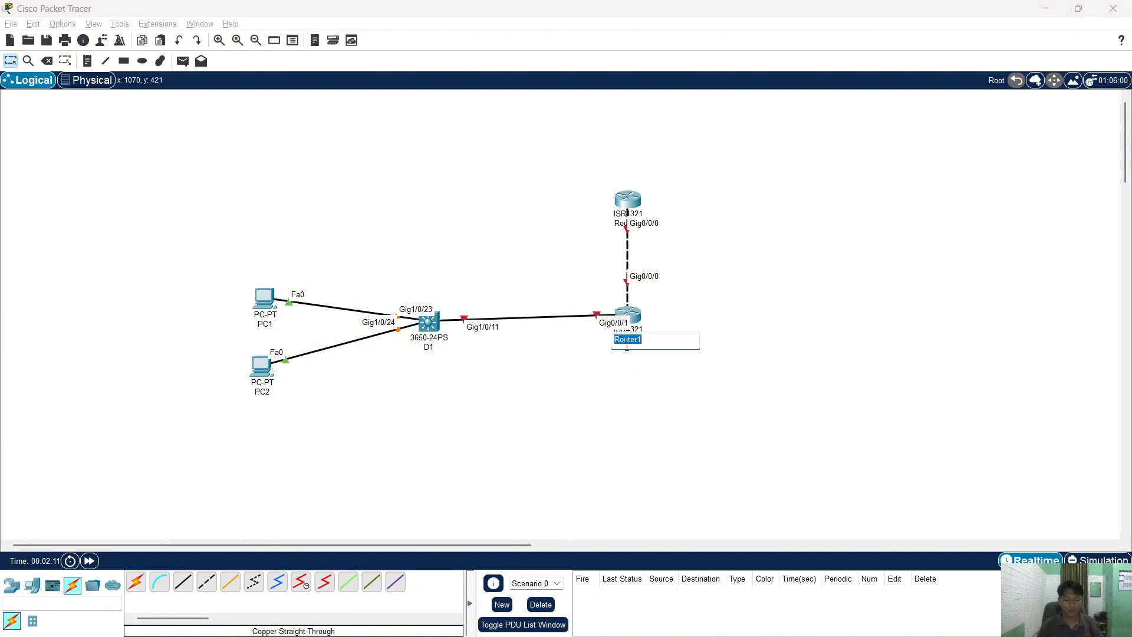
{"action": "type", "text": "R1"}
{"action": "key", "text": "Return"}
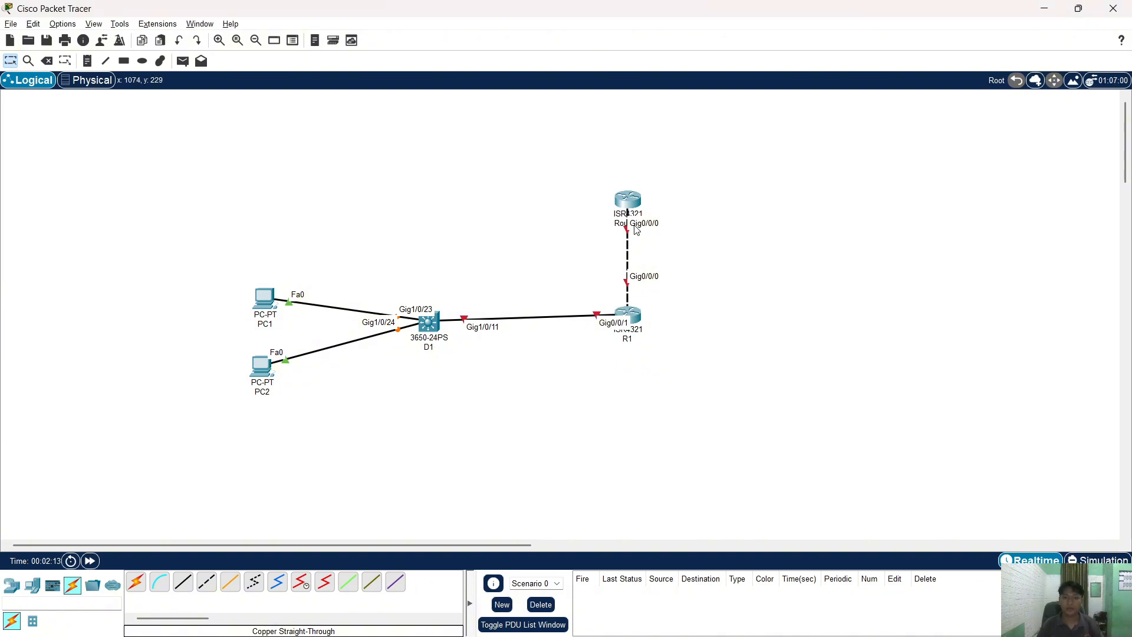
- Rename the upper router to R2 and check the names against the lab PDF
{"action": "left_click", "coordinate": [620, 226]}
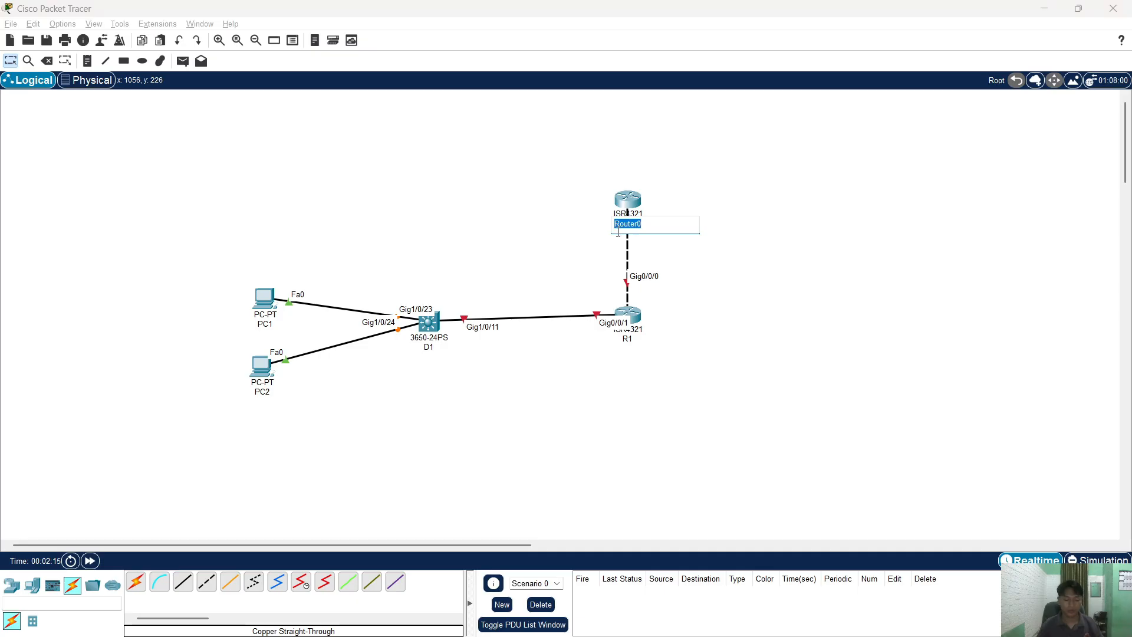
{"action": "type", "text": "R2"}
{"action": "key", "text": "Return"}
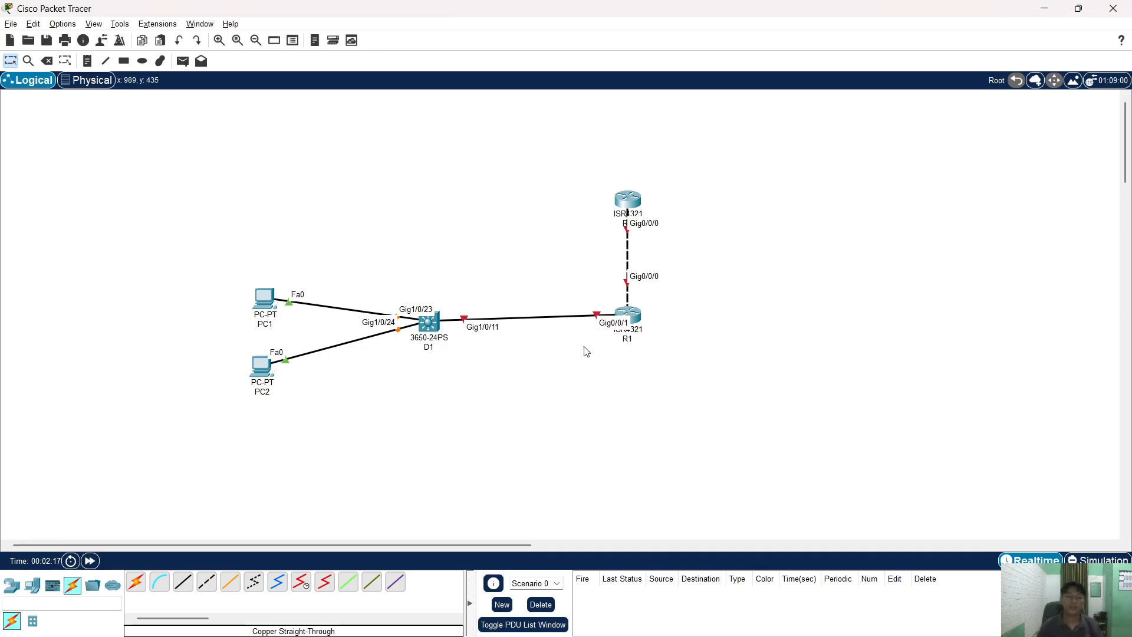
{"action": "key", "text": "alt+Tab"}
{"action": "scroll", "coordinate": [465, 365], "scroll_direction": "down", "scroll_amount": 5}
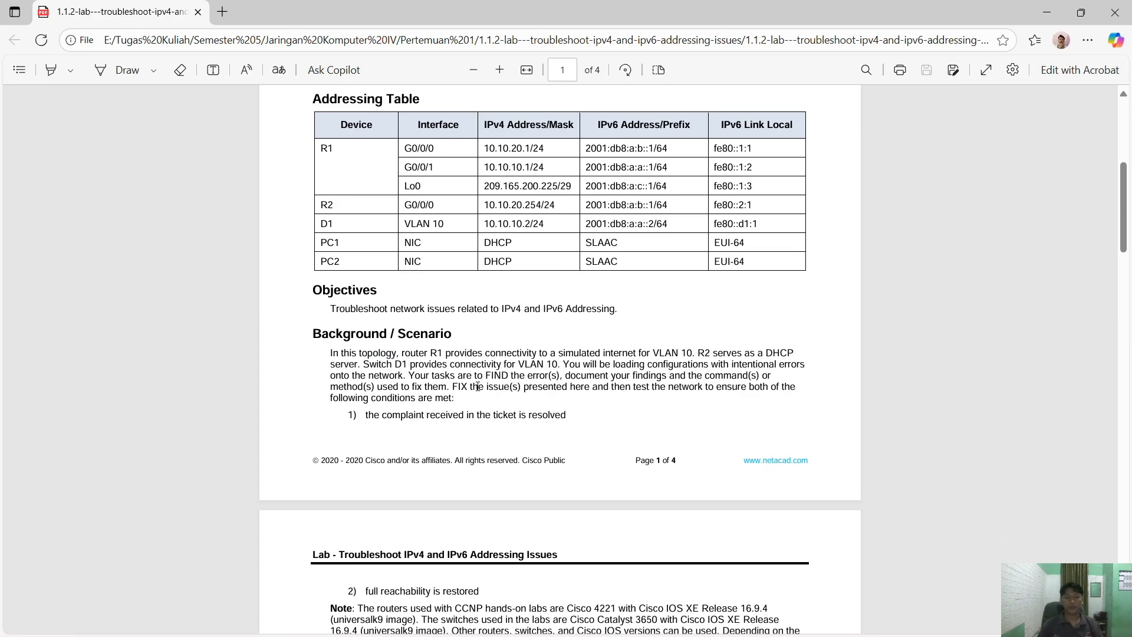
{"action": "scroll", "coordinate": [475, 377], "scroll_direction": "up", "scroll_amount": 4}
{"action": "key", "text": "alt+Tab"}
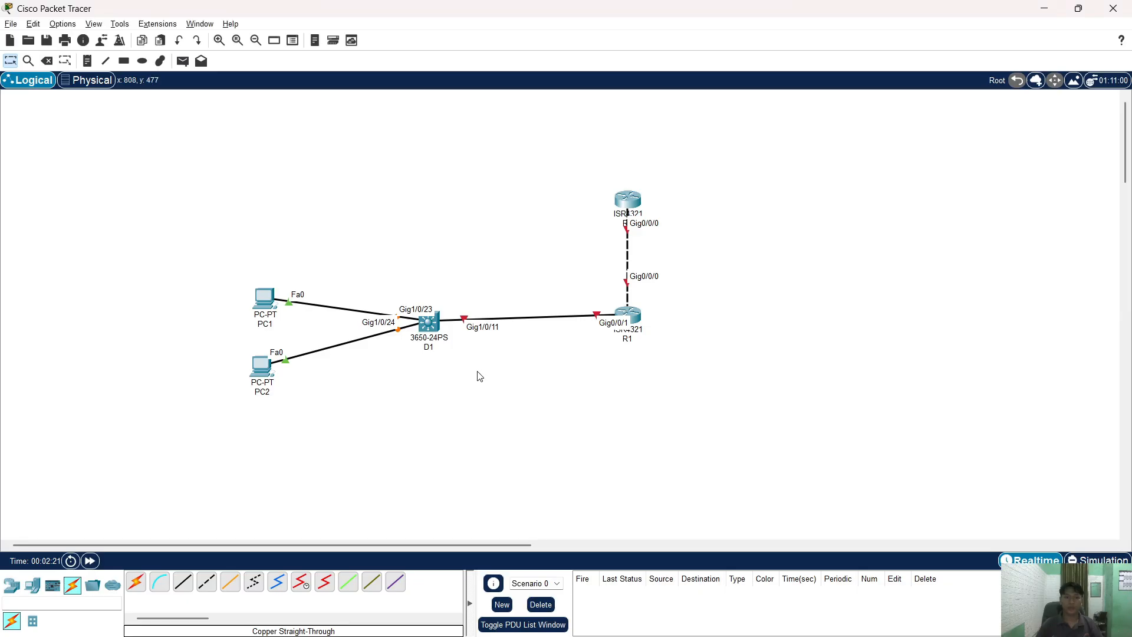
- Open R1's CLI, decline the initial configuration dialog, and enter privileged mode
{"action": "double_click", "coordinate": [628, 318]}
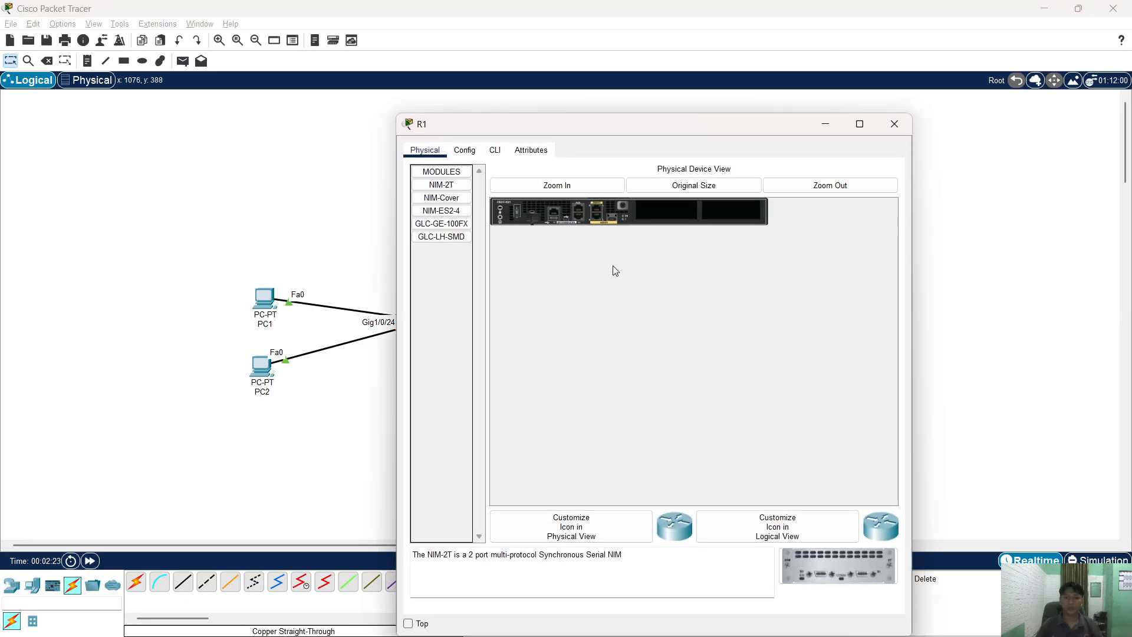
{"action": "left_click", "coordinate": [497, 150]}
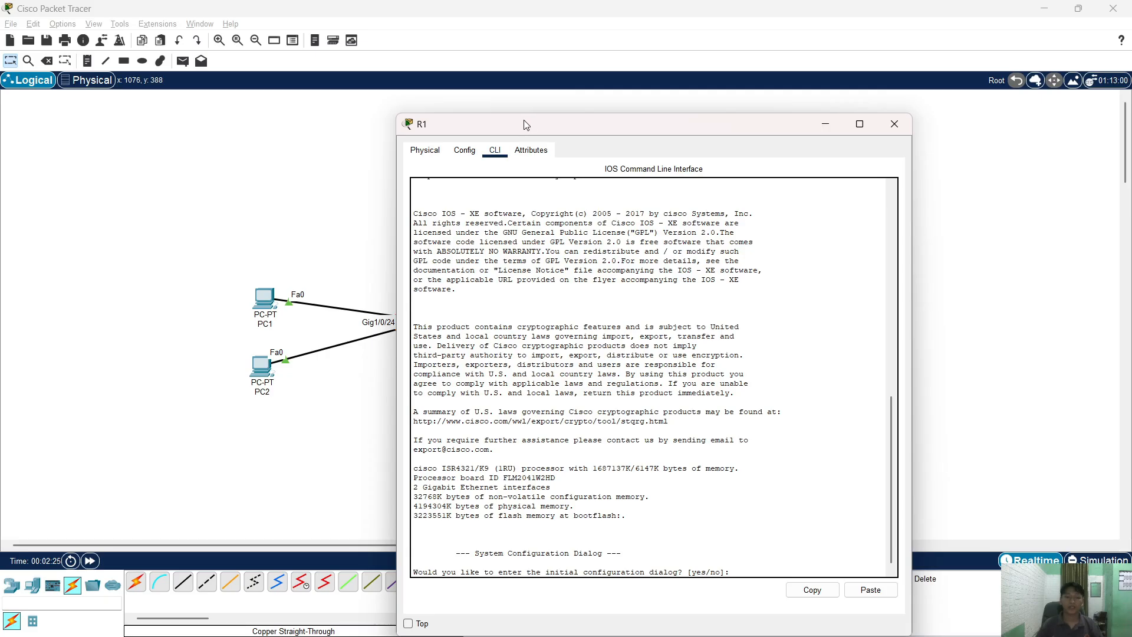
{"action": "left_click_drag", "start_coordinate": [524, 120], "coordinate": [625, 118]}
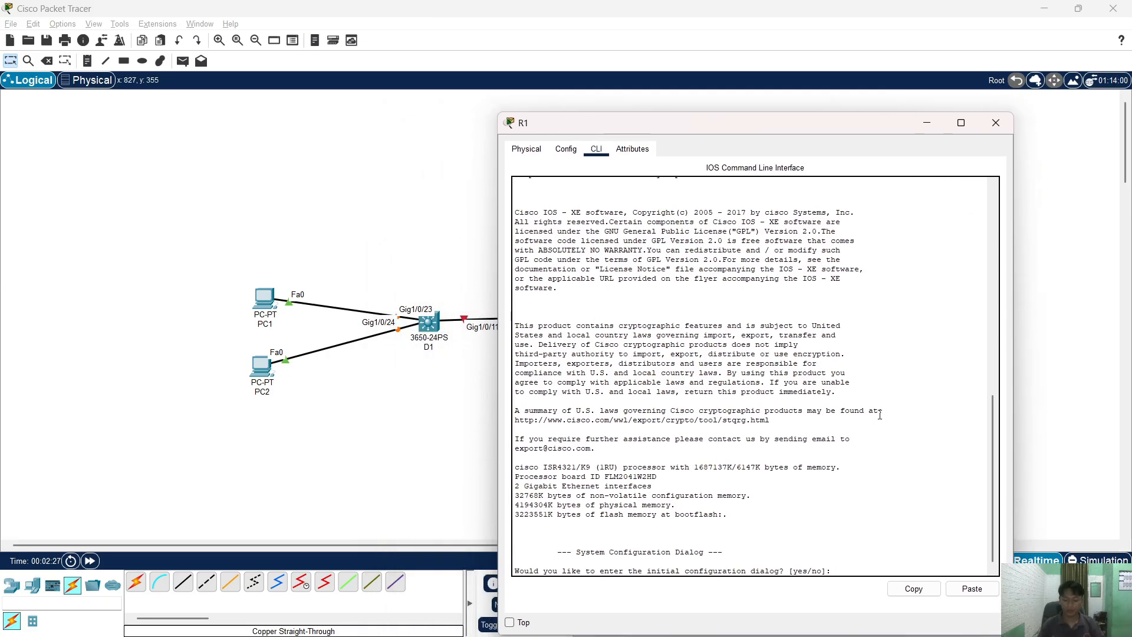
{"action": "type", "text": "no"}
{"action": "key", "text": "Return"}
{"action": "key", "text": "Return"}
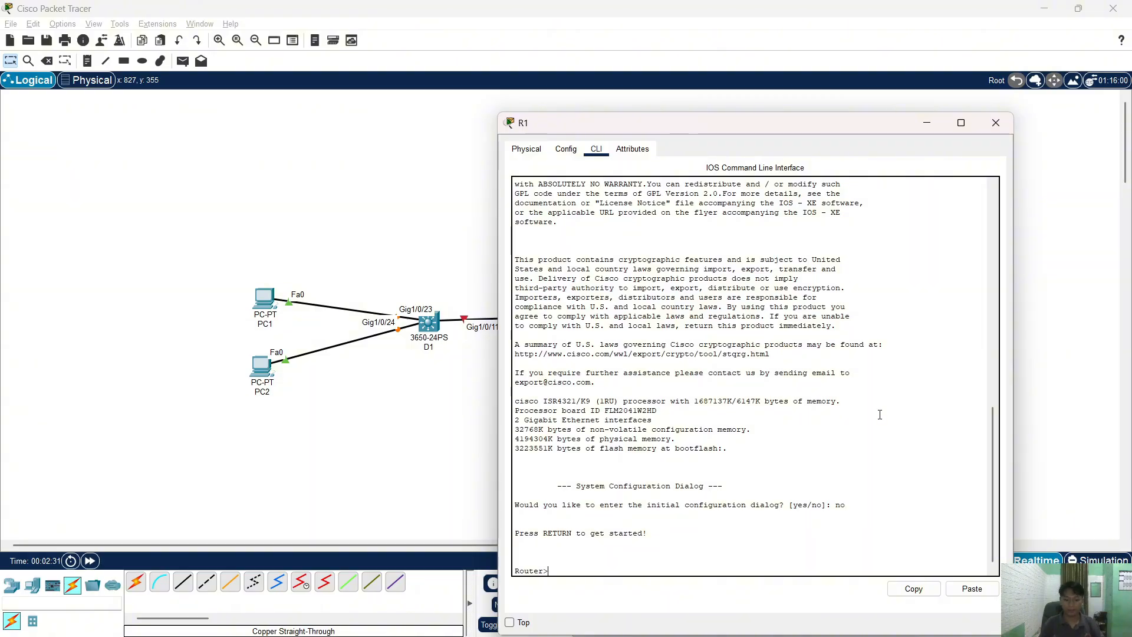
{"action": "type", "text": "en"}
{"action": "key", "text": "Return"}
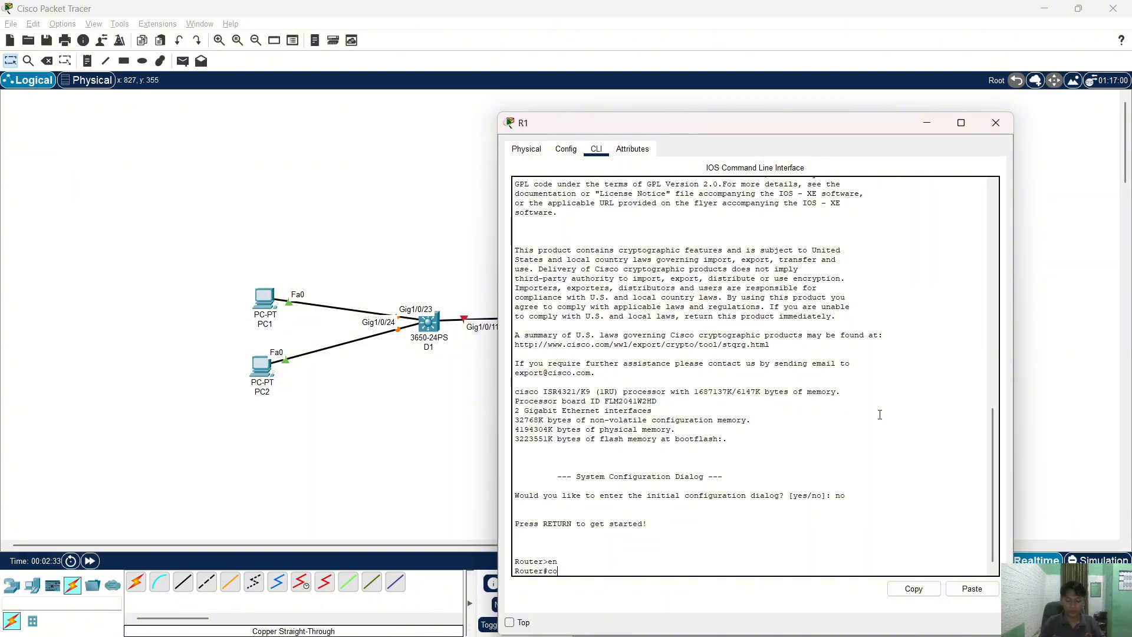
- Enter global configuration mode and set the hostname to R1
{"action": "type", "text": "conf t"}
{"action": "key", "text": "Return"}
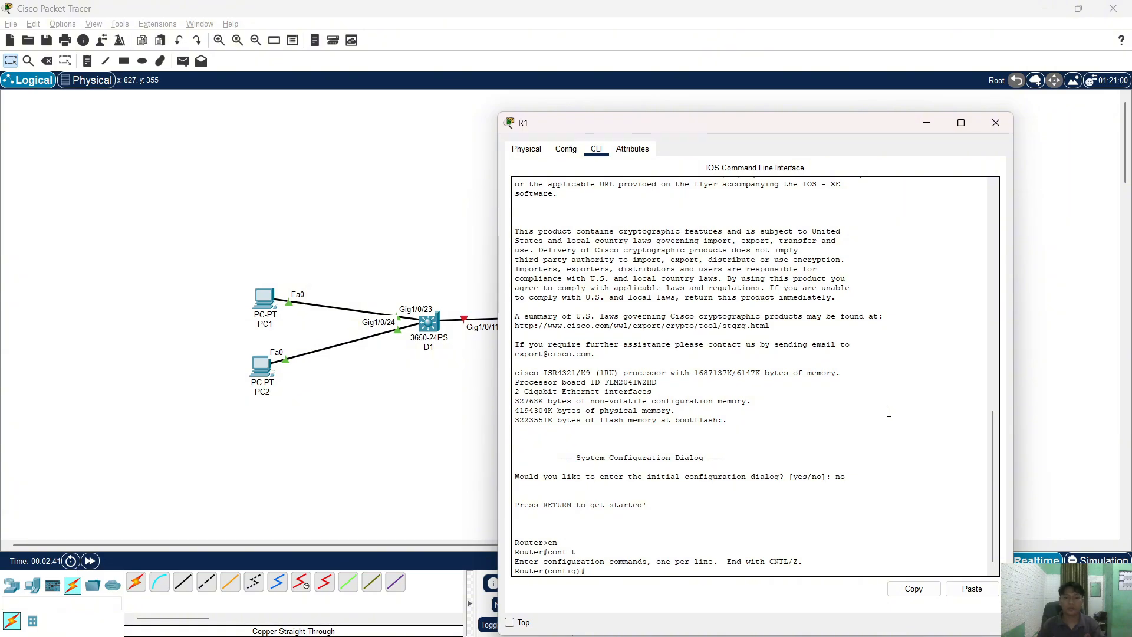
{"action": "type", "text": "host R"}
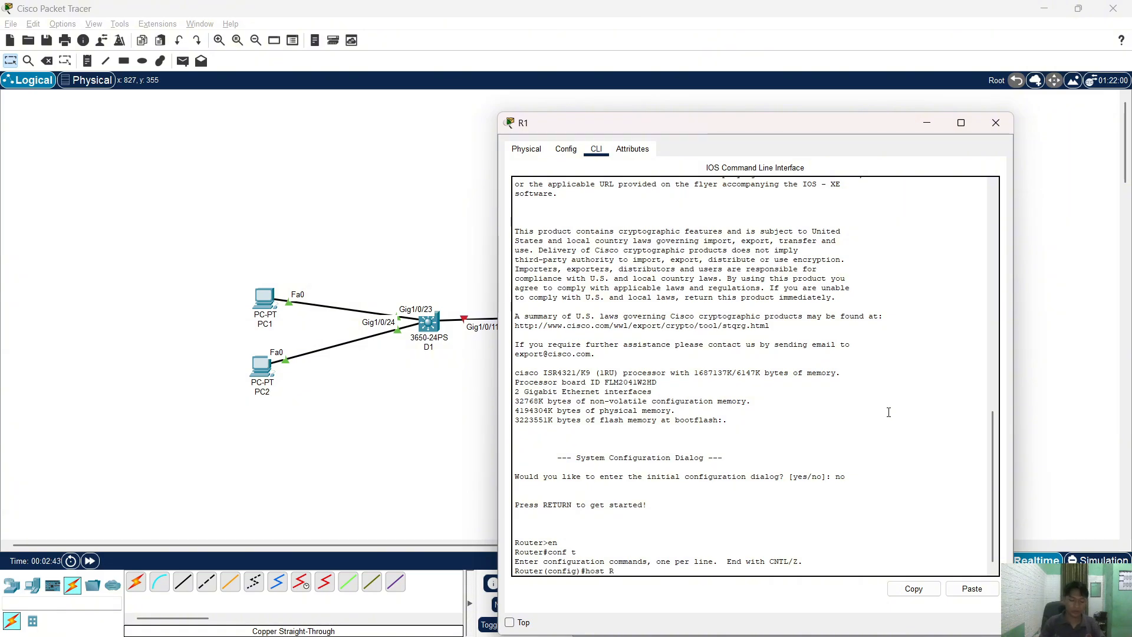
{"action": "type", "text": "1"}
{"action": "key", "text": "Return"}
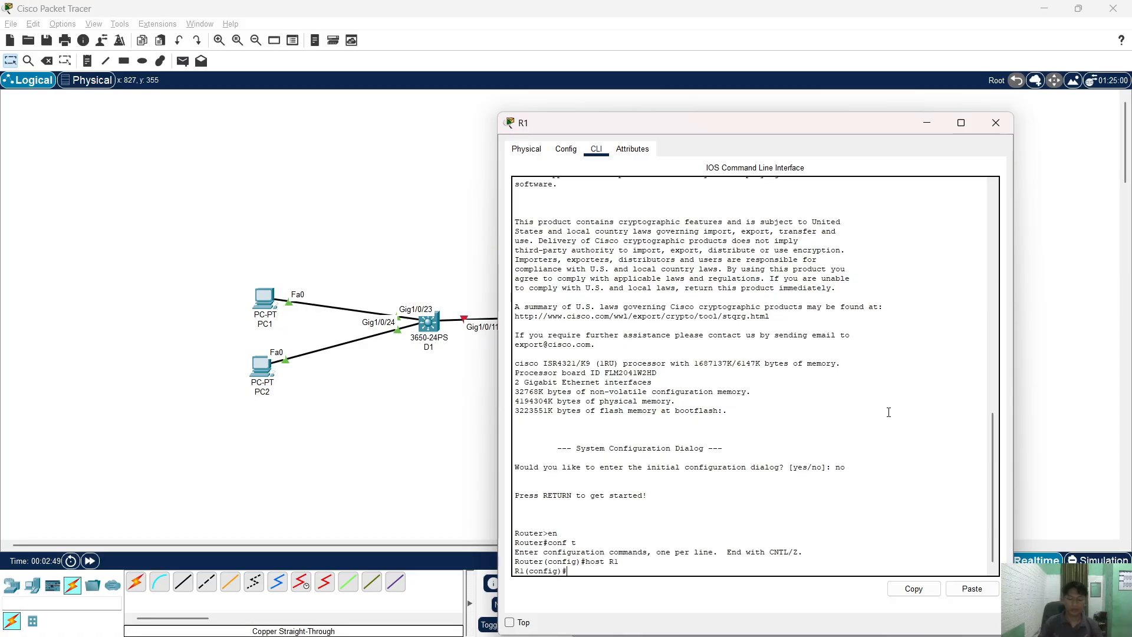
- Create user admin with privilege 15 and a secret password
{"action": "type", "text": "user"}
{"action": "key", "text": "Tab"}
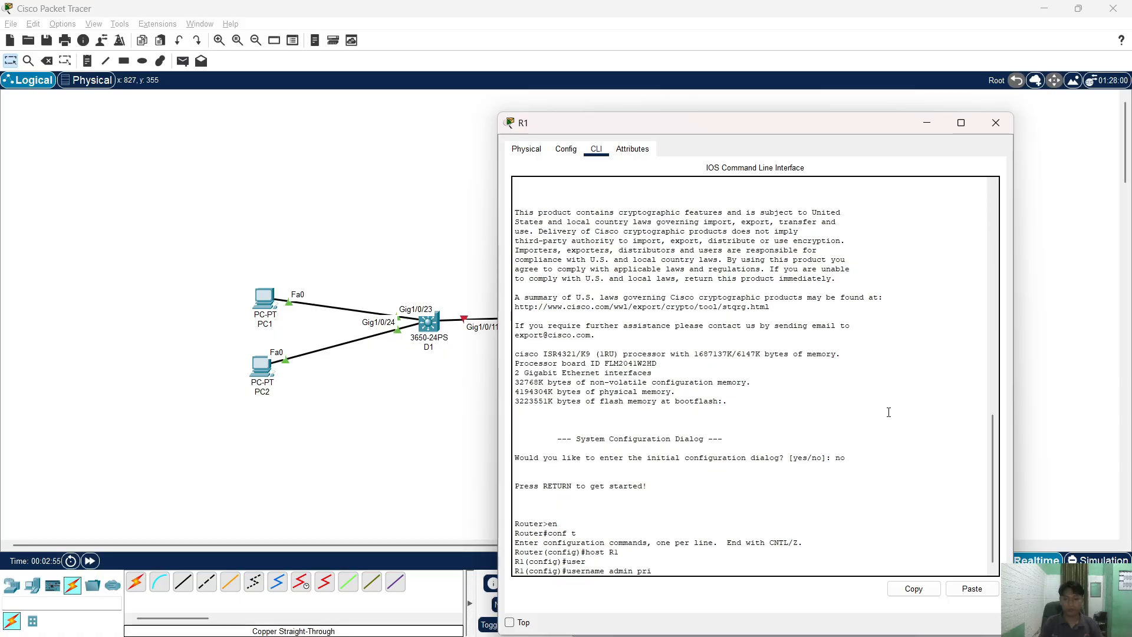
{"action": "type", "text": "admin pri"}
{"action": "key", "text": "Tab"}
{"action": "type", "text": "15 sec"}
{"action": "key", "text": "Tab"}
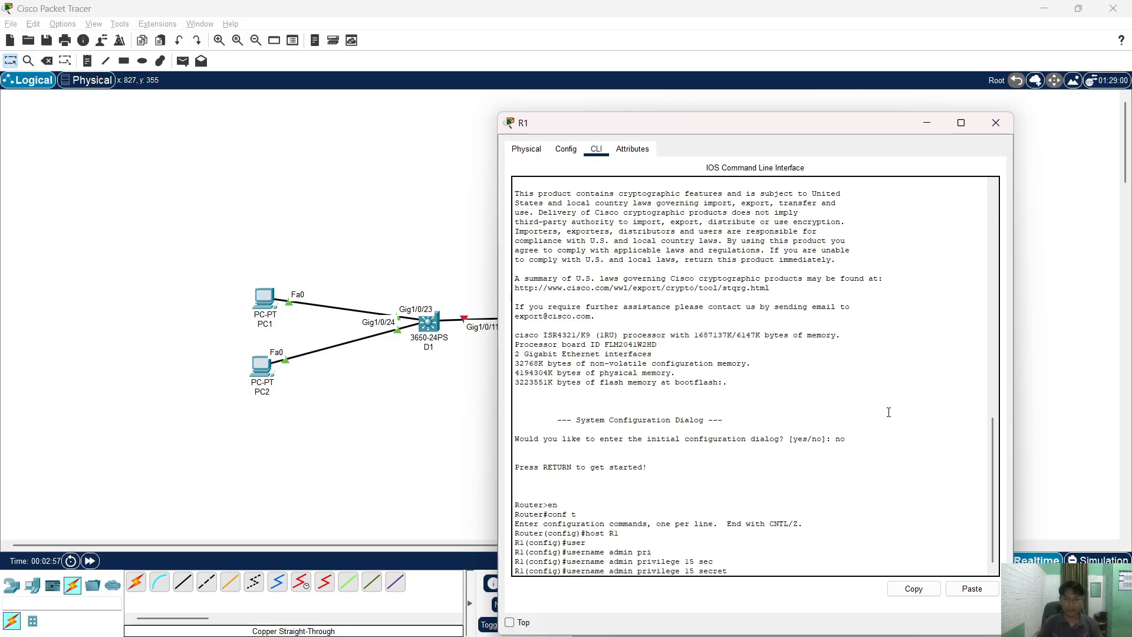
{"action": "type", "text": "cisco12345"}
{"action": "key", "text": "Return"}
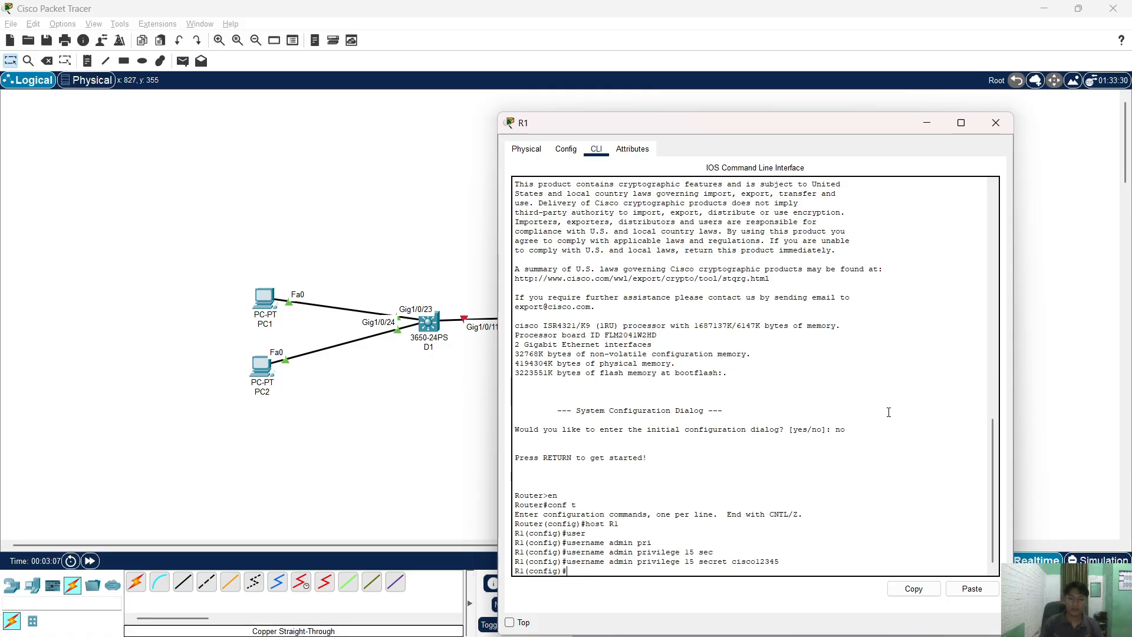
- Enable IPv6 unicast routing on R1
{"action": "type", "text": "ipv6"}
{"action": "key", "text": "Tab"}
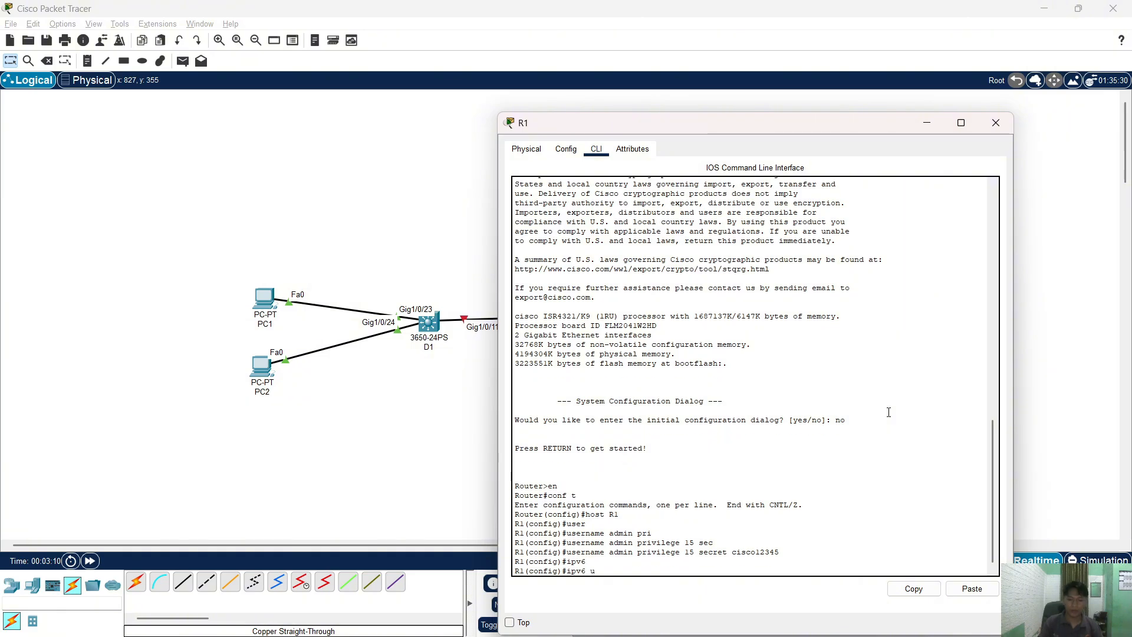
{"action": "type", "text": "un"}
{"action": "key", "text": "Tab"}
{"action": "key", "text": "Return"}
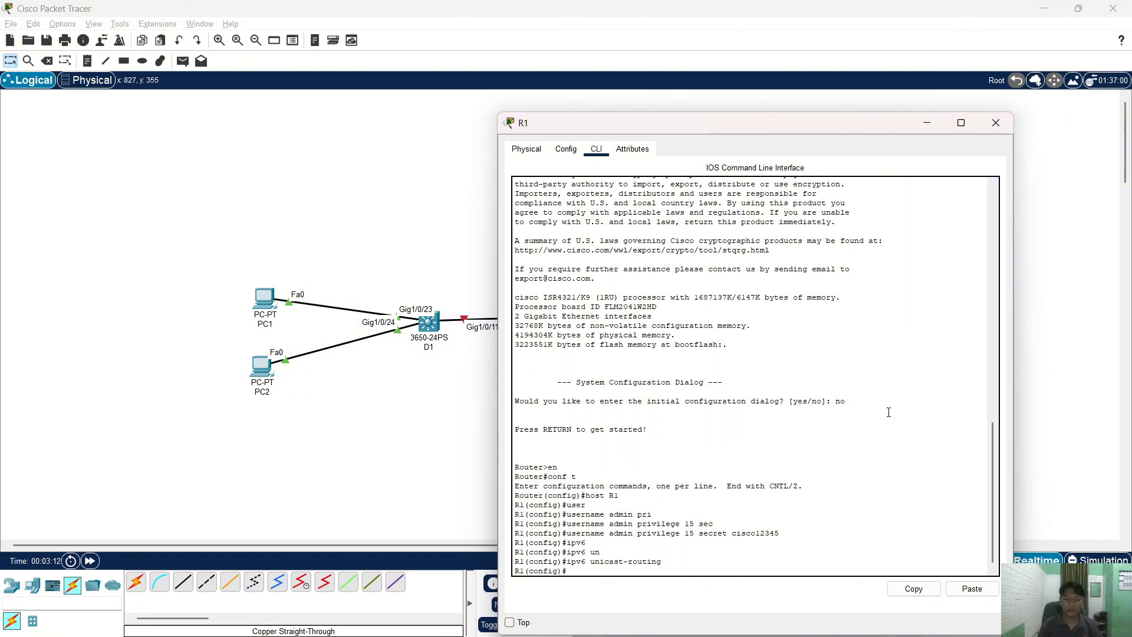
{"action": "key", "text": "Return"}
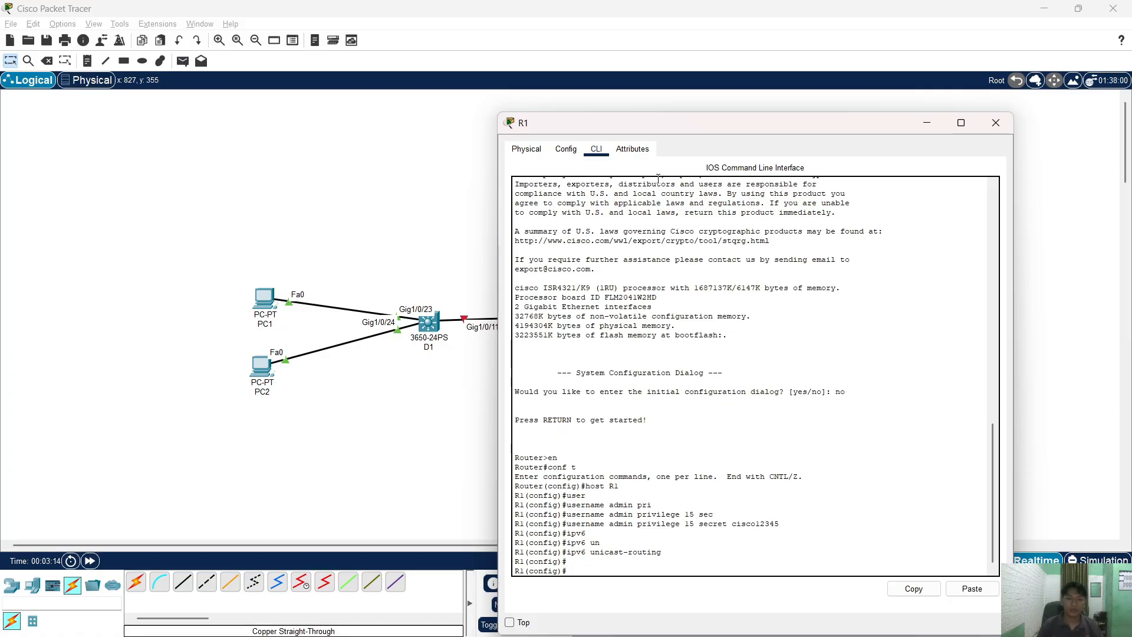
- Check the lab PDF and place R1's window beside the addressing table
{"action": "key", "text": "alt+Tab"}
{"action": "left_click", "coordinate": [541, 262]}
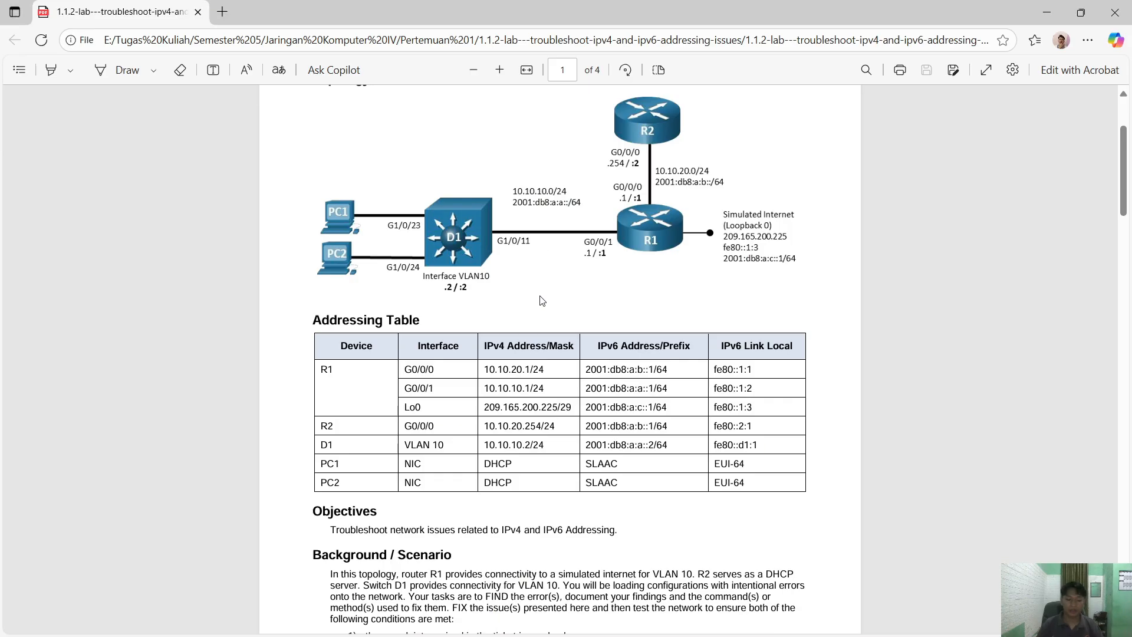
{"action": "key", "text": "alt+Tab"}
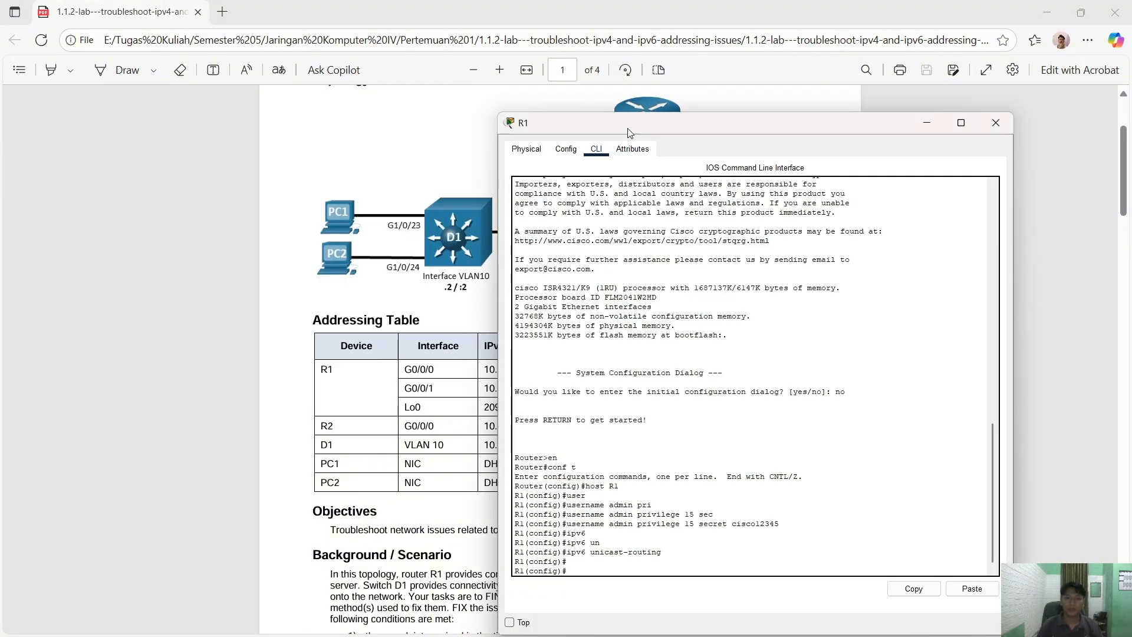
{"action": "left_click_drag", "start_coordinate": [630, 134], "coordinate": [714, 100]}
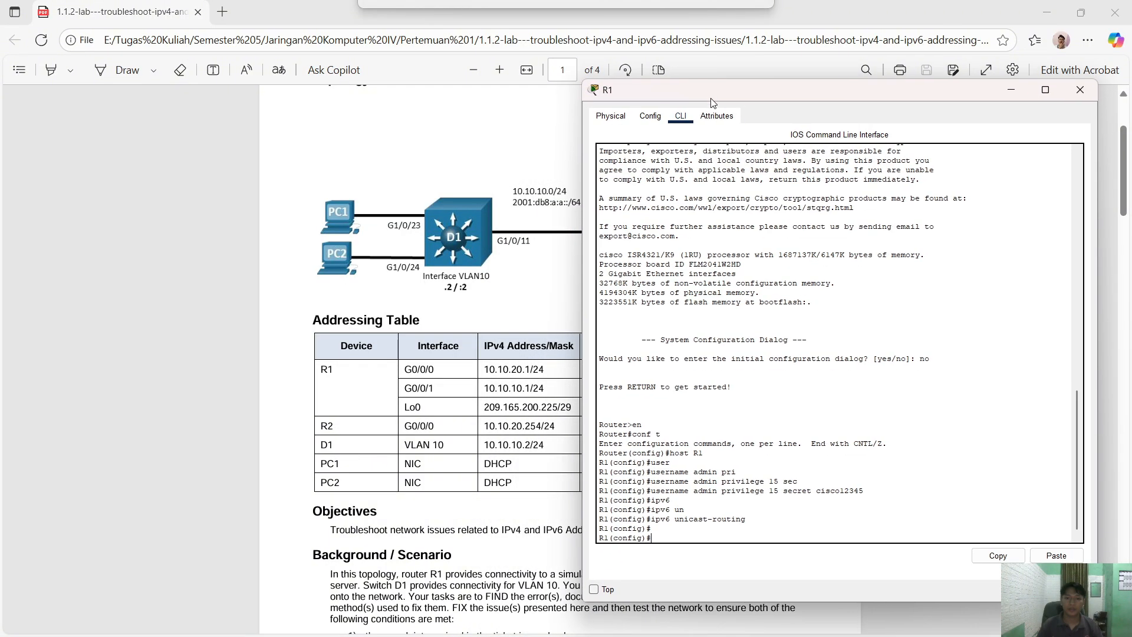
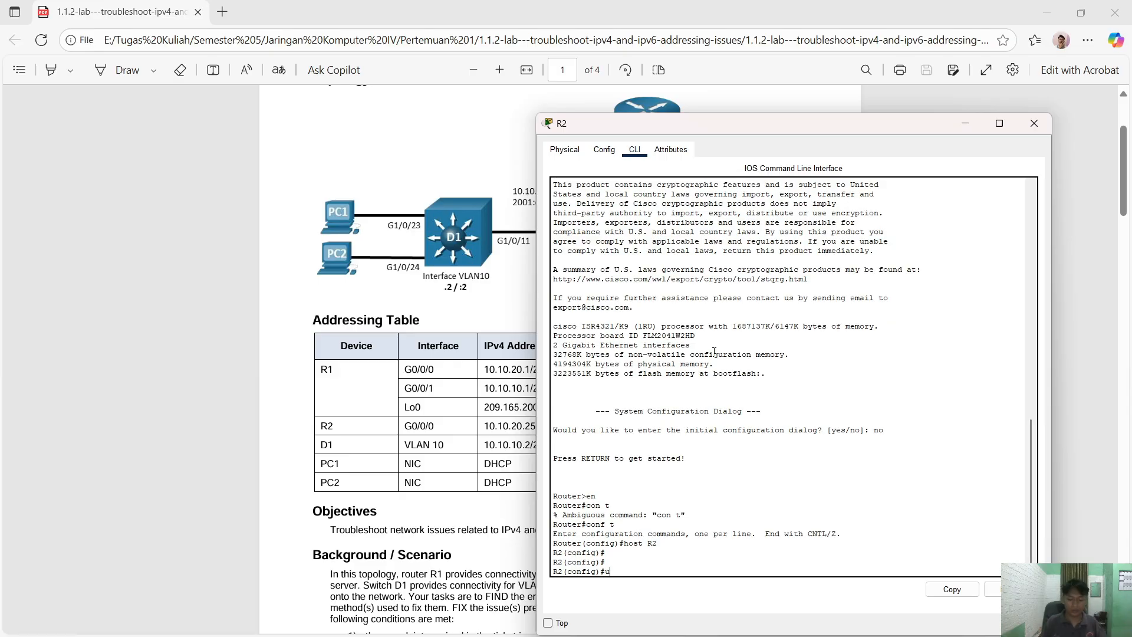
- Create R2's user admin with privilege 15 and a secret password
{"action": "type", "text": "ser"}
{"action": "key", "text": "Tab"}
{"action": "type", "text": "ad"}
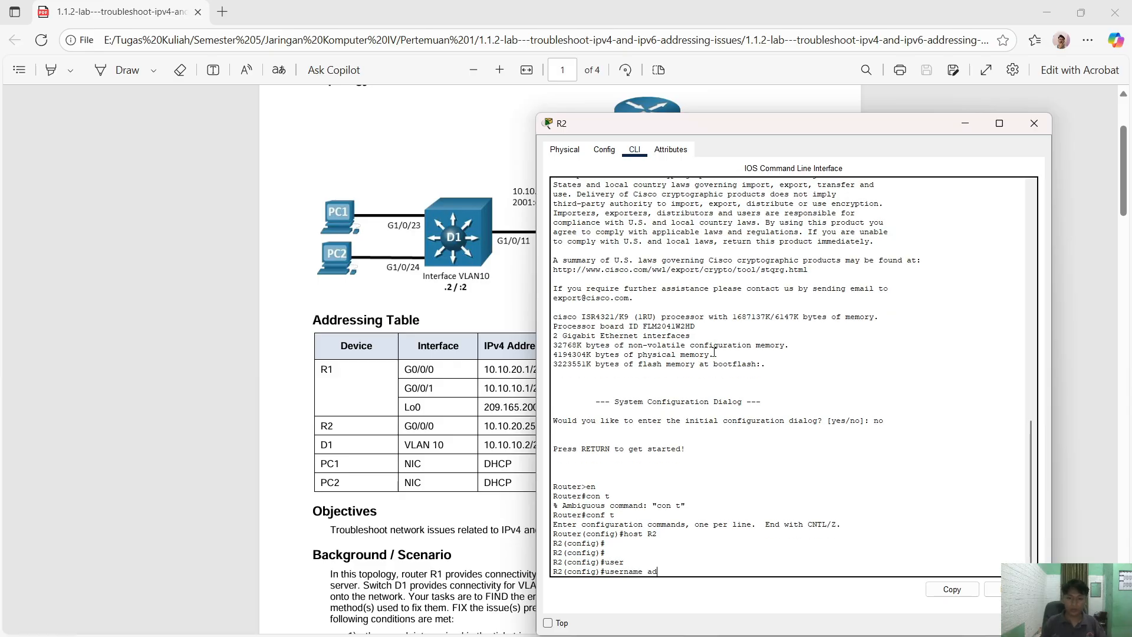
{"action": "type", "text": "min pr"}
{"action": "key", "text": "Tab"}
{"action": "type", "text": "1"}
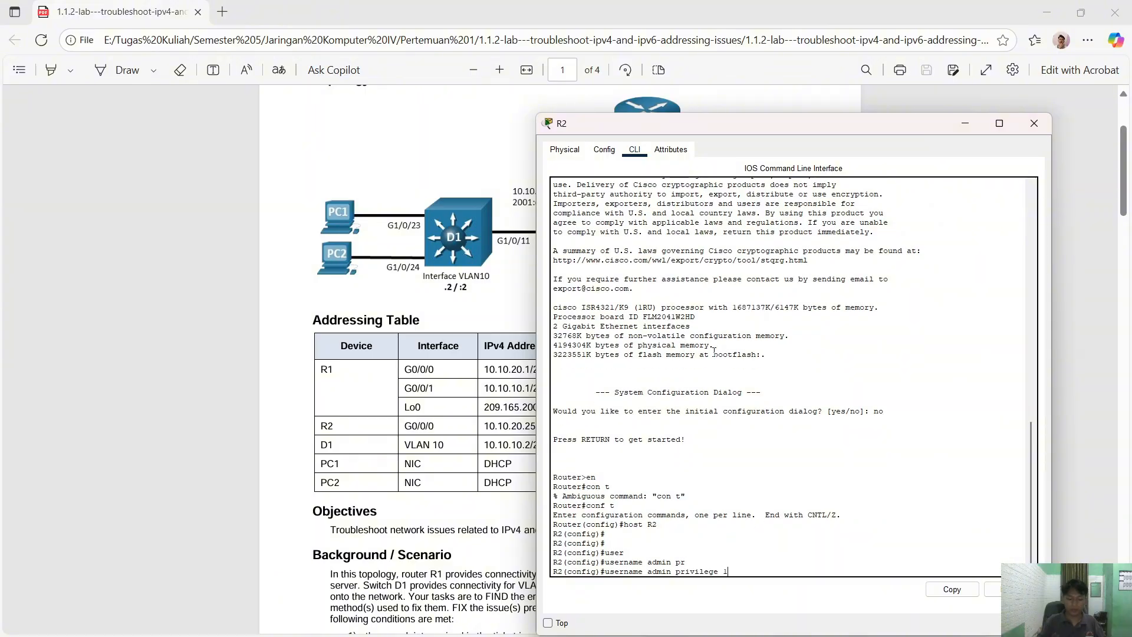
{"action": "type", "text": "5 sec"}
{"action": "key", "text": "Tab"}
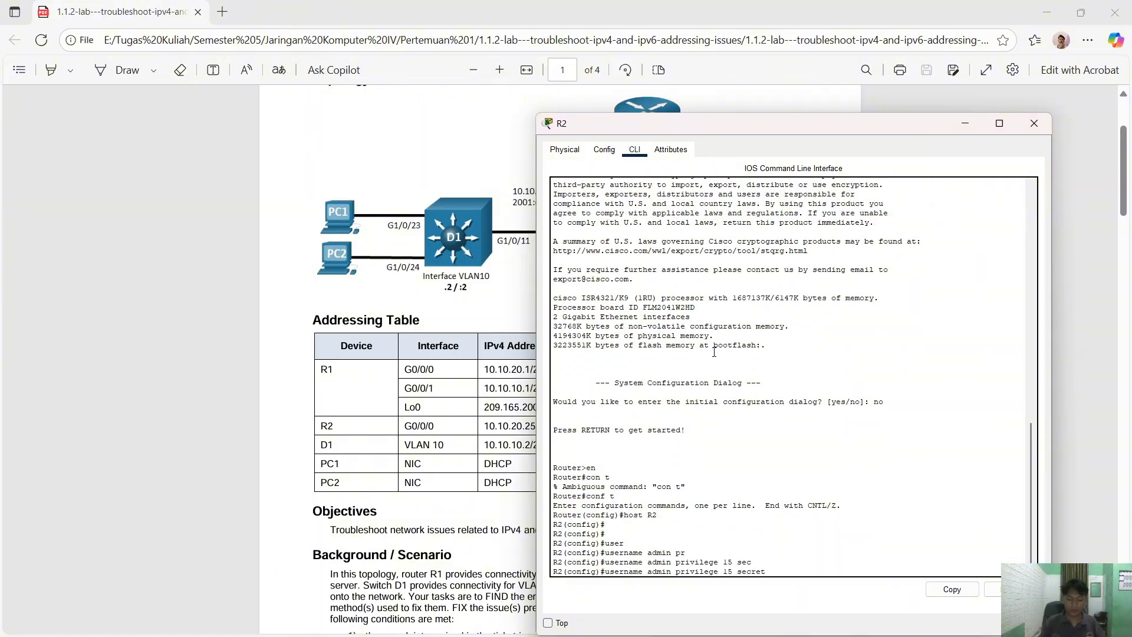
{"action": "type", "text": "cisco12345"}
{"action": "key", "text": "Return"}
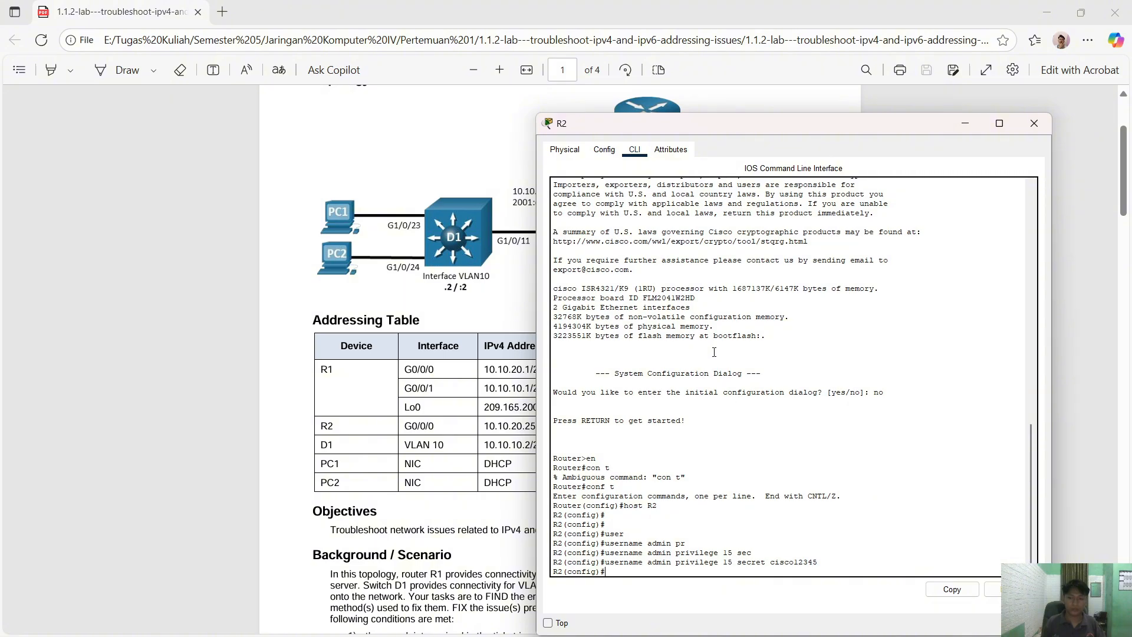
- Enable IPv6 unicast routing on R2
{"action": "key", "text": "Return"}
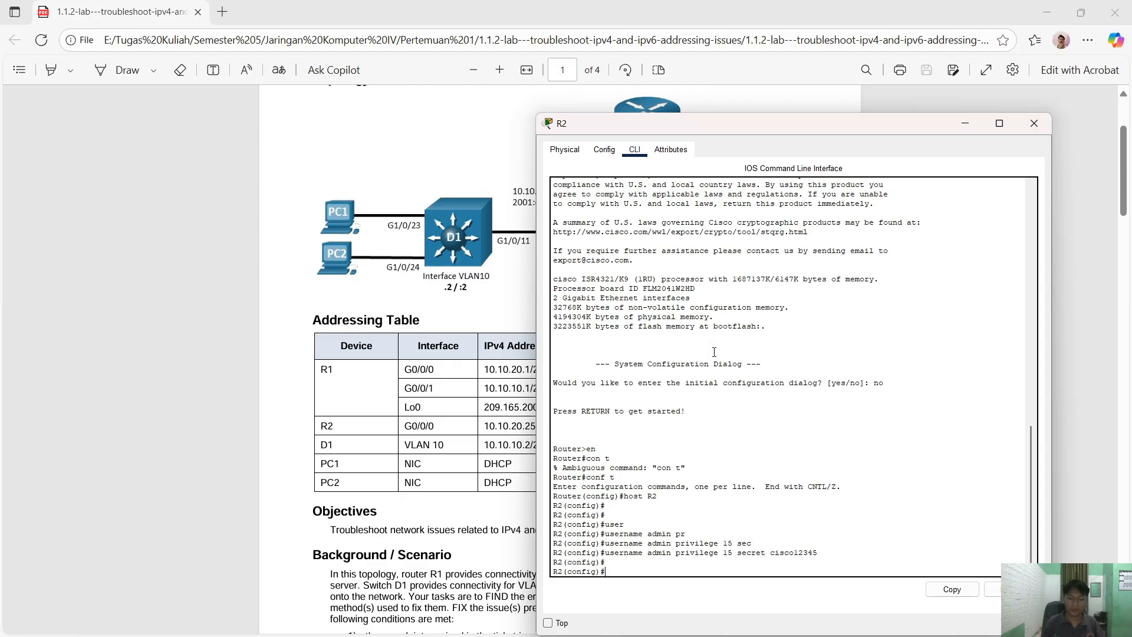
{"action": "type", "text": "ipv"}
{"action": "key", "text": "Tab"}
{"action": "type", "text": "un"}
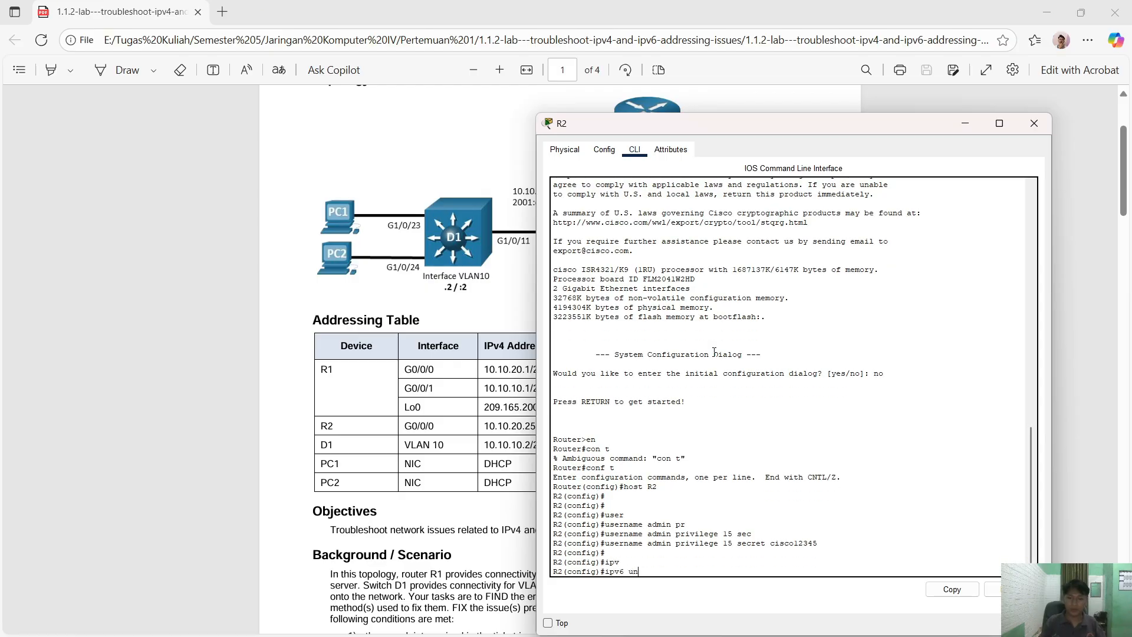
{"action": "key", "text": "Tab"}
{"action": "key", "text": "Return"}
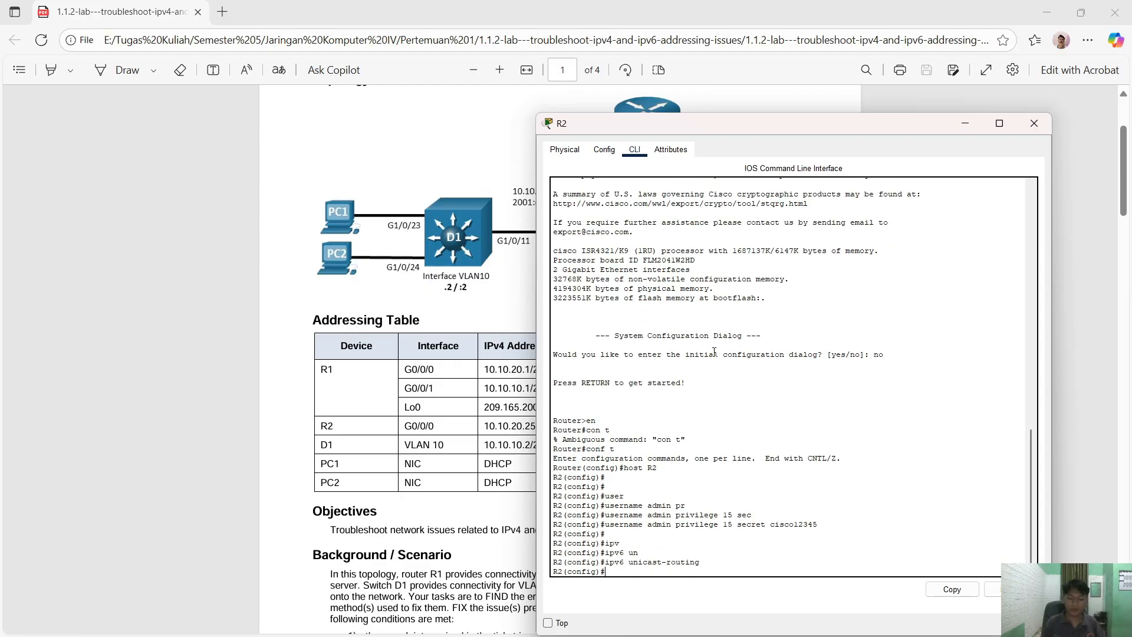
- Start an ip dhcp command on a fresh configuration line
{"action": "key", "text": "Return"}
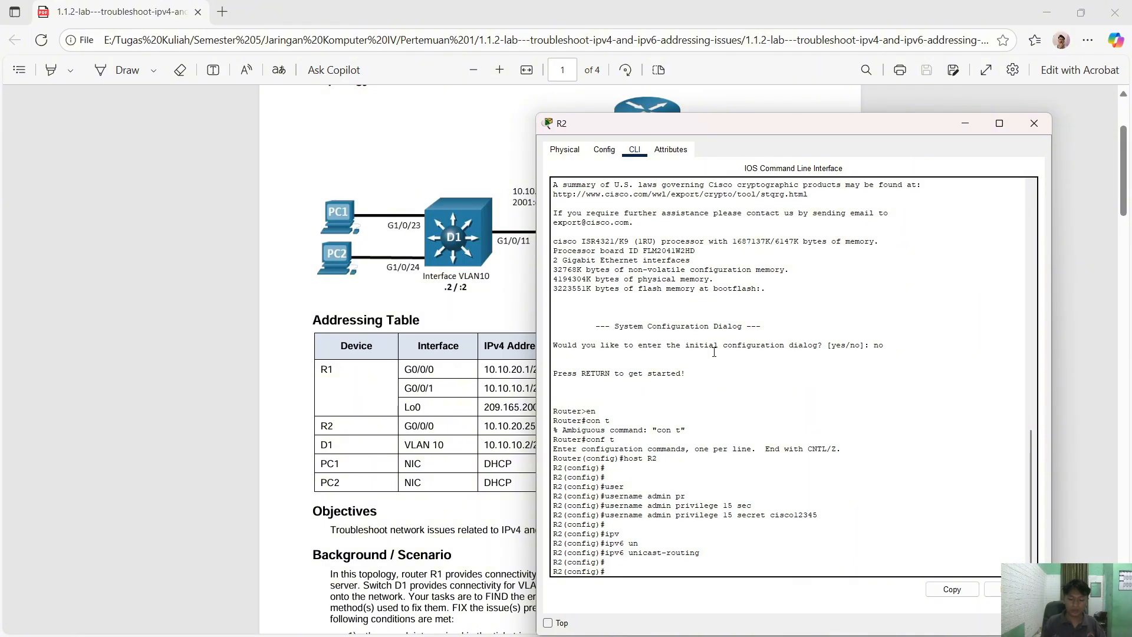
{"action": "type", "text": "ip dh"}
{"action": "key", "text": "Tab"}
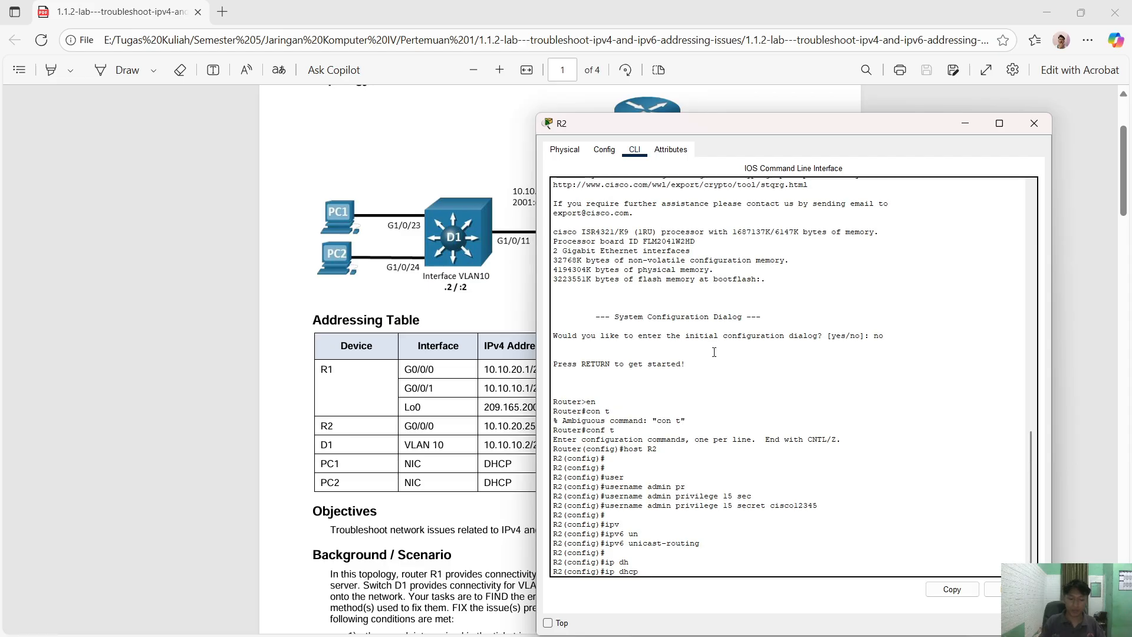
- Exclude addresses 10.10.10.1 through 10.10.10.100 from DHCP
{"action": "type", "text": "ex"}
{"action": "key", "text": "Tab"}
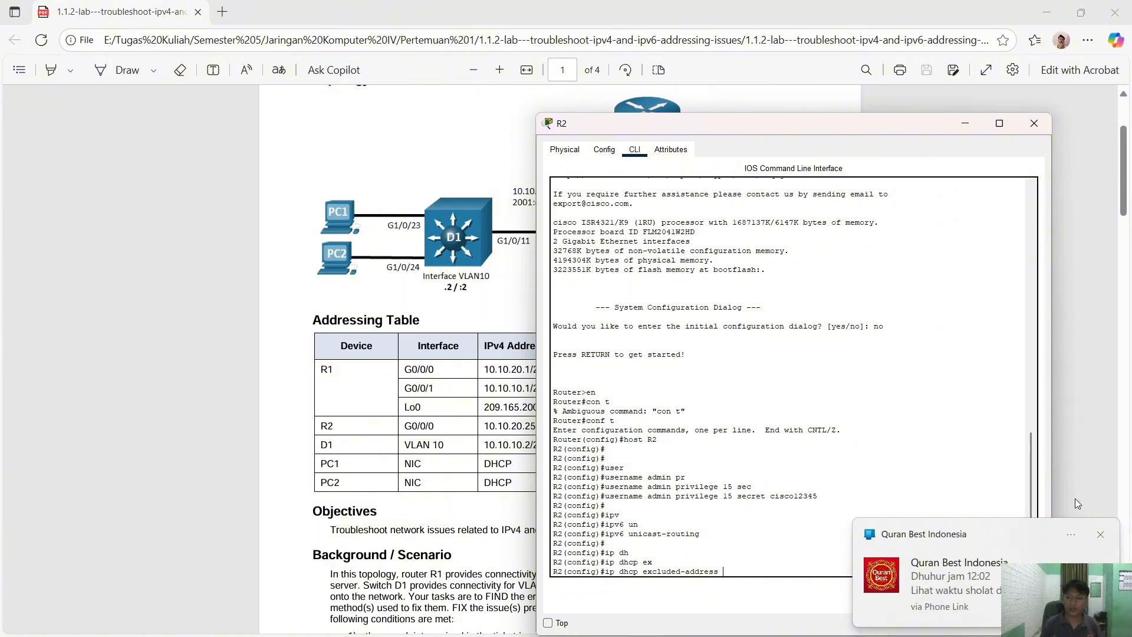
{"action": "left_click", "coordinate": [1100, 534]}
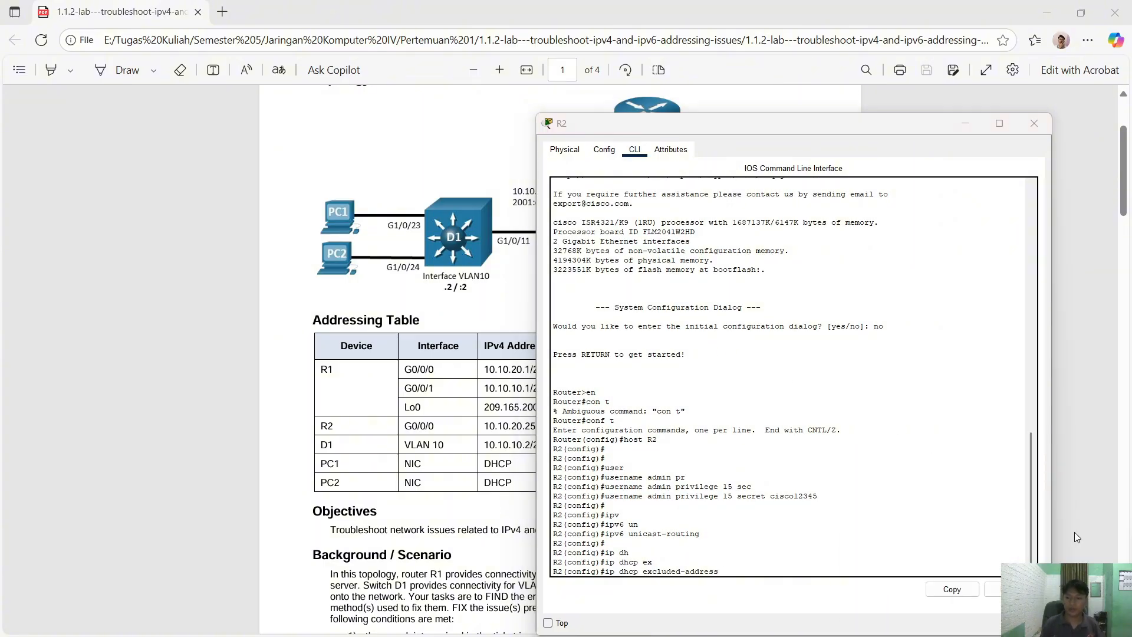
{"action": "left_click", "coordinate": [843, 552]}
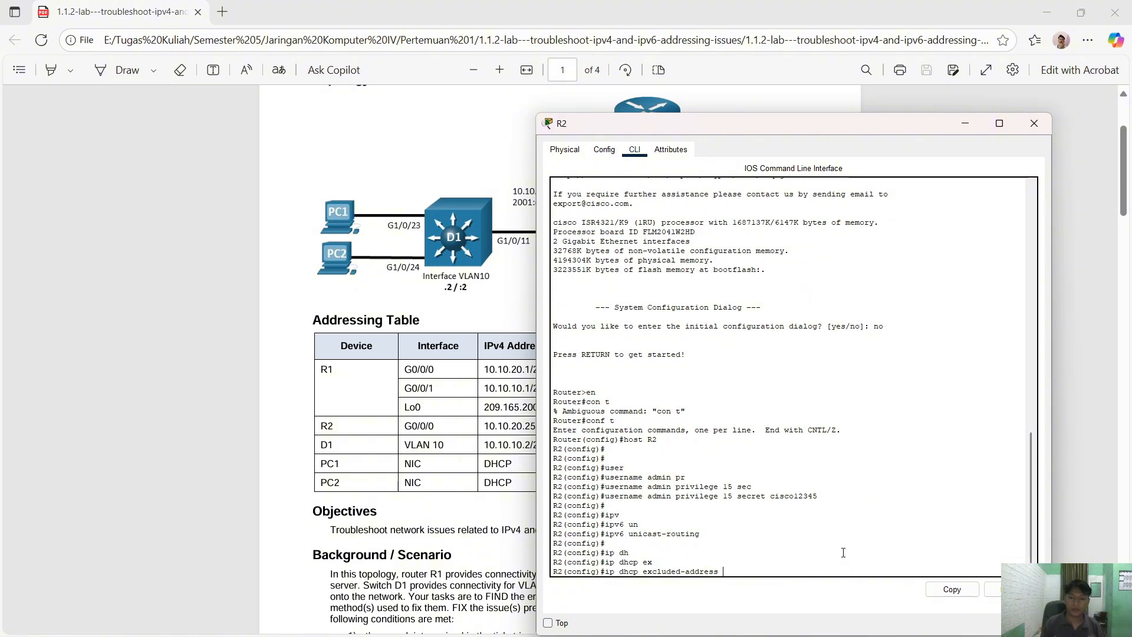
{"action": "type", "text": "10.1"}
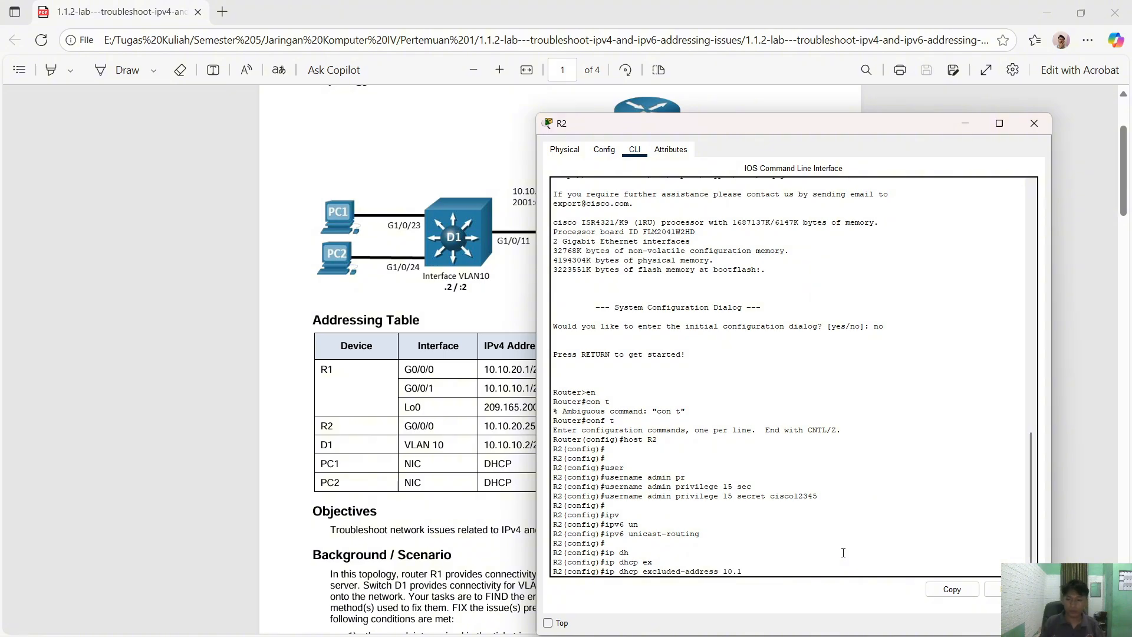
{"action": "type", "text": "0.10.1 10.10.10.100"}
{"action": "key", "text": "Return"}
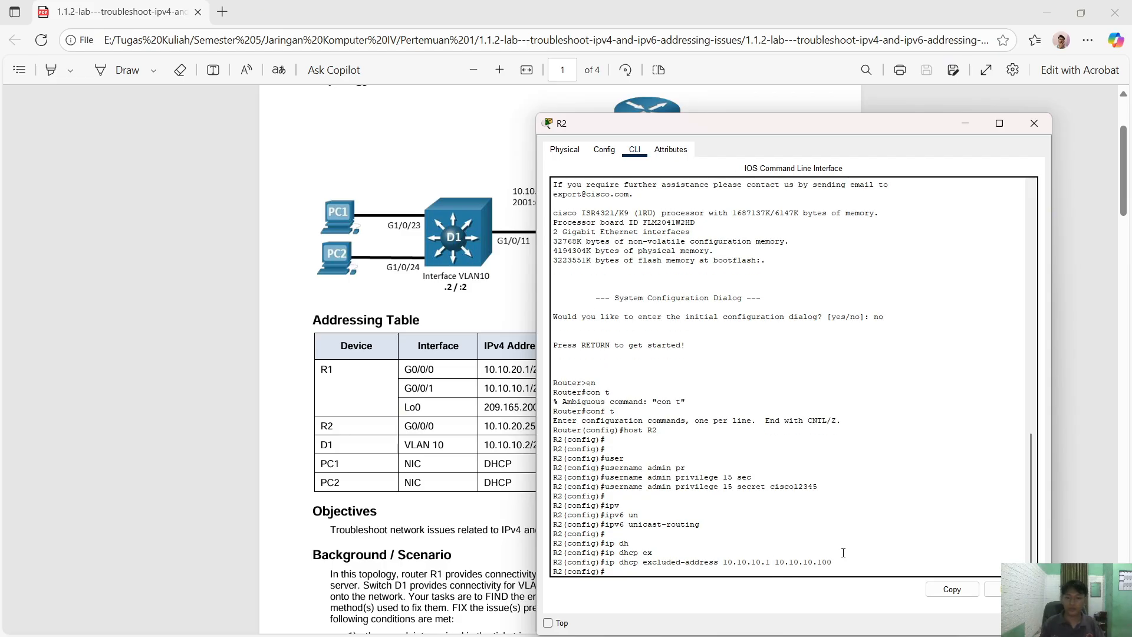
- Create DHCP pool LAN4_10 with network 10.10.10.0 255.255.255.0
{"action": "key", "text": "Return"}
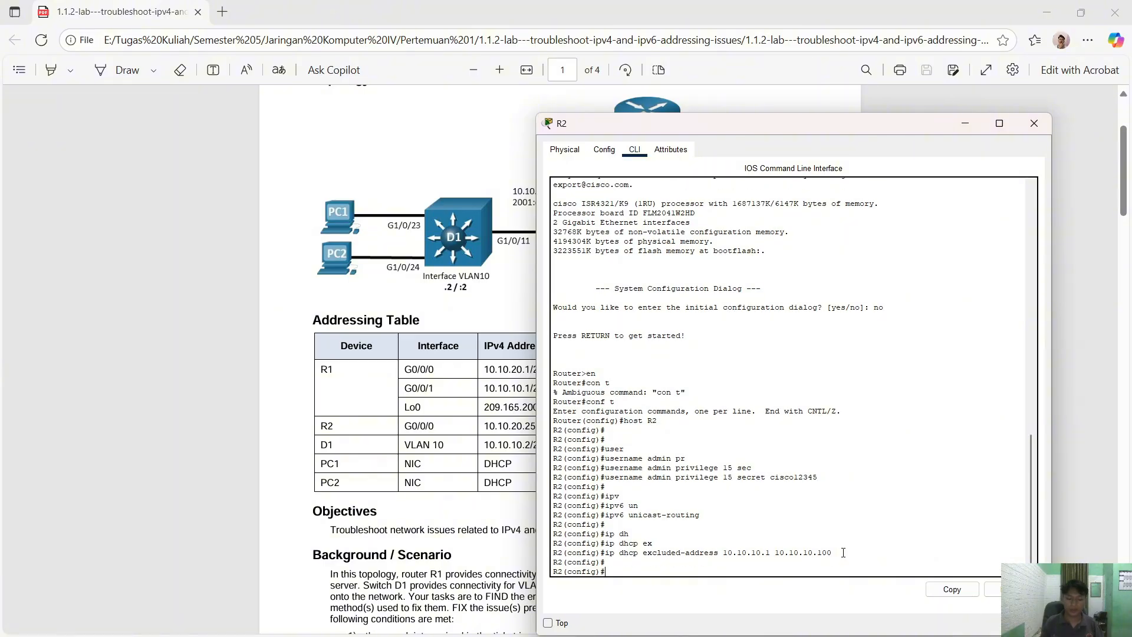
{"action": "type", "text": "ip dh"}
{"action": "key", "text": "Tab"}
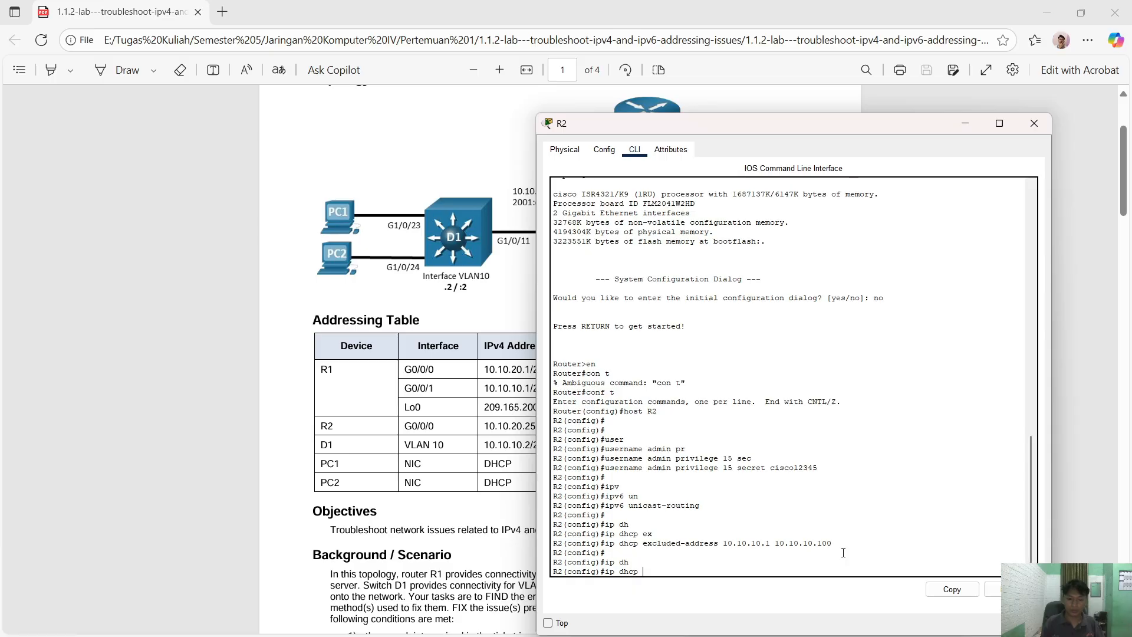
{"action": "type", "text": "pool"}
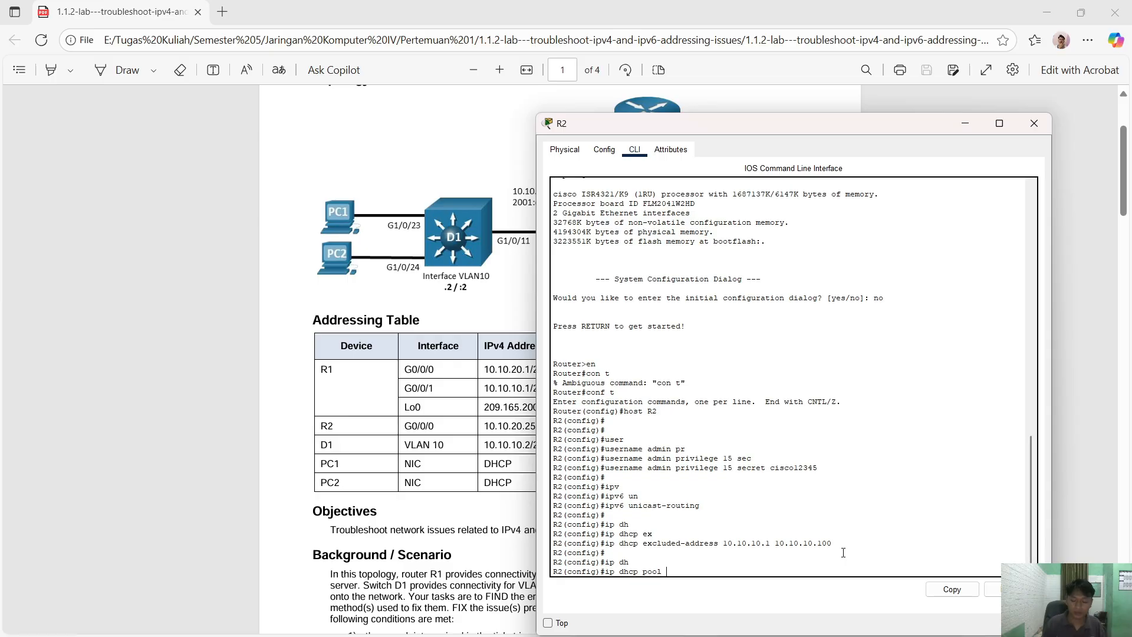
{"action": "type", "text": "LAN4 "}
{"action": "type", "text": "10"}
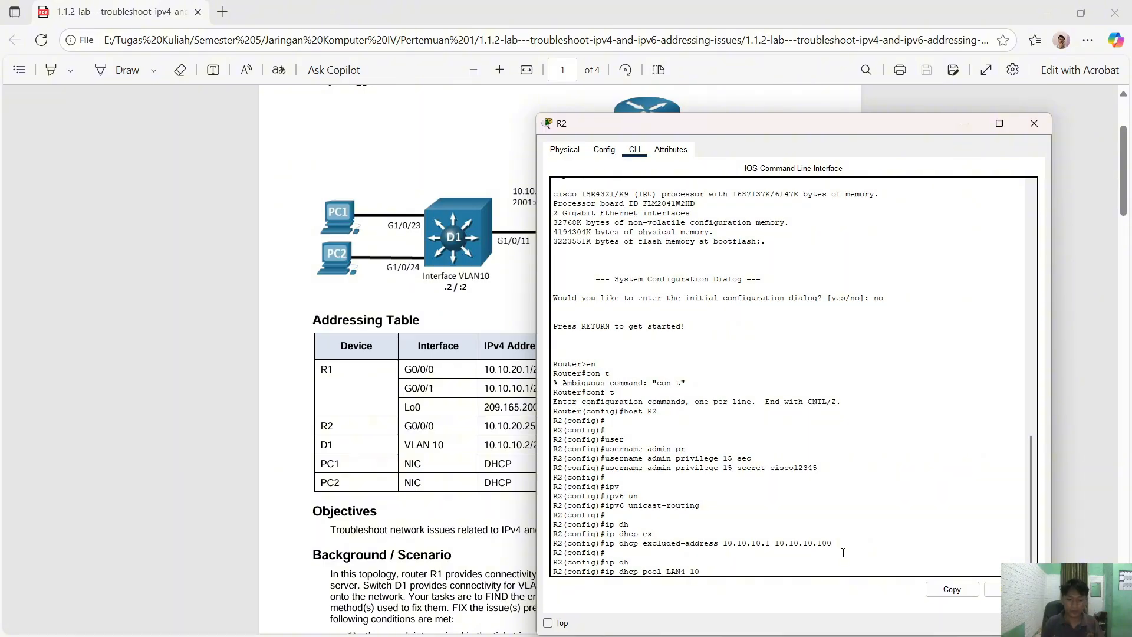
{"action": "key", "text": "Return"}
{"action": "type", "text": "nety"}
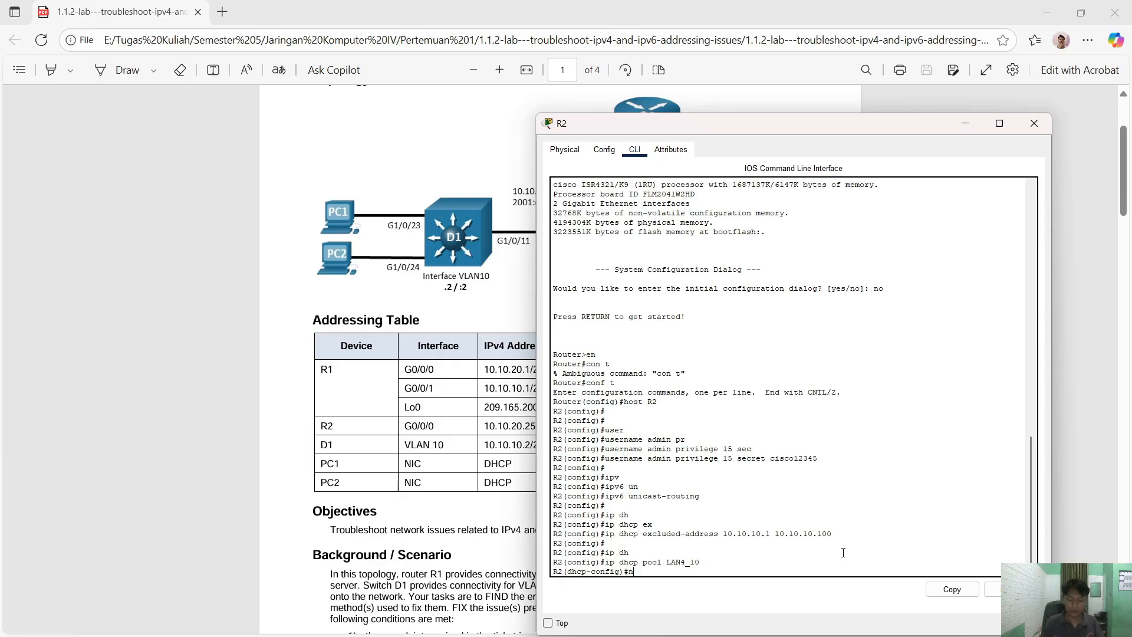
{"action": "key", "text": "Tab"}
{"action": "key", "text": "BackSpace"}
{"action": "key", "text": "Tab"}
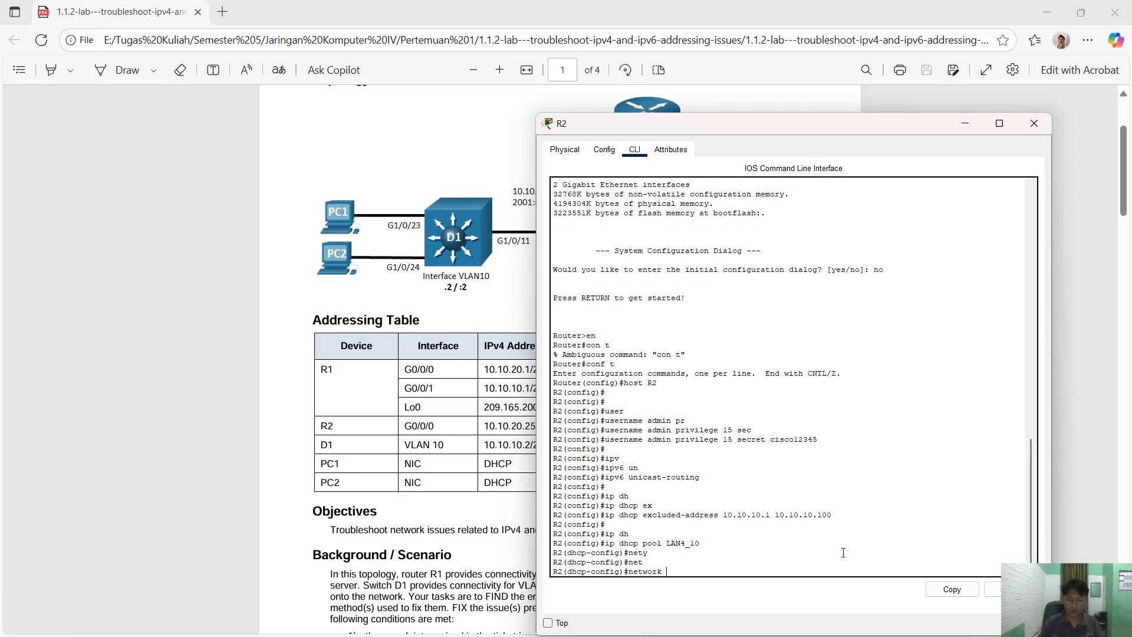
{"action": "type", "text": "10.10.10.0 255.25"}
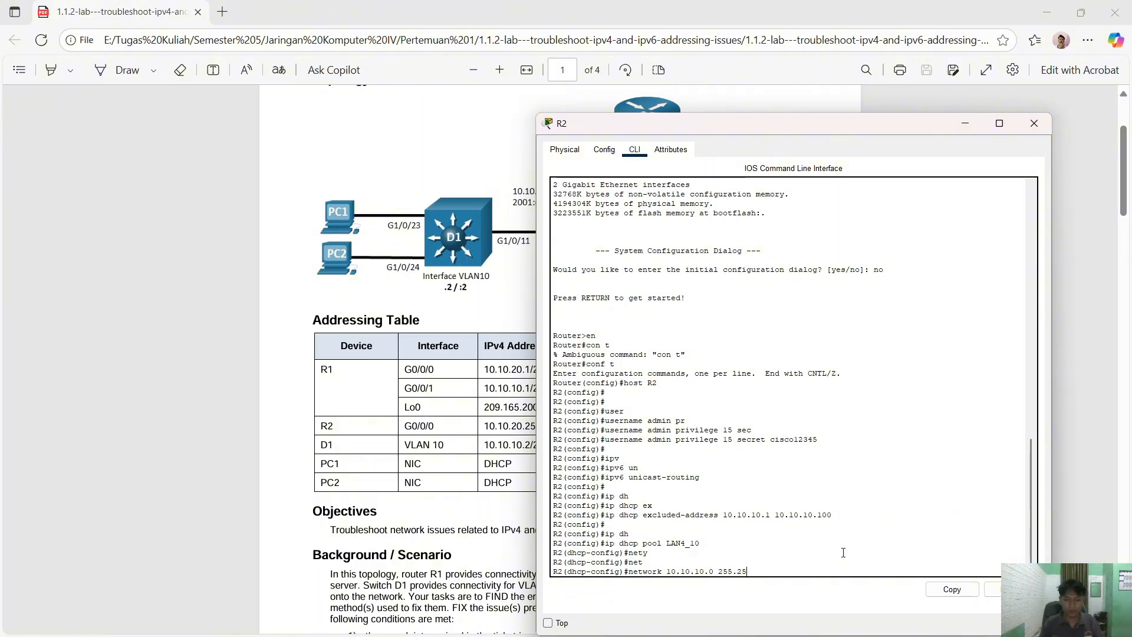
{"action": "type", "text": "5.255.0"}
{"action": "key", "text": "Return"}
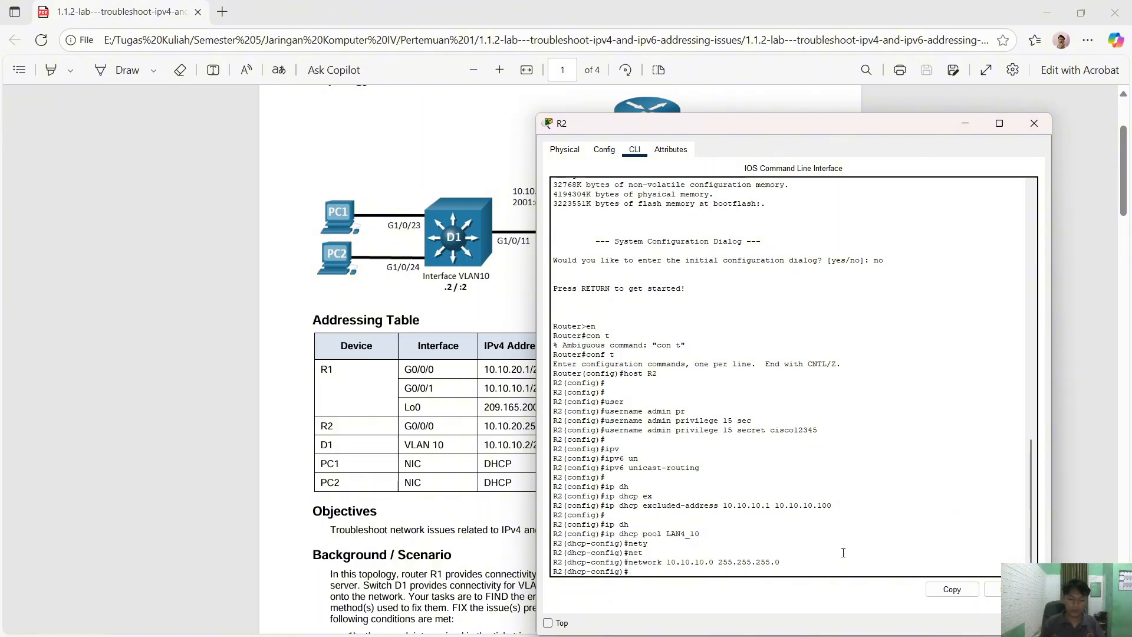
- Set the pool's default router to 10.10.10.1 and domain name to ccnp4lab.com
{"action": "type", "text": "default-r"}
{"action": "key", "text": "Tab"}
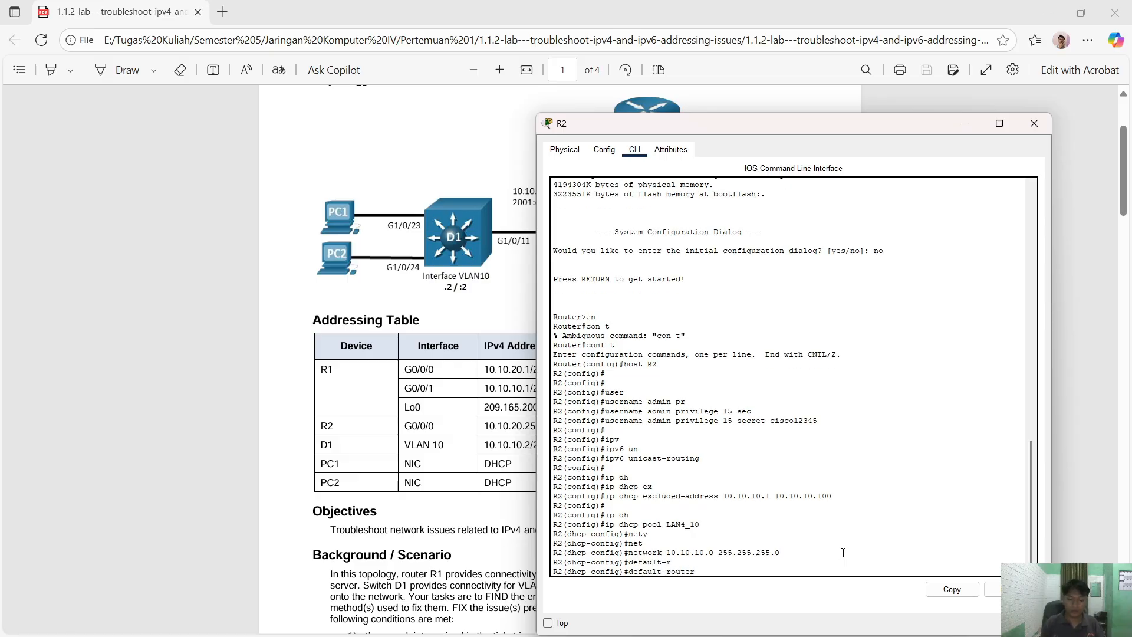
{"action": "type", "text": "10.10.10.1"}
{"action": "key", "text": "Return"}
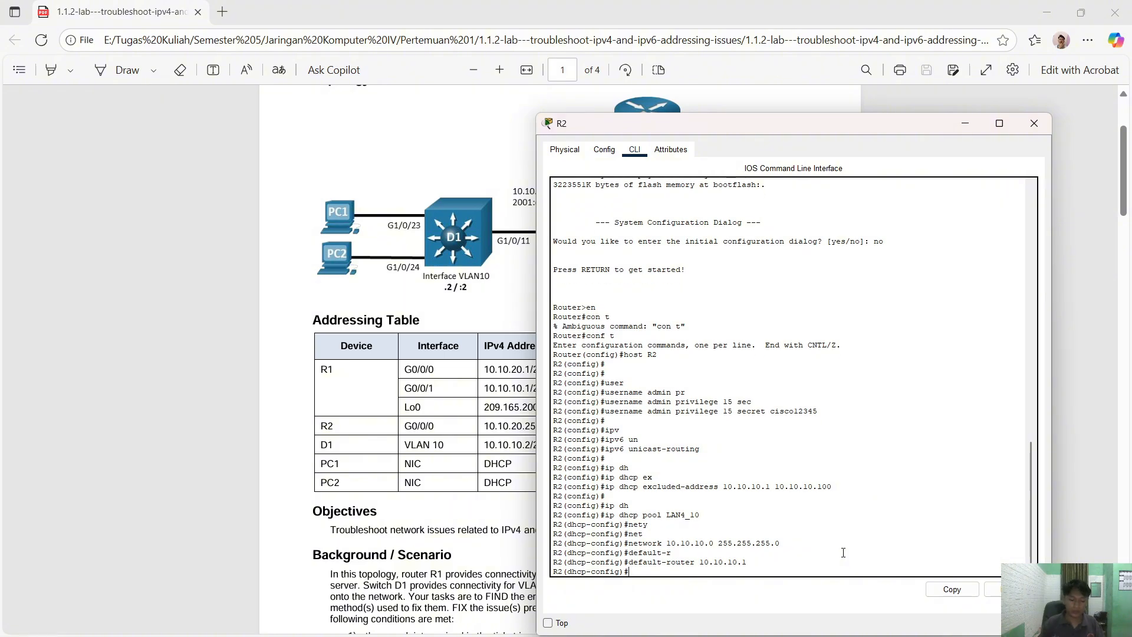
{"action": "type", "text": "do,ainn"}
{"action": "key", "text": "BackSpace"}
{"action": "key", "text": "BackSpace"}
{"action": "key", "text": "BackSpace"}
{"action": "key", "text": "BackSpace"}
{"action": "type", "text": "m"}
{"action": "key", "text": "Tab"}
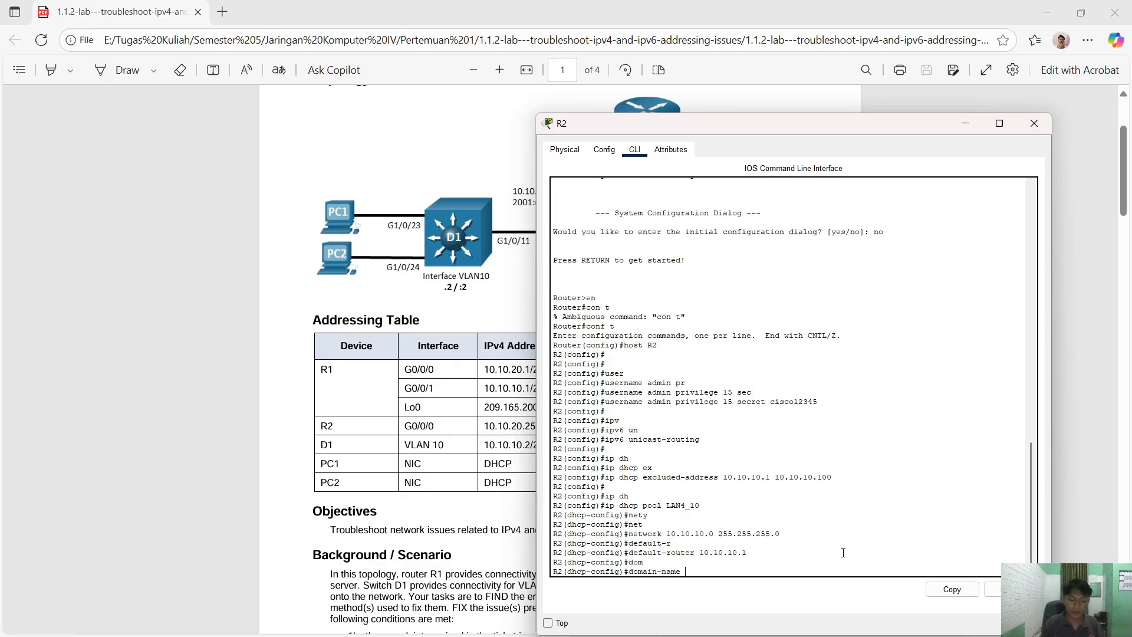
{"action": "type", "text": "ccnp4lab.com"}
{"action": "key", "text": "Return"}
- Set DNS server 10.10.20.1 for the pool and exit pool configuration
{"action": "type", "text": "dhcp-config)#d"}
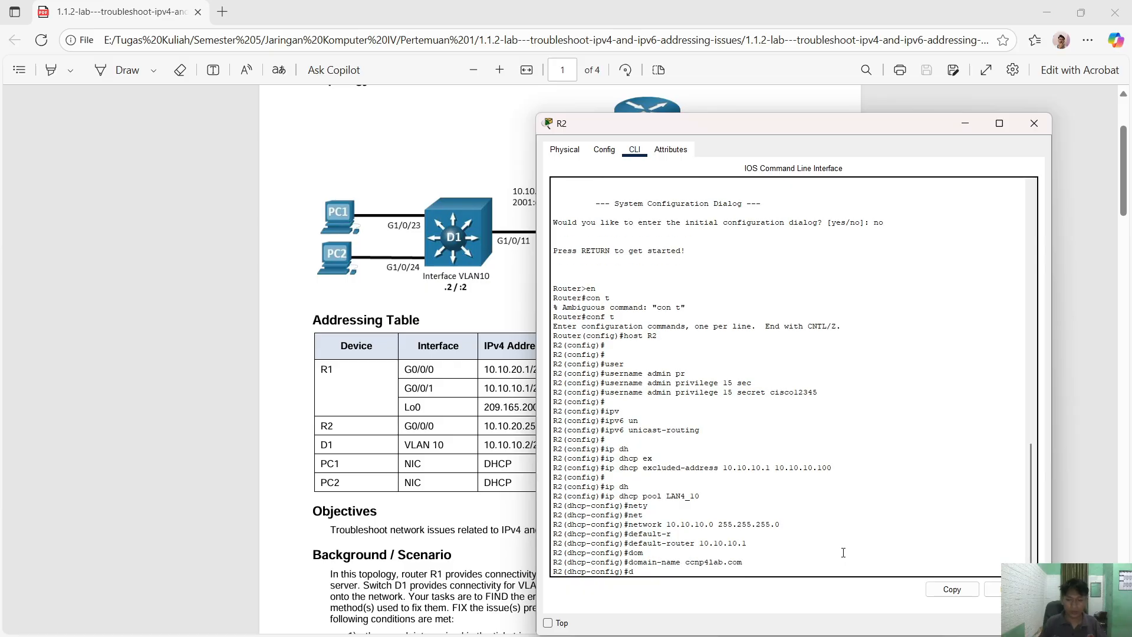
{"action": "type", "text": "ns"}
{"action": "key", "text": "Tab"}
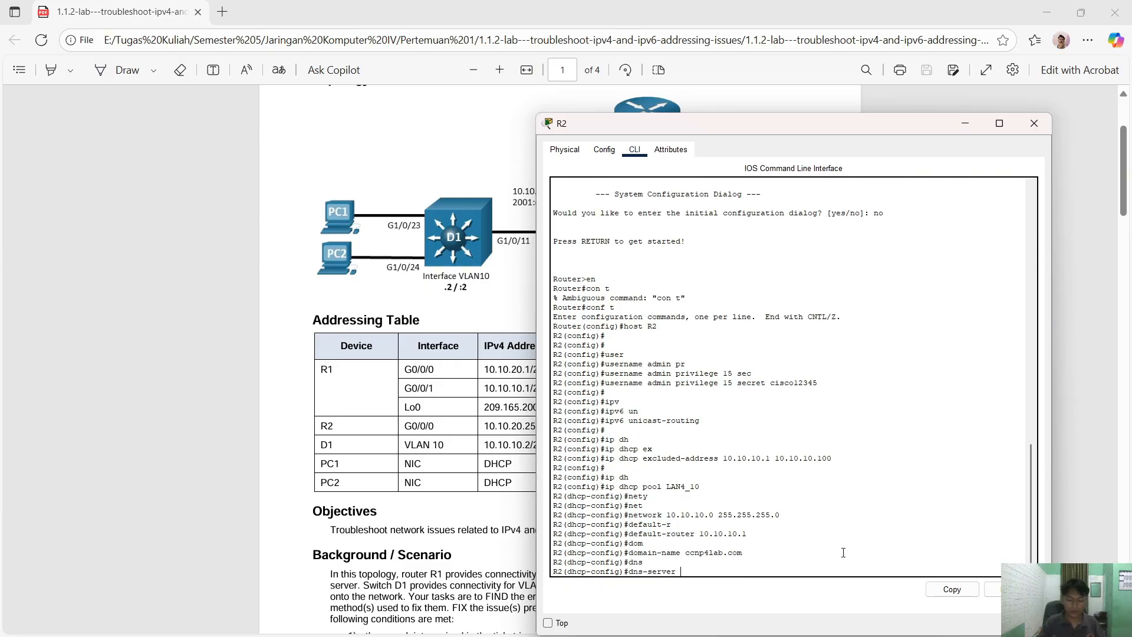
{"action": "type", "text": "10.10.20.1"}
{"action": "key", "text": "Return"}
{"action": "type", "text": "exit"}
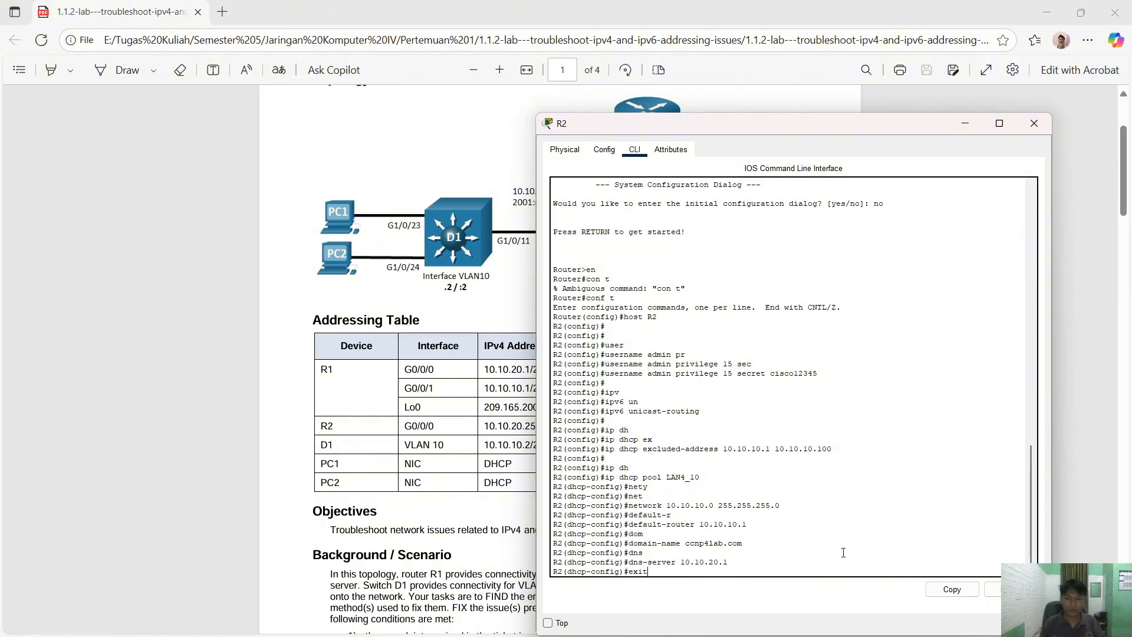
{"action": "key", "text": "Return"}
{"action": "key", "text": "Return"}
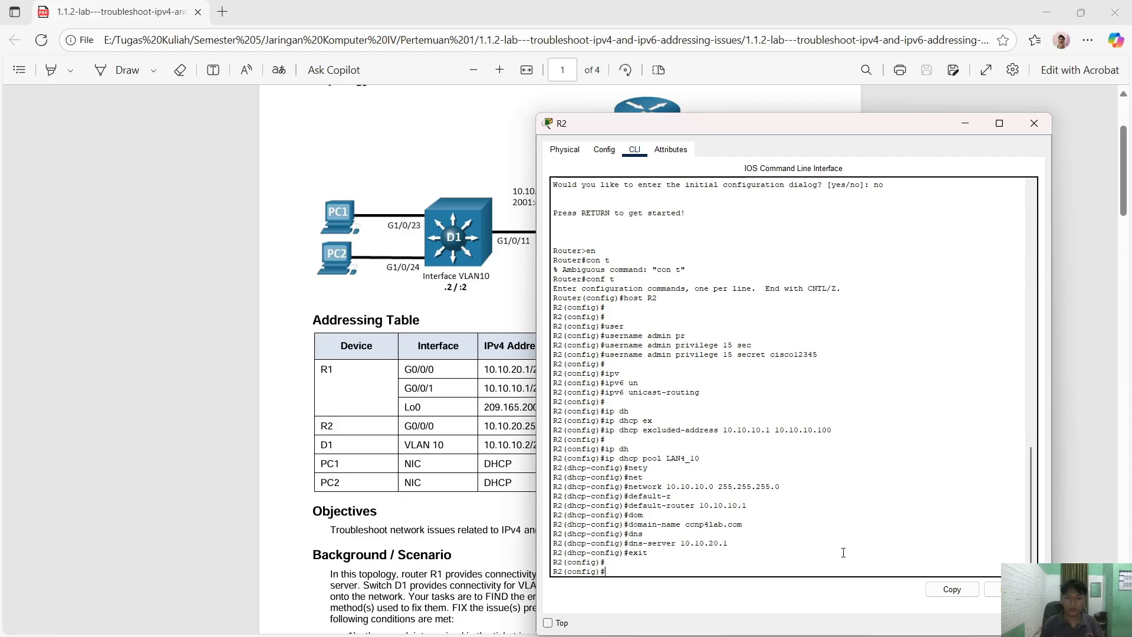
{"action": "type", "text": "i"}
{"action": "type", "text": "pv"}
- Create the IPv6 DHCP pool LAN6_A on R2
{"action": "key", "text": "Tab"}
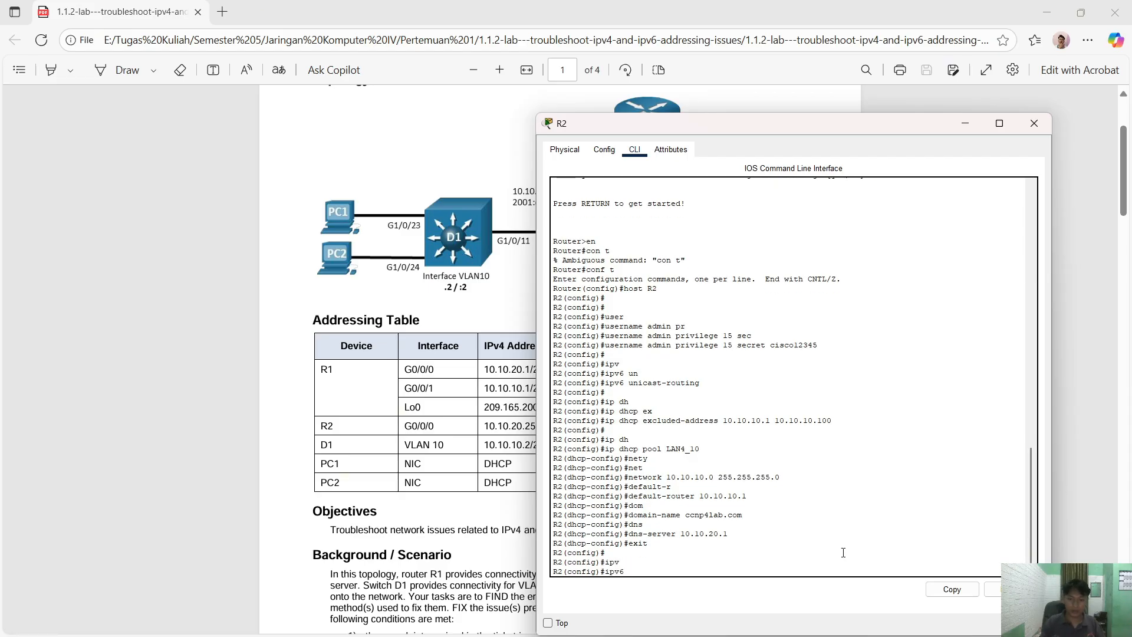
{"action": "type", "text": "shc"}
{"action": "key", "text": "Tab"}
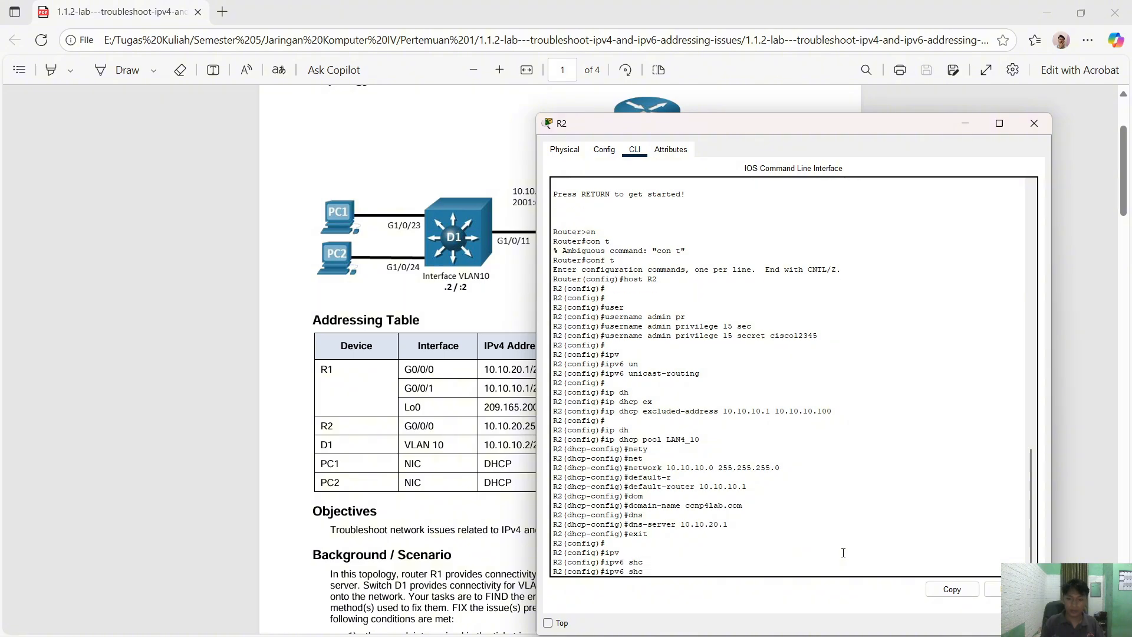
{"action": "key", "text": "BackSpace"}
{"action": "key", "text": "BackSpace"}
{"action": "key", "text": "BackSpace"}
{"action": "type", "text": "dhc"}
{"action": "key", "text": "Tab"}
{"action": "type", "text": "pool"}
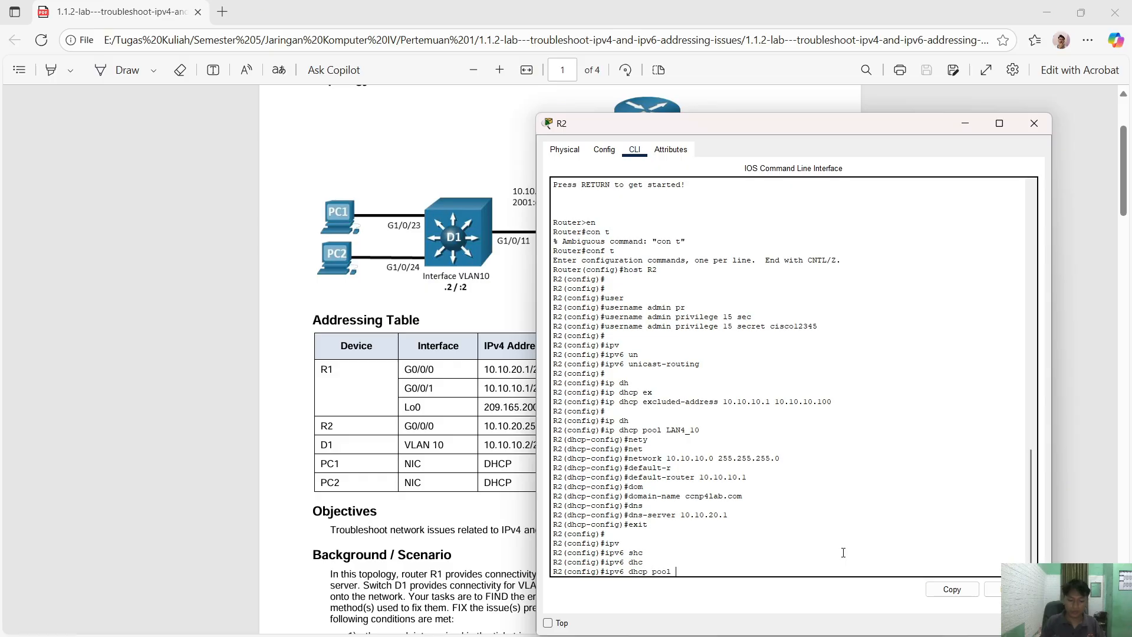
{"action": "type", "text": " LAN6 "}
{"action": "type", "text": "A"}
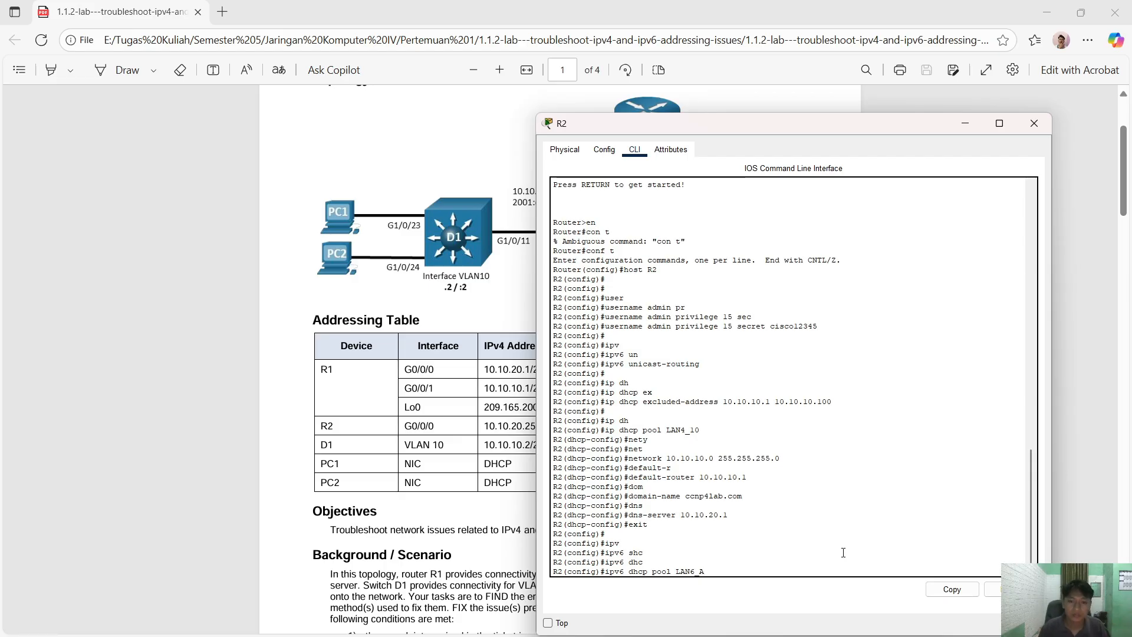
{"action": "key", "text": "Return"}
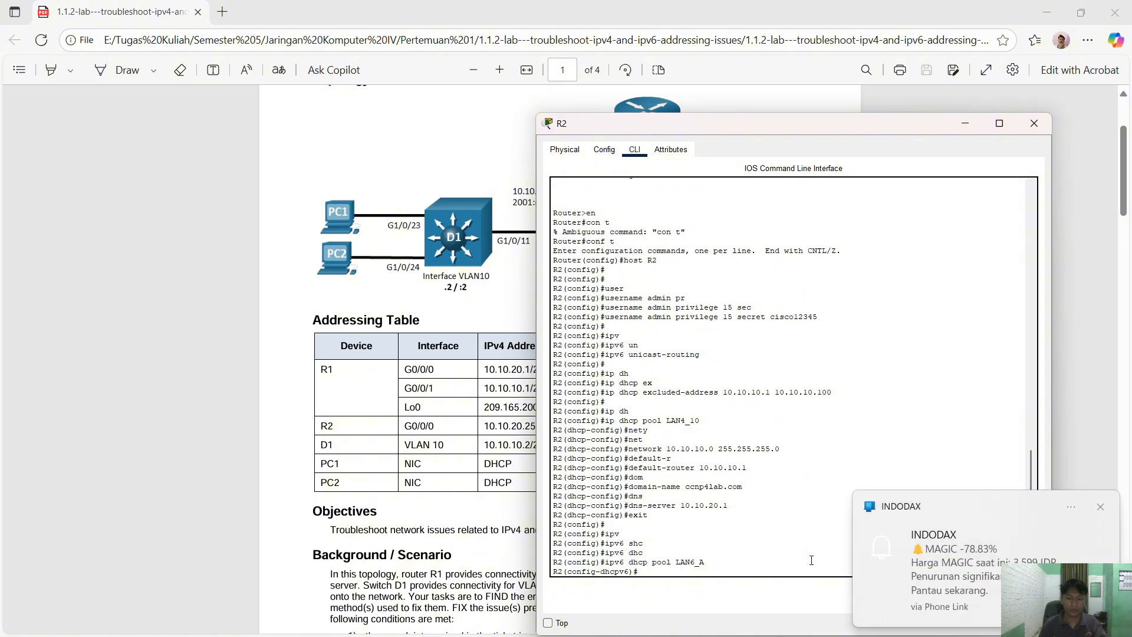
{"action": "left_click", "coordinate": [1101, 508]}
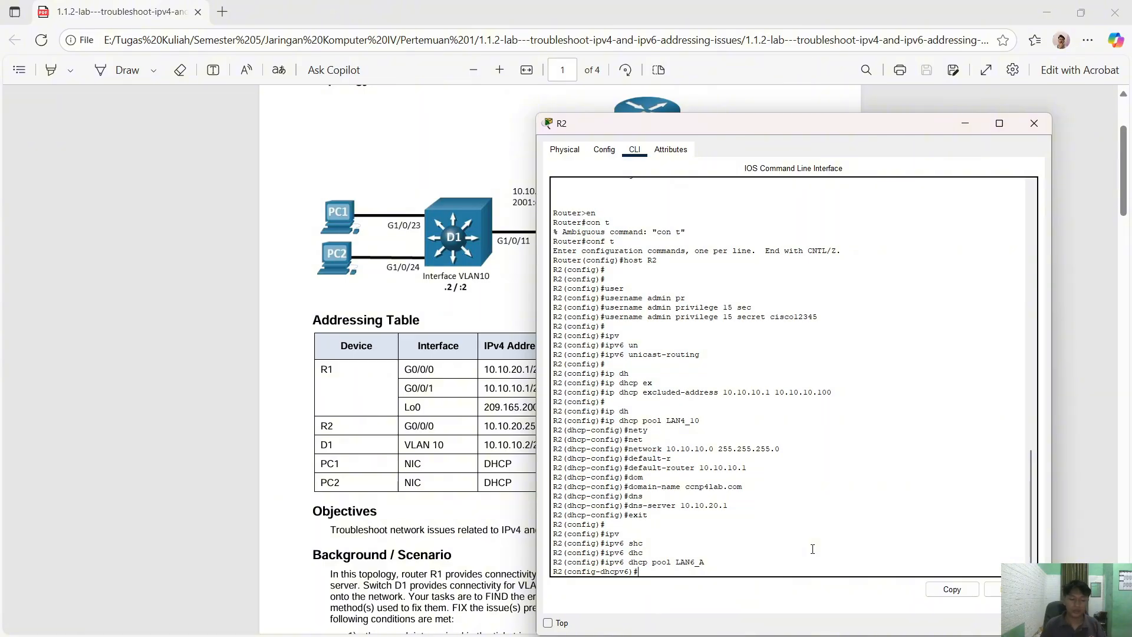
- Give pool LAN6_A the domain name ccnp6lab.com and exit the pool
{"action": "type", "text": "dom"}
{"action": "key", "text": "Tab"}
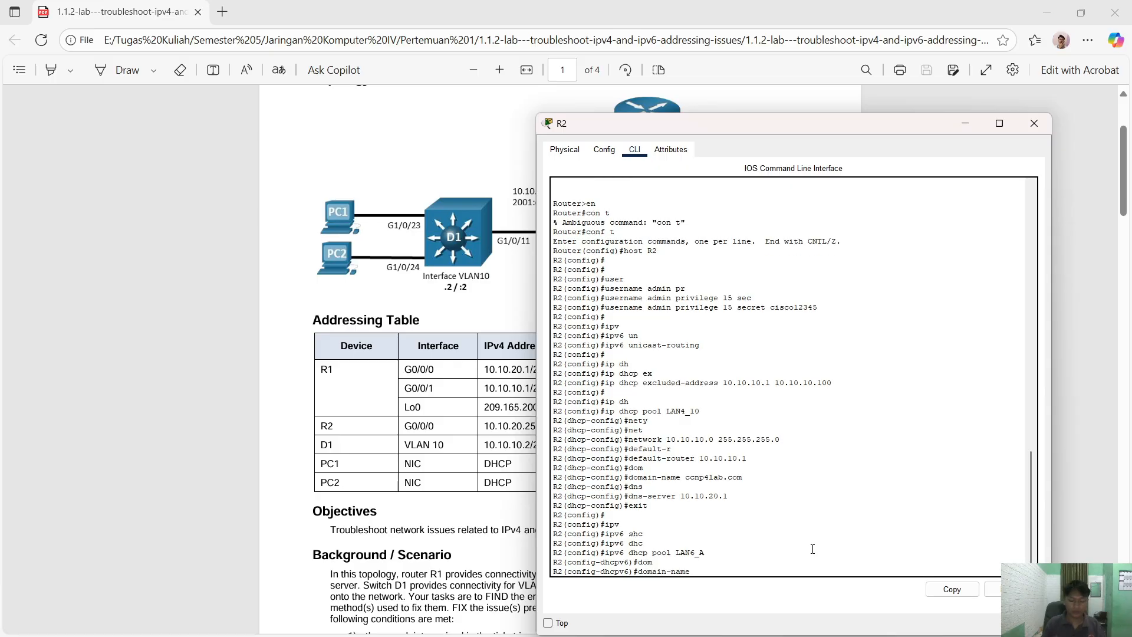
{"action": "type", "text": "ccnp6lab.com"}
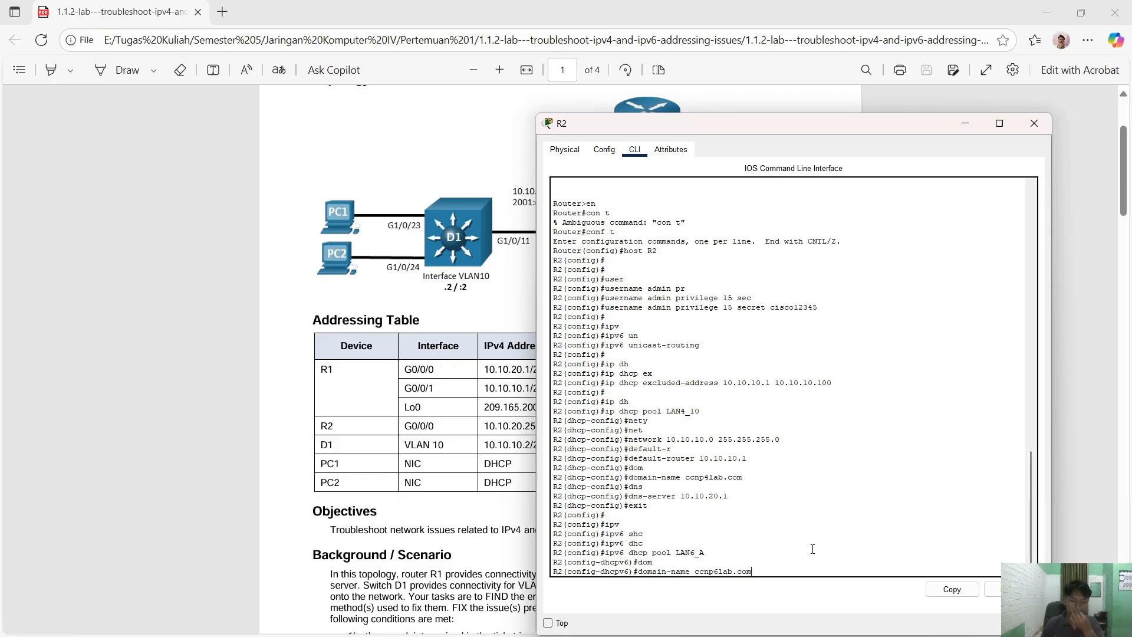
{"action": "key", "text": "Return"}
{"action": "type", "text": "ex"}
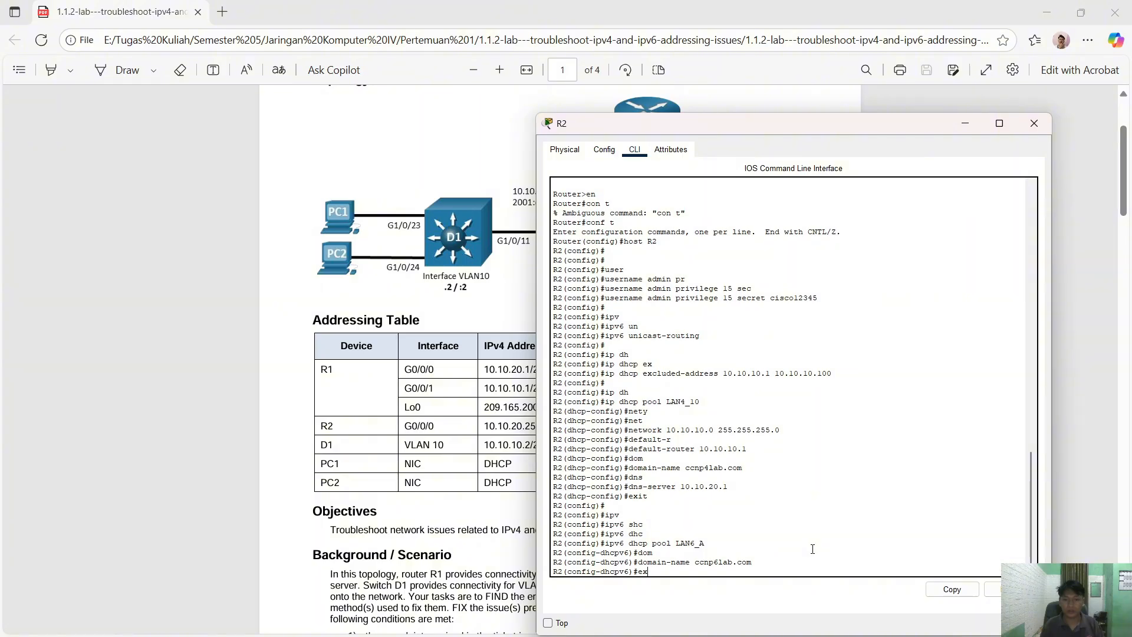
{"action": "key", "text": "Return"}
{"action": "key", "text": "Return"}
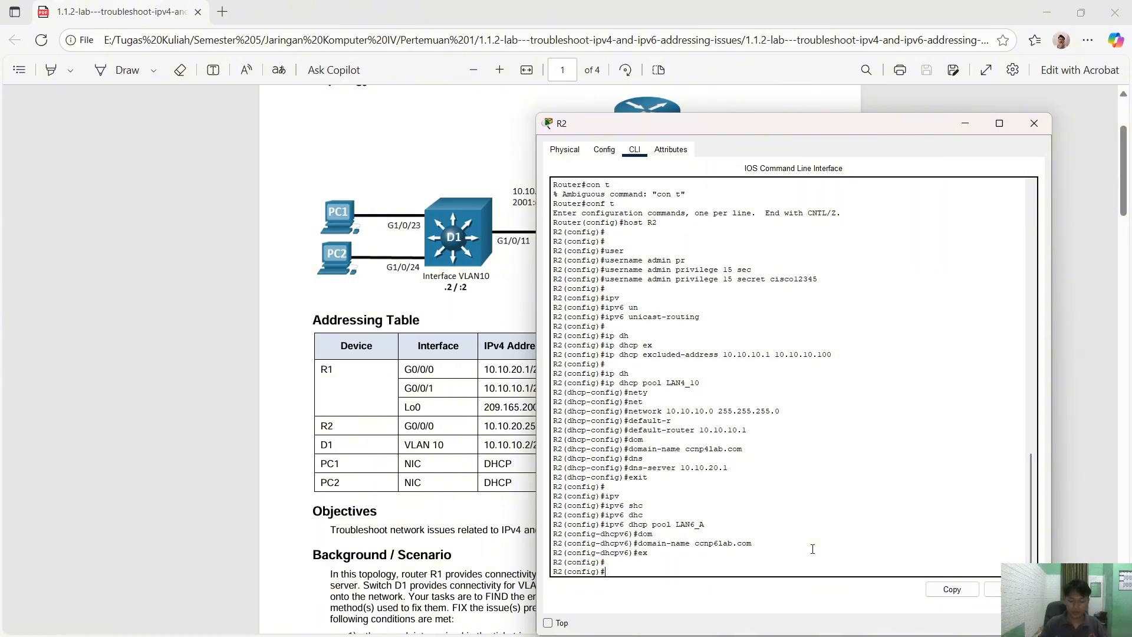
{"action": "type", "text": "int g0/0/0"}
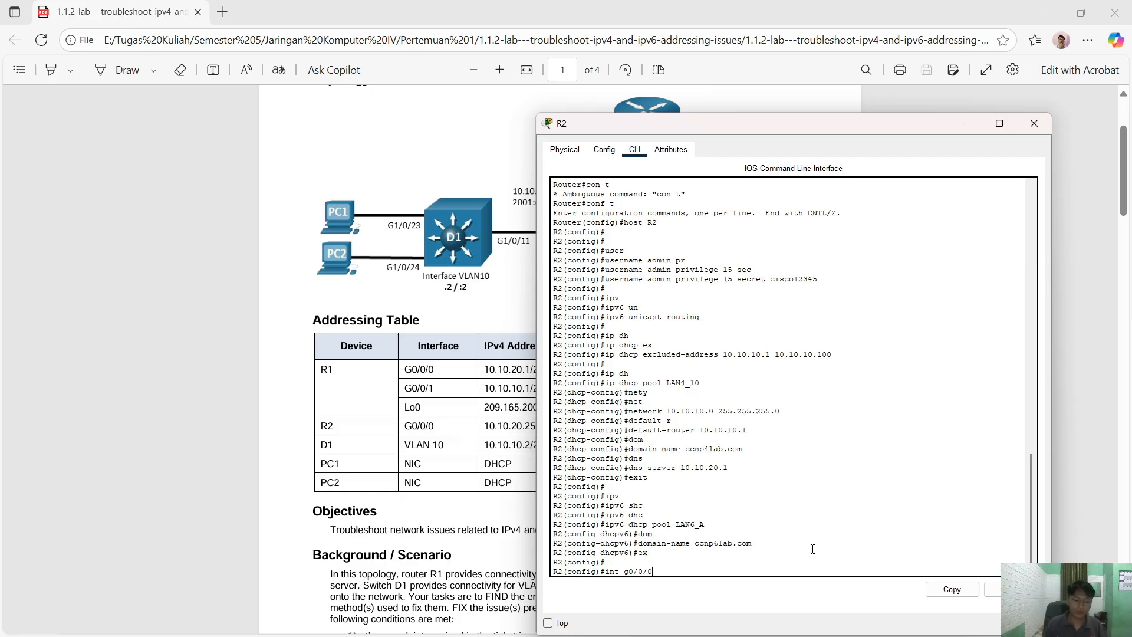
- Enter interface G0/0/0 and begin assigning IPv4 address 10.10.20.254 with its mask
{"action": "key", "text": "Return"}
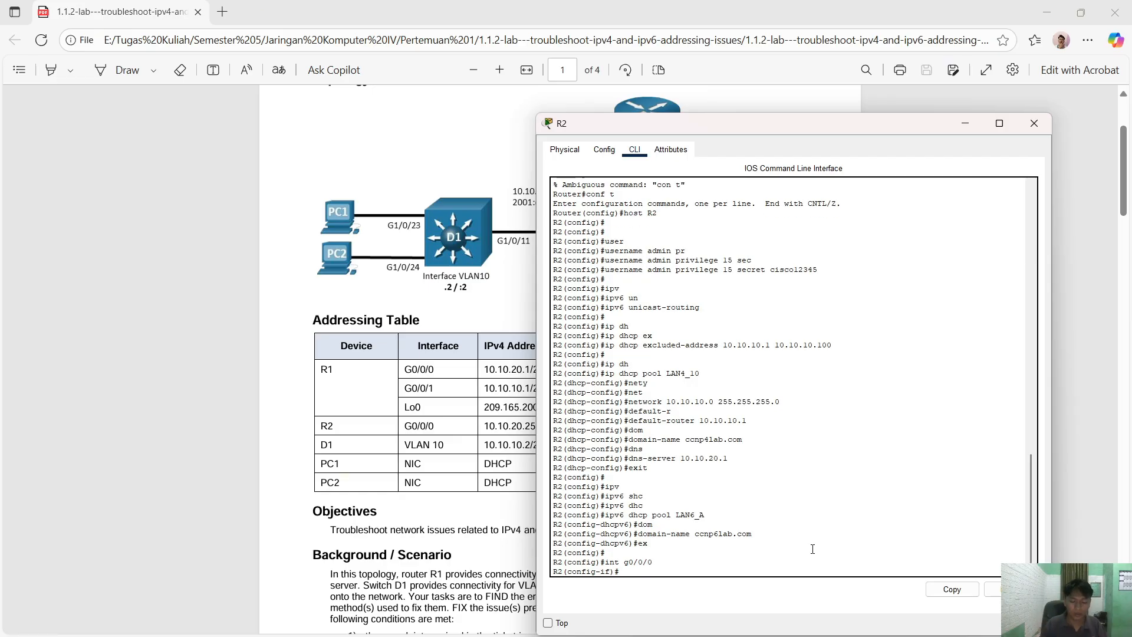
{"action": "type", "text": "ip add 10"}
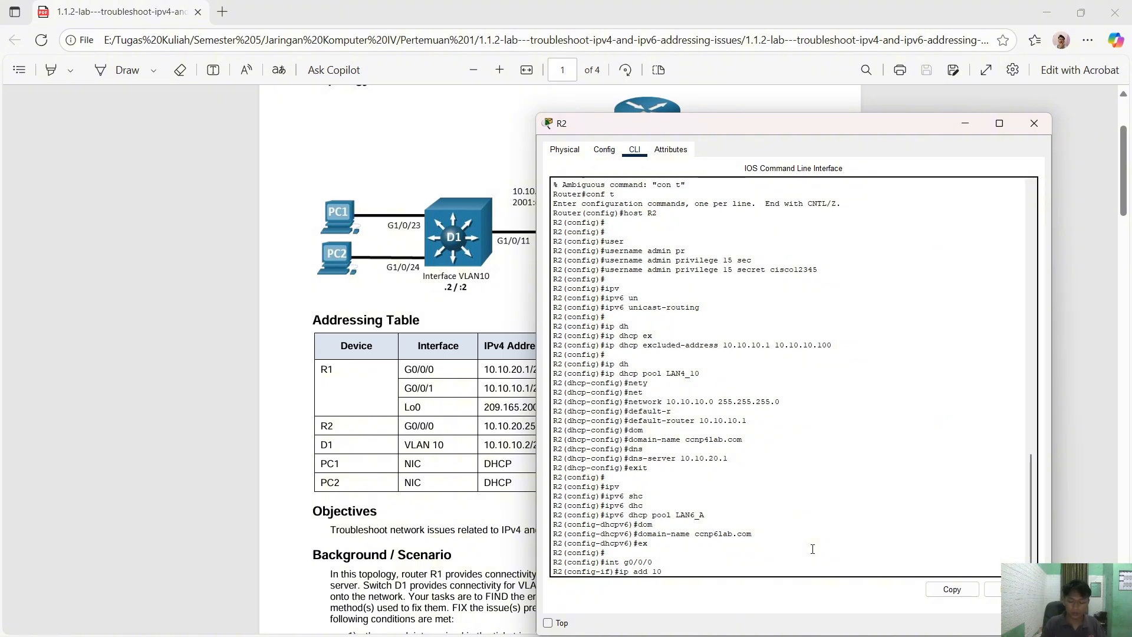
{"action": "type", "text": ".10.20."}
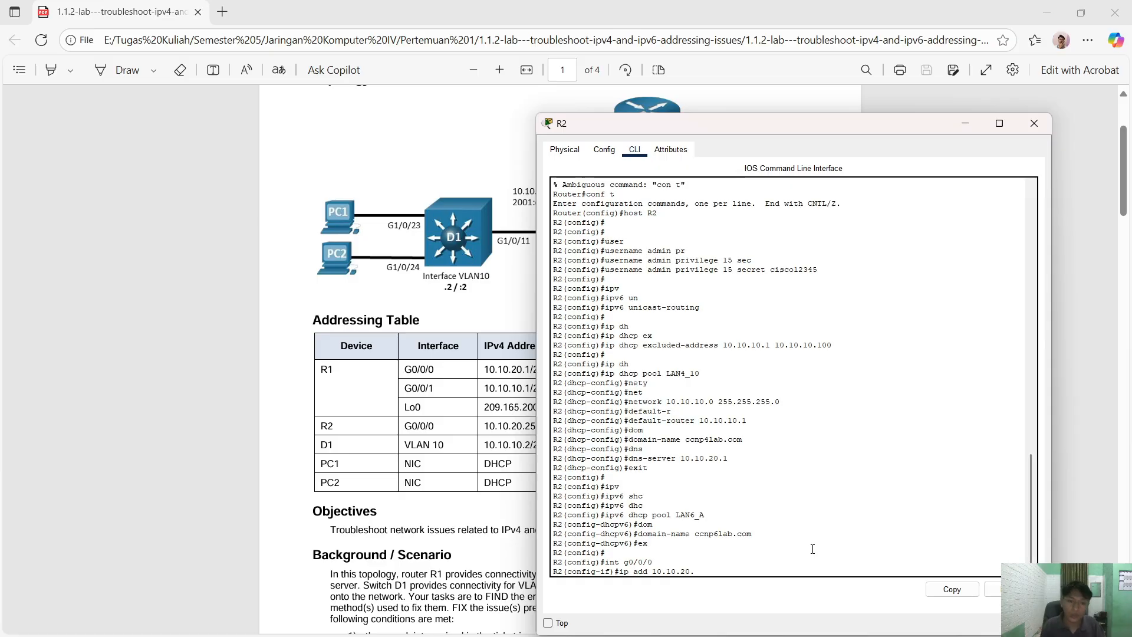
{"action": "left_click_drag", "start_coordinate": [634, 123], "coordinate": [733, 124]}
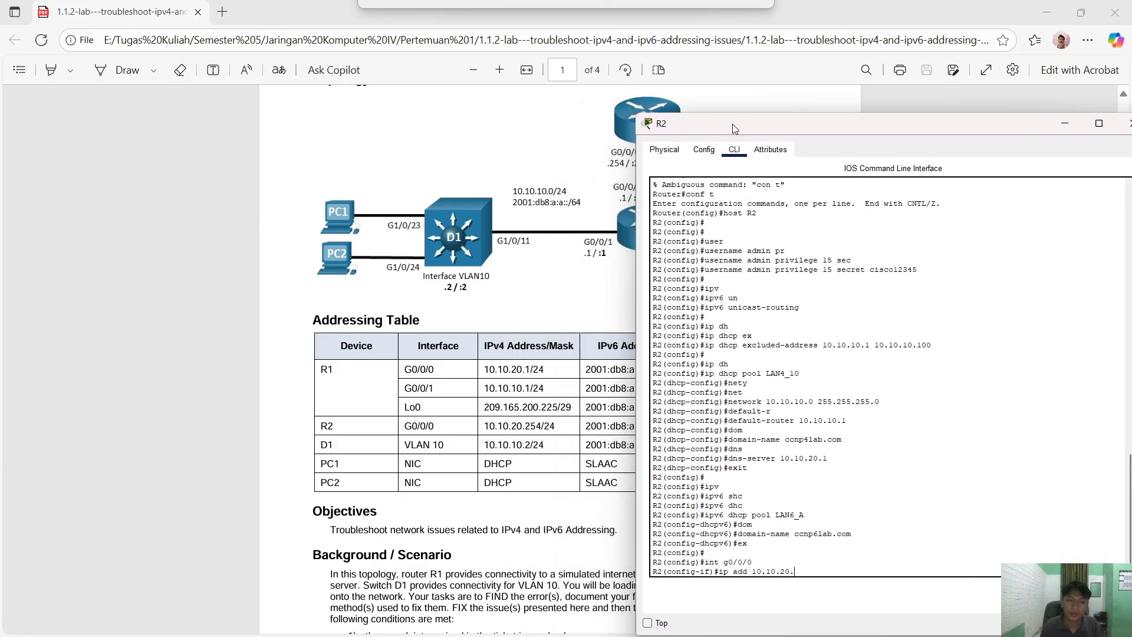
{"action": "left_click", "coordinate": [852, 460]}
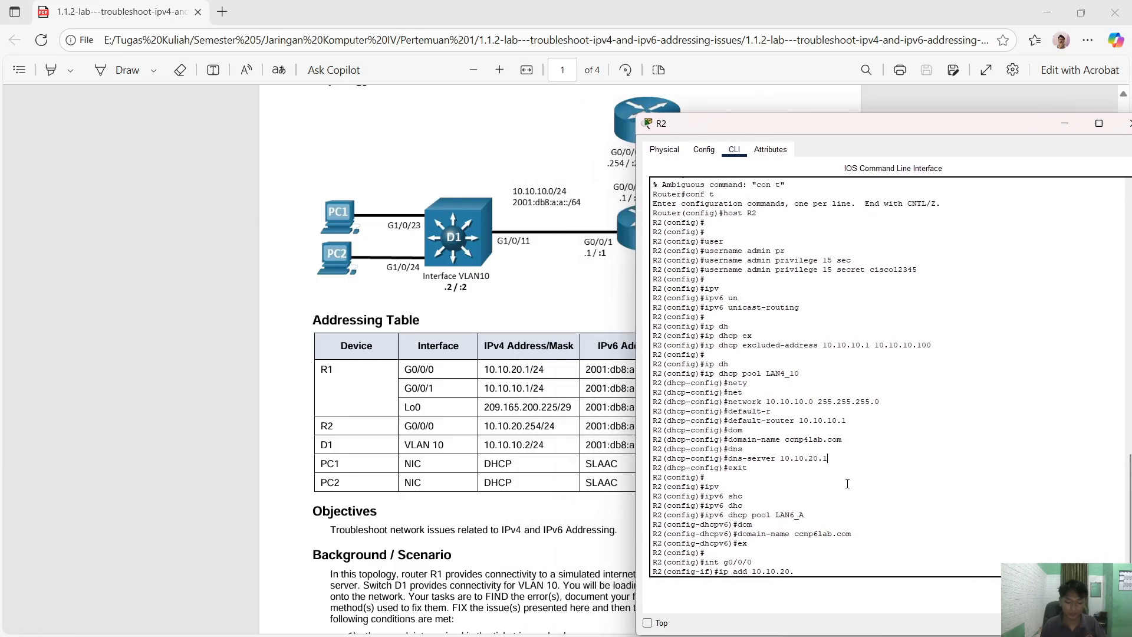
{"action": "type", "text": "254 366.366.3"}
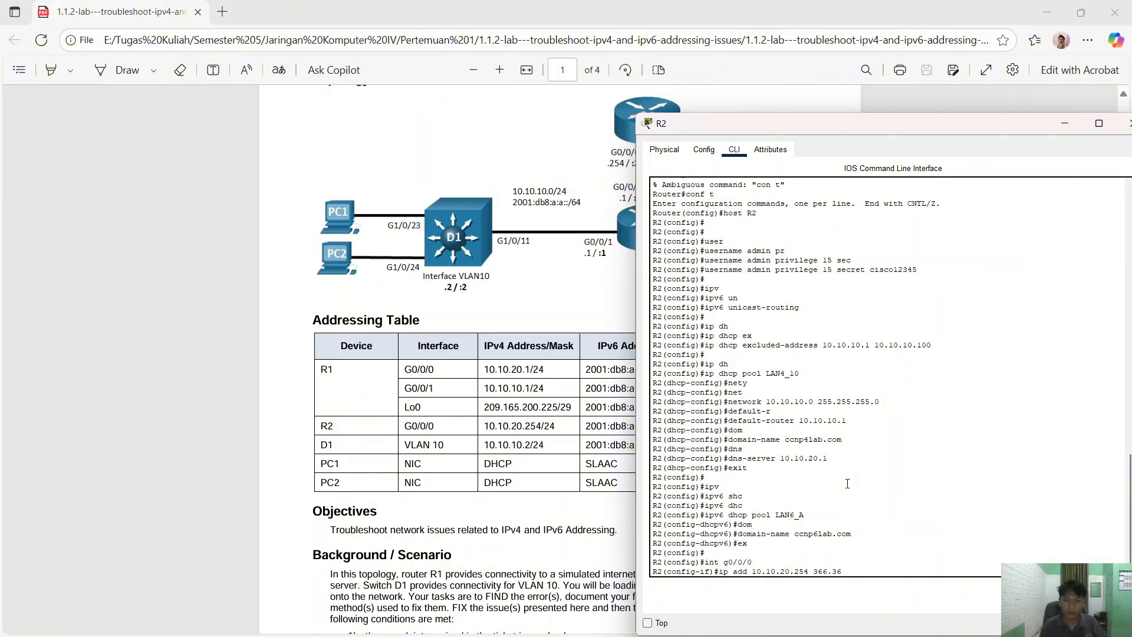
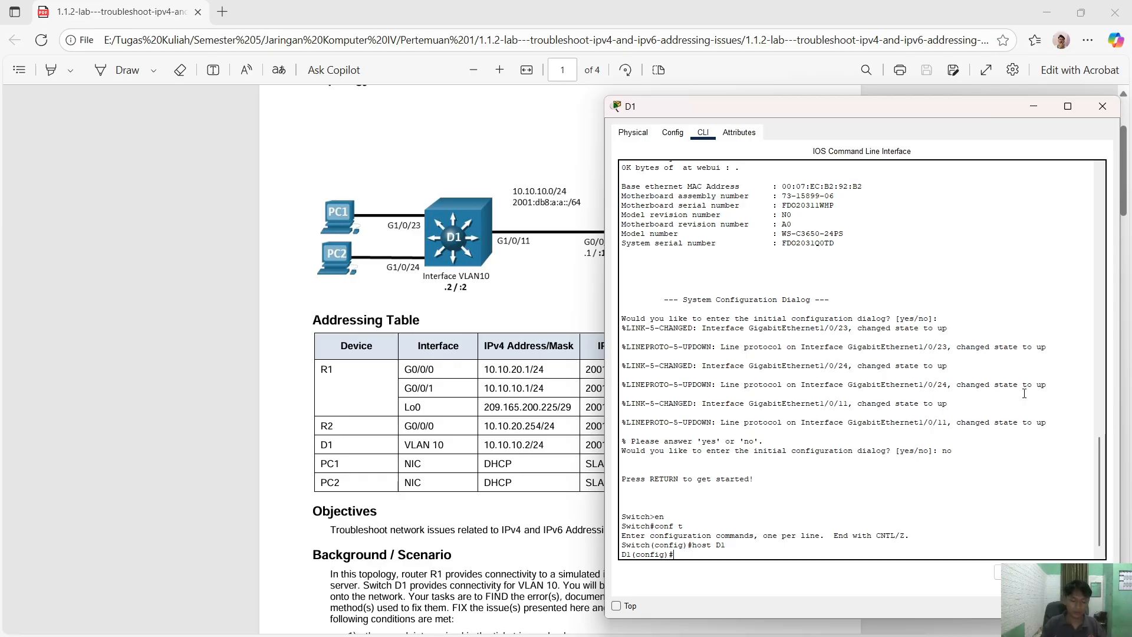
- Create local user admin with privilege 15 and a secret password, then select interface range G1/0/1-24
{"action": "type", "text": "user"}
{"action": "key", "text": "Tab"}
{"action": "type", "text": "a"}
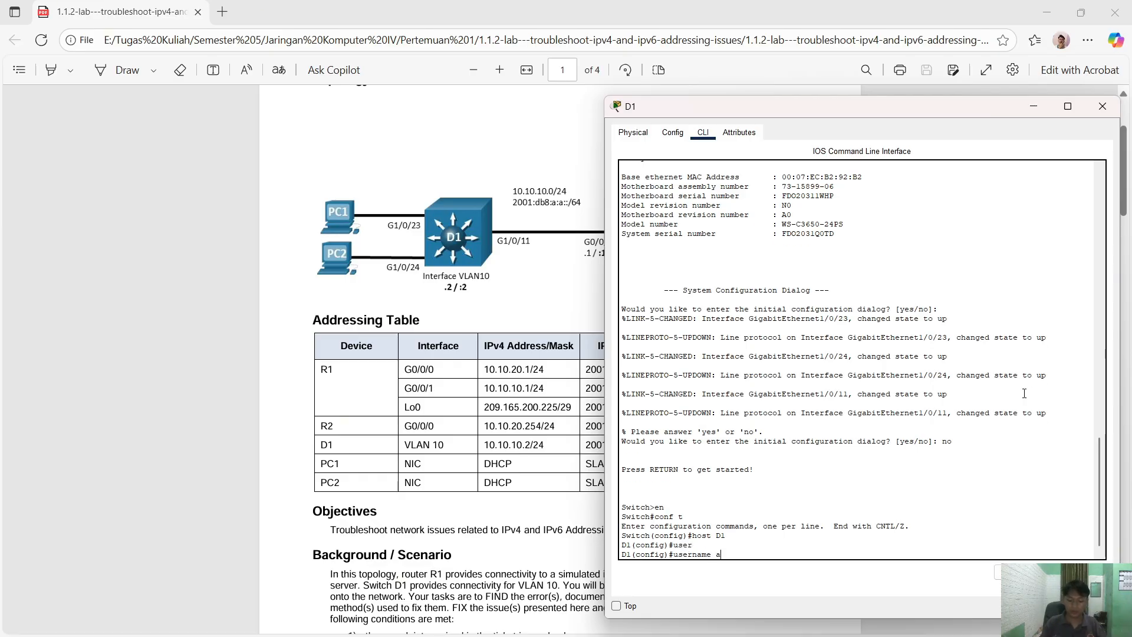
{"action": "type", "text": "dmin pri"}
{"action": "key", "text": "Tab"}
{"action": "type", "text": "15 sec"}
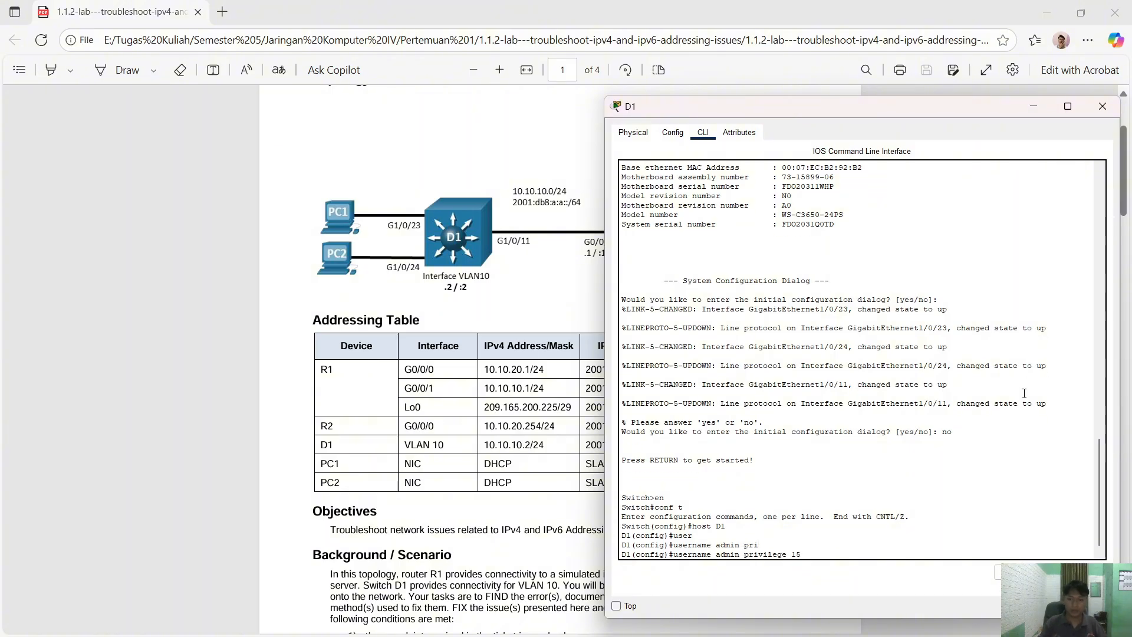
{"action": "key", "text": "Tab"}
{"action": "type", "text": "cisc"}
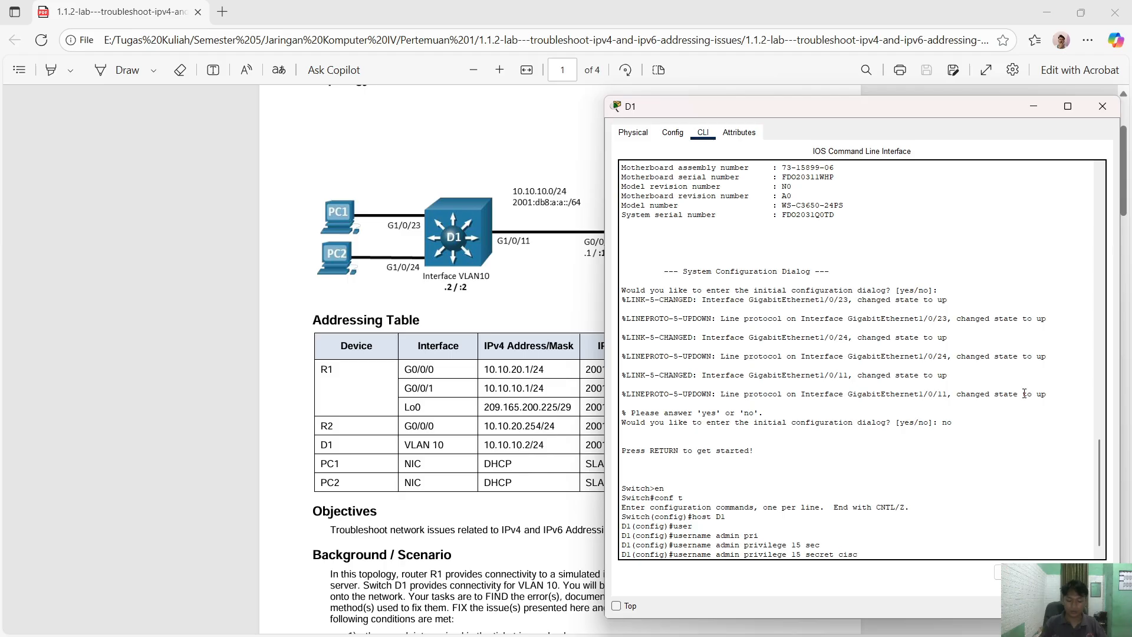
{"action": "type", "text": "o12345"}
{"action": "key", "text": "Return"}
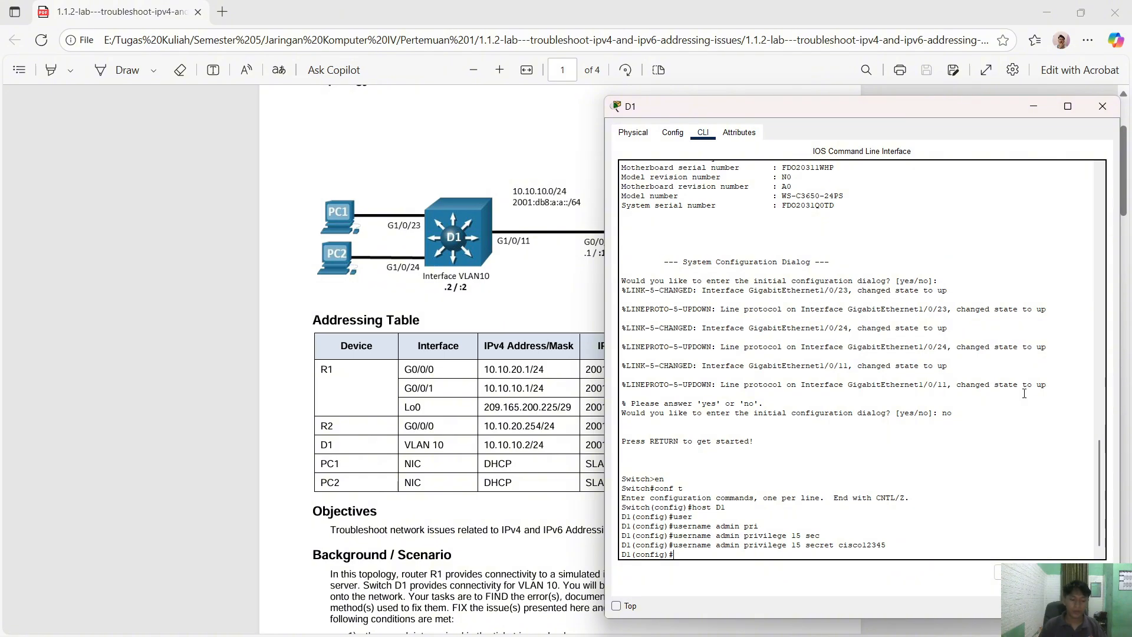
{"action": "key", "text": "Return"}
{"action": "type", "text": "i"}
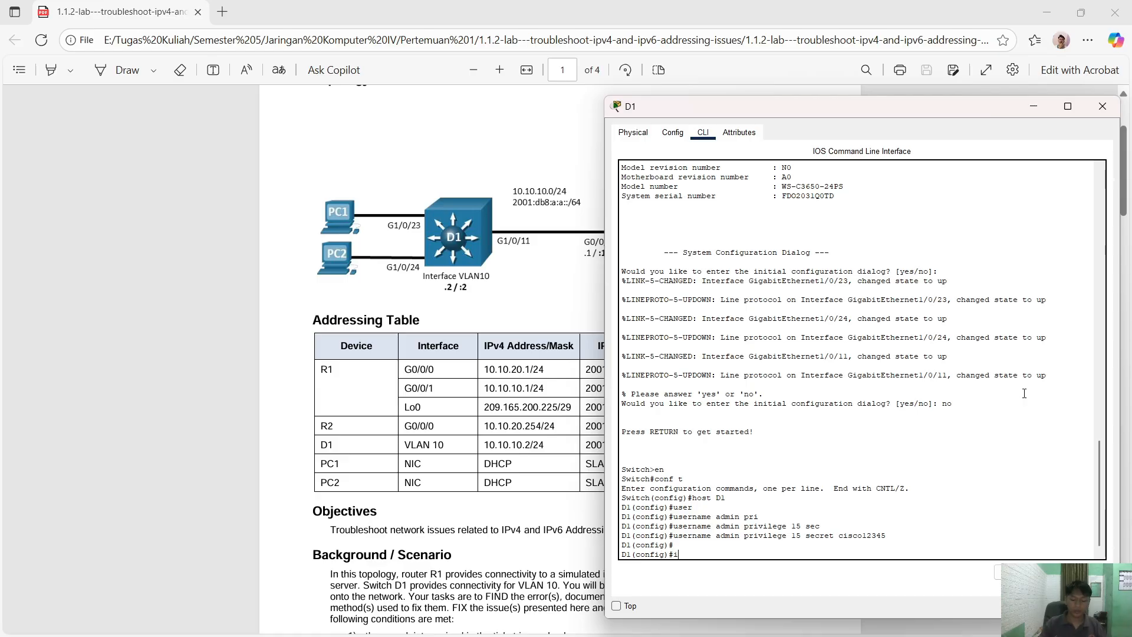
{"action": "type", "text": "nt ra g1/0/1-24"}
- Set ports G1/0/1-24 to switchport mode access
{"action": "key", "text": "Return"}
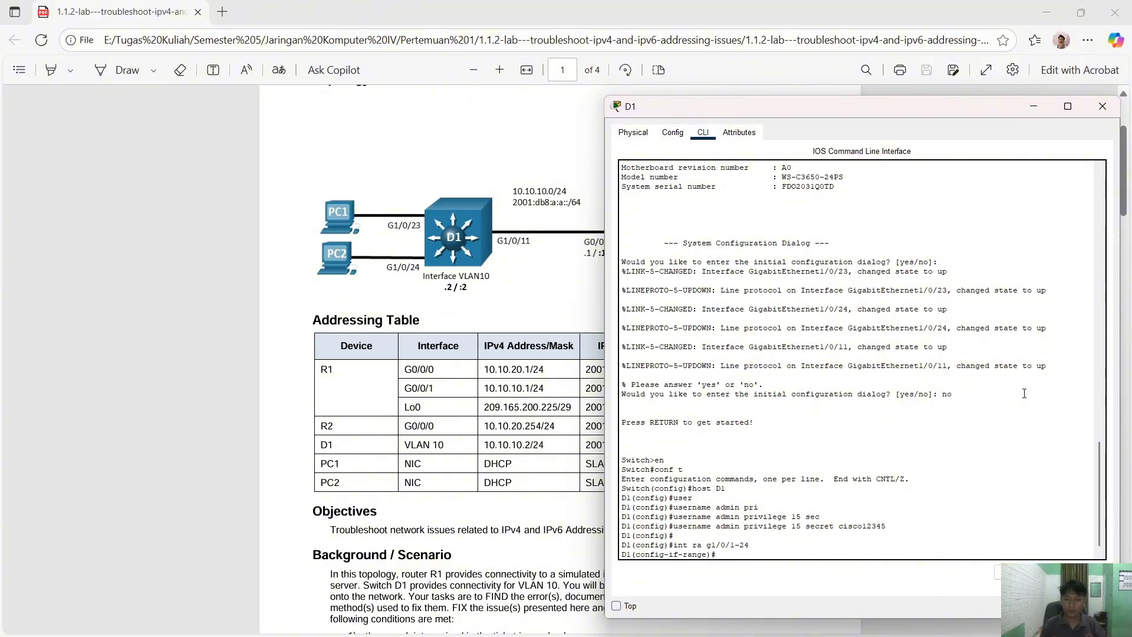
{"action": "type", "text": "sw"}
{"action": "key", "text": "Tab"}
{"action": "type", "text": "m"}
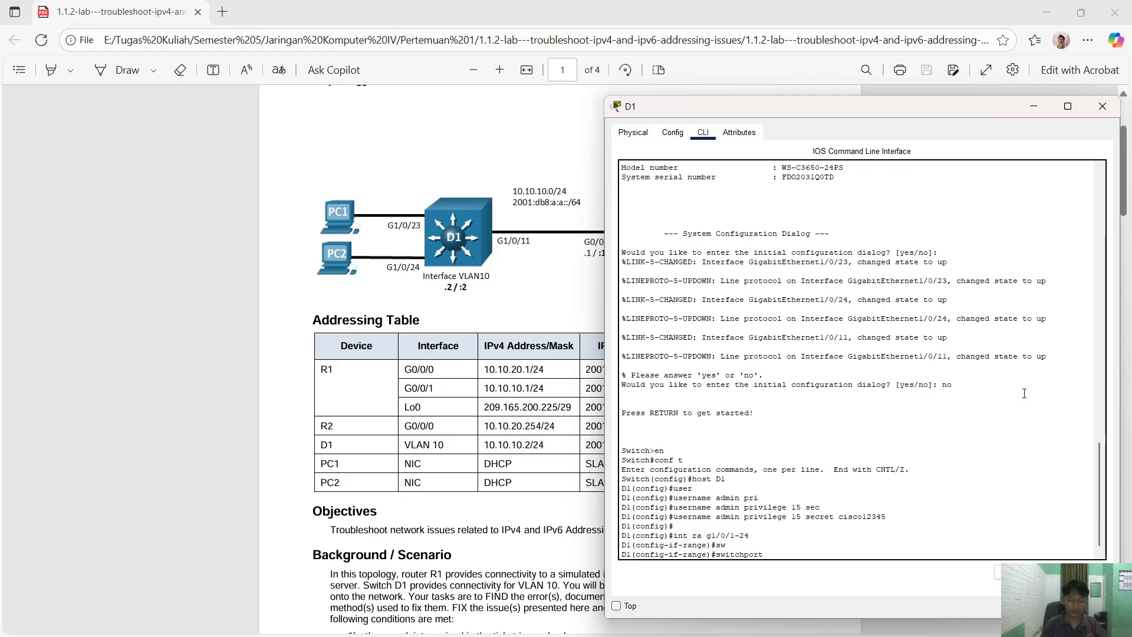
{"action": "key", "text": "Tab"}
{"action": "type", "text": "ac"}
{"action": "key", "text": "Tab"}
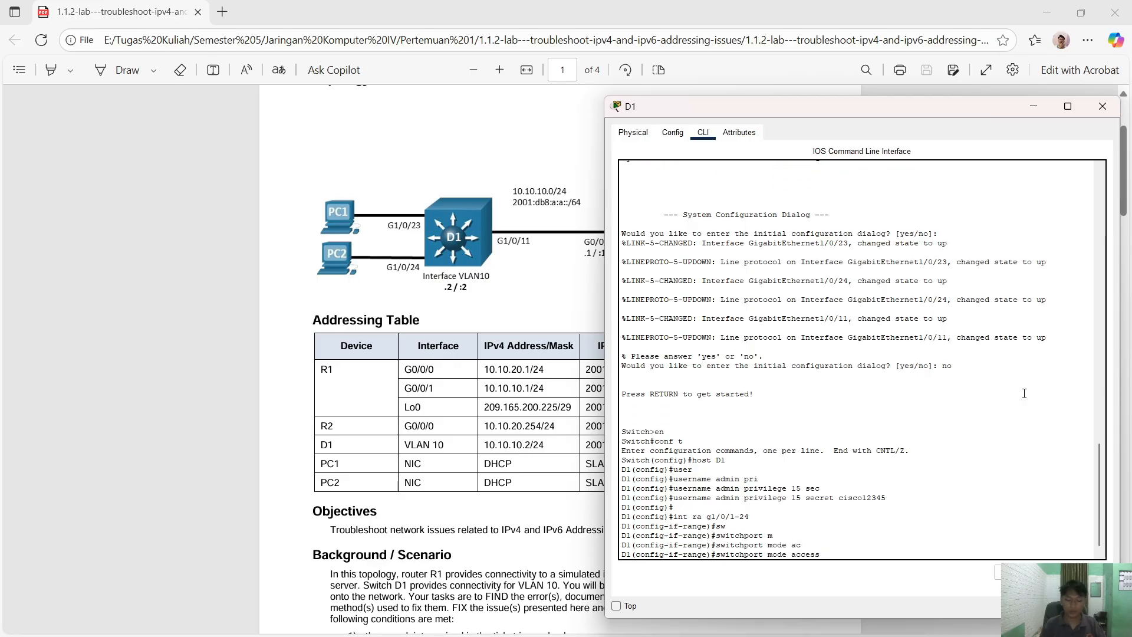
{"action": "key", "text": "Return"}
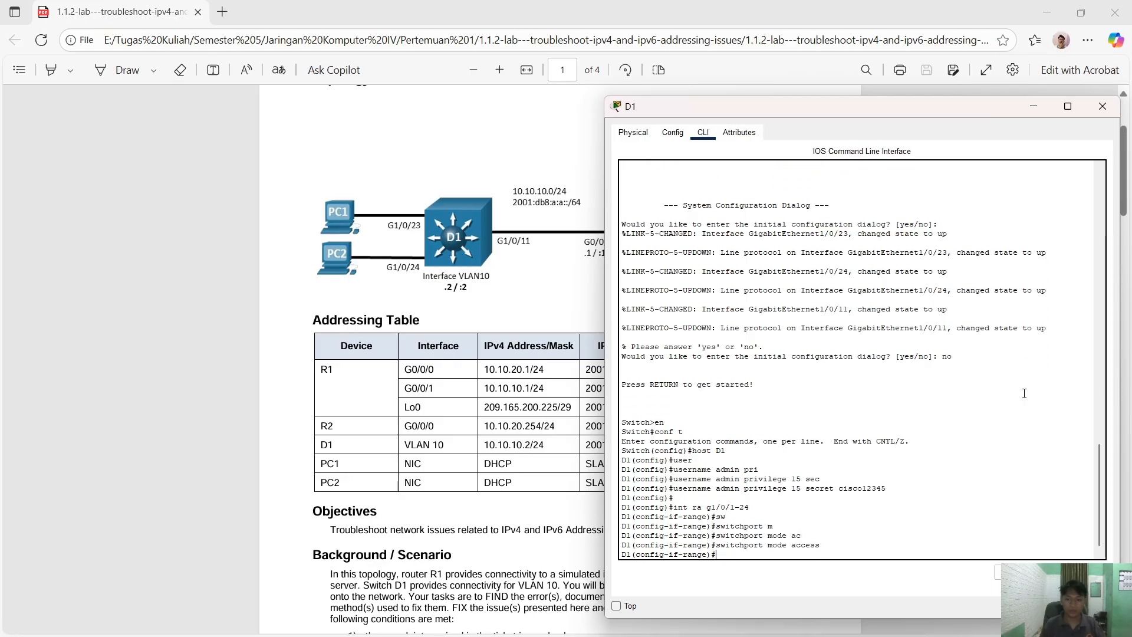
- Start a switchport access command on the range, then clear it unfinished
{"action": "type", "text": "ssw"}
{"action": "key", "text": "Tab"}
{"action": "type", "text": "ac"}
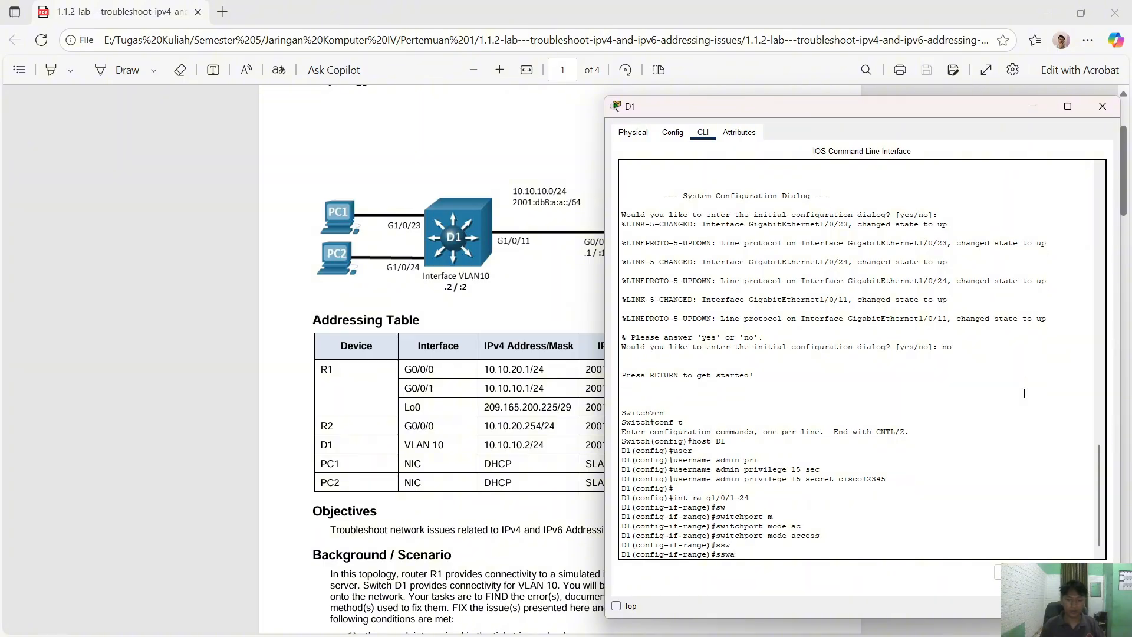
{"action": "key", "text": "Tab"}
{"action": "key", "text": "BackSpace"}
{"action": "key", "text": "BackSpace"}
{"action": "key", "text": "BackSpace"}
{"action": "key", "text": "BackSpace"}
{"action": "key", "text": "Tab"}
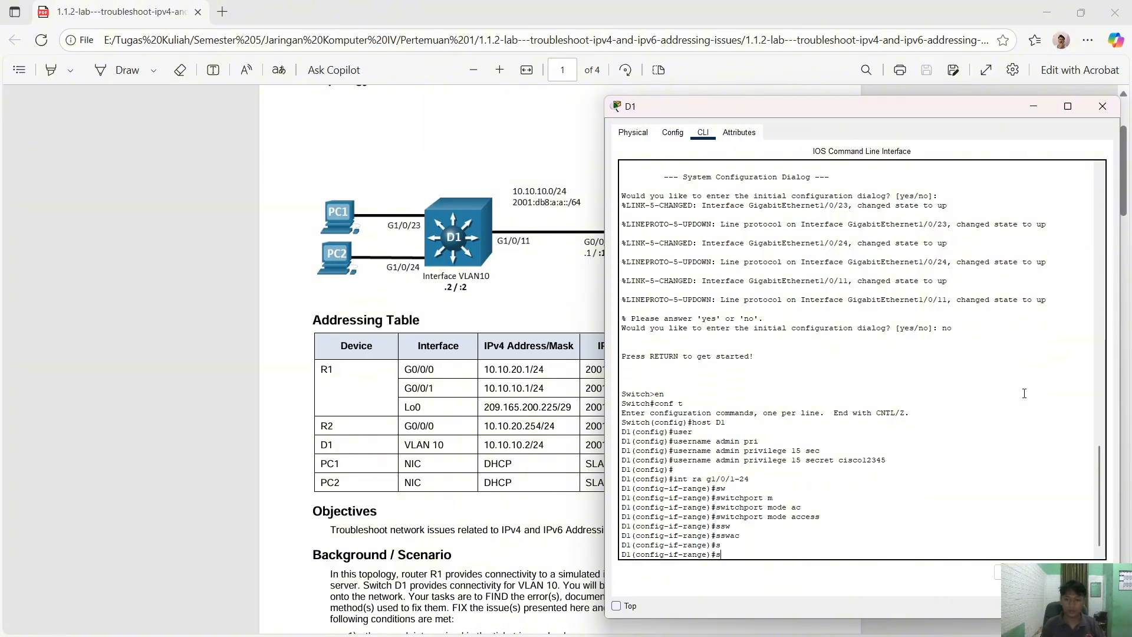
{"action": "type", "text": "w"}
{"action": "key", "text": "Tab"}
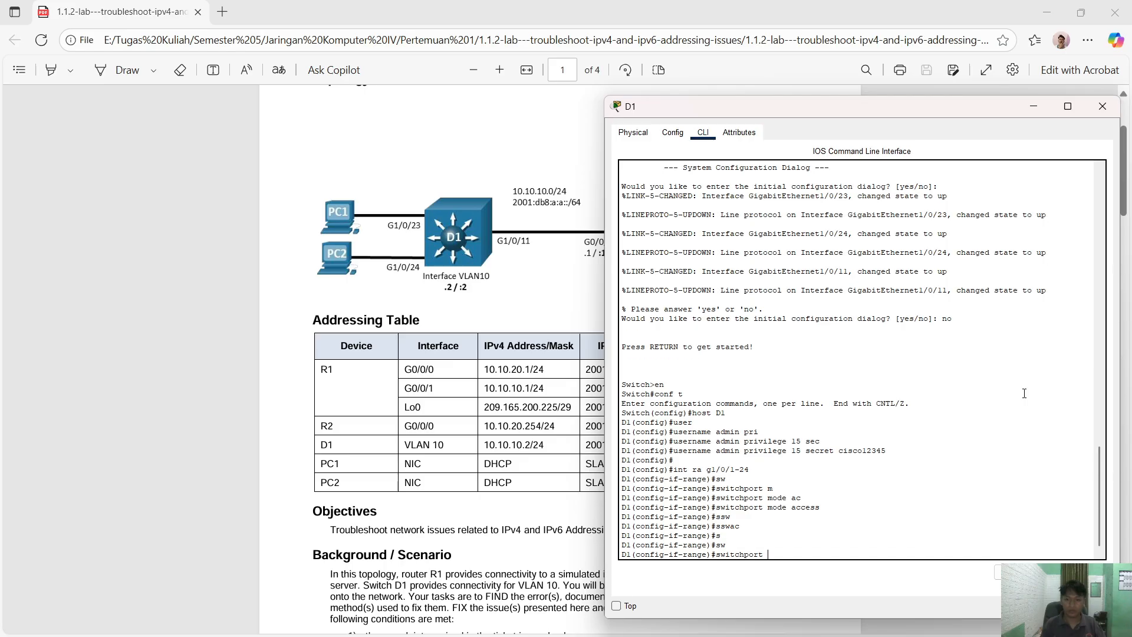
{"action": "type", "text": "ac"}
{"action": "key", "text": "Tab"}
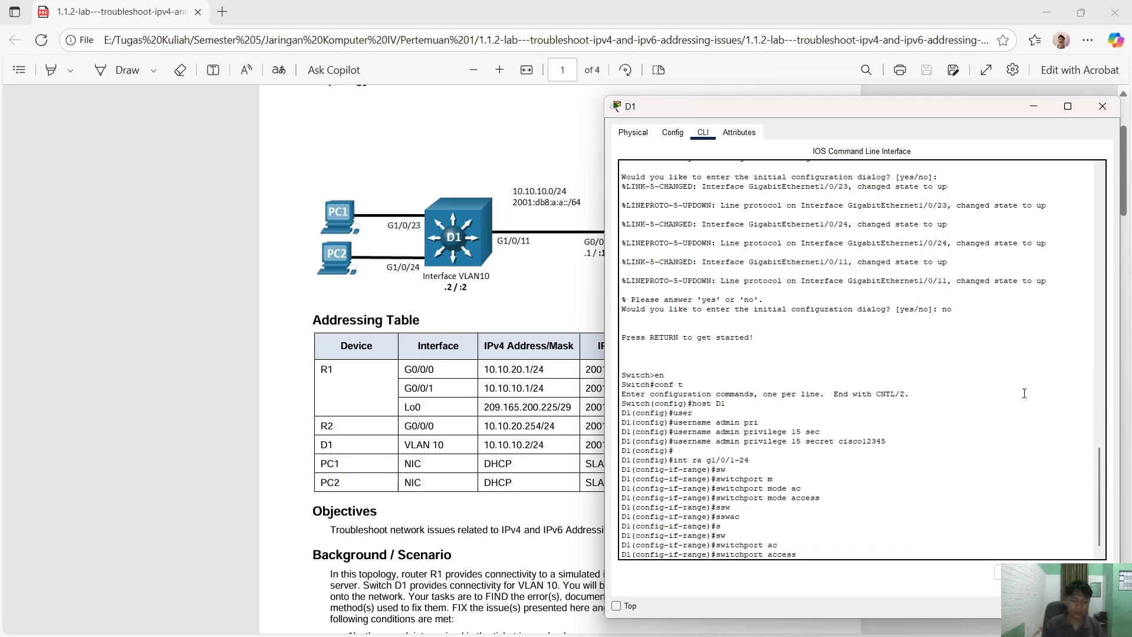
{"action": "key", "text": "BackSpace"}
{"action": "key", "text": "BackSpace"}
{"action": "key", "text": "BackSpace"}
{"action": "key", "text": "BackSpace"}
{"action": "key", "text": "BackSpace"}
{"action": "key", "text": "BackSpace"}
{"action": "key", "text": "BackSpace"}
{"action": "key", "text": "BackSpace"}
{"action": "key", "text": "BackSpace"}
{"action": "key", "text": "BackSpace"}
{"action": "key", "text": "BackSpace"}
{"action": "key", "text": "BackSpace"}
{"action": "key", "text": "BackSpace"}
{"action": "key", "text": "BackSpace"}
{"action": "key", "text": "BackSpace"}
{"action": "key", "text": "BackSpace"}
{"action": "key", "text": "BackSpace"}
{"action": "key", "text": "BackSpace"}
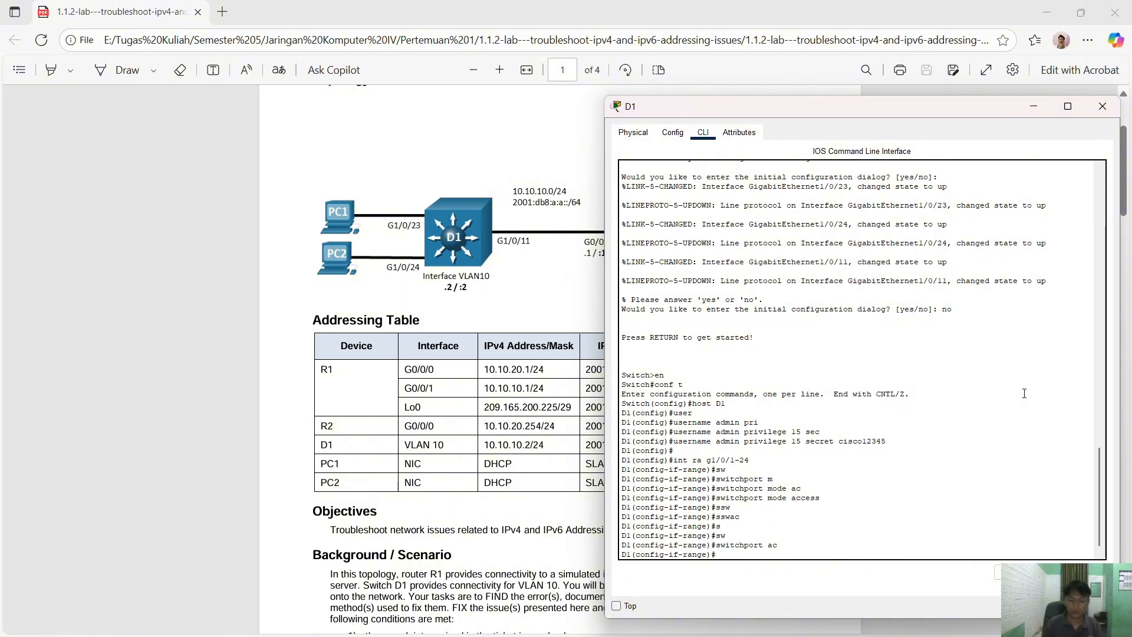
- Shut down ports G1/0/1-24 and return to global configuration
{"action": "type", "text": "sh"}
{"action": "key", "text": "Tab"}
{"action": "key", "text": "Return"}
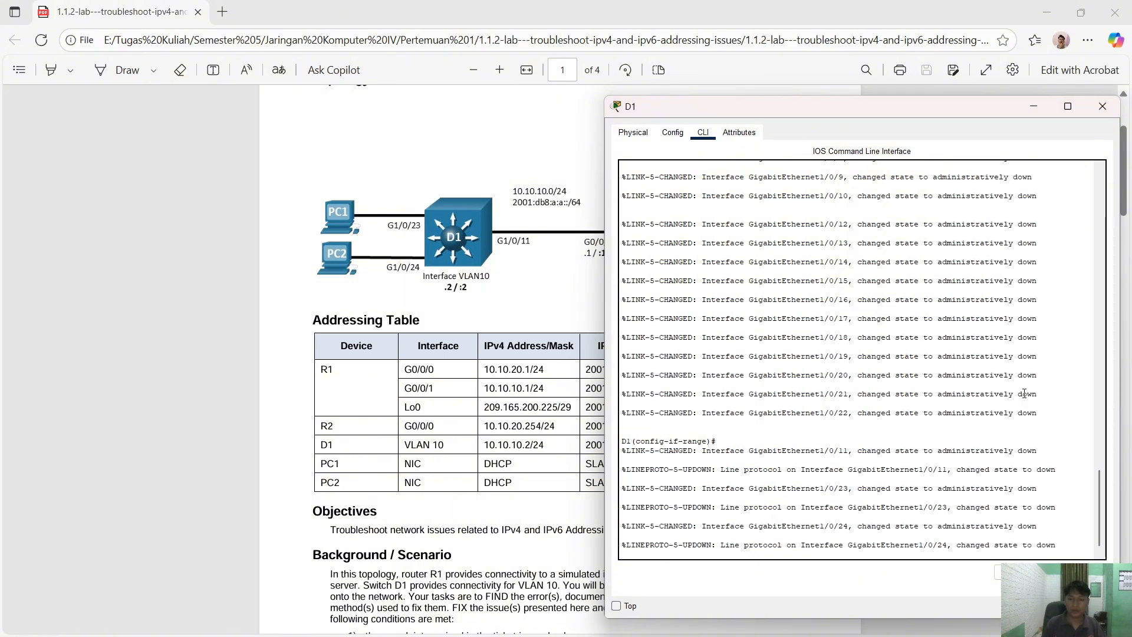
{"action": "type", "text": "ex"}
{"action": "key", "text": "Return"}
{"action": "key", "text": "Return"}
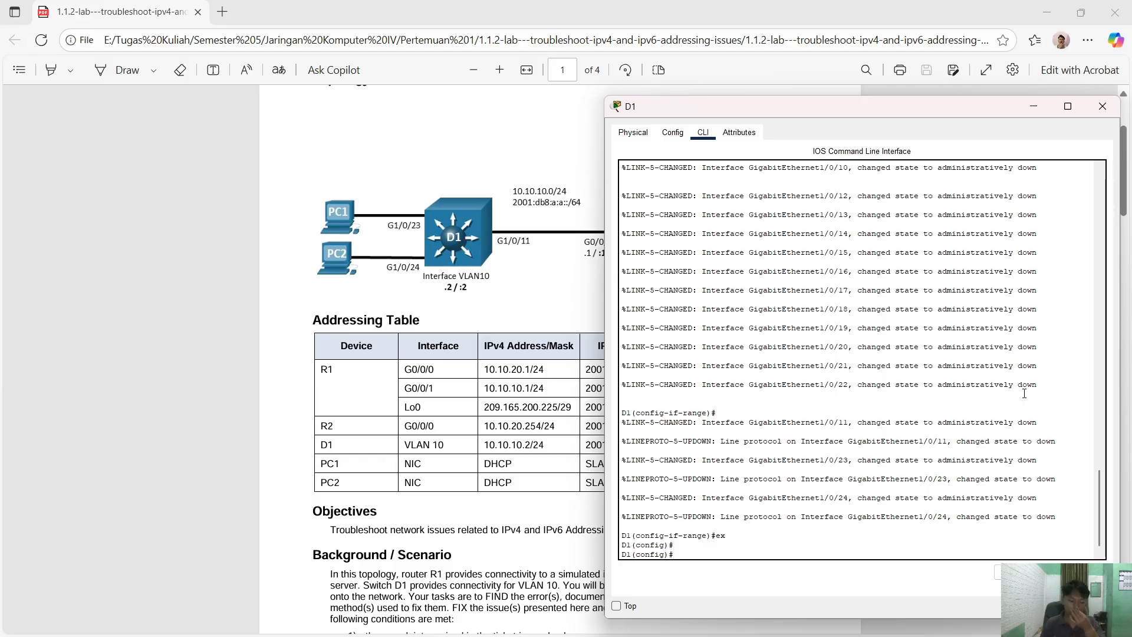
- Give interface VLAN 10 address 10.10.10.2 255.255.255.0 and enable it with no shutdown
{"action": "type", "text": "int v"}
{"action": "key", "text": "Tab"}
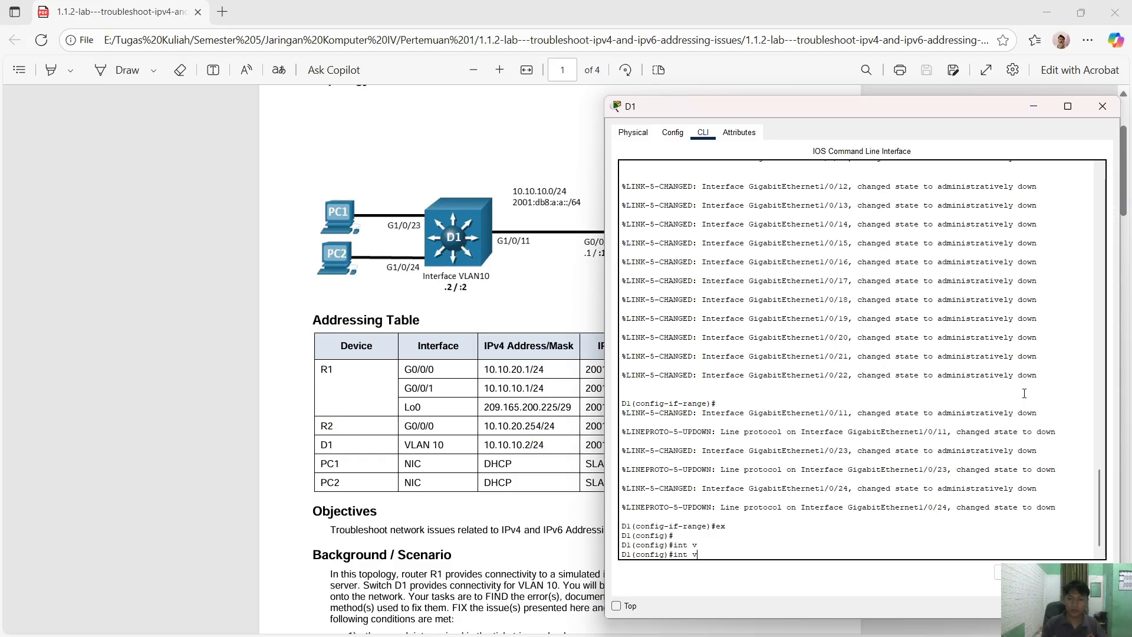
{"action": "type", "text": "lan 10"}
{"action": "key", "text": "Return"}
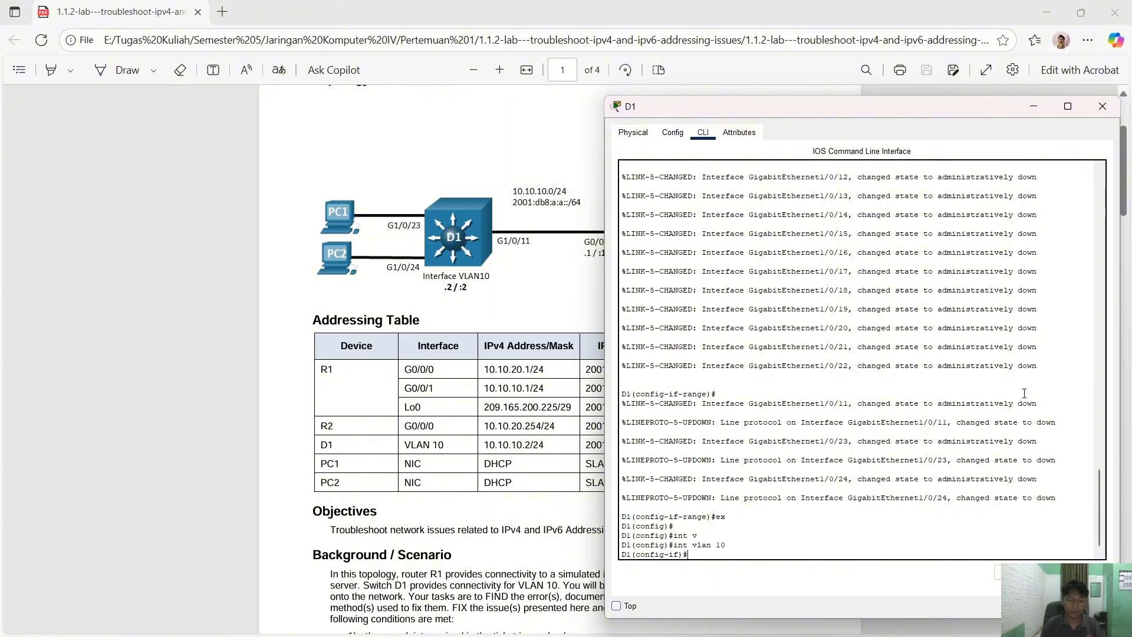
{"action": "type", "text": "ip add"}
{"action": "type", "text": "10.10"}
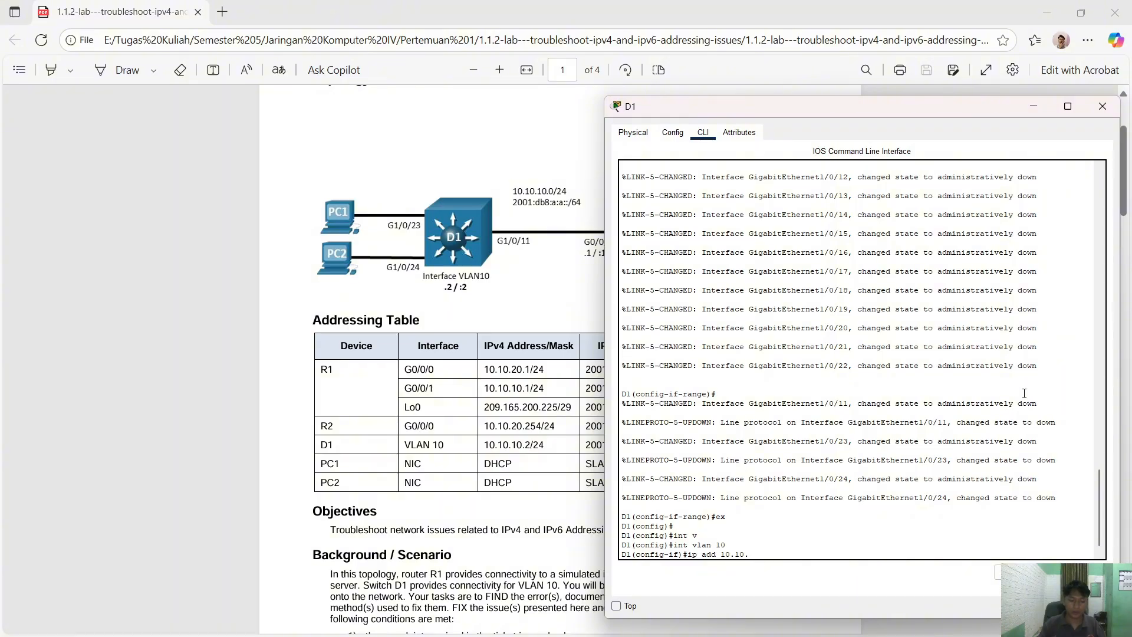
{"action": "type", "text": ".10.2 255.255.255.0"}
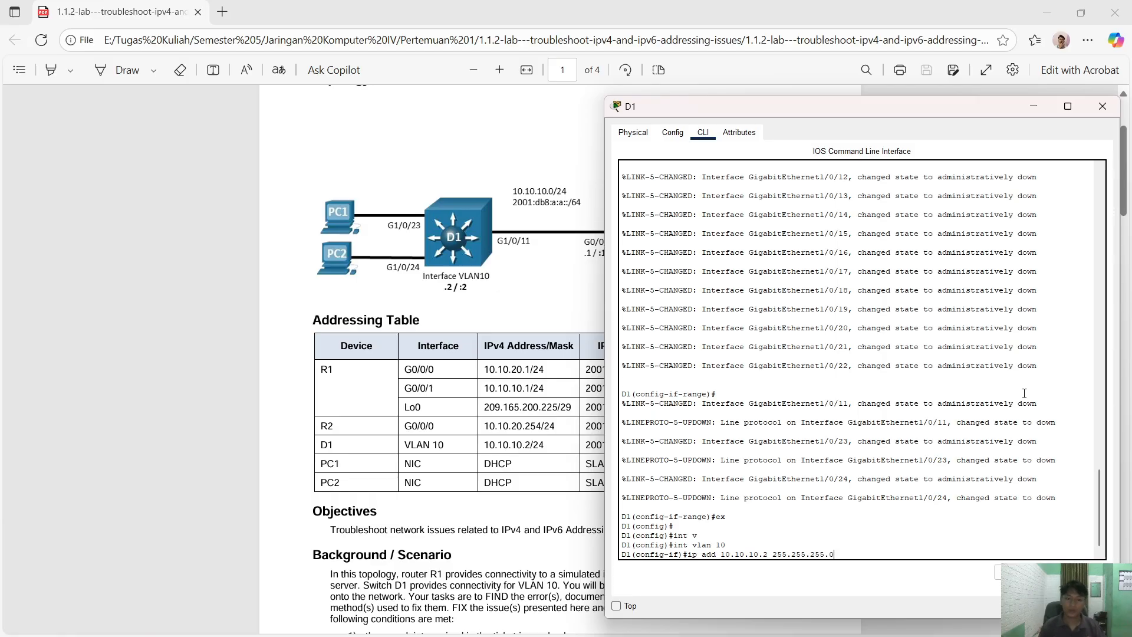
{"action": "key", "text": "Return"}
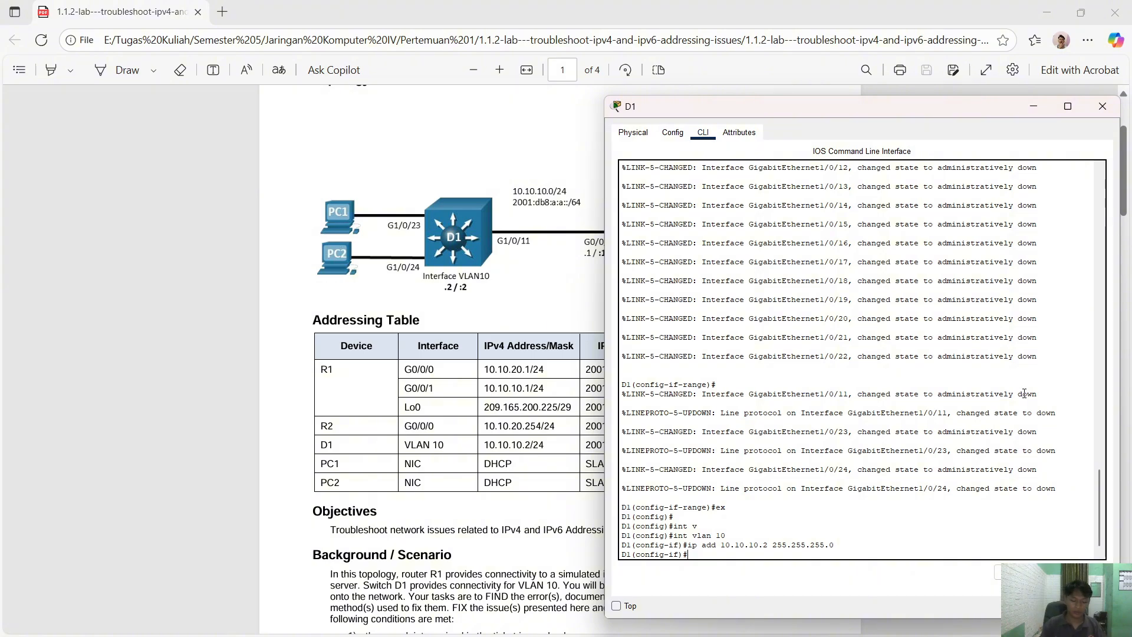
{"action": "type", "text": "no sh"}
{"action": "key", "text": "Return"}
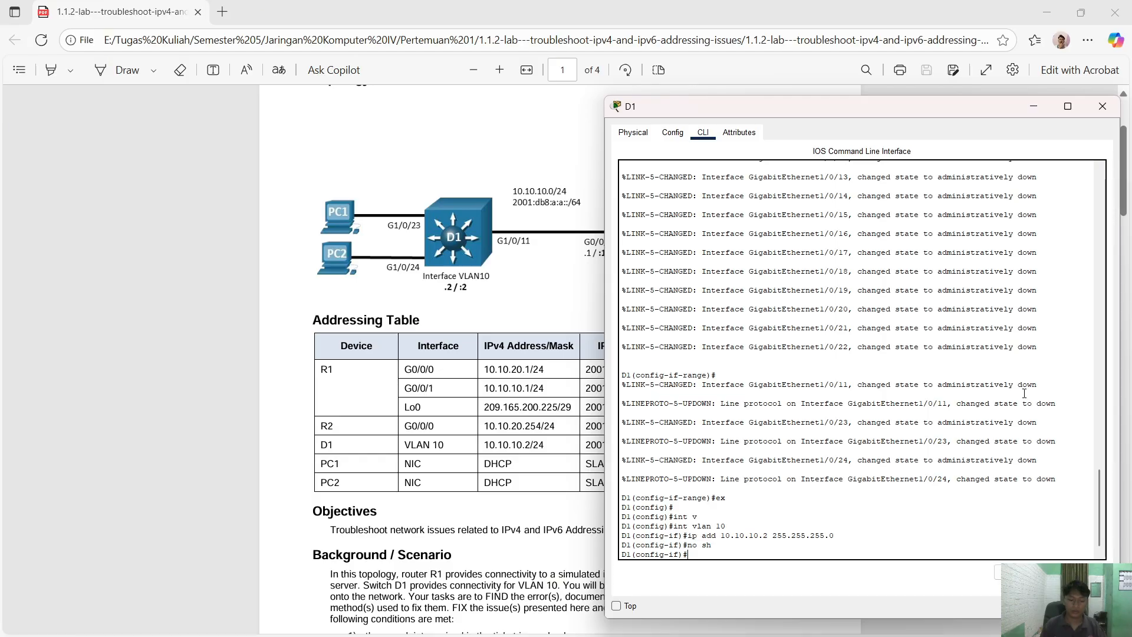
{"action": "type", "text": "ex"}
{"action": "key", "text": "Return"}
{"action": "key", "text": "Return"}
{"action": "key", "text": "Return"}
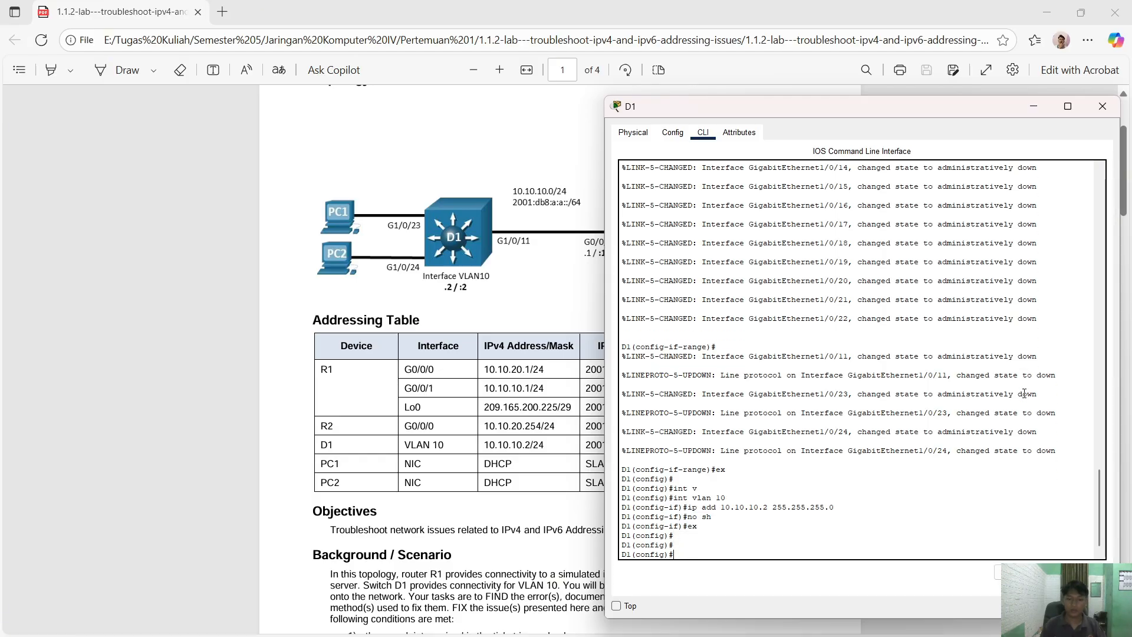
{"action": "type", "text": "int "}
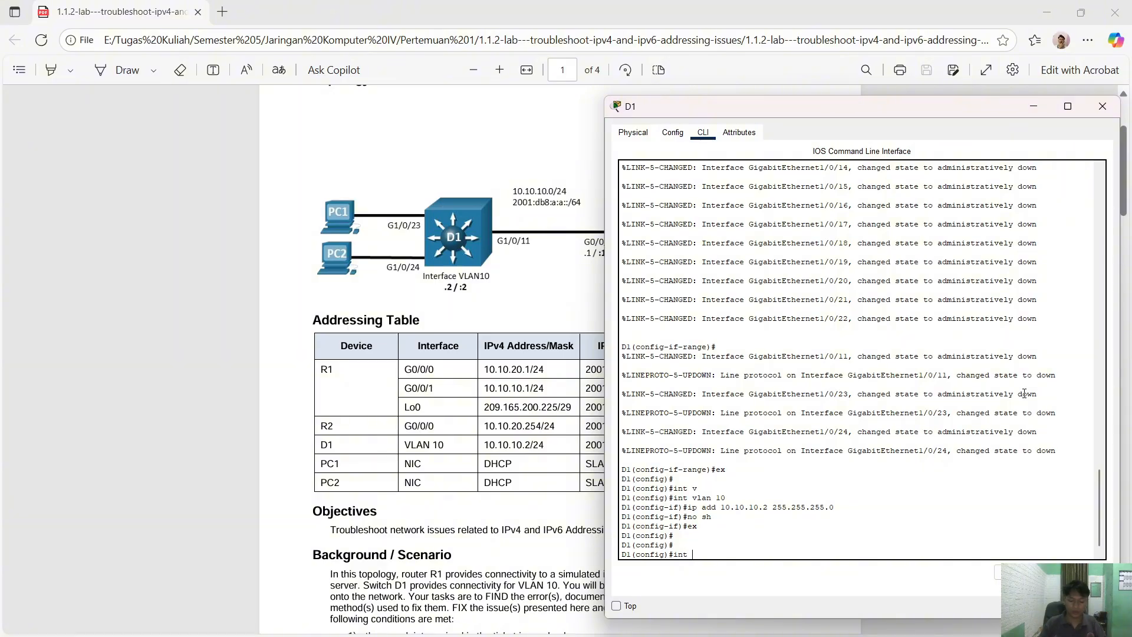
{"action": "type", "text": "g1/0/11"}
- Make port G1/0/11 an access port
{"action": "key", "text": "Return"}
{"action": "type", "text": "s"}
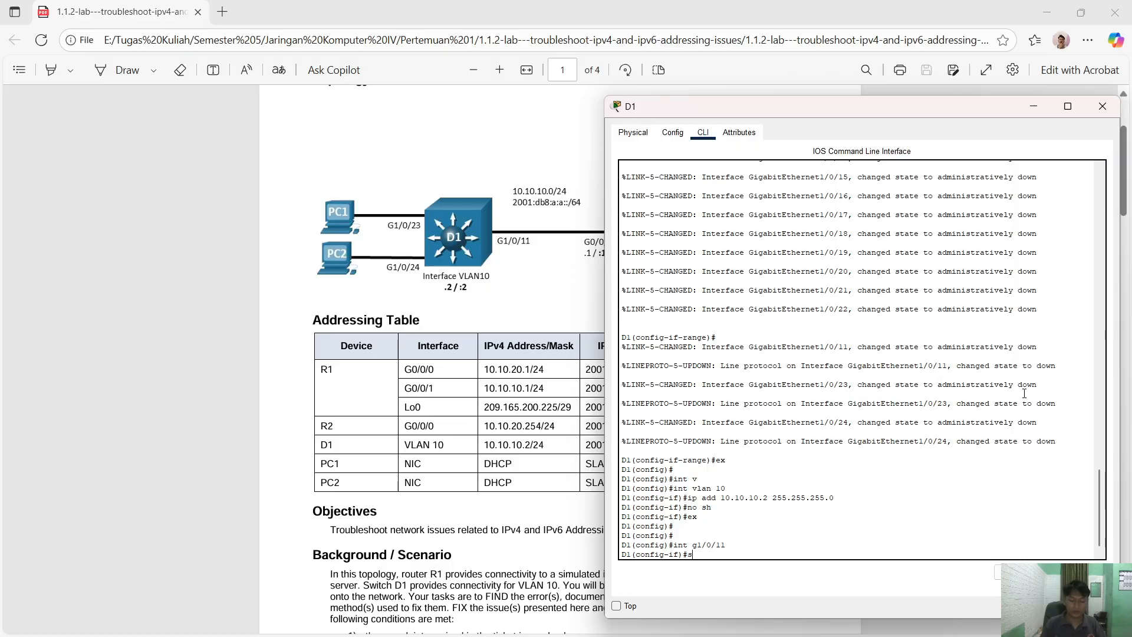
{"action": "type", "text": "w"}
{"action": "key", "text": "Tab"}
{"action": "type", "text": "m"}
{"action": "key", "text": "Tab"}
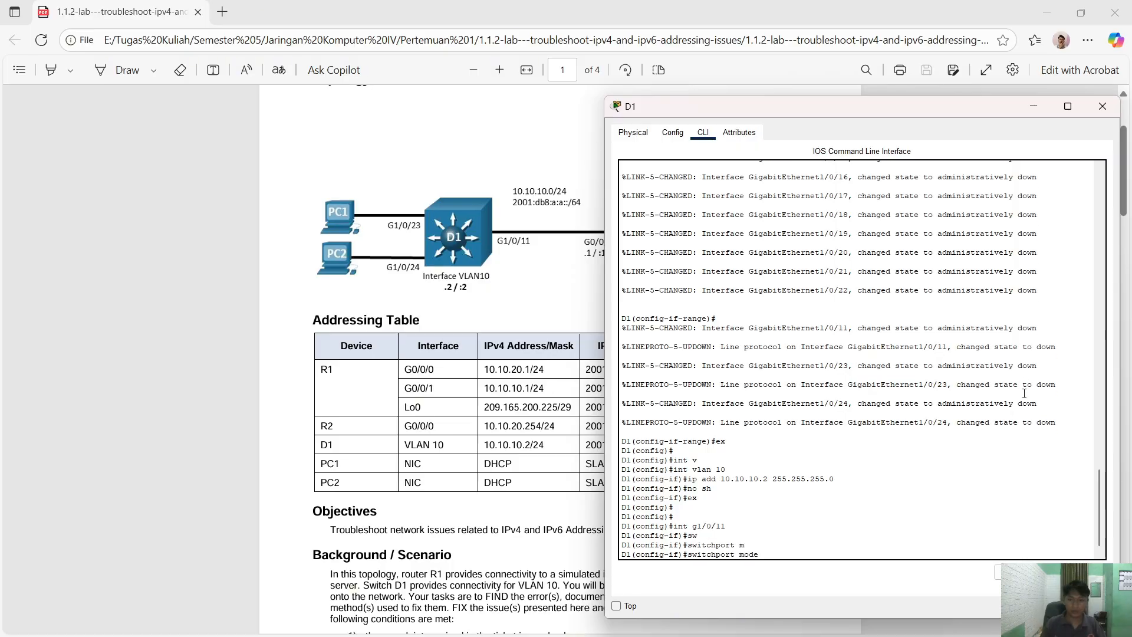
{"action": "type", "text": "a"}
{"action": "key", "text": "Tab"}
{"action": "key", "text": "Return"}
{"action": "type", "text": "sw"}
- Assign G1/0/11 to access VLAN 10 and leave the interface configuration
{"action": "key", "text": "Tab"}
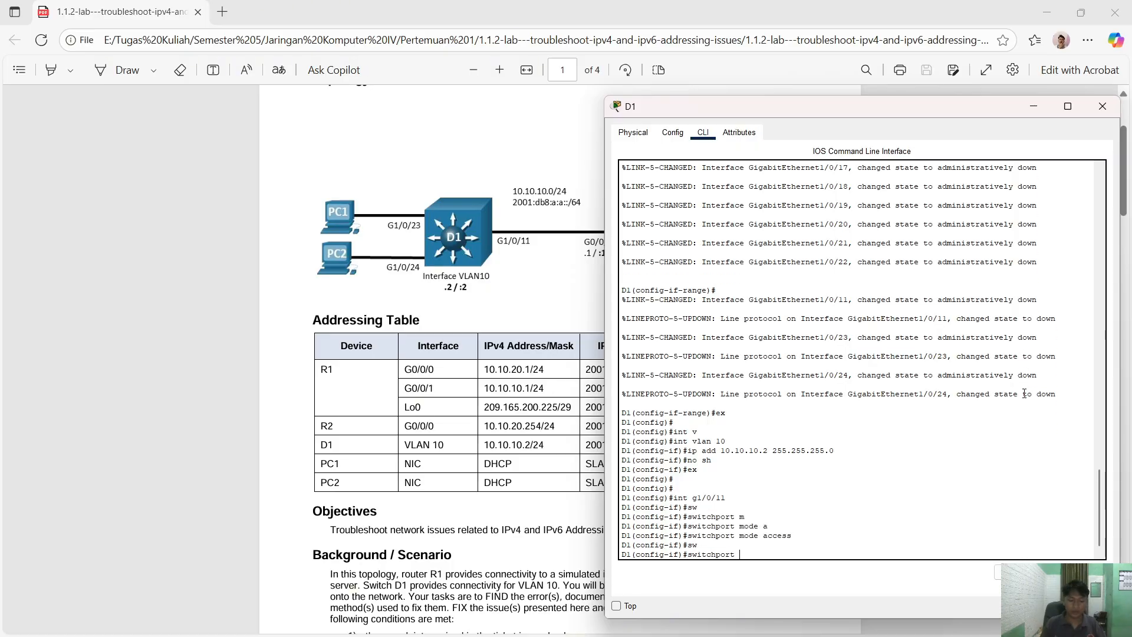
{"action": "type", "text": "ac"}
{"action": "key", "text": "Tab"}
{"action": "type", "text": "c"}
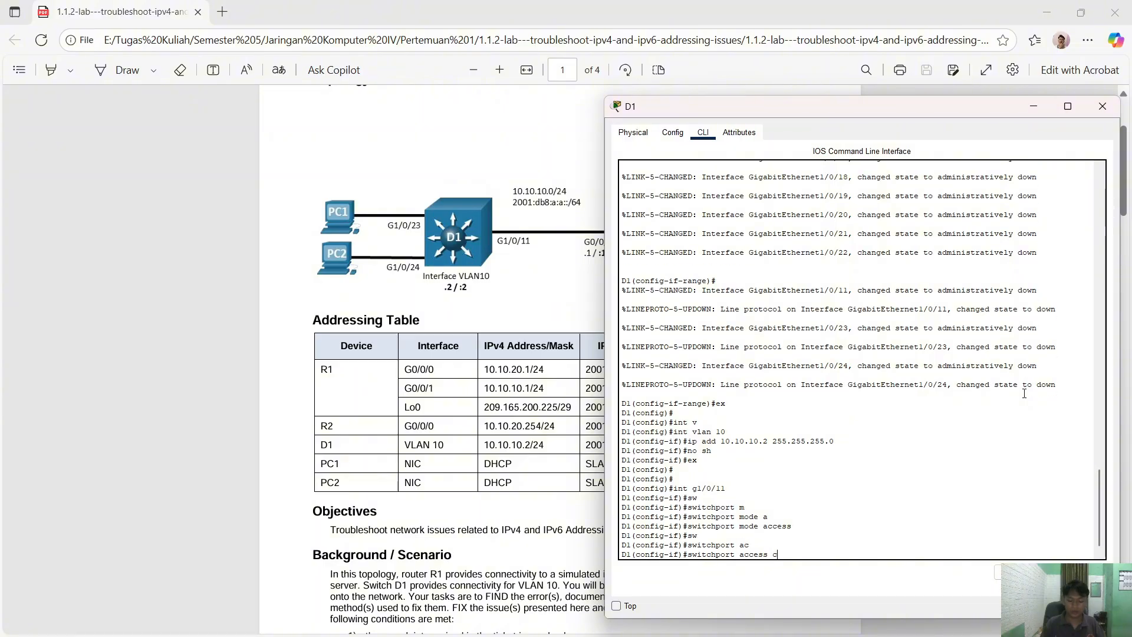
{"action": "key", "text": "BackSpace"}
{"action": "type", "text": "vla"}
{"action": "key", "text": "Tab"}
{"action": "type", "text": "10"}
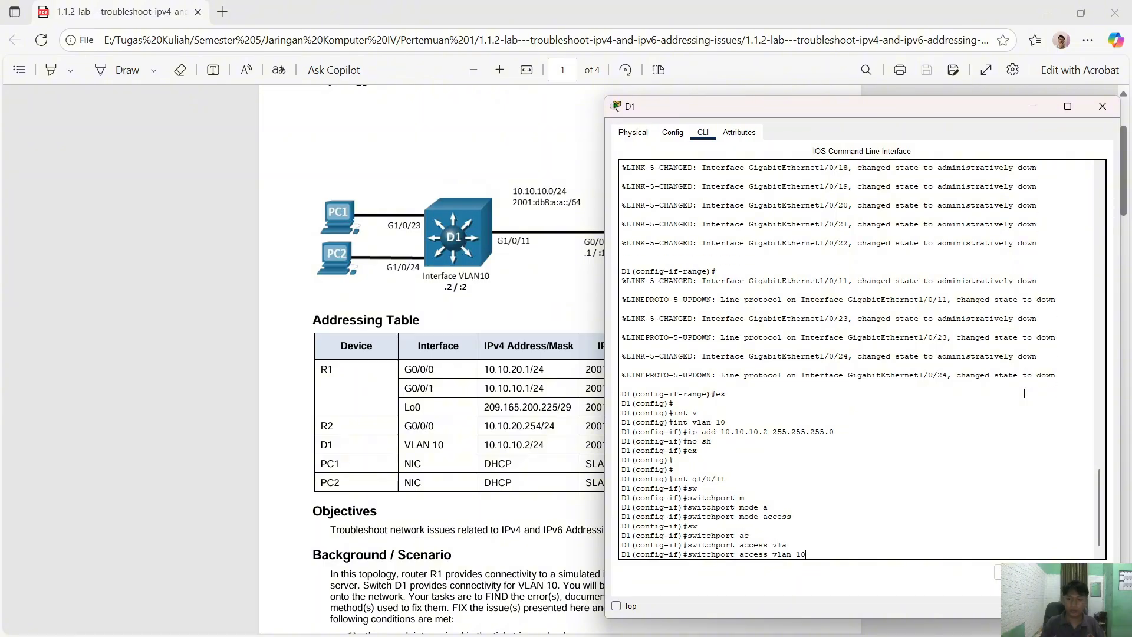
{"action": "key", "text": "Return"}
{"action": "type", "text": "ex"}
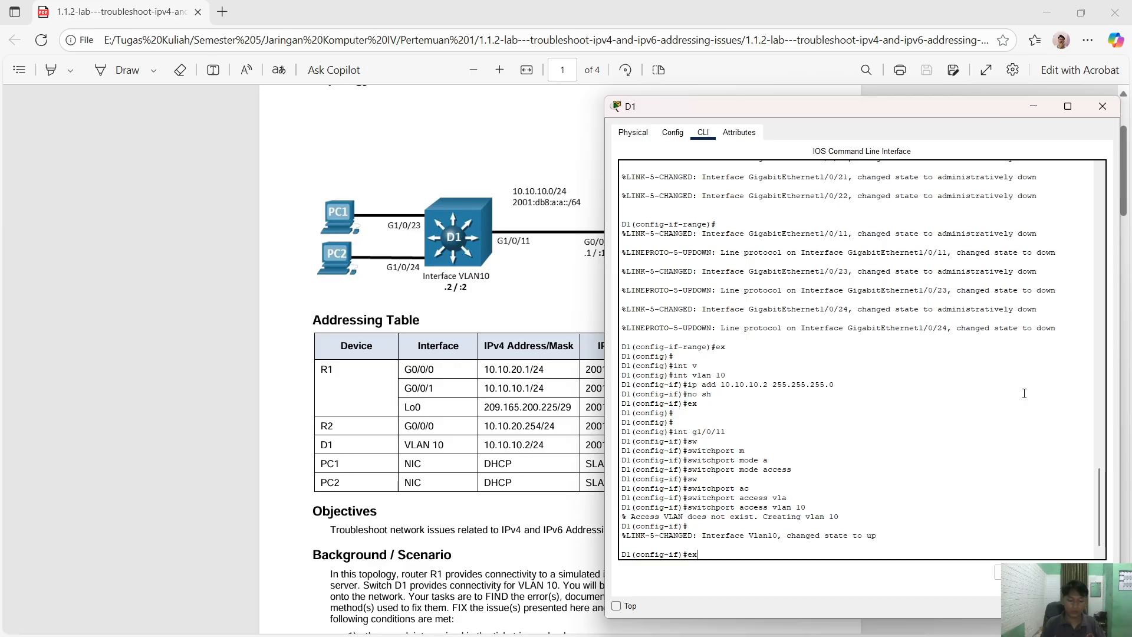
{"action": "key", "text": "Return"}
{"action": "key", "text": "Return"}
{"action": "type", "text": "int ra"}
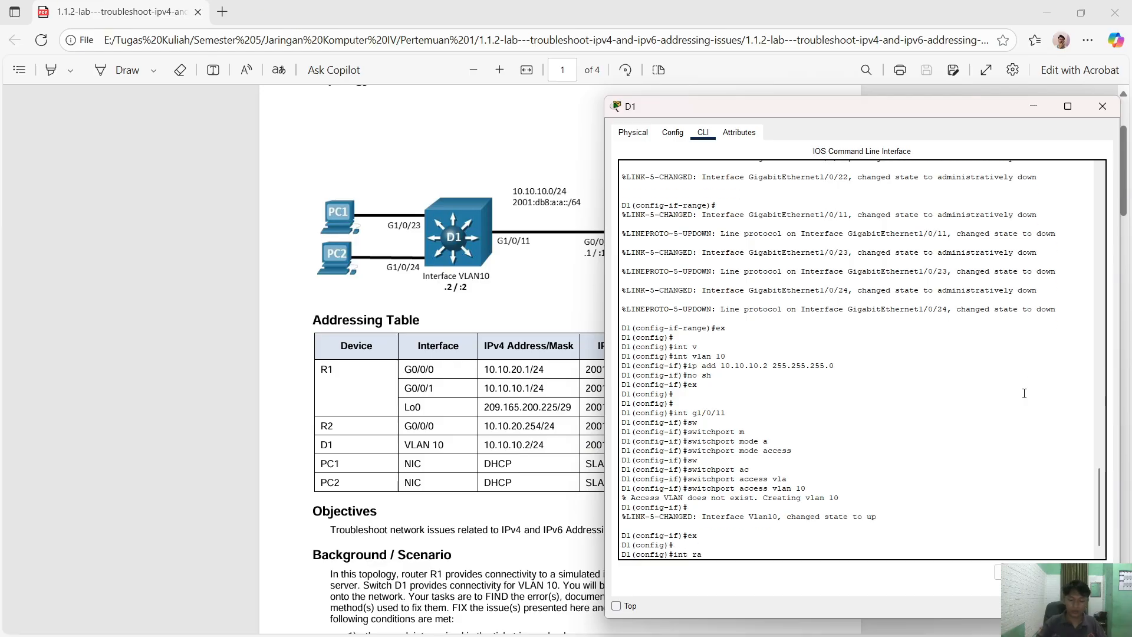
{"action": "type", "text": " 1/0/23-3"}
- Correct the range command to select ports G1/0/23-24 together
{"action": "key", "text": "BackSpace"}
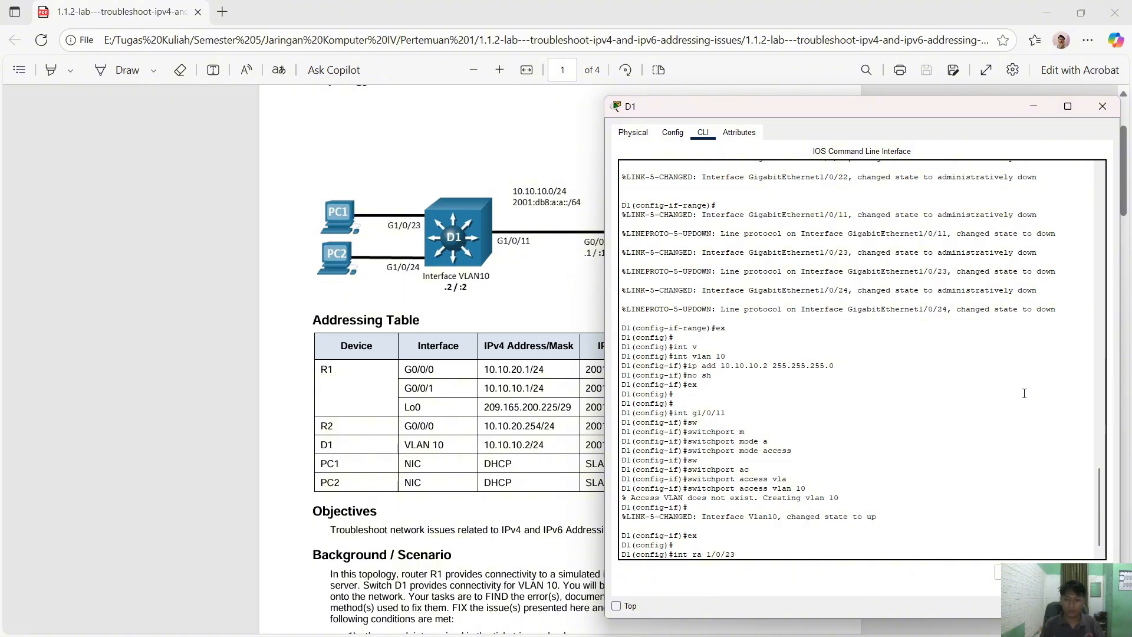
{"action": "type", "text": "24"}
{"action": "type", "text": "-"}
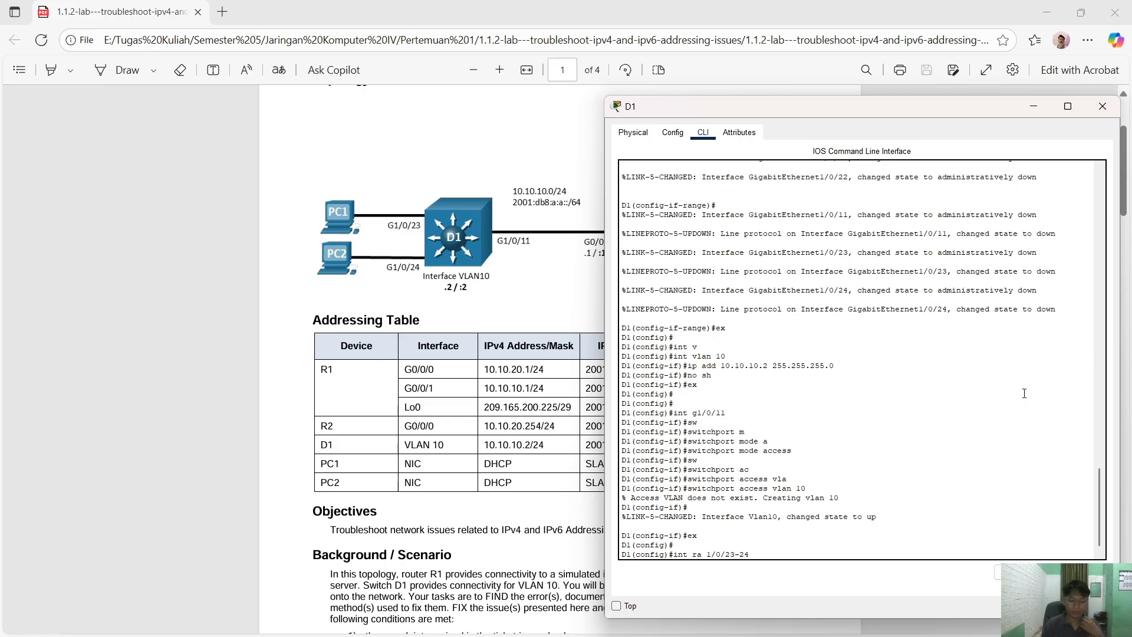
{"action": "key", "text": "Return"}
{"action": "type", "text": "sw"}
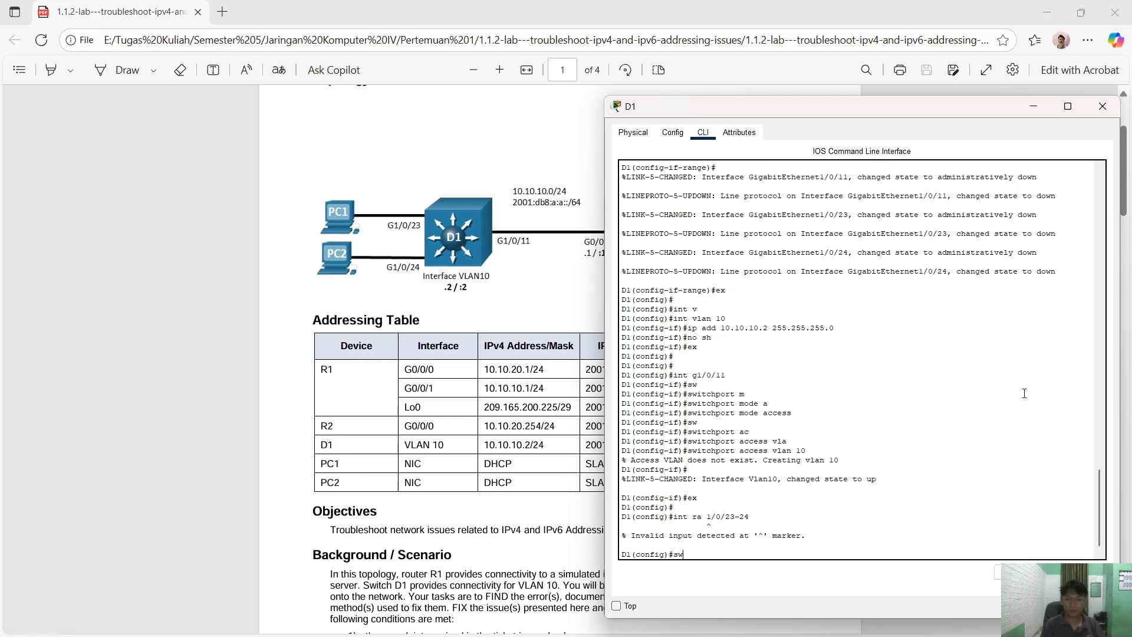
{"action": "key", "text": "BackSpace"}
{"action": "key", "text": "BackSpace"}
{"action": "key", "text": "Up"}
{"action": "key", "text": "Left"}
{"action": "key", "text": "Left"}
{"action": "key", "text": "Left"}
{"action": "key", "text": "Left"}
{"action": "key", "text": "Left"}
{"action": "key", "text": "Left"}
{"action": "key", "text": "Left"}
{"action": "key", "text": "Left"}
{"action": "key", "text": "Left"}
{"action": "type", "text": "g"}
{"action": "key", "text": "Return"}
- Set ports G1/0/23-24 to switchport mode access
{"action": "type", "text": "sw"}
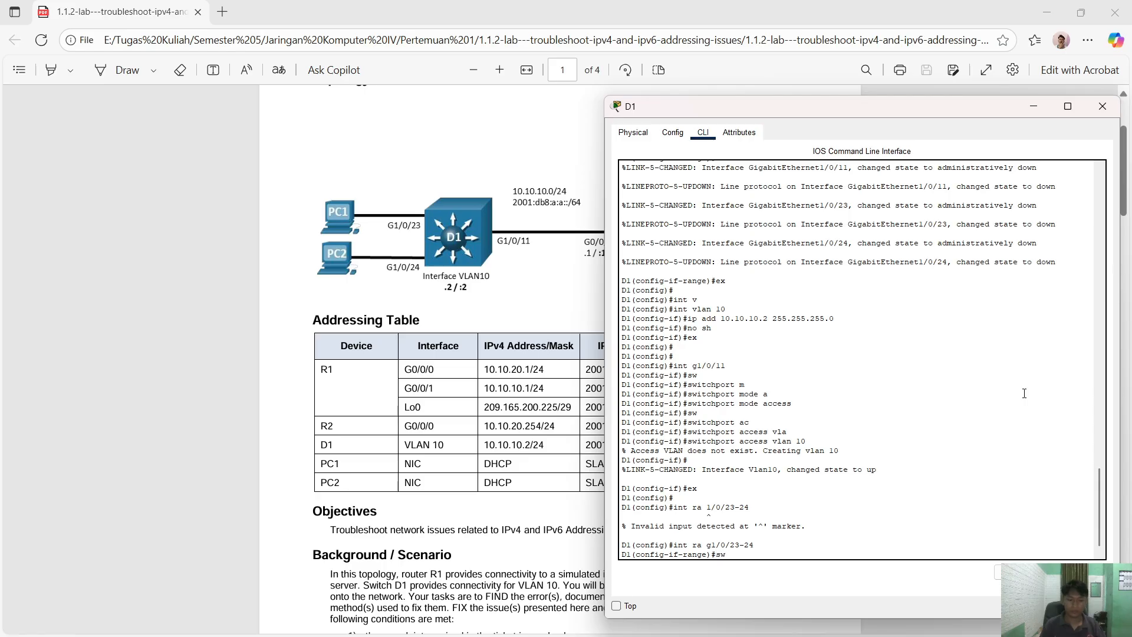
{"action": "key", "text": "Tab"}
{"action": "type", "text": "m"}
{"action": "key", "text": "Tab"}
{"action": "type", "text": "a"}
{"action": "key", "text": "Tab"}
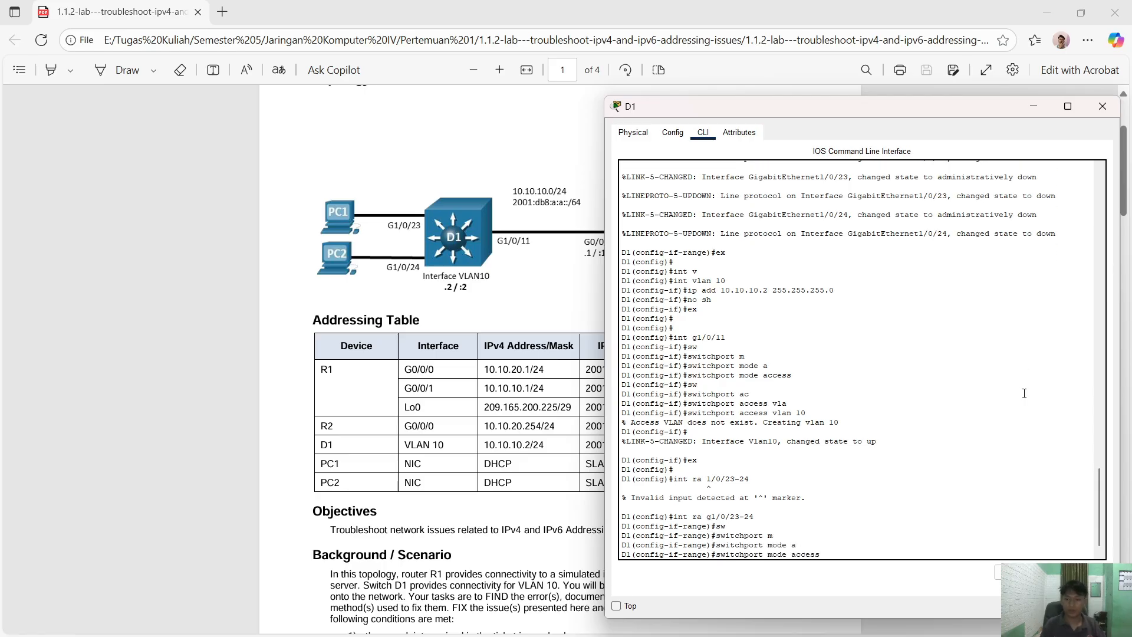
{"action": "key", "text": "Return"}
- Assign ports G1/0/23-24 to access VLAN 10
{"action": "type", "text": "sw"}
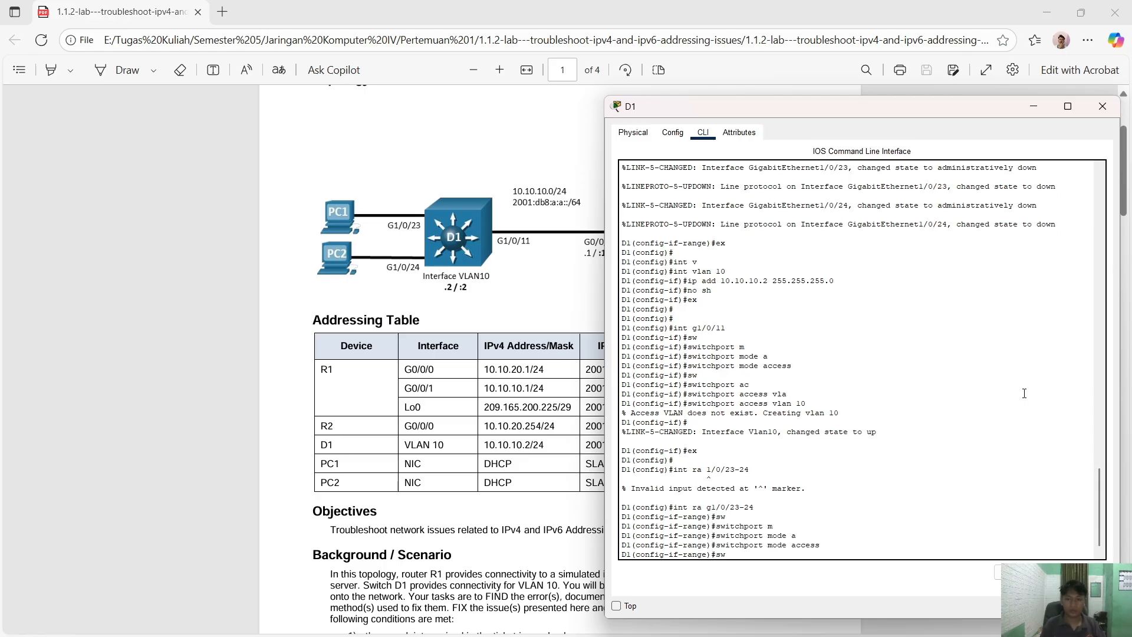
{"action": "key", "text": "Tab"}
{"action": "type", "text": "ac"}
{"action": "key", "text": "Tab"}
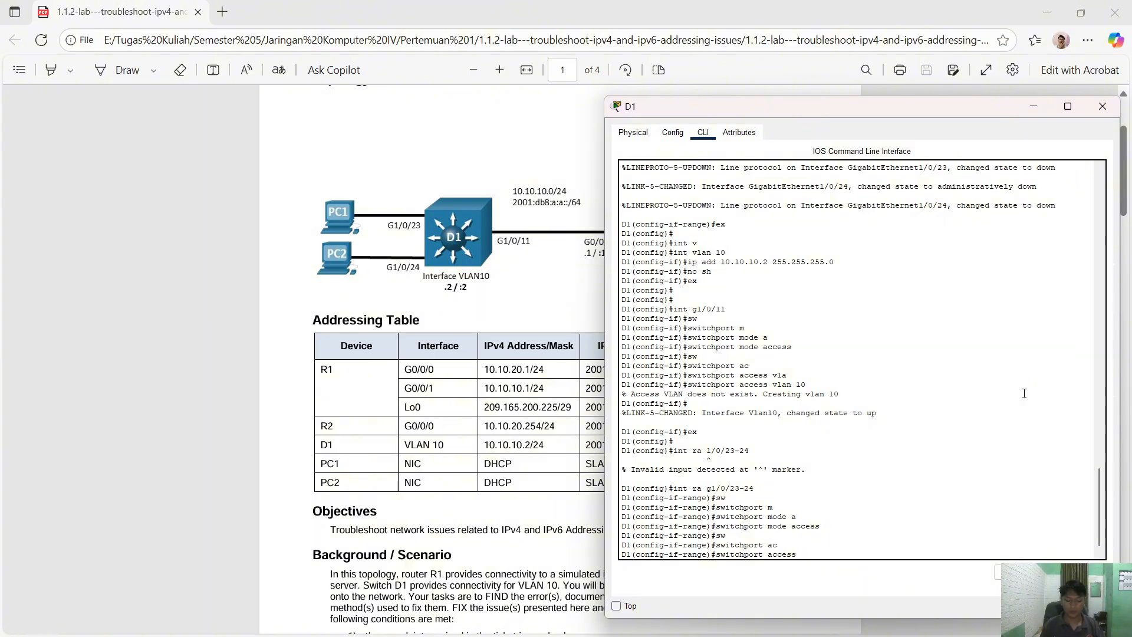
{"action": "type", "text": "v"}
{"action": "key", "text": "Tab"}
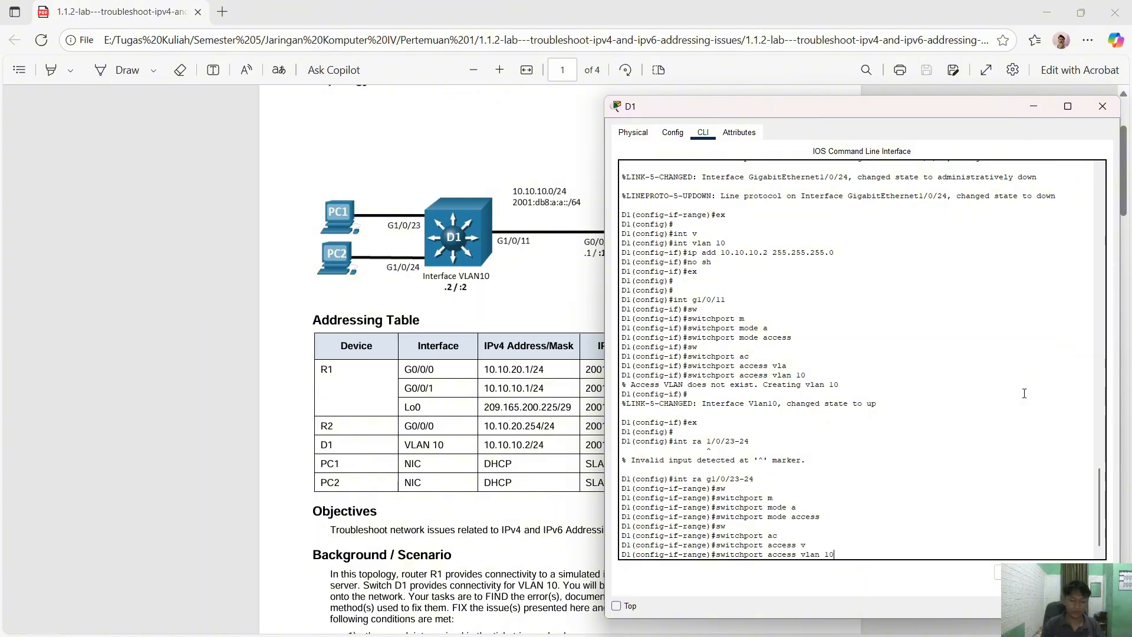
{"action": "type", "text": "10"}
{"action": "key", "text": "Return"}
- Enable ports G1/0/23-24 with no shutdown and return to global configuration
{"action": "type", "text": "no sh"}
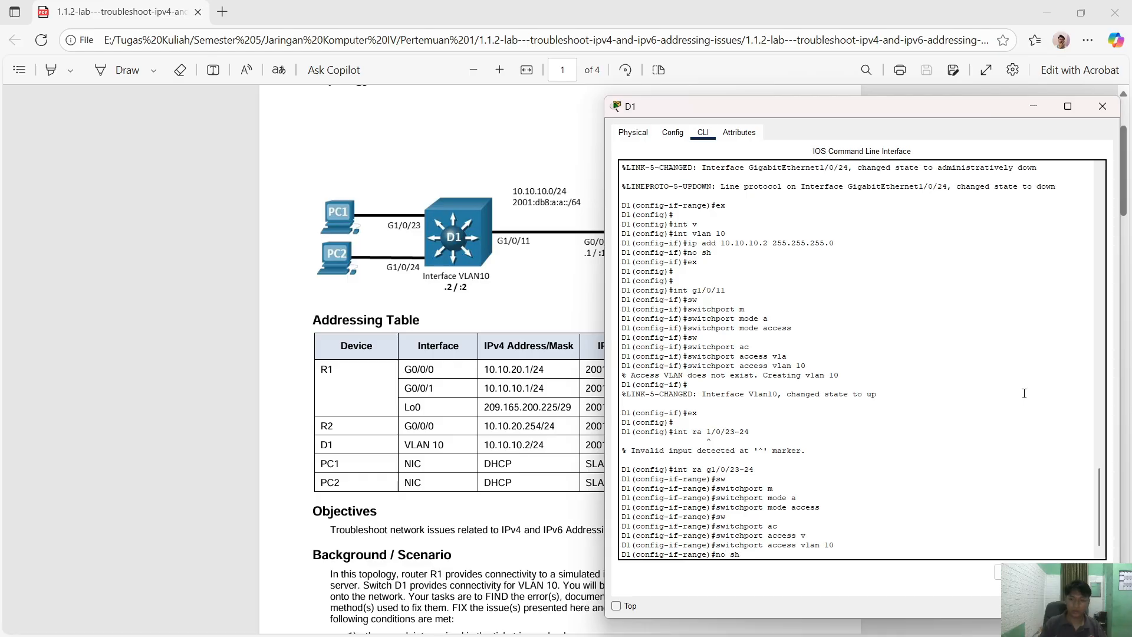
{"action": "key", "text": "Return"}
{"action": "key", "text": "Return"}
{"action": "type", "text": "e)#e"}
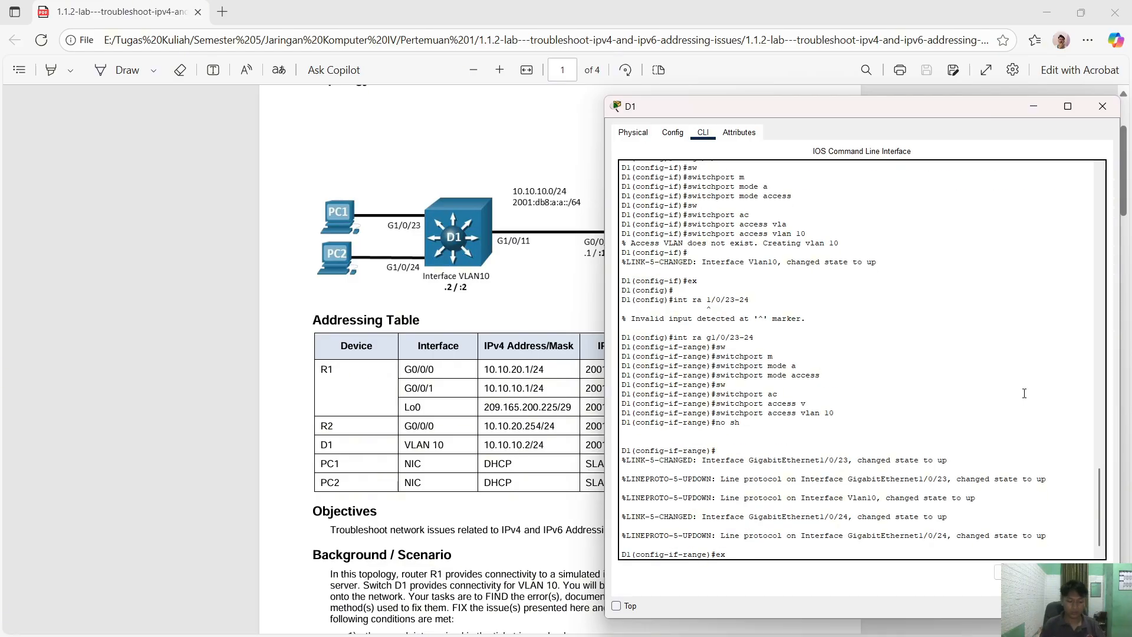
{"action": "type", "text": "x"}
{"action": "key", "text": "Return"}
{"action": "key", "text": "Return"}
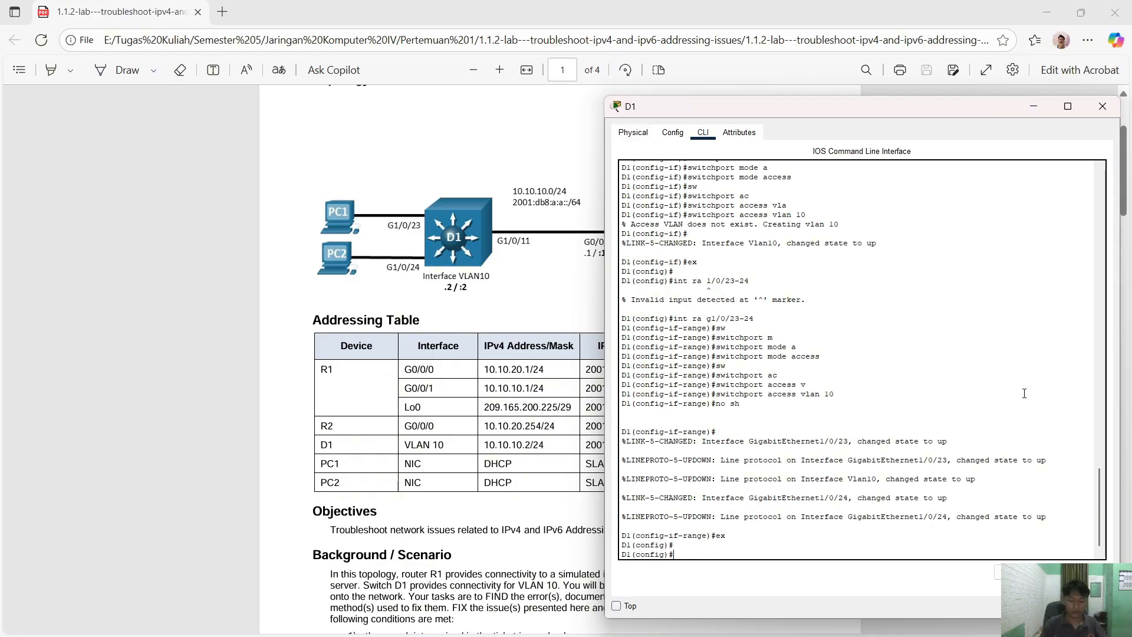
{"action": "type", "text": "ip default-g"}
- Set D1's default gateway to 10.10.10.1
{"action": "key", "text": "Tab"}
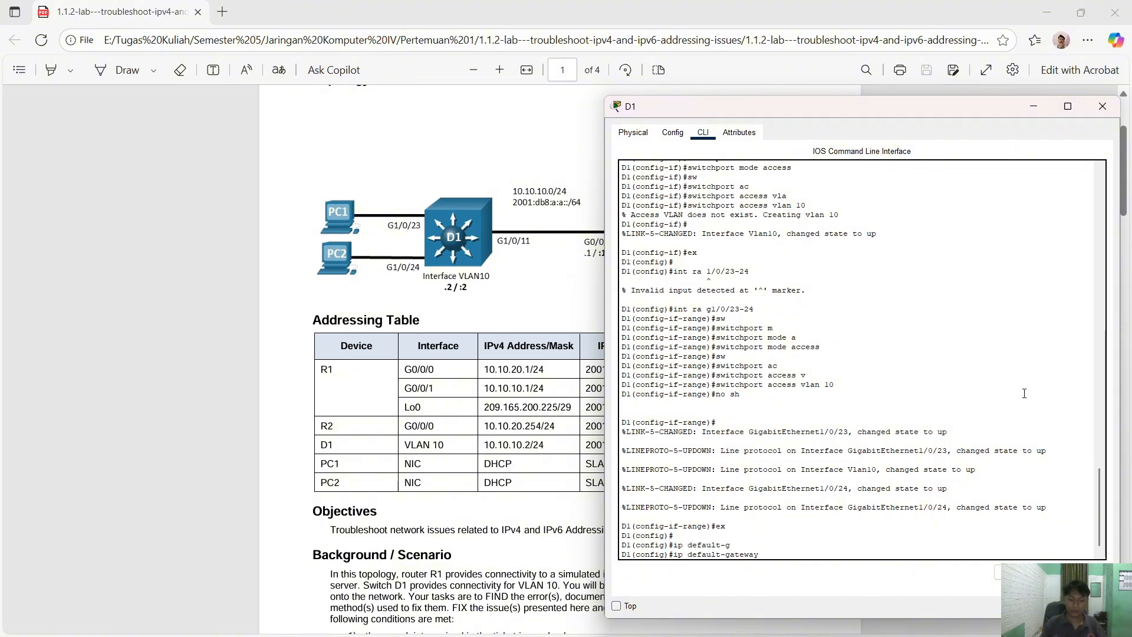
{"action": "type", "text": "10.10.10.1"}
{"action": "key", "text": "Return"}
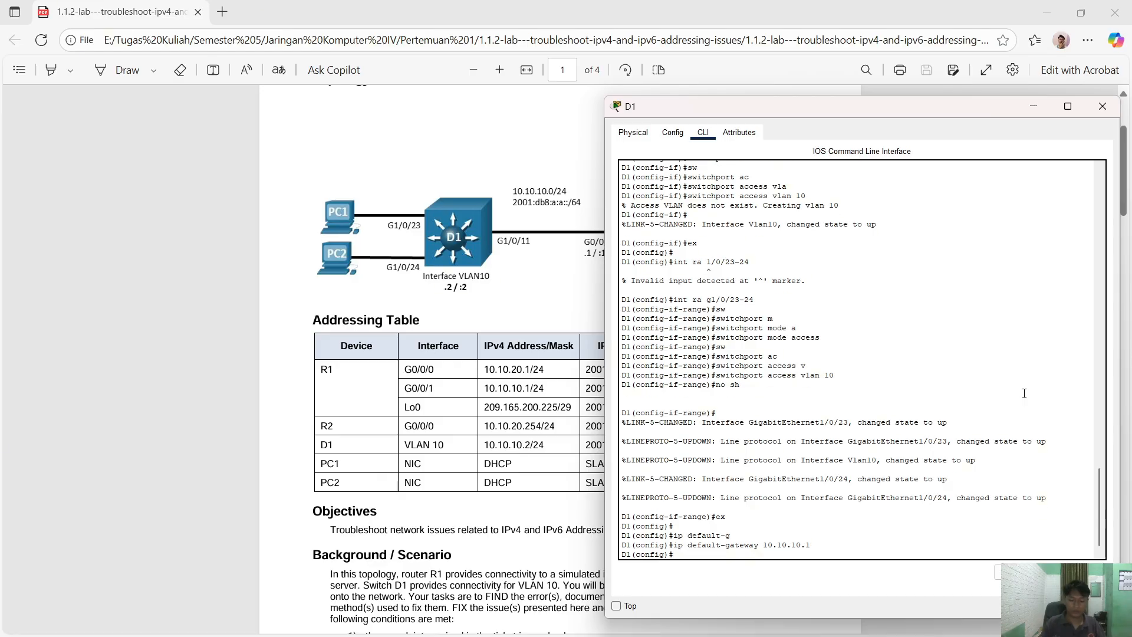
- Set console line 0 to exec-timeout 0 0
{"action": "type", "text": "line con "}
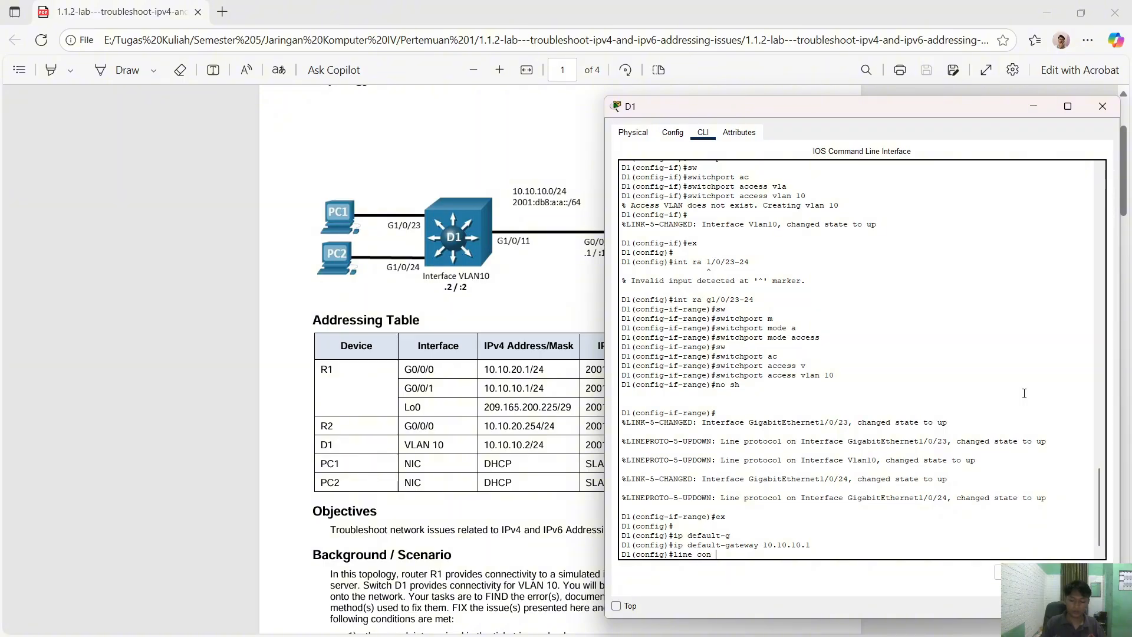
{"action": "type", "text": "0"}
{"action": "key", "text": "Return"}
{"action": "type", "text": "exe"}
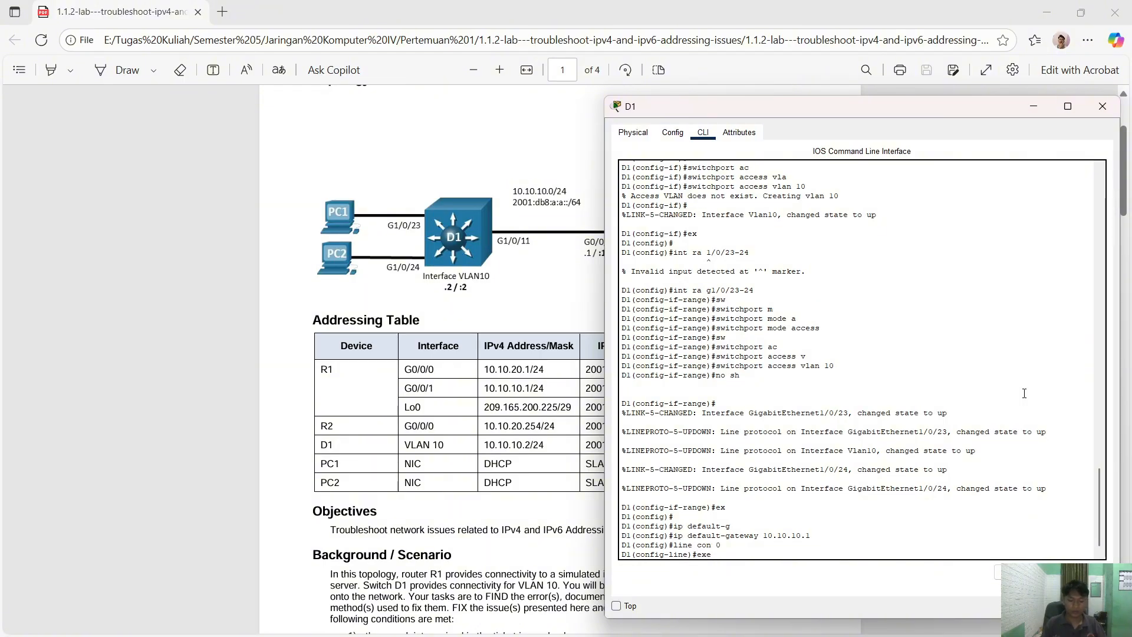
{"action": "key", "text": "Tab"}
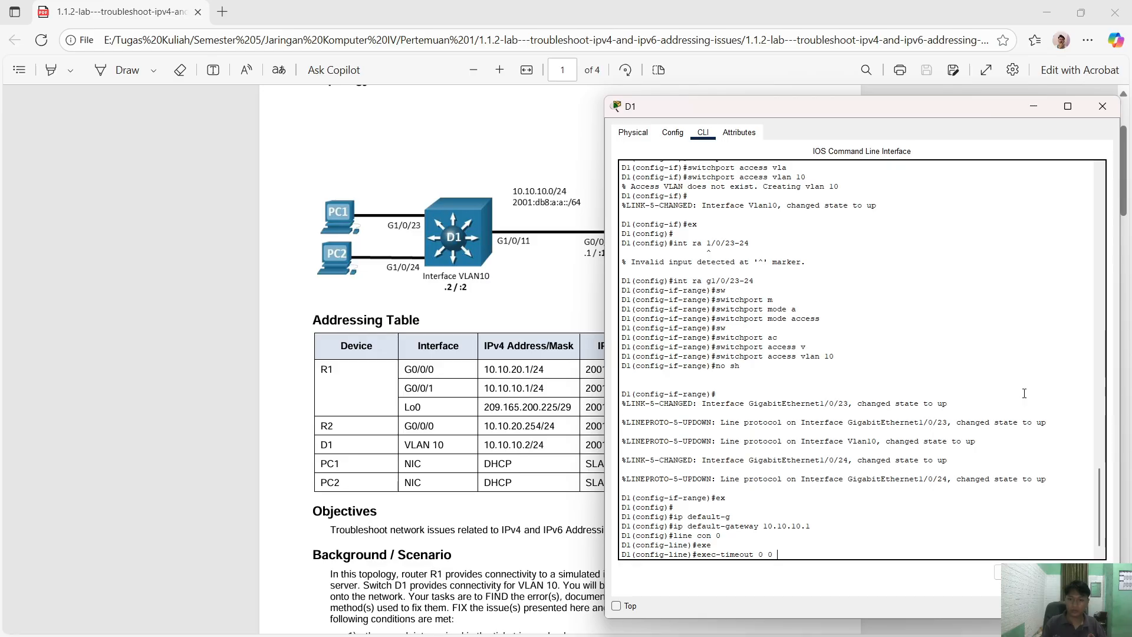
{"action": "type", "text": "0 0"}
{"action": "key", "text": "Return"}
- Turn on logging synchronous for the console, exit the line, and close D1's window
{"action": "type", "text": "logg"}
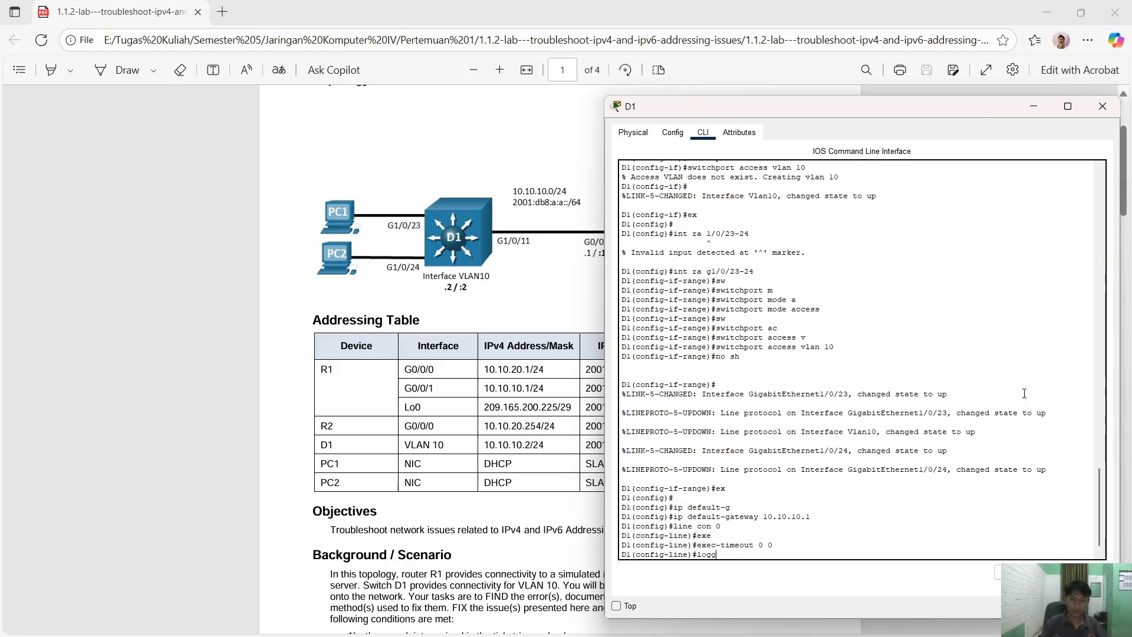
{"action": "key", "text": "Tab"}
{"action": "type", "text": "syn"}
{"action": "key", "text": "Tab"}
{"action": "key", "text": "Return"}
{"action": "type", "text": "e)#e"}
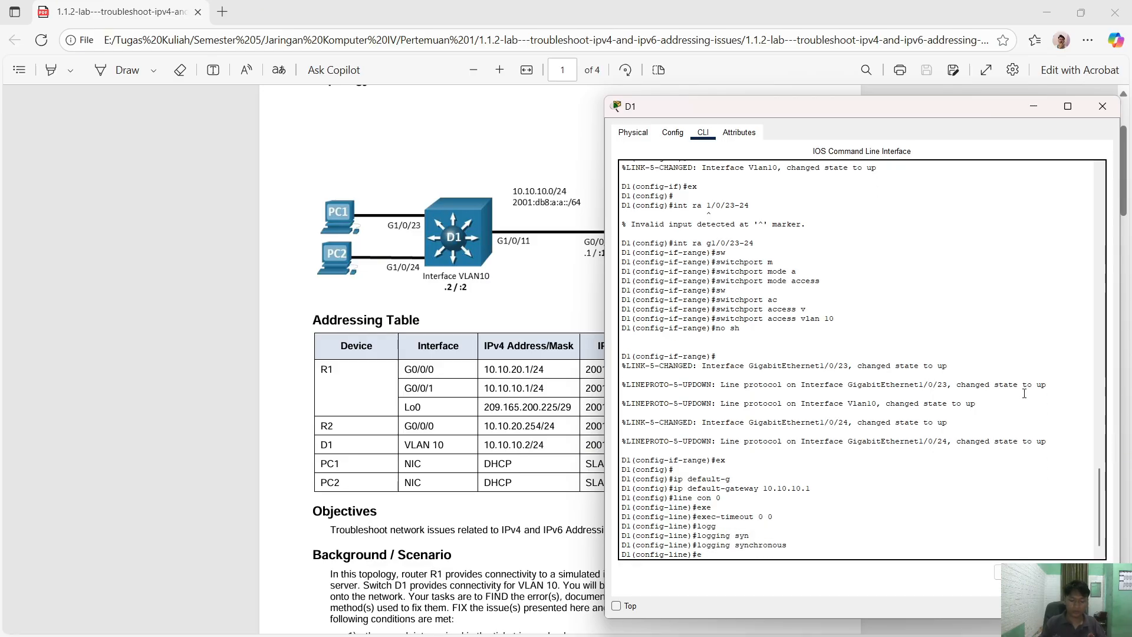
{"action": "type", "text": "x"}
{"action": "key", "text": "Return"}
{"action": "type", "text": "exi"}
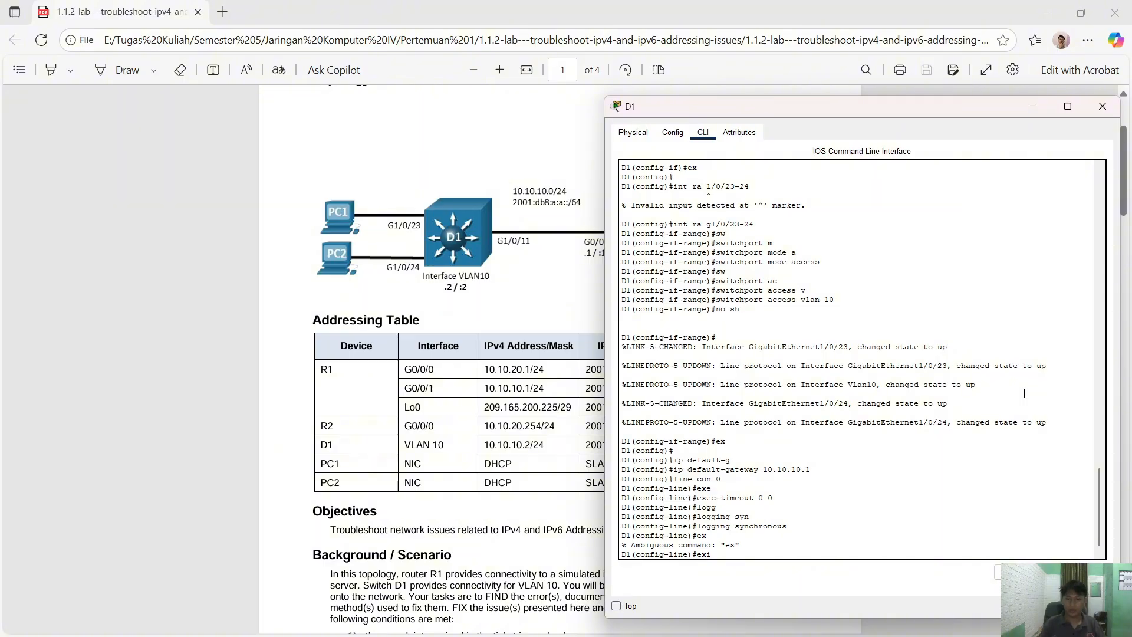
{"action": "key", "text": "Return"}
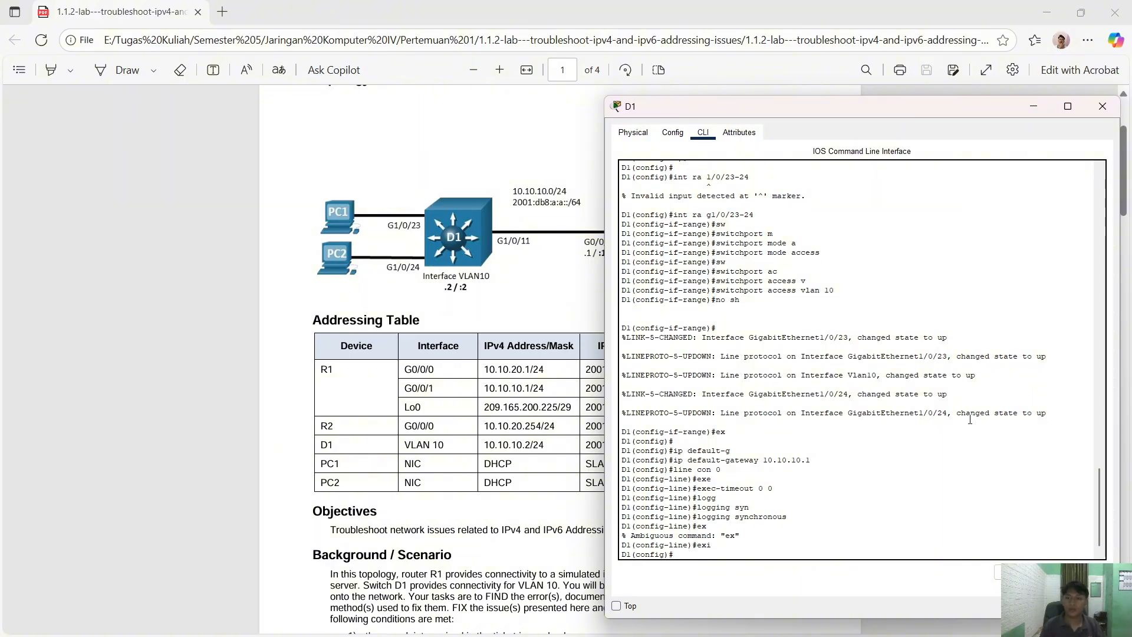
{"action": "left_click", "coordinate": [1103, 106]}
{"action": "key", "text": "alt+Tab"}
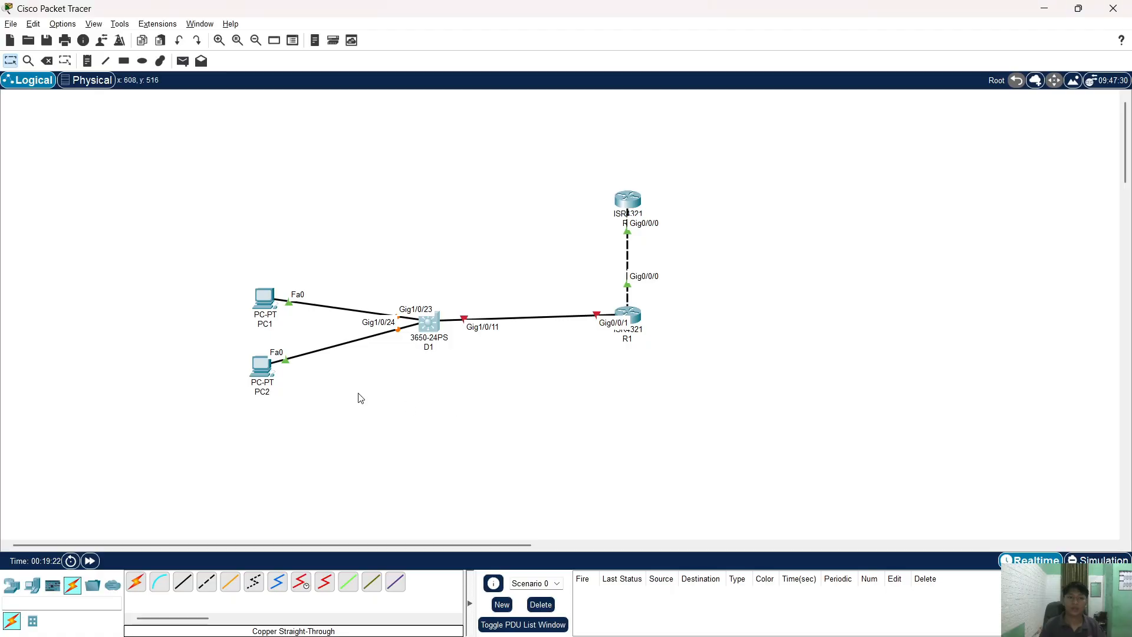
- Reopen D1's CLI and copy the earlier 'int g1/0/11' command from the scrollback
{"action": "key", "text": "alt+Tab"}
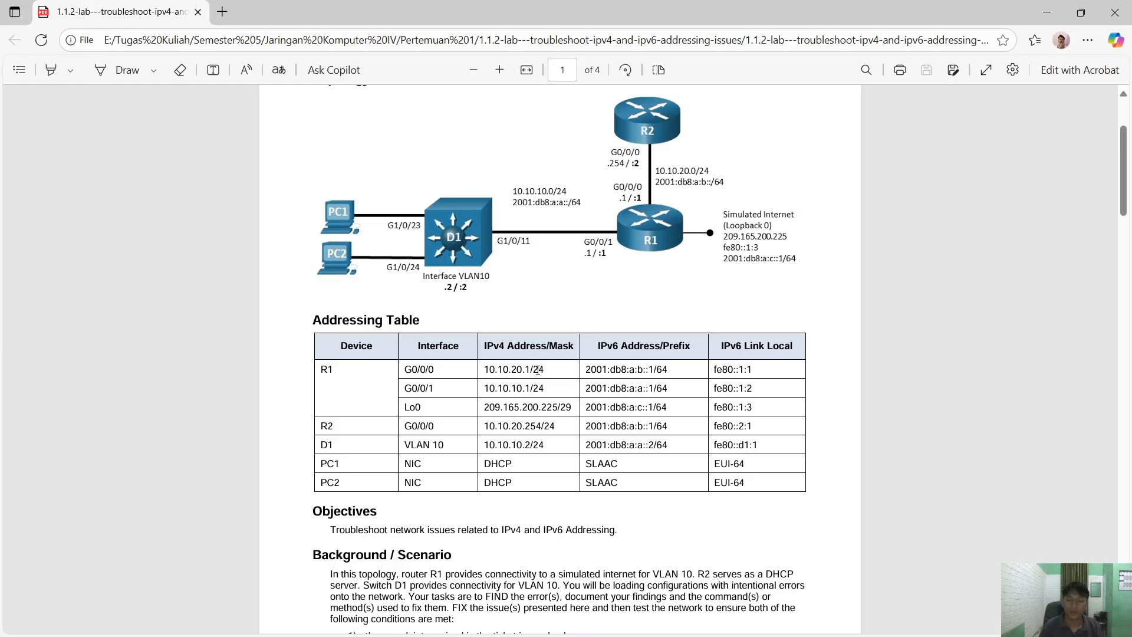
{"action": "key", "text": "alt+Tab"}
{"action": "left_click", "coordinate": [436, 325]}
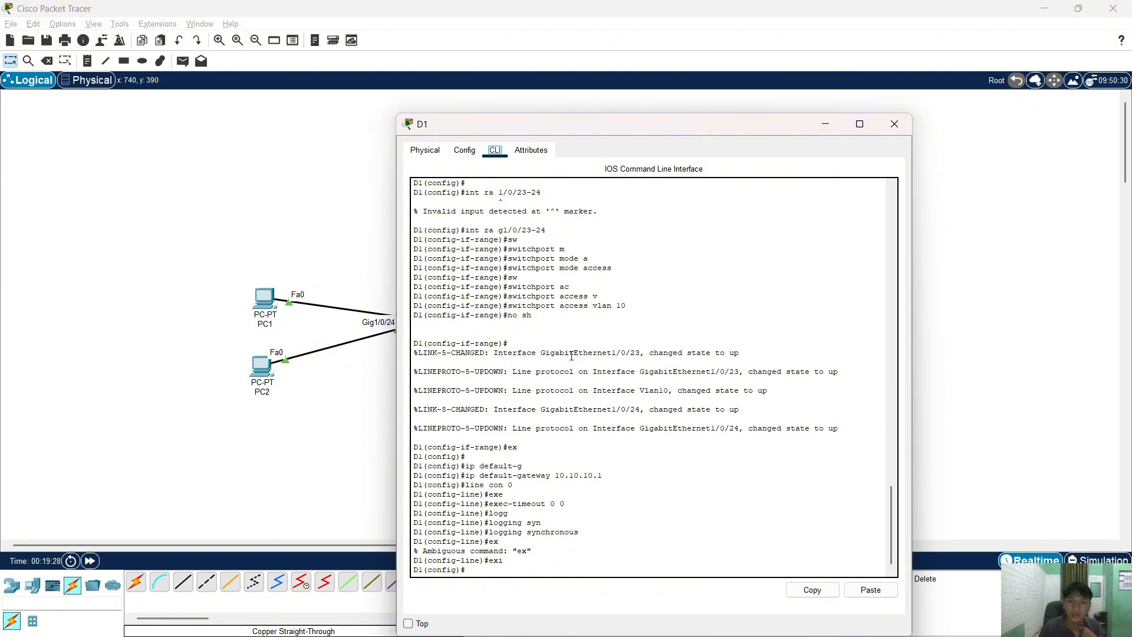
{"action": "scroll", "coordinate": [560, 362], "scroll_direction": "up", "scroll_amount": 3}
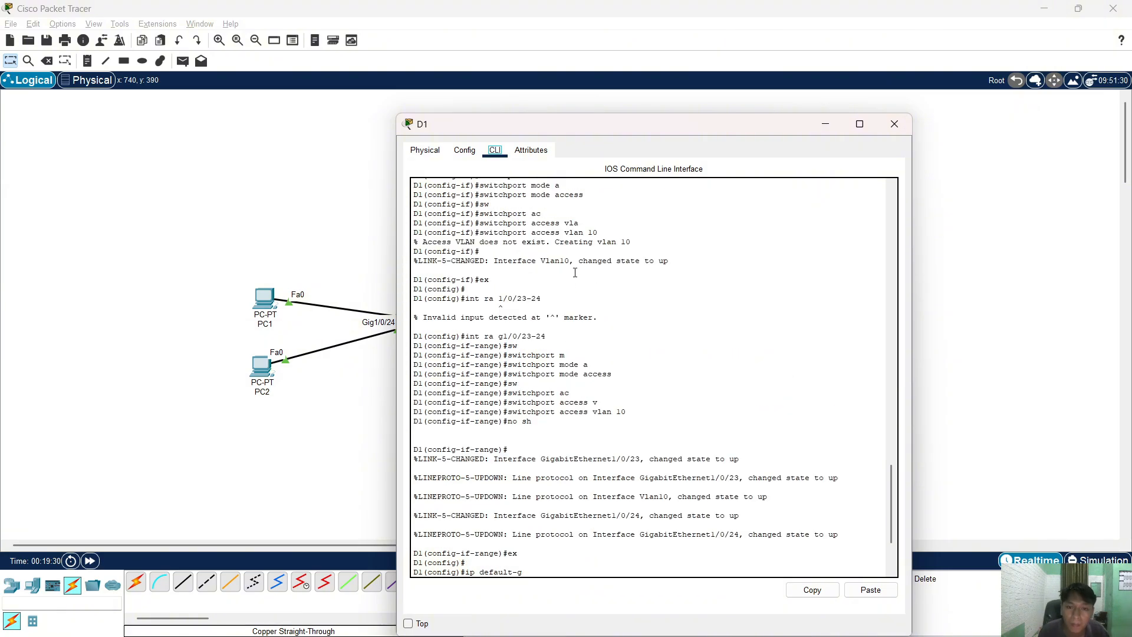
{"action": "scroll", "coordinate": [577, 284], "scroll_direction": "up", "scroll_amount": 2}
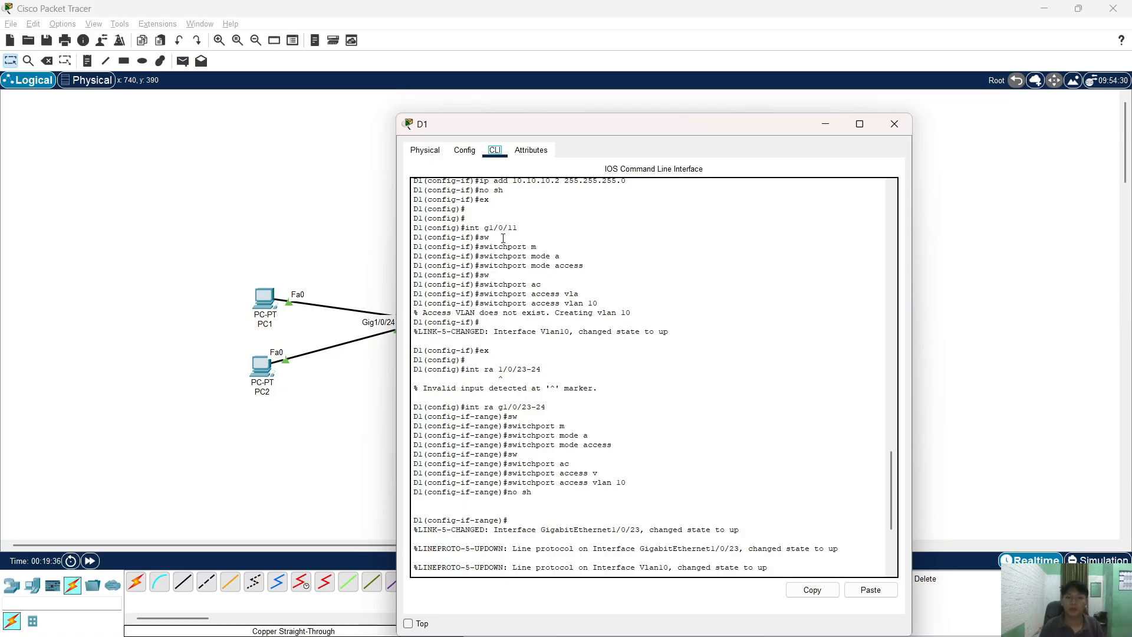
{"action": "left_click_drag", "start_coordinate": [522, 229], "coordinate": [463, 229]}
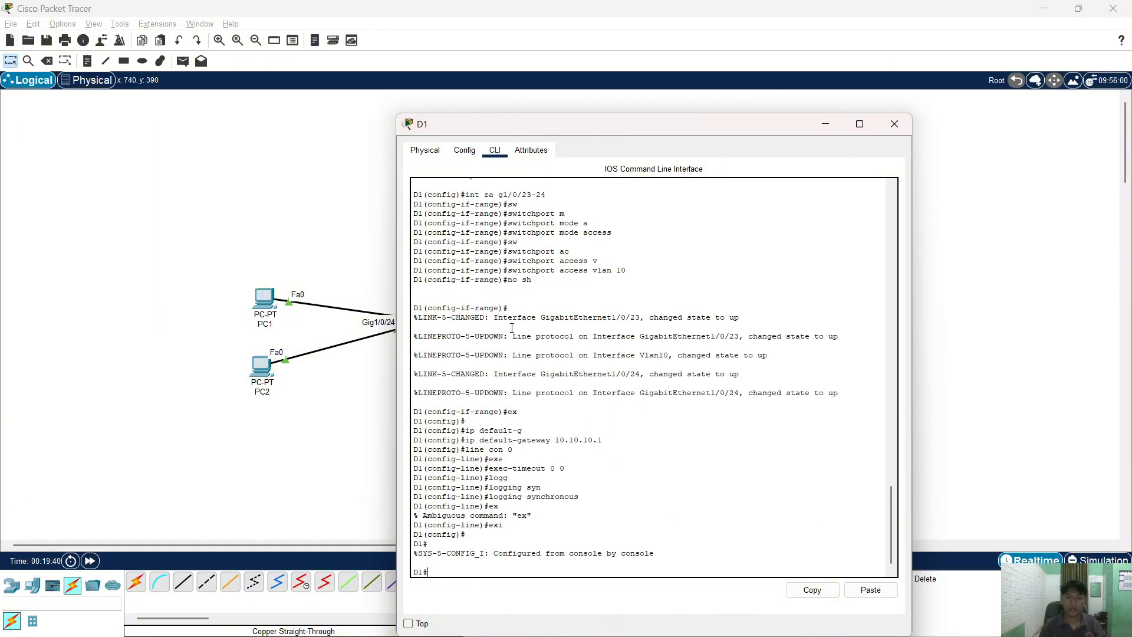
{"action": "scroll", "coordinate": [515, 295], "scroll_direction": "up", "scroll_amount": 4}
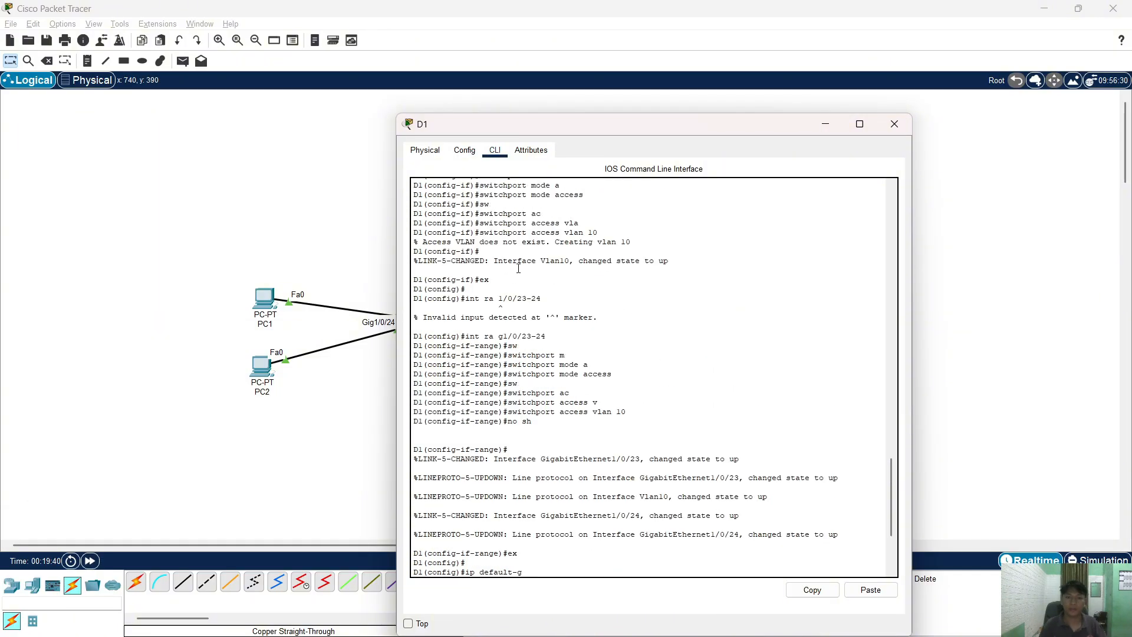
{"action": "scroll", "coordinate": [537, 283], "scroll_direction": "up", "scroll_amount": 4}
{"action": "left_click_drag", "start_coordinate": [529, 228], "coordinate": [466, 231]}
{"action": "left_click", "coordinate": [812, 590]}
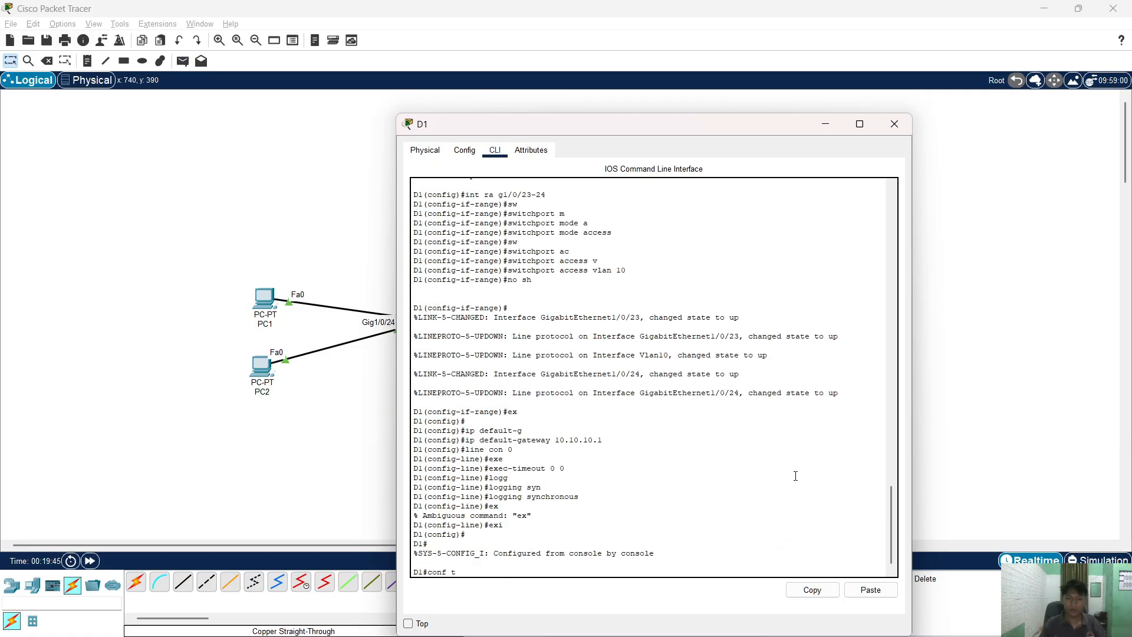
- Enable interface G1/0/11 with no shutdown, then close D1's window
{"action": "key", "text": "Return"}
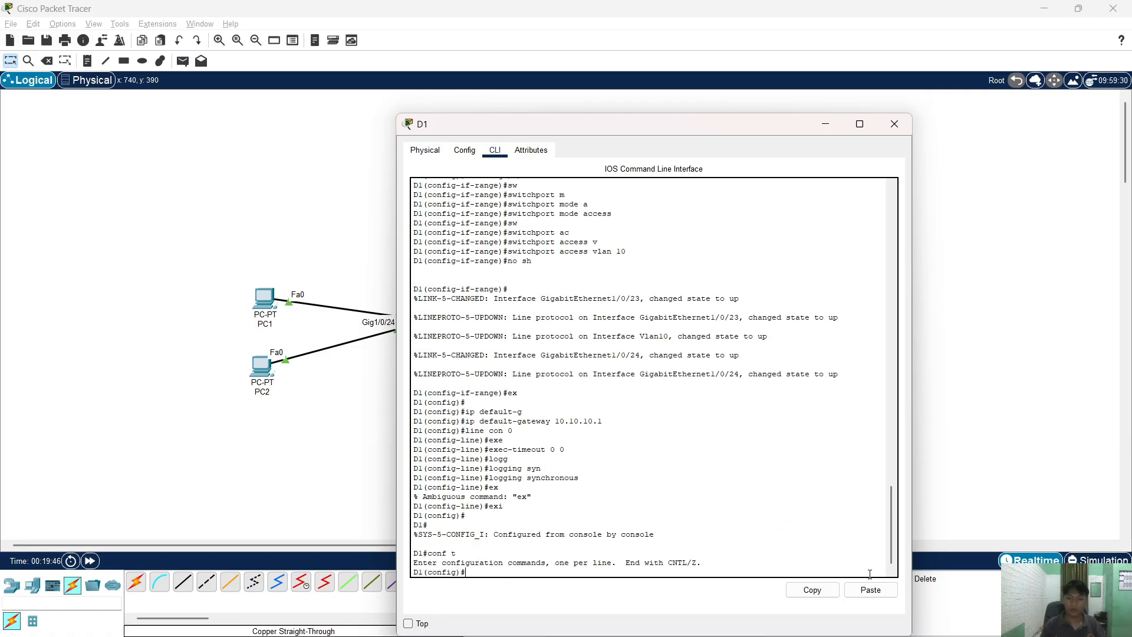
{"action": "left_click", "coordinate": [871, 590]}
{"action": "key", "text": "Return"}
{"action": "type", "text": "no"}
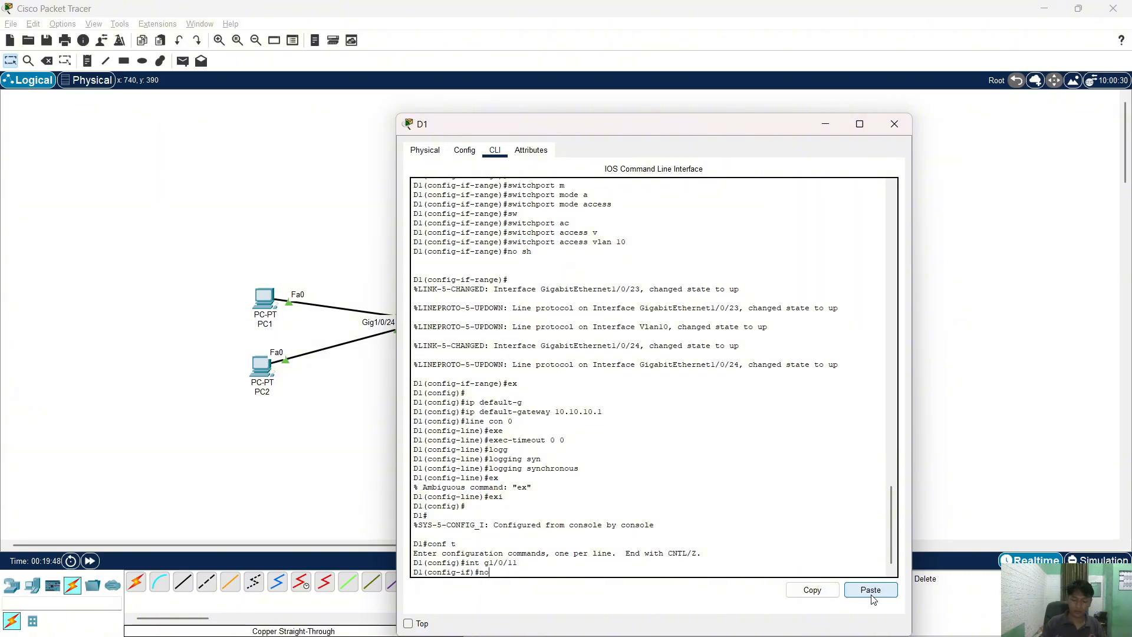
{"action": "type", "text": " sh"}
{"action": "key", "text": "Return"}
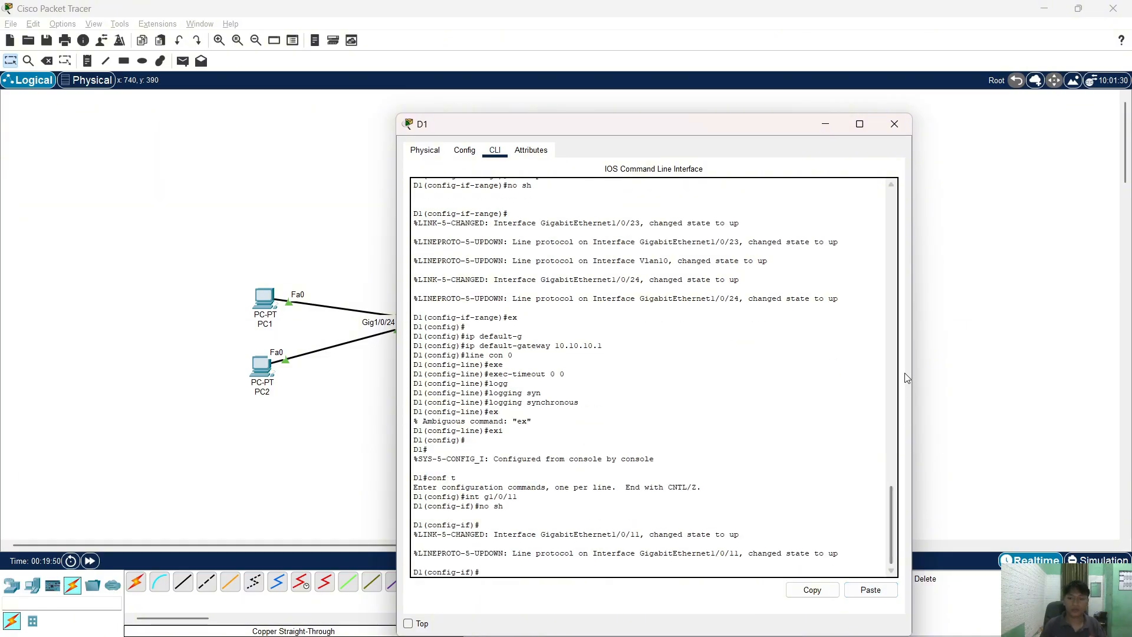
{"action": "type", "text": "ex"}
{"action": "key", "text": "Return"}
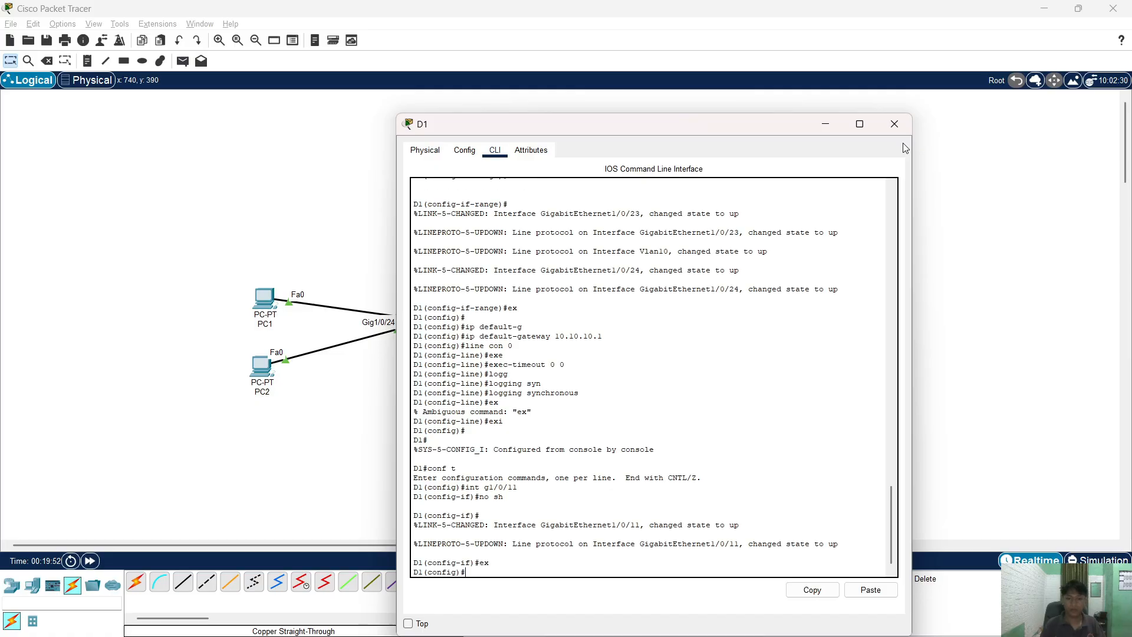
{"action": "left_click", "coordinate": [894, 124]}
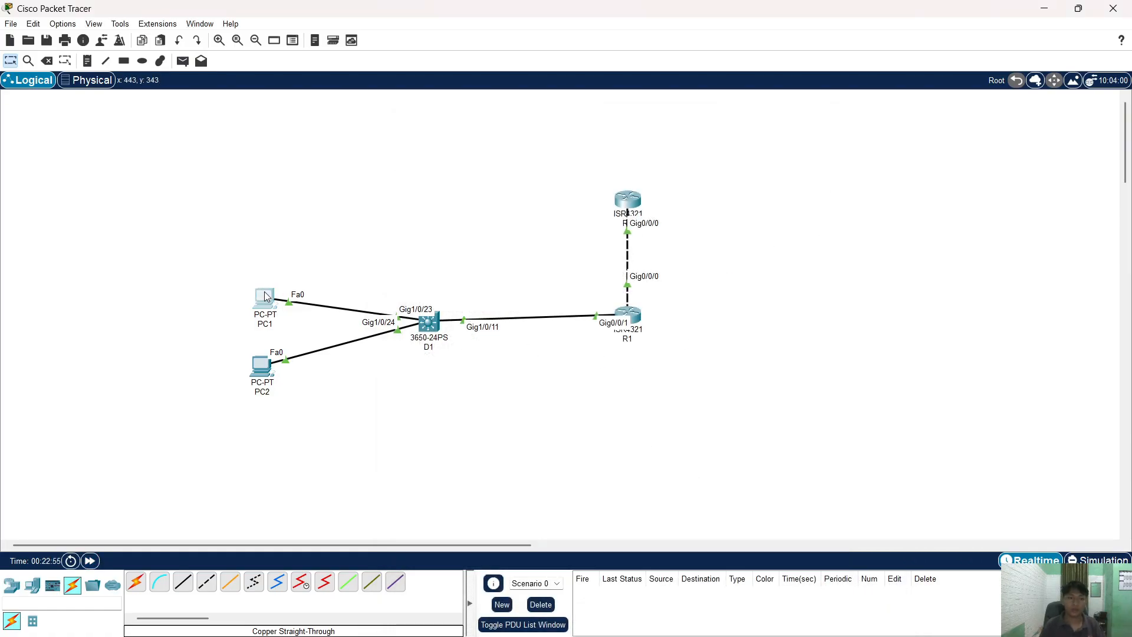
- Set PC1's IP configuration to DHCP for IPv4 and automatic for IPv6
{"action": "left_click", "coordinate": [264, 298]}
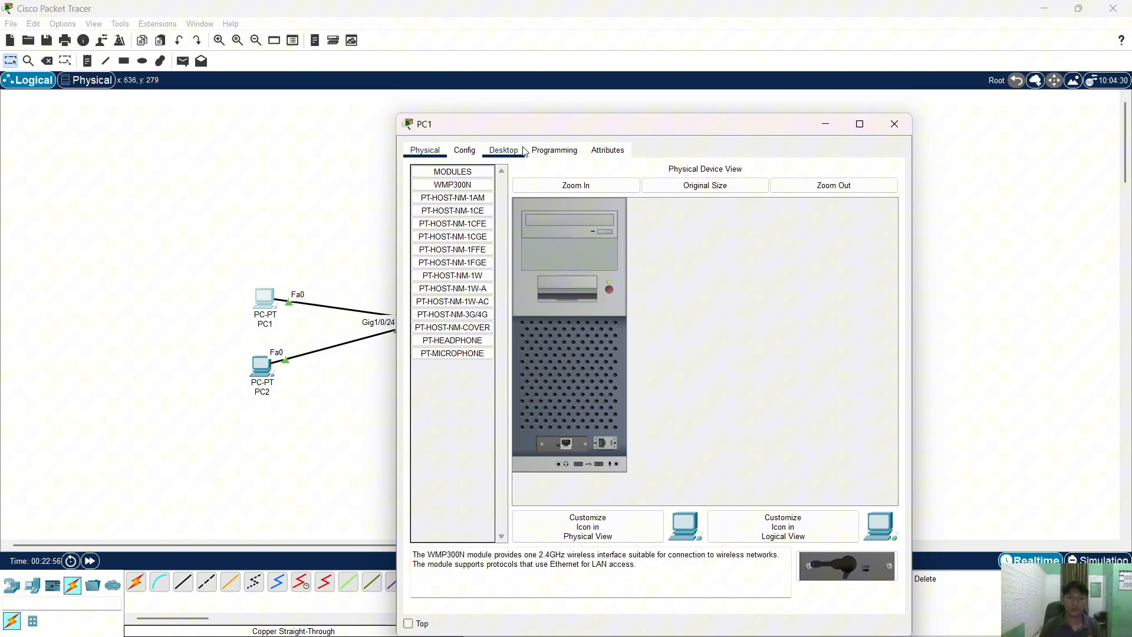
{"action": "left_click", "coordinate": [523, 151]}
{"action": "left_click", "coordinate": [473, 192]}
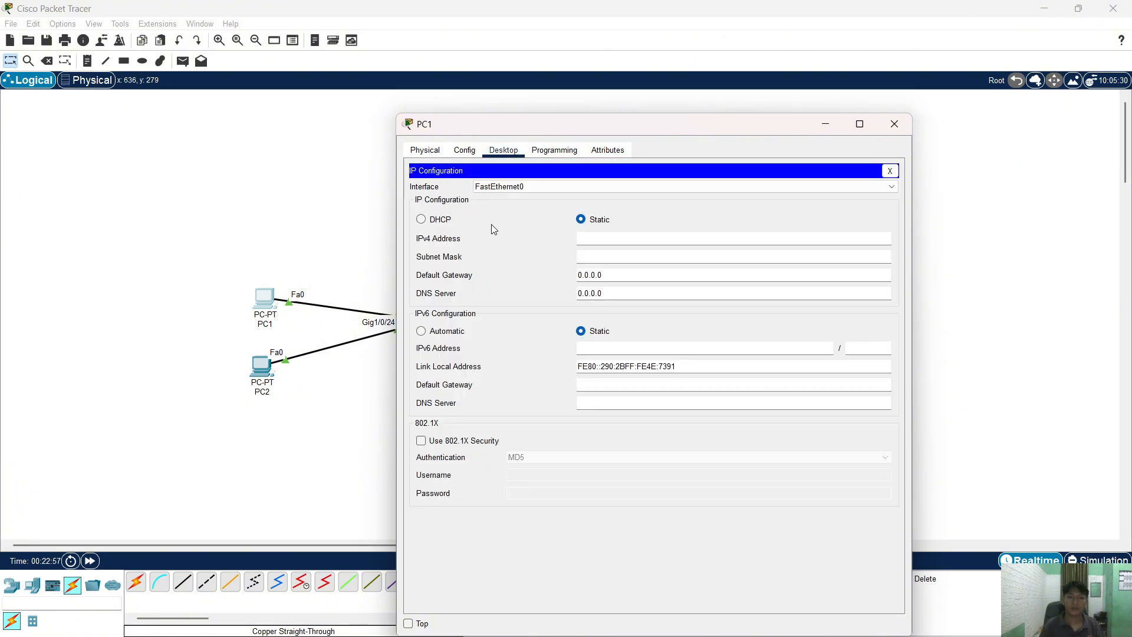
{"action": "left_click", "coordinate": [418, 218]}
{"action": "left_click", "coordinate": [448, 335]}
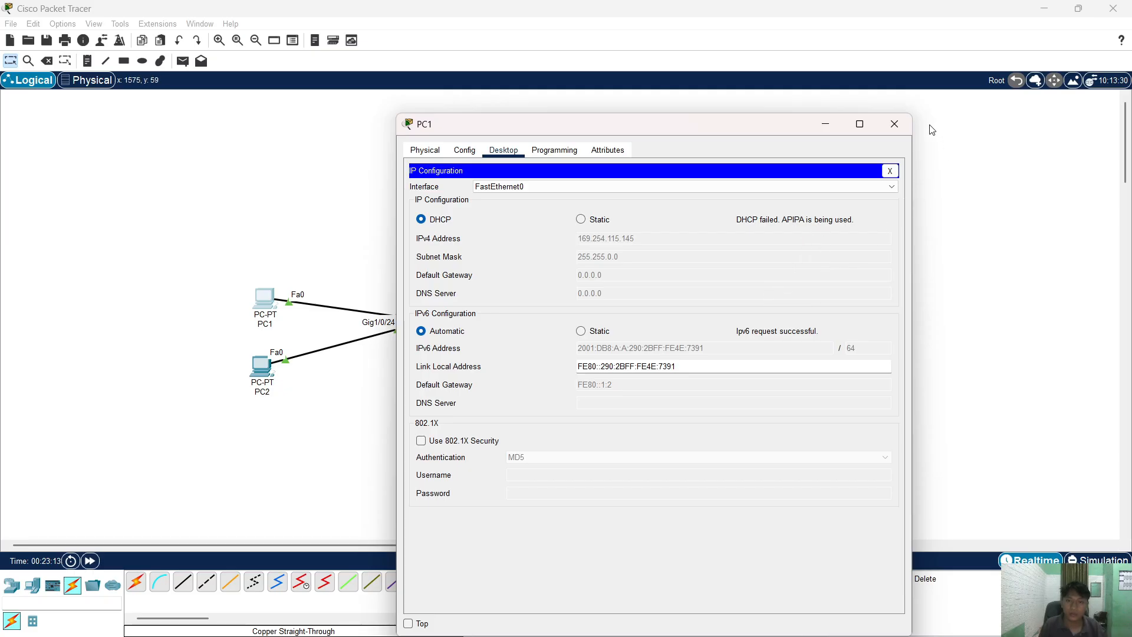
{"action": "left_click", "coordinate": [908, 127]}
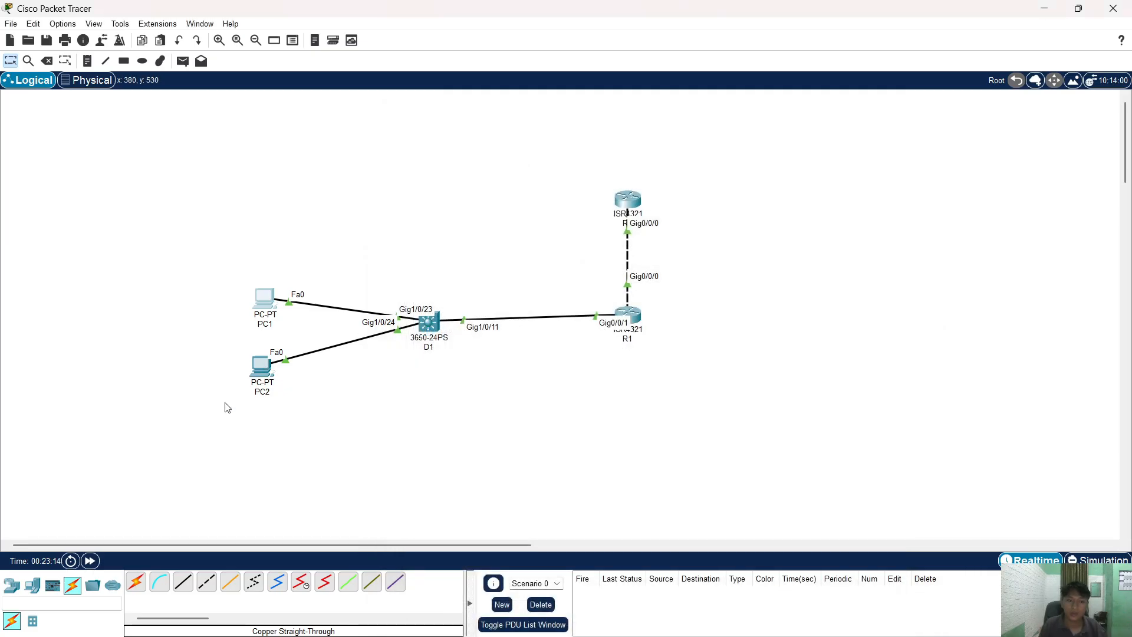
- Set PC2's IP configuration to DHCP for IPv4 and automatic for IPv6
{"action": "left_click", "coordinate": [262, 365]}
{"action": "left_click", "coordinate": [504, 150]}
{"action": "left_click", "coordinate": [475, 204]}
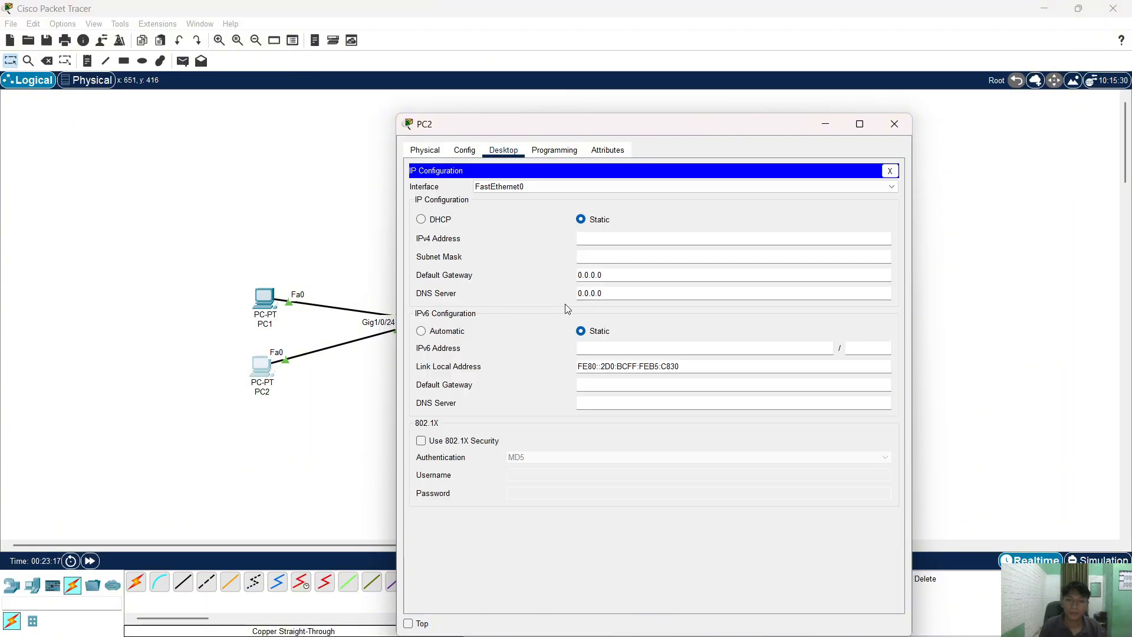
{"action": "left_click", "coordinate": [447, 221]}
{"action": "left_click", "coordinate": [435, 330]}
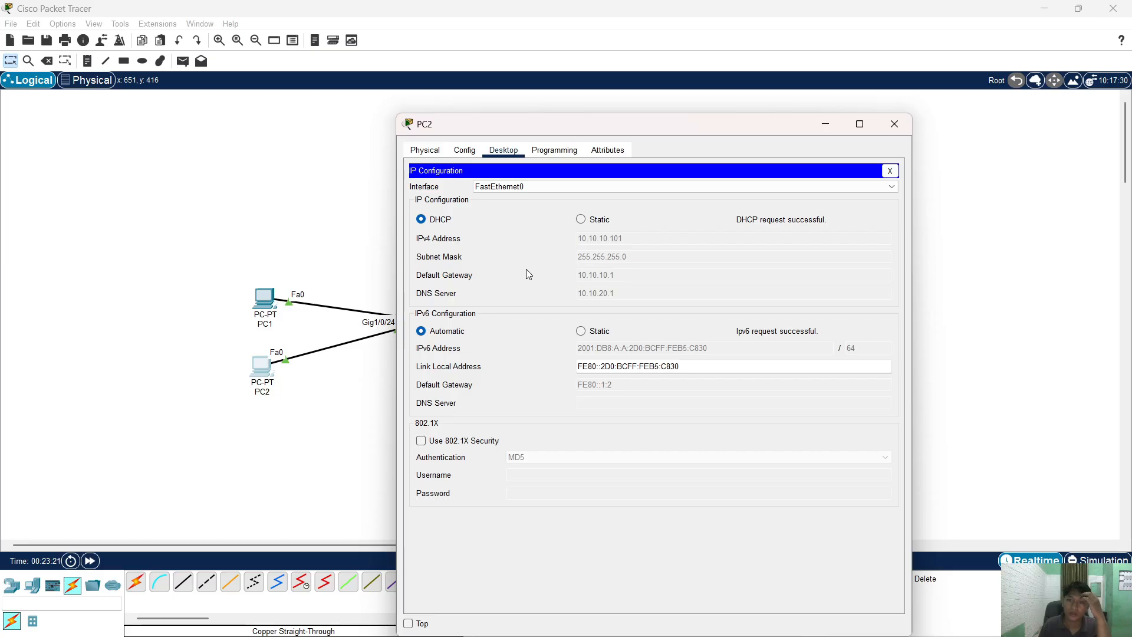
{"action": "left_click", "coordinate": [908, 123]}
- Re-request DHCP on PC1 to obtain 10.10.10.102 with gateway 10.10.10.1, then open its command prompt
{"action": "left_click", "coordinate": [258, 301]}
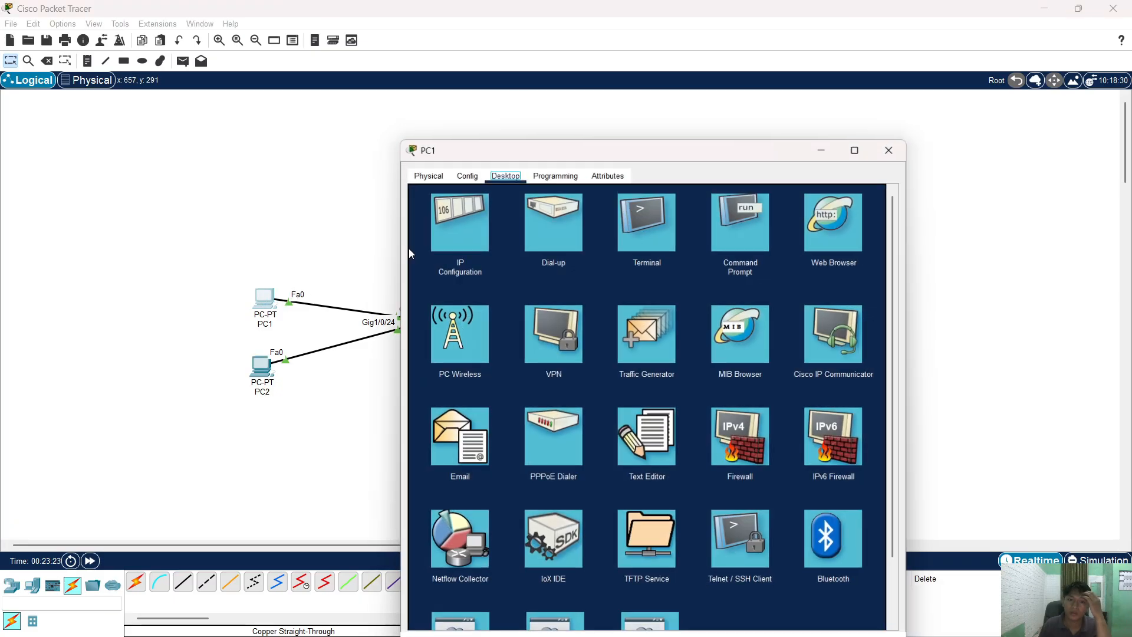
{"action": "left_click", "coordinate": [458, 221]}
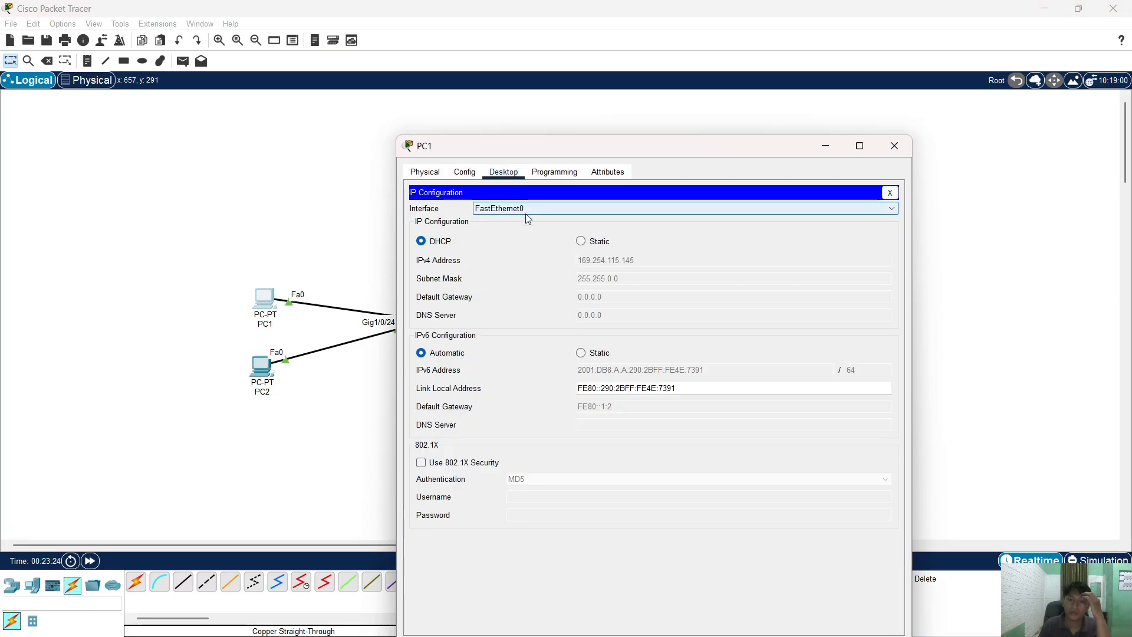
{"action": "left_click", "coordinate": [580, 241]}
{"action": "left_click", "coordinate": [437, 242]}
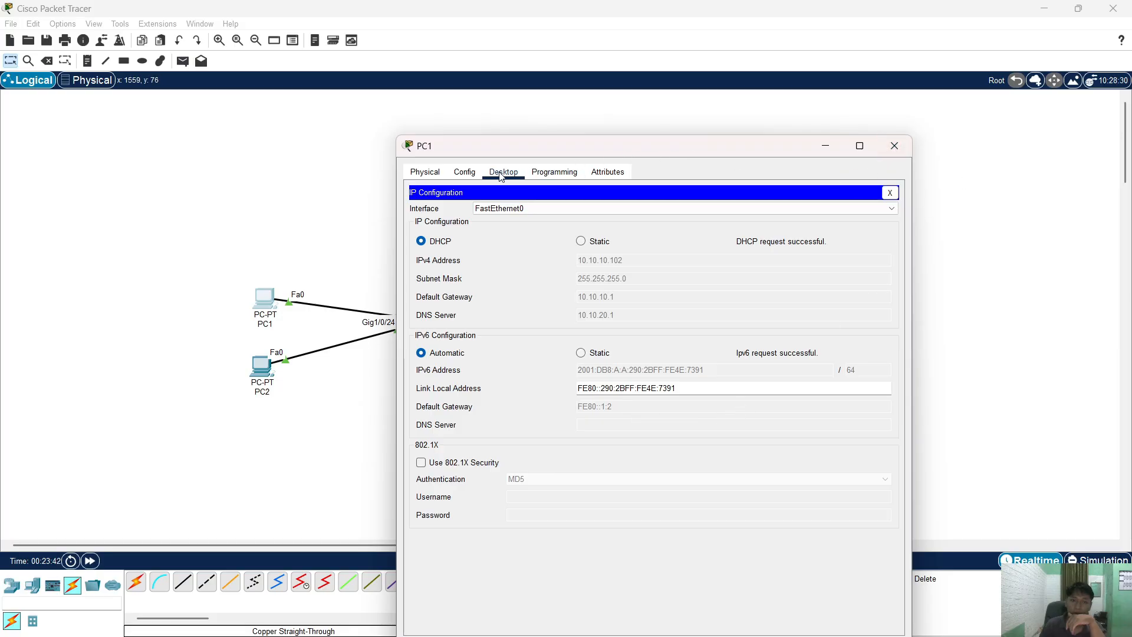
{"action": "left_click", "coordinate": [890, 193]}
{"action": "left_click", "coordinate": [455, 233]}
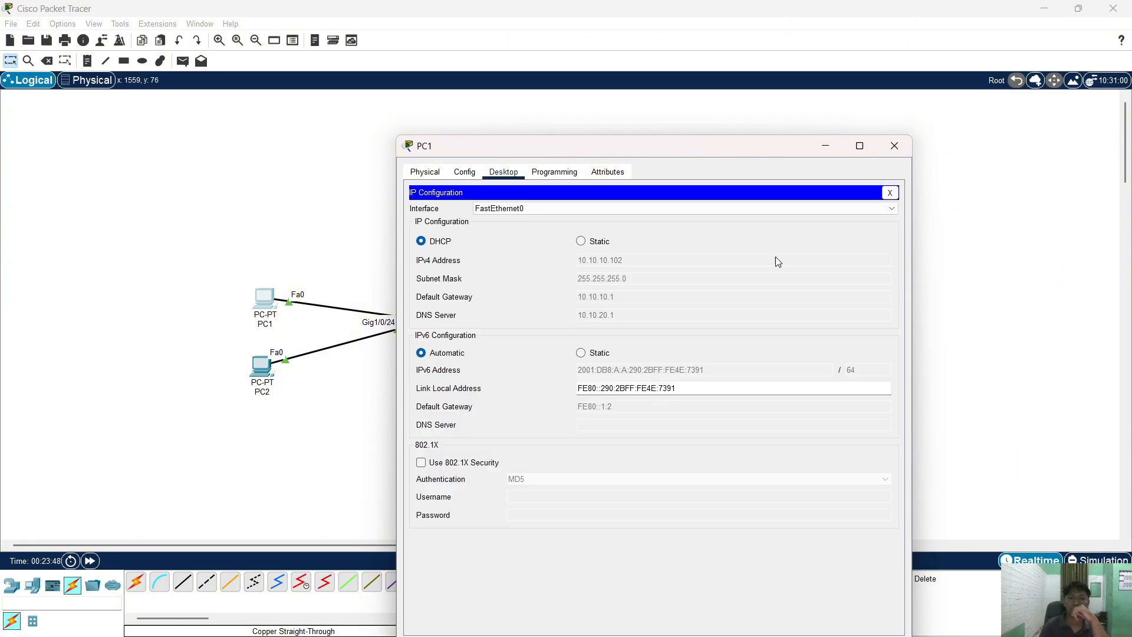
{"action": "left_click", "coordinate": [890, 192]}
{"action": "left_click", "coordinate": [748, 227]}
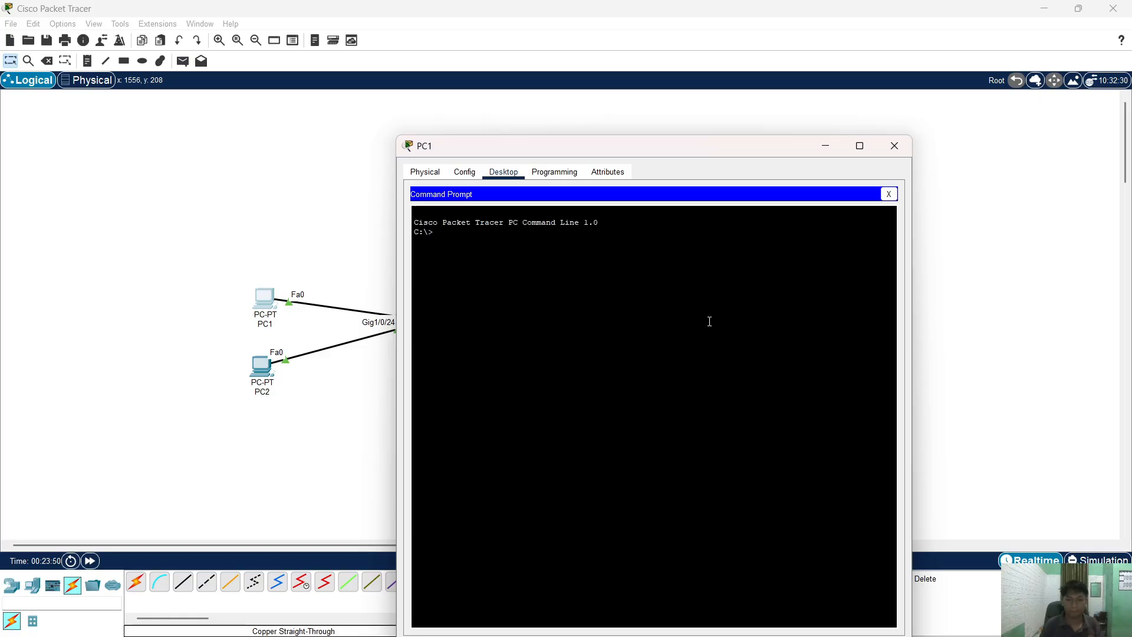
- Copy R1's G0/0/1 IPv6 address 2001:db8:a:a::1 from the lab PDF
{"action": "key", "text": "alt+Tab"}
{"action": "left_click", "coordinate": [575, 293]}
{"action": "key", "text": "alt+Tab"}
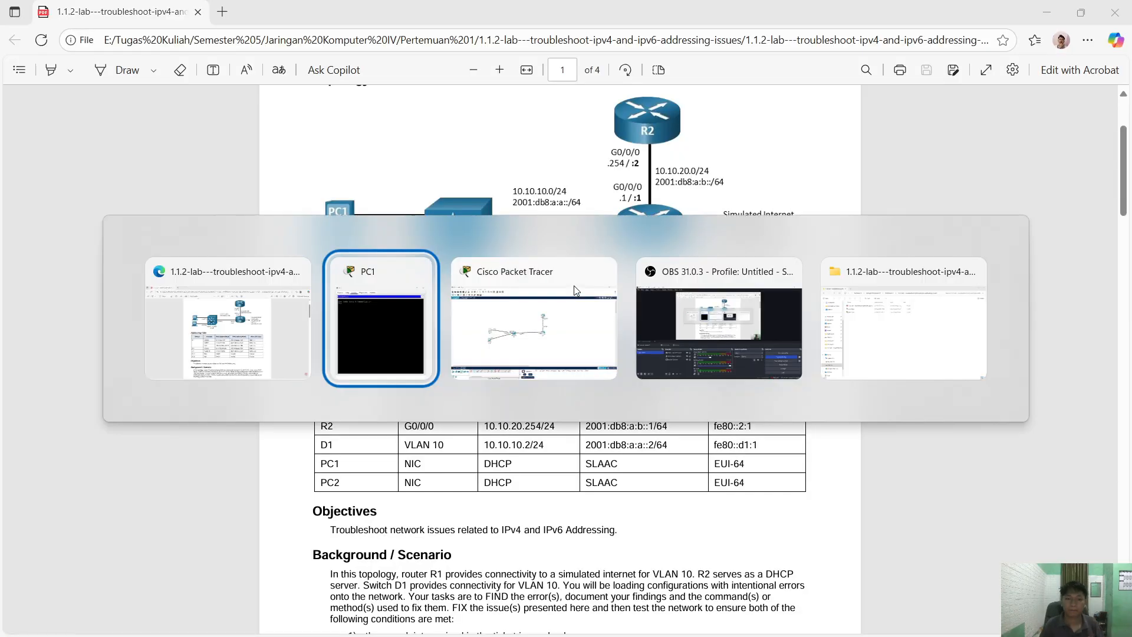
{"action": "key", "text": "alt+Tab"}
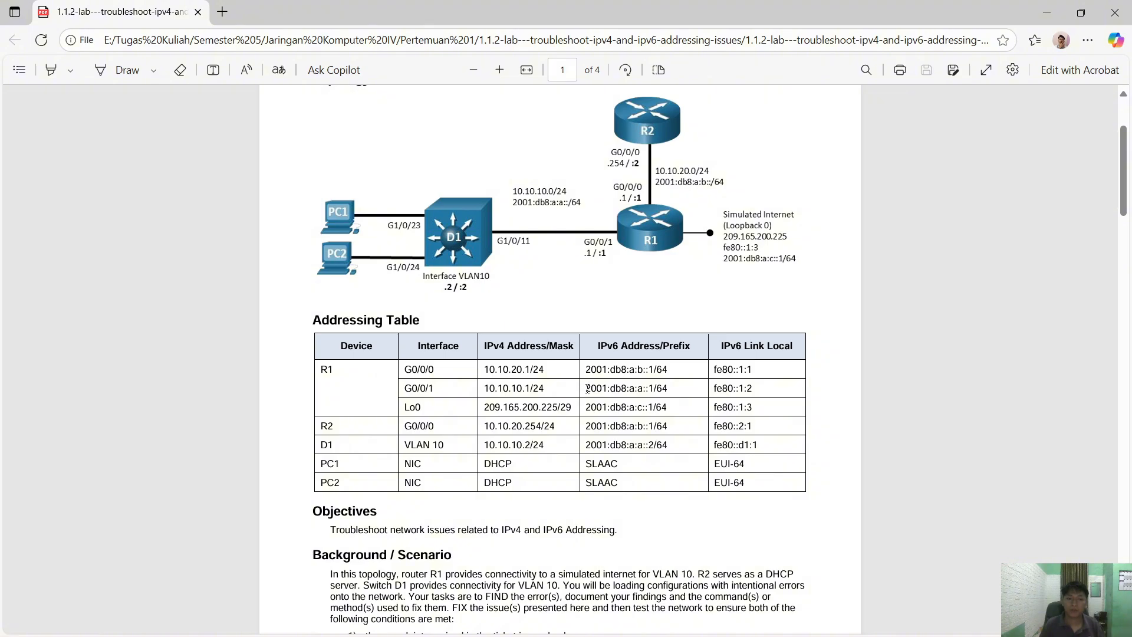
{"action": "left_click_drag", "start_coordinate": [587, 388], "coordinate": [653, 386]}
{"action": "key", "text": "ctrl+c"}
- Ping 2001:db8:a:a::1 from PC1's command prompt using the pasted address
{"action": "key", "text": "alt+Tab"}
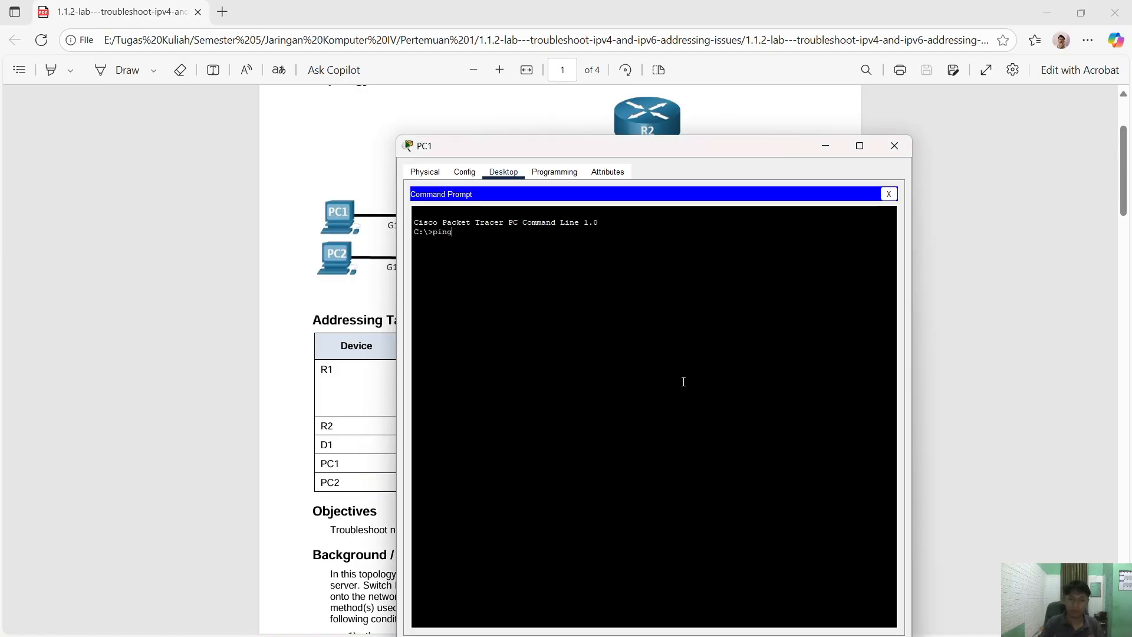
{"action": "right_click", "coordinate": [683, 382]}
{"action": "left_click", "coordinate": [709, 402]}
{"action": "key", "text": "Return"}
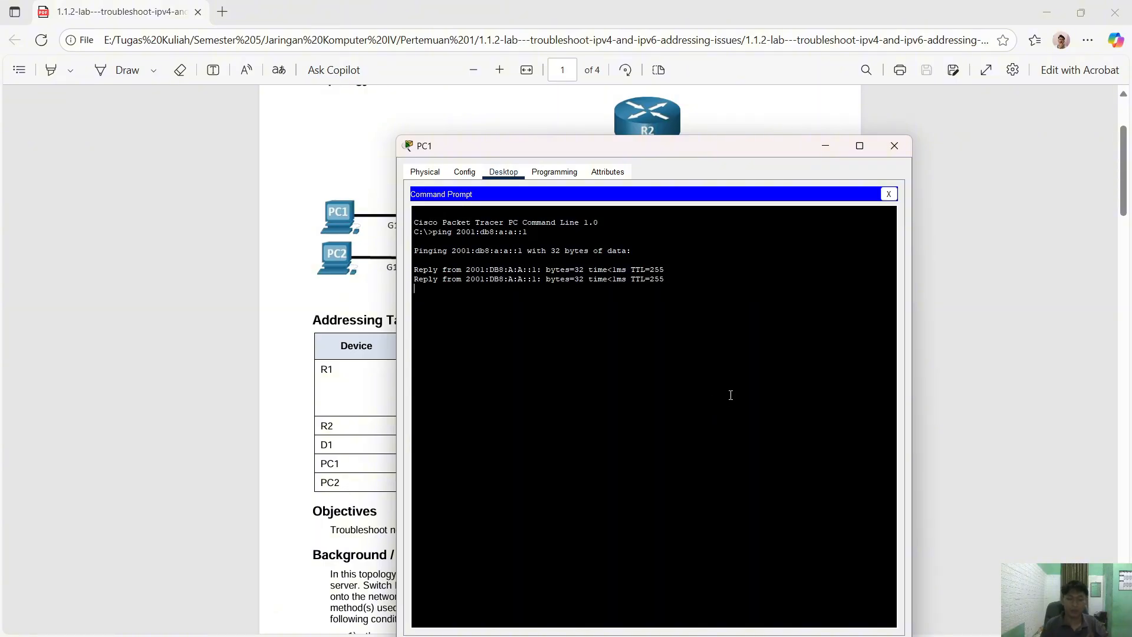
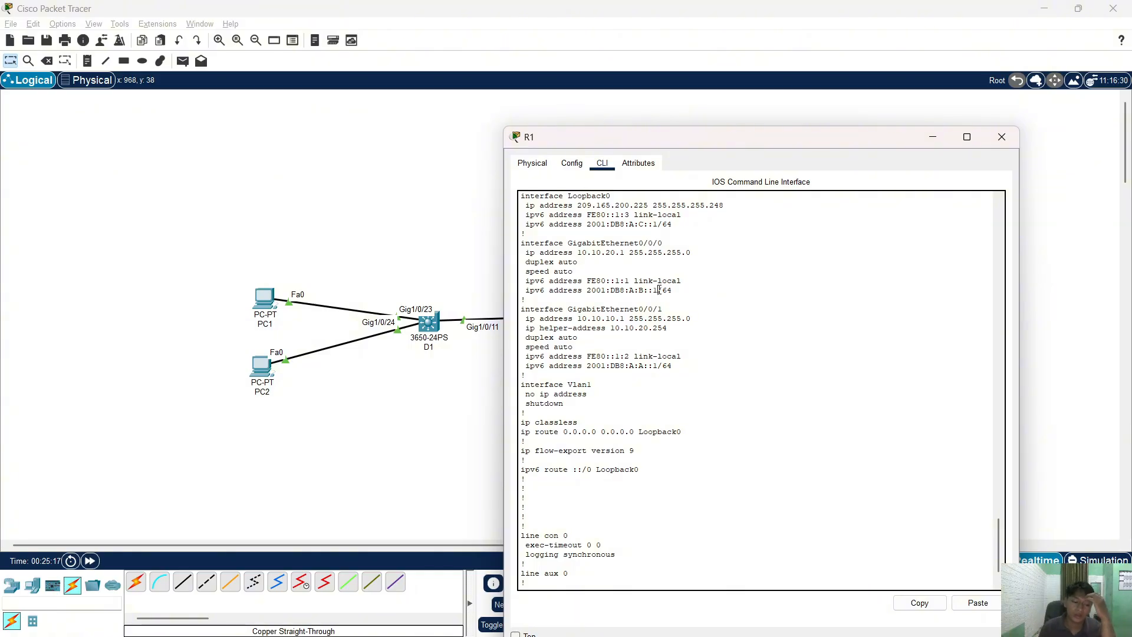
- Leave R1's running configuration to return to the network topology
{"action": "key", "text": "alt+Tab"}
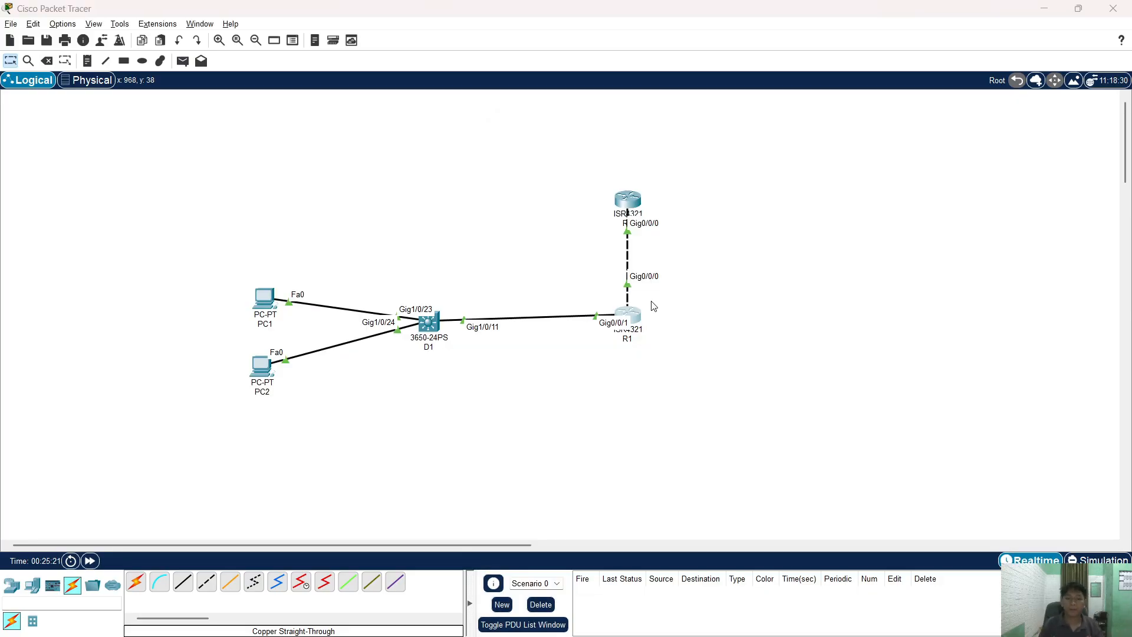
- Find R2's G0/0/0 IPv6 address 2001:db8:a:b::1/64 in the lab PDF's addressing table
{"action": "key", "text": "alt+Tab"}
{"action": "key", "text": "Tab"}
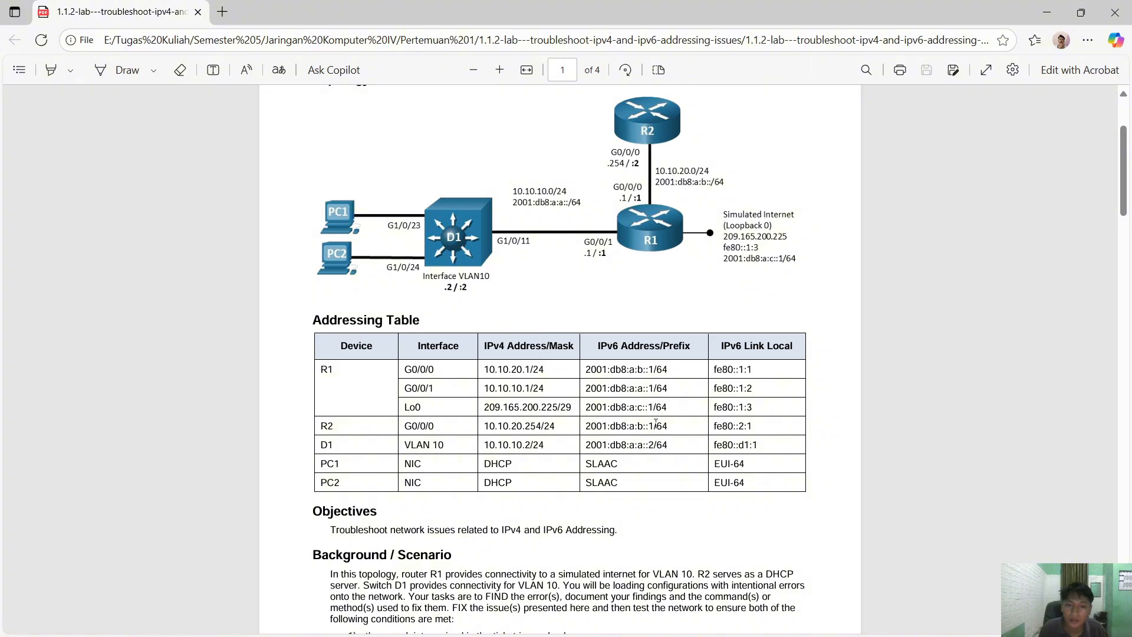
{"action": "left_click_drag", "start_coordinate": [671, 422], "coordinate": [634, 425]}
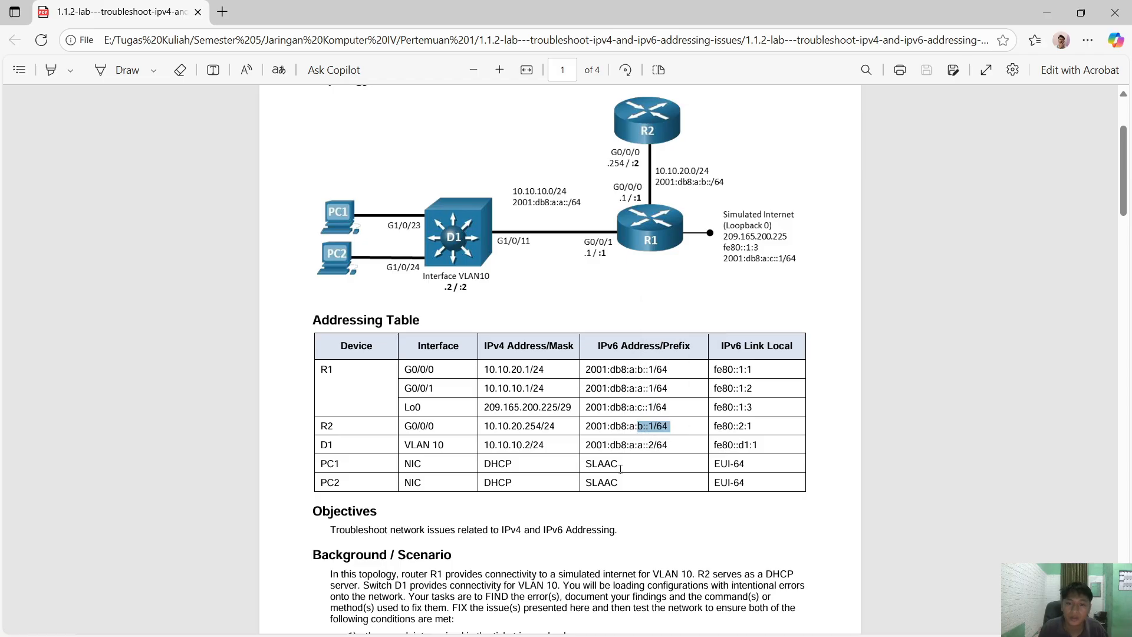
{"action": "left_click", "coordinate": [625, 369]}
{"action": "key", "text": "alt+Tab"}
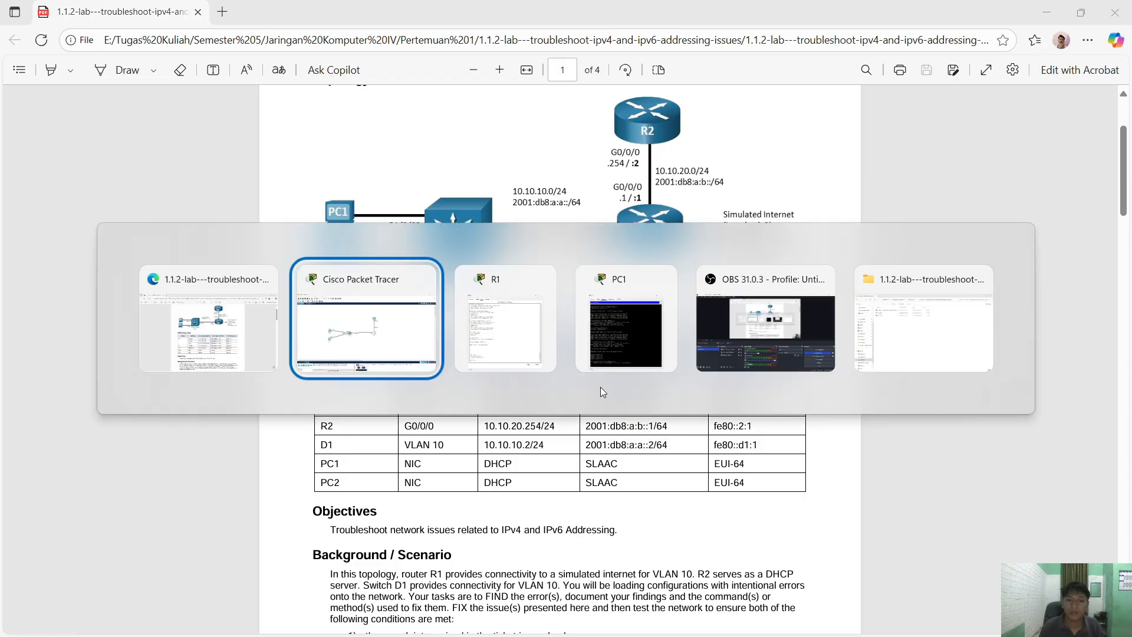
{"action": "key", "text": "alt+Tab"}
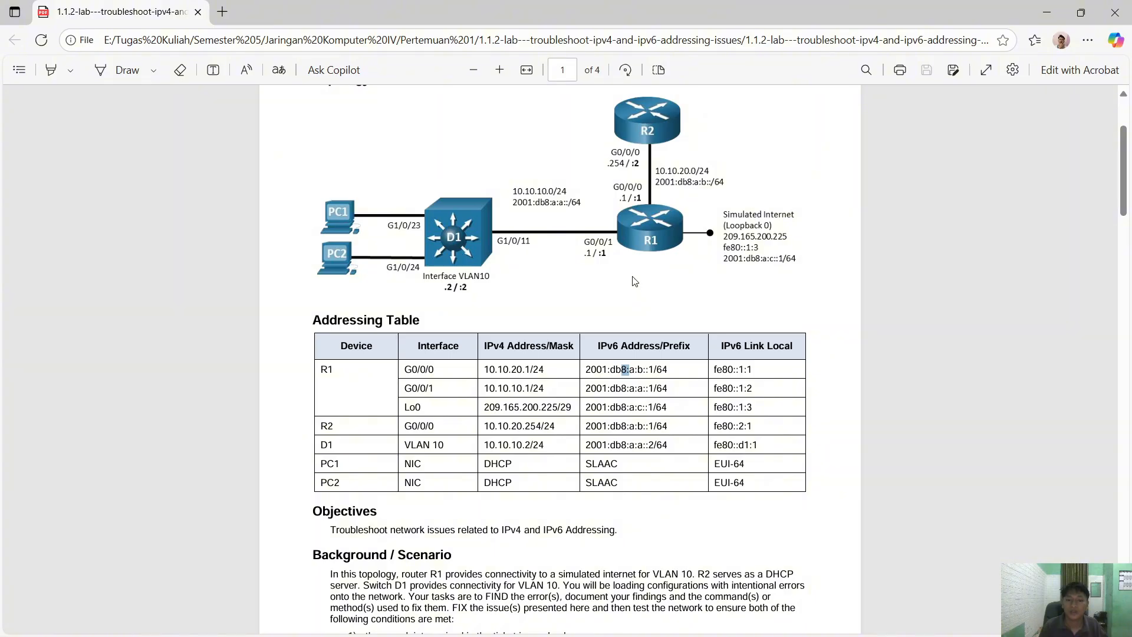
{"action": "left_click", "coordinate": [639, 428]}
{"action": "key", "text": "alt+Tab"}
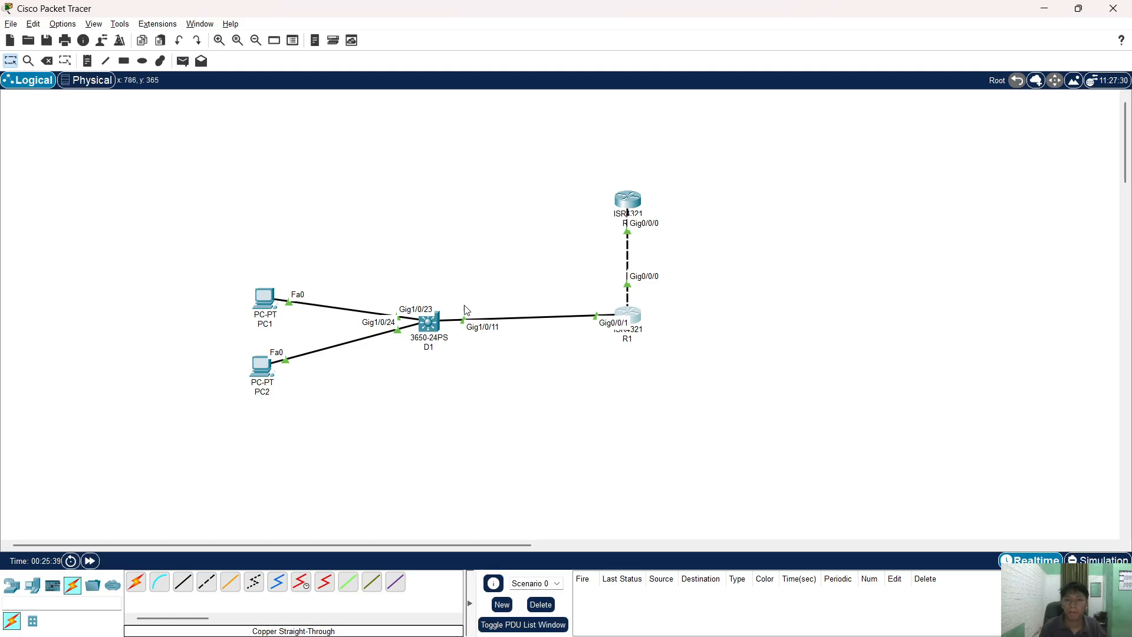
- Run 'do sh run' on R2 and confirm its IPv6 default route via 2001:DB8:A:B::2
{"action": "left_click", "coordinate": [629, 200]}
{"action": "left_click", "coordinate": [615, 317]}
{"action": "key", "text": "Return"}
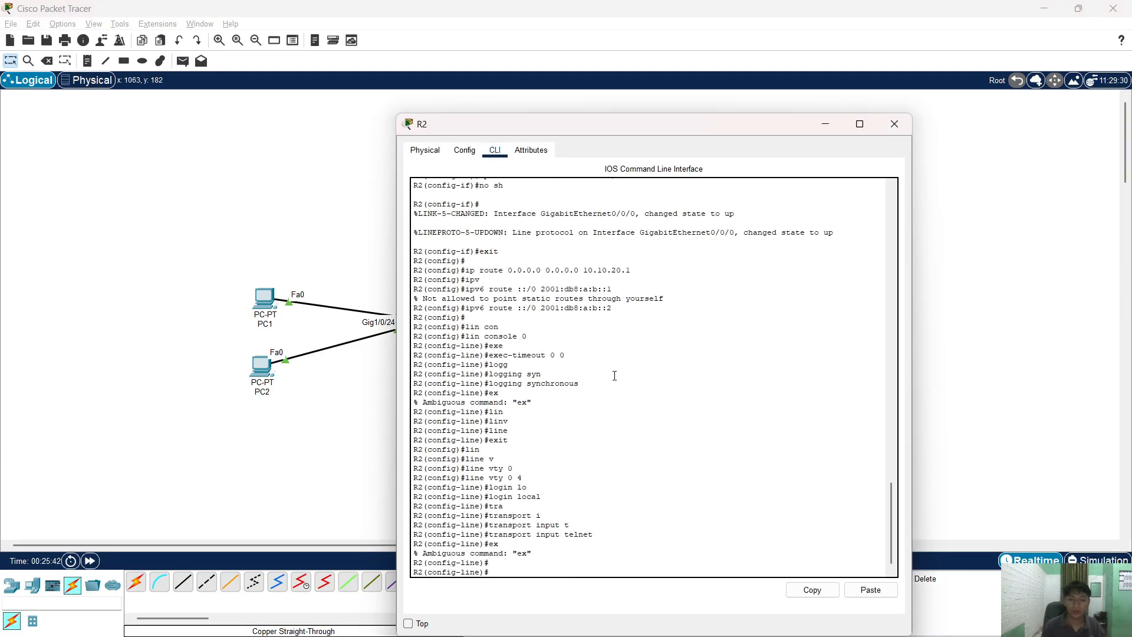
{"action": "type", "text": "do sh runn"}
{"action": "key", "text": "Return"}
{"action": "key", "text": "space"}
{"action": "key", "text": "space"}
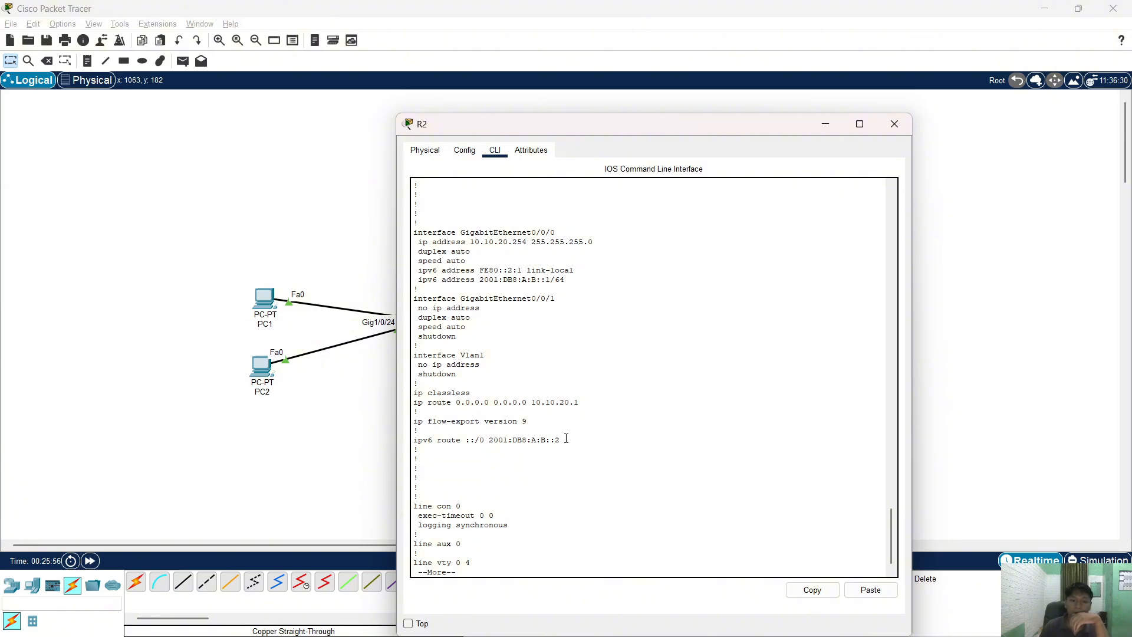
{"action": "left_click_drag", "start_coordinate": [566, 440], "coordinate": [531, 439]}
{"action": "left_click", "coordinate": [503, 475]}
{"action": "left_click", "coordinate": [895, 124]}
{"action": "key", "text": "alt+Tab"}
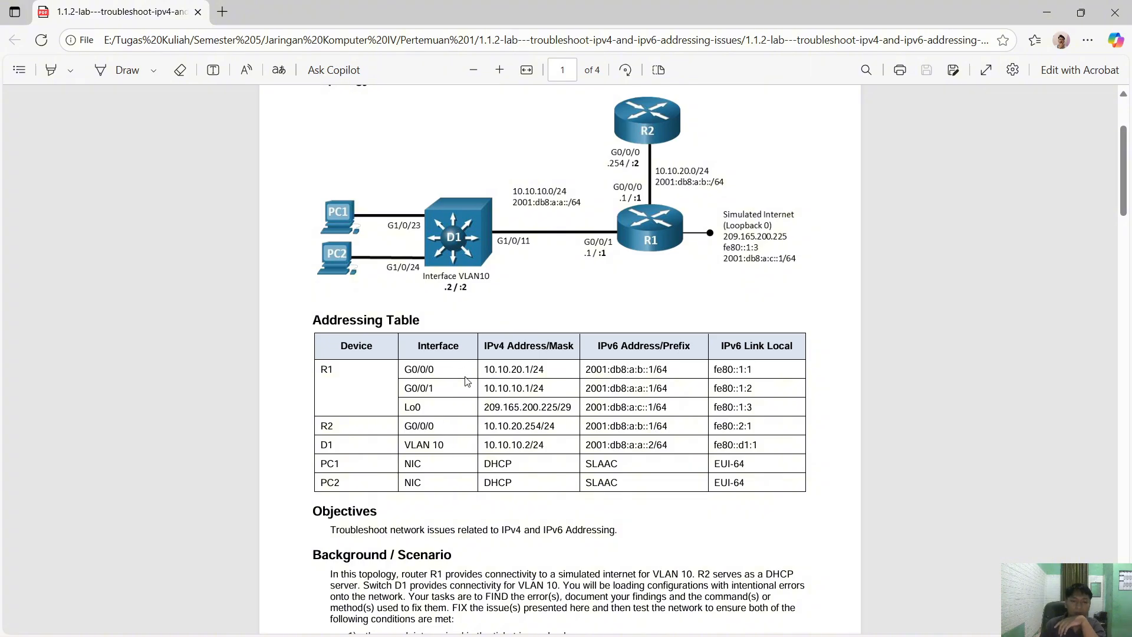
- Show PC1's IP configuration: 10.10.10.102/24, gateway 10.10.10.1, and an autoconfigured 2001:DB8:A:A address
{"action": "key", "text": "alt+Tab"}
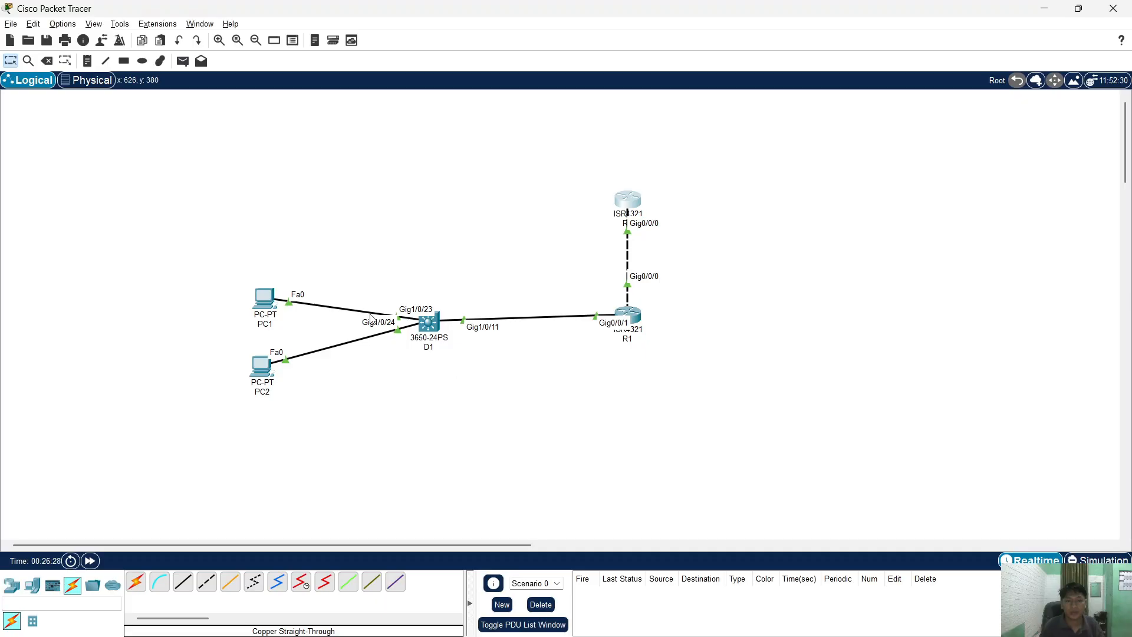
{"action": "left_click", "coordinate": [257, 308]}
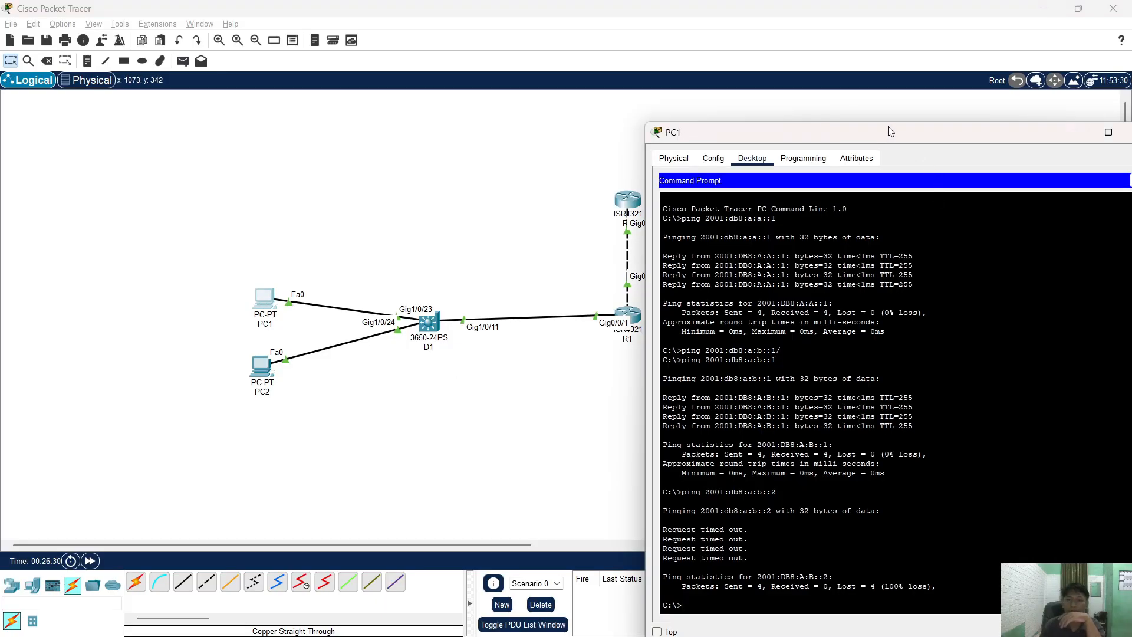
{"action": "left_click_drag", "start_coordinate": [811, 144], "coordinate": [566, 120]}
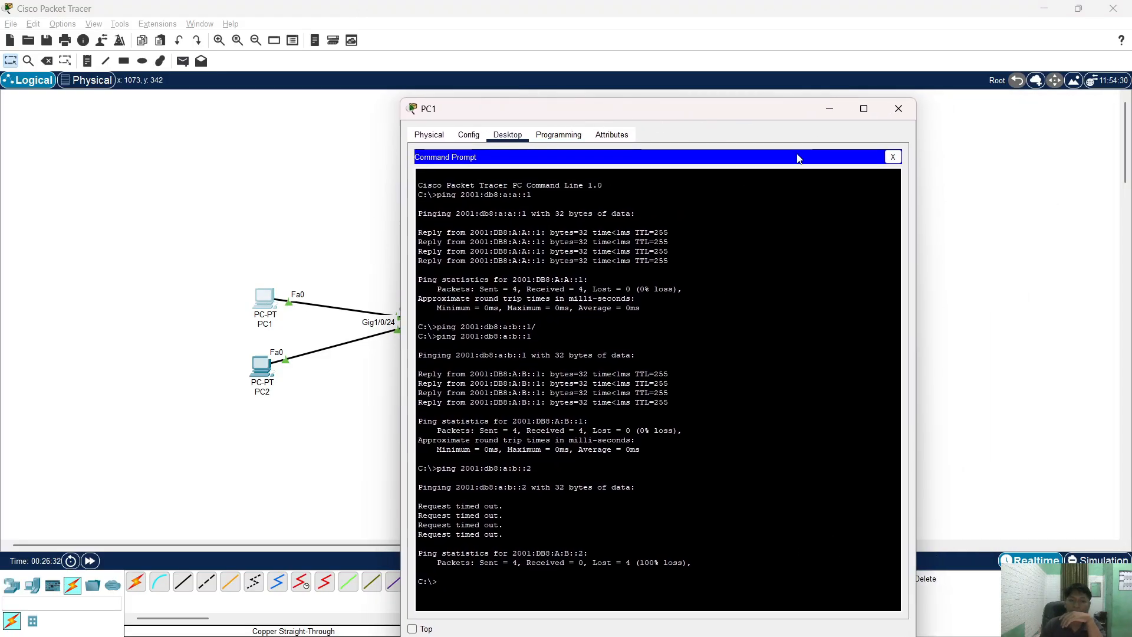
{"action": "left_click", "coordinate": [508, 135]}
{"action": "left_click", "coordinate": [456, 197]}
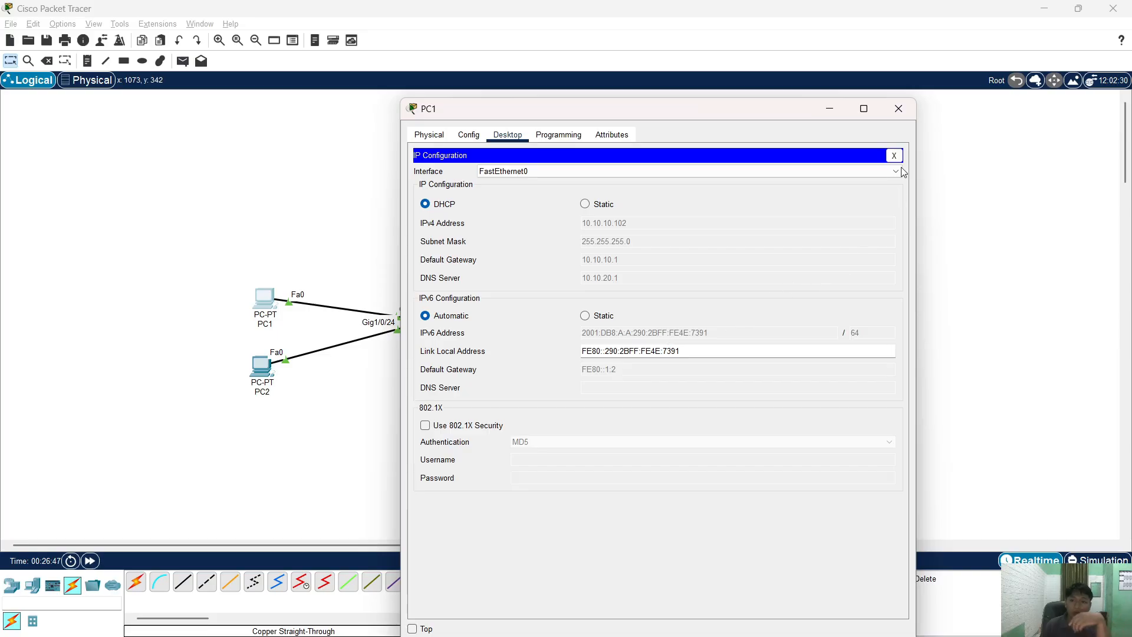
- Reopen R1's console and print the rest of its running configuration
{"action": "left_click", "coordinate": [898, 109]}
{"action": "left_click", "coordinate": [638, 321]}
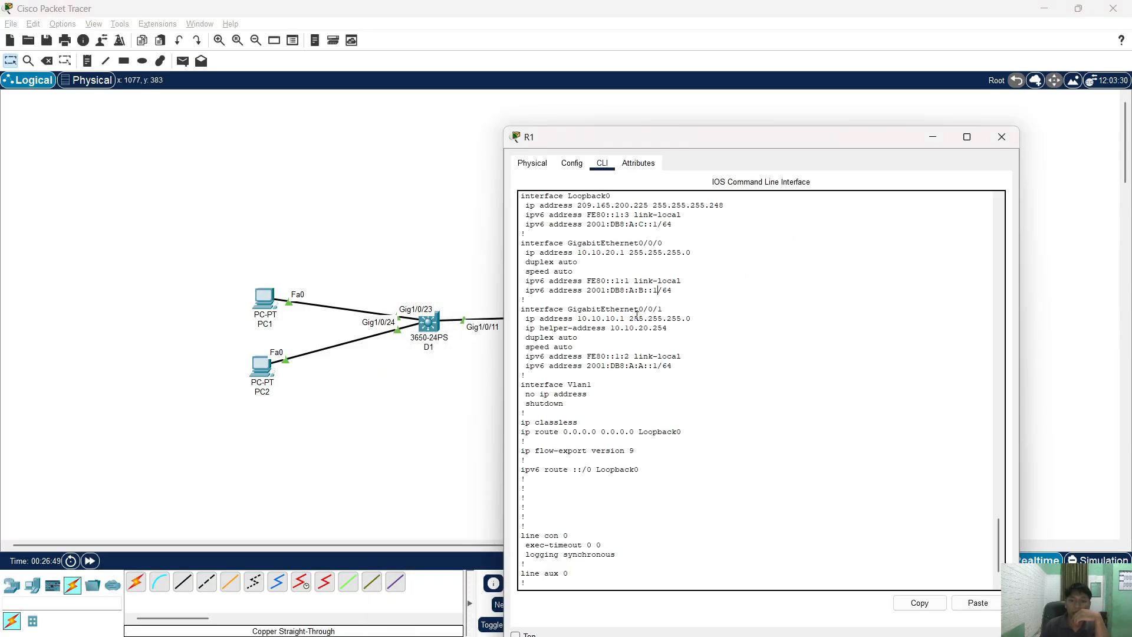
{"action": "scroll", "coordinate": [692, 344], "scroll_direction": "up", "scroll_amount": 4}
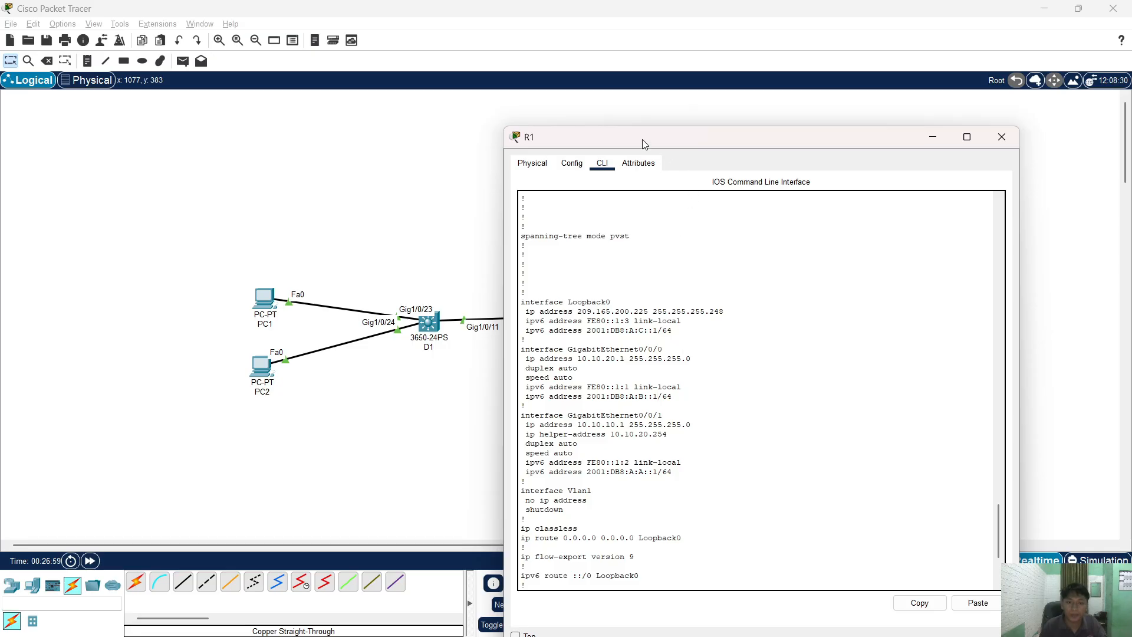
{"action": "left_click_drag", "start_coordinate": [642, 142], "coordinate": [671, 130]}
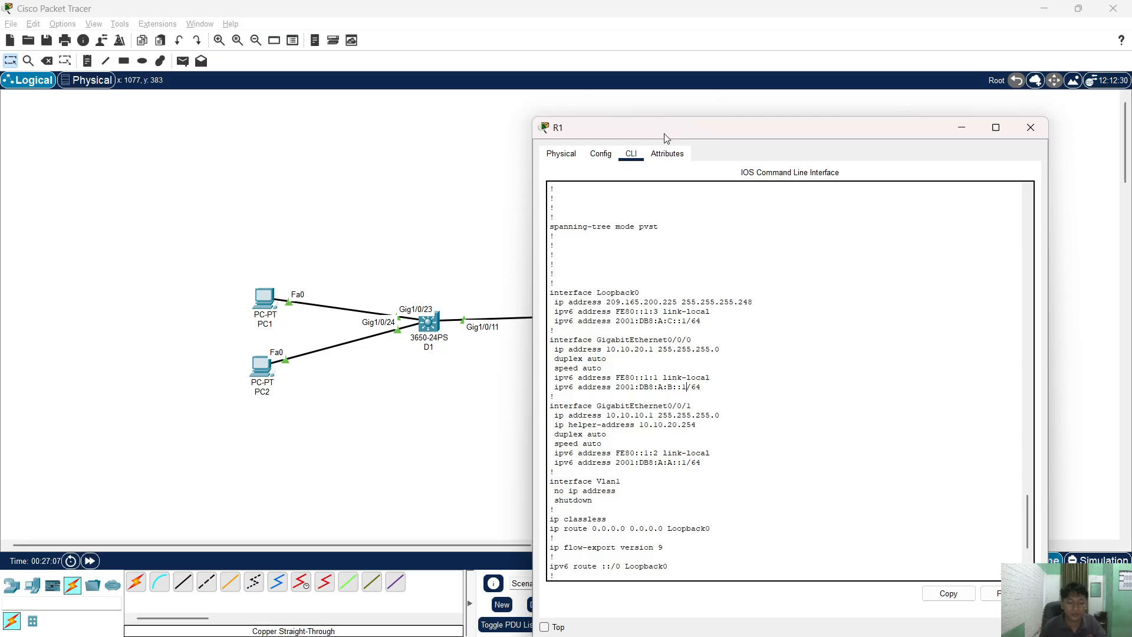
{"action": "scroll", "coordinate": [768, 466], "scroll_direction": "down", "scroll_amount": 5}
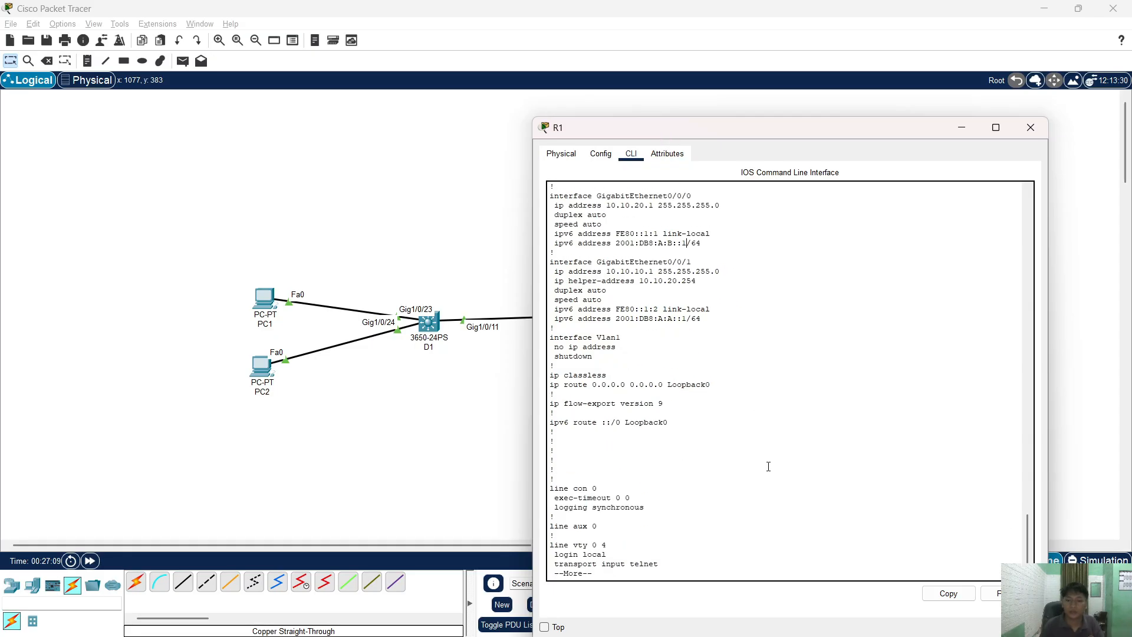
{"action": "key", "text": "space"}
- Copy the 'interface GigabitEthernet0/0/1' line from R1's running configuration
{"action": "scroll", "coordinate": [764, 448], "scroll_direction": "up", "scroll_amount": 15}
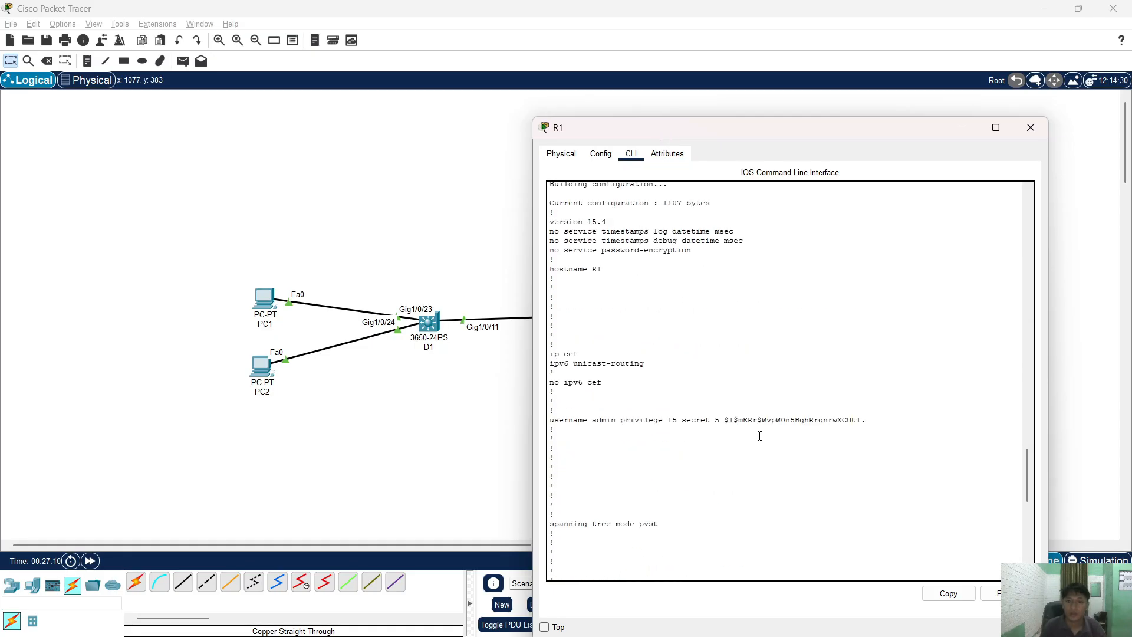
{"action": "scroll", "coordinate": [760, 436], "scroll_direction": "down", "scroll_amount": 2}
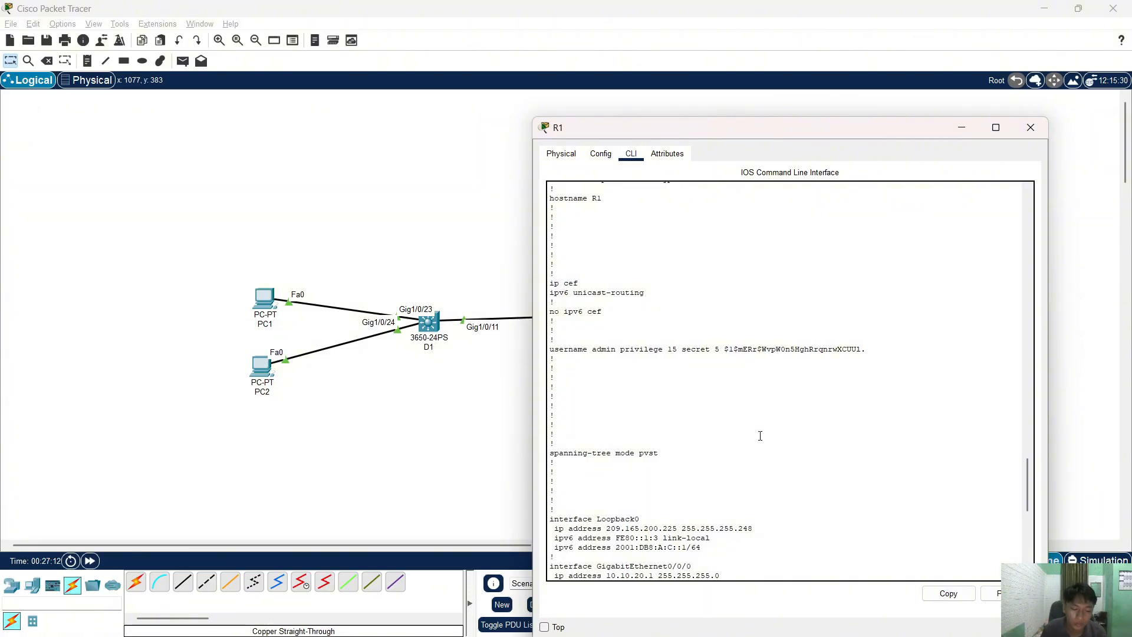
{"action": "scroll", "coordinate": [760, 435], "scroll_direction": "down", "scroll_amount": 5}
{"action": "scroll", "coordinate": [683, 480], "scroll_direction": "down", "scroll_amount": 1}
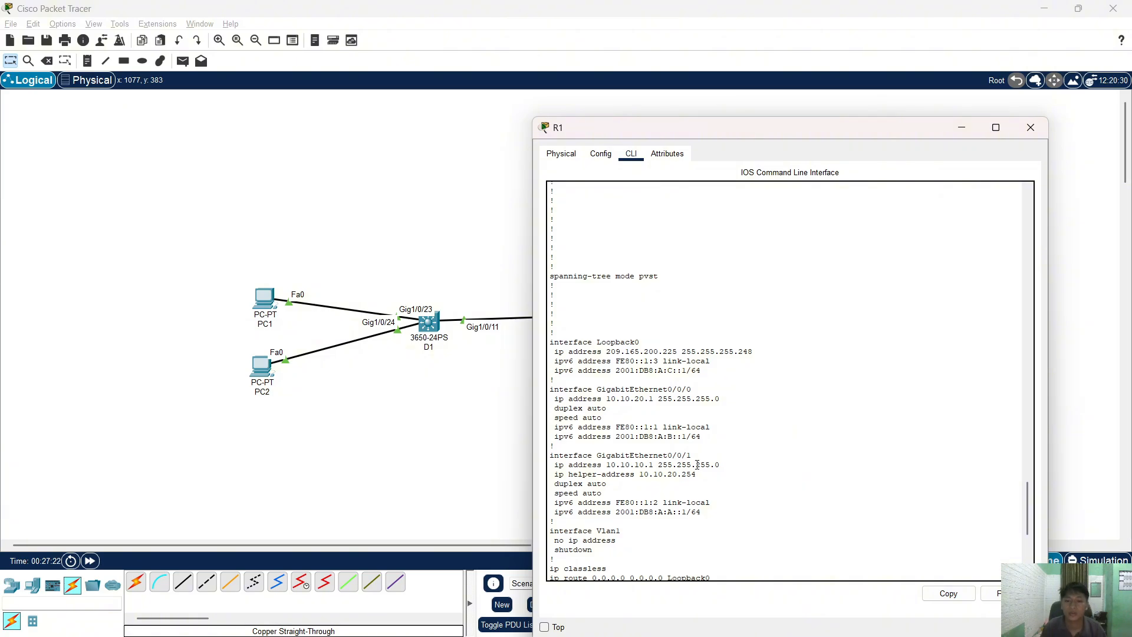
{"action": "left_click_drag", "start_coordinate": [691, 455], "coordinate": [550, 457]}
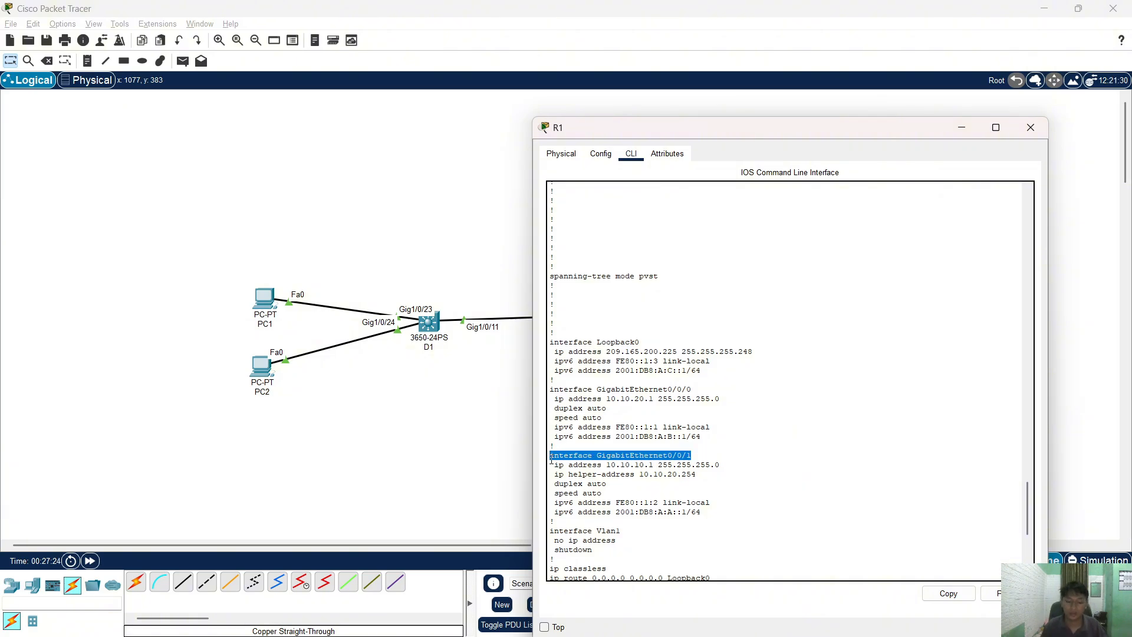
{"action": "left_click", "coordinate": [776, 486]}
{"action": "scroll", "coordinate": [708, 447], "scroll_direction": "up", "scroll_amount": 11}
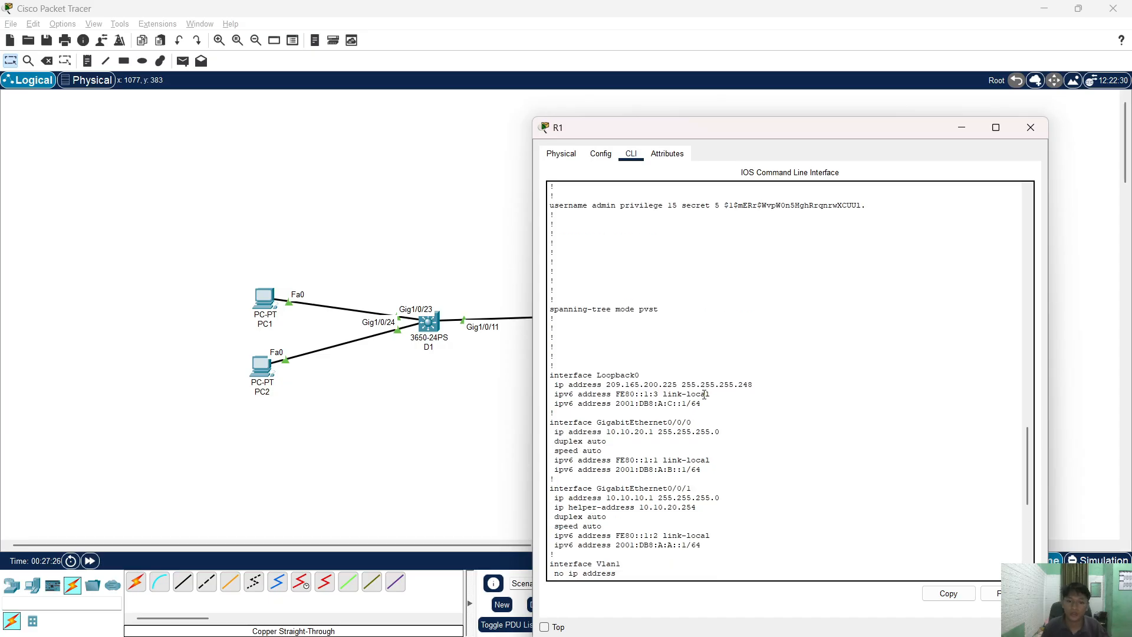
{"action": "left_click_drag", "start_coordinate": [694, 489], "coordinate": [549, 490]}
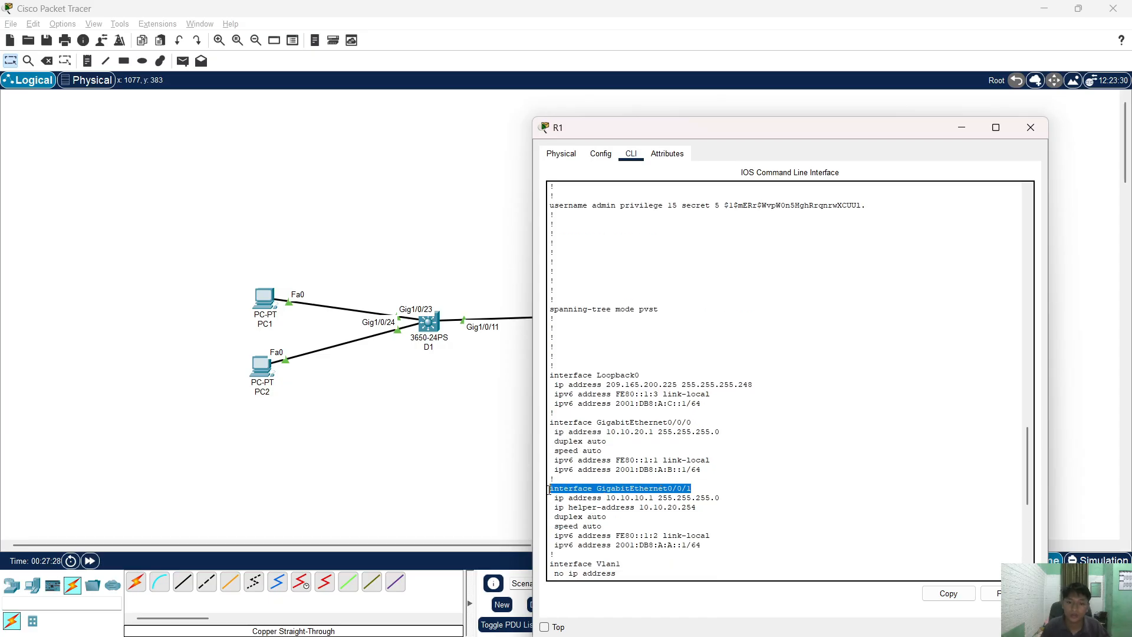
{"action": "left_click", "coordinate": [948, 593]}
- Enter R1's GigabitEthernet0/0/1 configuration with 'conf t' and the pasted interface line
{"action": "left_click", "coordinate": [916, 506]}
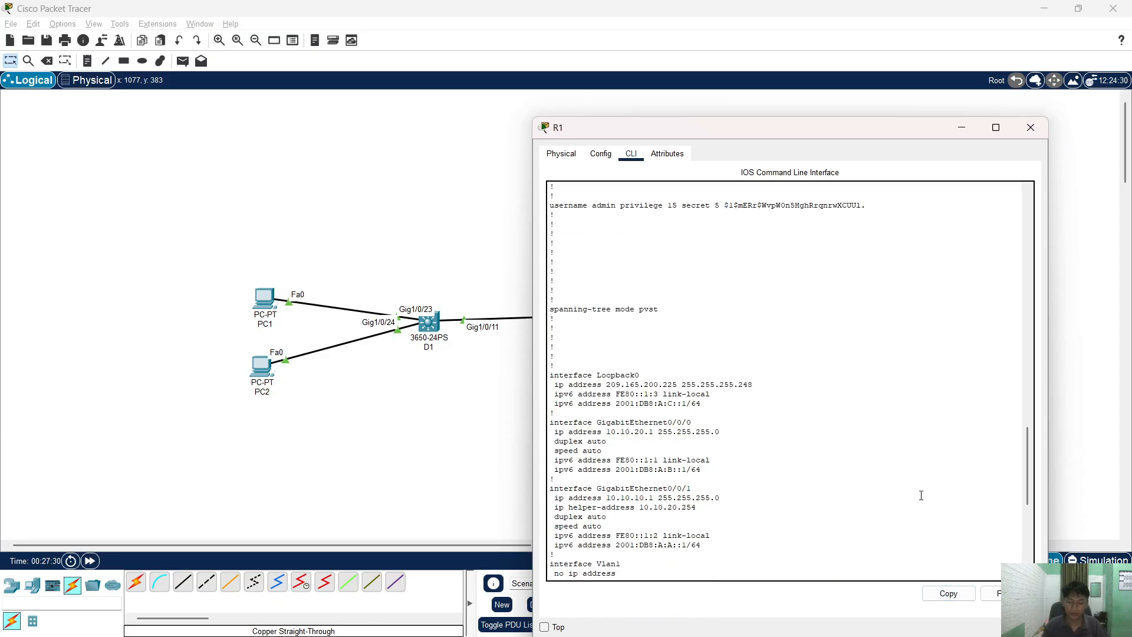
{"action": "type", "text": "conf t"}
{"action": "key", "text": "Return"}
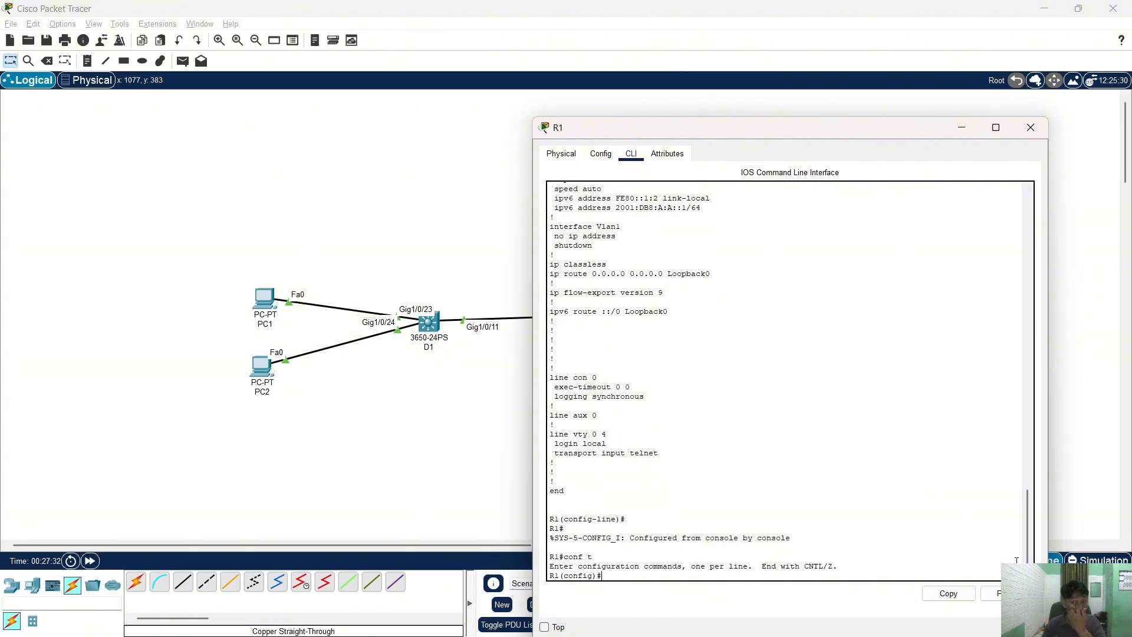
{"action": "left_click", "coordinate": [992, 593]}
{"action": "key", "text": "Return"}
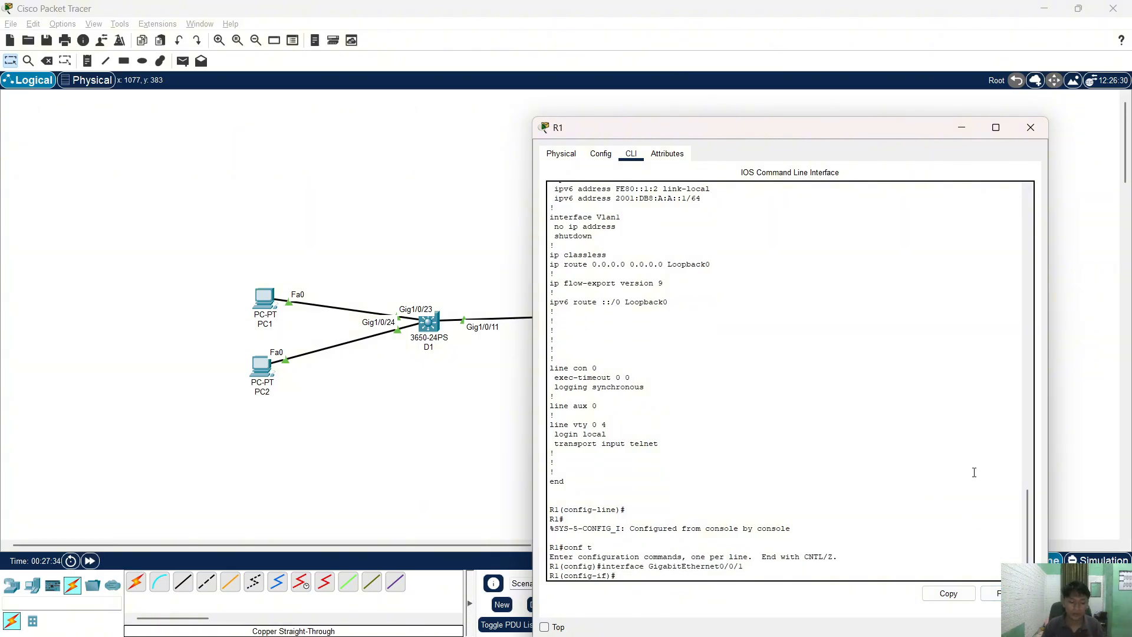
- Apply 'ipv6 nd other-config-flag' and 'no shutdown' to G0/0/1
{"action": "type", "text": "ip"}
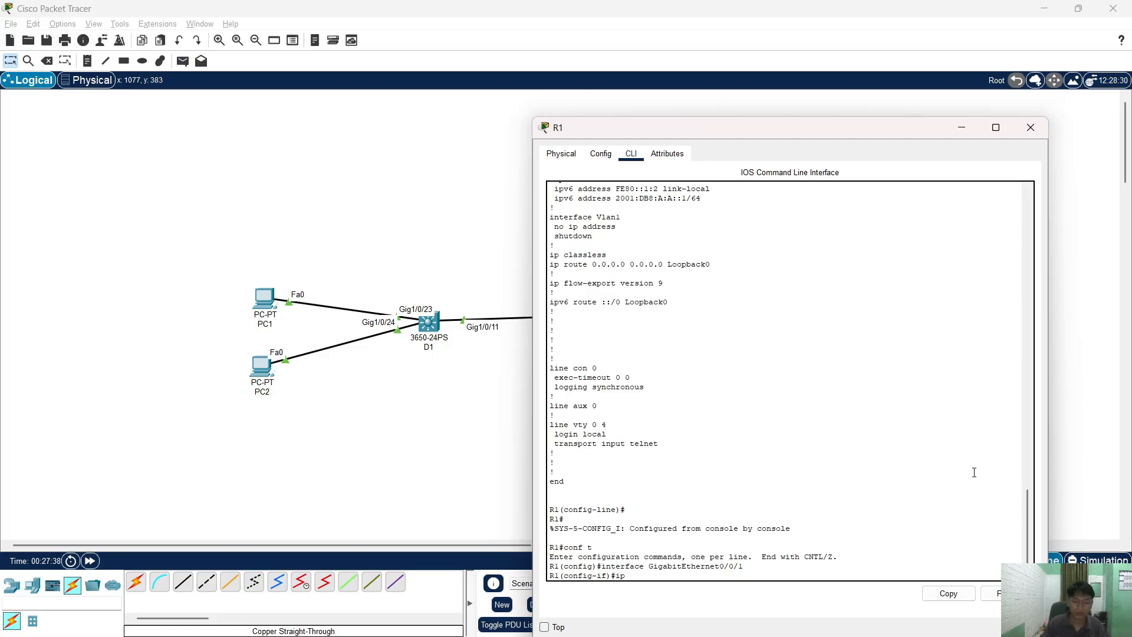
{"action": "type", "text": "v6 "}
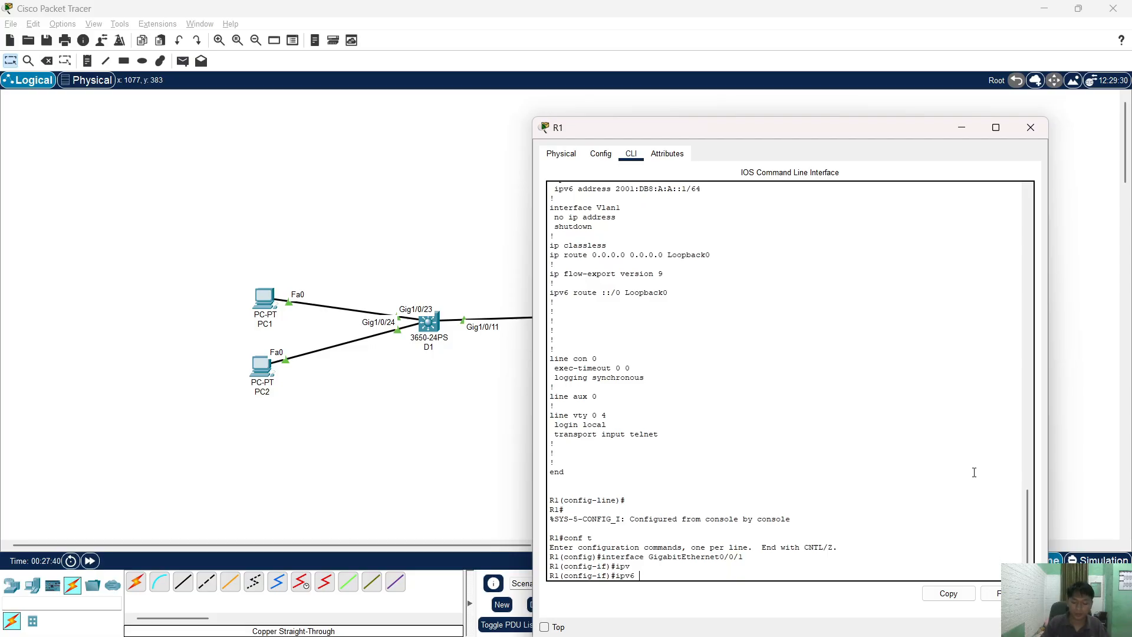
{"action": "type", "text": "n"}
{"action": "type", "text": "g ot"}
{"action": "key", "text": "Tab"}
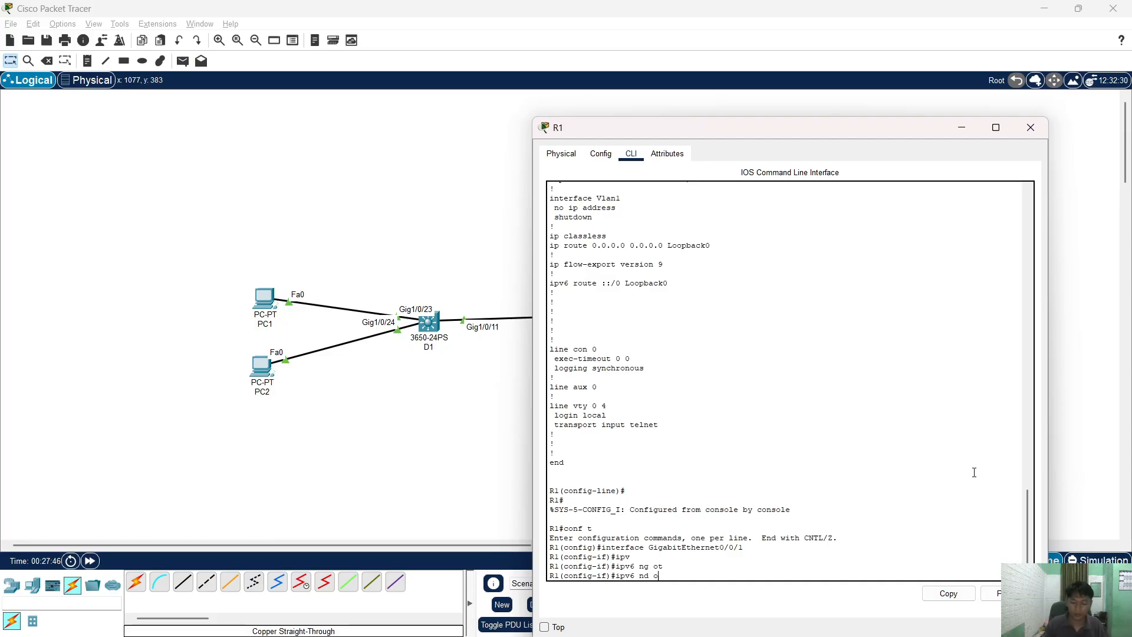
{"action": "type", "text": "t"}
{"action": "key", "text": "Tab"}
{"action": "key", "text": "Return"}
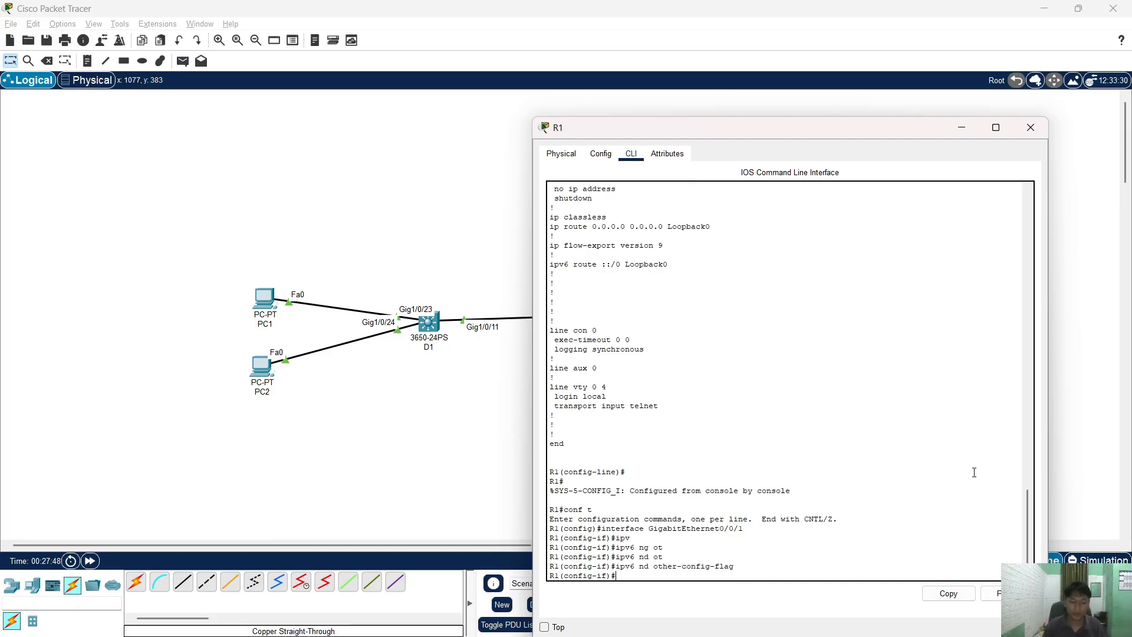
{"action": "type", "text": "no sh"}
{"action": "key", "text": "Return"}
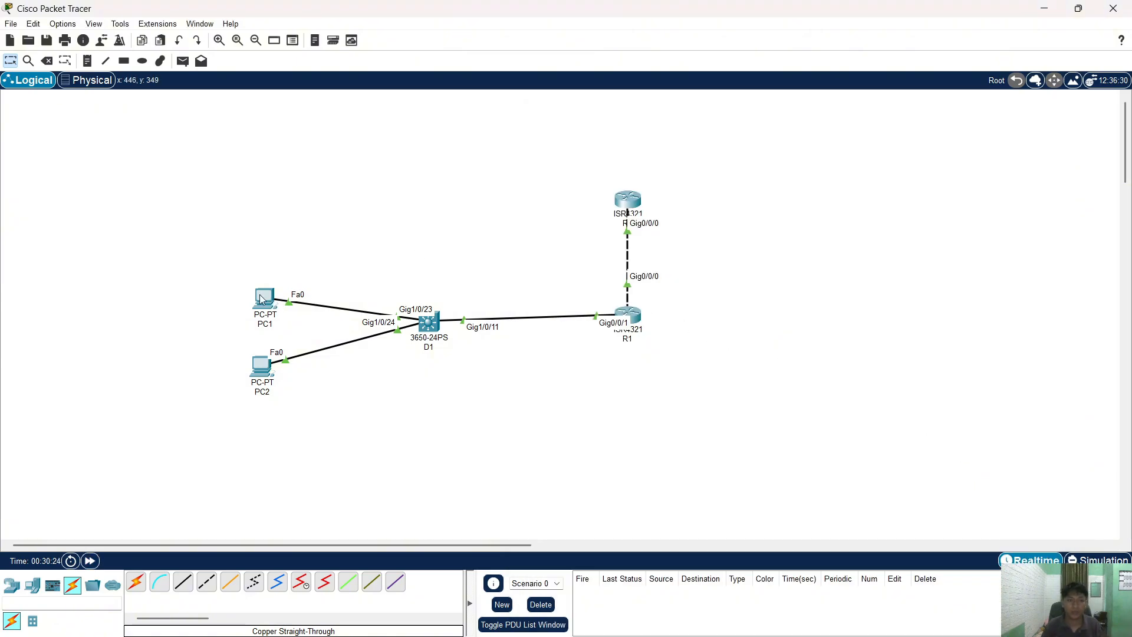
- Switch PC1's IPv6 setting to Static and back to Automatic to re-request addresses
{"action": "left_click", "coordinate": [262, 300]}
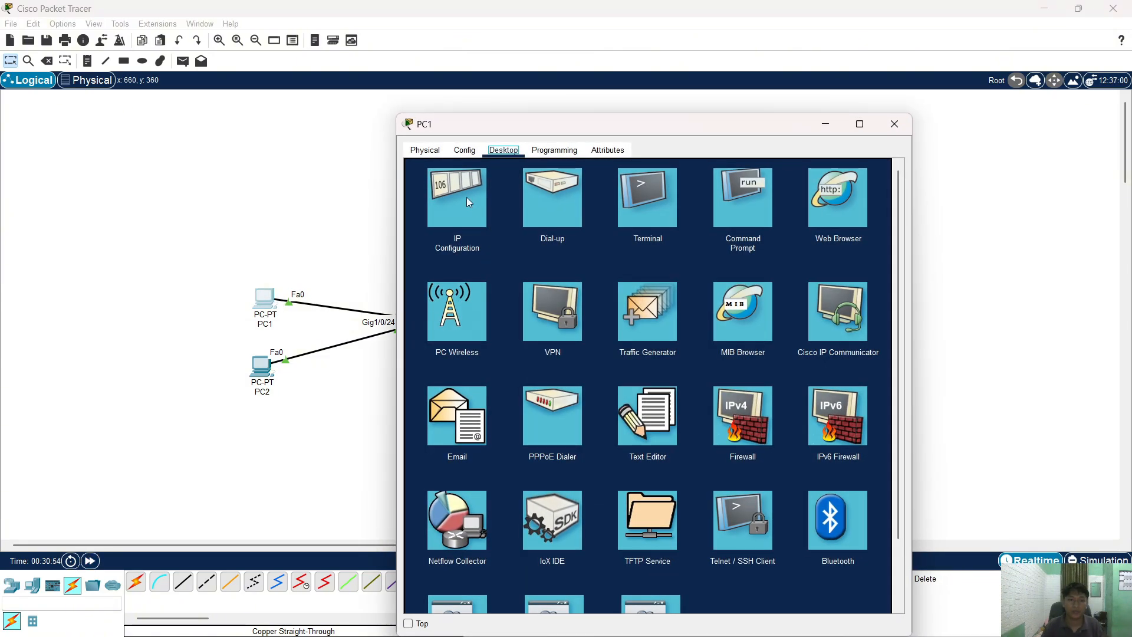
{"action": "left_click", "coordinate": [460, 196]}
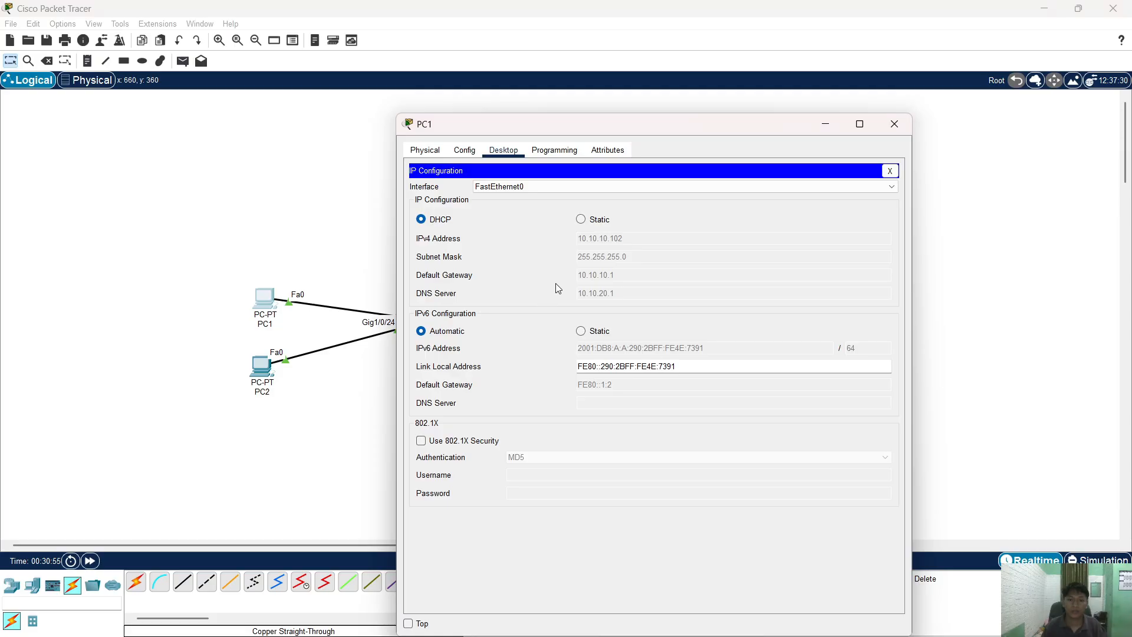
{"action": "left_click", "coordinate": [592, 330]}
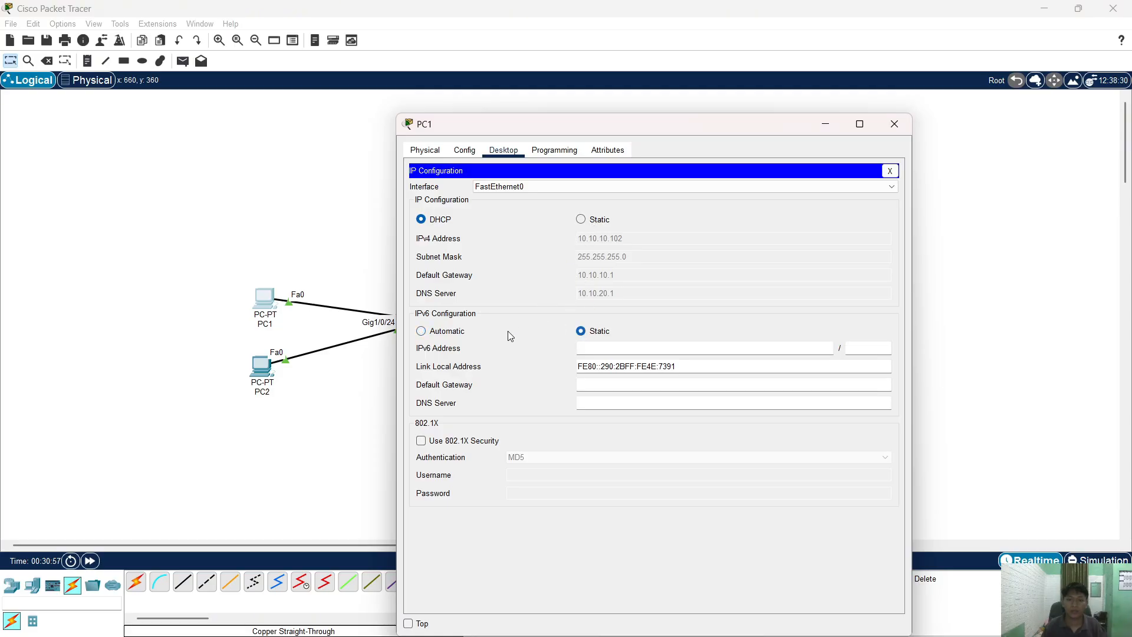
{"action": "left_click", "coordinate": [448, 332]}
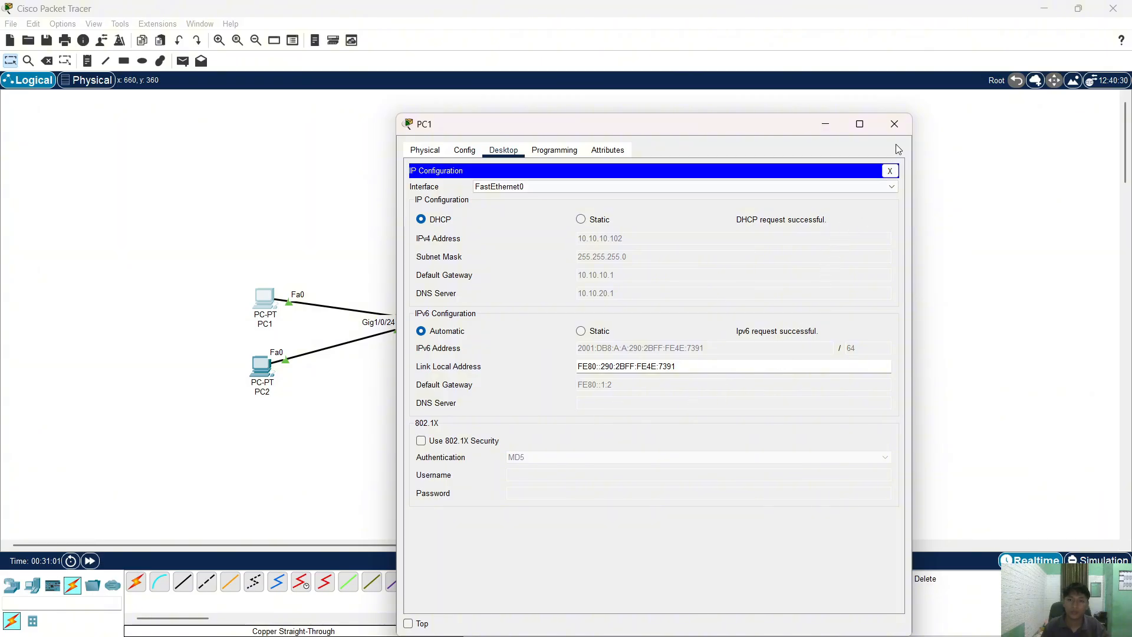
{"action": "left_click", "coordinate": [902, 130]}
- Toggle PC2's IPv6 setting Static to Automatic twice, then reopen R1's console
{"action": "left_click", "coordinate": [262, 366]}
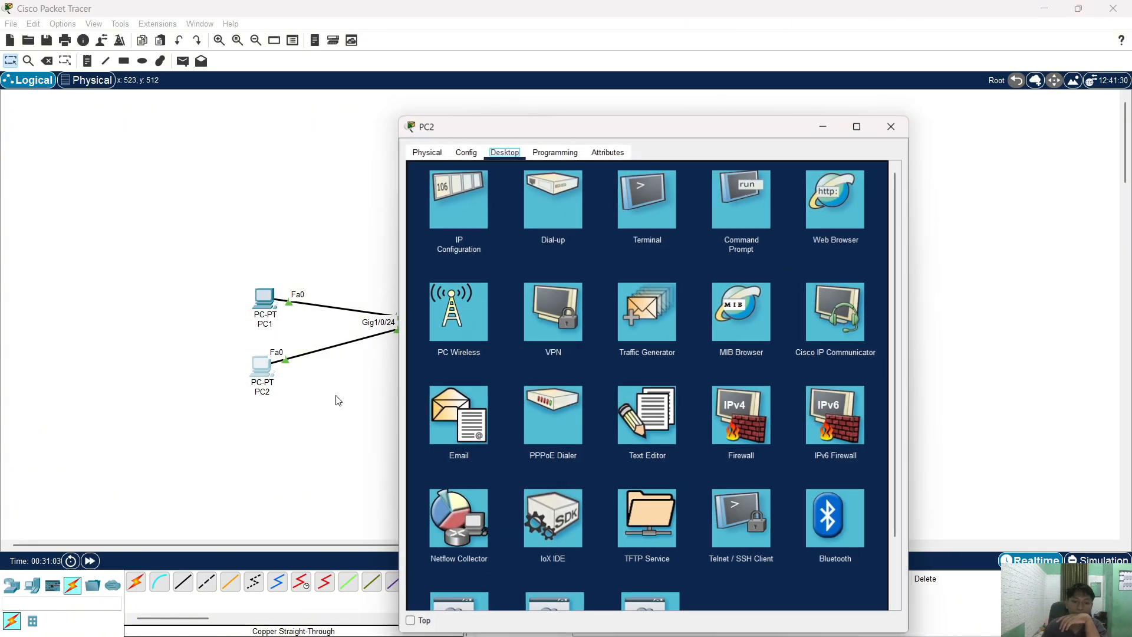
{"action": "left_click", "coordinate": [442, 218]}
{"action": "left_click", "coordinate": [597, 335]}
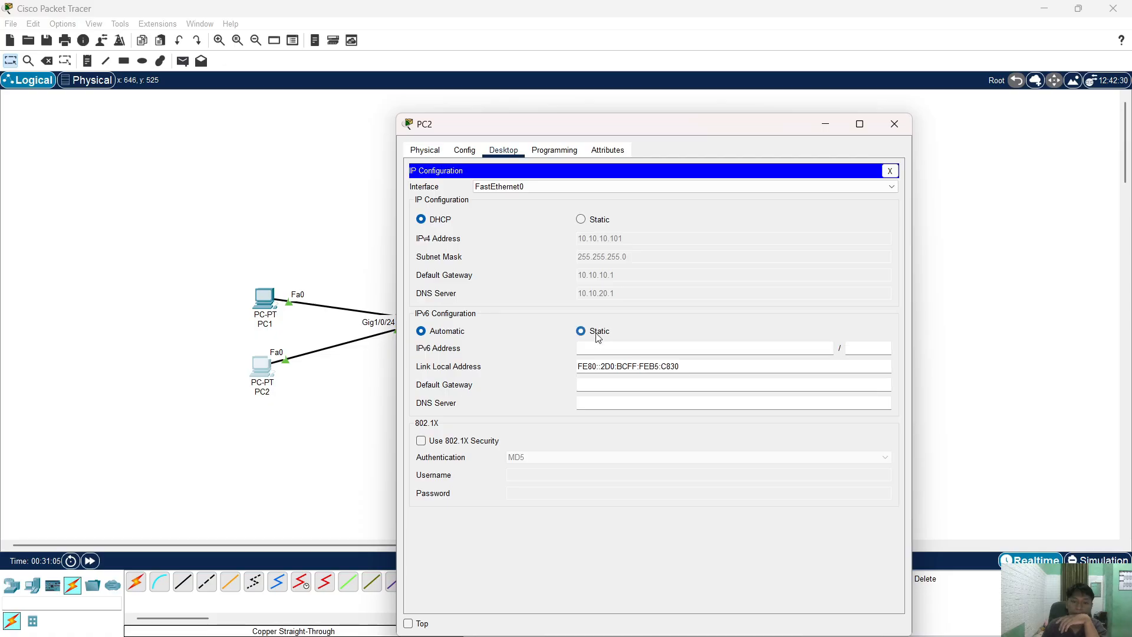
{"action": "left_click", "coordinate": [437, 333]}
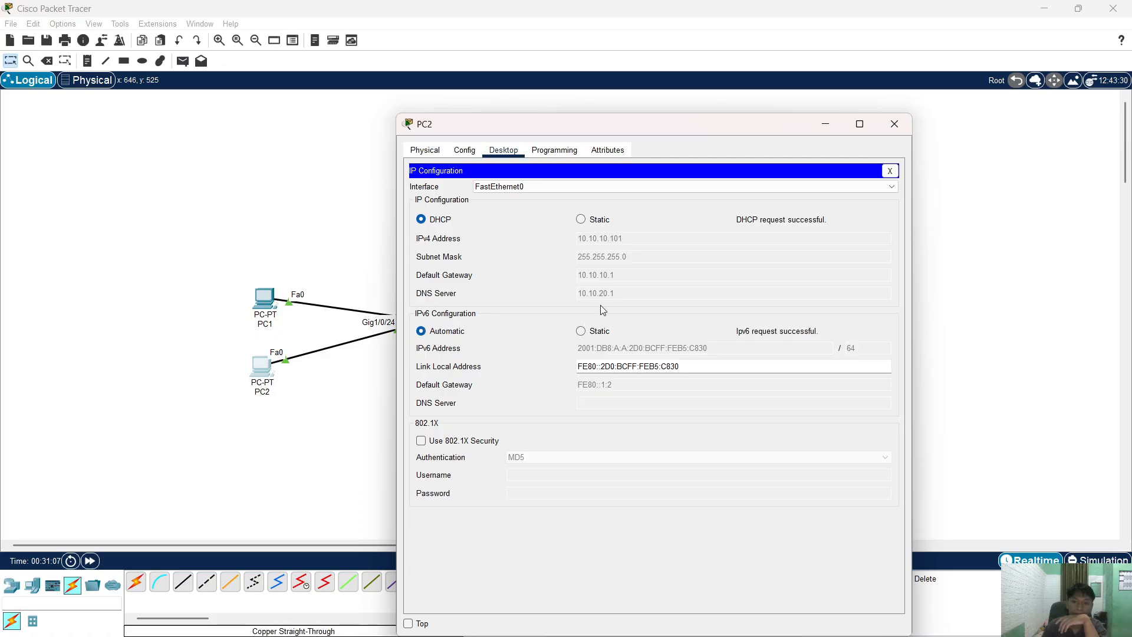
{"action": "left_click", "coordinate": [589, 331]}
{"action": "left_click", "coordinate": [448, 332]}
{"action": "left_click", "coordinate": [911, 127]}
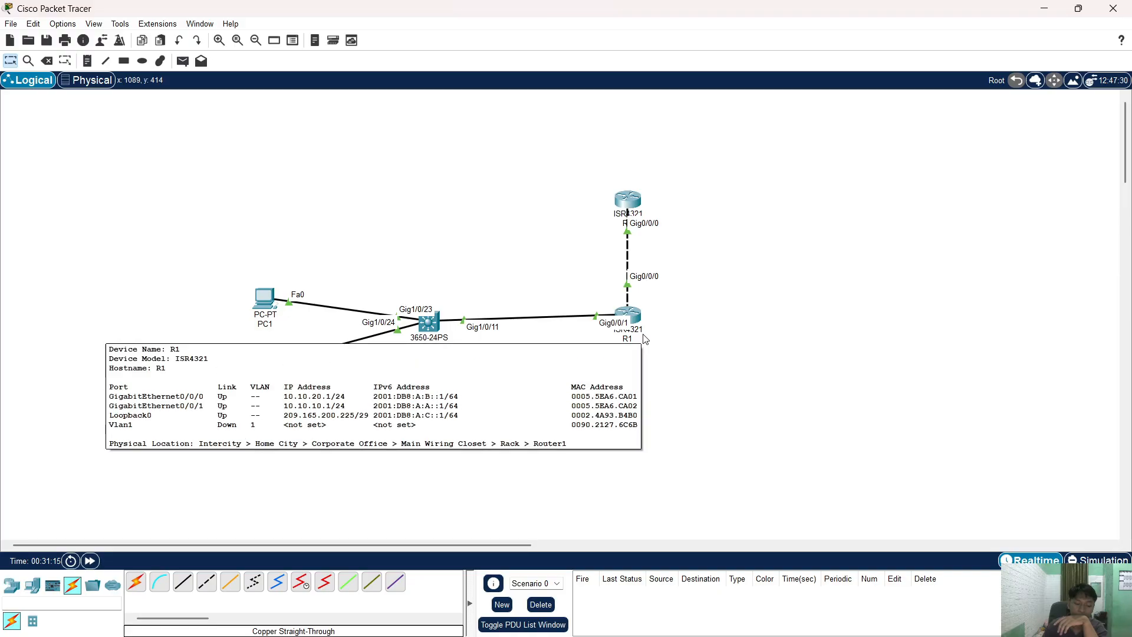
{"action": "left_click", "coordinate": [637, 324]}
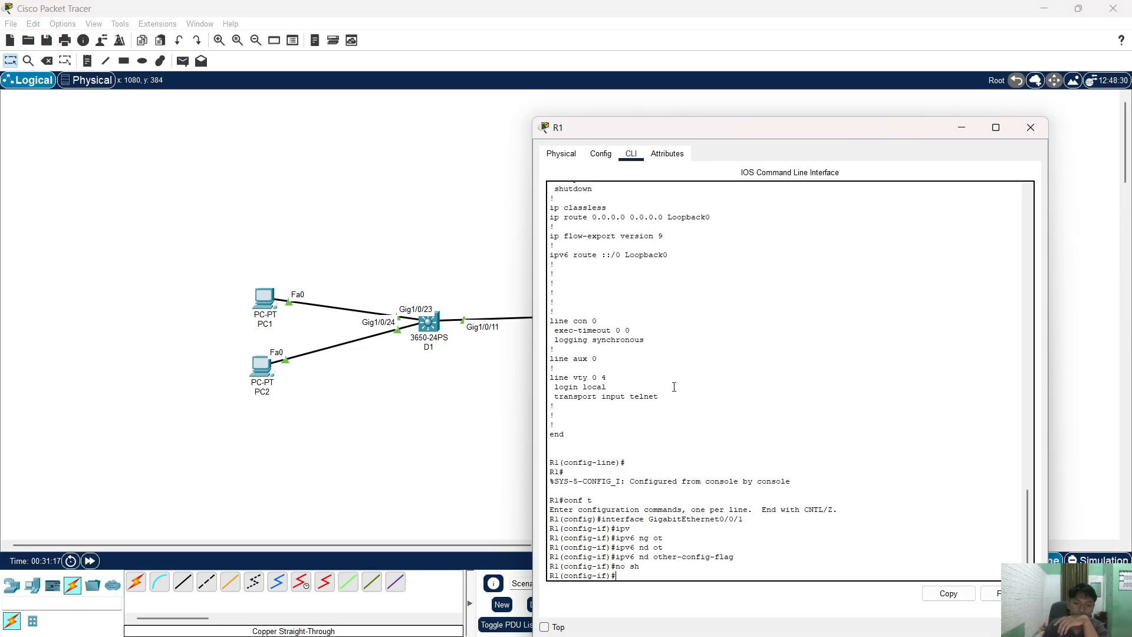
- Page through R1's 'do sh run' output, checking ipv6 nd other-config-flag under GigabitEthernet0/0/1
{"action": "type", "text": "do "}
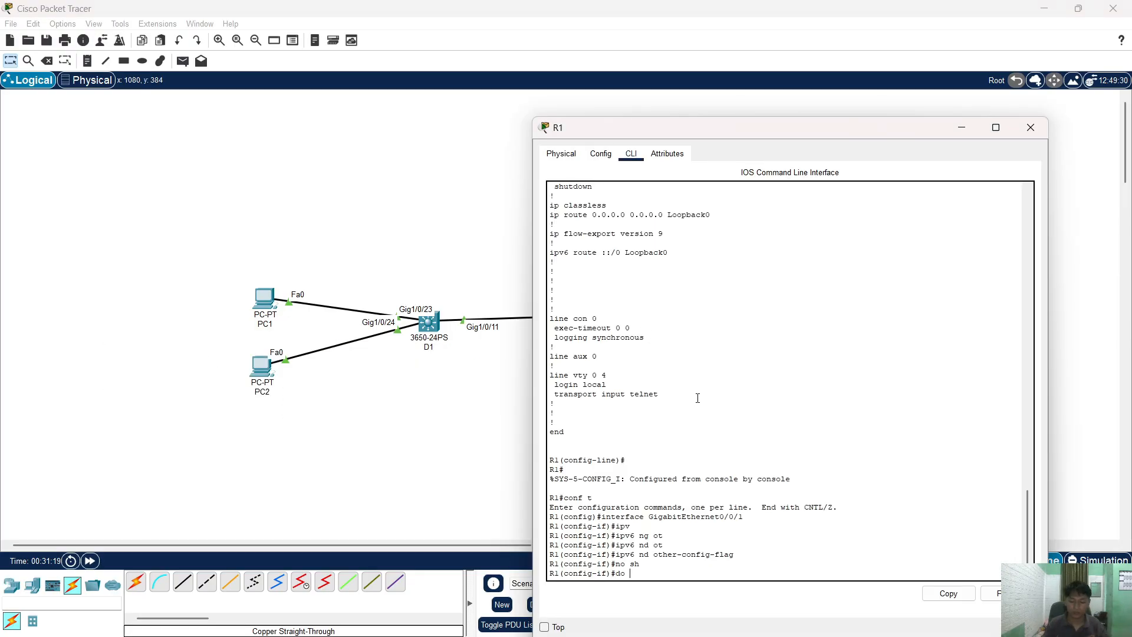
{"action": "type", "text": "sh run"}
{"action": "key", "text": "Return"}
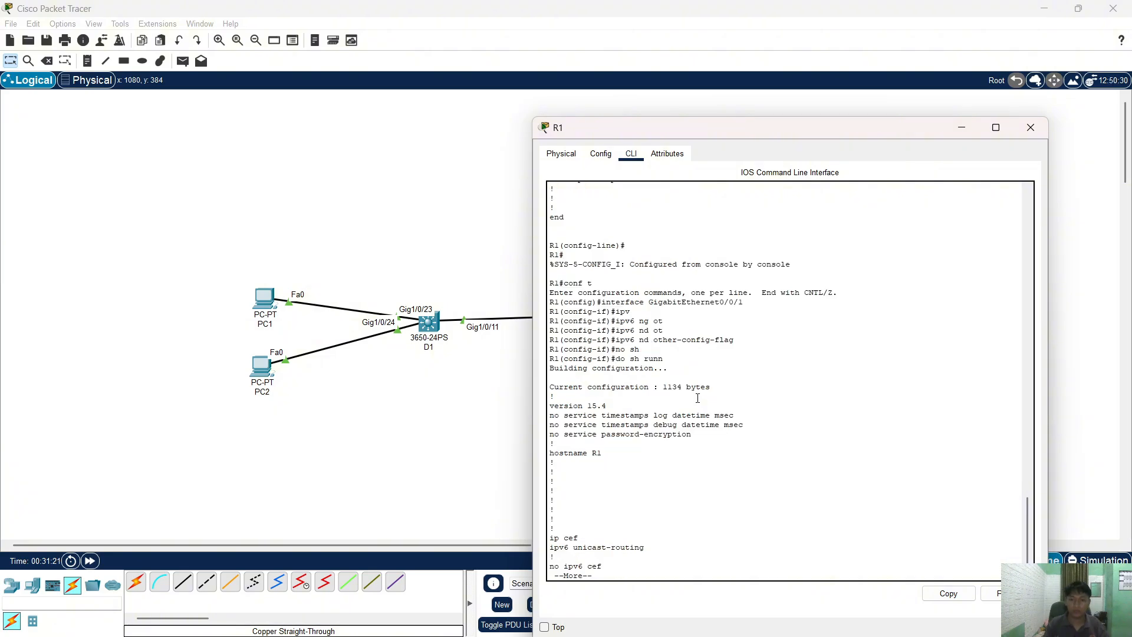
{"action": "key", "text": "space"}
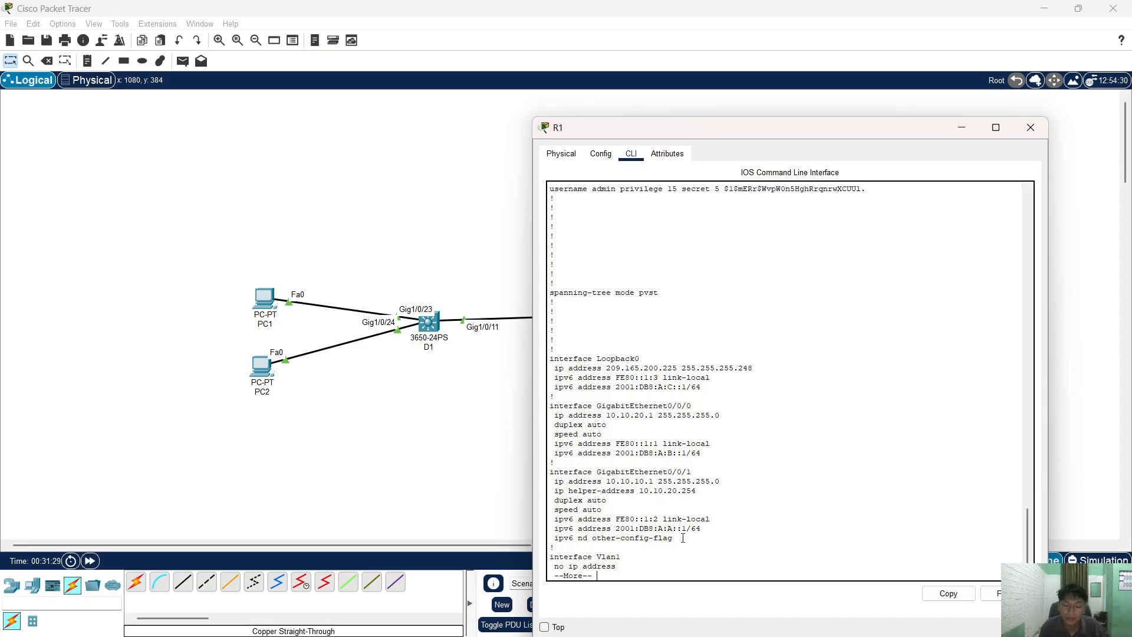
{"action": "left_click_drag", "start_coordinate": [683, 538], "coordinate": [585, 545]}
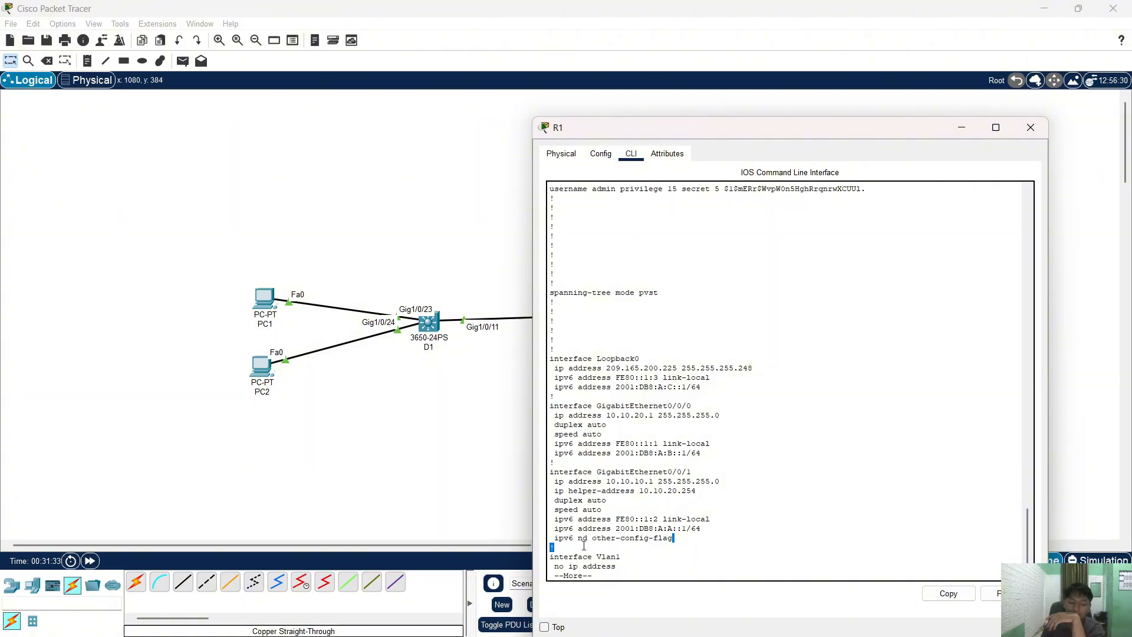
{"action": "left_click", "coordinate": [625, 536]}
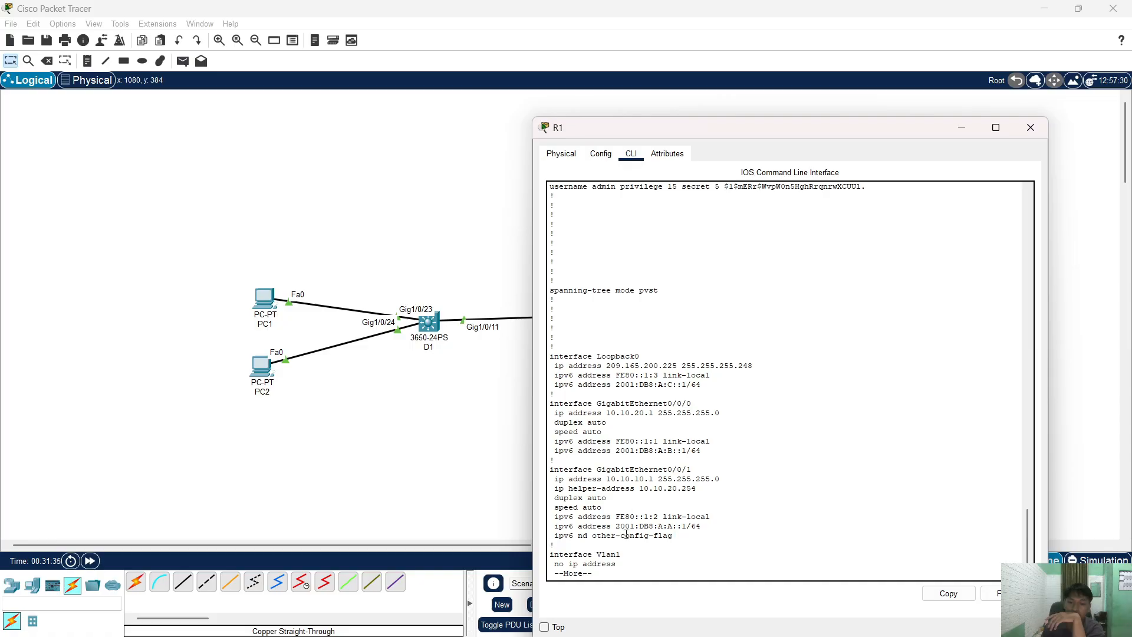
{"action": "key", "text": "space"}
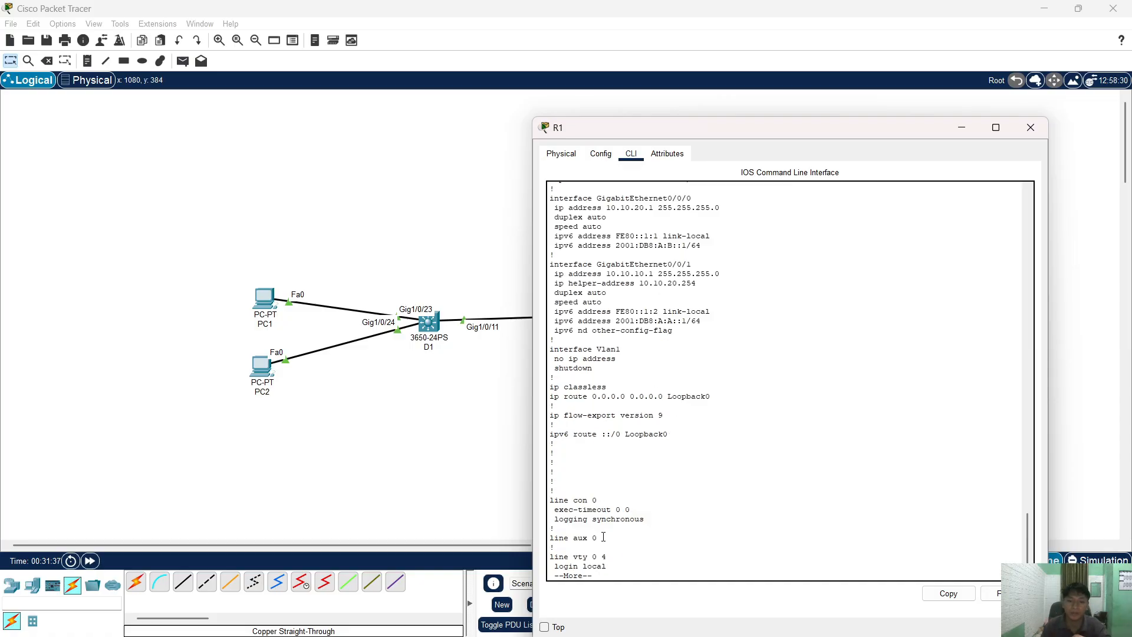
{"action": "key", "text": "space"}
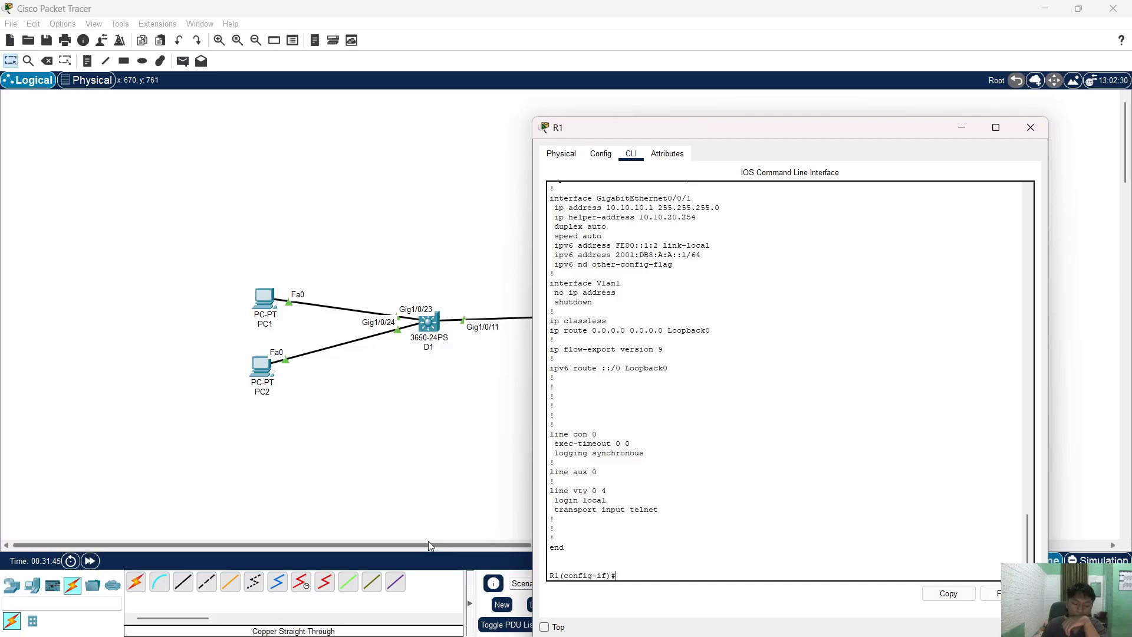
- Open R2's console and copy its 'ipv6 dhcp pool LAN6_A' line
{"action": "left_click", "coordinate": [1031, 128]}
{"action": "left_click", "coordinate": [627, 201]}
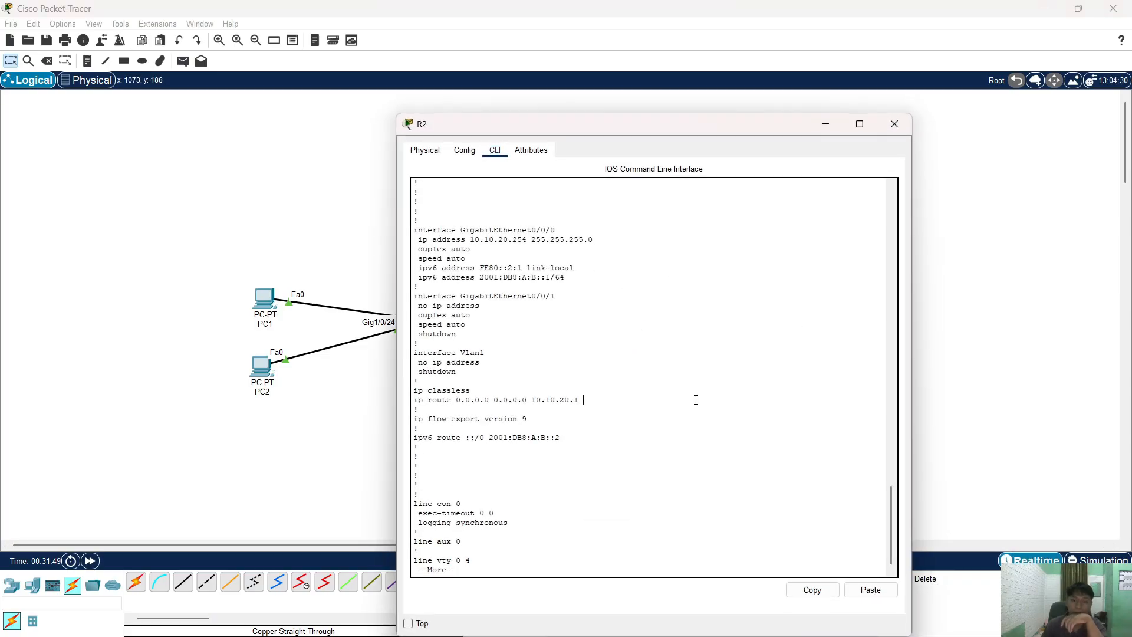
{"action": "key", "text": "space"}
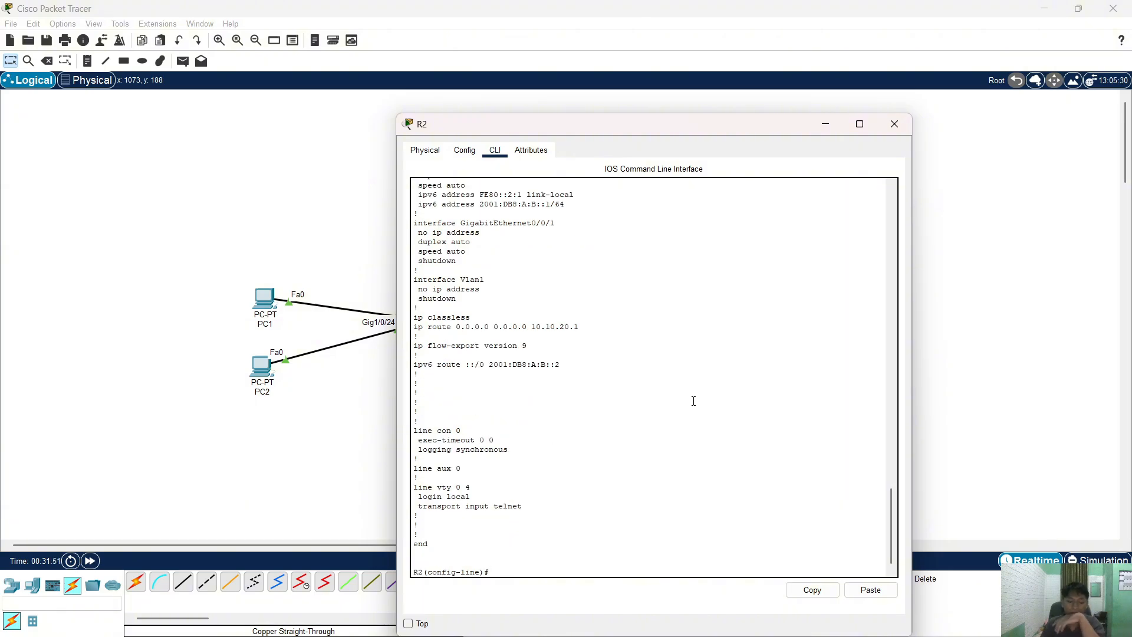
{"action": "scroll", "coordinate": [523, 309], "scroll_direction": "up", "scroll_amount": 6}
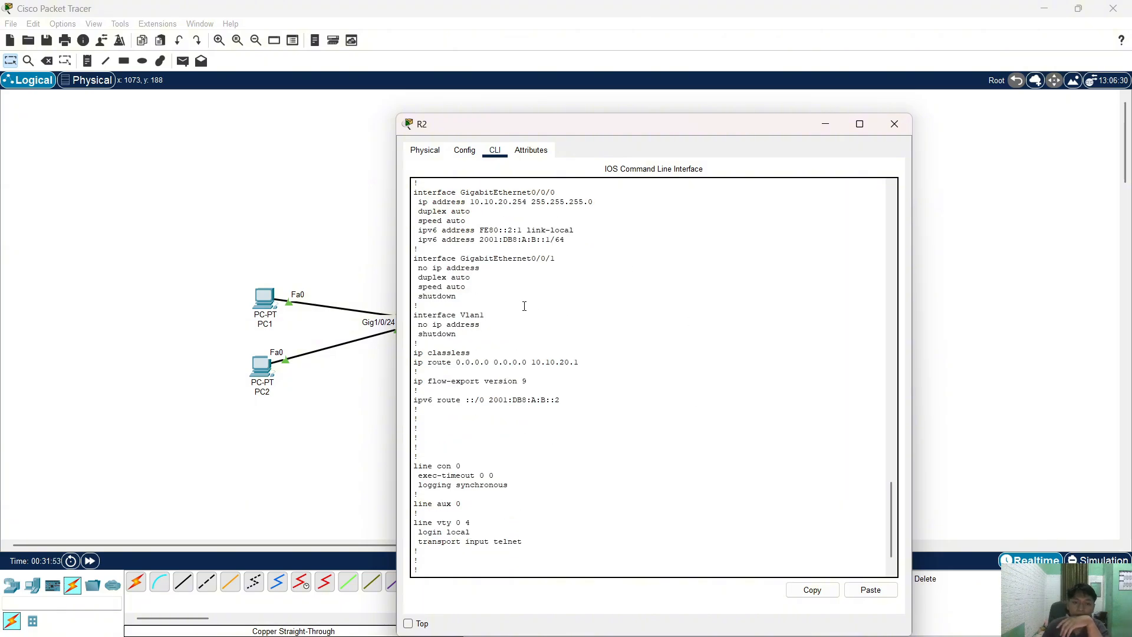
{"action": "scroll", "coordinate": [541, 369], "scroll_direction": "down", "scroll_amount": 5}
{"action": "scroll", "coordinate": [540, 354], "scroll_direction": "up", "scroll_amount": 12}
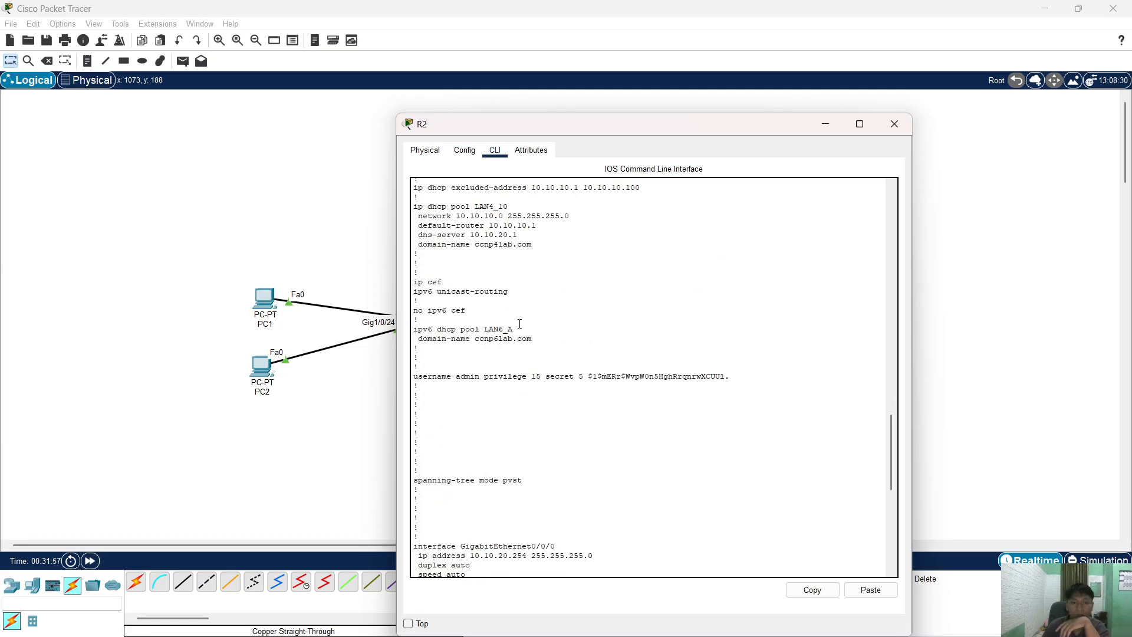
{"action": "left_click_drag", "start_coordinate": [520, 325], "coordinate": [356, 330]}
{"action": "left_click", "coordinate": [812, 589]}
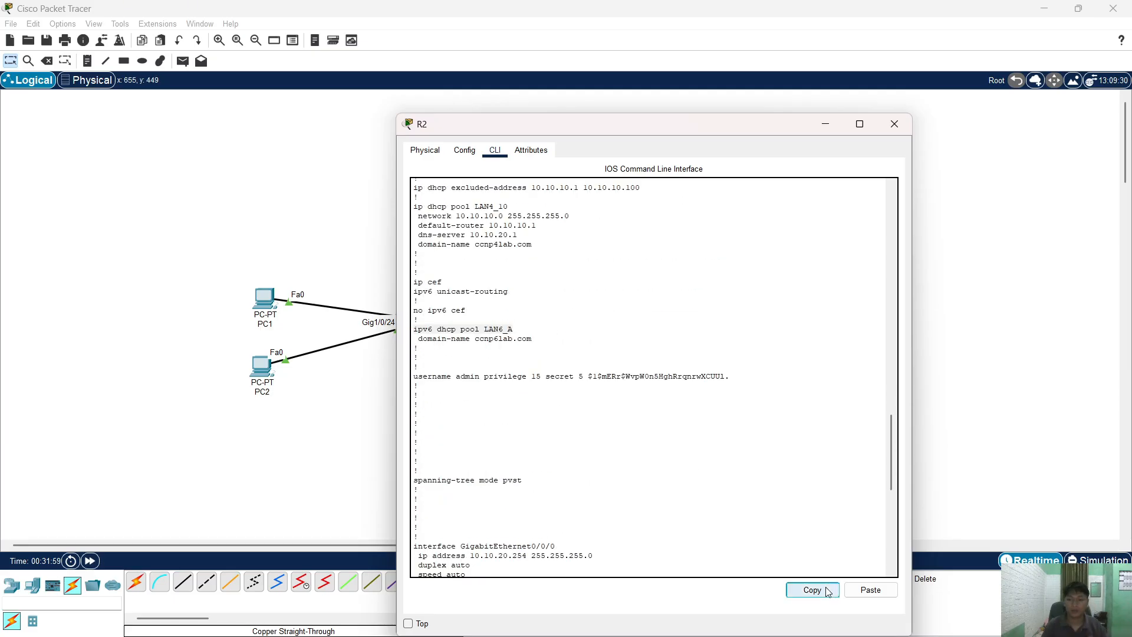
- Enter the LAN6_A pool configuration on R2 and begin a dns-server command
{"action": "scroll", "coordinate": [786, 513], "scroll_direction": "down", "scroll_amount": 14}
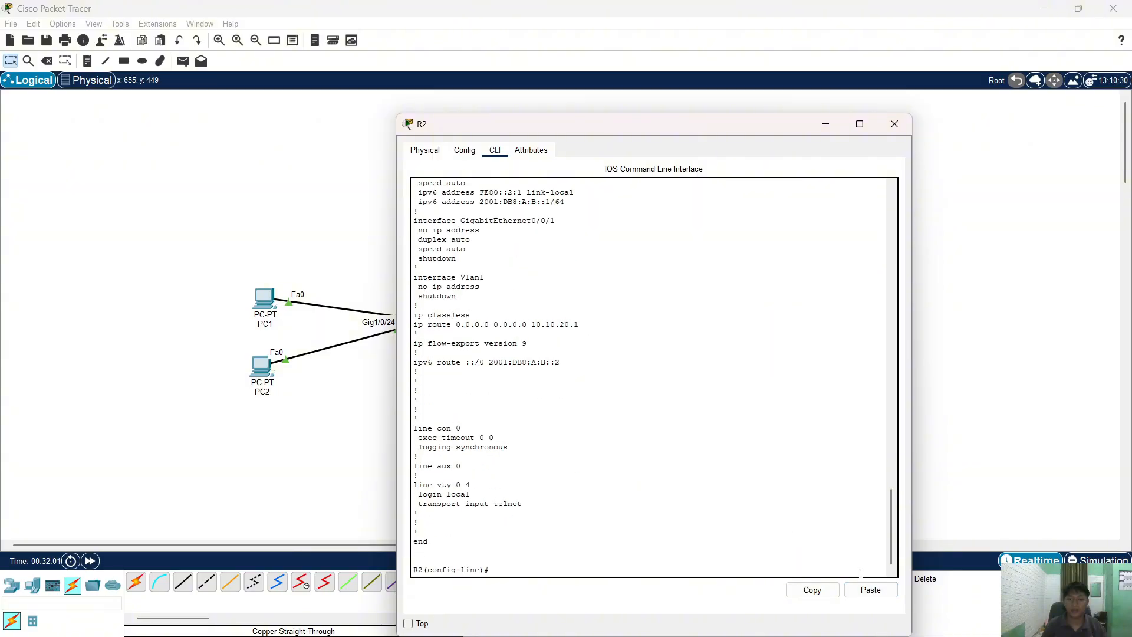
{"action": "left_click", "coordinate": [871, 590]}
{"action": "key", "text": "Return"}
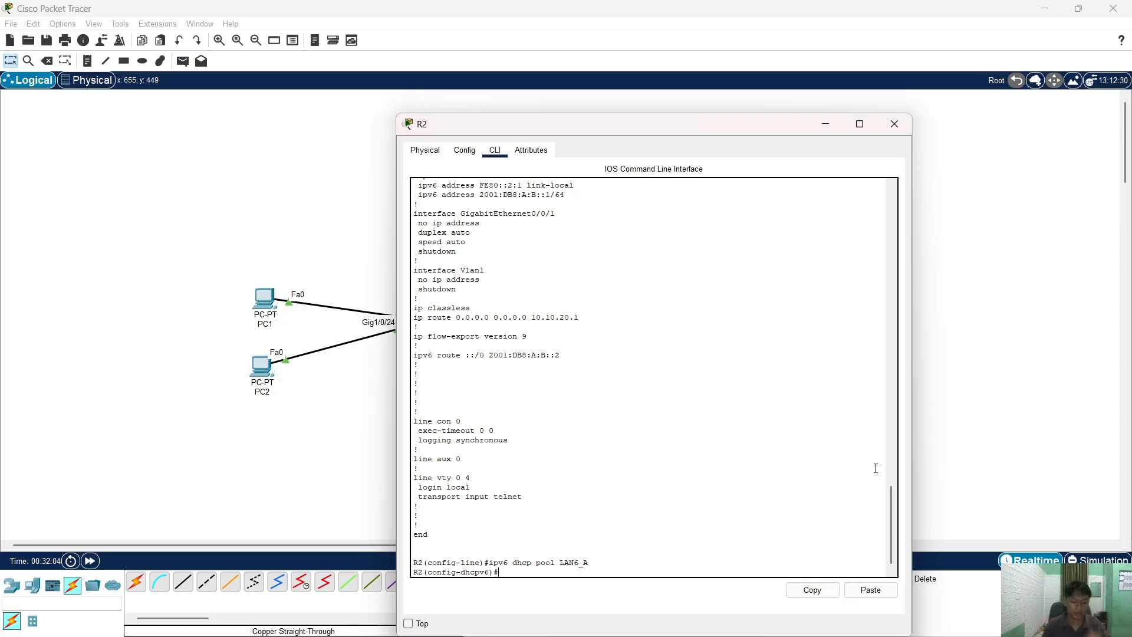
{"action": "type", "text": "dns"}
{"action": "key", "text": "Tab"}
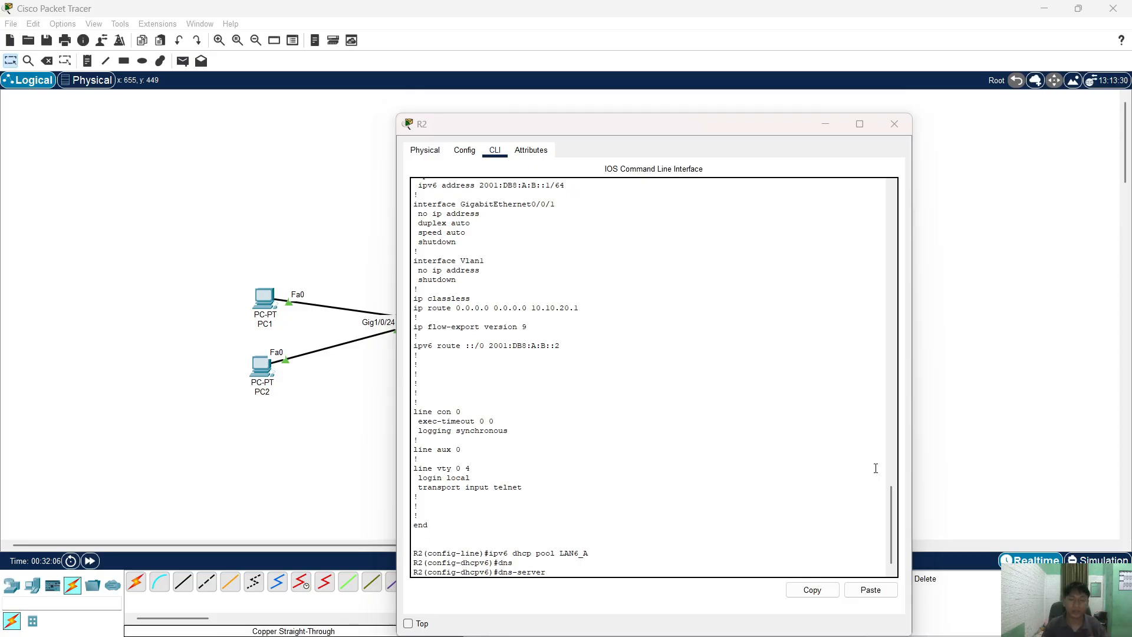
{"action": "key", "text": "alt+Tab"}
{"action": "key", "text": "Tab"}
{"action": "key", "text": "alt+Tab"}
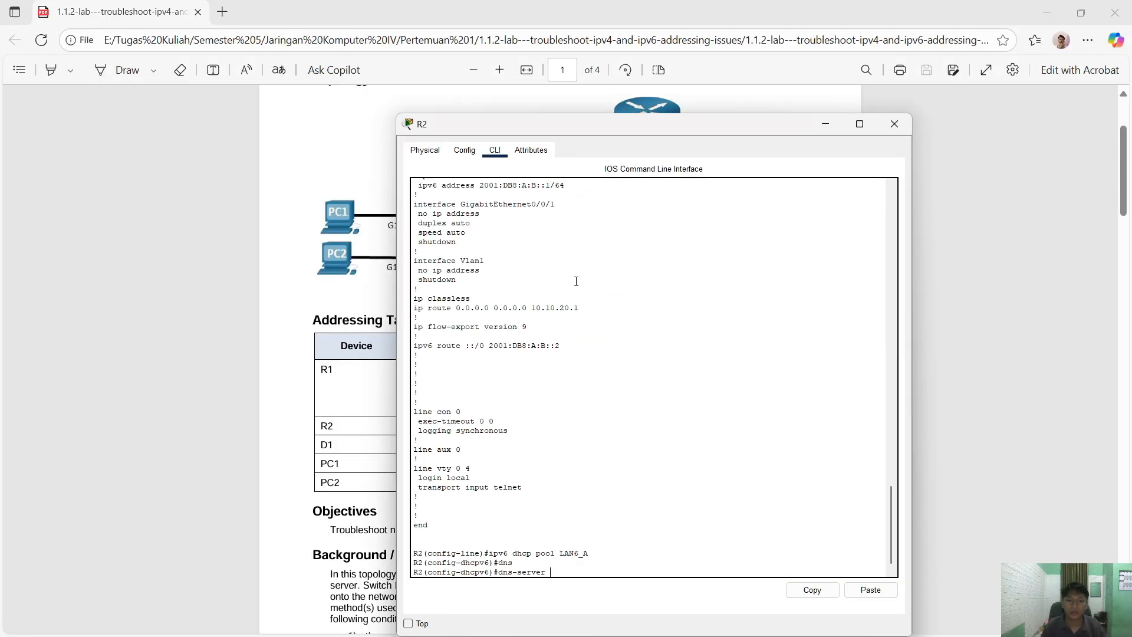
- Set pool LAN6_A's dns-server to 2001:db8:a:b::1, copied from the lab sheet
{"action": "left_click_drag", "start_coordinate": [540, 127], "coordinate": [742, 120]}
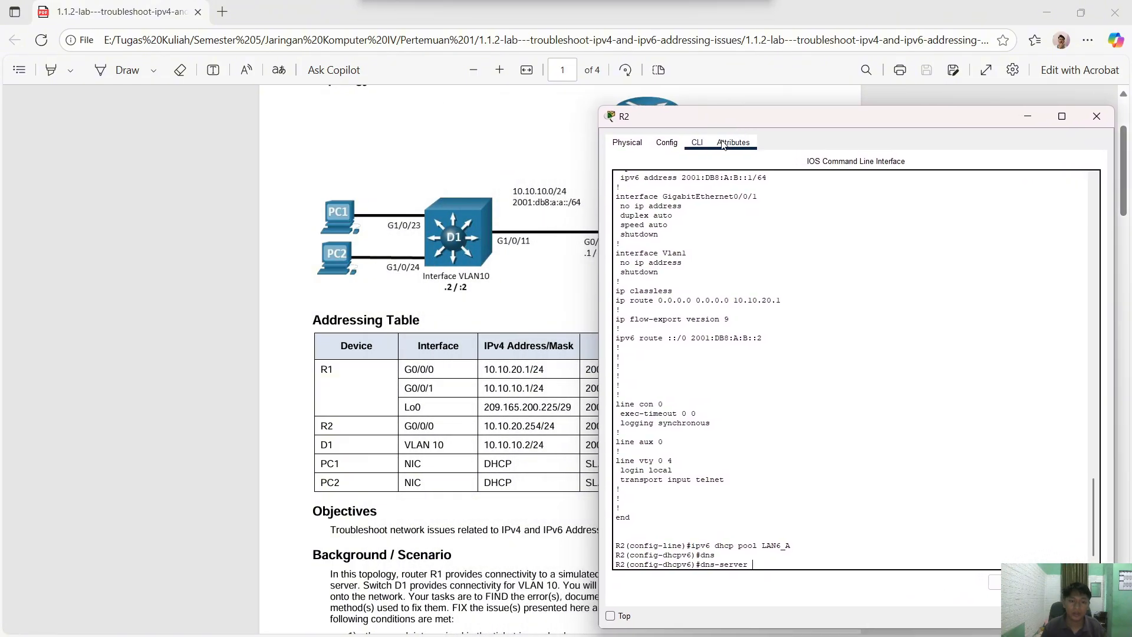
{"action": "left_click", "coordinate": [555, 368]}
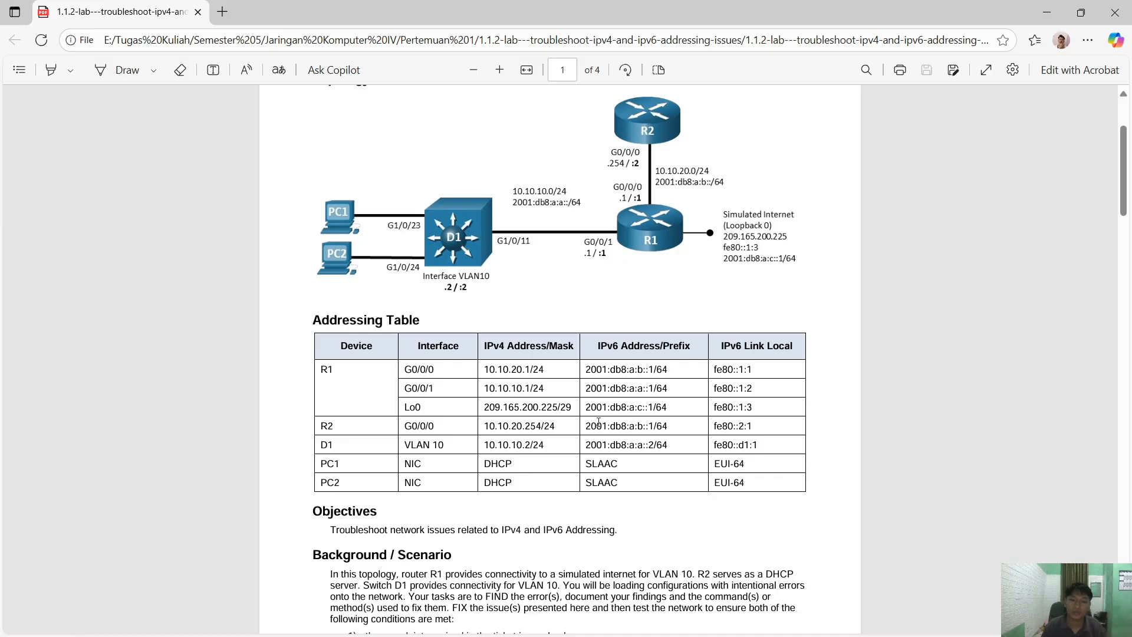
{"action": "left_click_drag", "start_coordinate": [586, 369], "coordinate": [653, 366]}
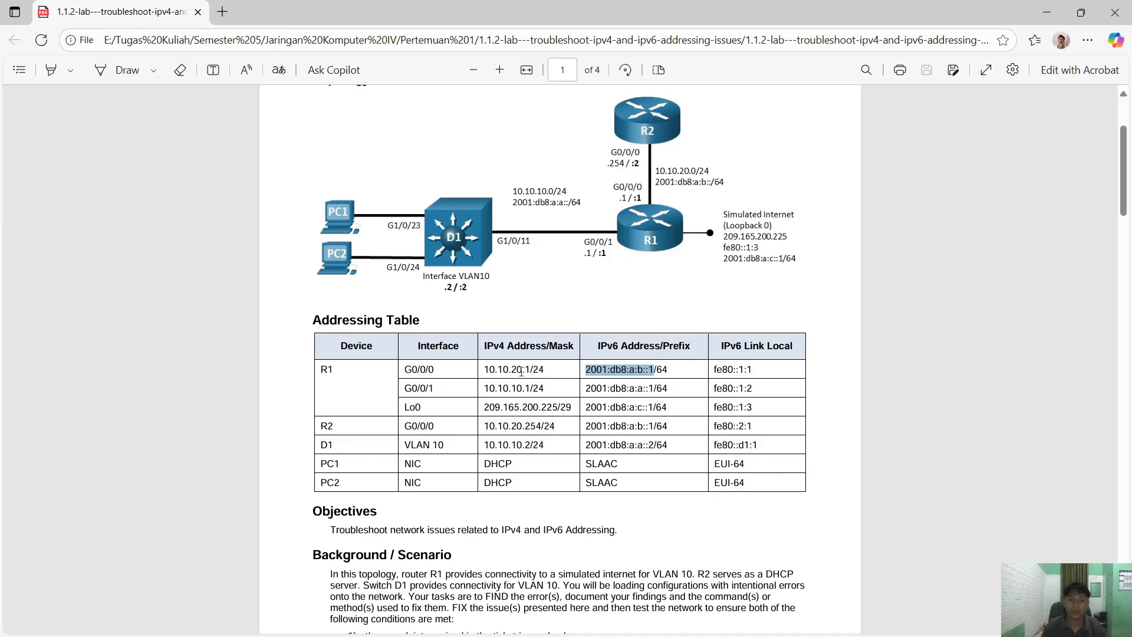
{"action": "key", "text": "alt+Tab"}
{"action": "right_click", "coordinate": [824, 397]}
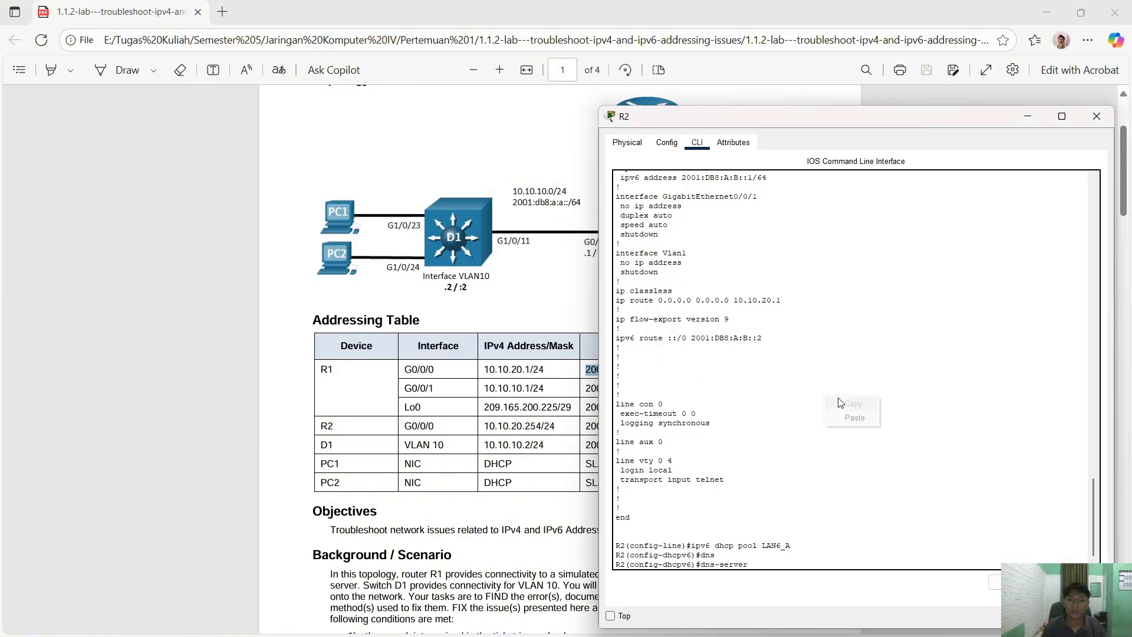
{"action": "left_click", "coordinate": [863, 427]}
{"action": "key", "text": "Return"}
- Try 'no shutdown' in the LAN6_A pool configuration
{"action": "type", "text": "nfig-dhcpv6)#n"}
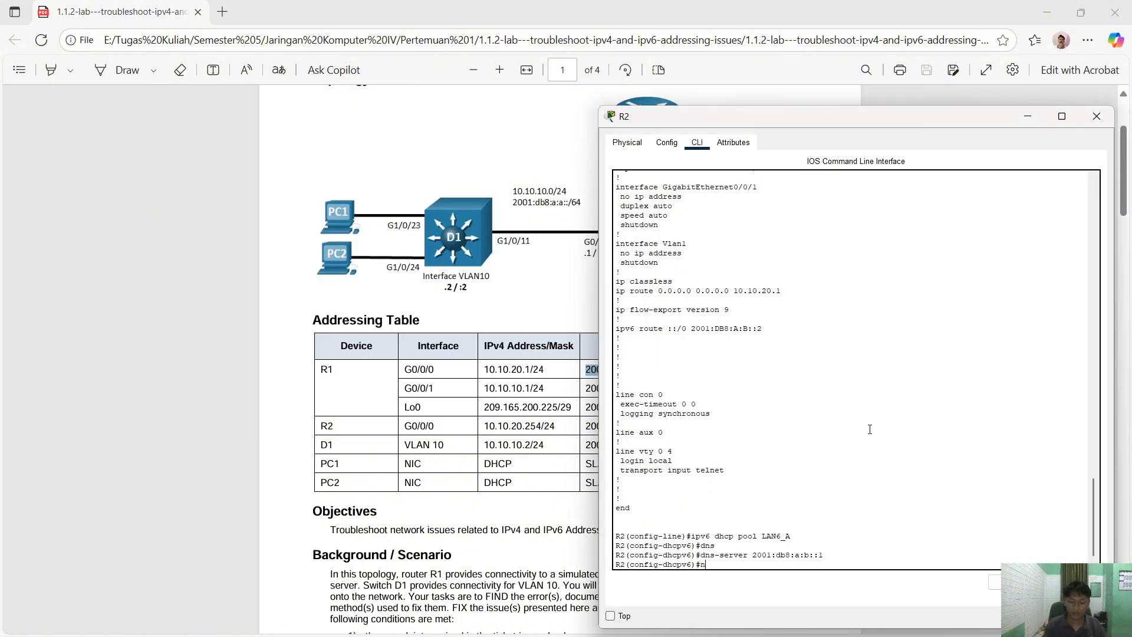
{"action": "type", "text": "o sh"}
{"action": "key", "text": "Return"}
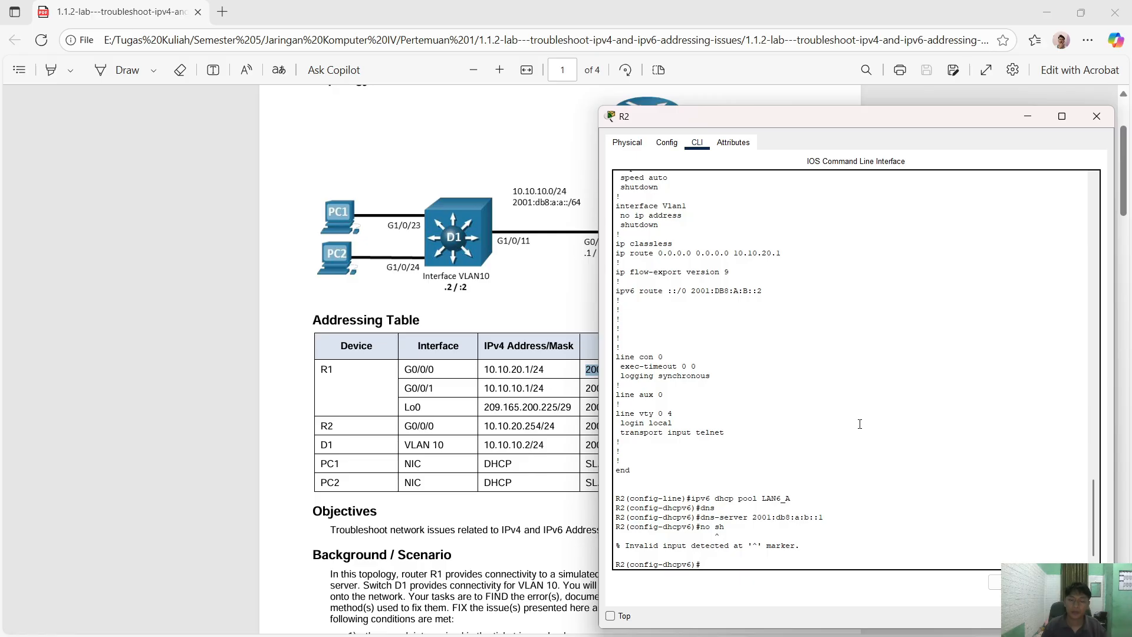
{"action": "key", "text": "alt+Tab"}
{"action": "key", "text": "alt+Tab"}
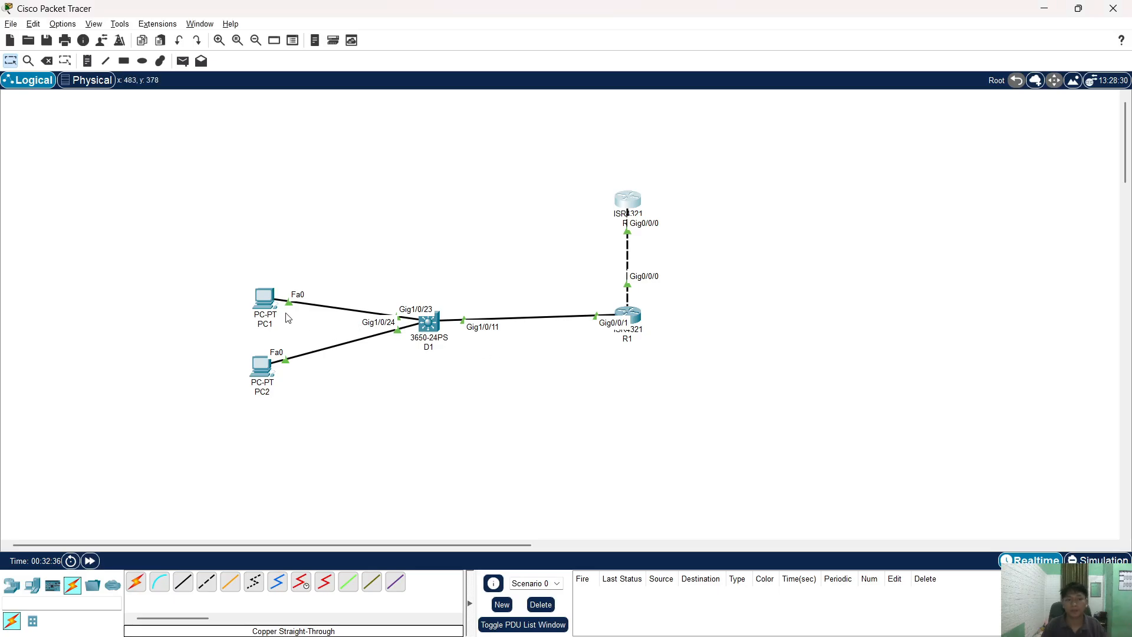
- Renew PC1's addresses by toggling IPv4 back to DHCP and IPv6 back to automatic
{"action": "left_click", "coordinate": [266, 302]}
{"action": "left_click", "coordinate": [897, 122]}
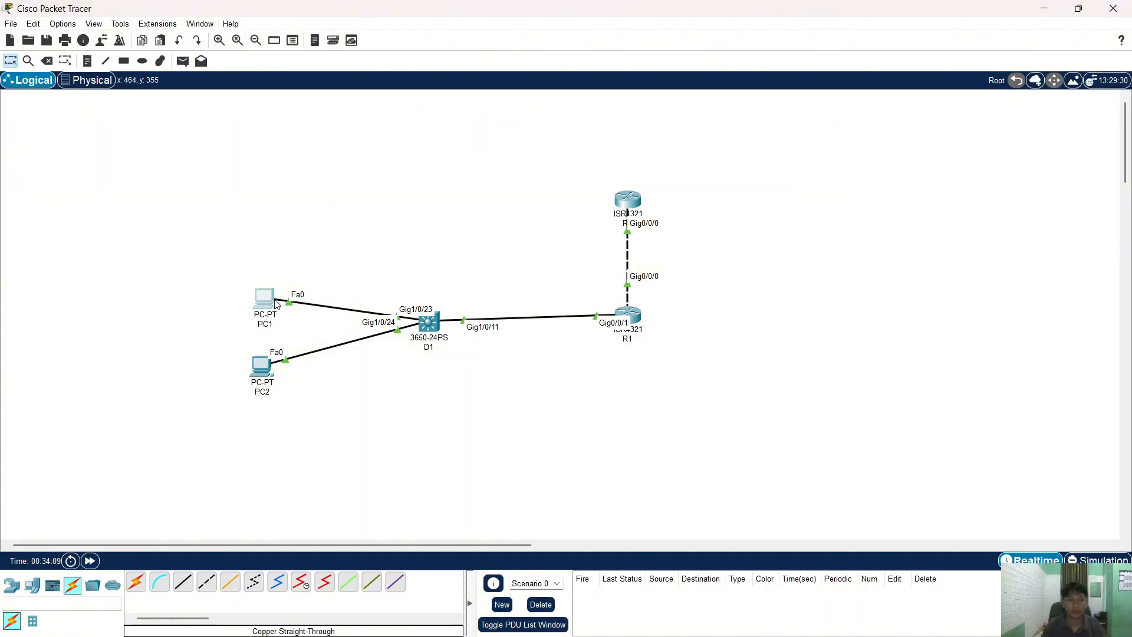
{"action": "left_click", "coordinate": [265, 299]}
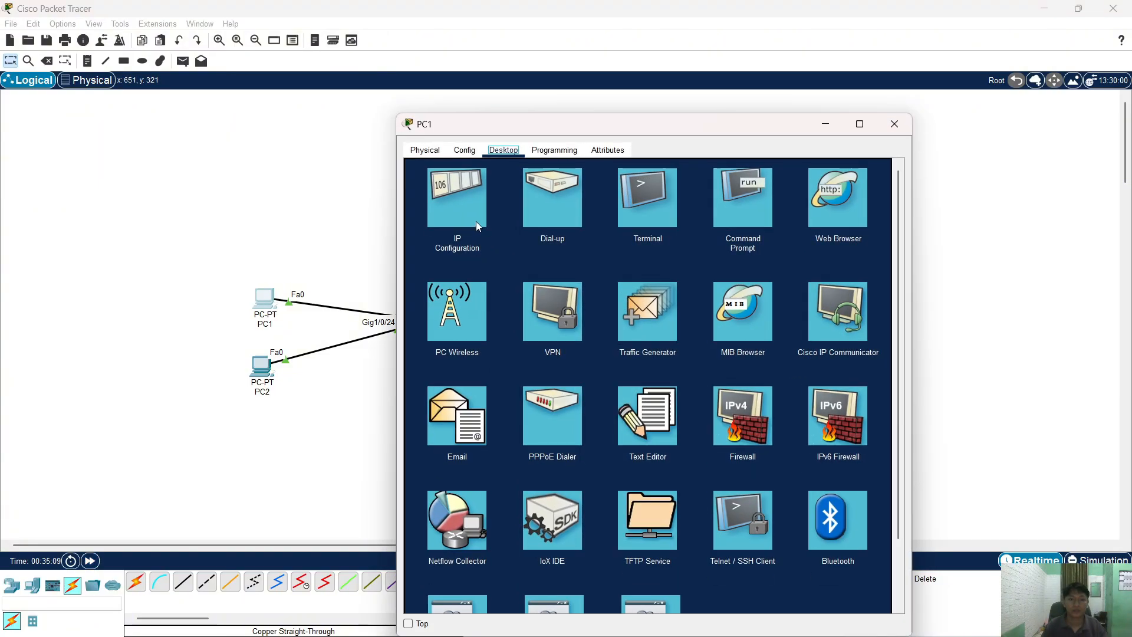
{"action": "left_click", "coordinate": [465, 212]}
{"action": "left_click", "coordinate": [581, 330]}
{"action": "left_click", "coordinate": [421, 330]}
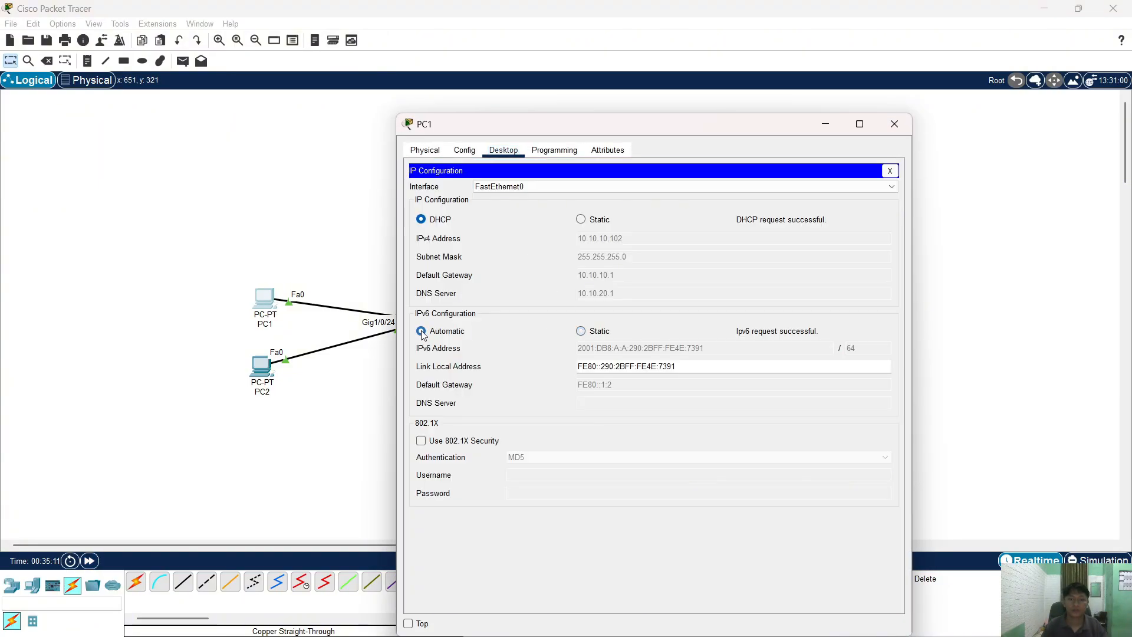
{"action": "left_click", "coordinate": [581, 332]}
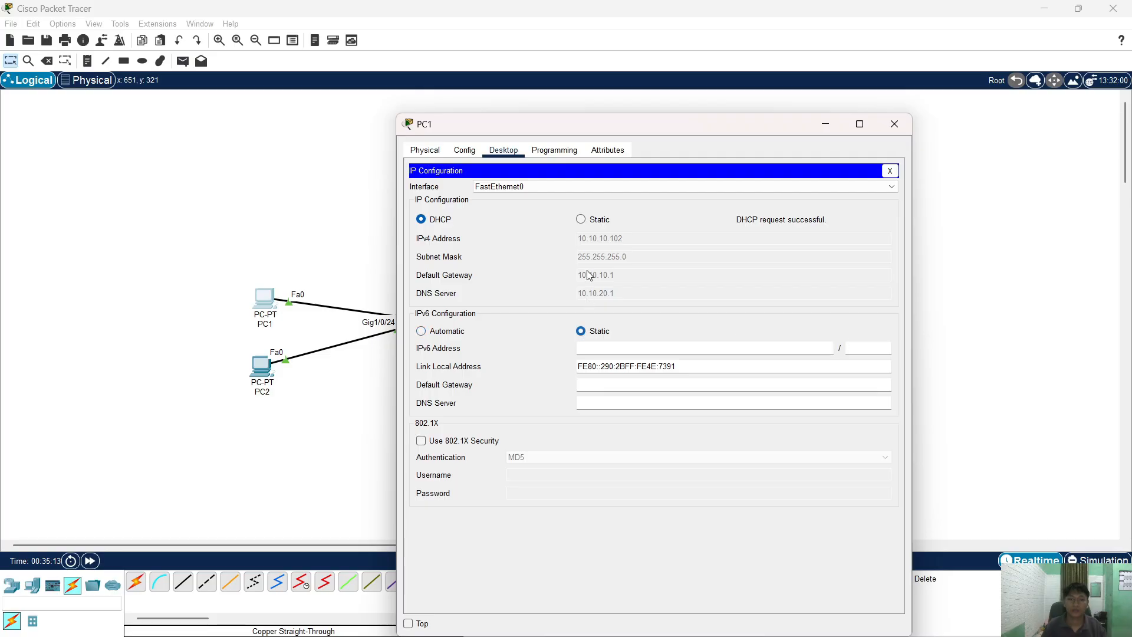
{"action": "left_click", "coordinate": [581, 220]}
{"action": "left_click", "coordinate": [452, 225]}
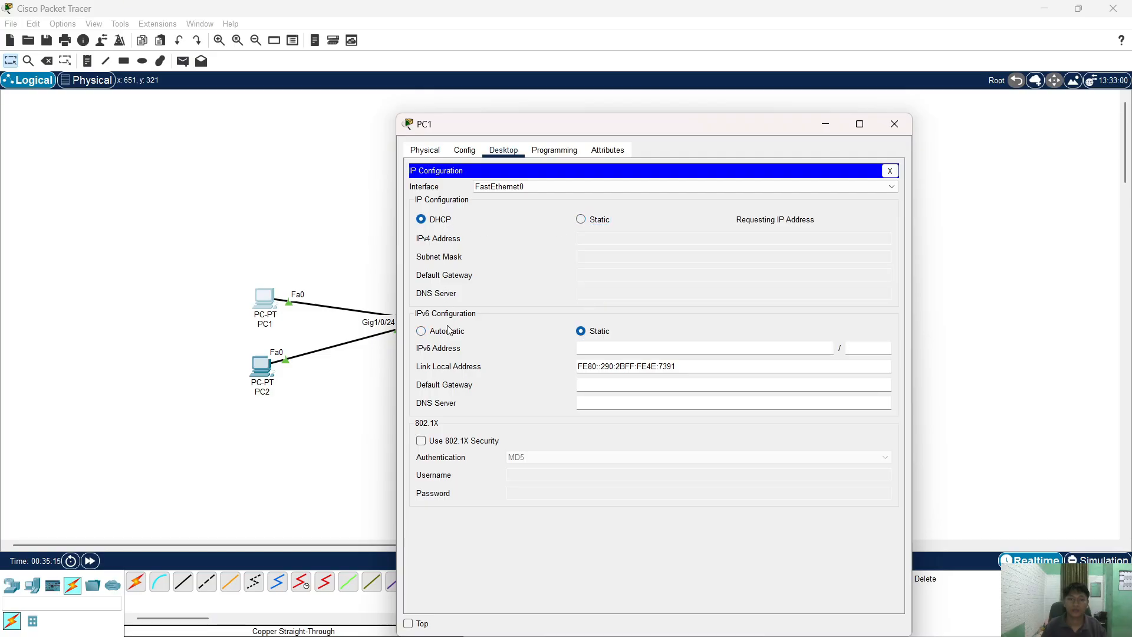
{"action": "left_click", "coordinate": [448, 332]}
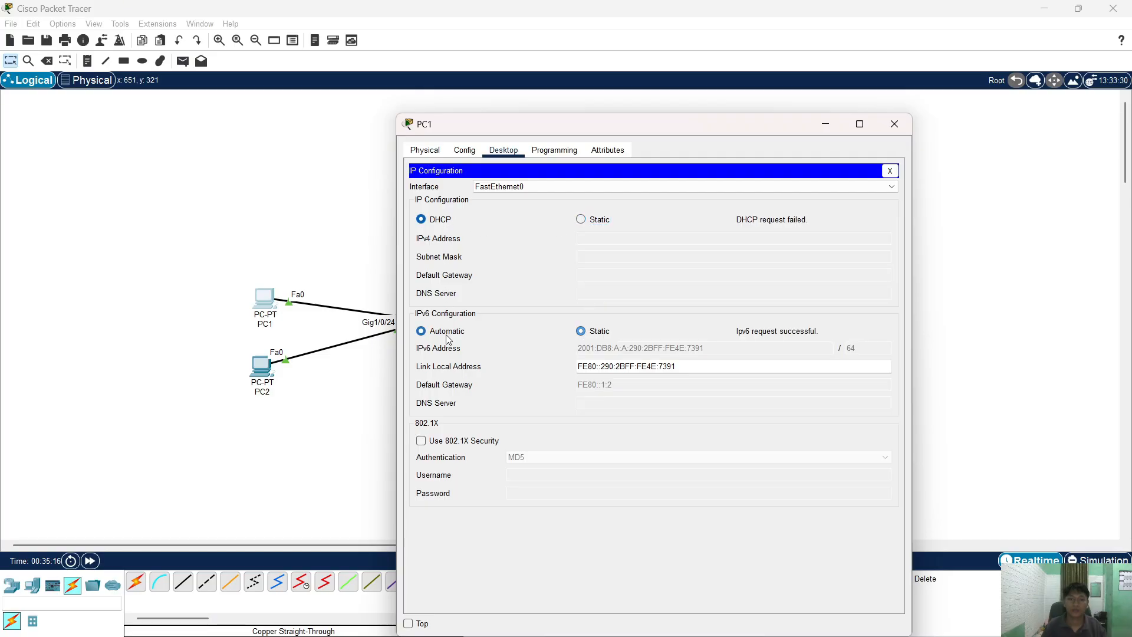
{"action": "left_click", "coordinate": [902, 127]}
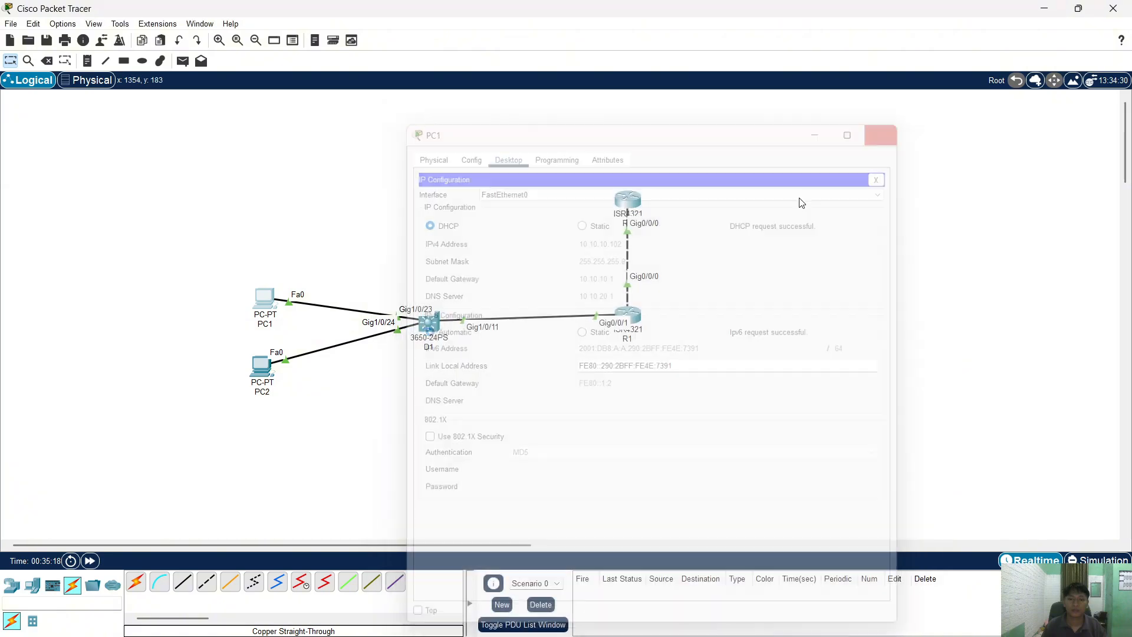
- Renew PC2's automatic IPv6 address, then reopen router R2's console
{"action": "left_click", "coordinate": [260, 365]}
{"action": "left_click", "coordinate": [466, 245]}
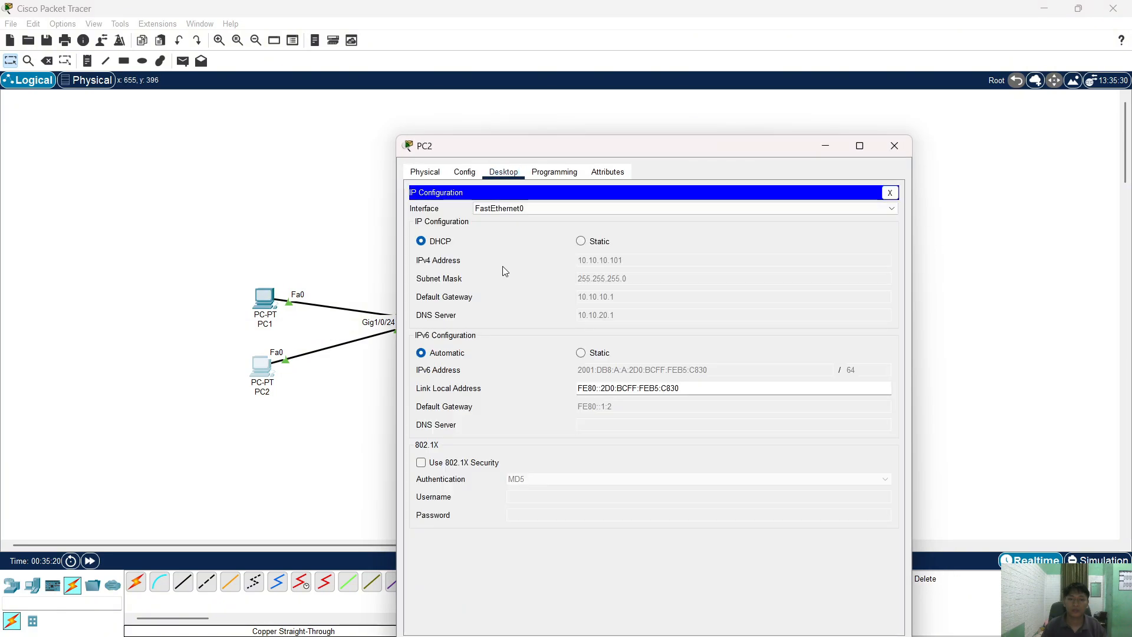
{"action": "left_click", "coordinate": [581, 353]}
{"action": "left_click", "coordinate": [421, 353]}
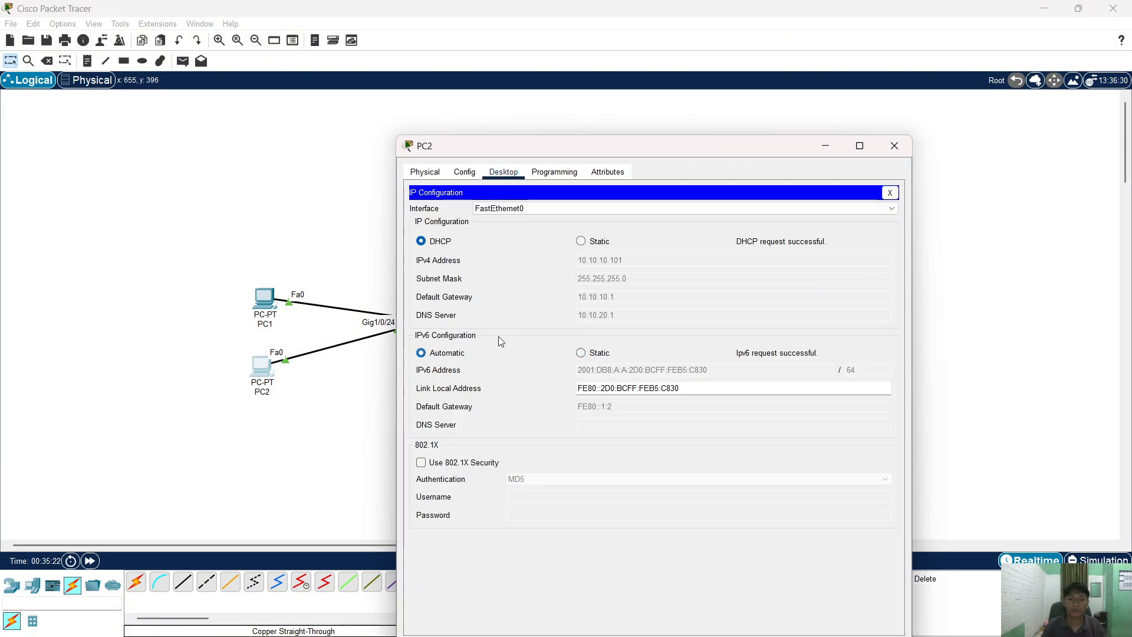
{"action": "left_click", "coordinate": [895, 146]}
{"action": "left_click", "coordinate": [628, 201]}
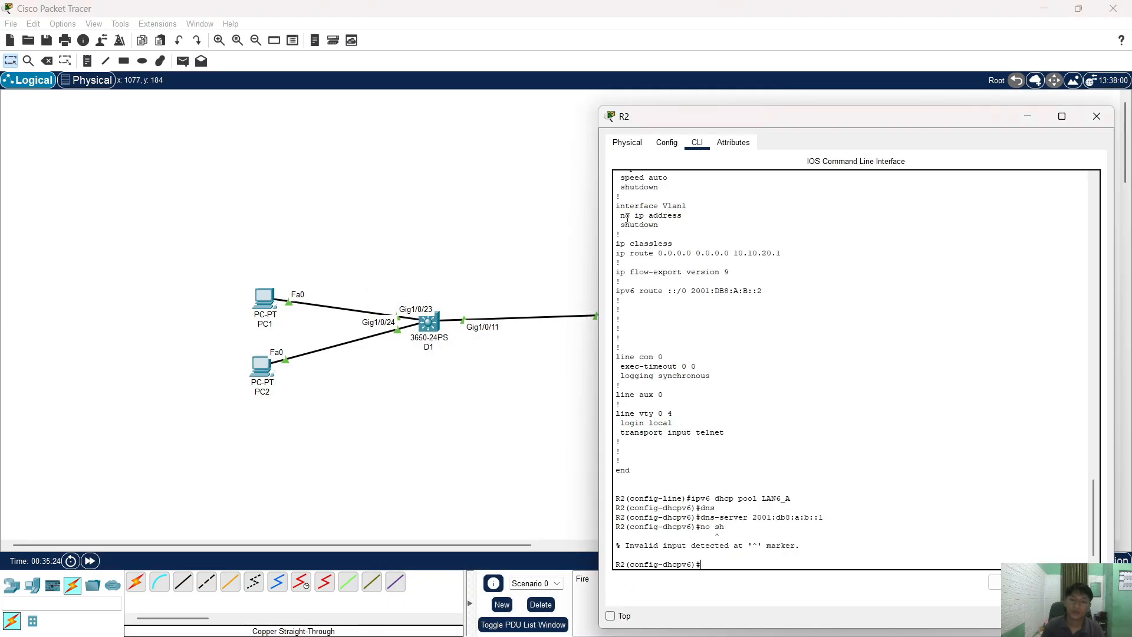
- Exit R2 from DHCPv6 pool configuration back to privileged mode
{"action": "left_click", "coordinate": [755, 418]}
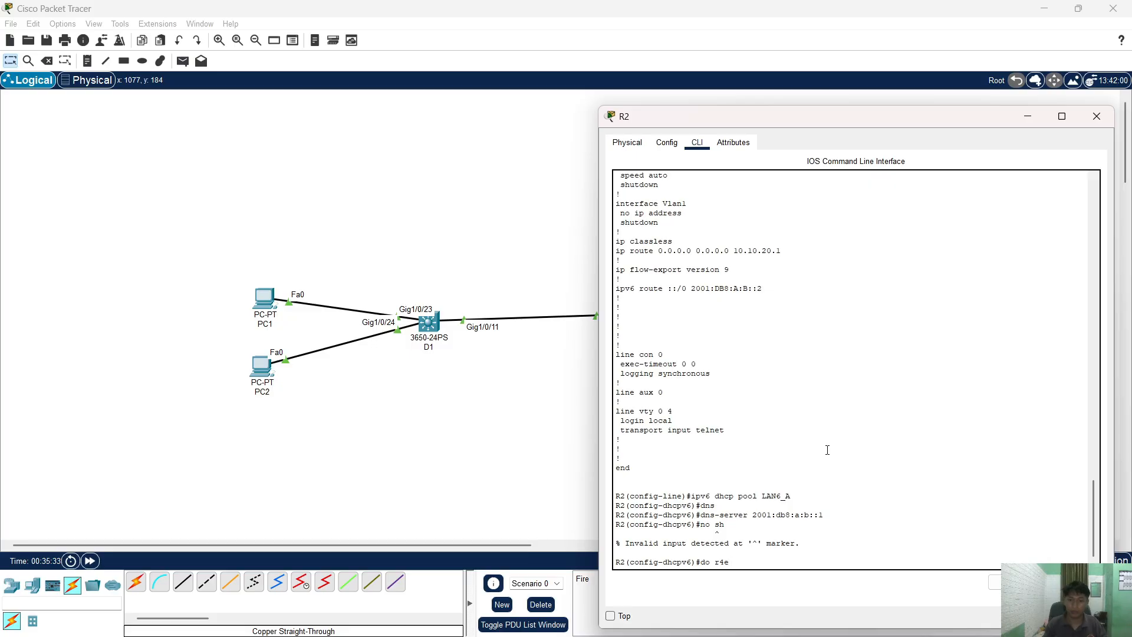
{"action": "type", "text": "reload"}
{"action": "key", "text": "Return"}
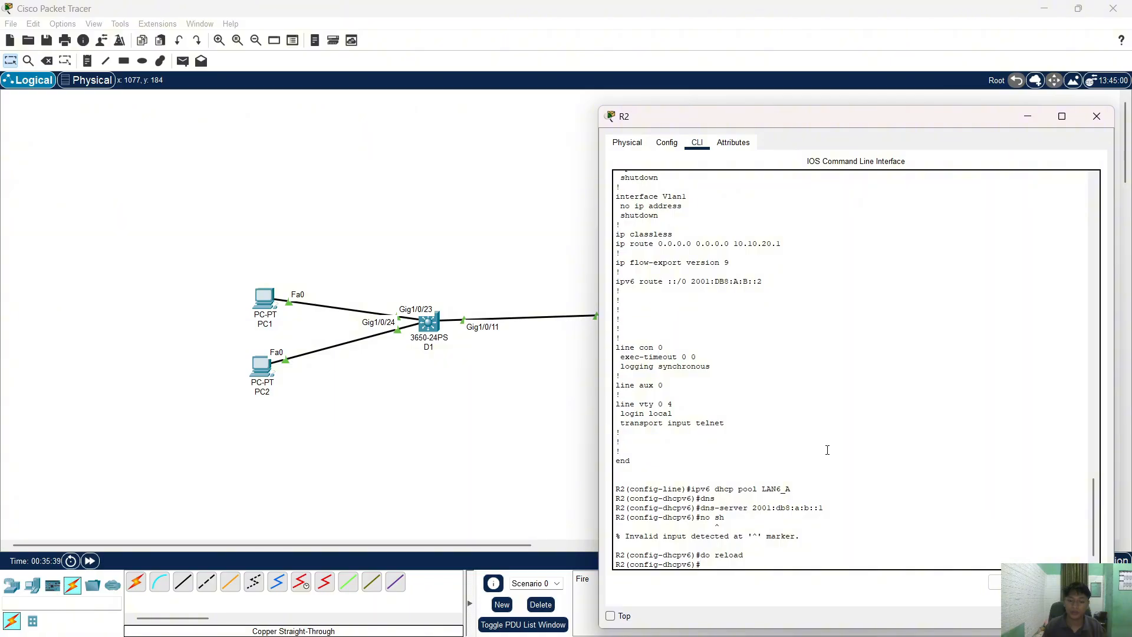
{"action": "type", "text": "ex"}
{"action": "key", "text": "Tab"}
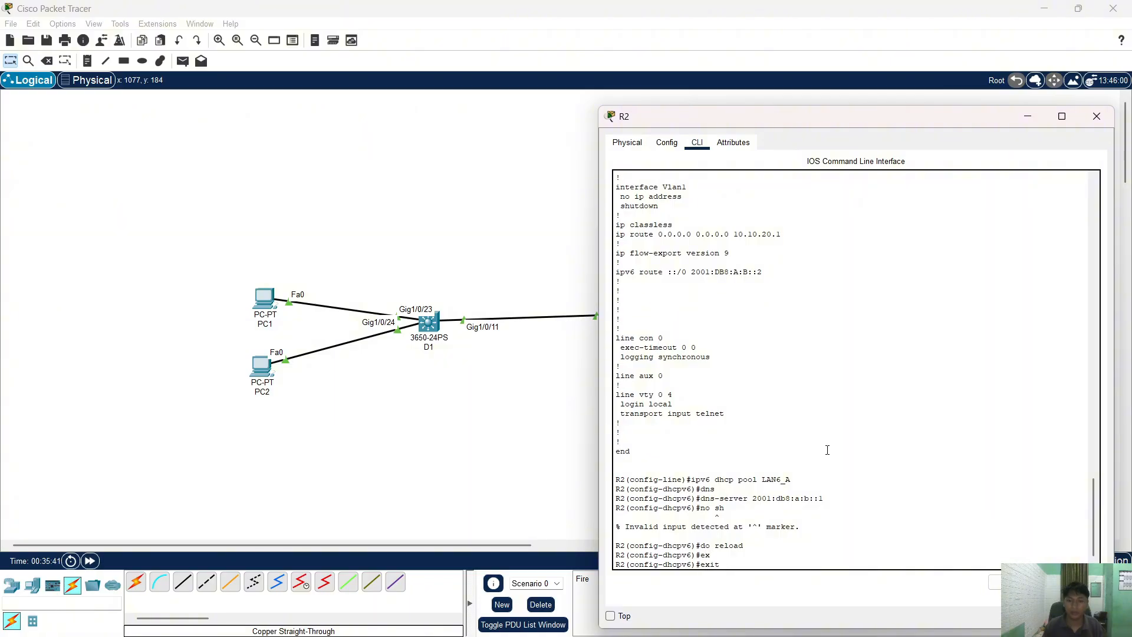
{"action": "key", "text": "Return"}
{"action": "type", "text": "ex"}
{"action": "key", "text": "Tab"}
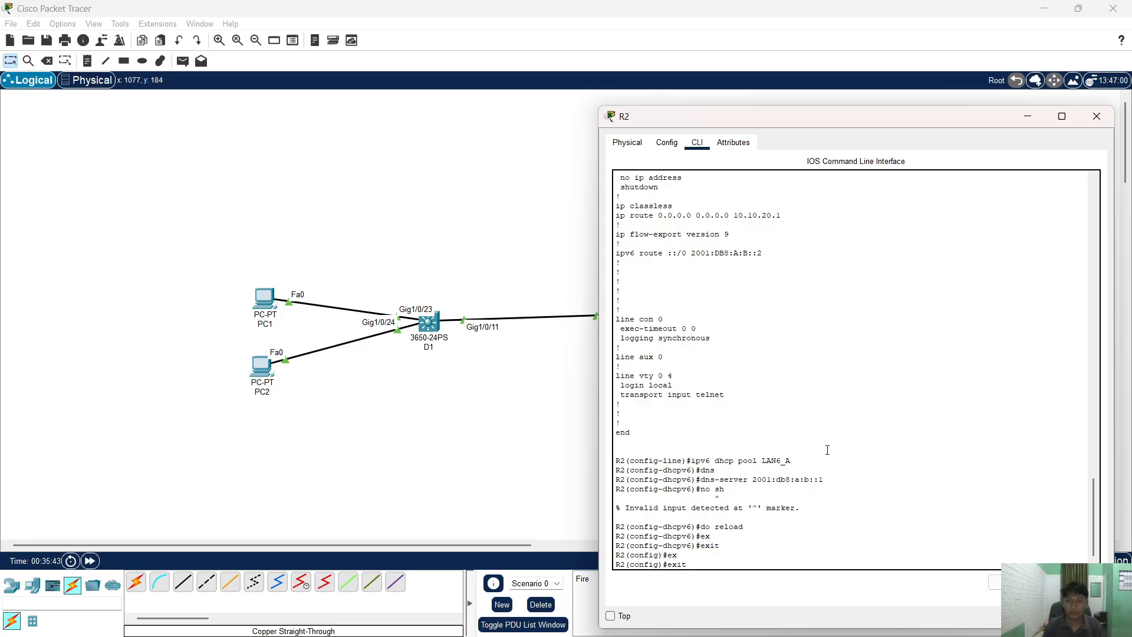
{"action": "key", "text": "Return"}
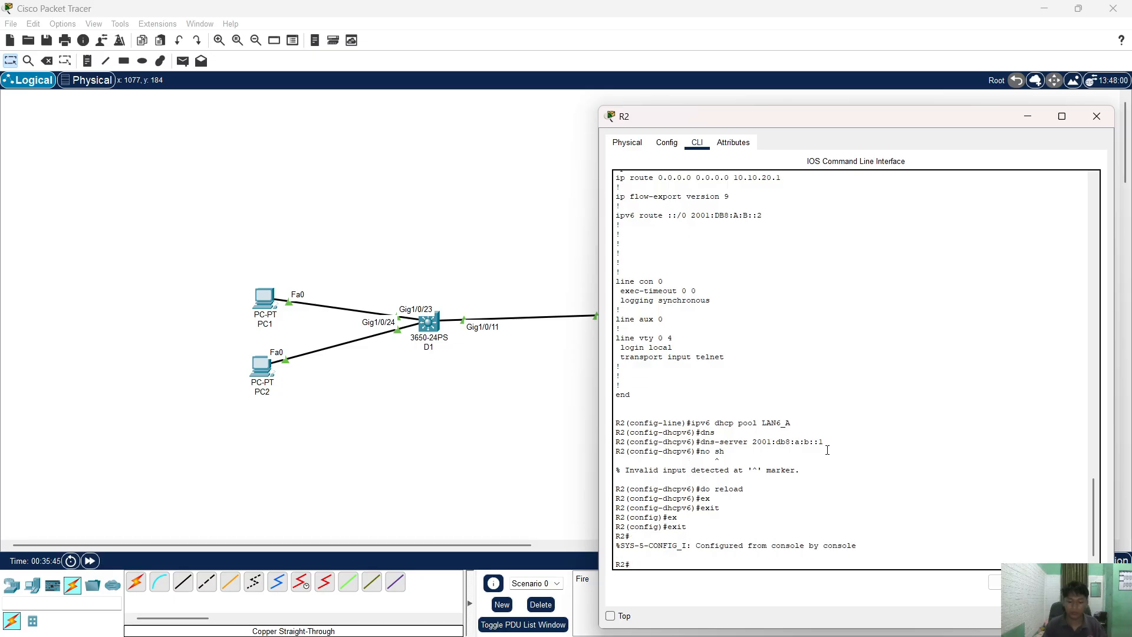
- Reload router R2, answering yes to save its configuration first
{"action": "type", "text": "rr"}
{"action": "key", "text": "BackSpace"}
{"action": "type", "text": "?"}
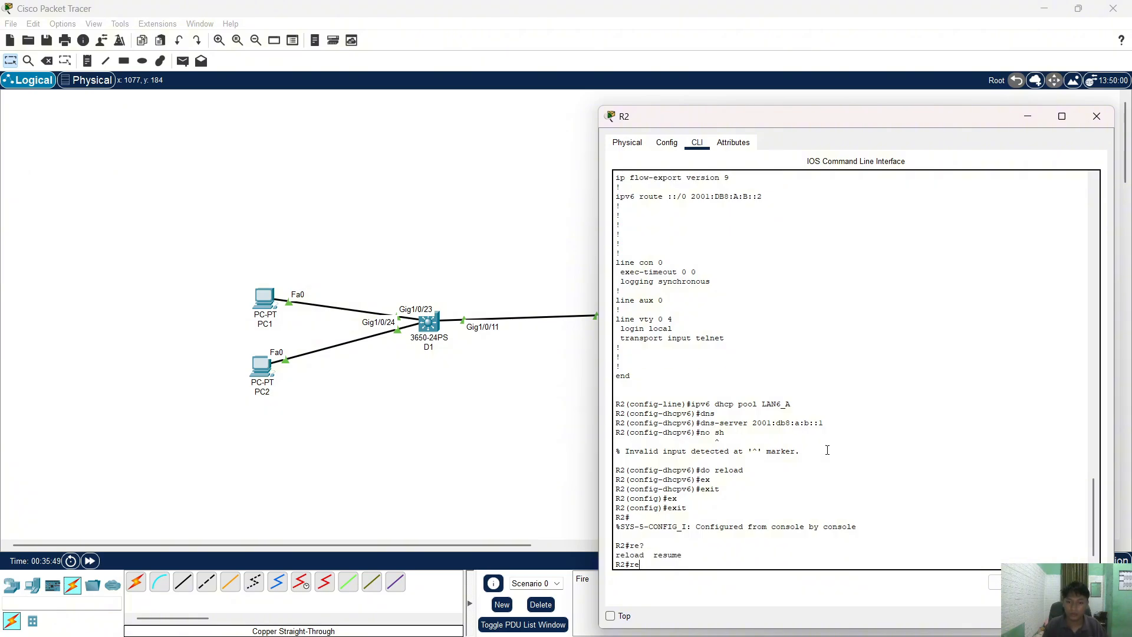
{"action": "type", "text": "loa"}
{"action": "key", "text": "Tab"}
{"action": "key", "text": "Return"}
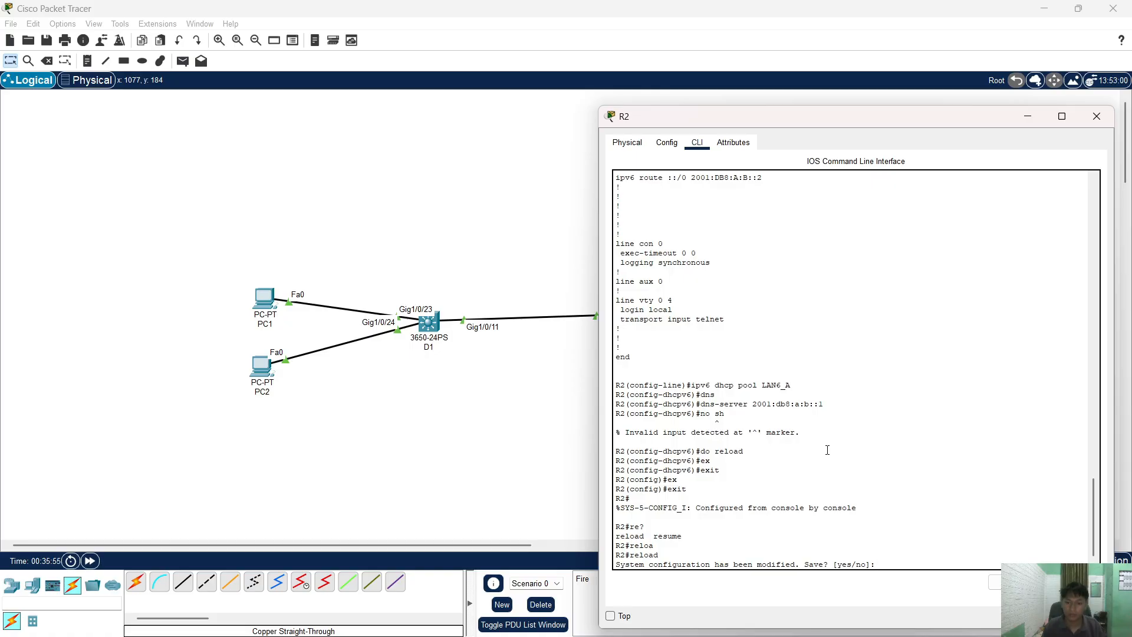
{"action": "type", "text": "yes"}
{"action": "key", "text": "Return"}
{"action": "key", "text": "Return"}
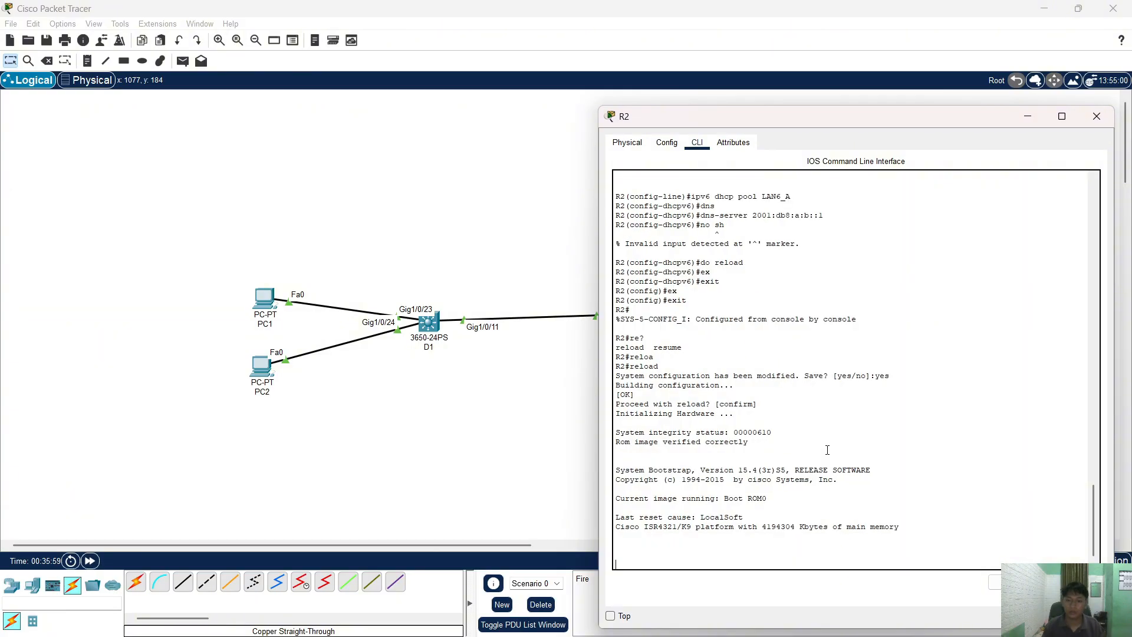
- Reload router R1 with its configuration saved, then close the R1 and R2 consoles
{"action": "left_click", "coordinate": [438, 244]}
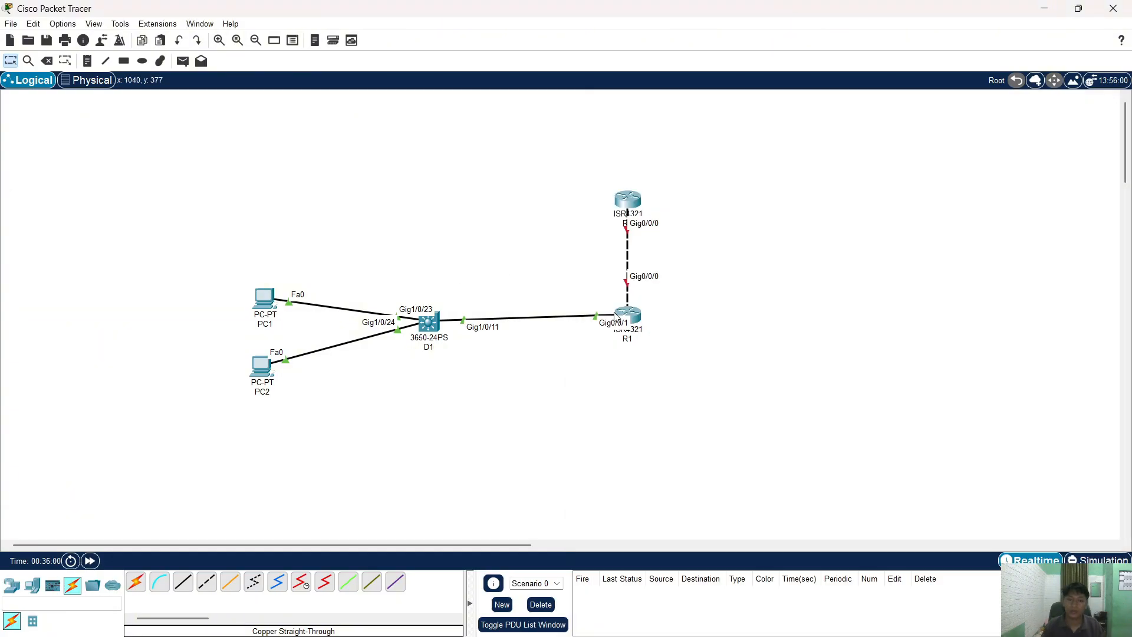
{"action": "left_click", "coordinate": [634, 321]}
{"action": "type", "text": "e"}
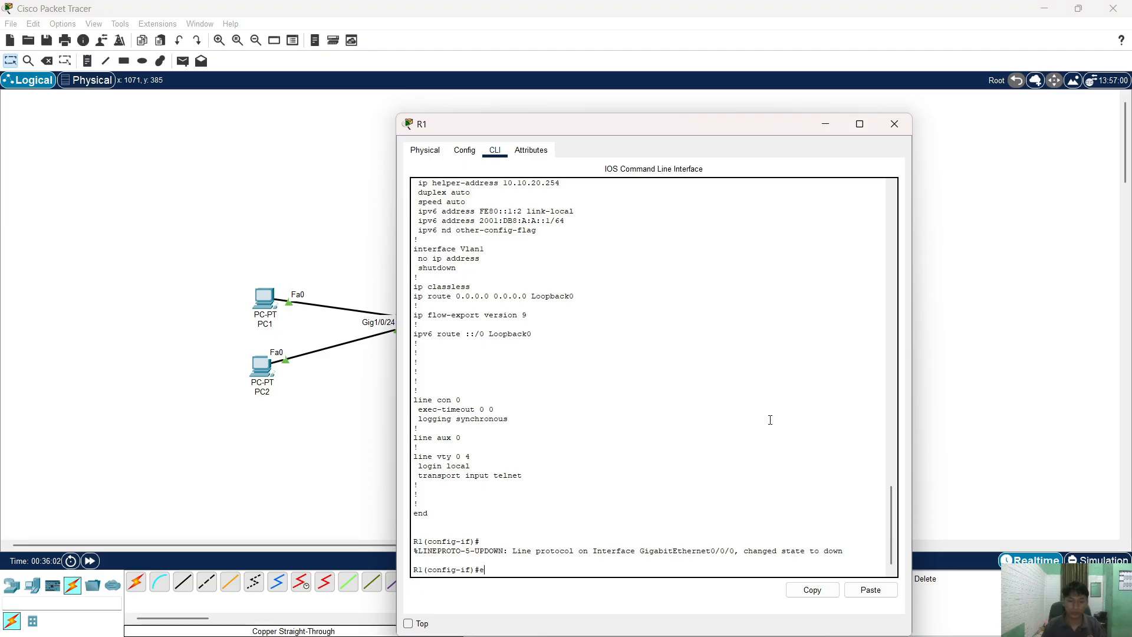
{"action": "type", "text": "x"}
{"action": "key", "text": "Return"}
{"action": "type", "text": "ex"}
{"action": "key", "text": "Return"}
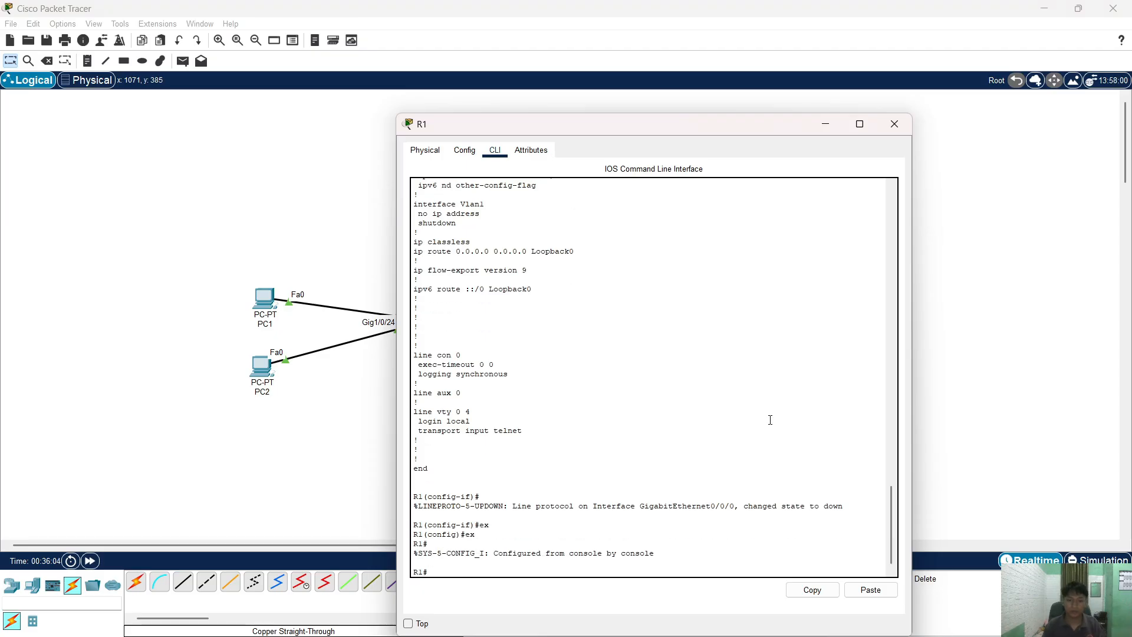
{"action": "type", "text": "reloa"}
{"action": "key", "text": "Tab"}
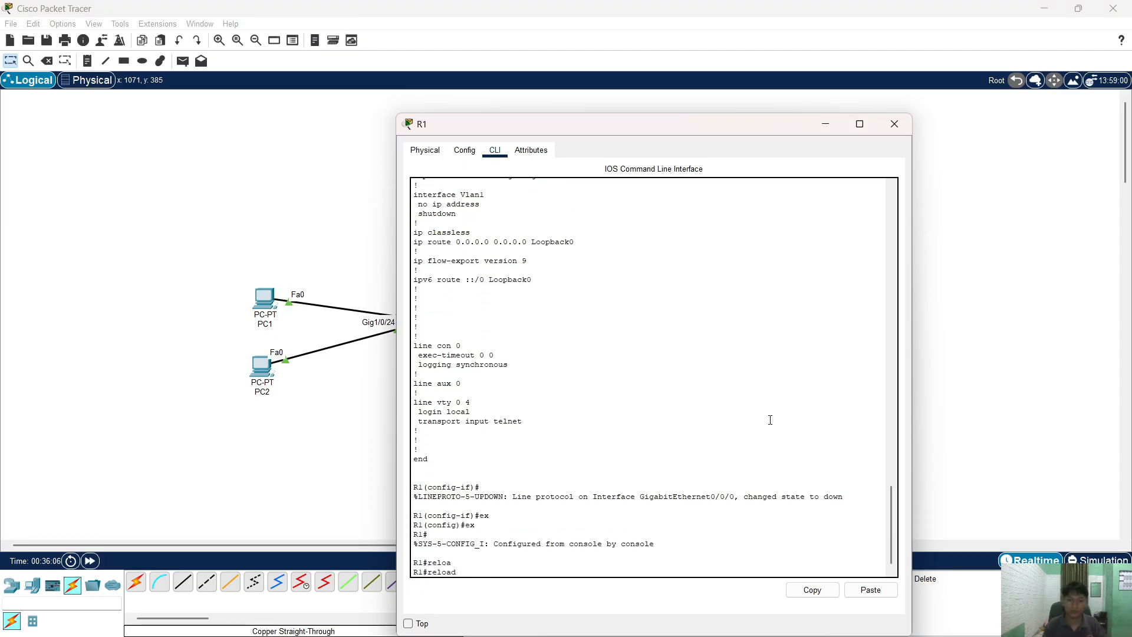
{"action": "key", "text": "Return"}
{"action": "type", "text": "yes"}
{"action": "key", "text": "Return"}
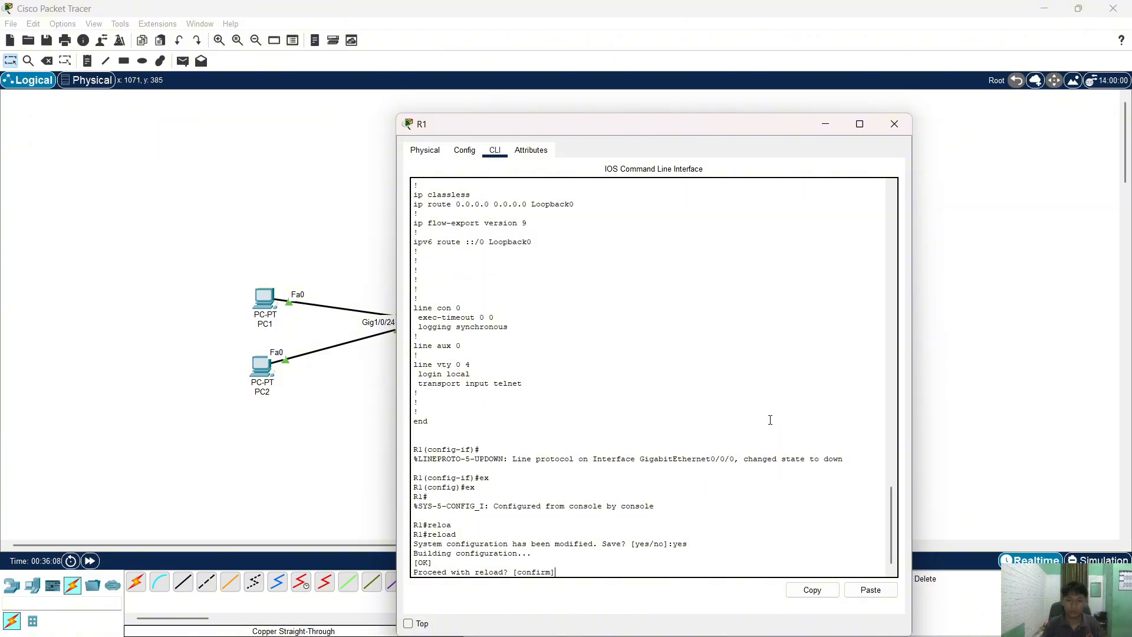
{"action": "key", "text": "Return"}
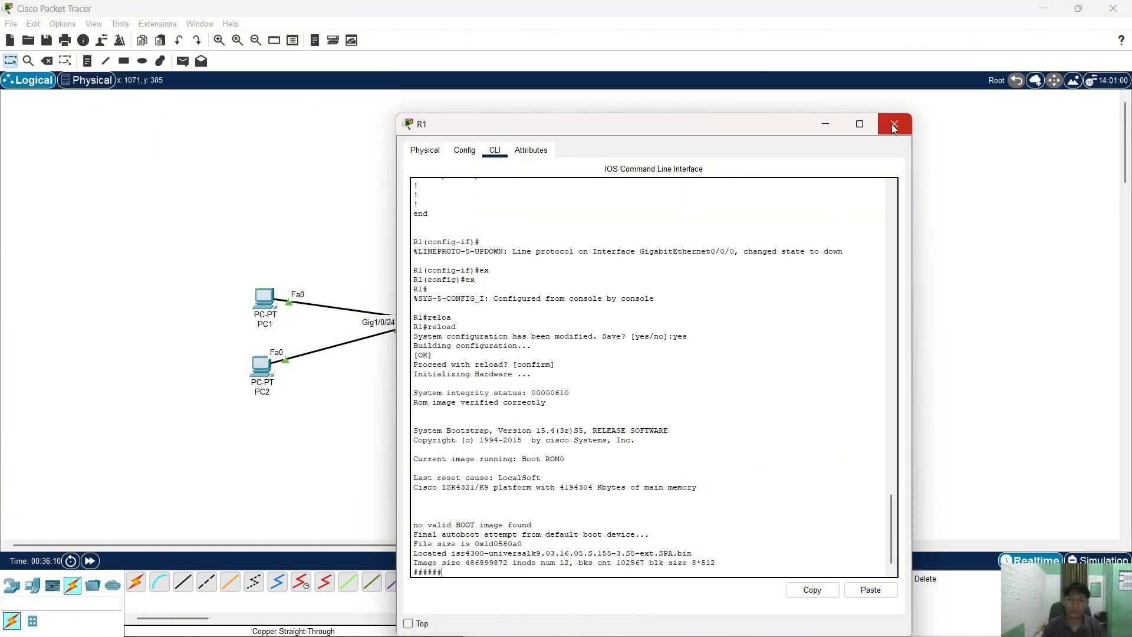
{"action": "left_click", "coordinate": [895, 123]}
{"action": "key", "text": "alt+Tab"}
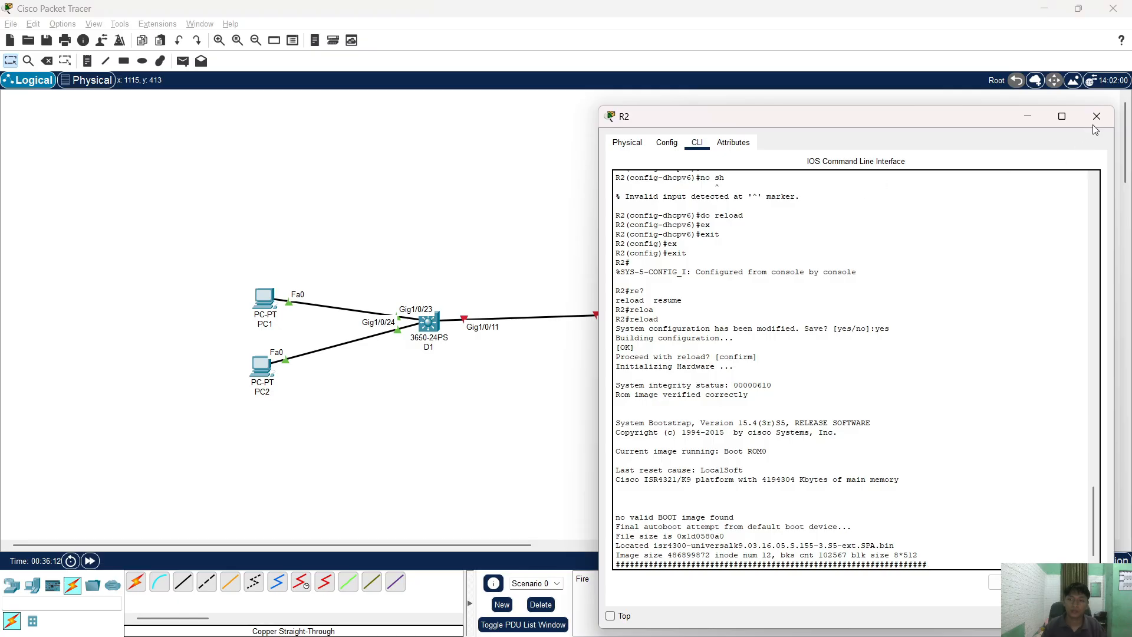
{"action": "left_click", "coordinate": [1097, 116]}
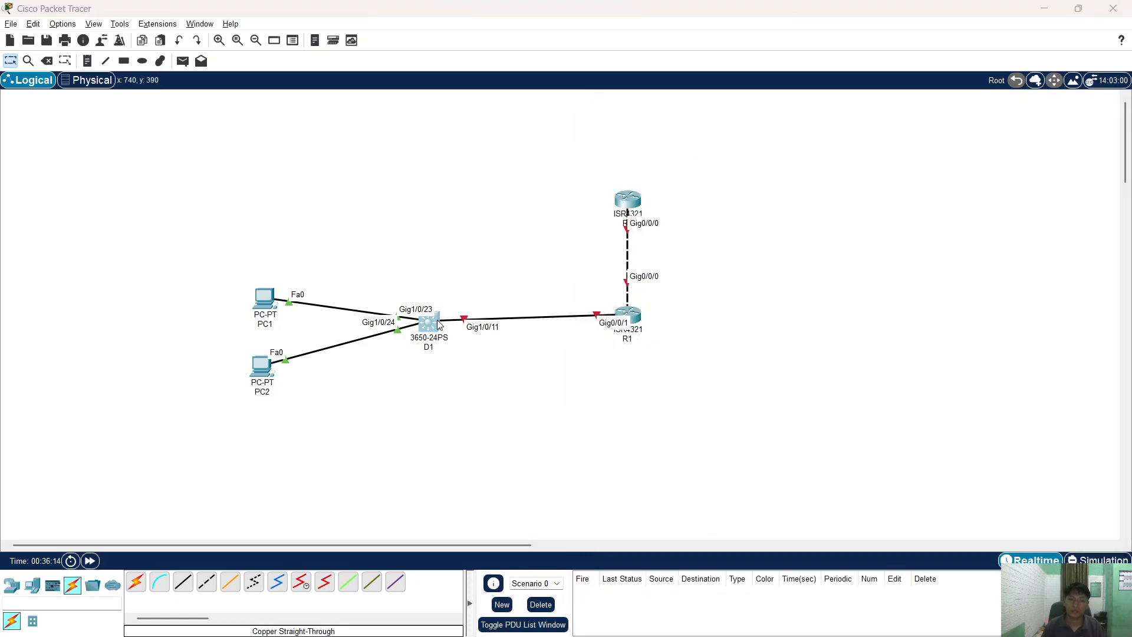
- Save switch D1's configuration and reload it, then close the D1 window
{"action": "left_click", "coordinate": [429, 324]}
{"action": "left_click", "coordinate": [561, 378]}
{"action": "type", "text": "ex"}
{"action": "key", "text": "Return"}
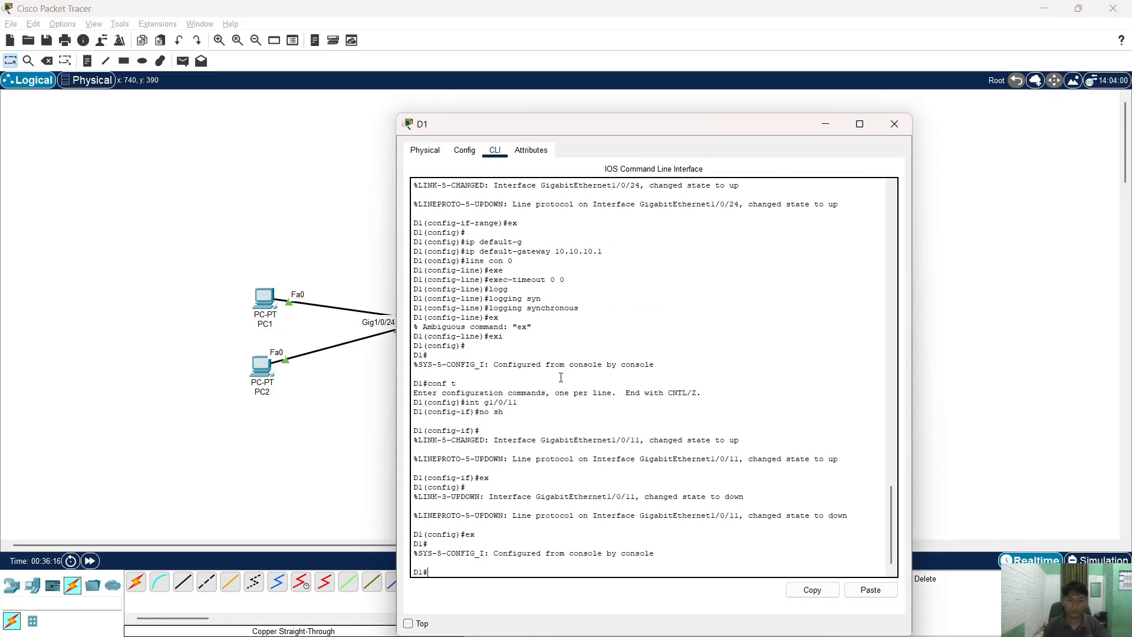
{"action": "type", "text": "reloa"}
{"action": "key", "text": "Tab"}
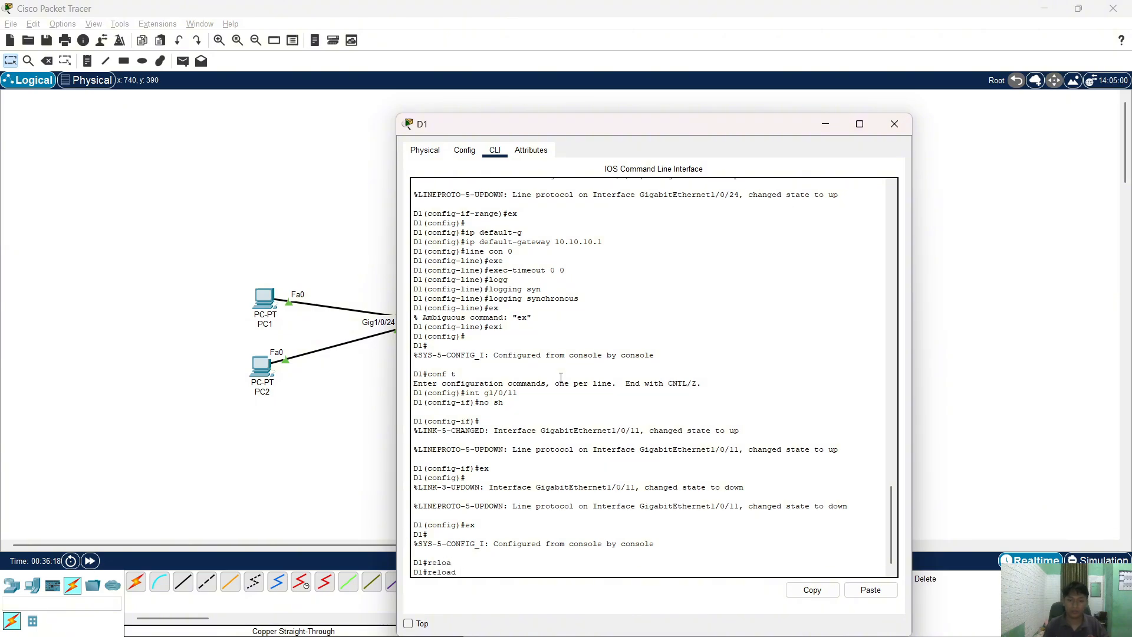
{"action": "key", "text": "Return"}
{"action": "type", "text": "yes"}
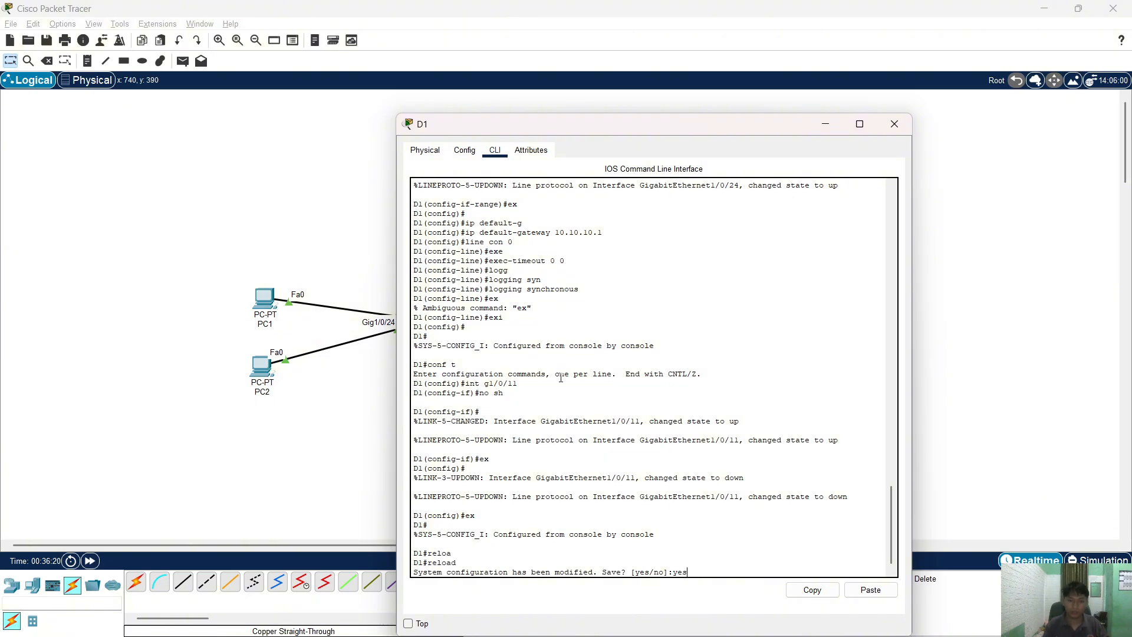
{"action": "key", "text": "Return"}
{"action": "key", "text": "Return"}
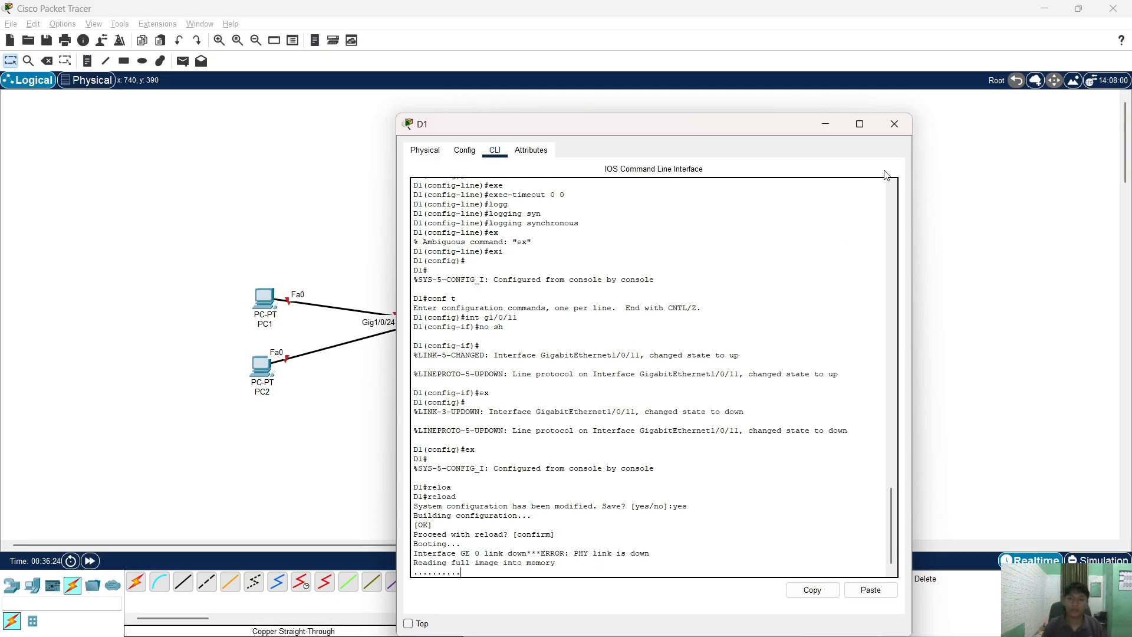
{"action": "left_click", "coordinate": [894, 123]}
- On R2, enter privileged mode with enable and run show running-config
{"action": "left_click", "coordinate": [641, 205]}
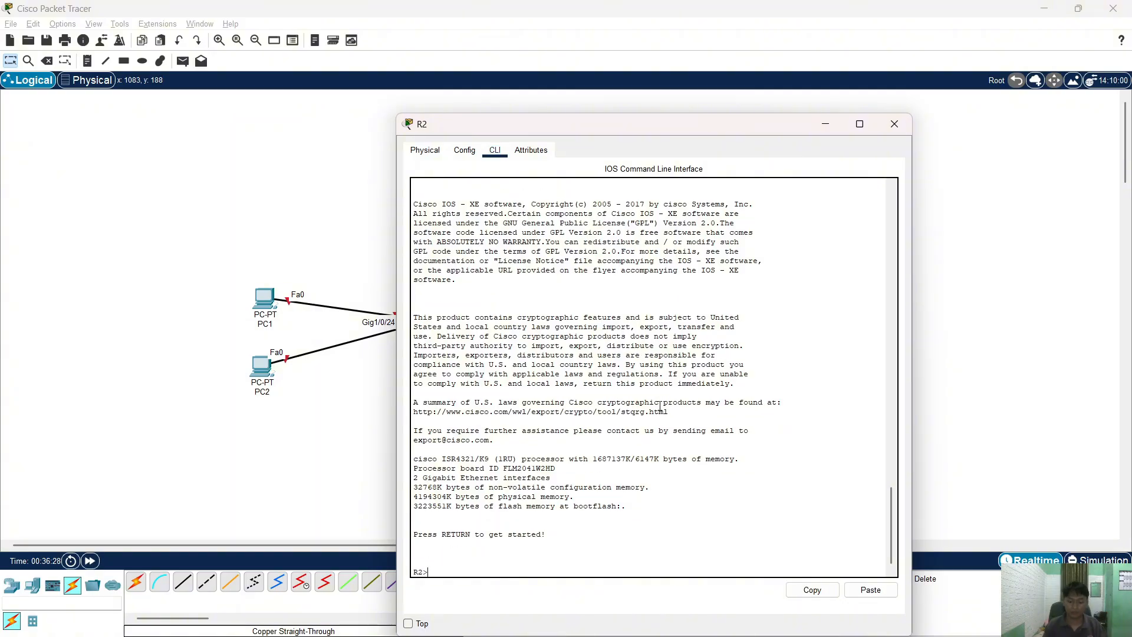
{"action": "type", "text": "en"}
{"action": "key", "text": "Return"}
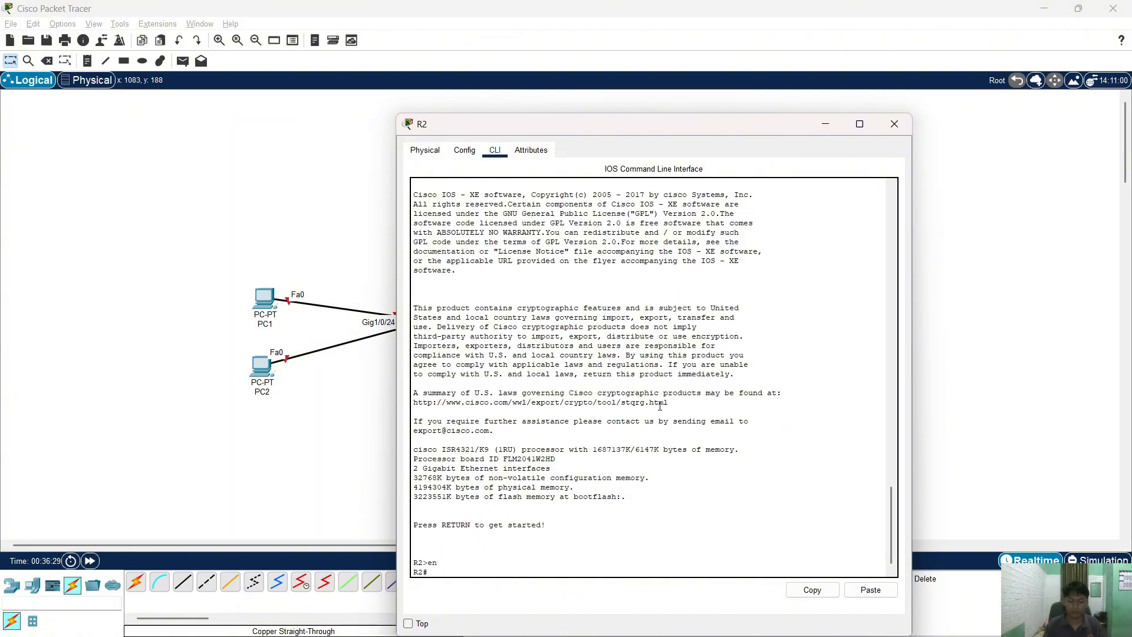
{"action": "type", "text": "con"}
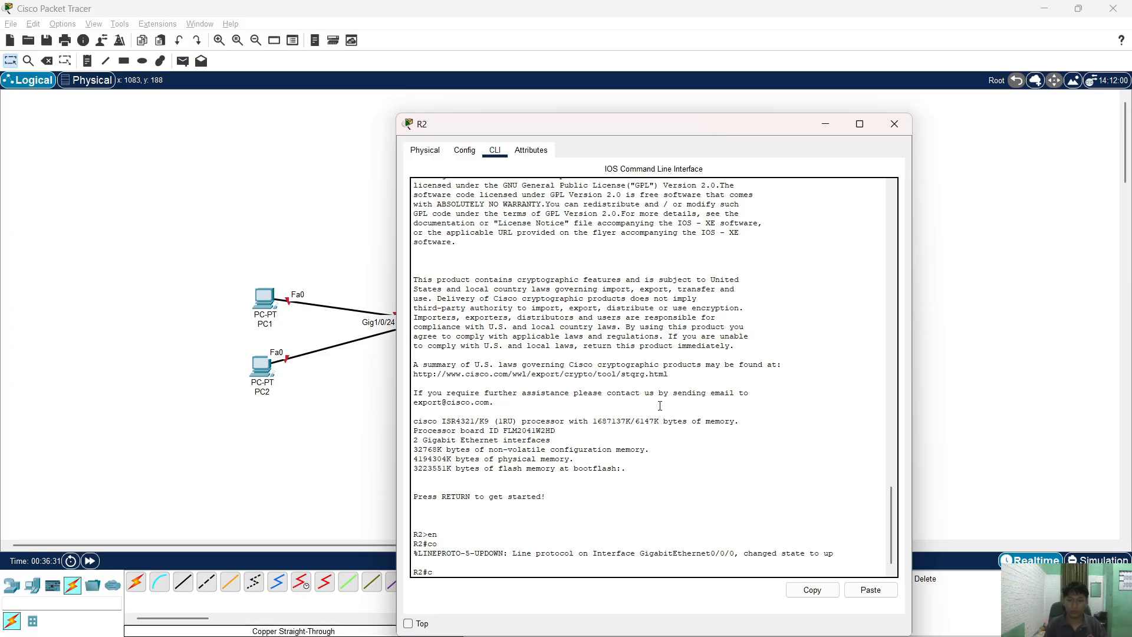
{"action": "key", "text": "BackSpace"}
{"action": "key", "text": "BackSpace"}
{"action": "key", "text": "BackSpace"}
{"action": "type", "text": "do sh runn"}
{"action": "key", "text": "Return"}
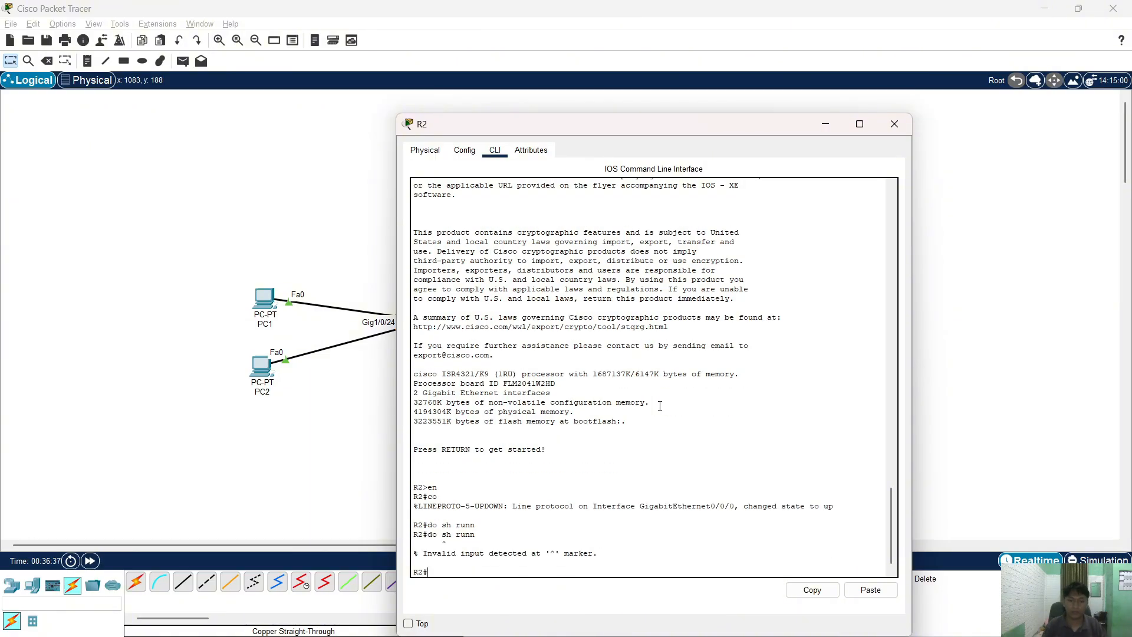
{"action": "type", "text": "d"}
{"action": "key", "text": "BackSpace"}
{"action": "type", "text": "sh runn"}
{"action": "key", "text": "Return"}
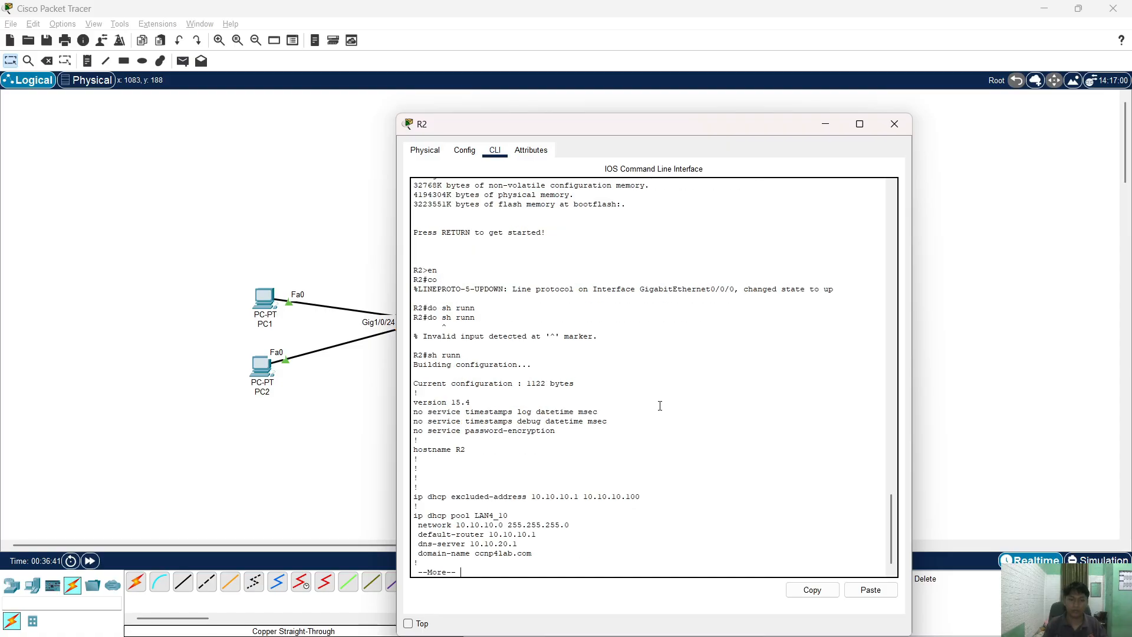
- Page through R2's config checking the LAN4_10 and LAN6_A pools, rerun sh run, and close R2
{"action": "key", "text": "space"}
{"action": "key", "text": "space"}
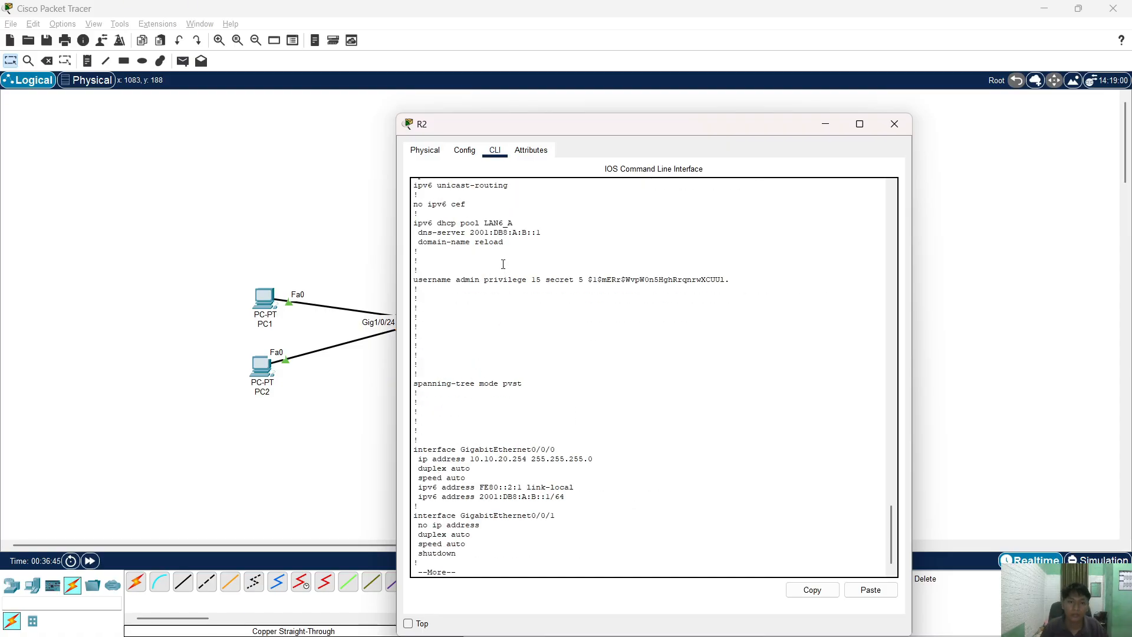
{"action": "scroll", "coordinate": [500, 256], "scroll_direction": "up", "scroll_amount": 1}
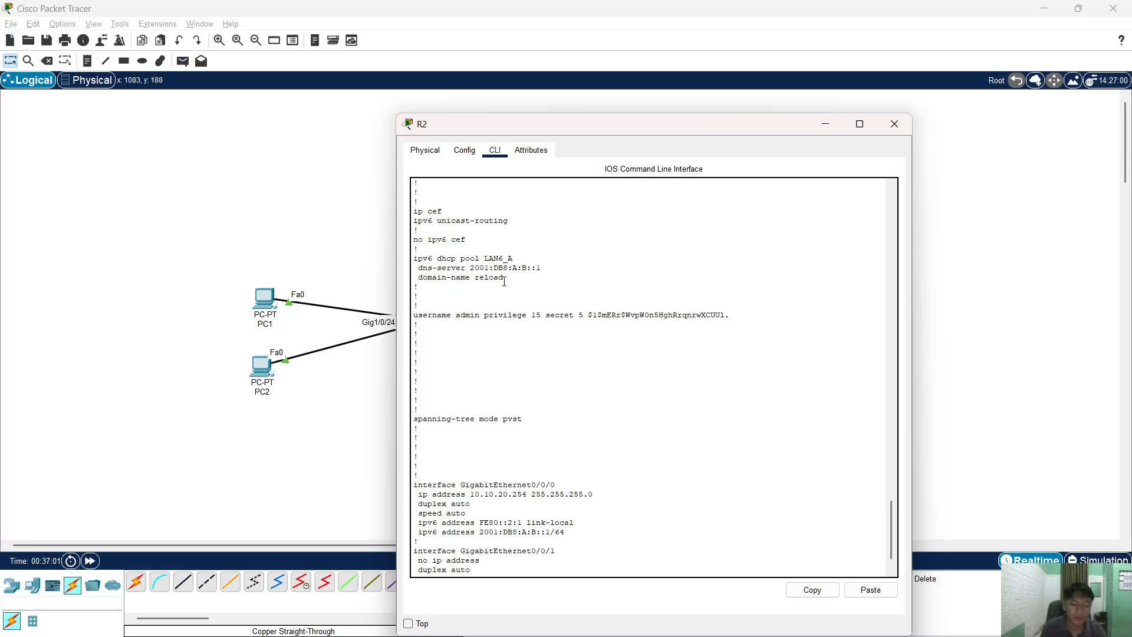
{"action": "scroll", "coordinate": [553, 425], "scroll_direction": "down", "scroll_amount": 2}
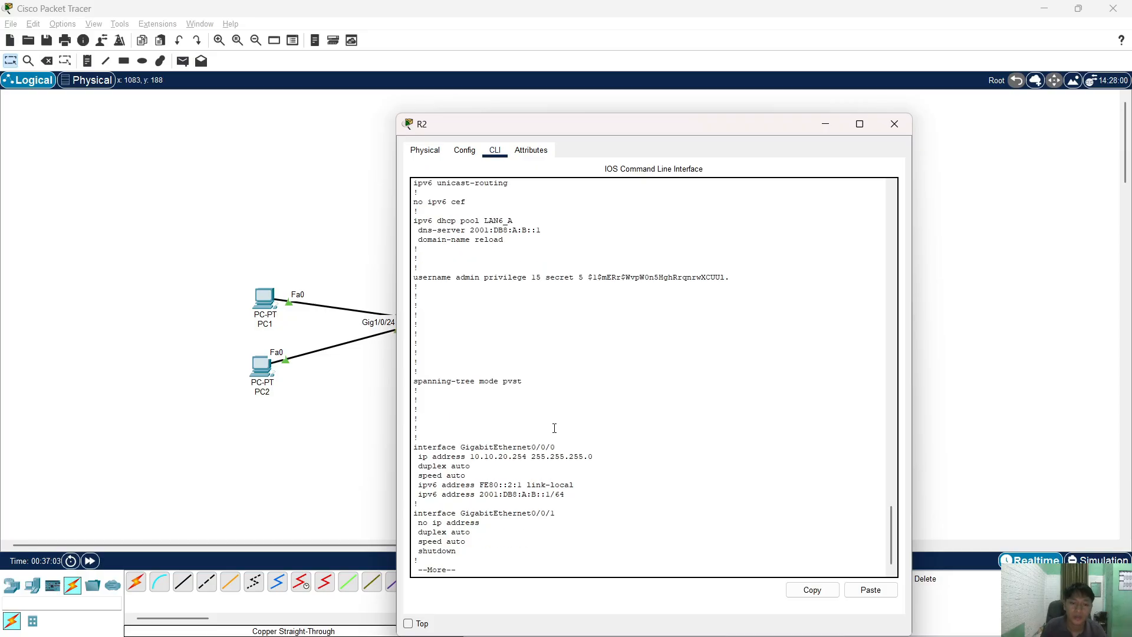
{"action": "scroll", "coordinate": [554, 428], "scroll_direction": "up", "scroll_amount": 4}
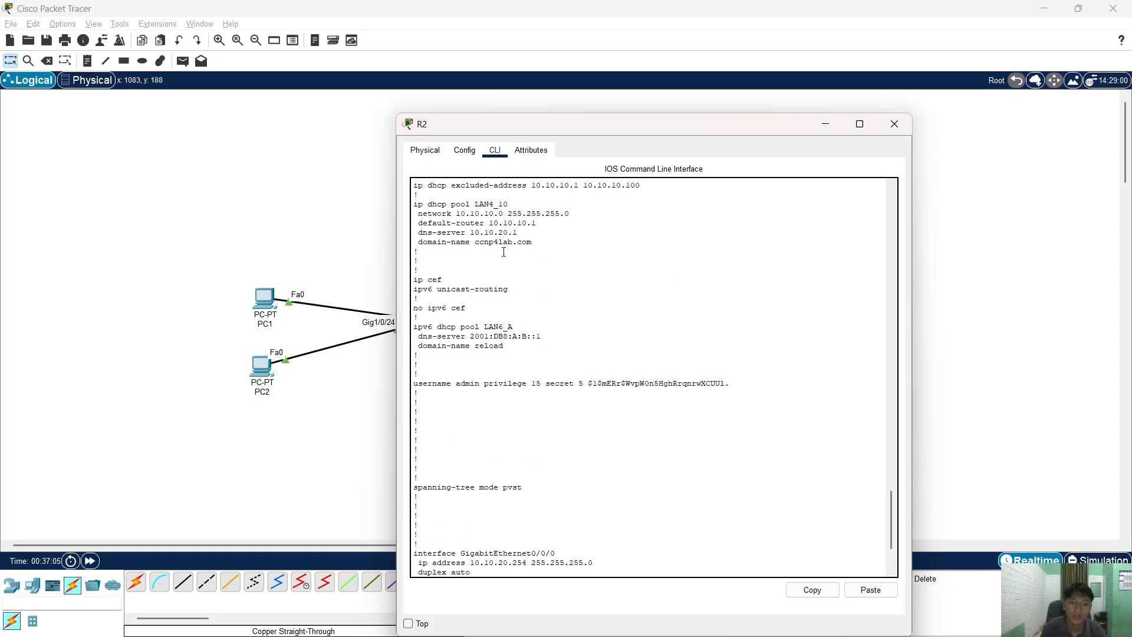
{"action": "left_click", "coordinate": [484, 347]}
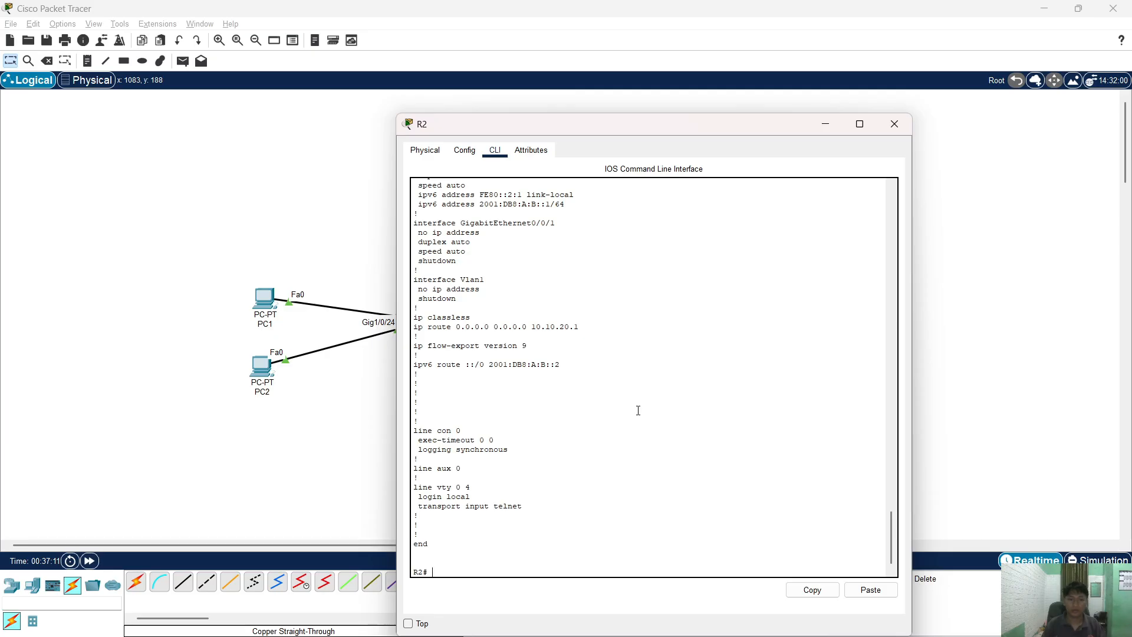
{"action": "type", "text": "sh runn"}
{"action": "key", "text": "Return"}
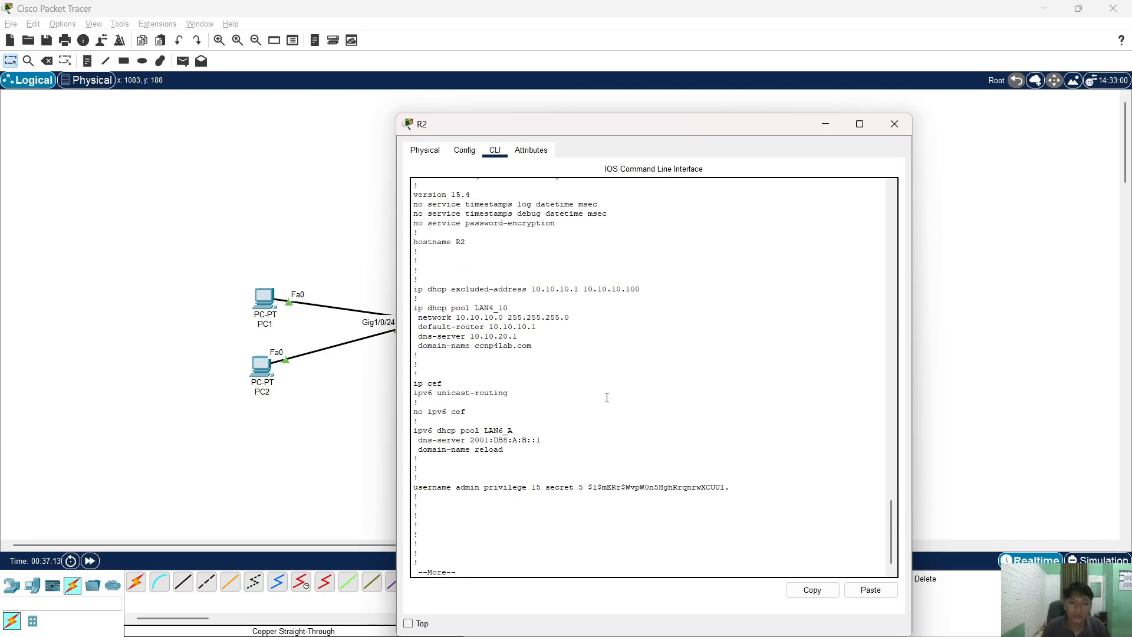
{"action": "left_click", "coordinate": [894, 124]}
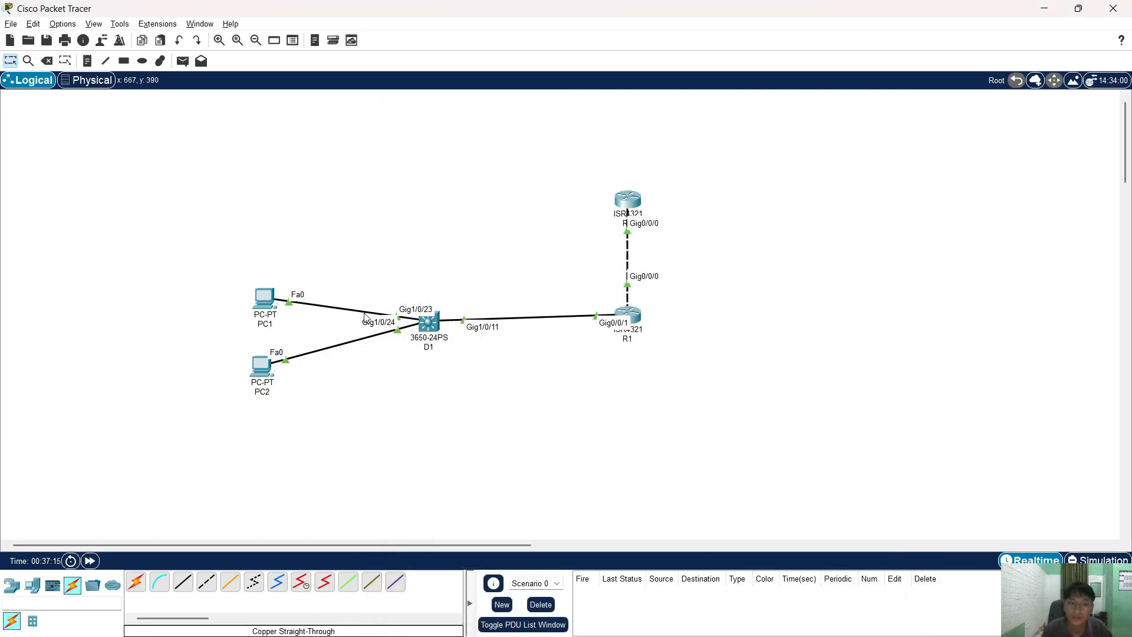
- Reset PC1 to DHCP IPv4 and automatic IPv6, obtaining 10.10.10.101
{"action": "left_click", "coordinate": [264, 298]}
{"action": "left_click", "coordinate": [448, 192]}
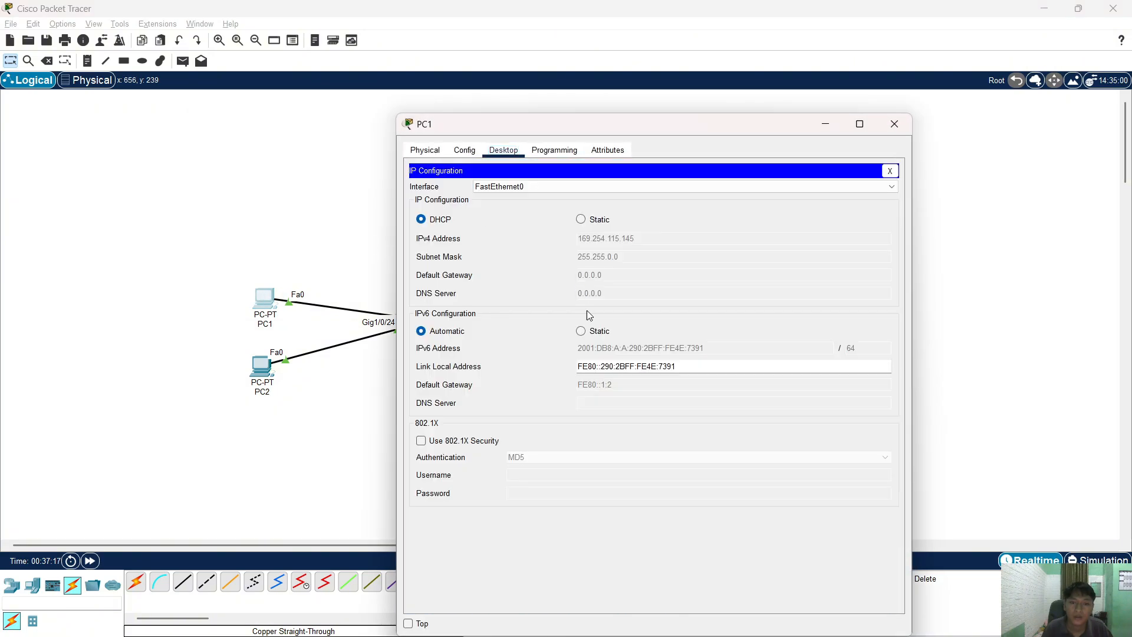
{"action": "left_click", "coordinate": [581, 332]}
{"action": "left_click", "coordinate": [580, 219]}
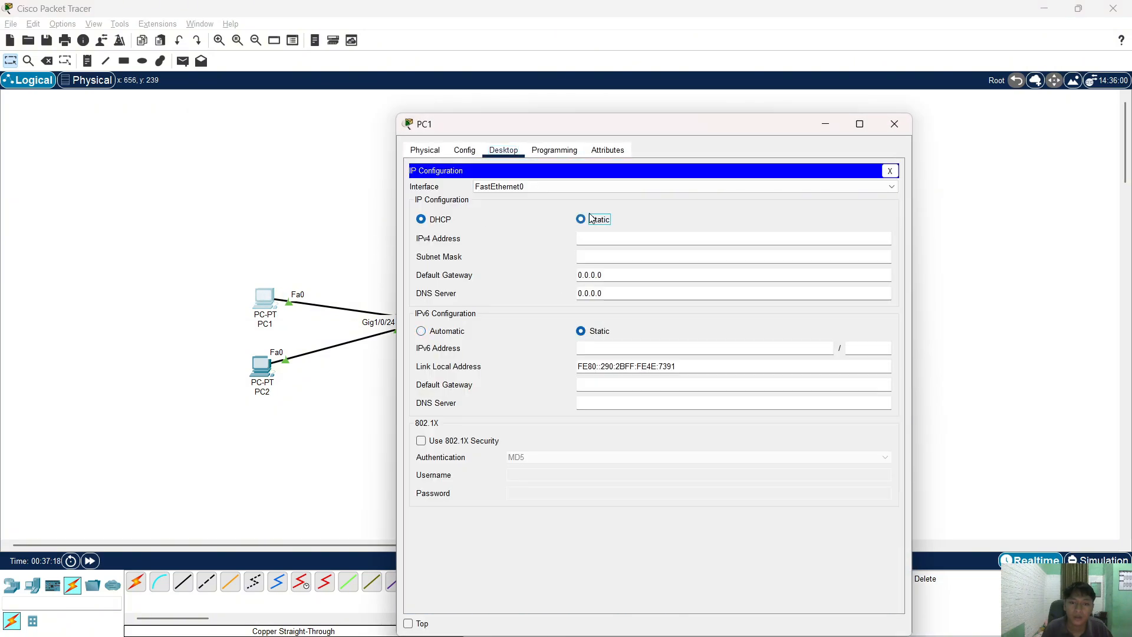
{"action": "left_click", "coordinate": [425, 219]}
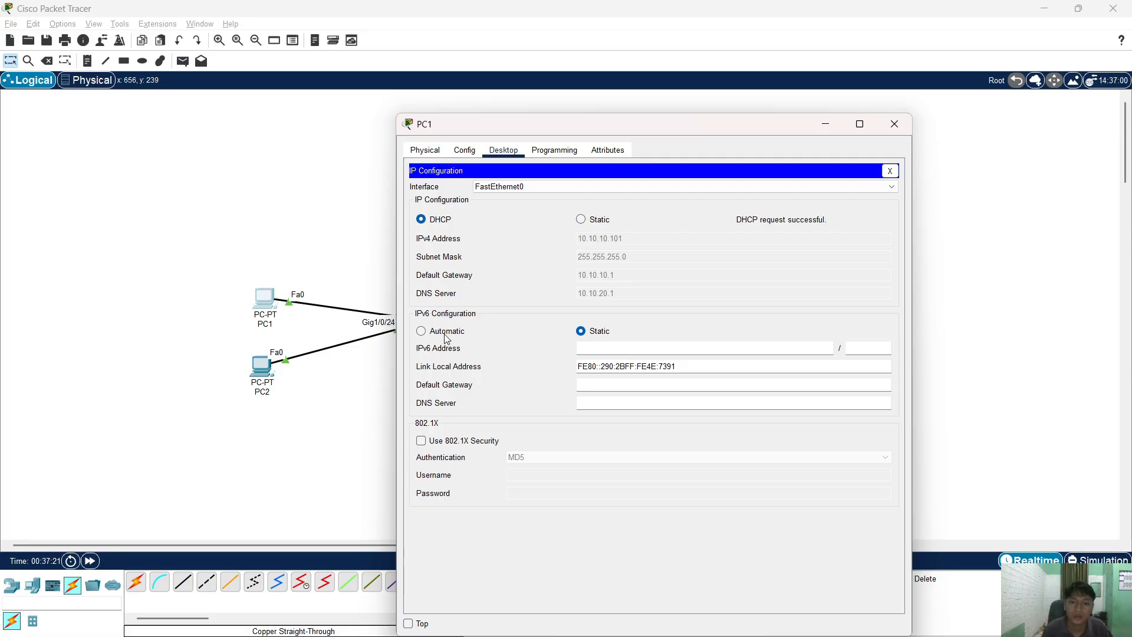
{"action": "left_click", "coordinate": [422, 331]}
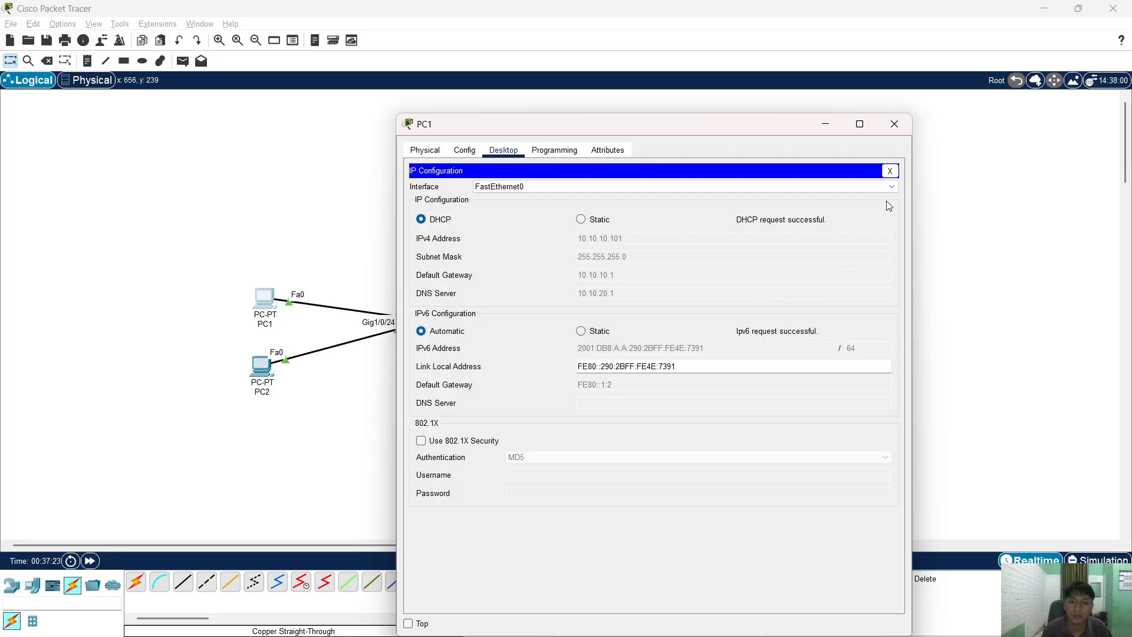
{"action": "left_click", "coordinate": [894, 124]}
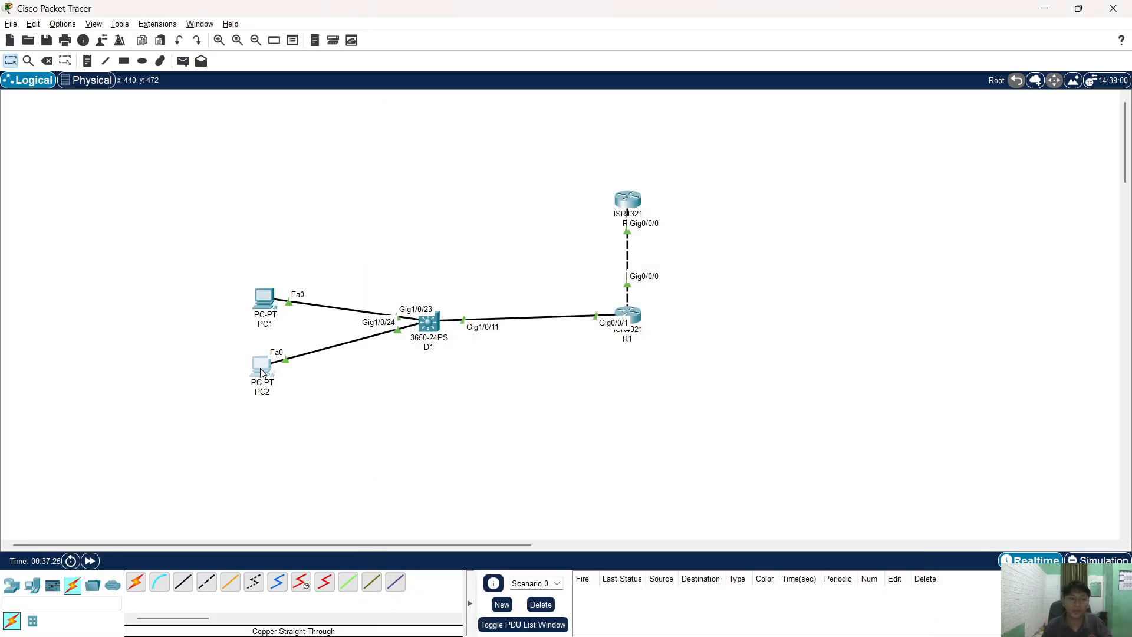
- Reset PC2 to automatic IPv6 and DHCP IPv4, obtaining 10.10.10.102
{"action": "left_click", "coordinate": [260, 367]}
{"action": "left_click", "coordinate": [480, 206]}
{"action": "left_click", "coordinate": [581, 332]}
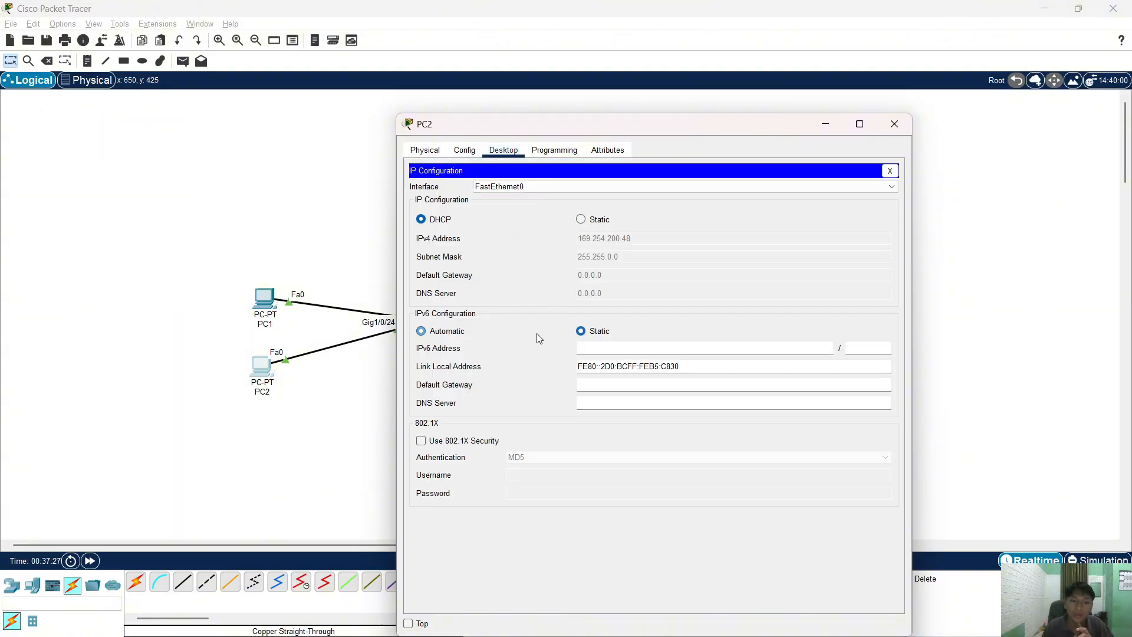
{"action": "left_click", "coordinate": [421, 331]}
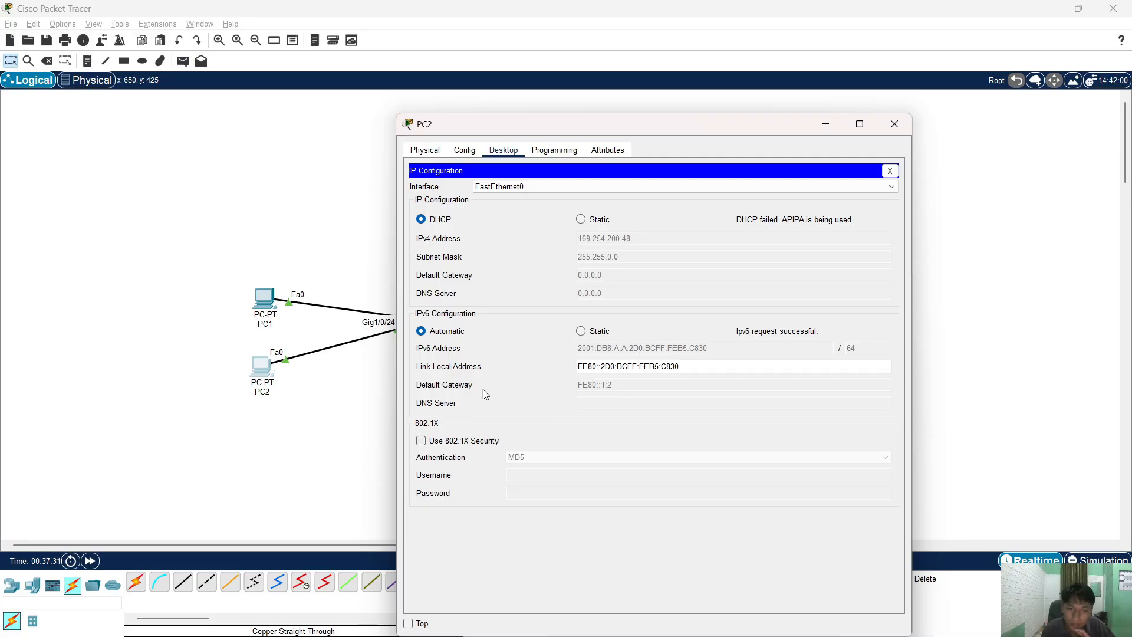
{"action": "left_click", "coordinate": [600, 220]}
{"action": "left_click", "coordinate": [419, 219]}
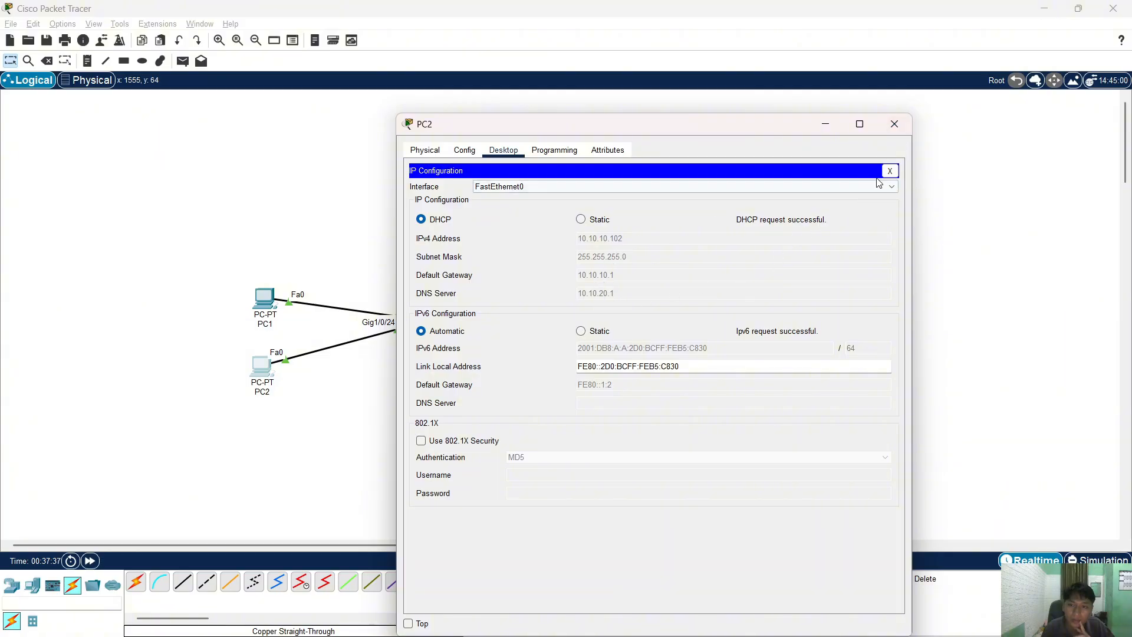
{"action": "left_click", "coordinate": [894, 123]}
- Take R1 to global configuration mode with en and conf t, then view the lab PDF's addressing table
{"action": "left_click", "coordinate": [627, 200]}
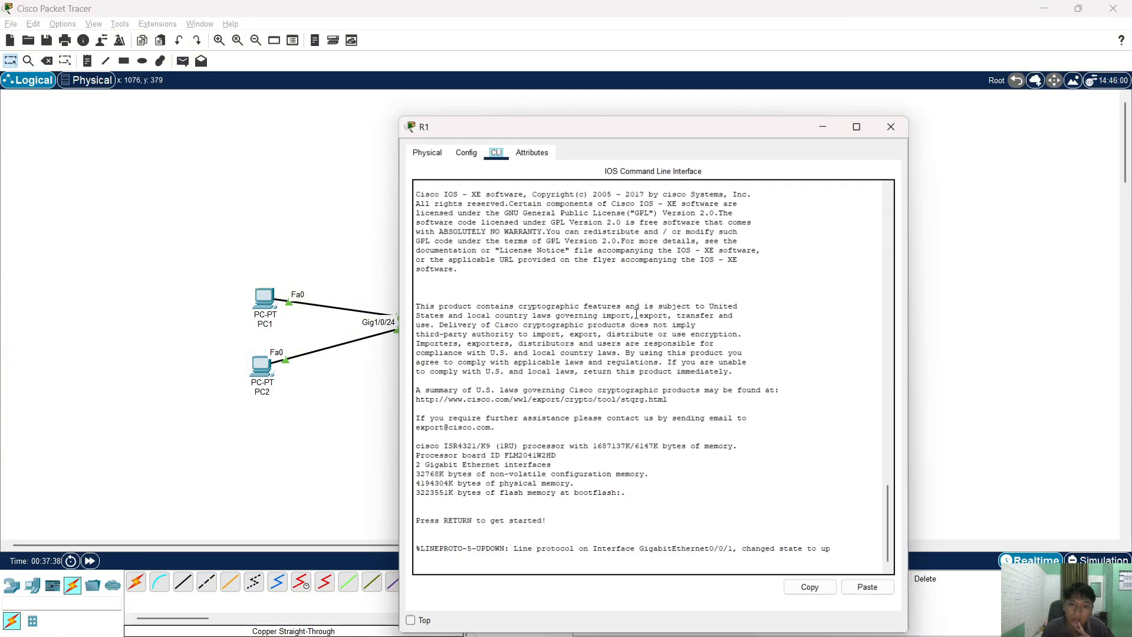
{"action": "left_click", "coordinate": [673, 455]}
{"action": "key", "text": "Return"}
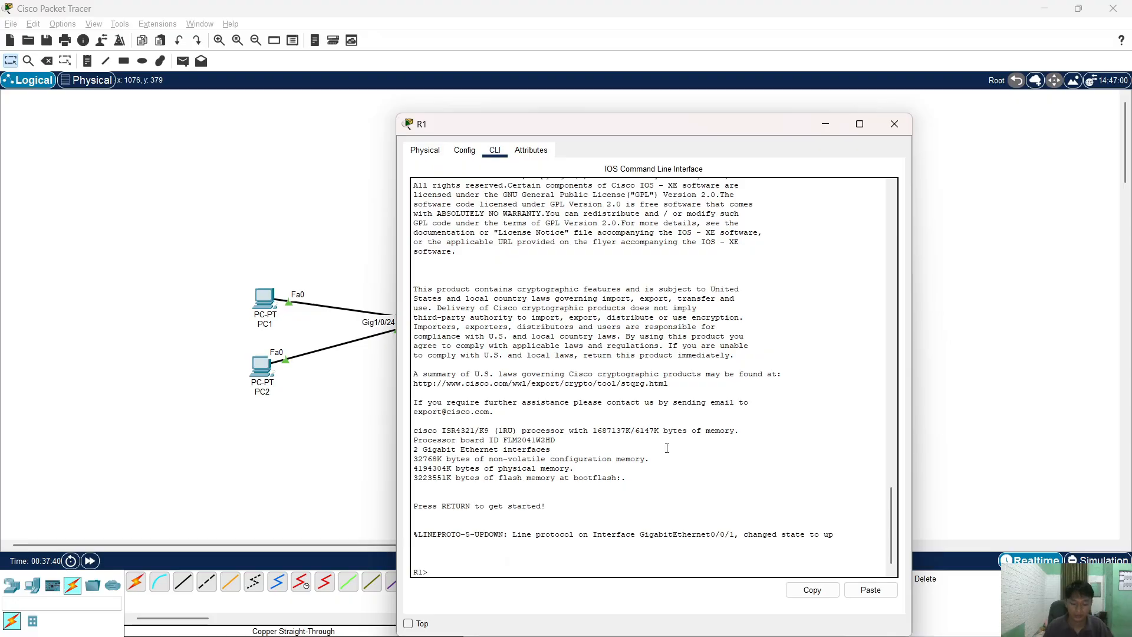
{"action": "type", "text": "en"}
{"action": "key", "text": "Return"}
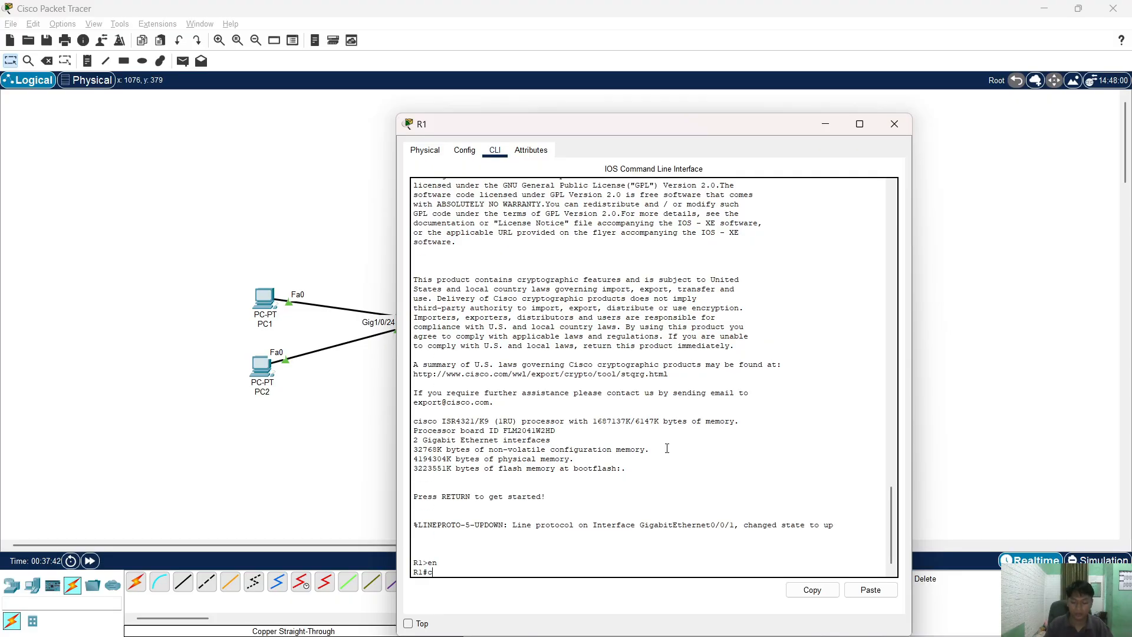
{"action": "type", "text": "conf t"}
{"action": "key", "text": "Return"}
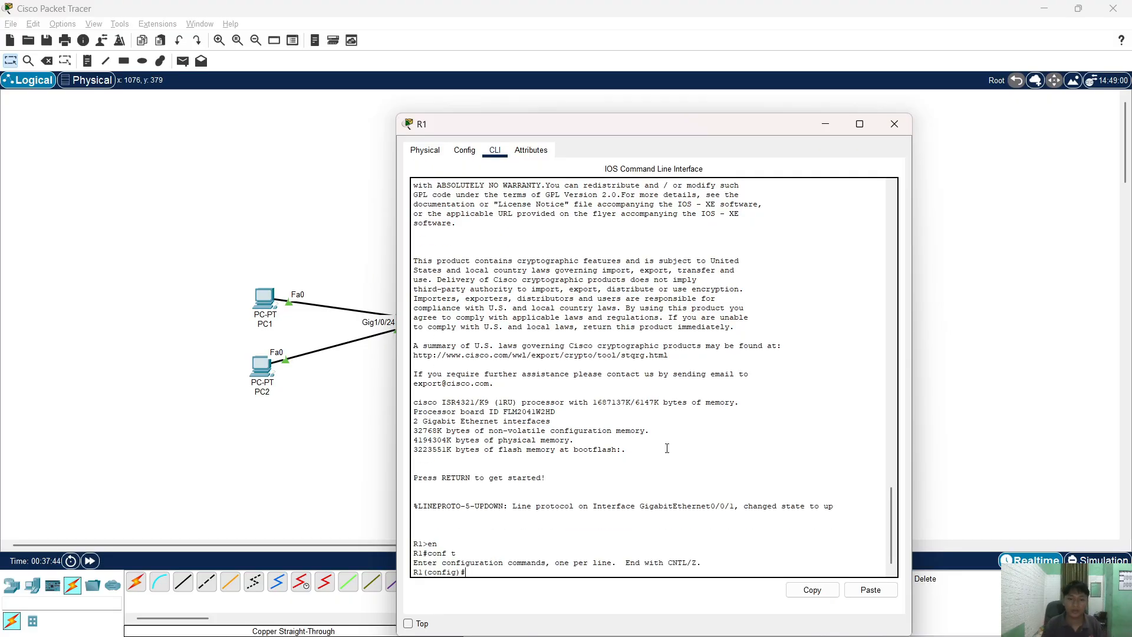
{"action": "key", "text": "alt+Tab"}
{"action": "key", "text": "alt+Tab"}
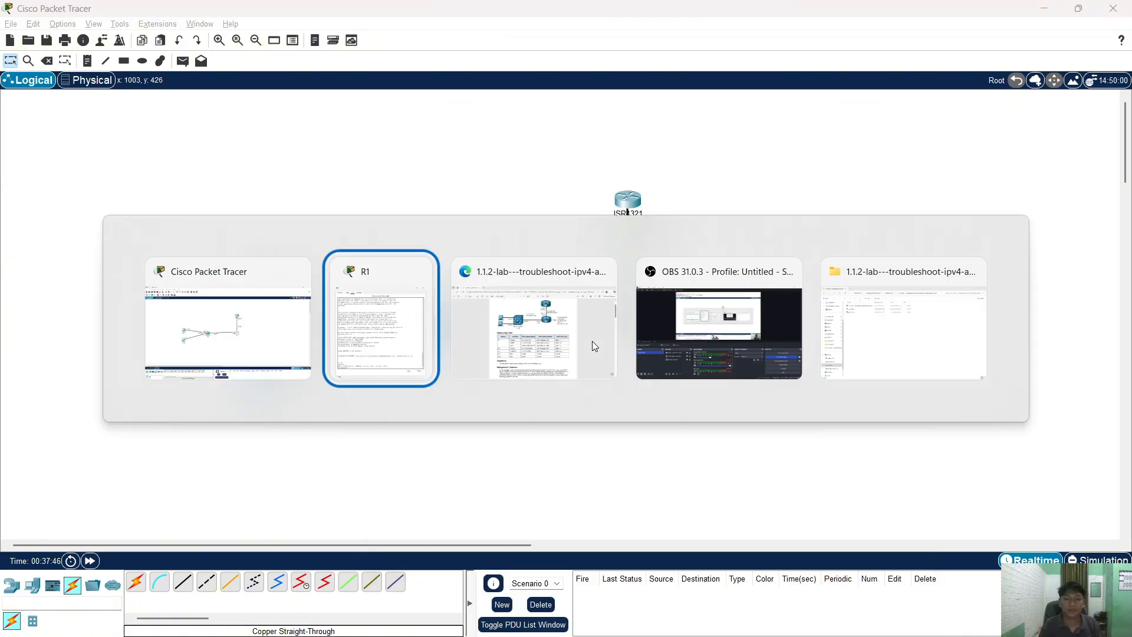
{"action": "left_click", "coordinate": [591, 341]}
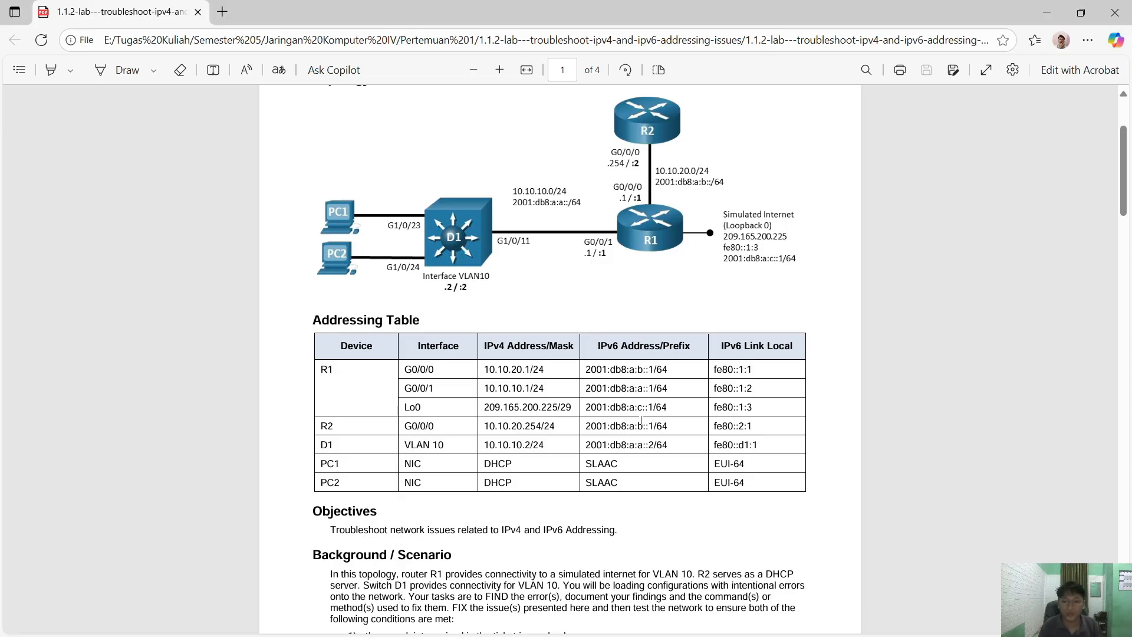
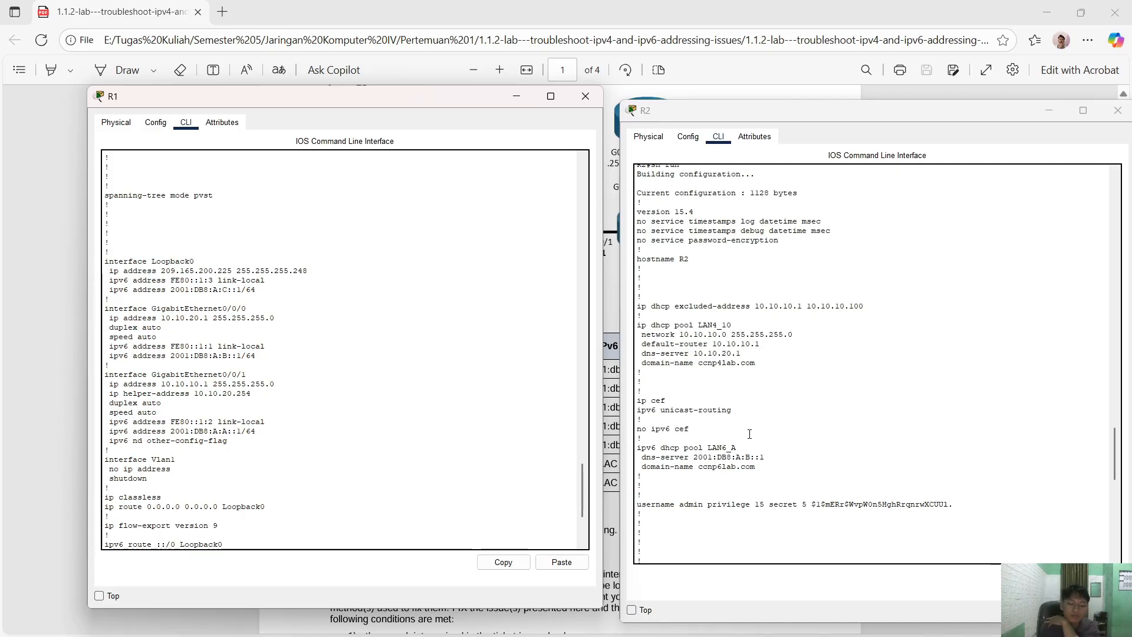
- Scroll R2's running configuration to the end, then close the R1 and R2 console windows
{"action": "scroll", "coordinate": [804, 492], "scroll_direction": "down", "scroll_amount": 8}
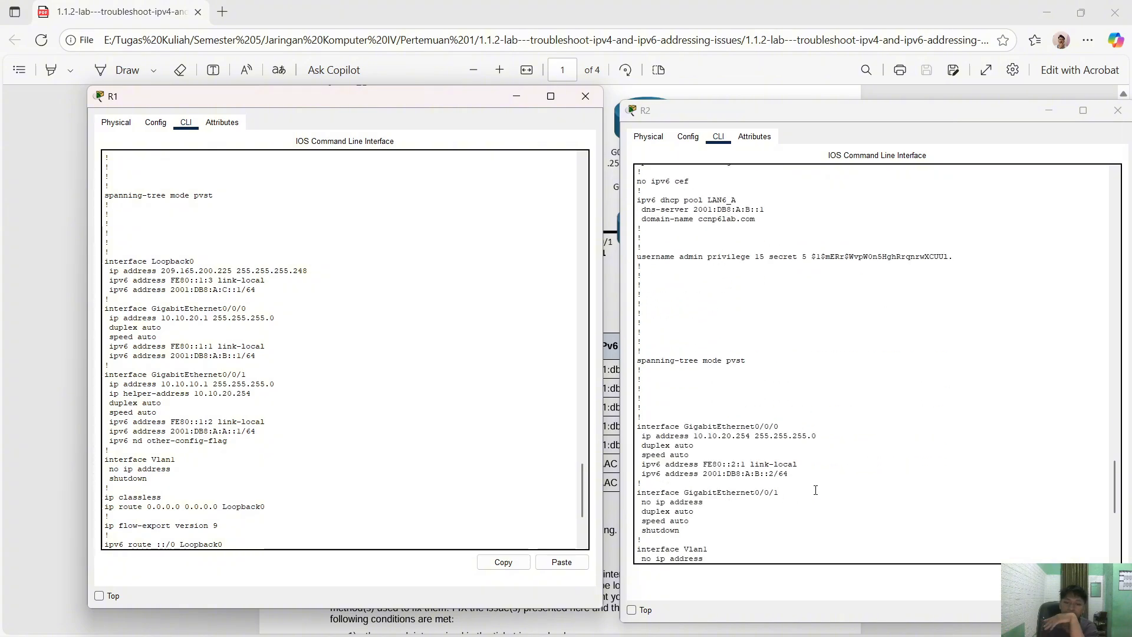
{"action": "scroll", "coordinate": [815, 491], "scroll_direction": "down", "scroll_amount": 10}
{"action": "left_click", "coordinate": [585, 96]}
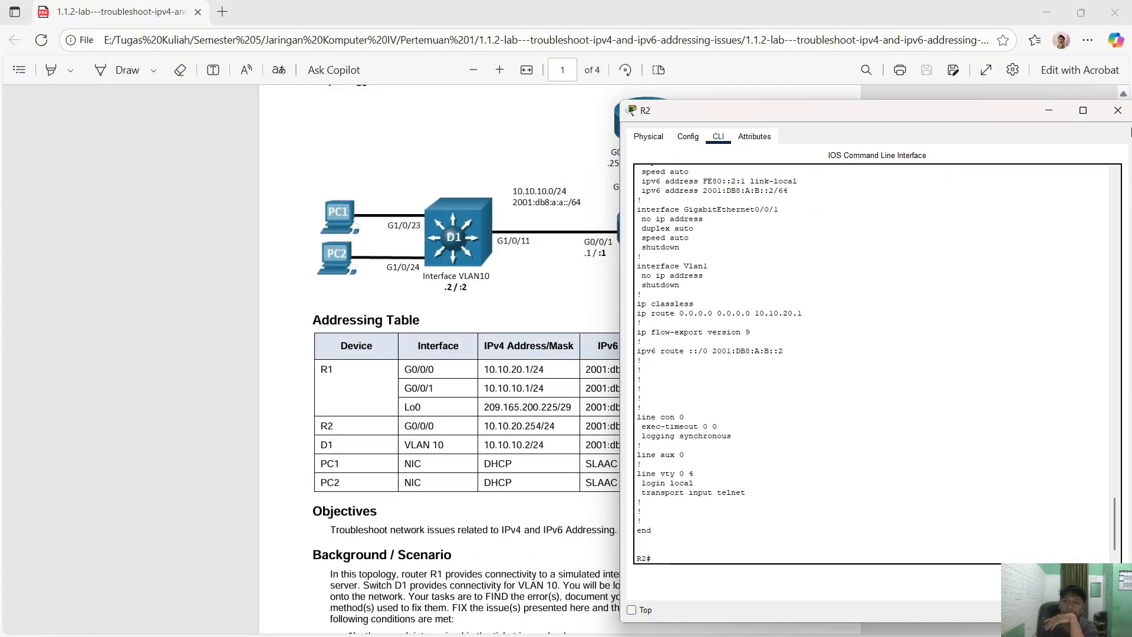
{"action": "left_click", "coordinate": [1117, 110]}
- Restart the OBS screen recording and minimize OBS to show the Packet Tracer topology
{"action": "key", "text": "alt+Tab"}
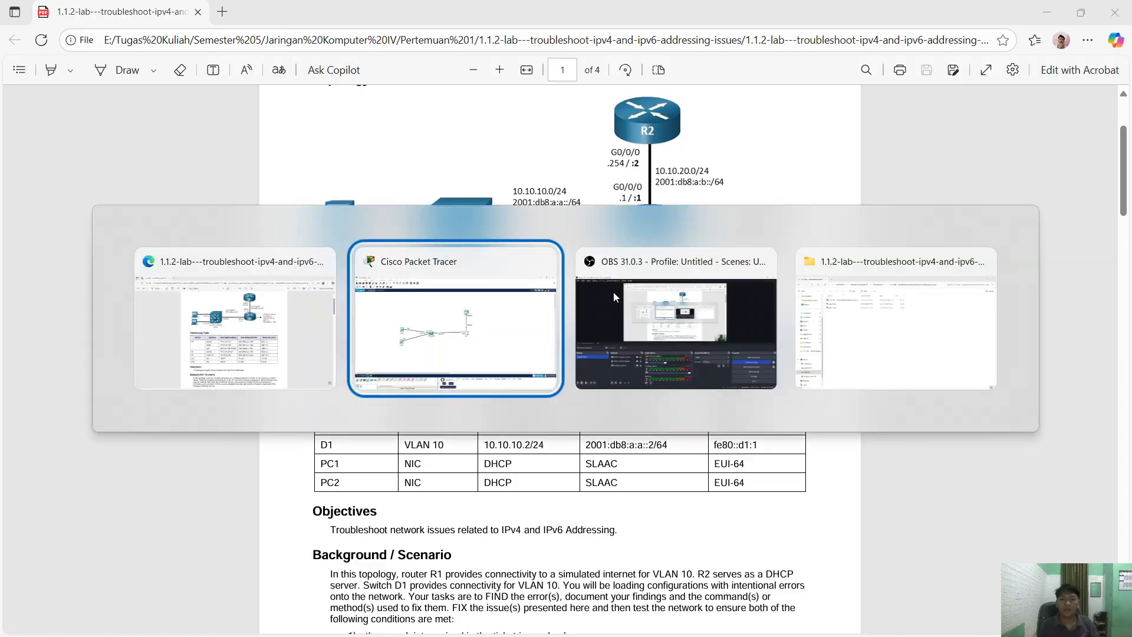
{"action": "left_click", "coordinate": [613, 291]}
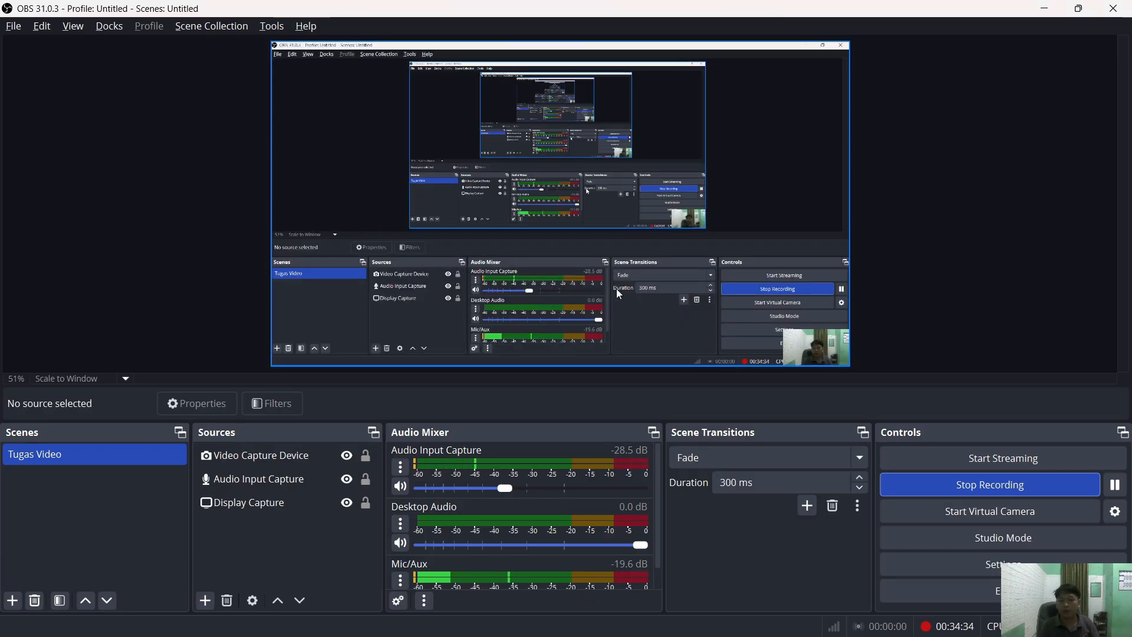
{"action": "key", "text": "alt+Tab"}
{"action": "left_click", "coordinate": [618, 290]}
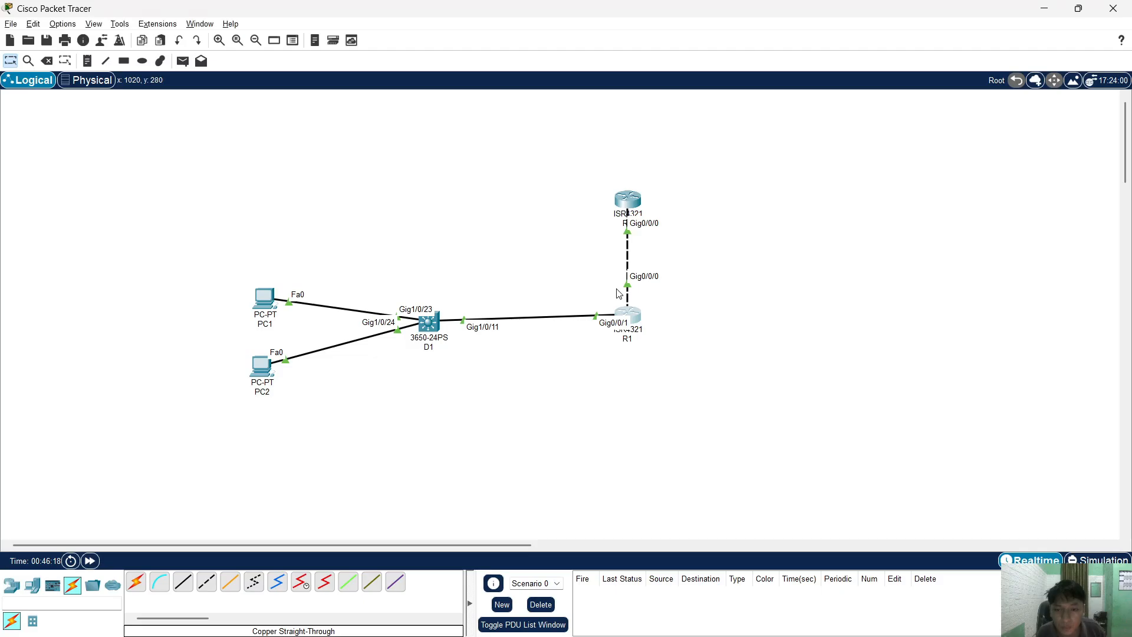
{"action": "key", "text": "alt+Tab"}
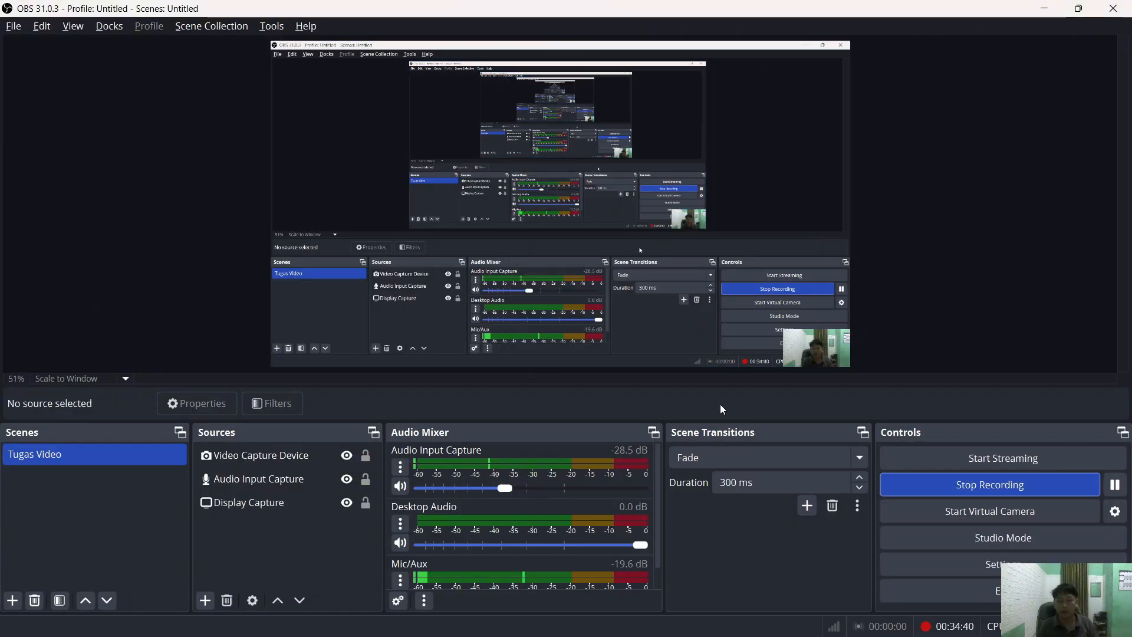
{"action": "left_click", "coordinate": [916, 492]}
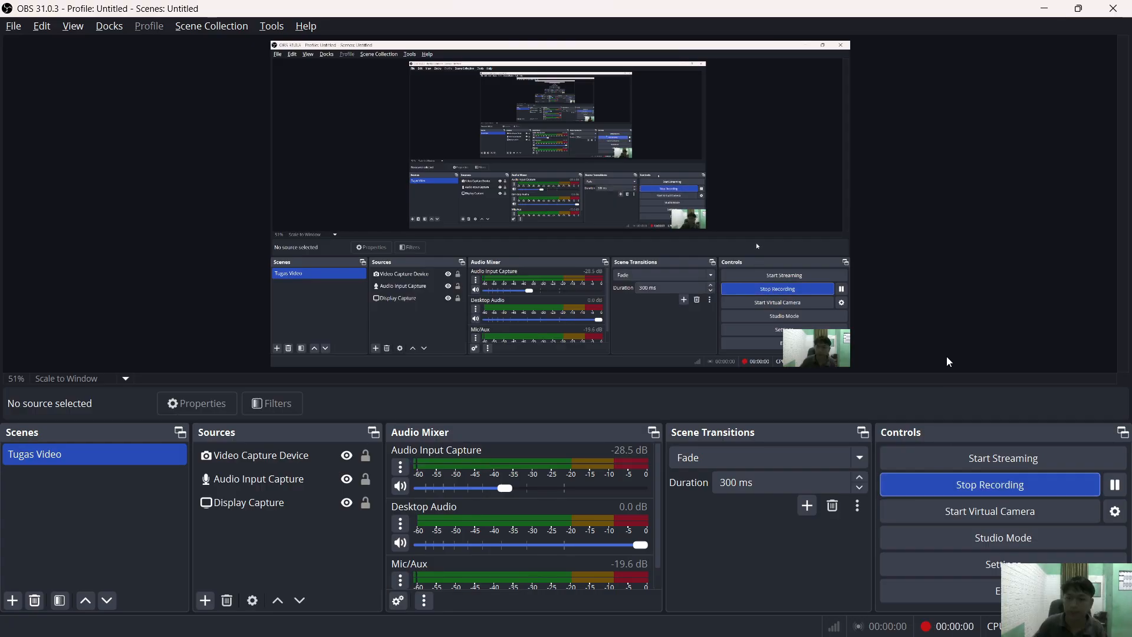
{"action": "left_click", "coordinate": [1045, 11]}
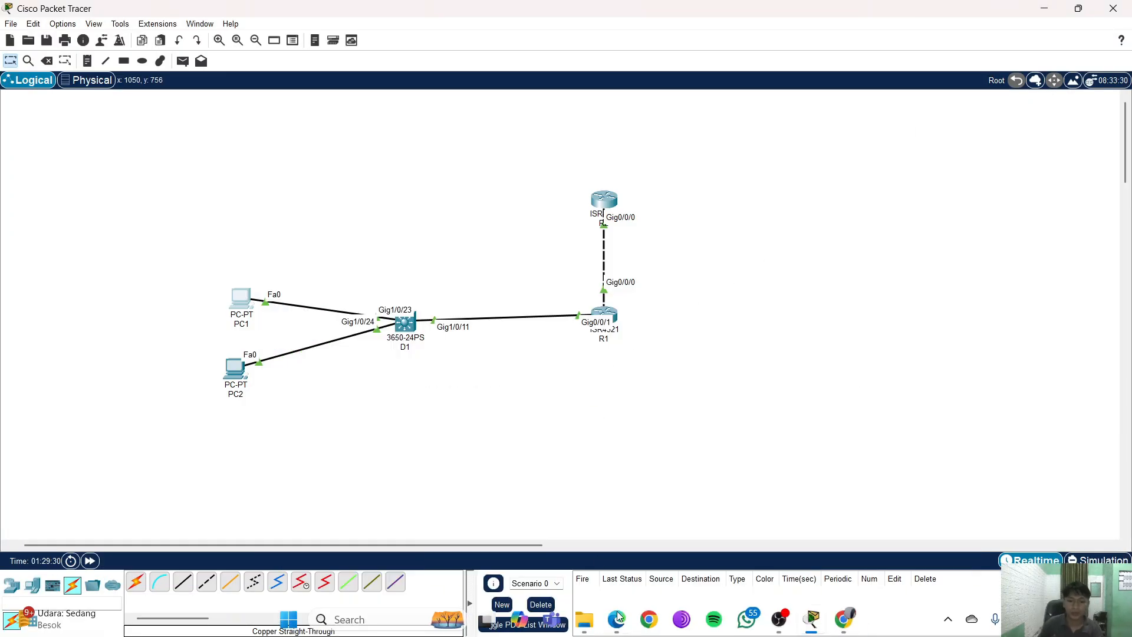
- Read Part 3 Trouble Ticket 1.1.2.3 in the lab PDF, then minimize Edge
{"action": "left_click", "coordinate": [618, 618]}
{"action": "scroll", "coordinate": [566, 354], "scroll_direction": "down", "scroll_amount": 10}
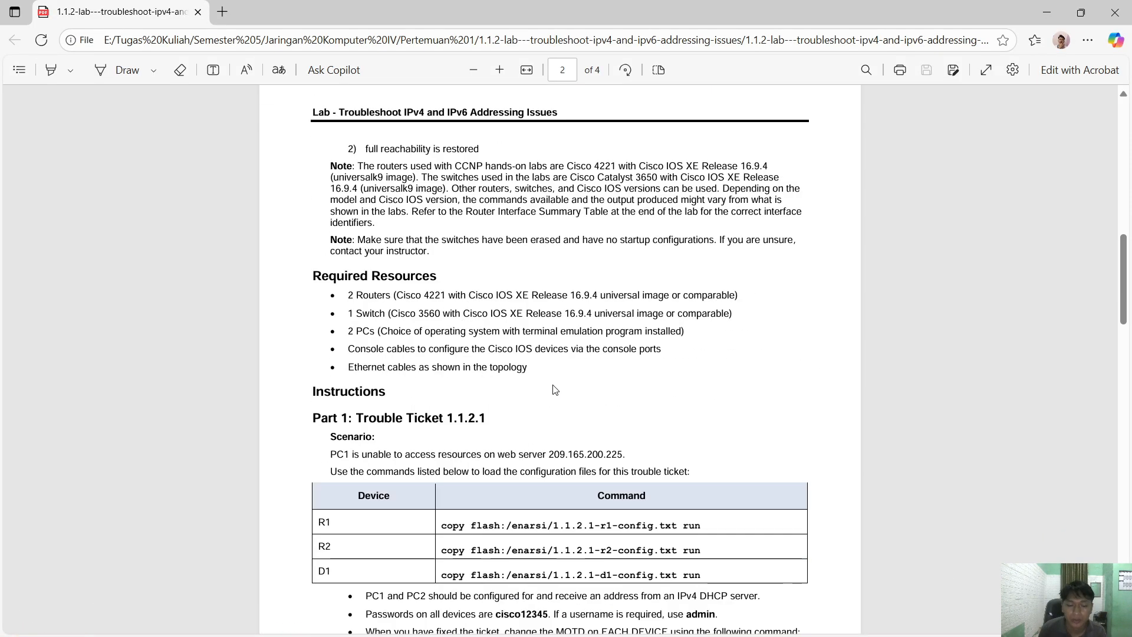
{"action": "scroll", "coordinate": [554, 389], "scroll_direction": "down", "scroll_amount": 20}
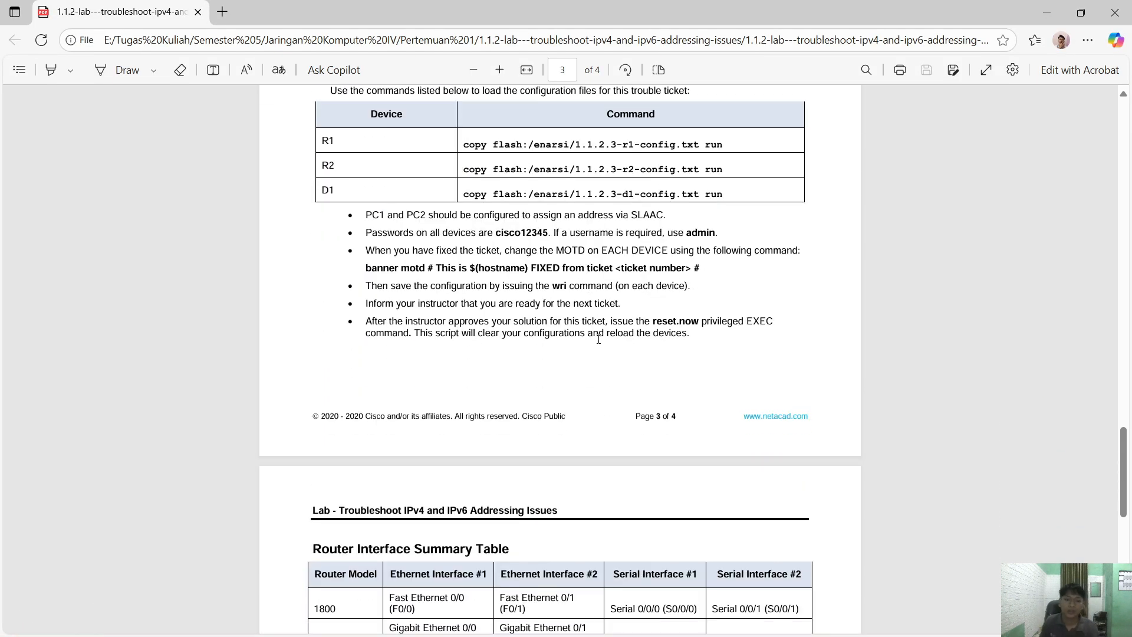
{"action": "scroll", "coordinate": [577, 358], "scroll_direction": "down", "scroll_amount": 7}
{"action": "scroll", "coordinate": [578, 359], "scroll_direction": "up", "scroll_amount": 7}
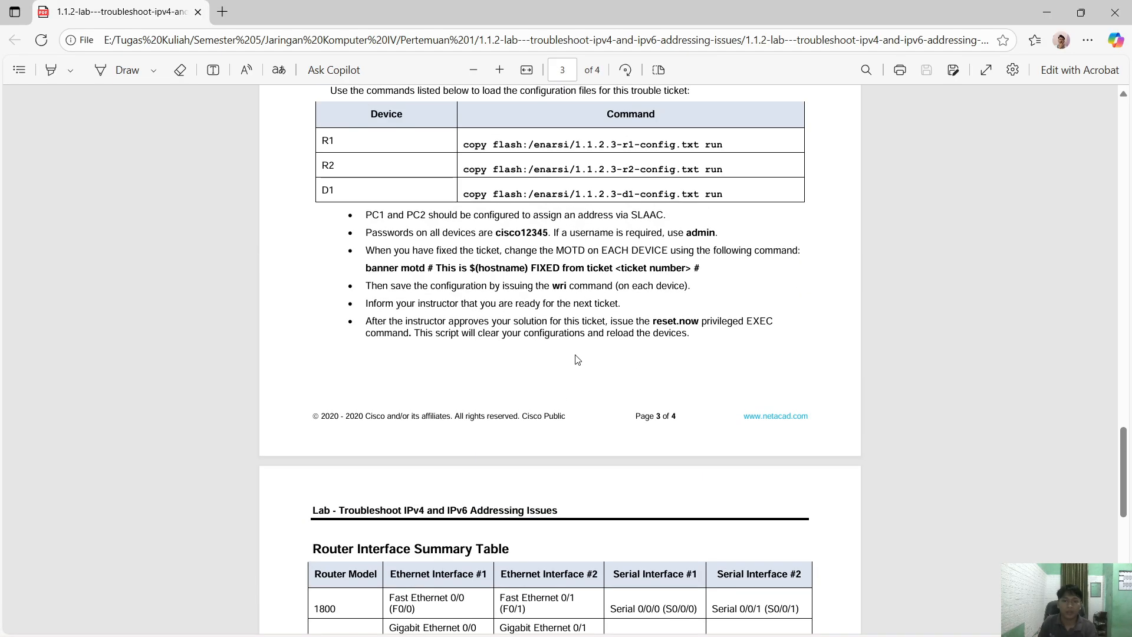
{"action": "scroll", "coordinate": [577, 359], "scroll_direction": "up", "scroll_amount": 1}
{"action": "scroll", "coordinate": [499, 337], "scroll_direction": "up", "scroll_amount": 2}
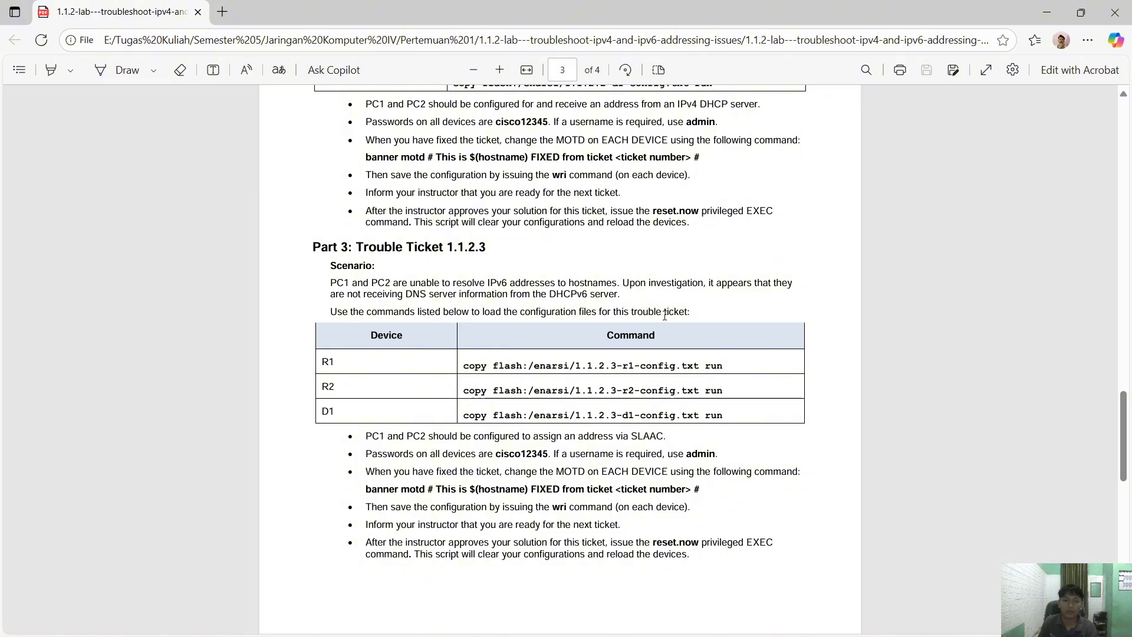
{"action": "left_click", "coordinate": [1047, 13]}
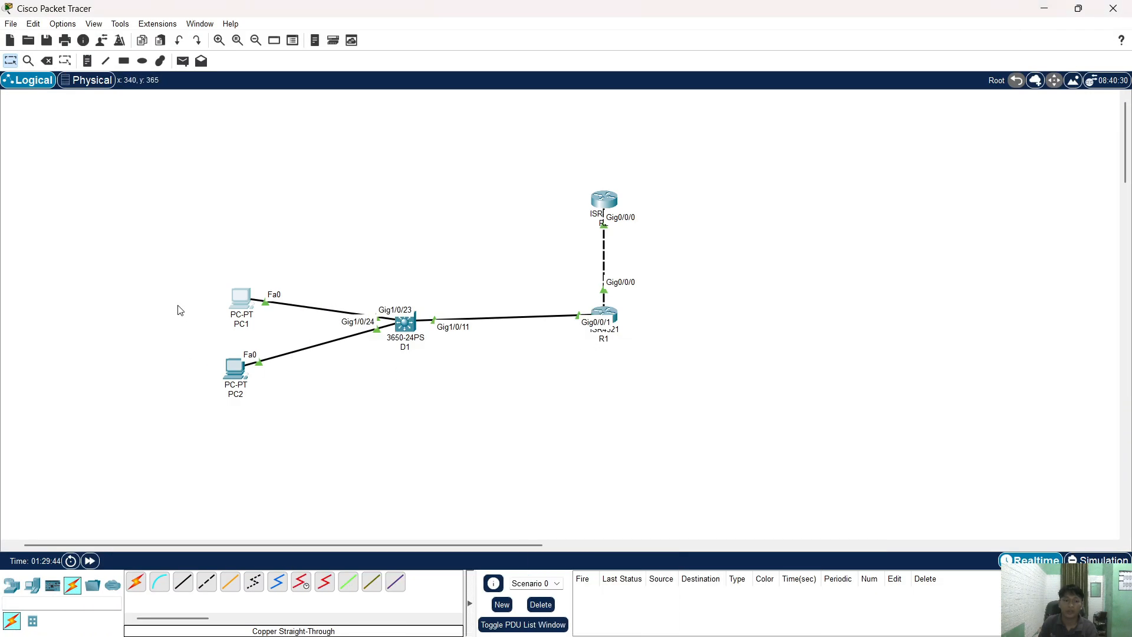
- Check PC1's IP Configuration: DHCP 10.10.10.102 and automatic IPv6 but no IPv6 DNS server
{"action": "left_click", "coordinate": [243, 311]}
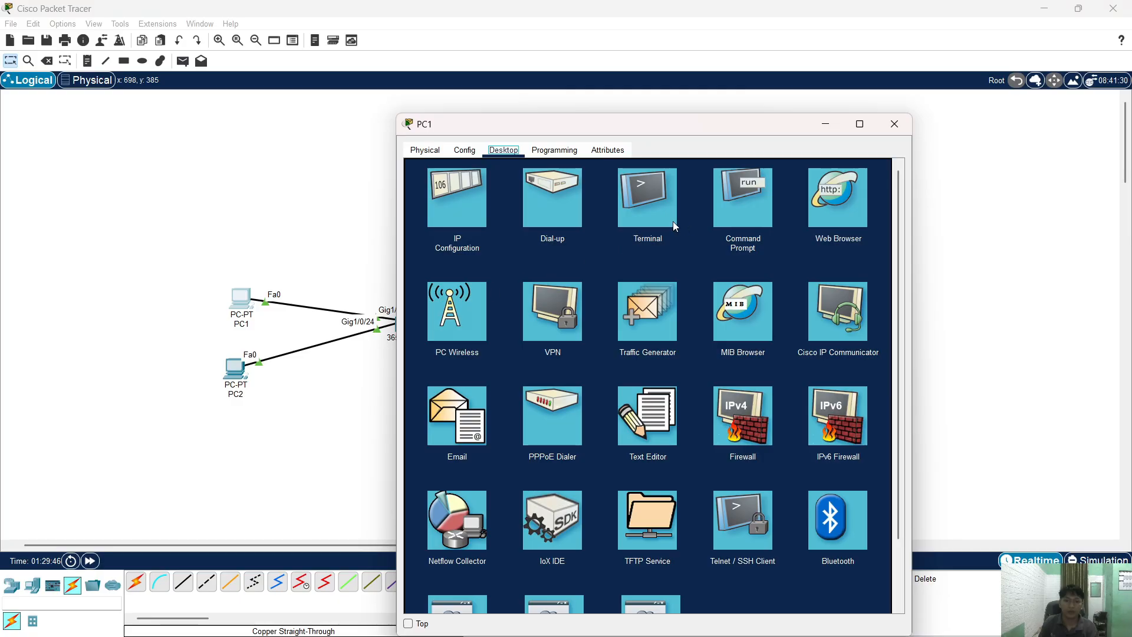
{"action": "left_click", "coordinate": [455, 203]}
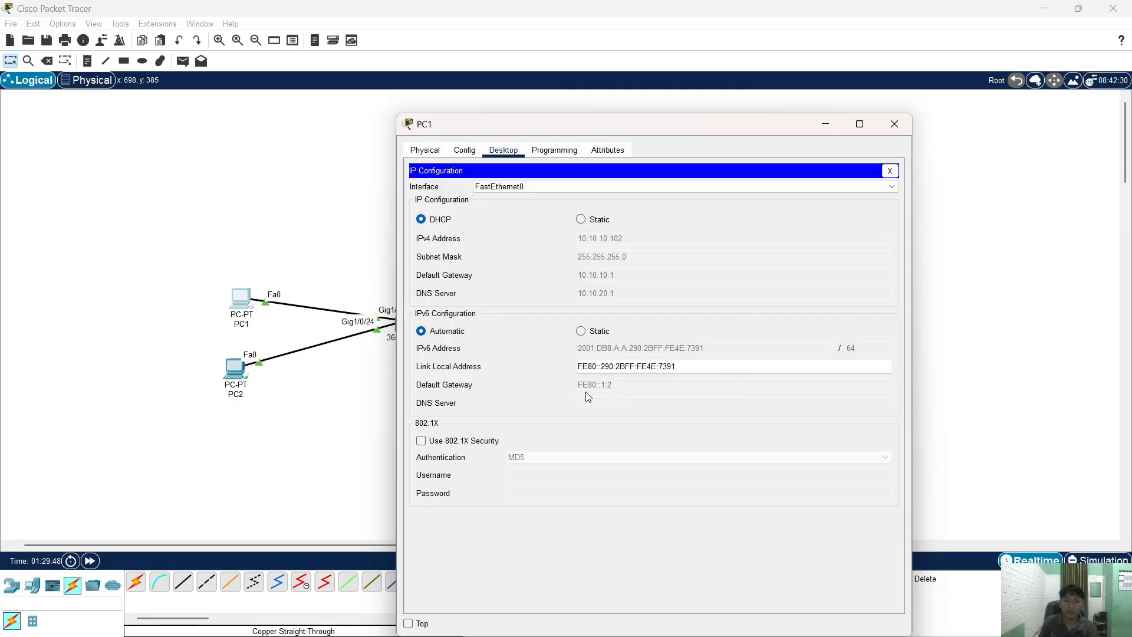
{"action": "left_click", "coordinate": [900, 124]}
{"action": "key", "text": "alt+Tab"}
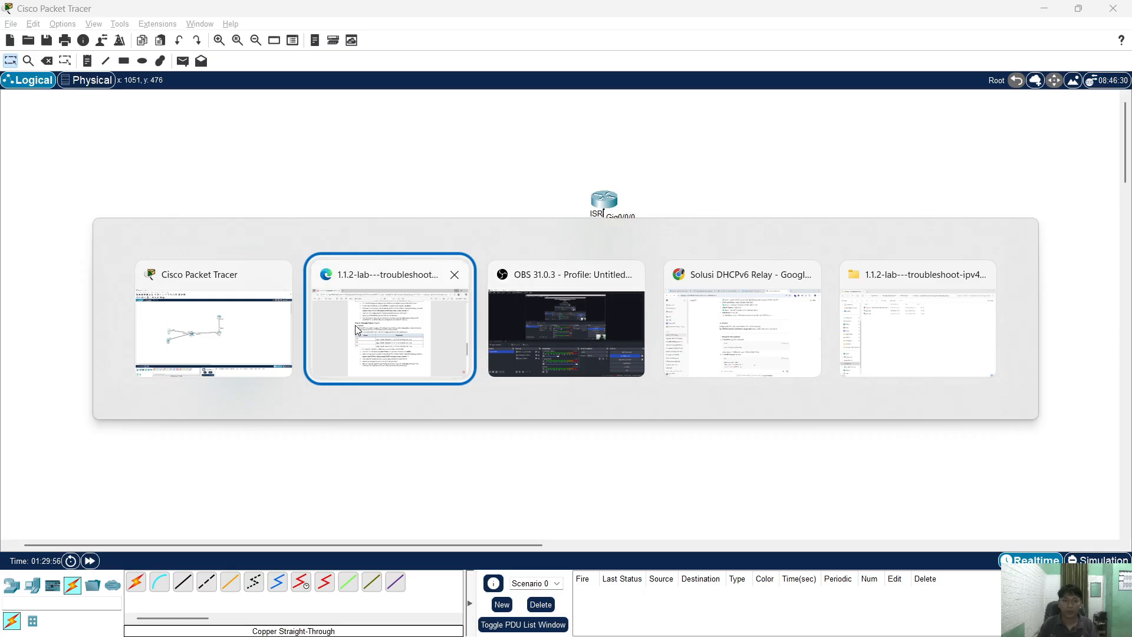
- Find and select R2's G0/0/0 address 10.10.20.254/24 in the PDF's addressing table
{"action": "scroll", "coordinate": [526, 317], "scroll_direction": "up", "scroll_amount": 20}
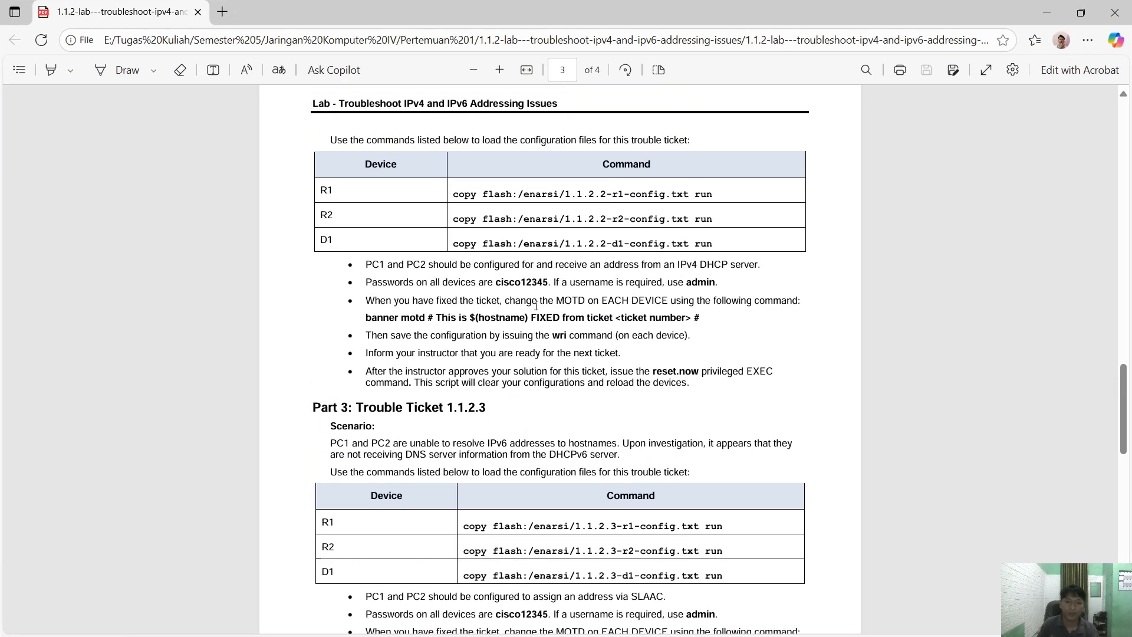
{"action": "scroll", "coordinate": [536, 305], "scroll_direction": "down", "scroll_amount": 3}
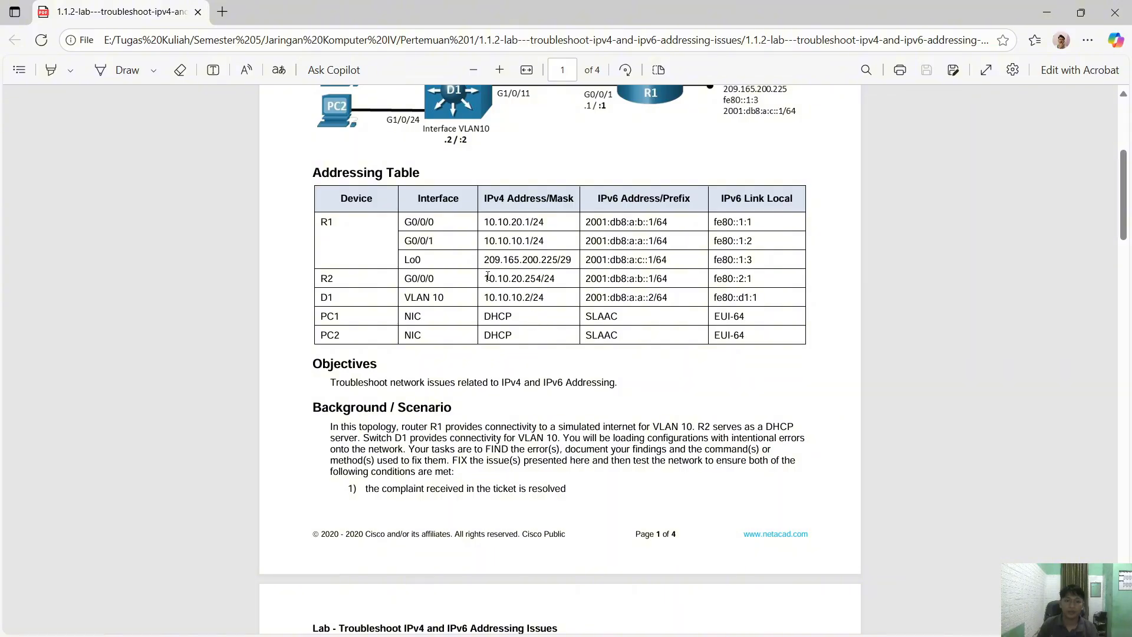
{"action": "left_click_drag", "start_coordinate": [493, 276], "coordinate": [535, 278]}
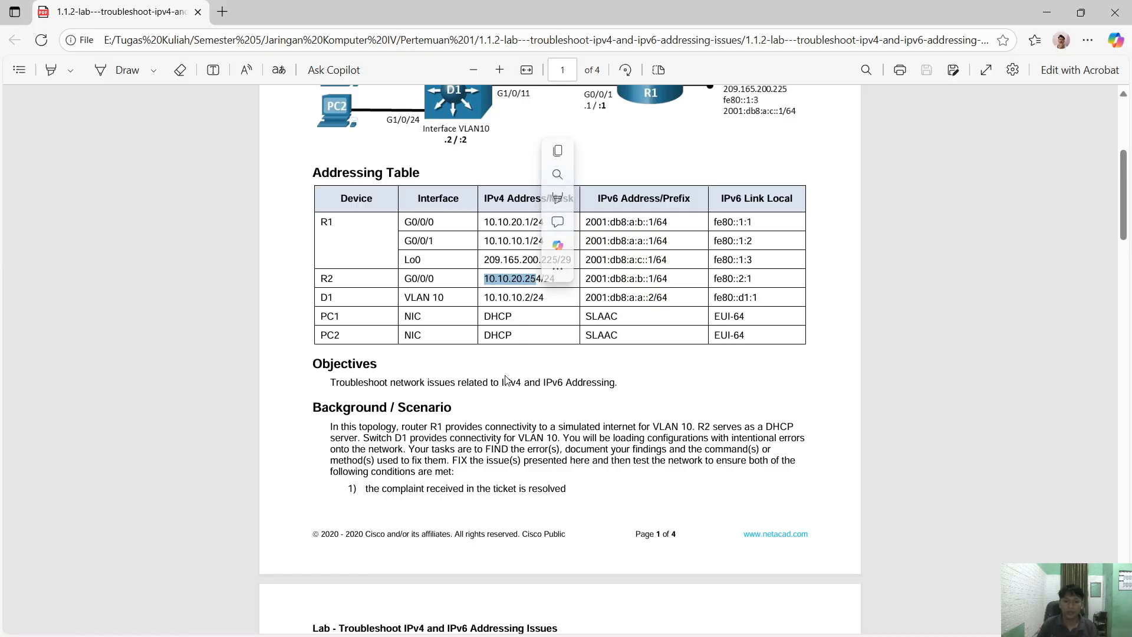
{"action": "left_click", "coordinate": [812, 626]}
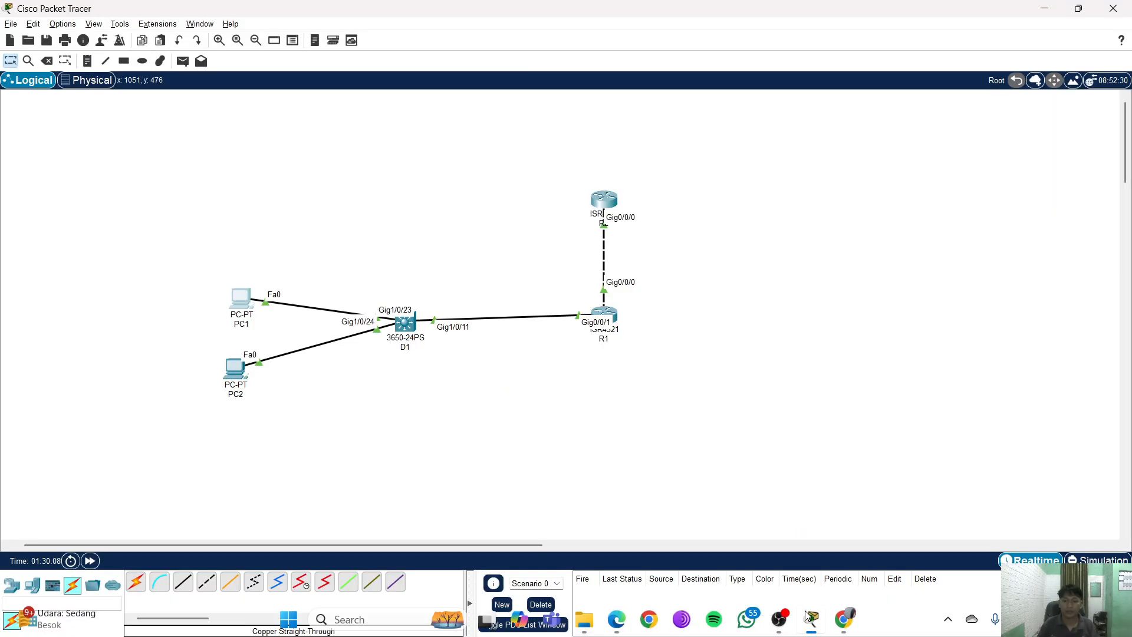
- Open PC1's Command Prompt and copy R1's loopback address 209.165.200.225 from the PDF
{"action": "left_click", "coordinate": [241, 298]}
{"action": "left_click", "coordinate": [738, 219]}
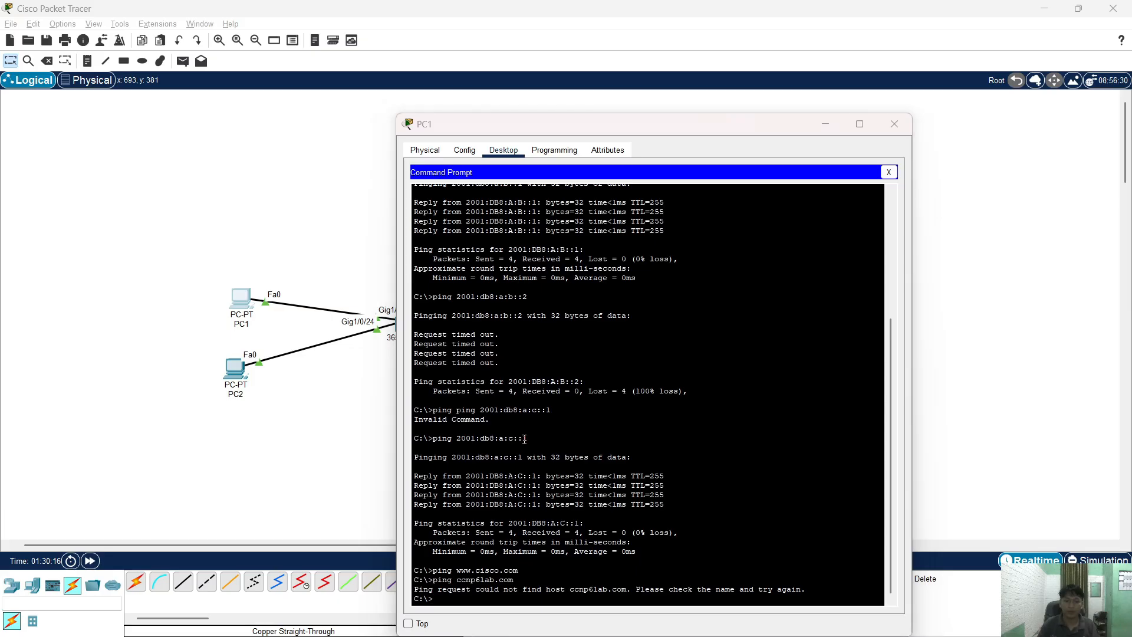
{"action": "key", "text": "alt+Tab"}
{"action": "key", "text": "alt+Tab"}
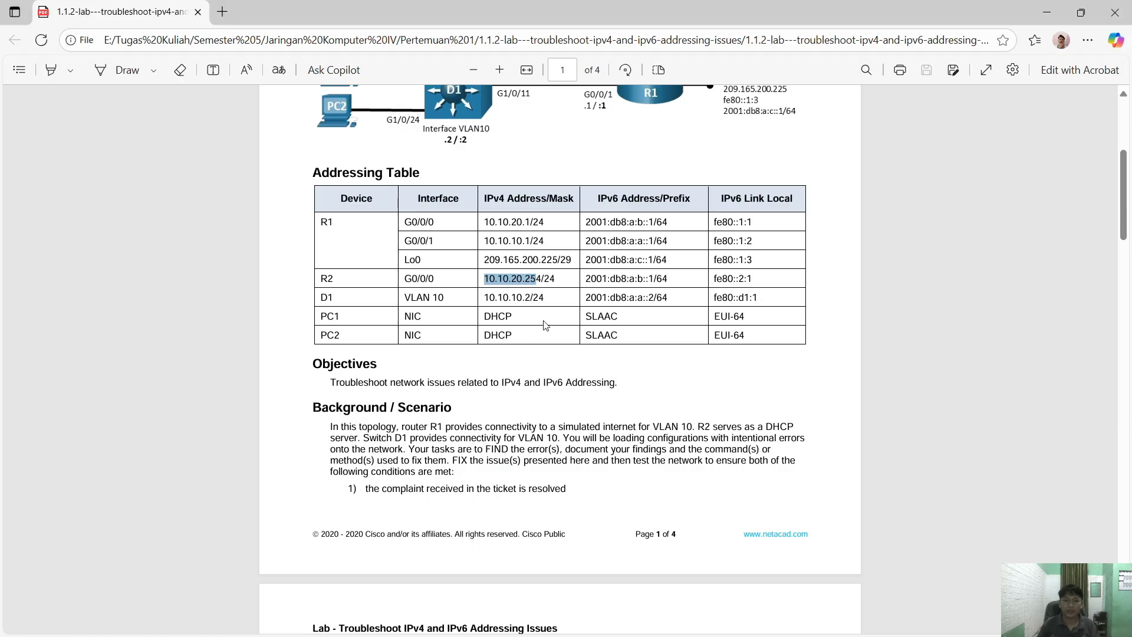
{"action": "left_click", "coordinate": [655, 314]}
{"action": "left_click_drag", "start_coordinate": [500, 260], "coordinate": [556, 260]}
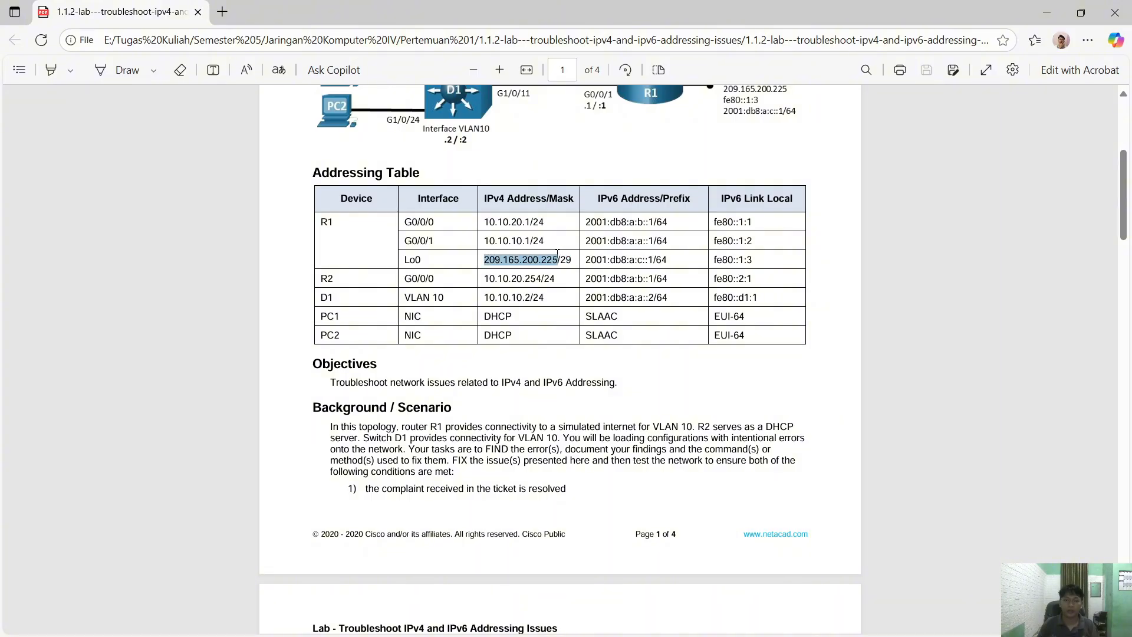
{"action": "right_click", "coordinate": [553, 262]}
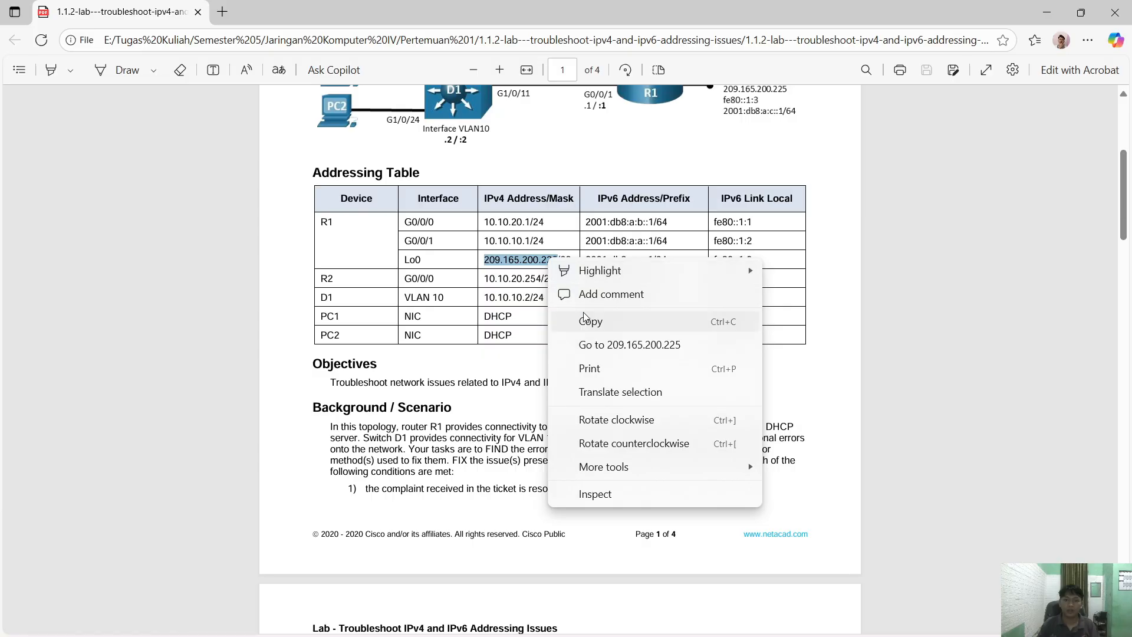
{"action": "left_click", "coordinate": [587, 320]}
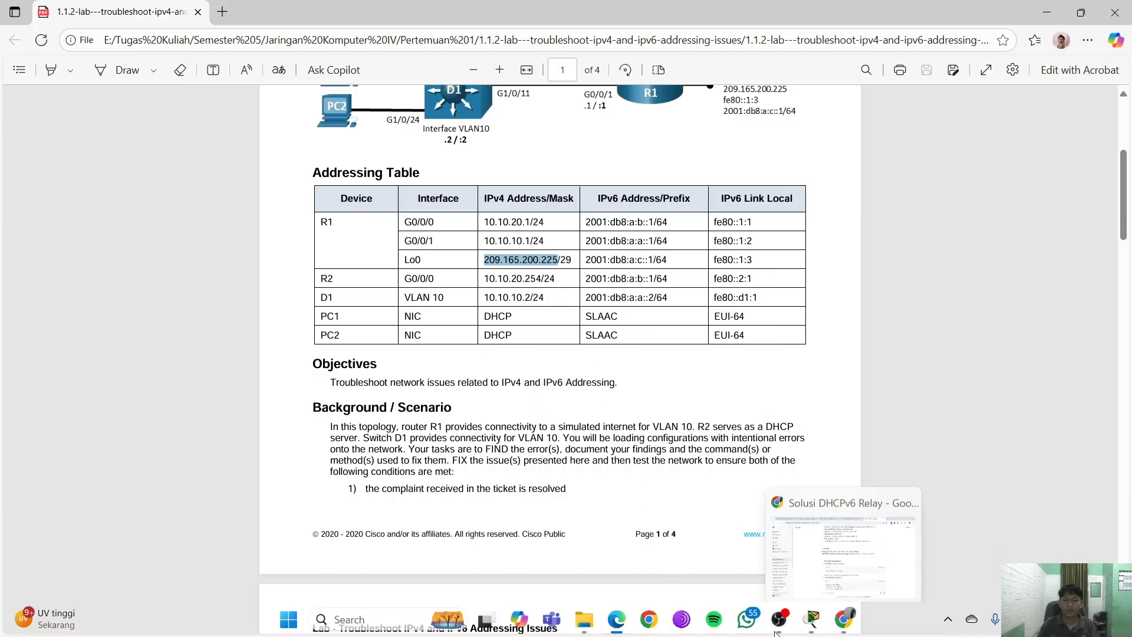
- Ping 209.165.200.225 from PC1, getting four replies with 0% loss
{"action": "mouse_move", "coordinate": [812, 619]}
{"action": "left_click", "coordinate": [870, 572]}
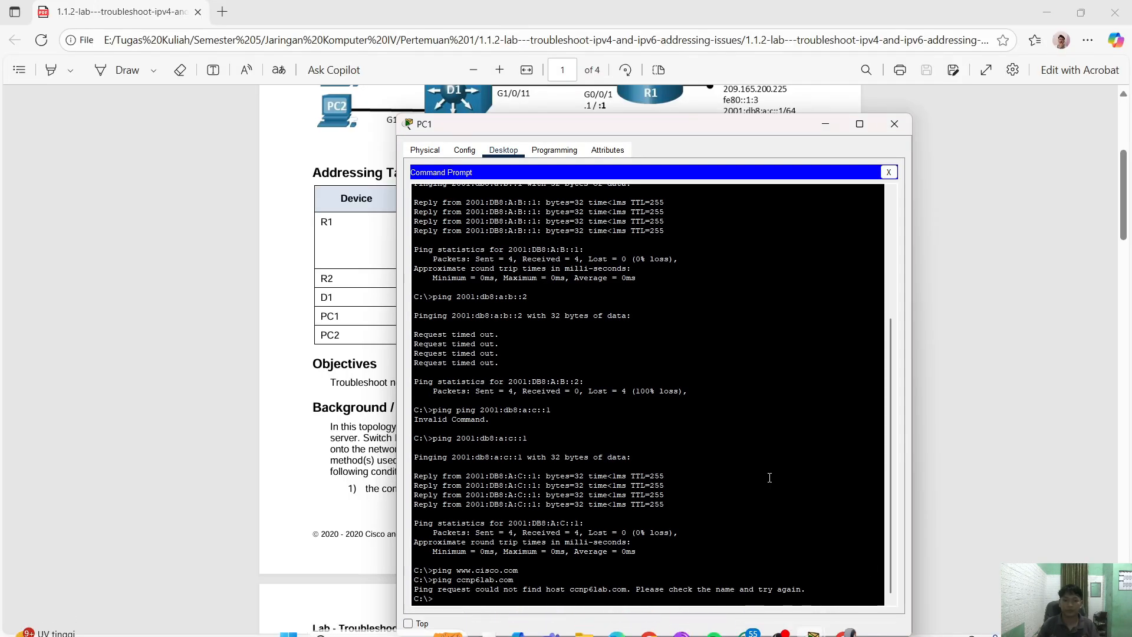
{"action": "type", "text": "pi"}
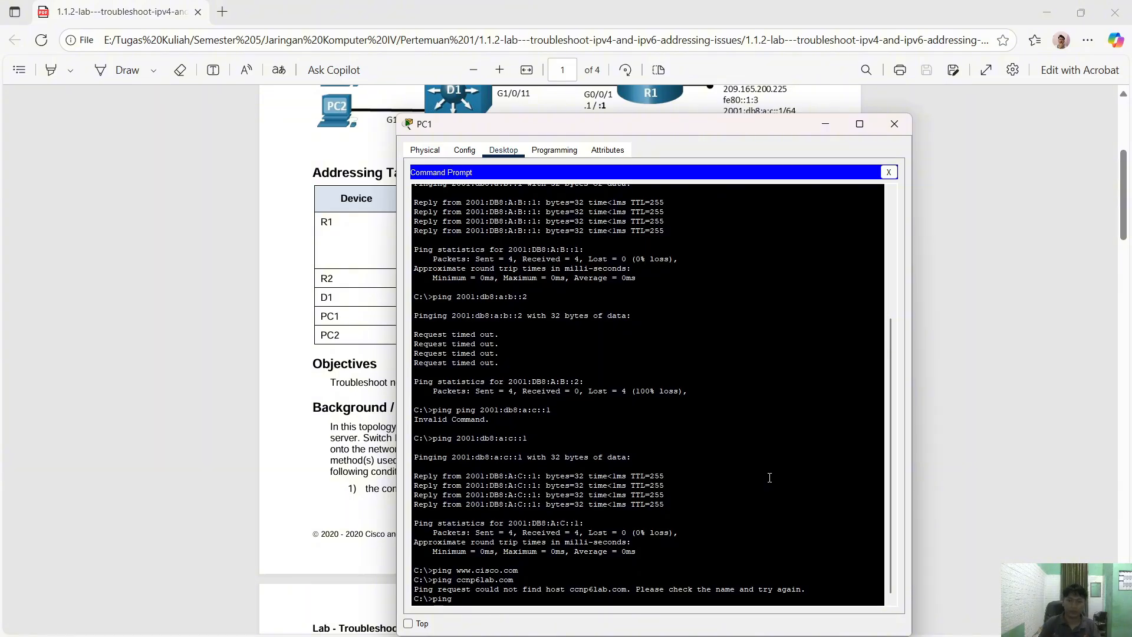
{"action": "type", "text": "ng"}
{"action": "right_click", "coordinate": [770, 477]}
{"action": "left_click", "coordinate": [801, 491]}
{"action": "key", "text": "Return"}
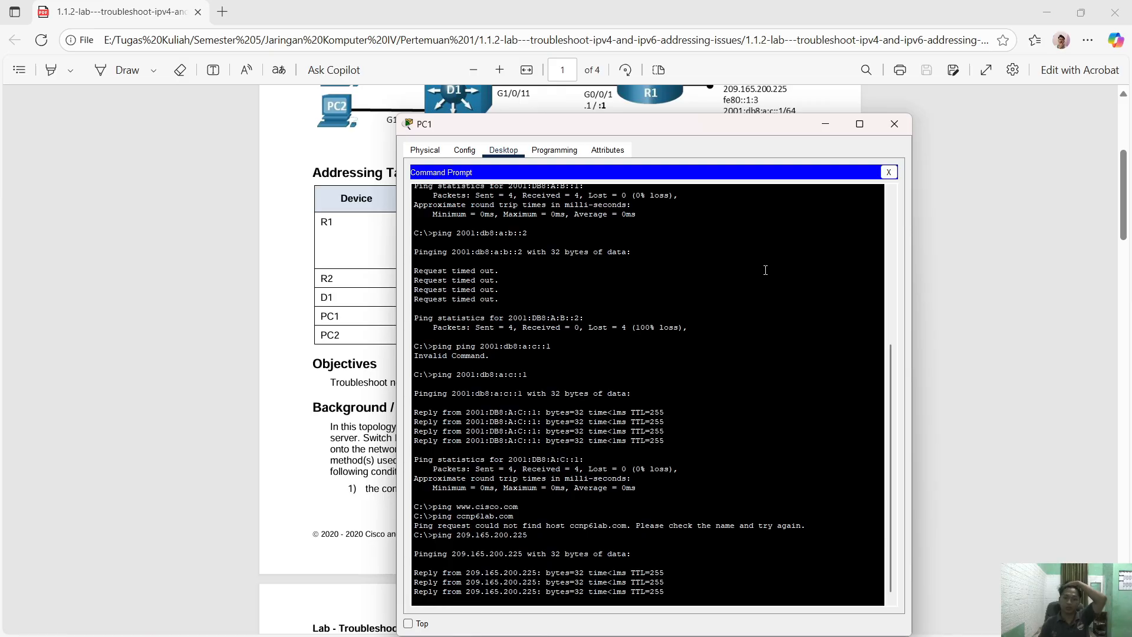
{"action": "left_click", "coordinate": [894, 124]}
- Copy R1's G0/0/0 IPv4 address 10.10.20.1 from the PDF's addressing table
{"action": "scroll", "coordinate": [614, 284], "scroll_direction": "up", "scroll_amount": 3}
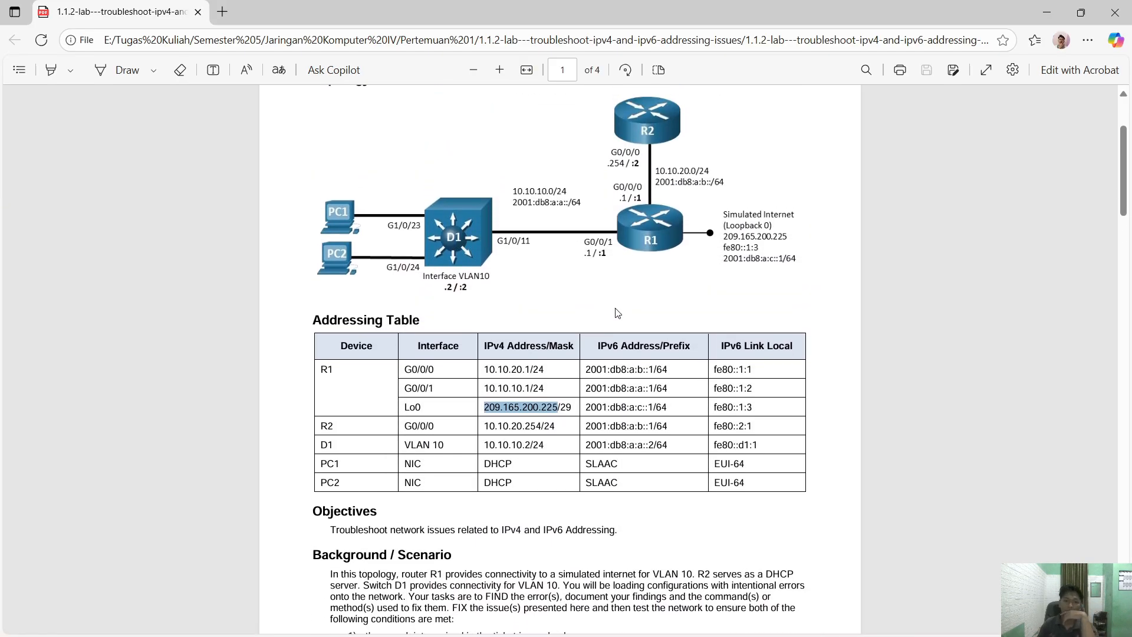
{"action": "scroll", "coordinate": [615, 295], "scroll_direction": "up", "scroll_amount": 2}
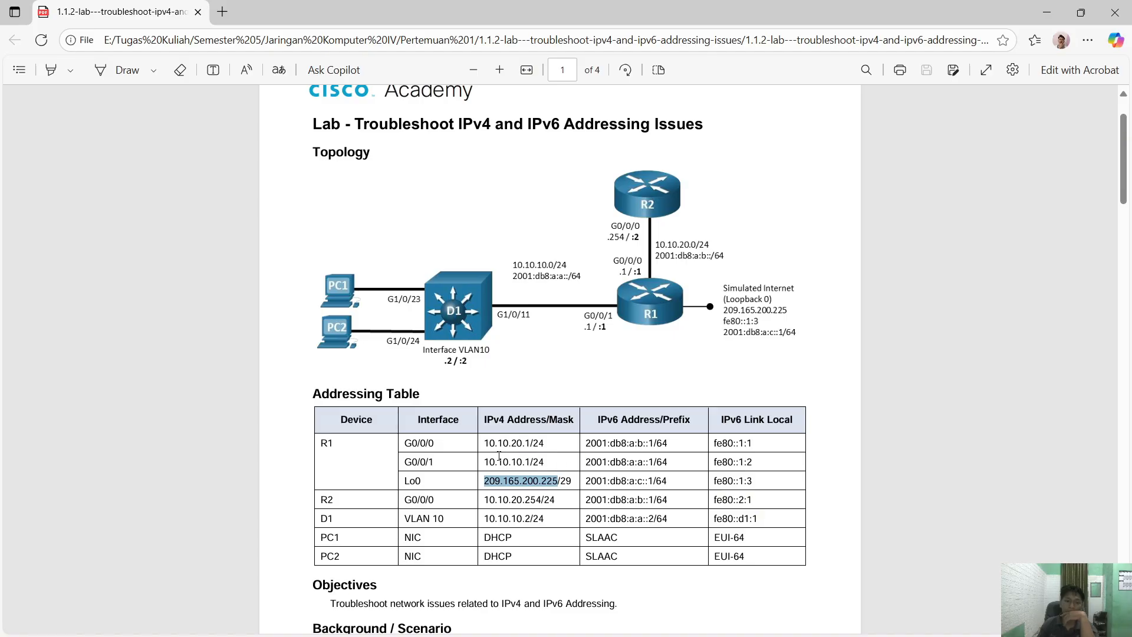
{"action": "left_click_drag", "start_coordinate": [484, 443], "coordinate": [532, 442]}
{"action": "right_click", "coordinate": [524, 443]}
{"action": "left_click", "coordinate": [586, 488]}
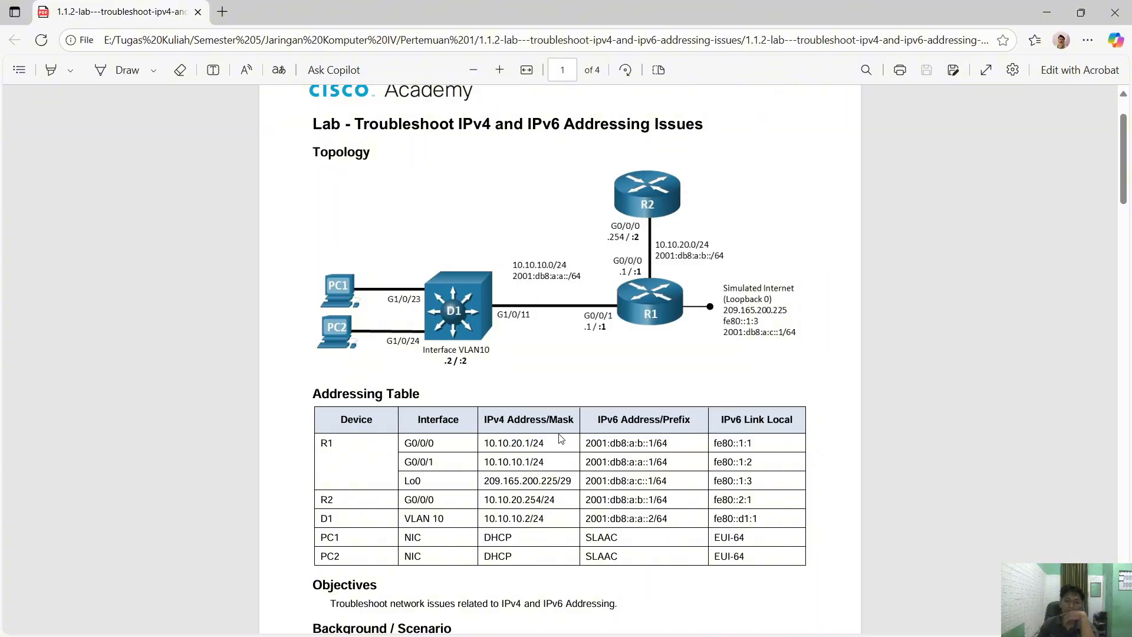
{"action": "left_click_drag", "start_coordinate": [489, 443], "coordinate": [530, 443]}
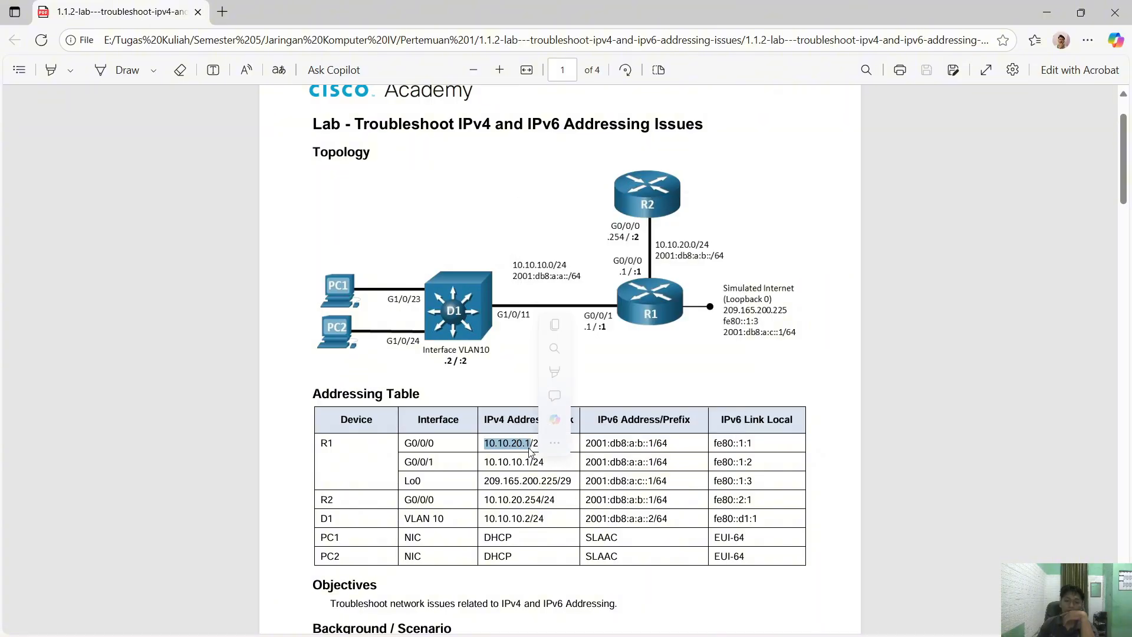
{"action": "right_click", "coordinate": [529, 444]}
{"action": "left_click", "coordinate": [566, 266]}
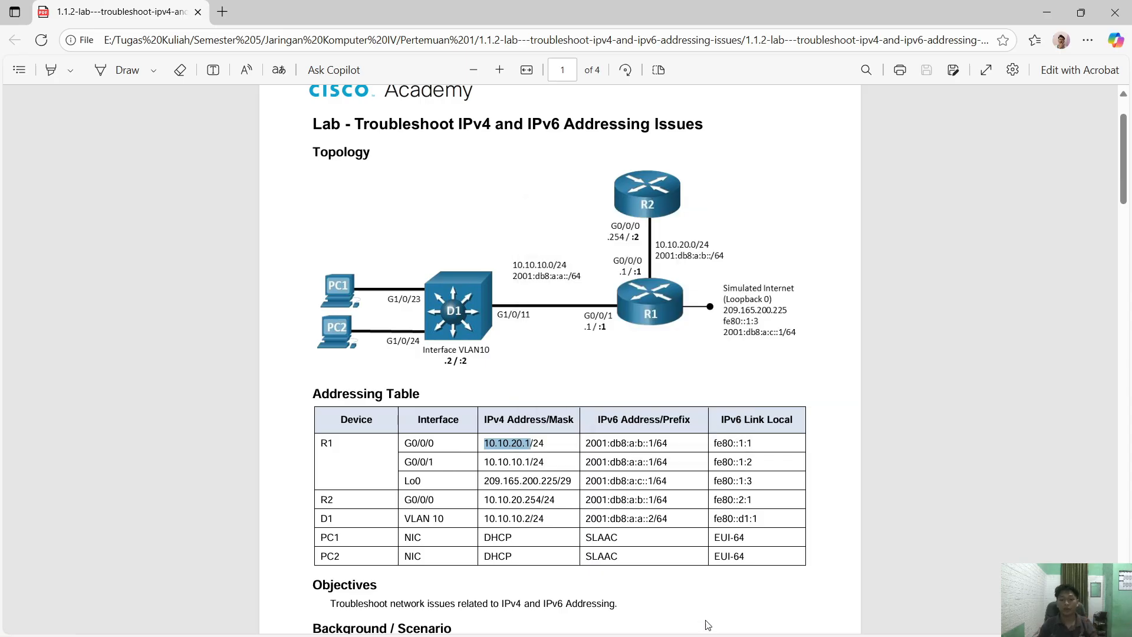
- Ping 10.10.20.1 from PC1's Command Prompt, receiving four replies at 0% loss
{"action": "left_click", "coordinate": [812, 624]}
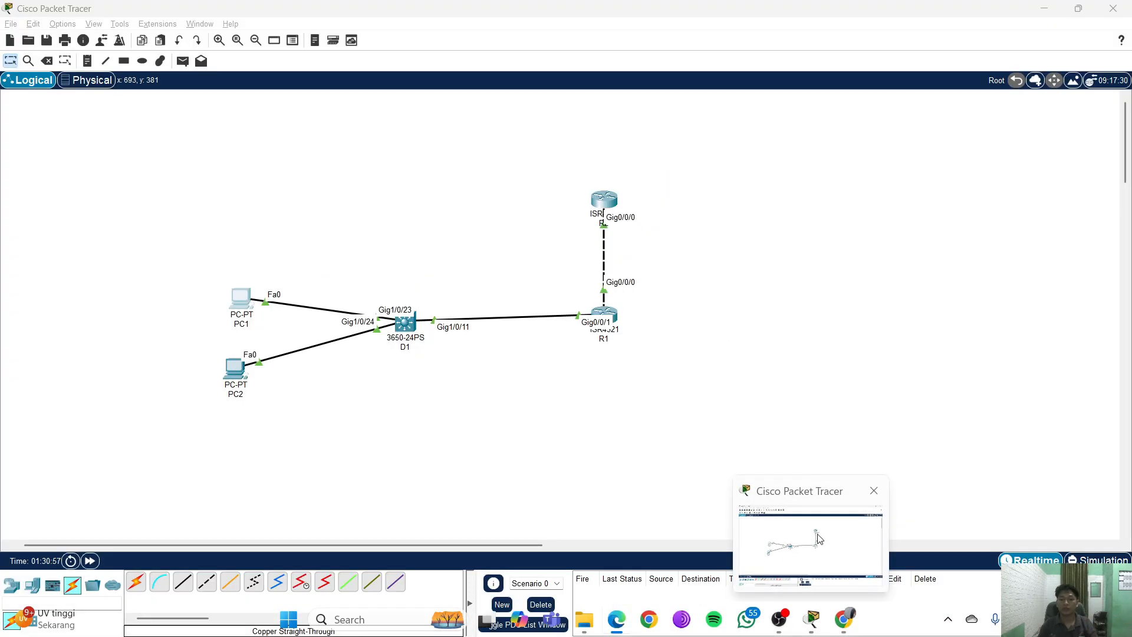
{"action": "left_click", "coordinate": [239, 303]}
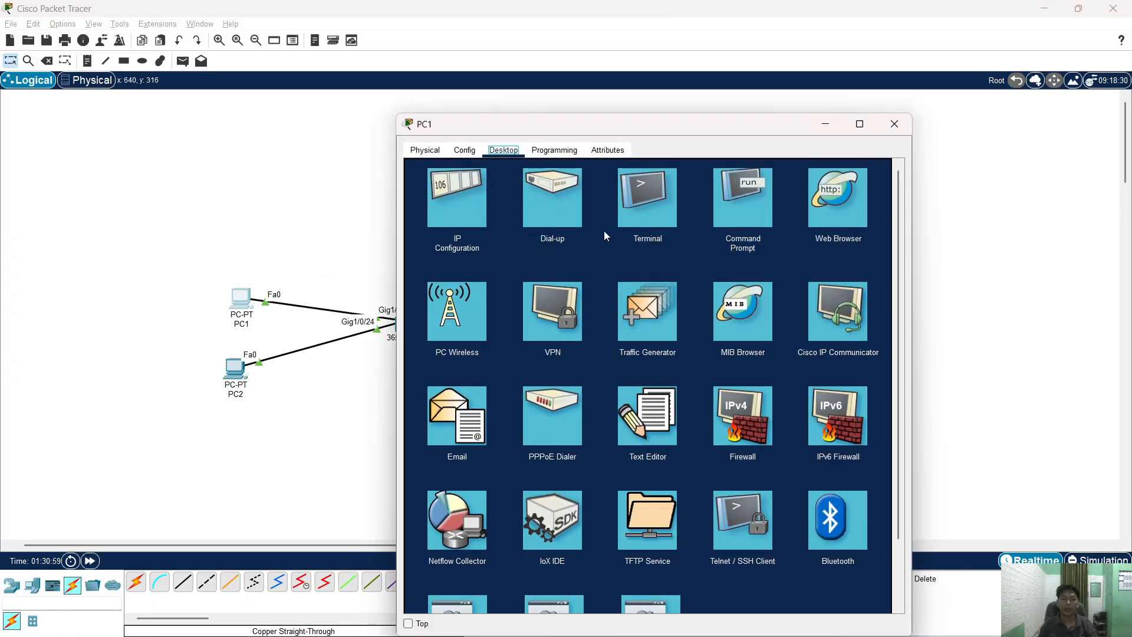
{"action": "left_click", "coordinate": [743, 197]}
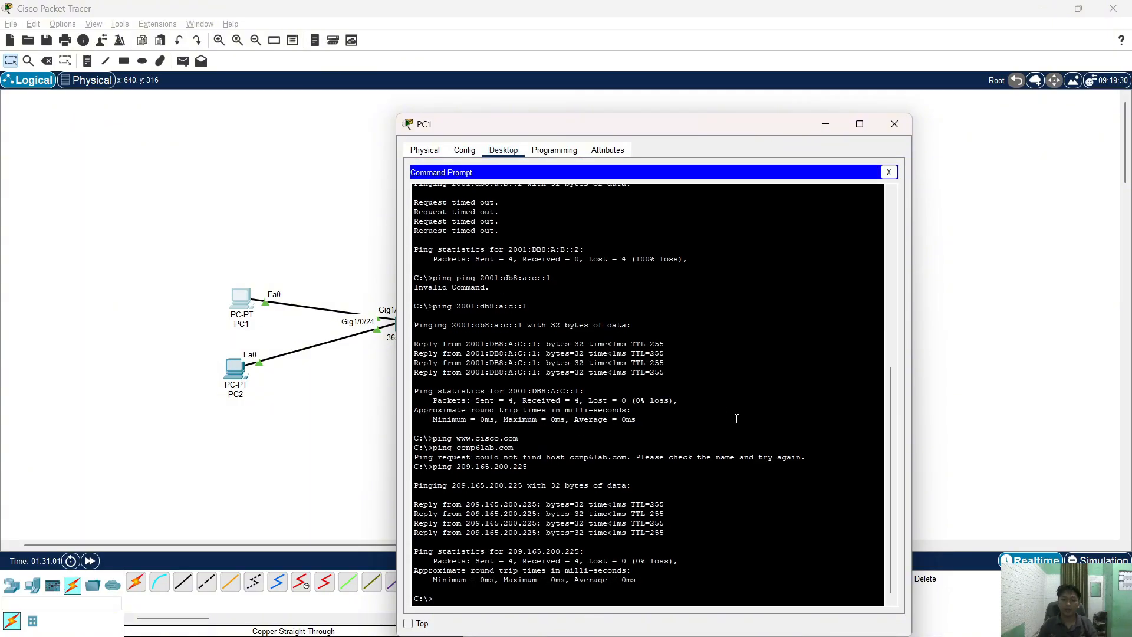
{"action": "type", "text": "ping"}
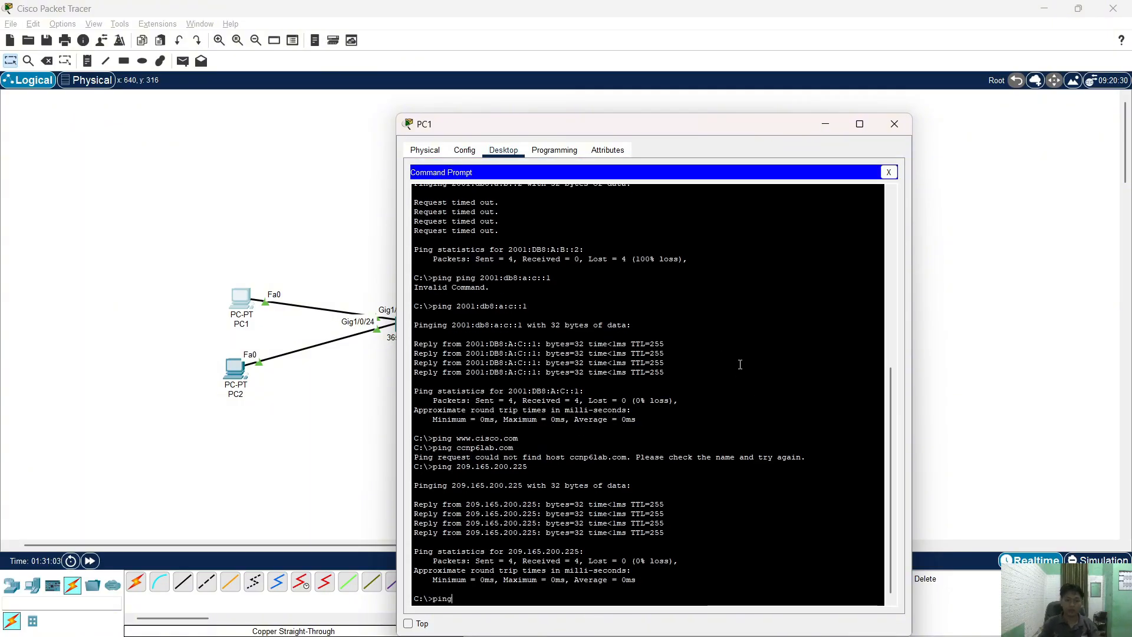
{"action": "right_click", "coordinate": [741, 364]}
{"action": "left_click", "coordinate": [752, 380]}
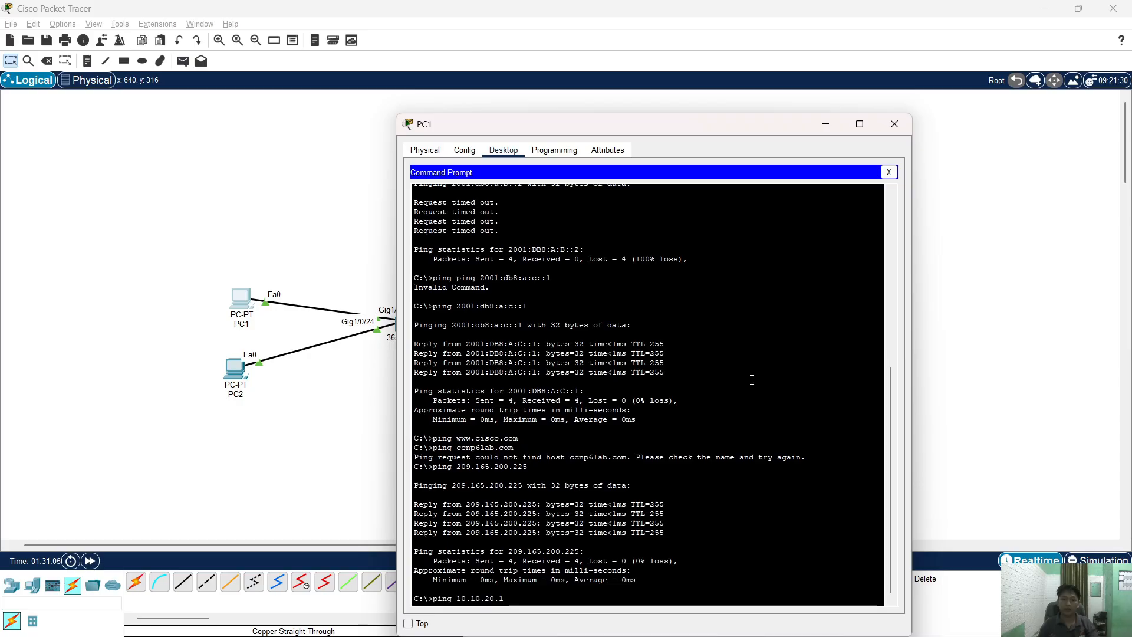
{"action": "key", "text": "Return"}
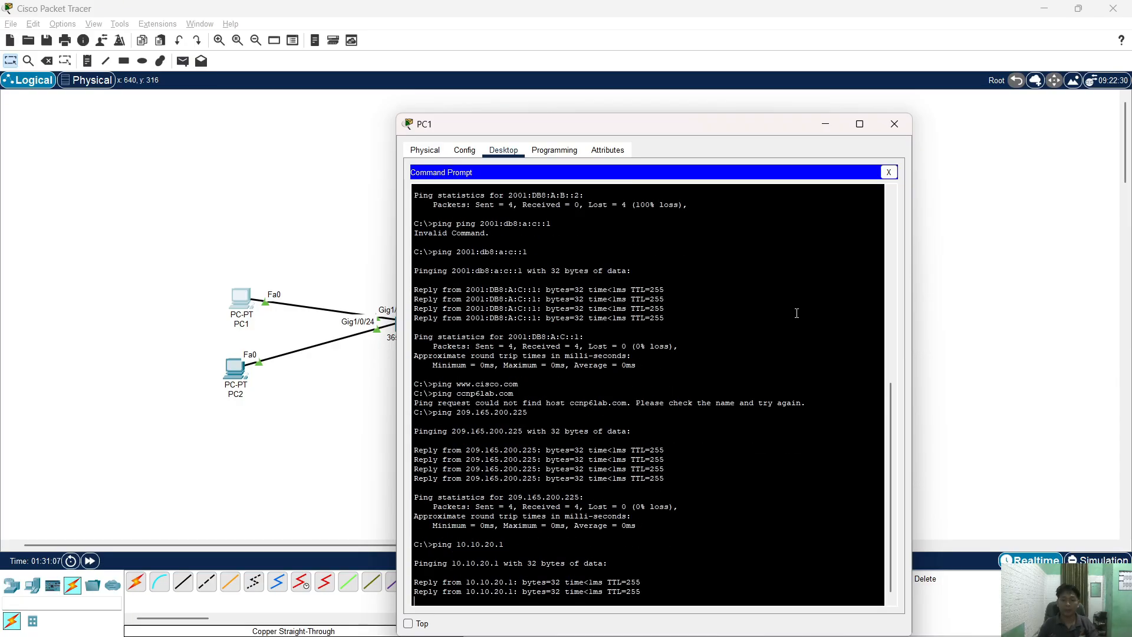
{"action": "mouse_move", "coordinate": [784, 622]}
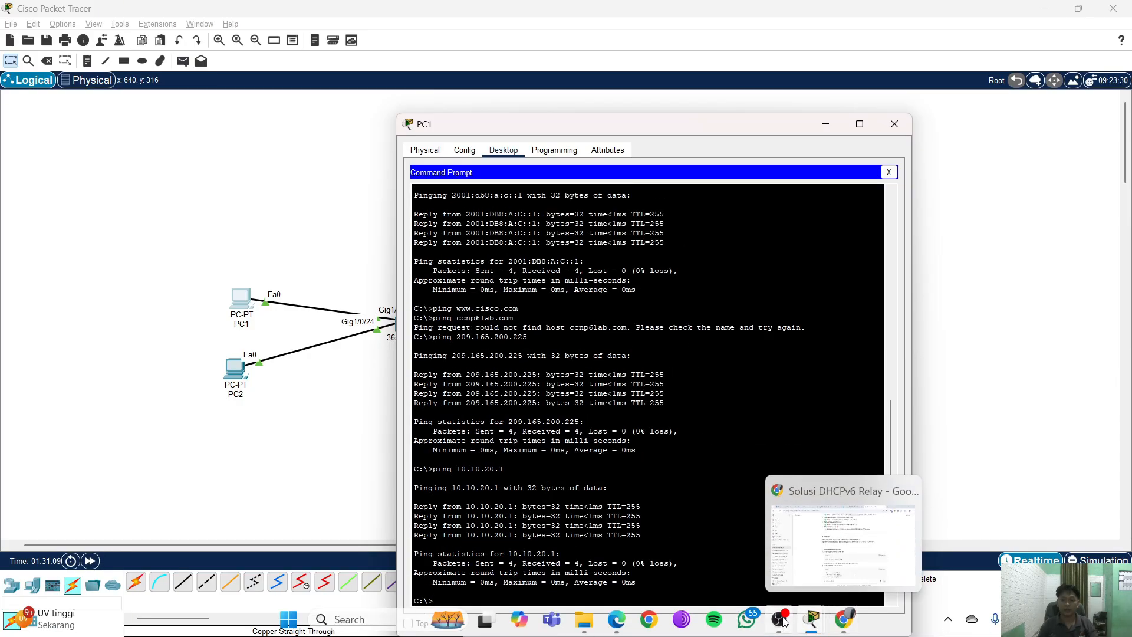
{"action": "left_click", "coordinate": [616, 622]}
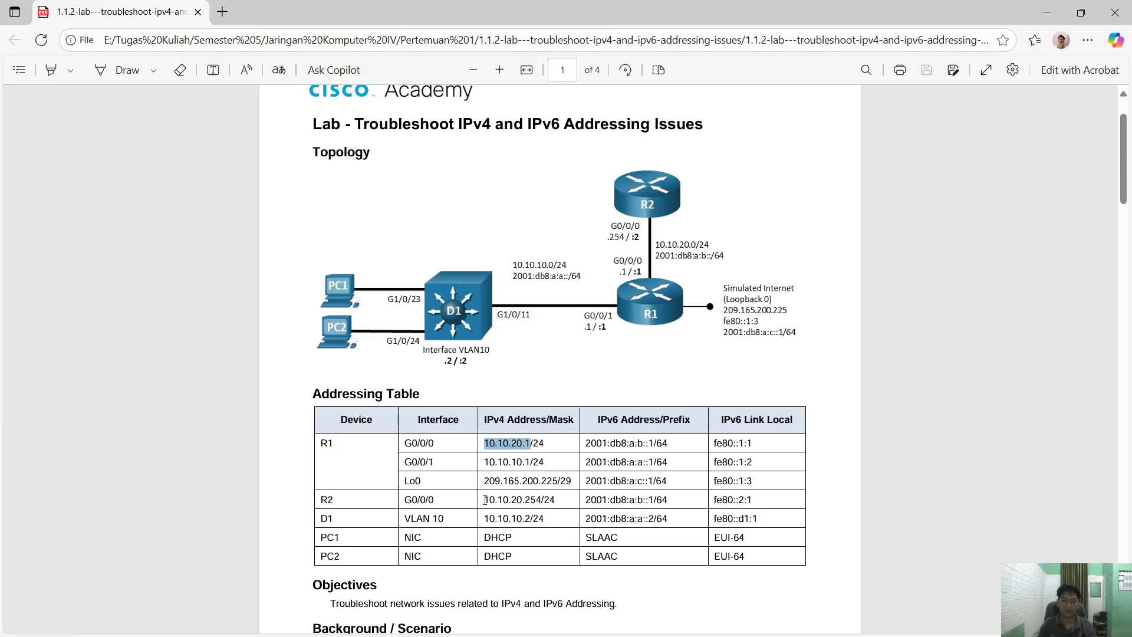
- Copy R2's G0/0/0 address 10.10.20.254 from the PDF's addressing table
{"action": "left_click_drag", "start_coordinate": [484, 499], "coordinate": [541, 501]}
{"action": "right_click", "coordinate": [534, 502]}
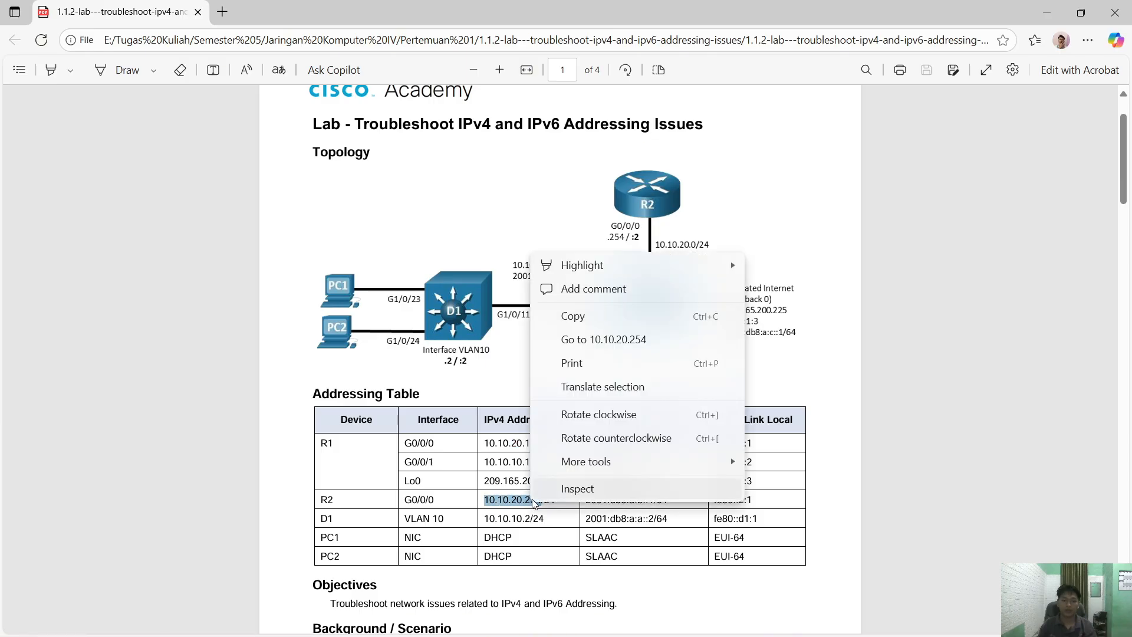
{"action": "left_click", "coordinate": [572, 316]}
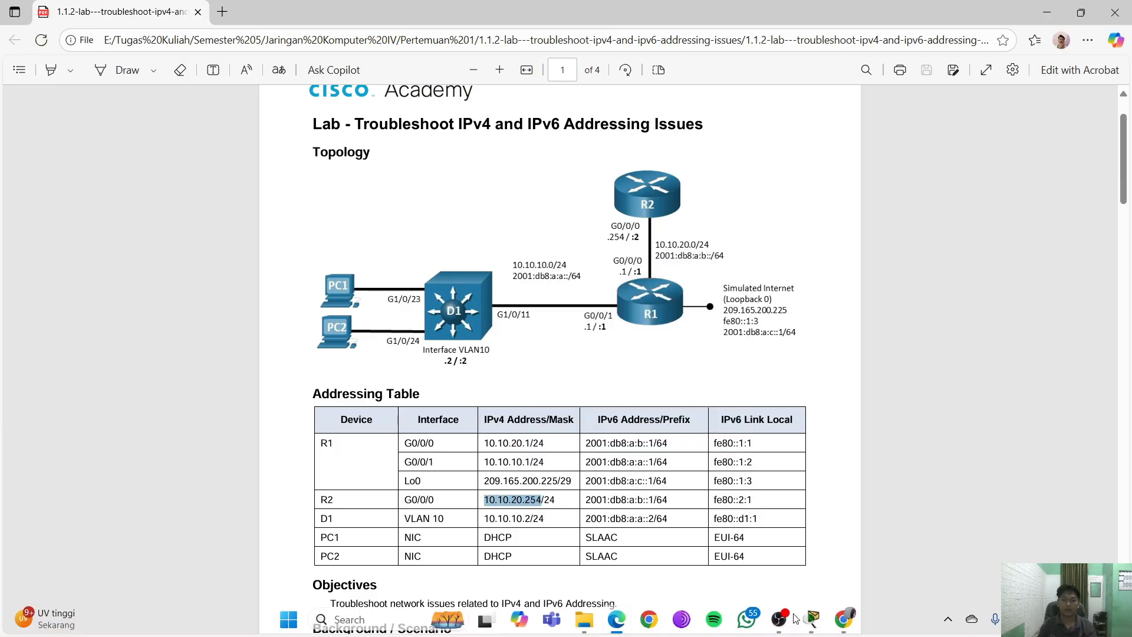
- Ping 10.10.20.254 from PC1 with 0% loss and move PC1's window beside the table
{"action": "mouse_move", "coordinate": [808, 618]}
{"action": "left_click", "coordinate": [885, 580]}
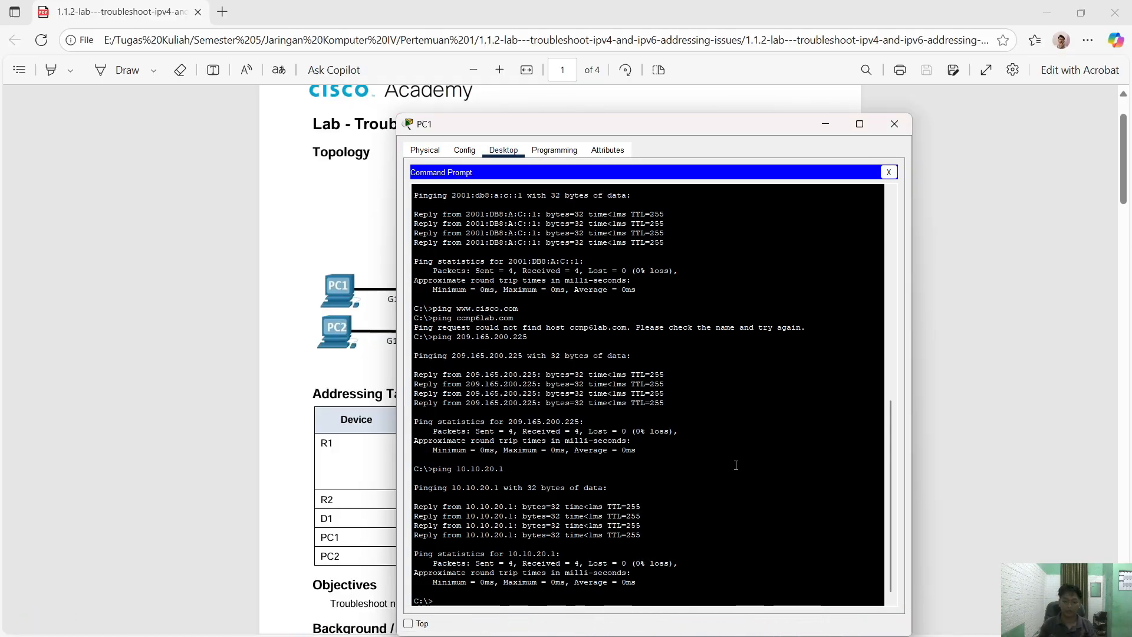
{"action": "type", "text": "ping"}
{"action": "right_click", "coordinate": [736, 464]}
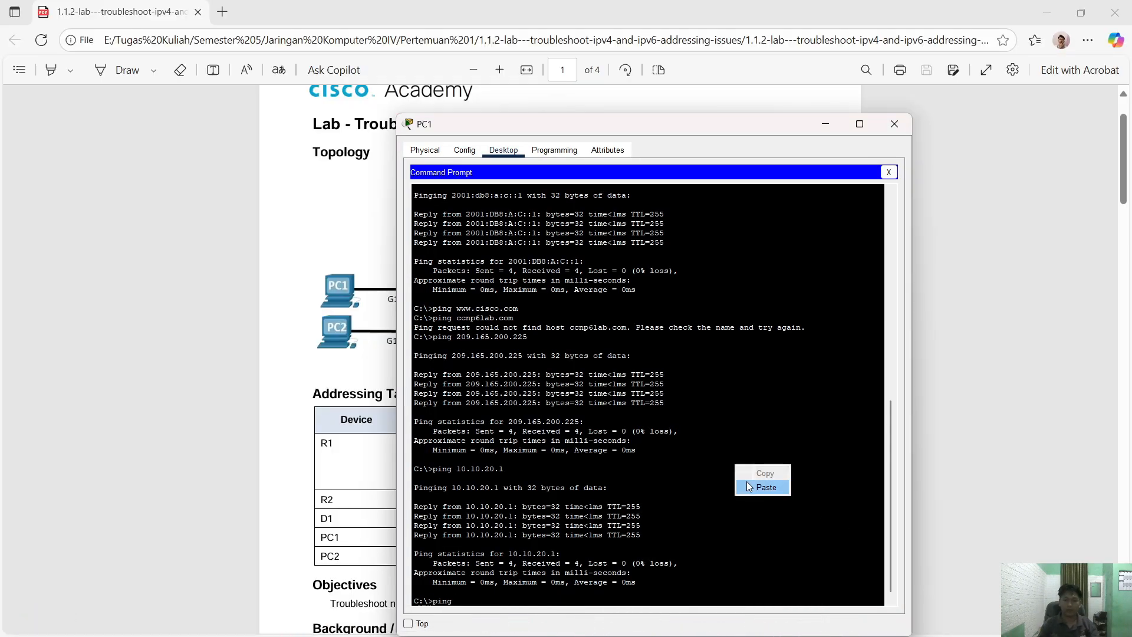
{"action": "left_click", "coordinate": [753, 487]}
{"action": "key", "text": "Return"}
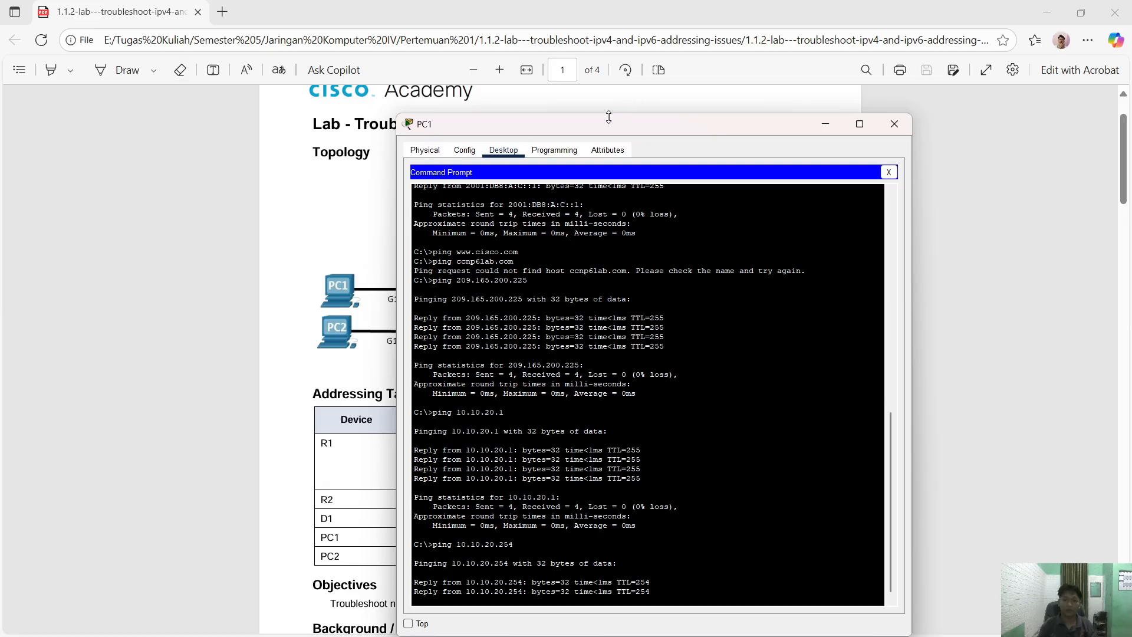
{"action": "left_click_drag", "start_coordinate": [602, 125], "coordinate": [917, 90]}
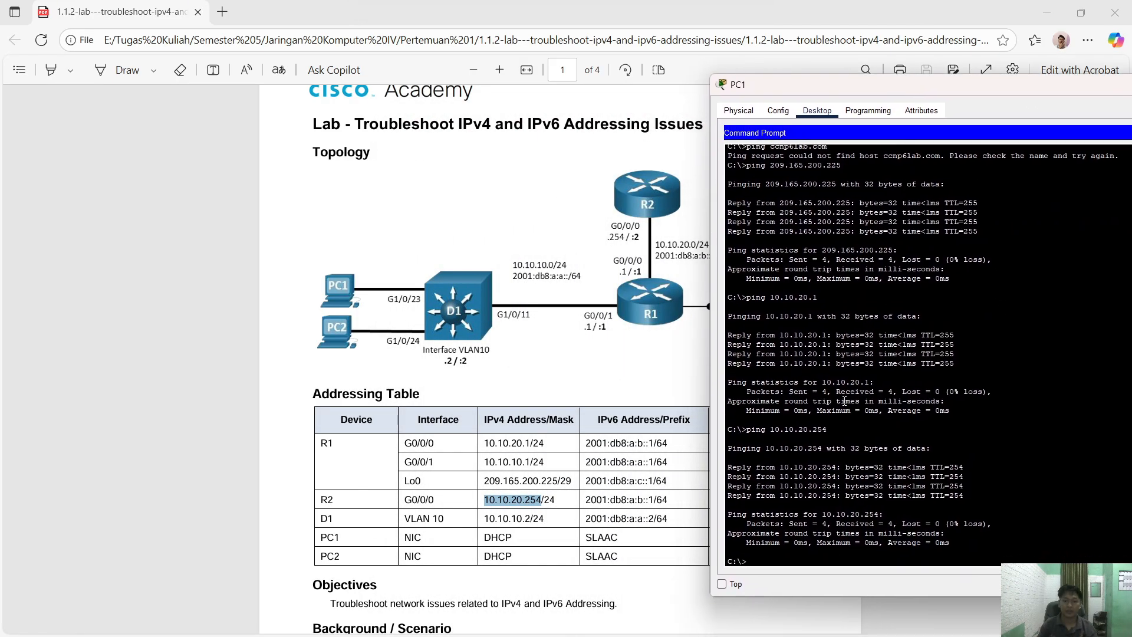
- Keep PC1's window always on top and shift it further right of the PDF
{"action": "left_click", "coordinate": [736, 581]}
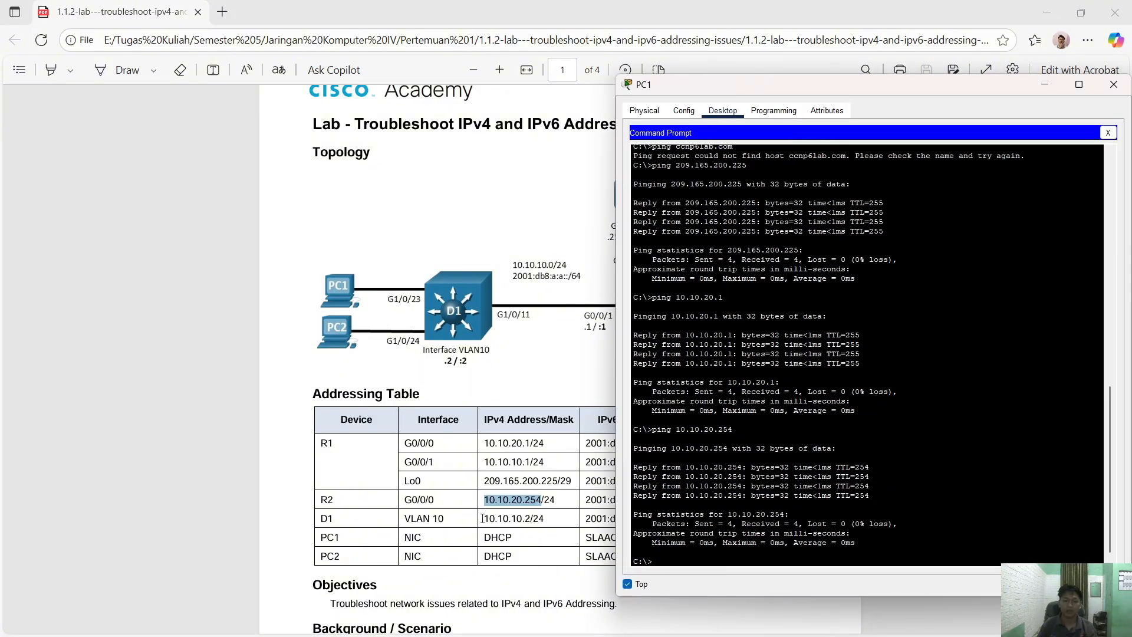
{"action": "left_click_drag", "start_coordinate": [485, 518], "coordinate": [522, 517]}
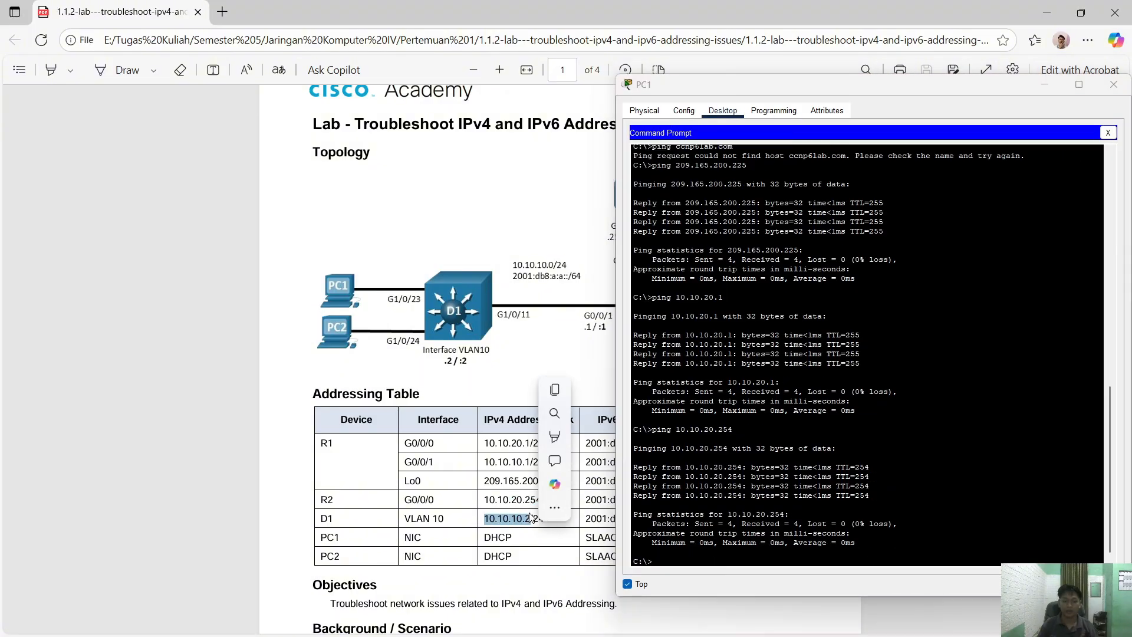
{"action": "left_click_drag", "start_coordinate": [709, 88], "coordinate": [771, 92]}
- Ping R1's G0/0/0 IPv6 address 2001:db8:a:b::1 from PC1, getting four replies at 0% loss
{"action": "left_click_drag", "start_coordinate": [585, 442], "coordinate": [653, 437]}
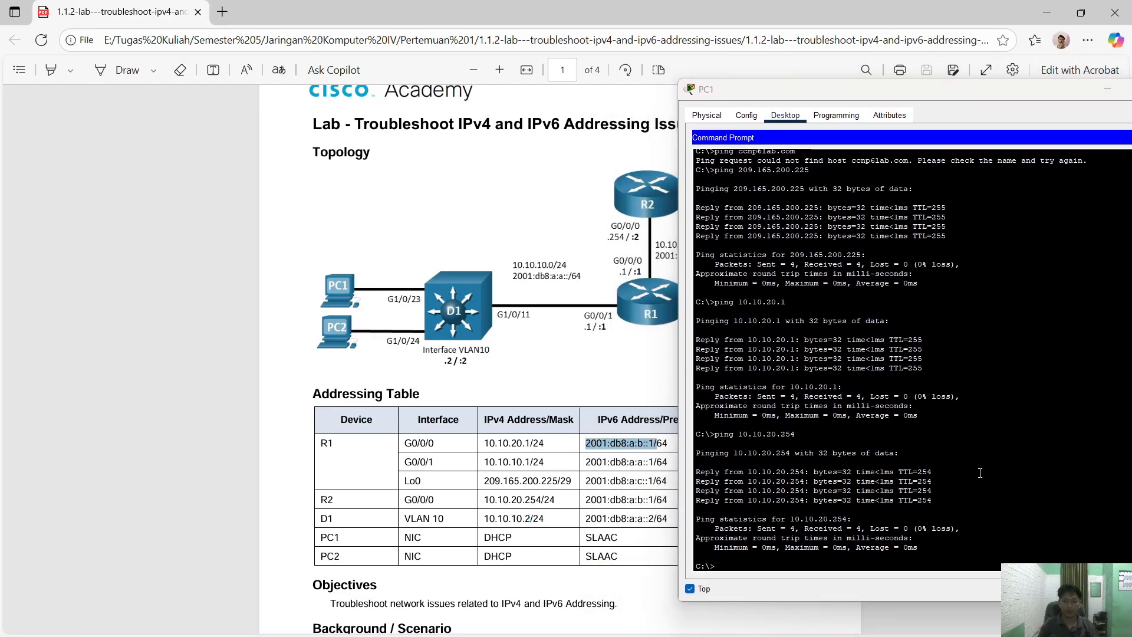
{"action": "left_click", "coordinate": [996, 466]}
{"action": "key", "text": "Up"}
{"action": "key", "text": "BackSpace"}
{"action": "key", "text": "BackSpace"}
{"action": "key", "text": "BackSpace"}
{"action": "key", "text": "BackSpace"}
{"action": "key", "text": "BackSpace"}
{"action": "key", "text": "BackSpace"}
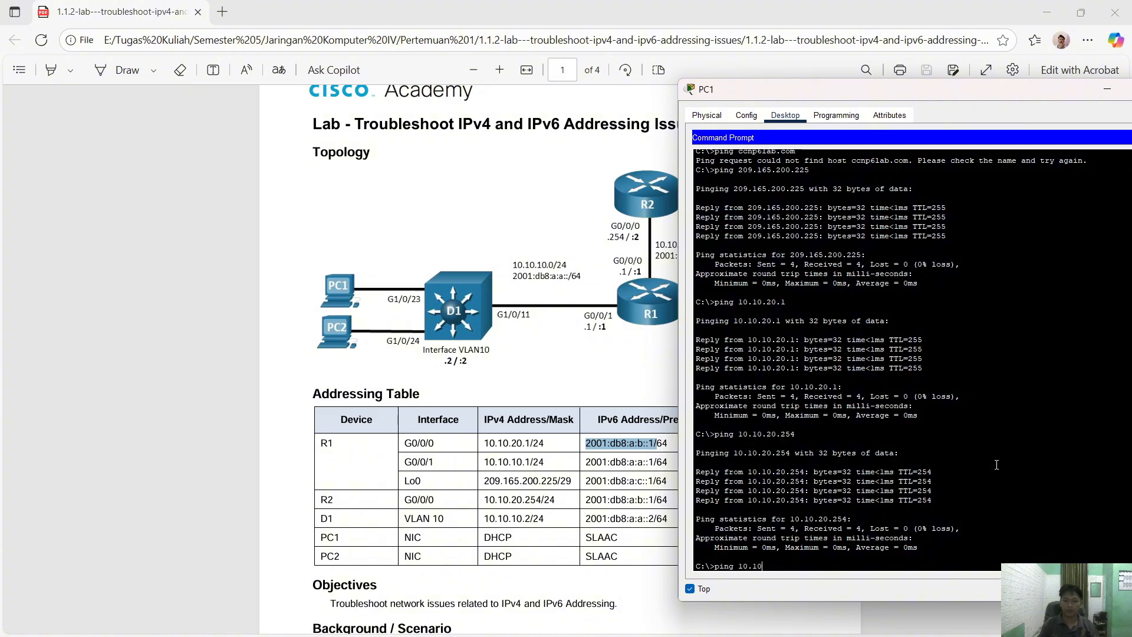
{"action": "right_click", "coordinate": [995, 464]}
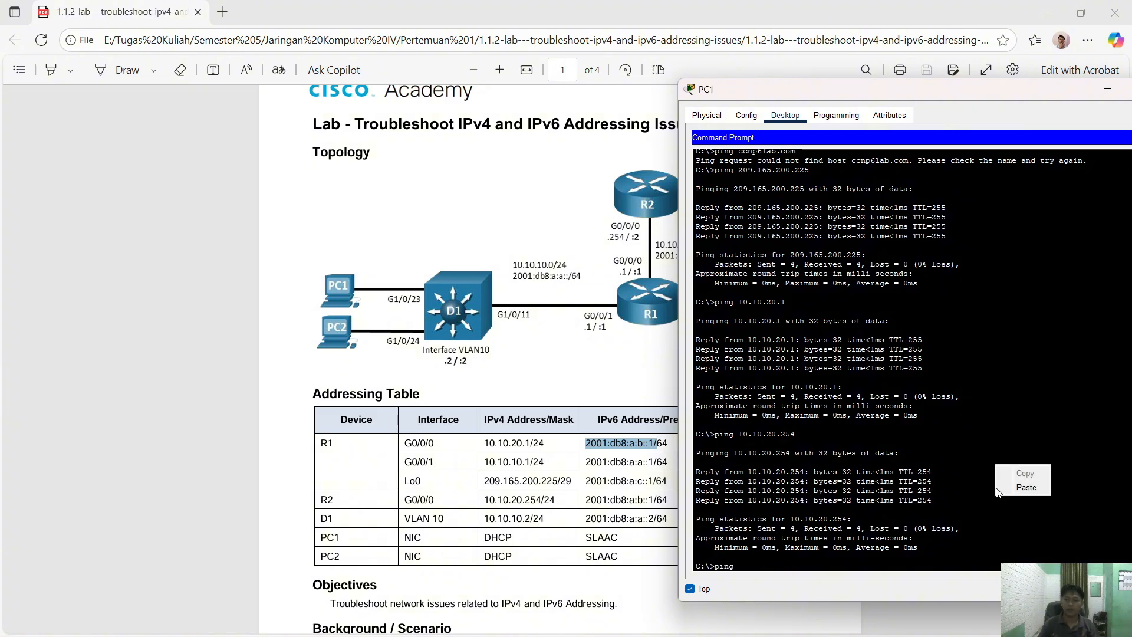
{"action": "left_click", "coordinate": [997, 488]}
{"action": "right_click", "coordinate": [1024, 437]}
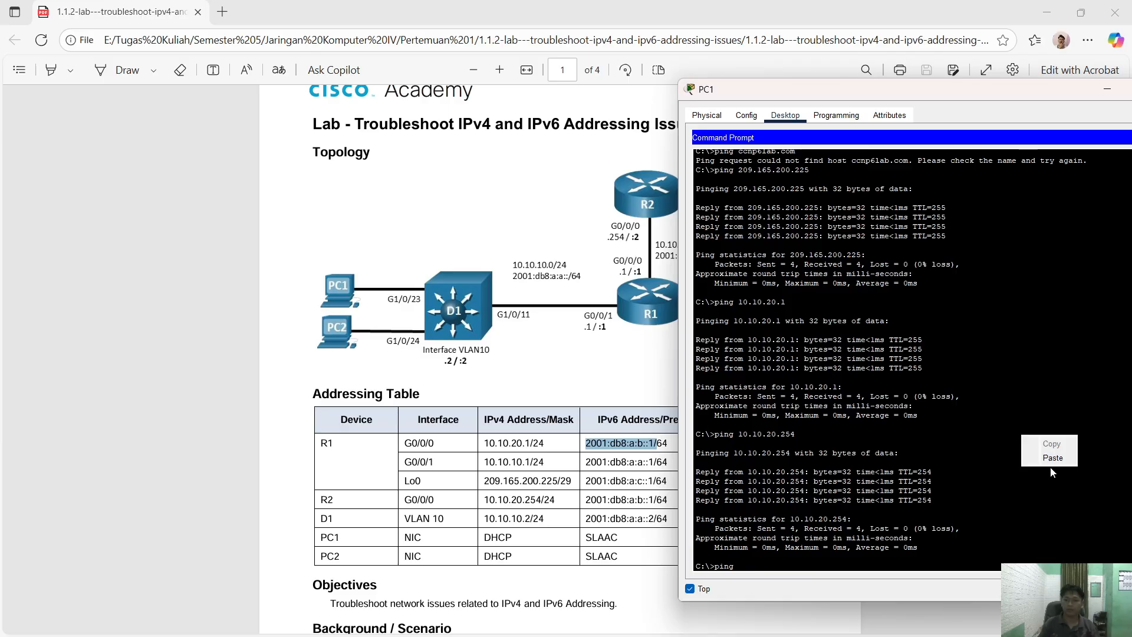
{"action": "left_click", "coordinate": [1050, 467]}
{"action": "key", "text": "Return"}
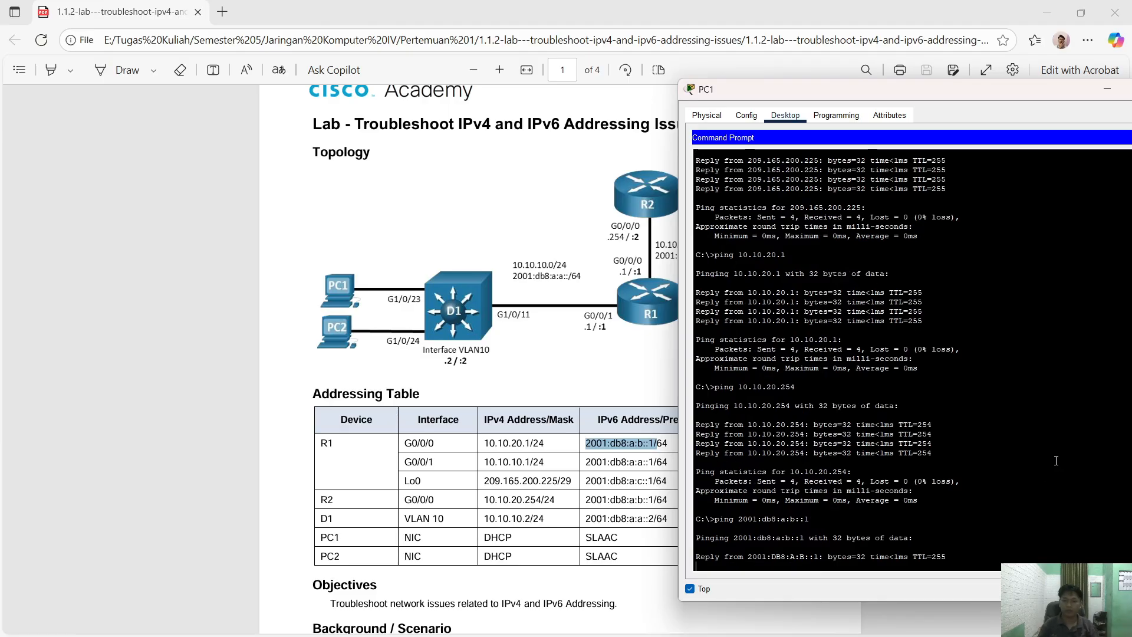
- Select R1's G0/0/1 IPv6 address 2001:db8:a:a::1 and recall the previous ping command
{"action": "left_click_drag", "start_coordinate": [587, 462], "coordinate": [655, 462]}
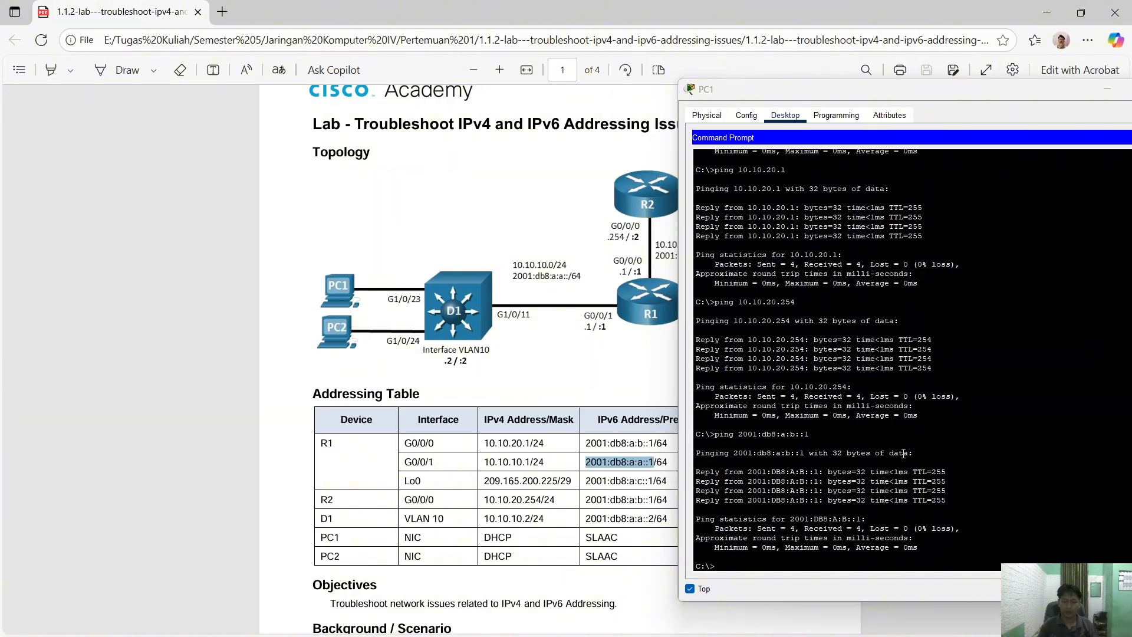
{"action": "left_click", "coordinate": [1027, 443]}
{"action": "key", "text": "Up"}
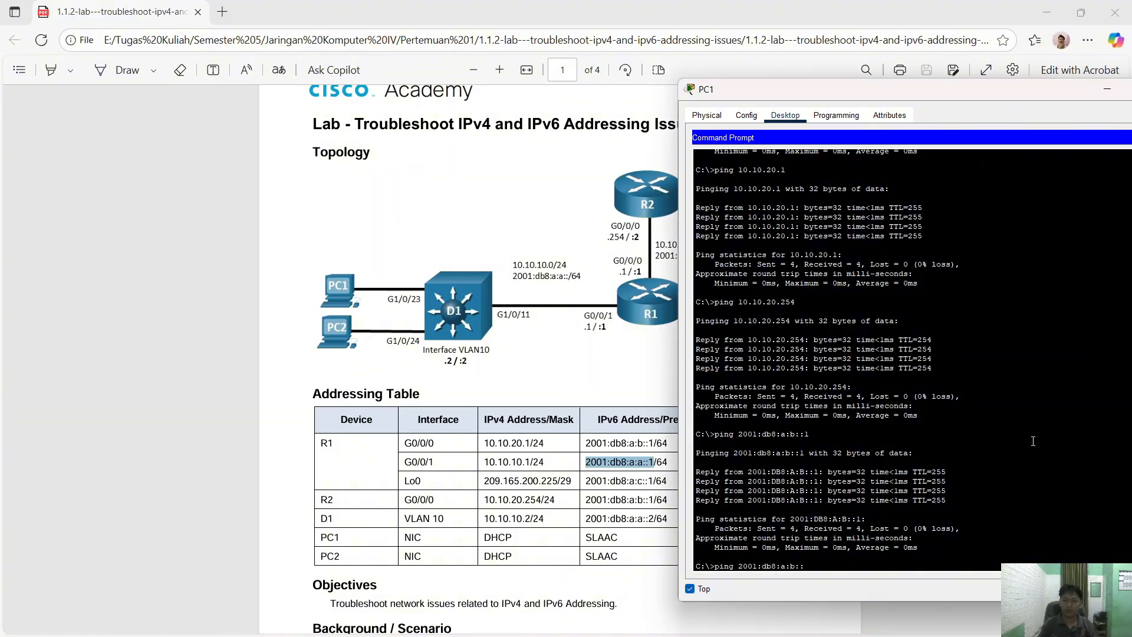